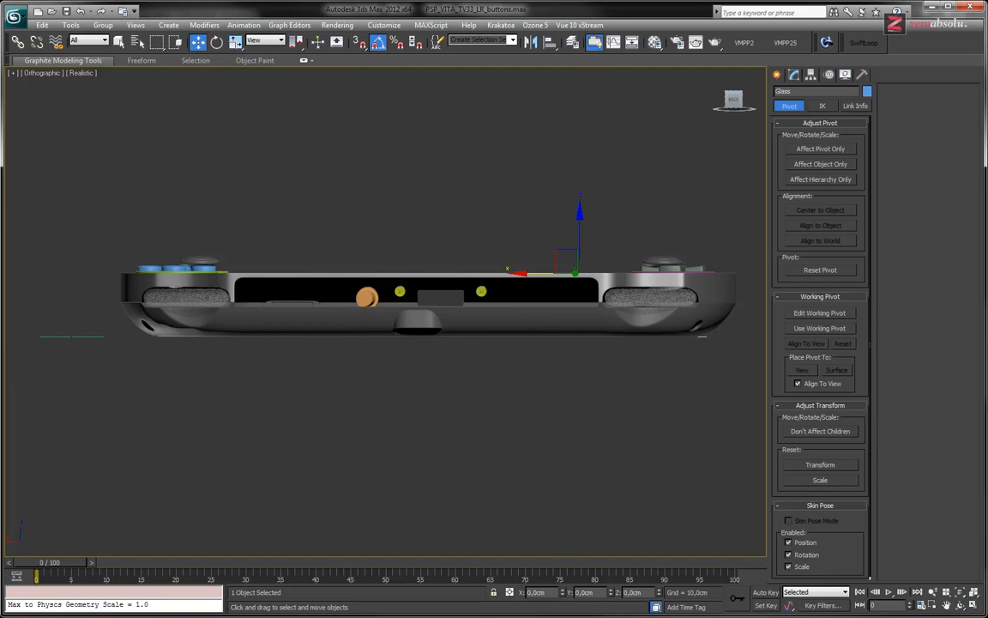
# - Switch to the Pale Moon browser and bring up the 10587PSVITA_top_wifi.jpg reference image
pyautogui.hotkey('alt', 'Tab')
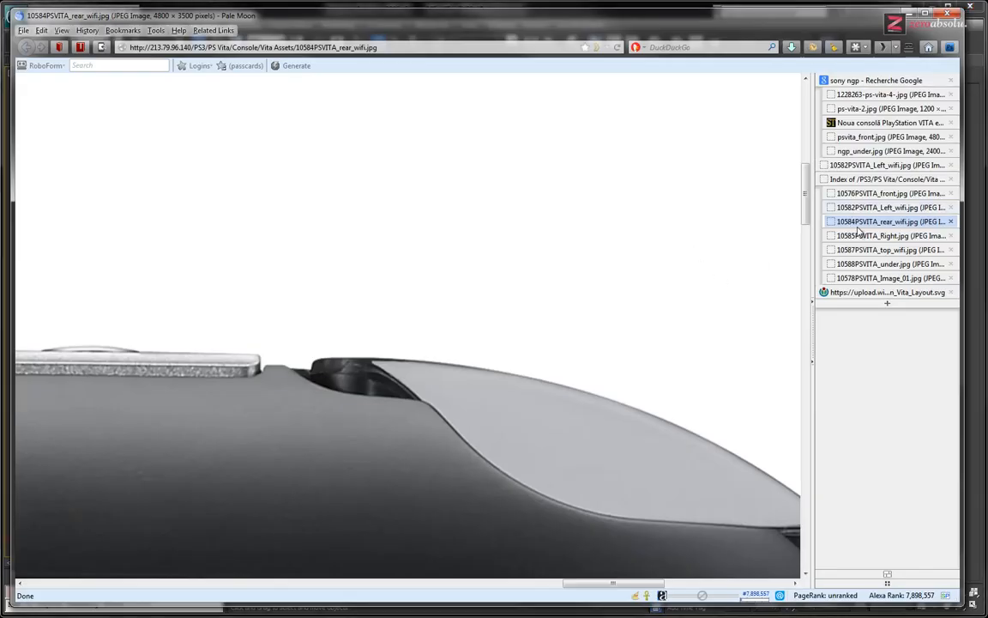
pyautogui.click(862, 235)
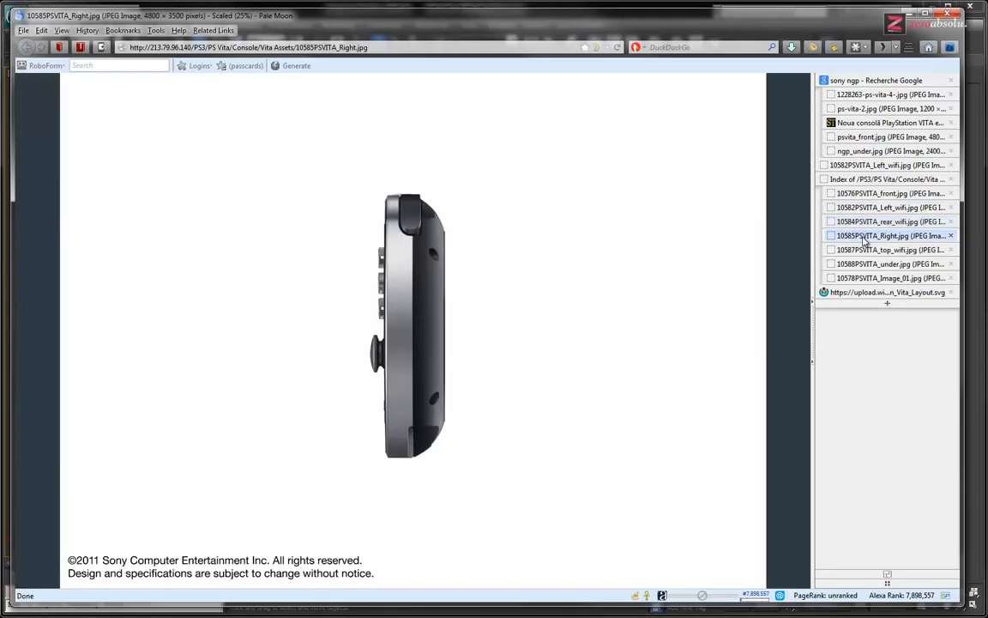
pyautogui.click(869, 249)
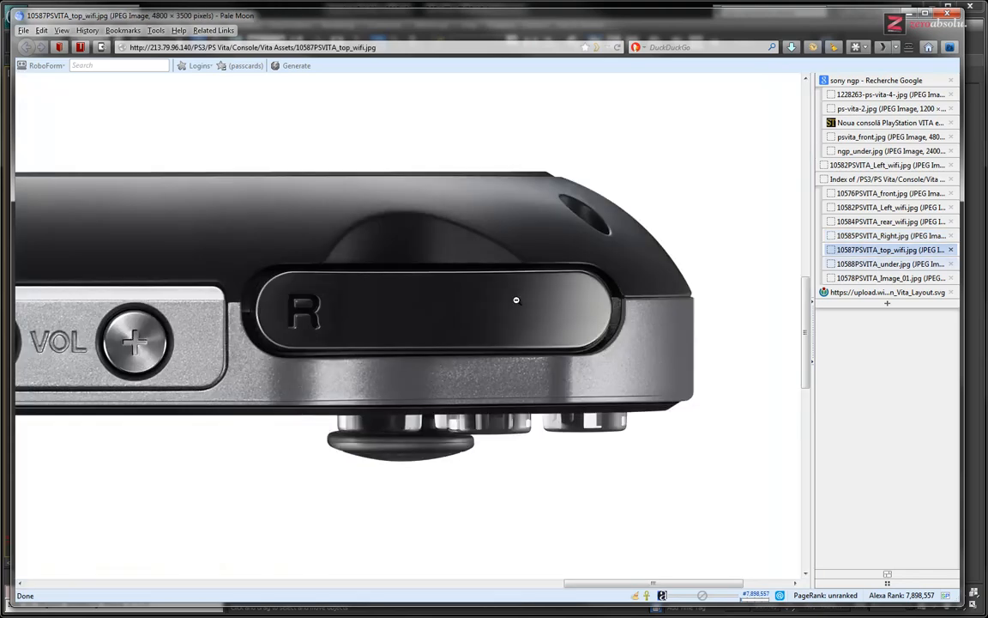
pyautogui.click(516, 299)
pyautogui.click(376, 349)
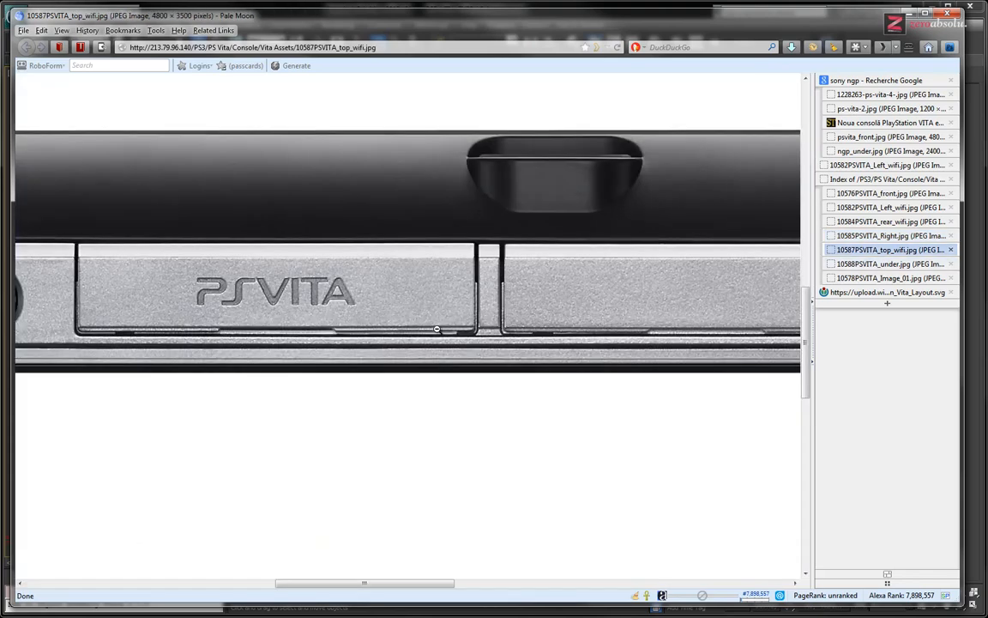
pyautogui.click(436, 329)
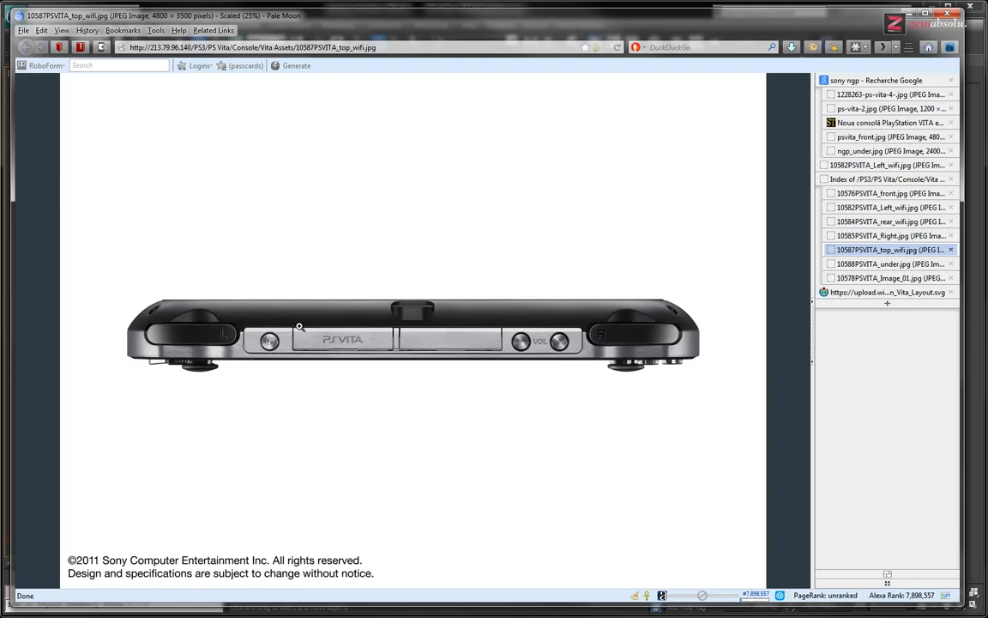
# - Examine the metal cover panel on the console's top edge in the reference, from the power button to the volume buttons
pyautogui.click(581, 344)
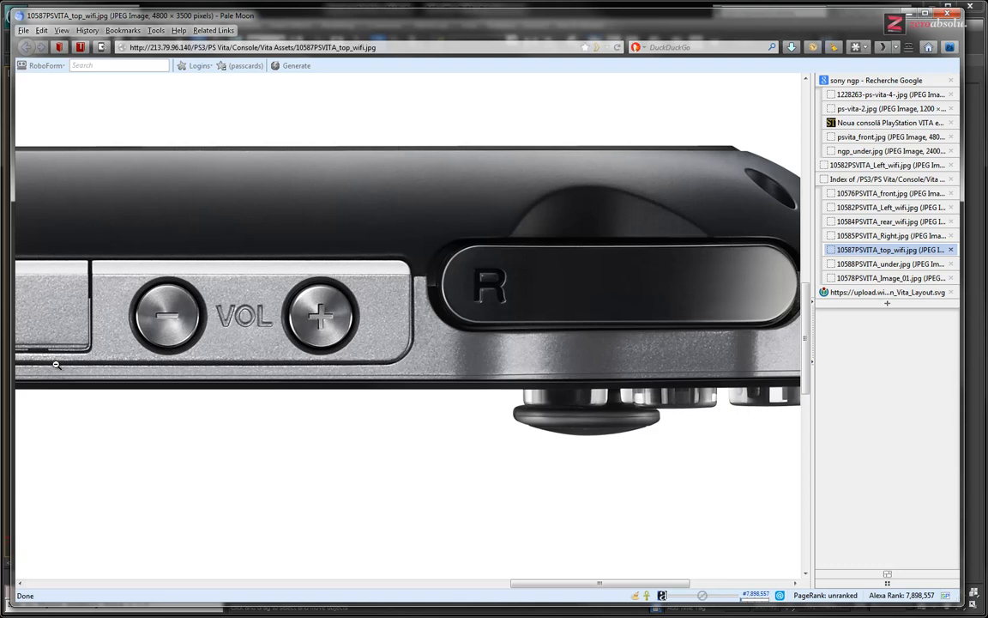
pyautogui.moveTo(585, 584); pyautogui.dragTo(417, 584)
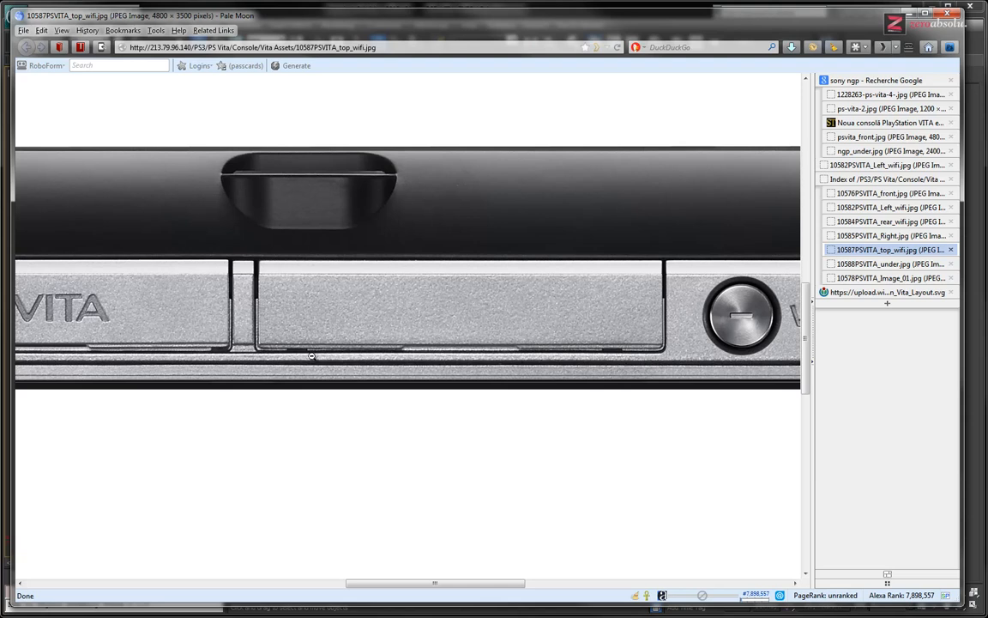
pyautogui.moveTo(439, 584); pyautogui.dragTo(282, 584)
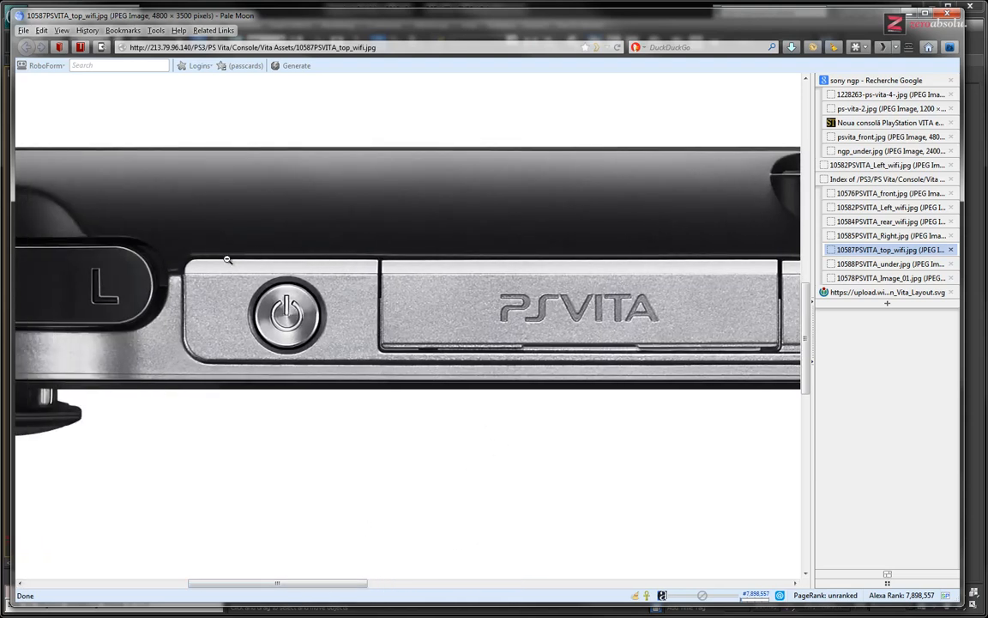
pyautogui.moveTo(307, 586); pyautogui.dragTo(373, 586)
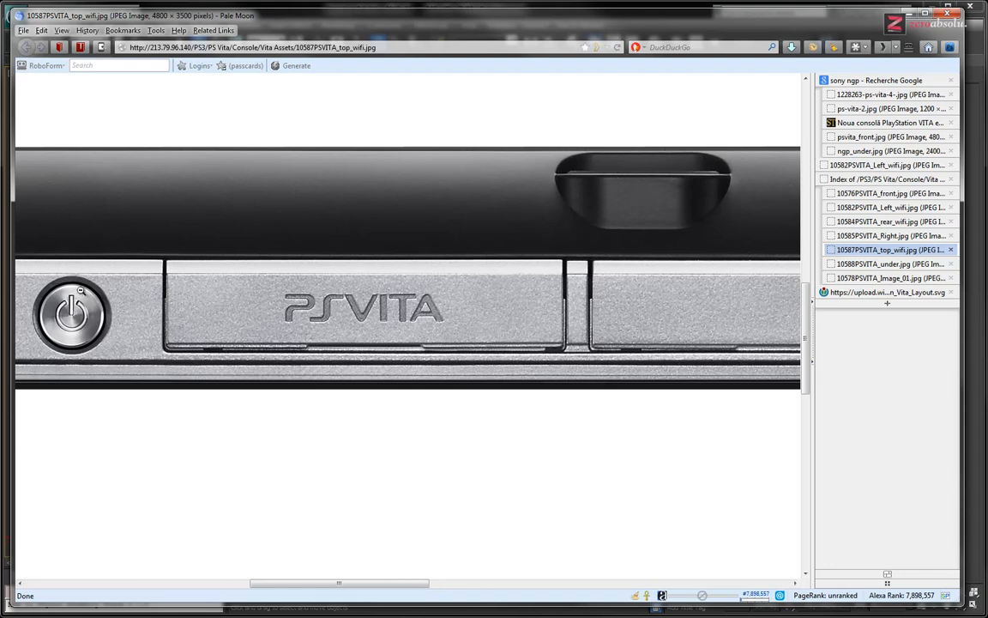
pyautogui.moveTo(338, 585); pyautogui.dragTo(512, 584)
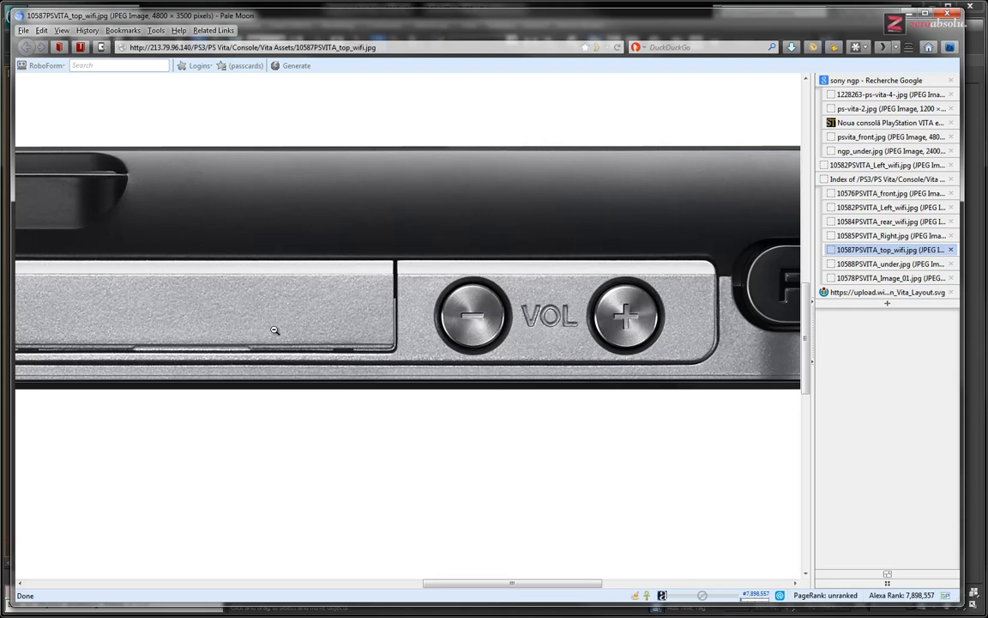
pyautogui.moveTo(470, 584); pyautogui.dragTo(347, 584)
pyautogui.click(416, 334)
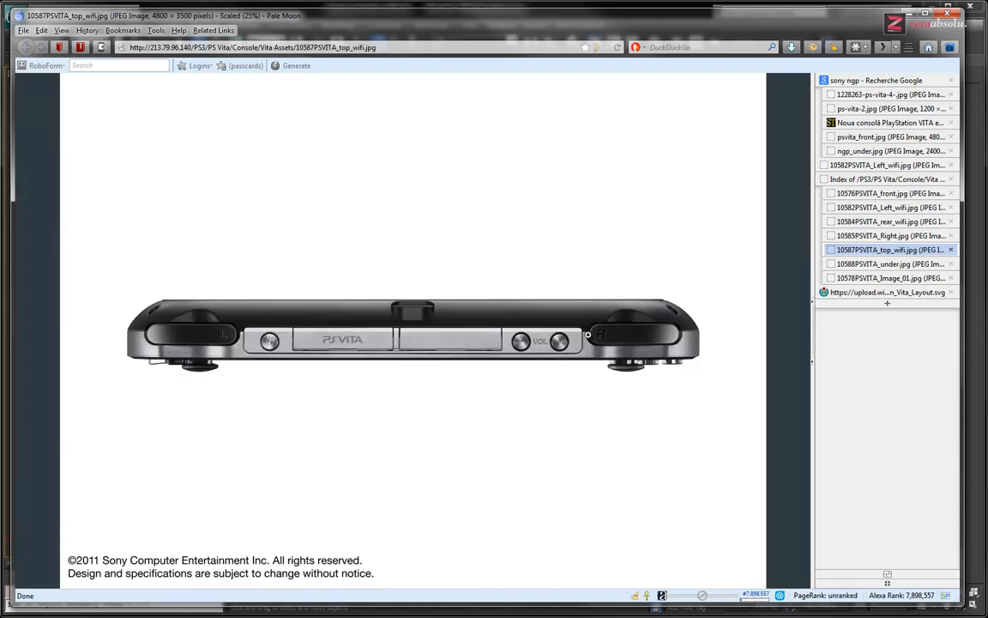
pyautogui.click(577, 342)
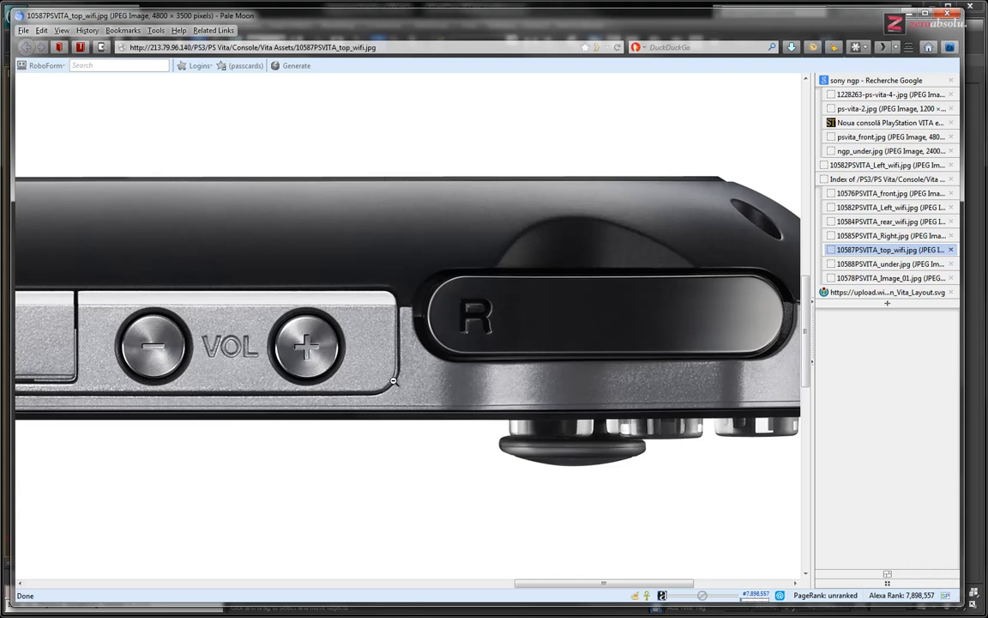
# - Switch back to 3ds Max and examine the opening between the L and R buttons on the console model
pyautogui.click(980, 209)
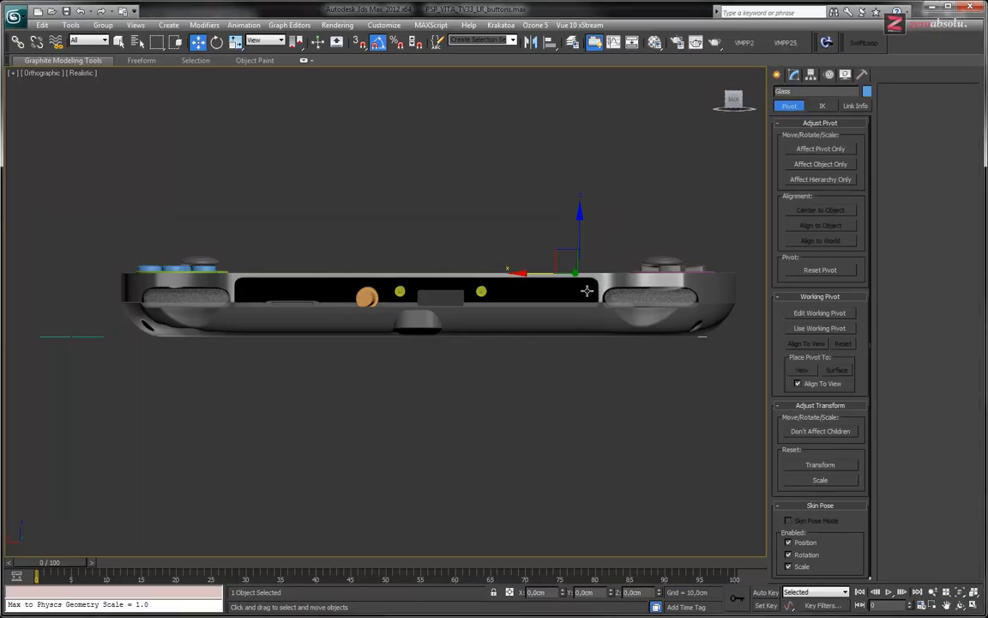
pyautogui.scroll(8, 587, 291)
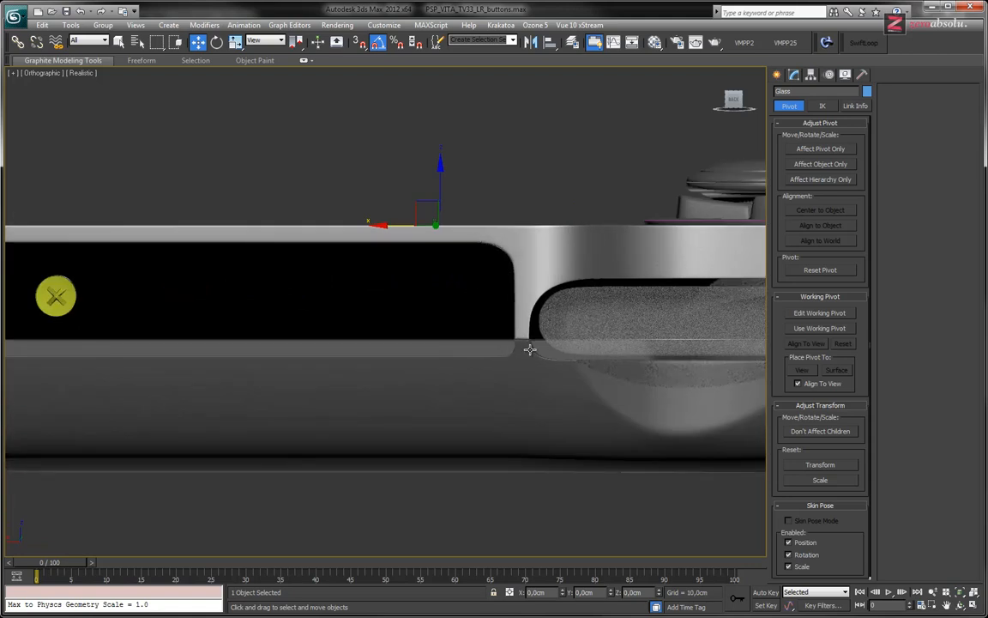
pyautogui.moveTo(425, 258); pyautogui.dragTo(552, 269, button='middle')
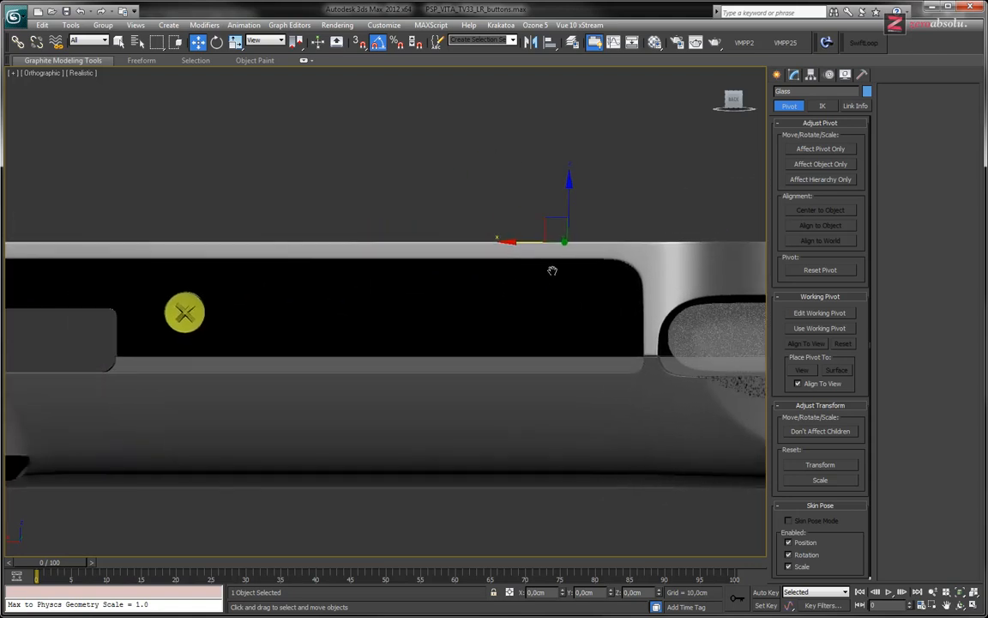
pyautogui.moveTo(410, 269); pyautogui.dragTo(428, 238, button='middle')
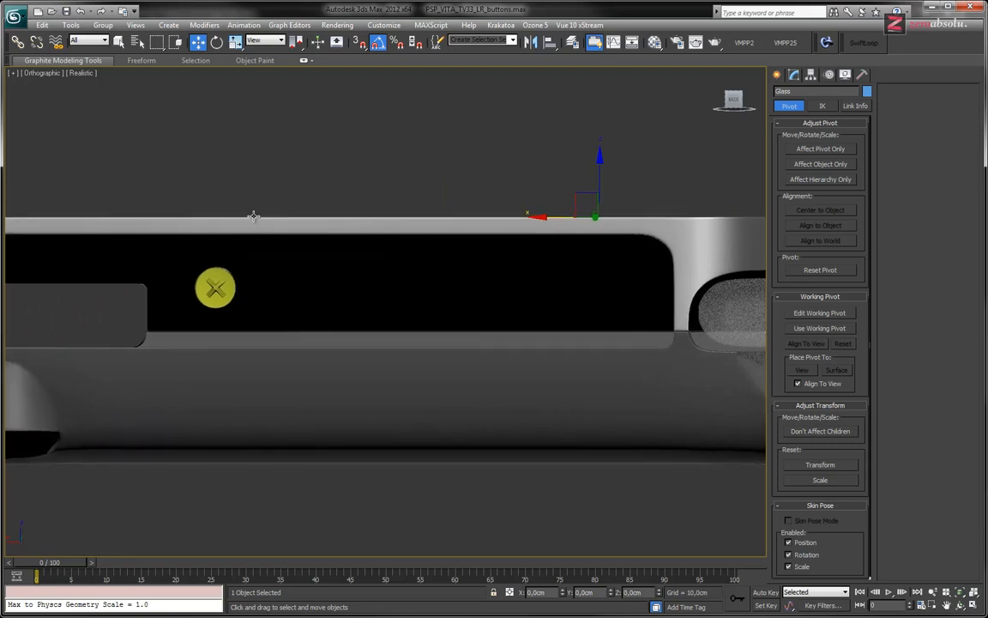
pyautogui.moveTo(340, 245); pyautogui.dragTo(501, 233, button='middle')
pyautogui.scroll(-2, 470, 229)
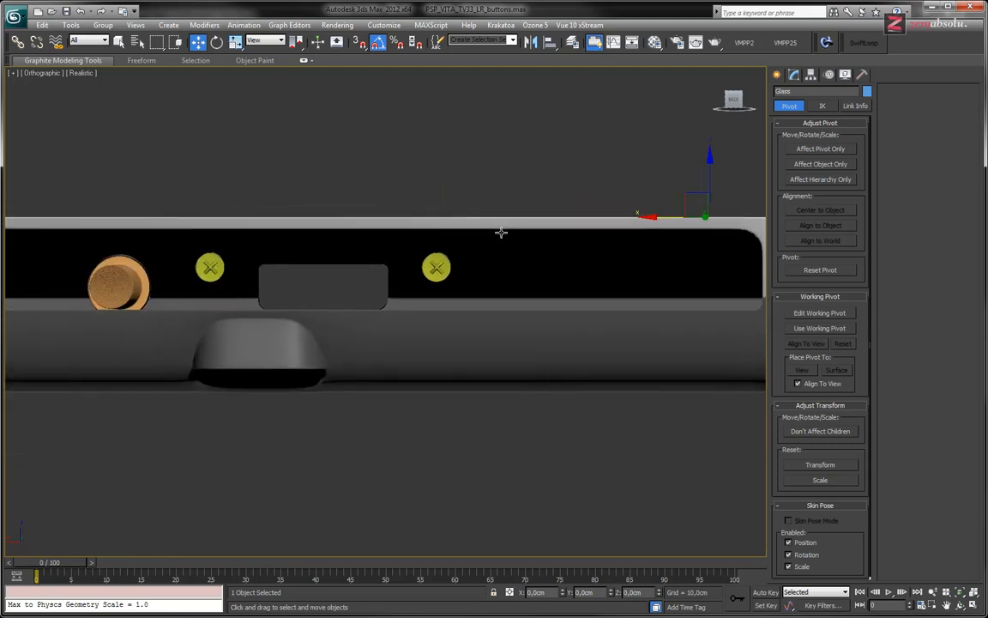
pyautogui.scroll(-7, 501, 232)
pyautogui.scroll(4, 408, 241)
pyautogui.moveTo(361, 228); pyautogui.dragTo(338, 254, button='middle')
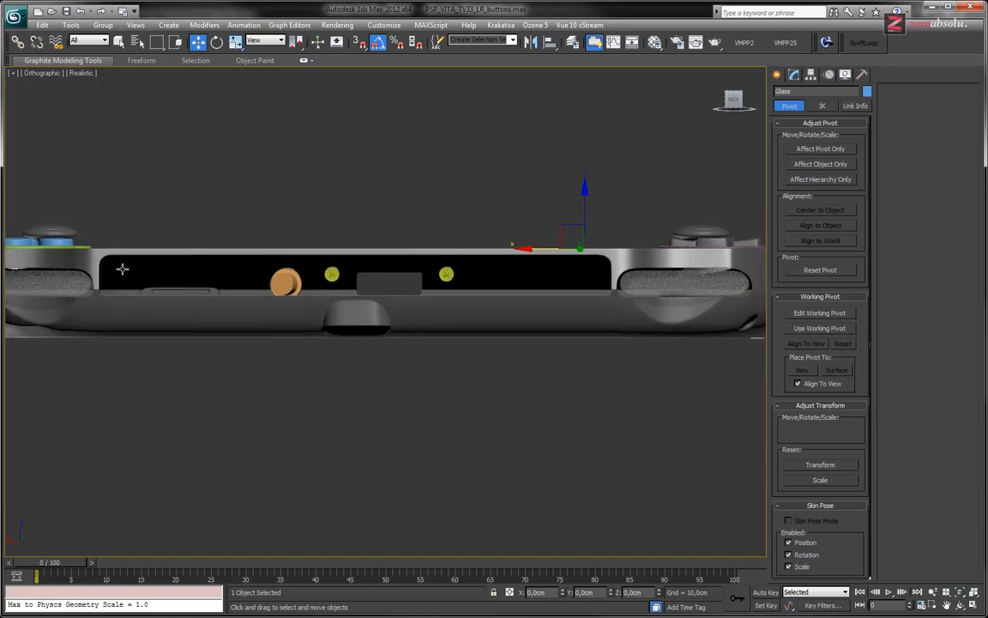
# - Select the Contour object, display edged faces, and enter its Edit Poly Vertex level with the end result hidden
pyautogui.click(581, 252)
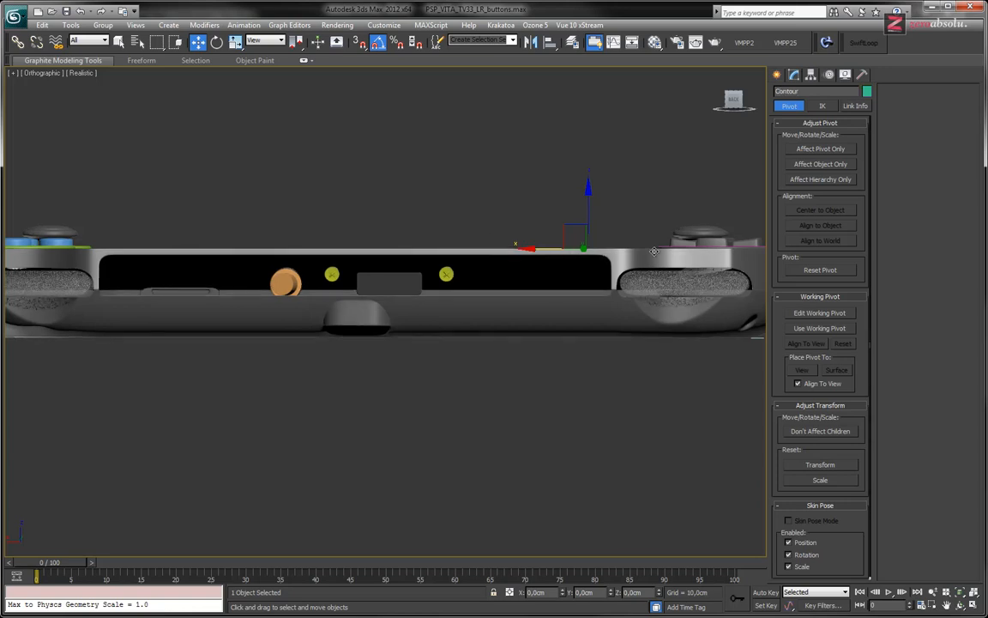
pyautogui.click(793, 74)
pyautogui.press('F4')
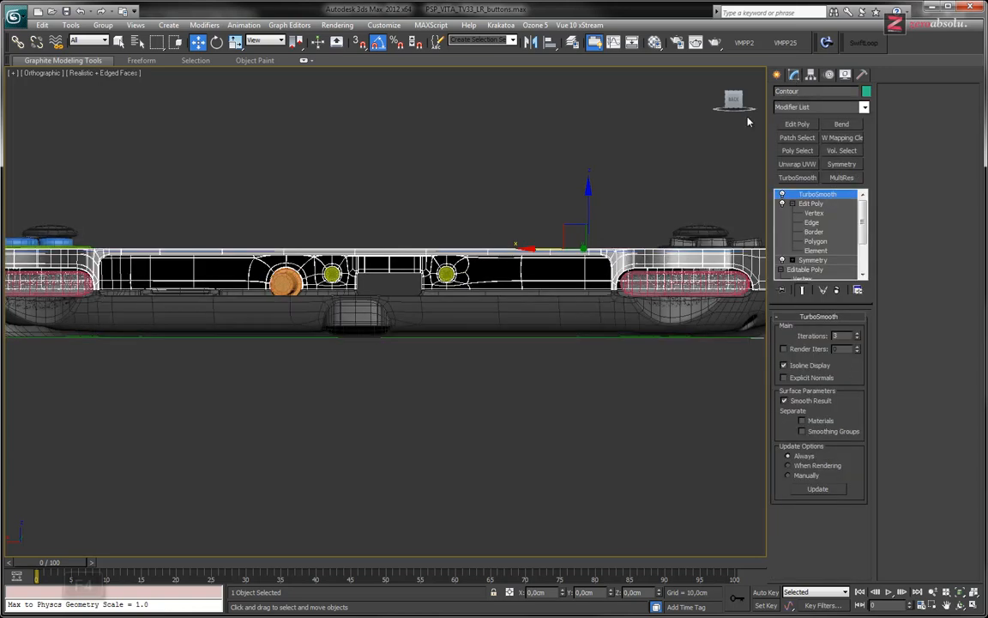
pyautogui.click(817, 213)
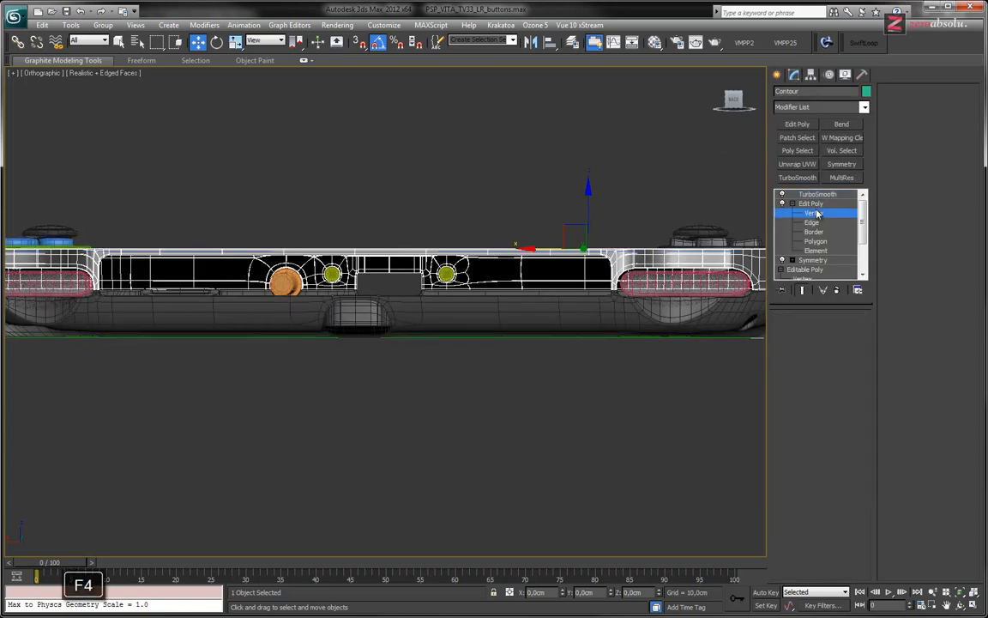
pyautogui.click(803, 290)
pyautogui.click(525, 226)
# - Examine the contour's vertices and rounded corners around the opening from above and below
pyautogui.keyDown('alt'); pyautogui.moveTo(471, 261); pyautogui.dragTo(496, 302, button='middle'); pyautogui.keyUp('alt')
pyautogui.scroll(5, 594, 323)
pyautogui.moveTo(597, 324); pyautogui.dragTo(339, 336, button='middle')
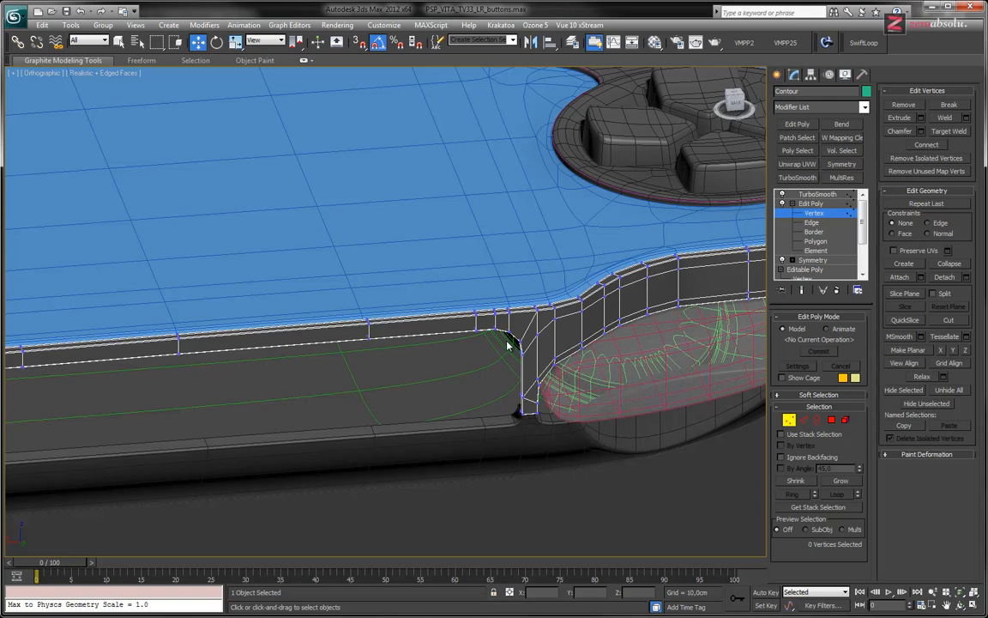
pyautogui.keyDown('alt'); pyautogui.moveTo(508, 345); pyautogui.dragTo(614, 306, button='middle'); pyautogui.keyUp('alt')
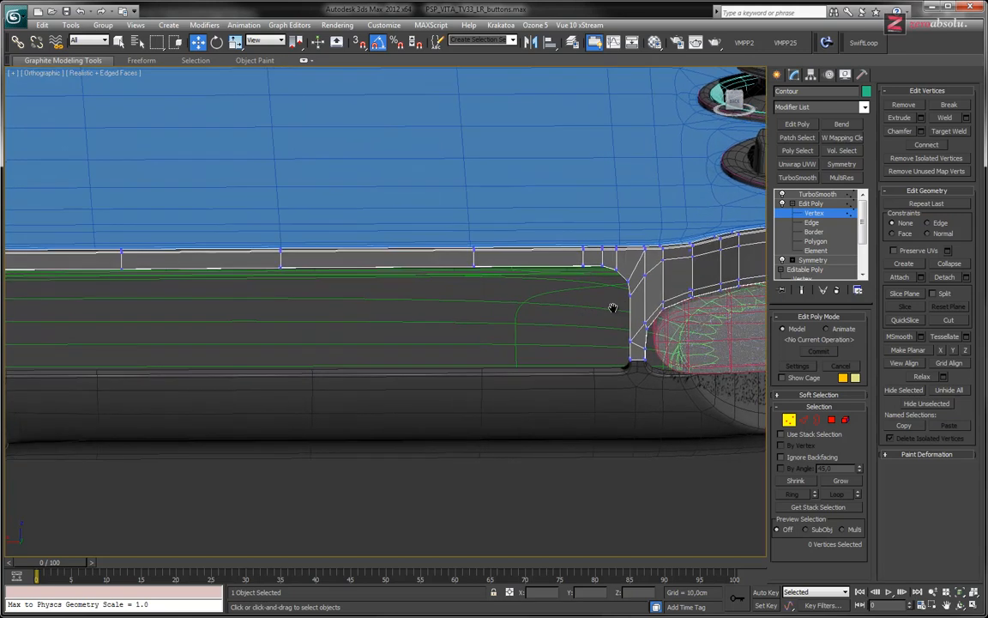
pyautogui.moveTo(291, 267); pyautogui.dragTo(474, 267, button='middle')
pyautogui.scroll(-3, 475, 266)
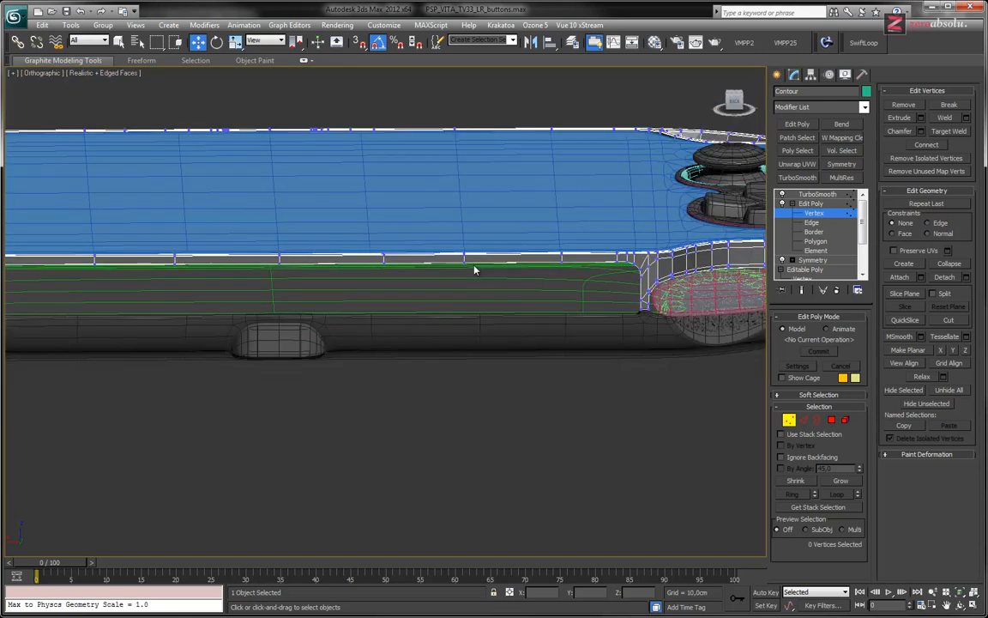
pyautogui.moveTo(251, 276); pyautogui.dragTo(343, 344, button='middle')
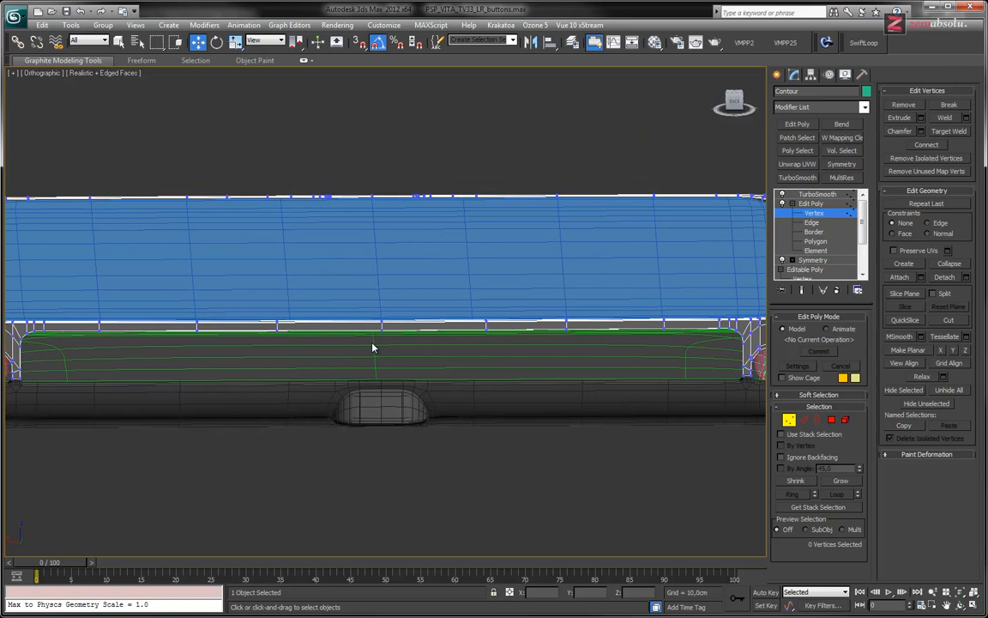
pyautogui.moveTo(407, 346); pyautogui.dragTo(328, 324, button='middle')
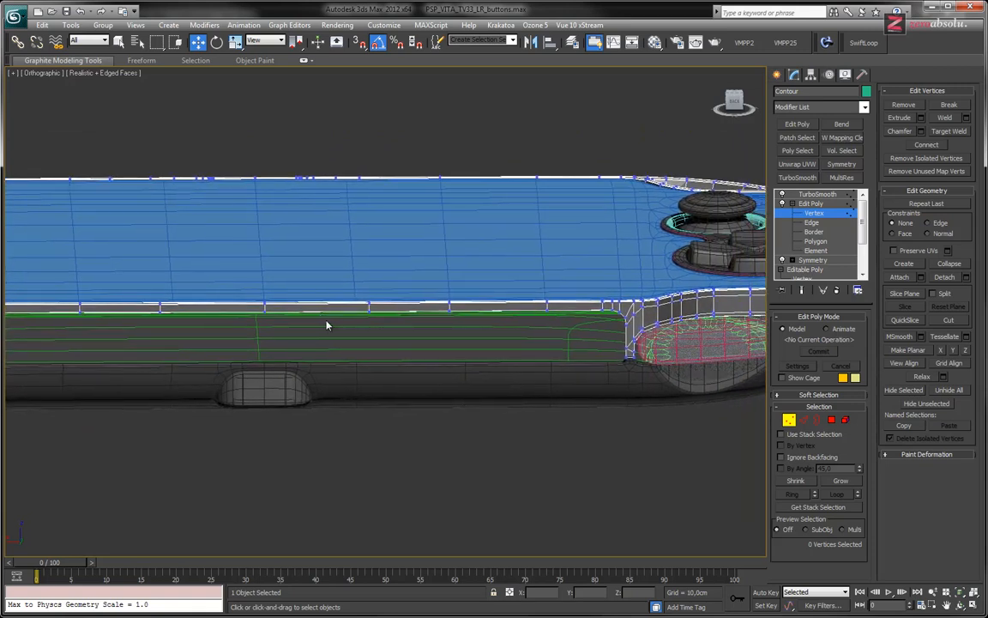
pyautogui.keyDown('alt'); pyautogui.moveTo(368, 325); pyautogui.dragTo(446, 254, button='middle'); pyautogui.keyUp('alt')
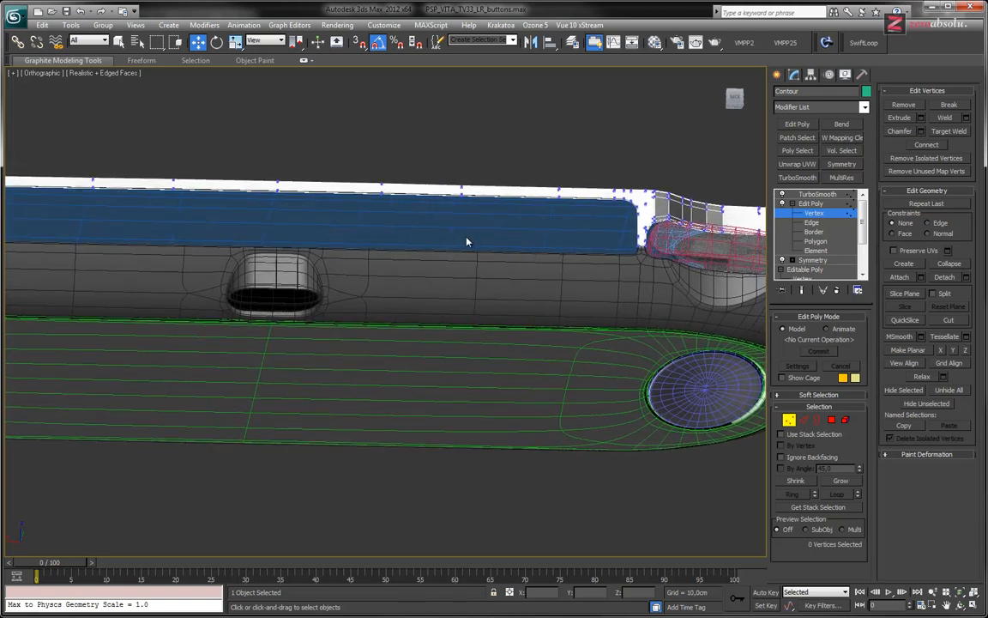
# - Set the viewport to the Back view and leave vertex editing on the contour
pyautogui.click(38, 73)
pyautogui.click(86, 182)
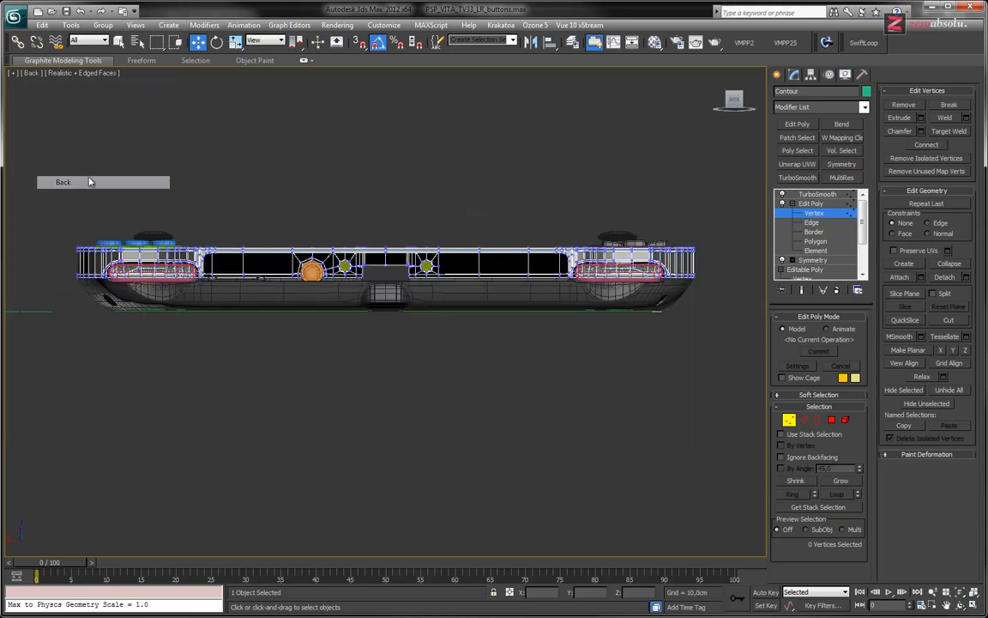
pyautogui.scroll(3, 452, 257)
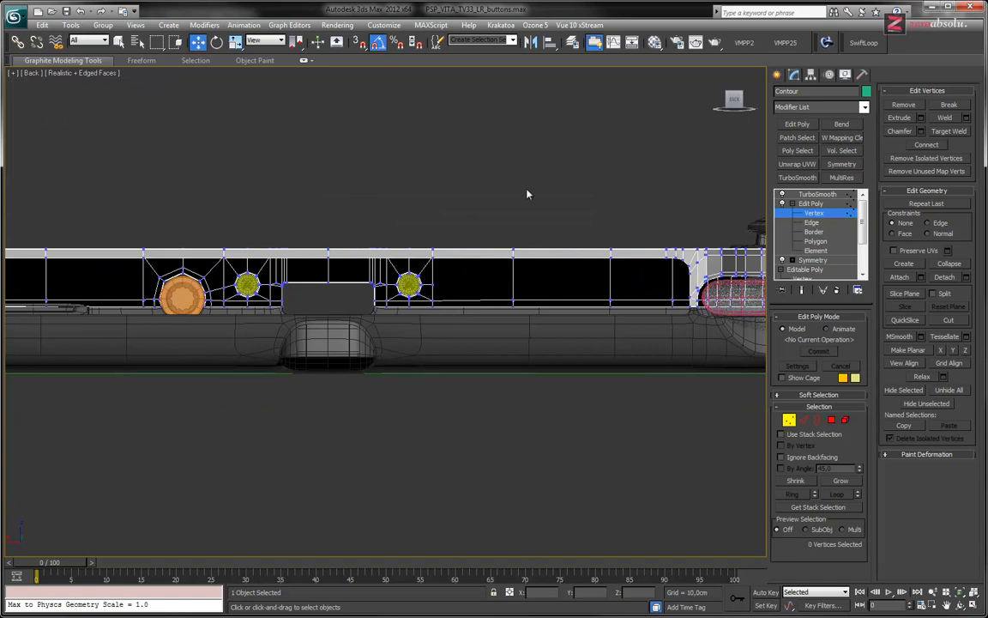
pyautogui.click(811, 203)
pyautogui.moveTo(350, 200); pyautogui.dragTo(376, 198, button='middle')
pyautogui.scroll(-2, 382, 203)
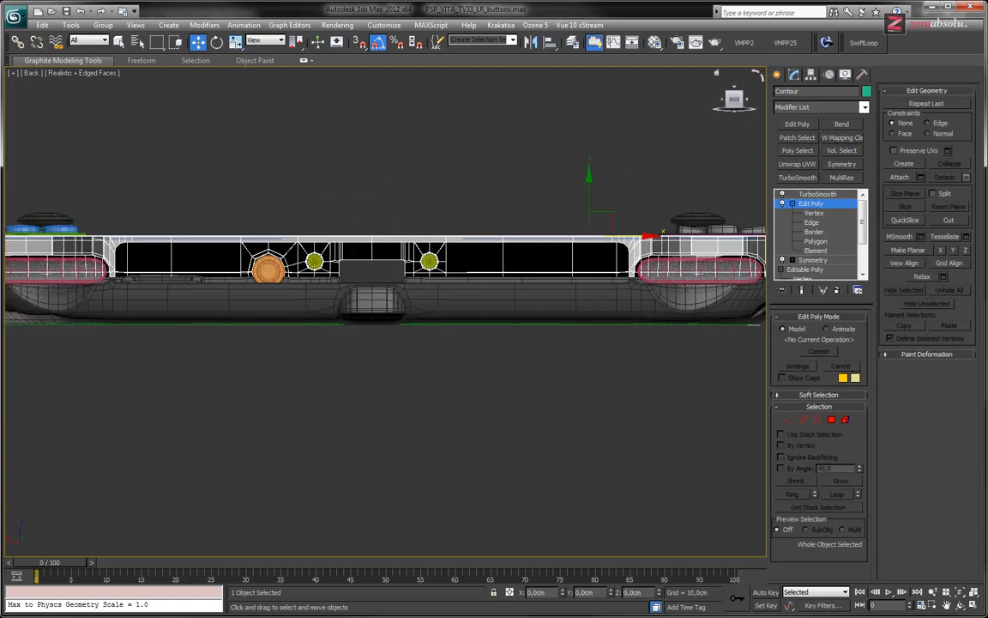
pyautogui.moveTo(441, 263); pyautogui.dragTo(439, 284, button='middle')
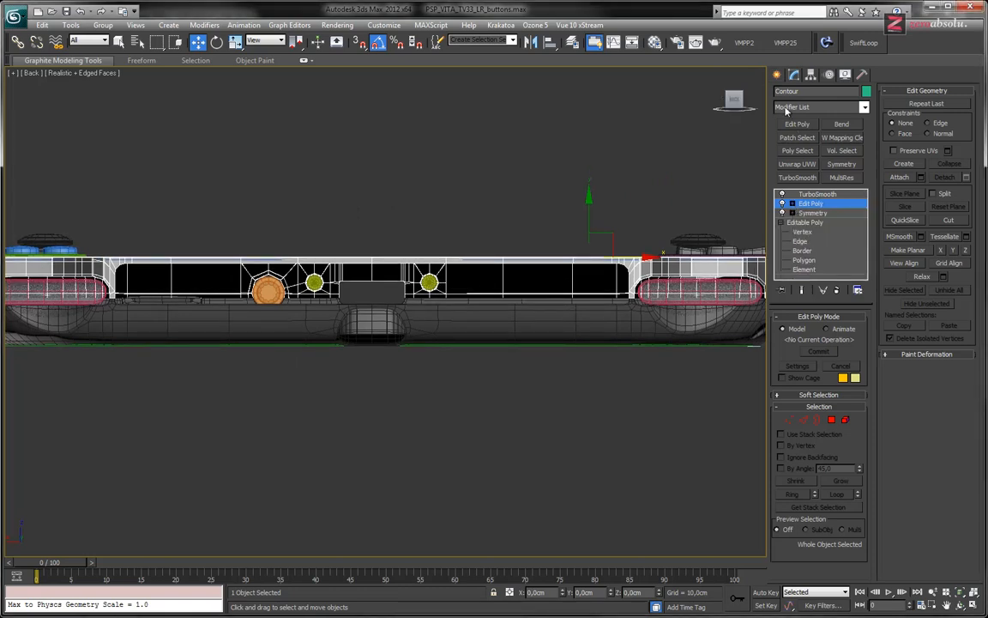
# - Create a box about 14.6 cm long and 95.8 cm wide in the Back view, spanning the opening from its centre to one rounded end
pyautogui.click(777, 75)
pyautogui.click(798, 150)
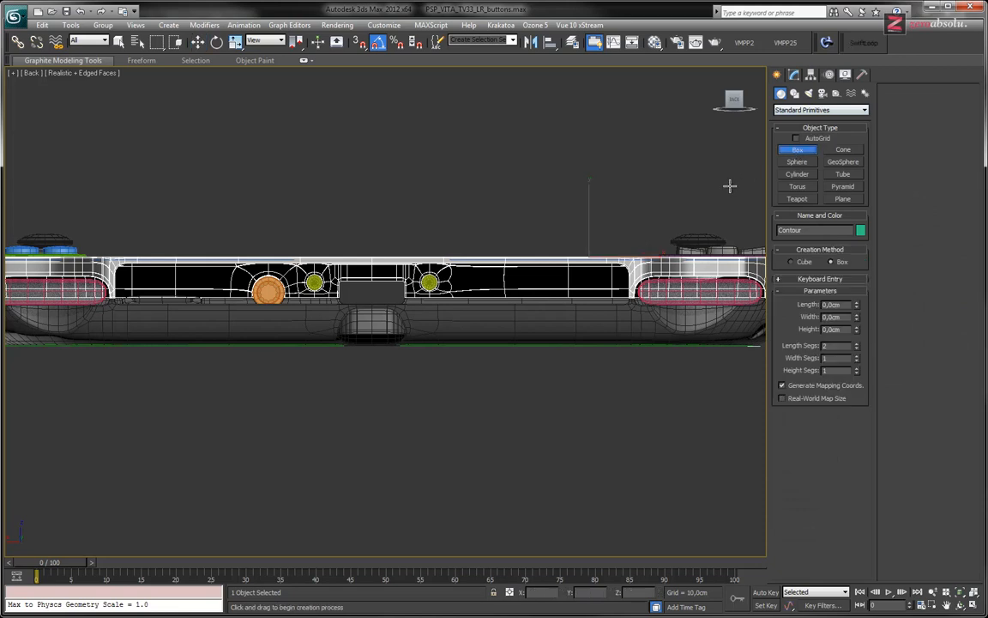
pyautogui.moveTo(409, 263); pyautogui.dragTo(382, 244, button='middle')
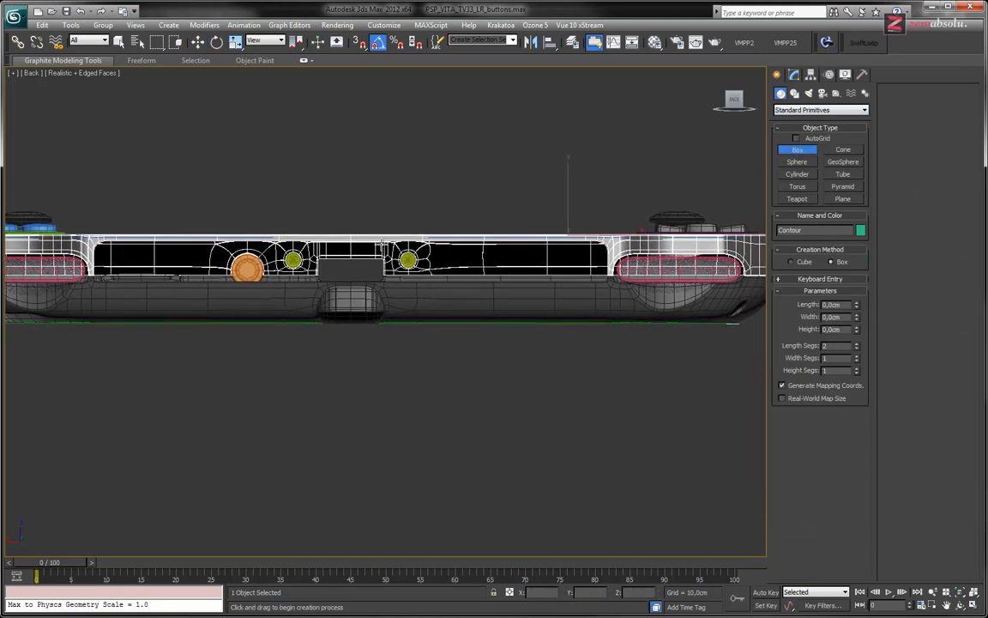
pyautogui.scroll(5, 383, 246)
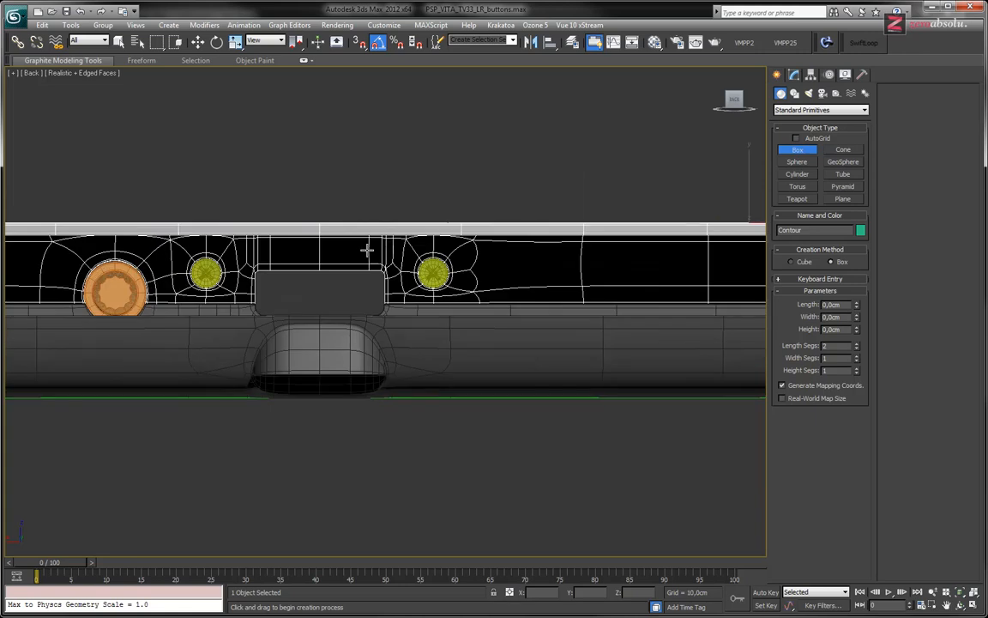
pyautogui.moveTo(543, 275); pyautogui.dragTo(435, 260, button='middle')
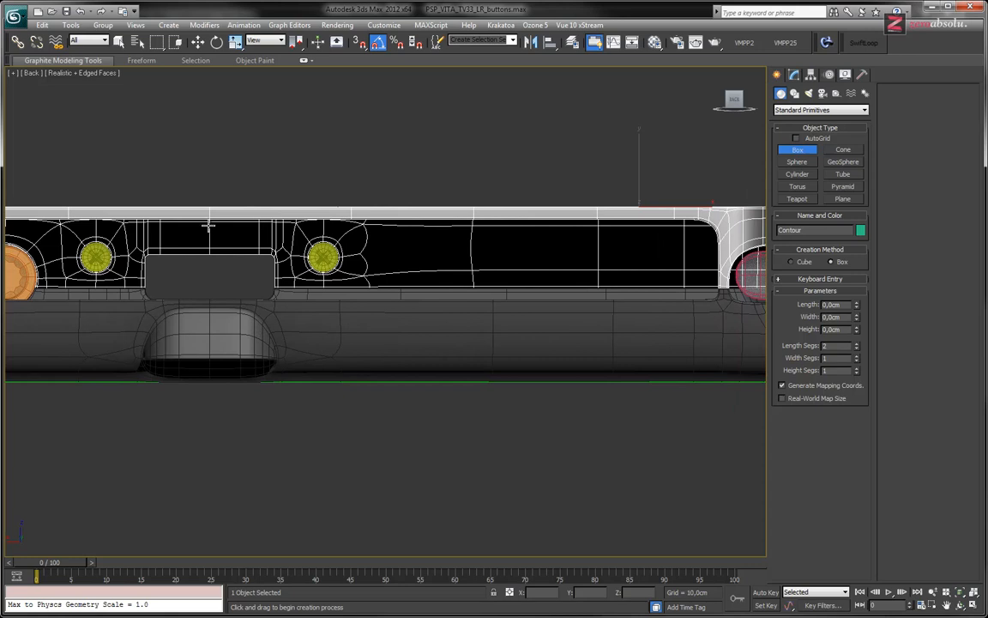
pyautogui.moveTo(209, 222); pyautogui.dragTo(718, 299)
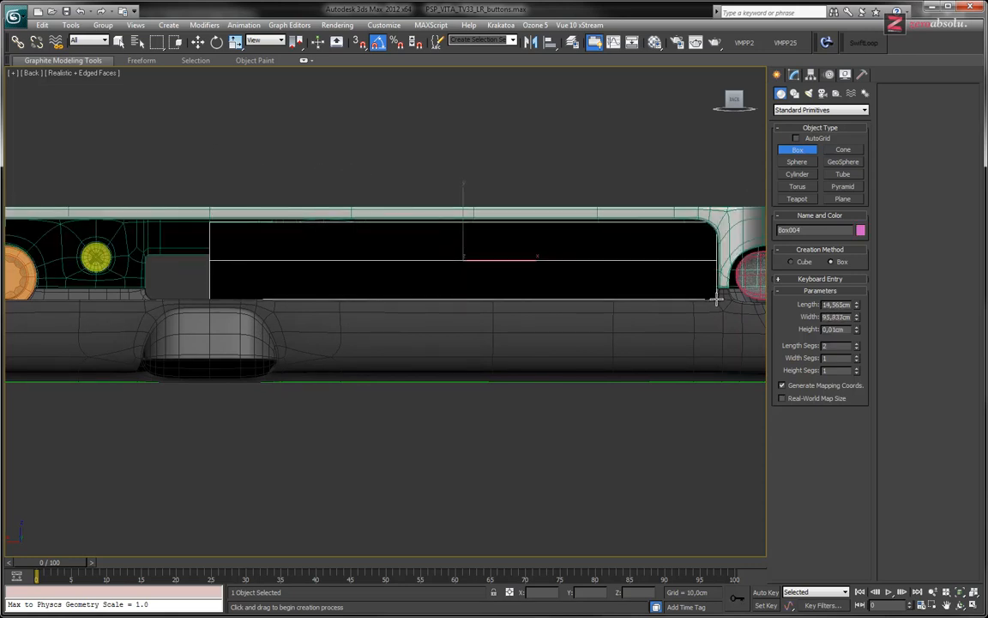
pyautogui.click(714, 234)
pyautogui.press('w')
# - Reduce the box's height to about 3.1 cm and move it along Y against the opening
pyautogui.keyDown('alt'); pyautogui.moveTo(409, 230); pyautogui.dragTo(398, 306, button='middle'); pyautogui.keyUp('alt')
pyautogui.moveTo(465, 267); pyautogui.dragTo(659, 465)
pyautogui.moveTo(468, 316); pyautogui.dragTo(298, 239, button='middle')
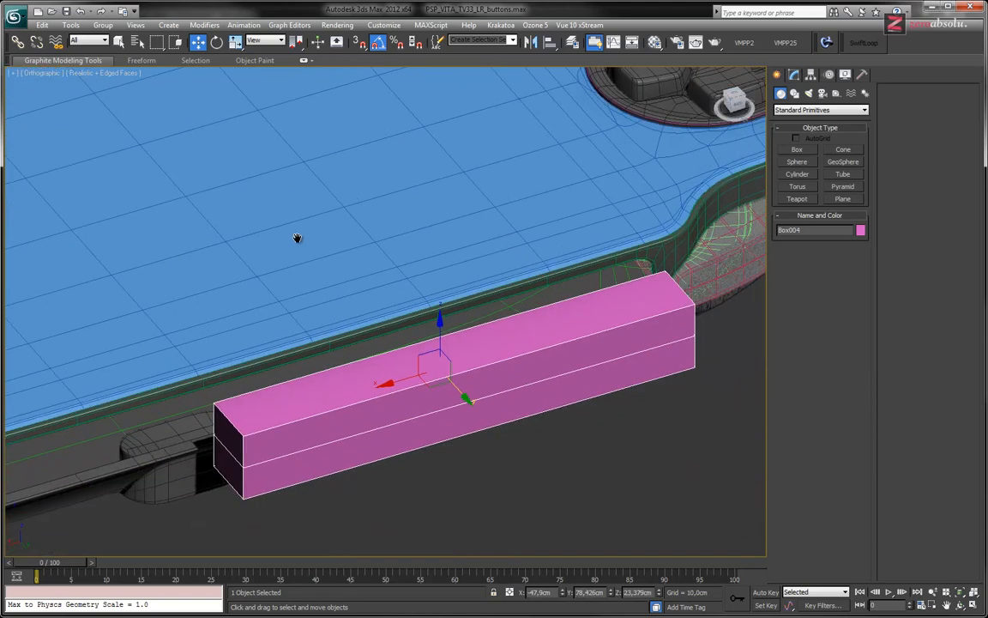
pyautogui.keyDown('alt'); pyautogui.moveTo(484, 318); pyautogui.dragTo(384, 342, button='middle'); pyautogui.keyUp('alt')
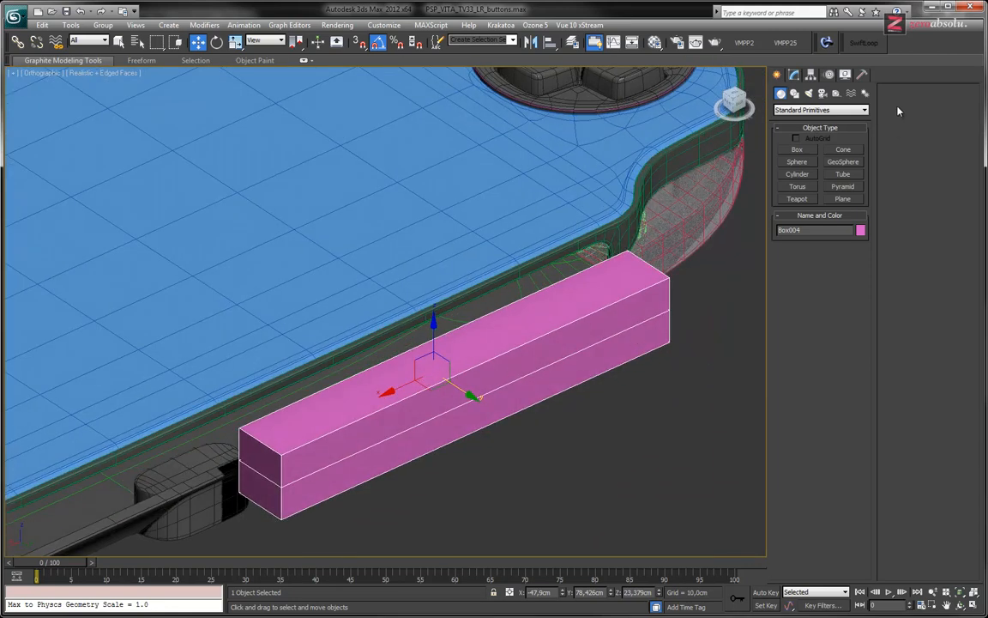
pyautogui.click(795, 77)
pyautogui.moveTo(859, 358); pyautogui.dragTo(861, 397)
pyautogui.moveTo(461, 400); pyautogui.dragTo(446, 380)
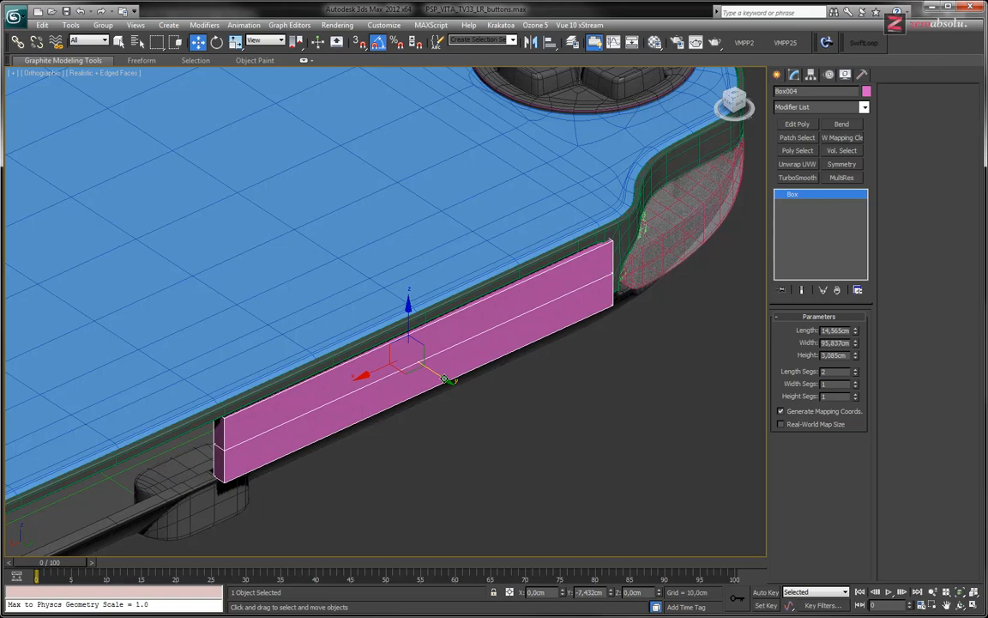
# - Compare the box's end near the shoulder button with the reference photo of the console's top edge
pyautogui.keyDown('alt'); pyautogui.moveTo(445, 380); pyautogui.dragTo(362, 328, button='middle'); pyautogui.keyUp('alt')
pyautogui.moveTo(611, 405); pyautogui.dragTo(514, 359, button='middle')
pyautogui.scroll(6, 525, 327)
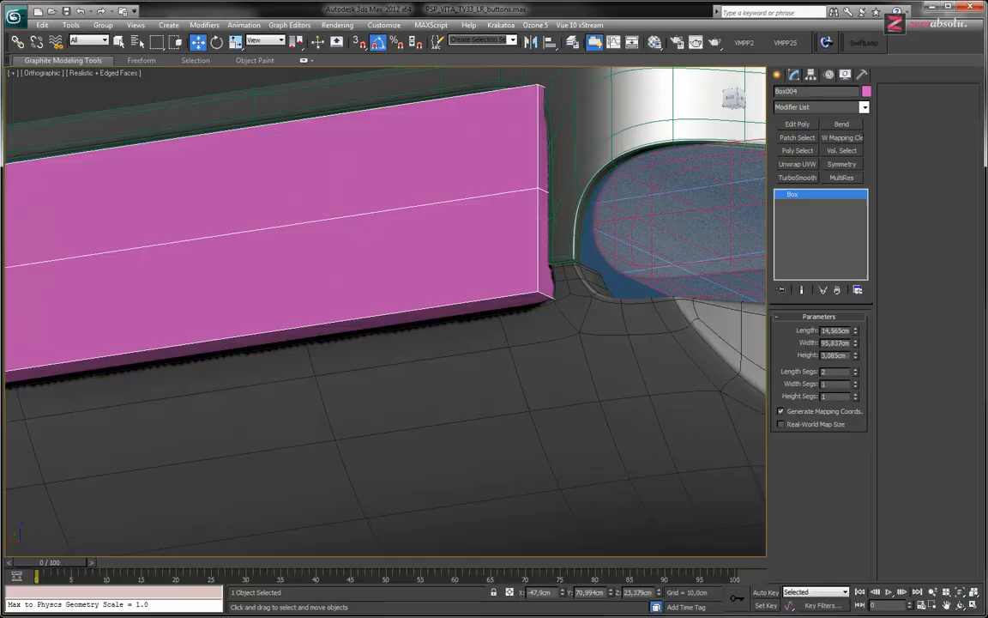
pyautogui.hotkey('alt', 'Tab')
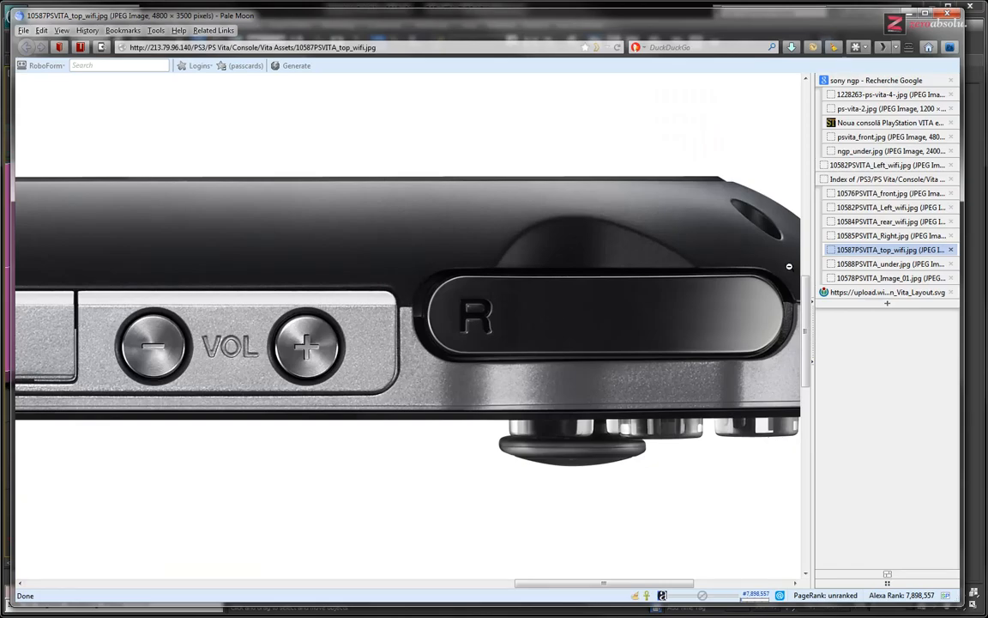
pyautogui.hotkey('alt', 'Tab')
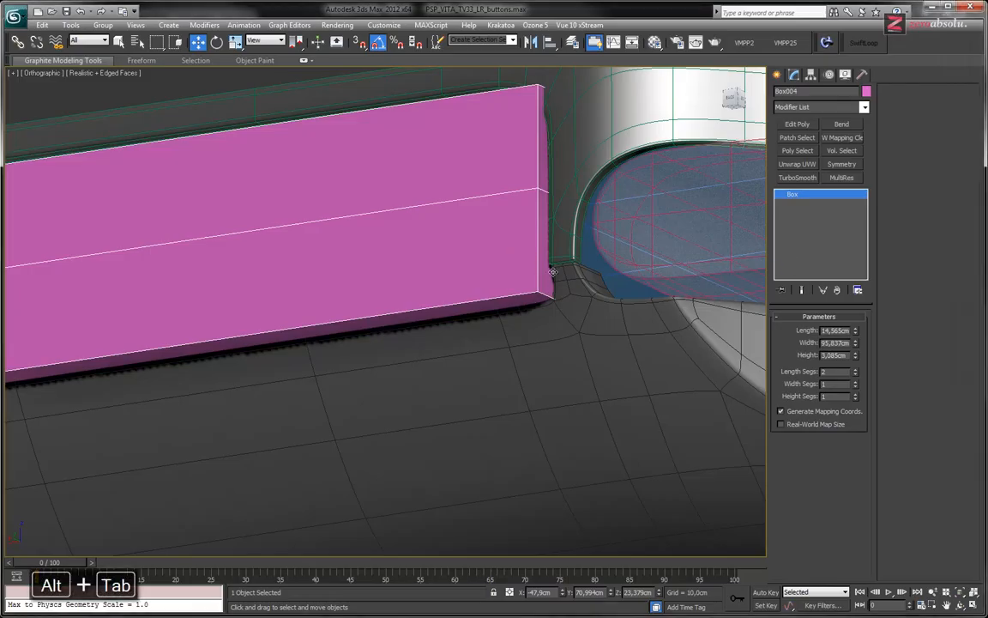
pyautogui.keyDown('alt'); pyautogui.moveTo(391, 248); pyautogui.dragTo(433, 284, button='middle'); pyautogui.keyUp('alt')
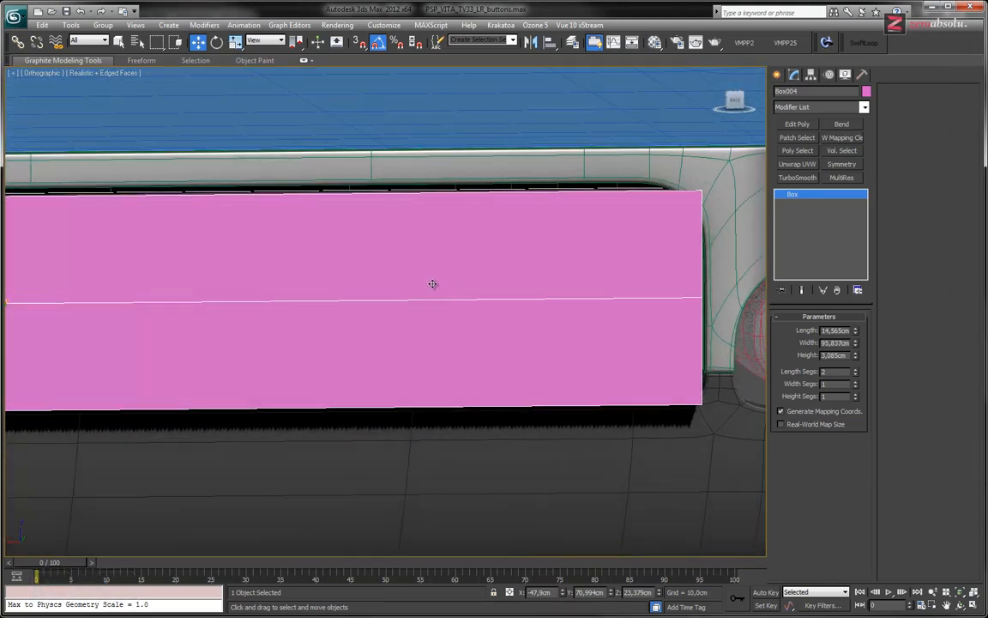
# - Return to the Back view and move only the box's pivot to X 0, on the console's centre line
pyautogui.click(33, 74)
pyautogui.scroll(6, 406, 257)
pyautogui.moveTo(408, 253); pyautogui.dragTo(443, 240, button='middle')
pyautogui.scroll(-5, 463, 240)
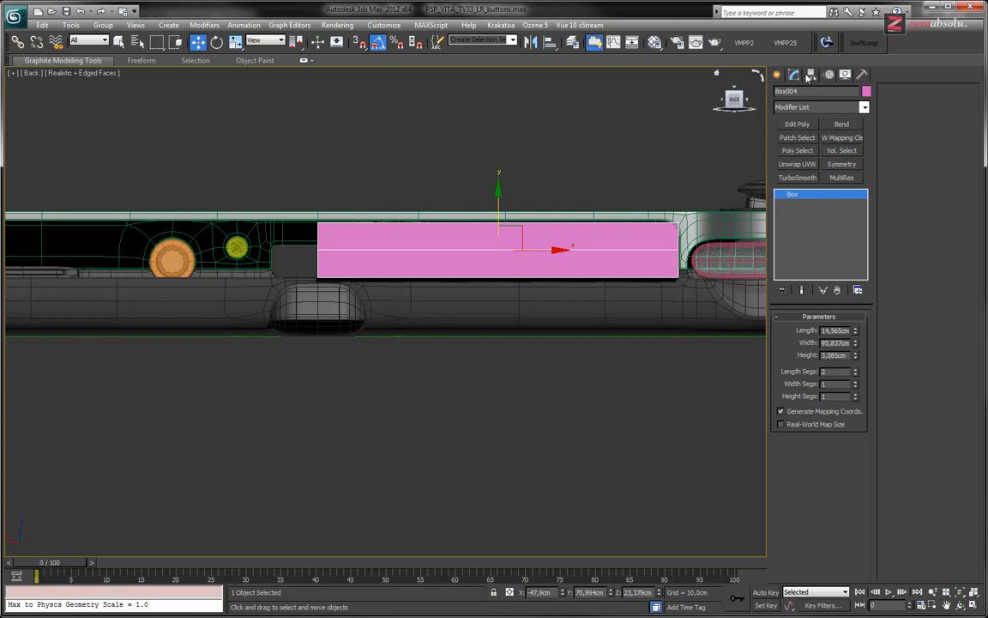
pyautogui.click(811, 76)
pyautogui.click(821, 150)
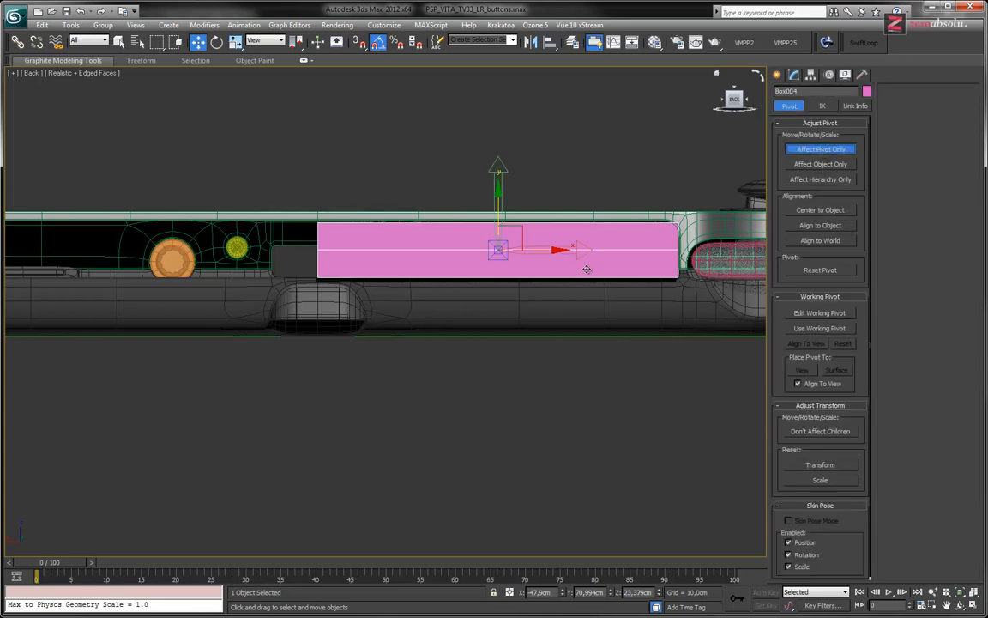
pyautogui.moveTo(540, 251); pyautogui.dragTo(356, 264)
pyautogui.rightClick(562, 594)
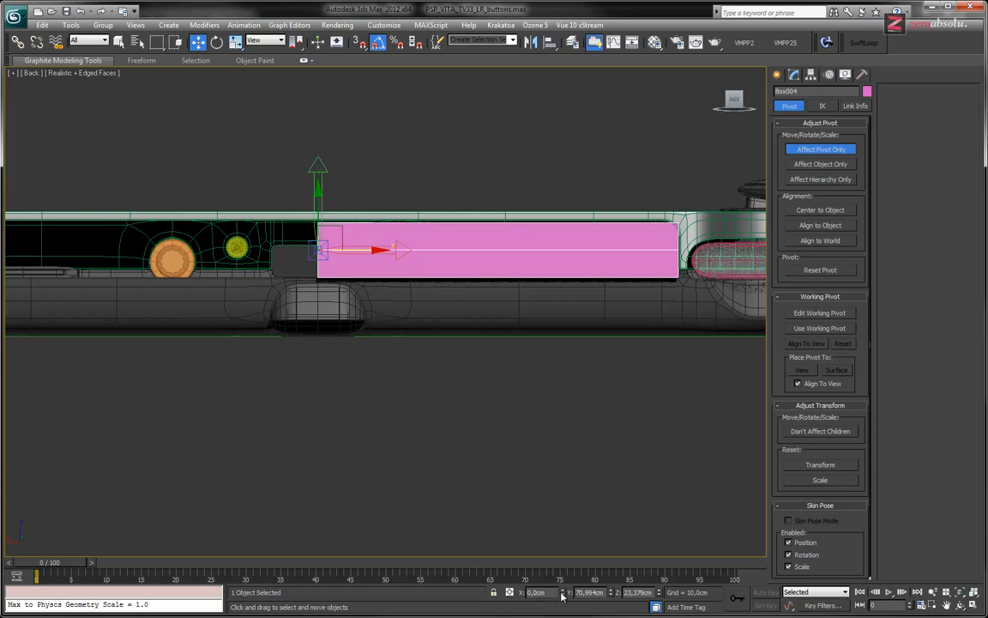
pyautogui.moveTo(546, 592); pyautogui.dragTo(500, 589)
pyautogui.click(821, 149)
pyautogui.click(794, 74)
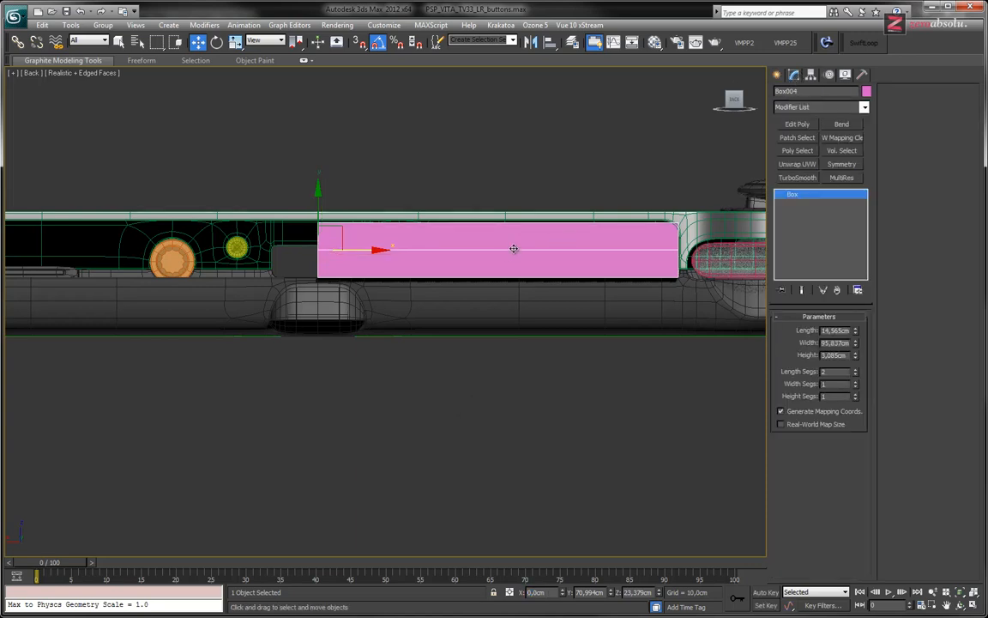
# - Nudge the box up about 0.05 cm using the wireframe as a guide and set its length to 15 cm
pyautogui.scroll(4, 515, 248)
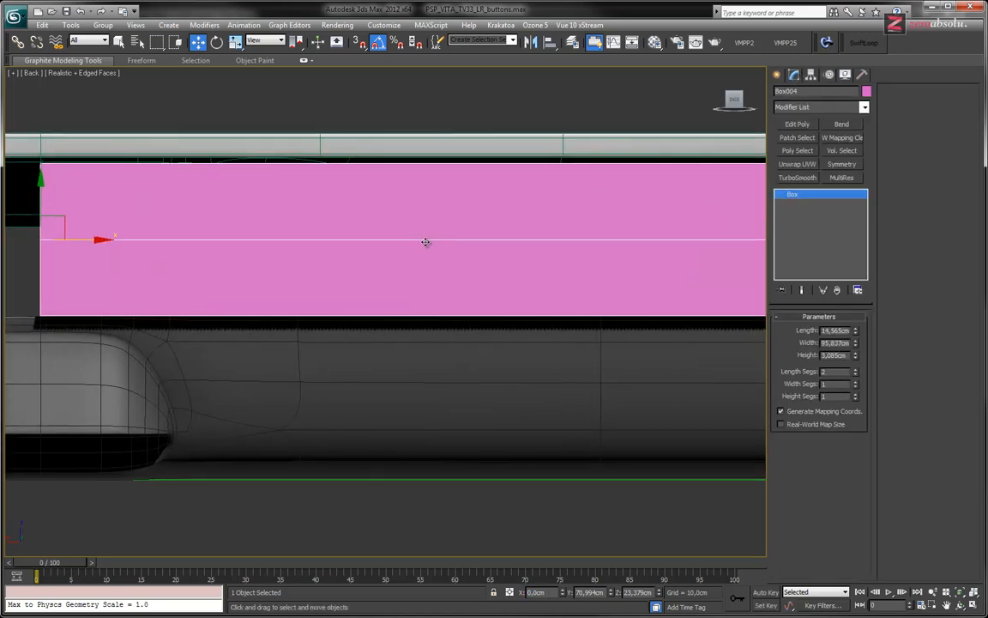
pyautogui.press('F3')
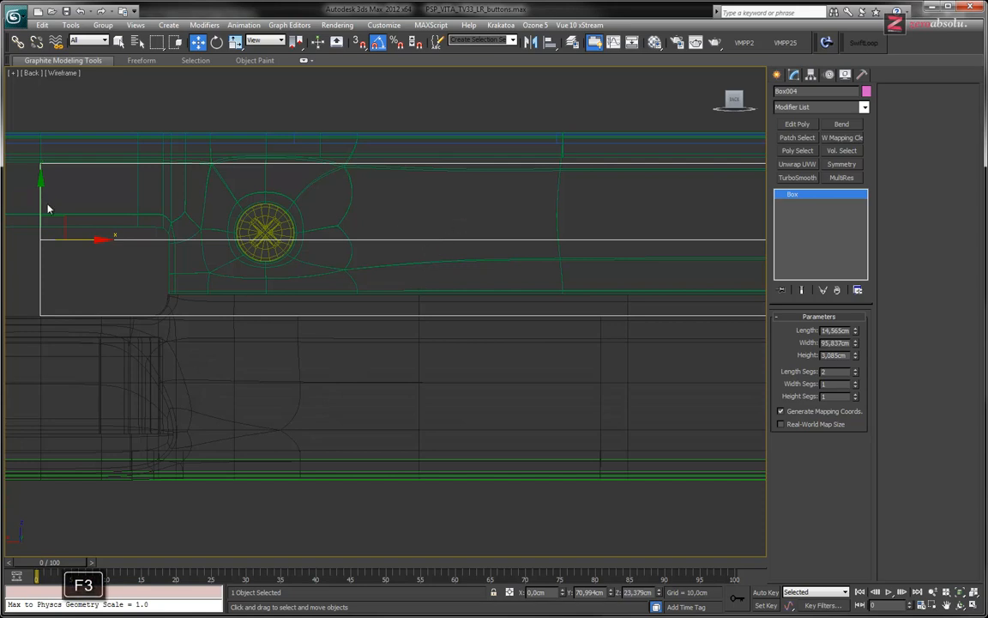
pyautogui.moveTo(42, 202); pyautogui.dragTo(41, 201)
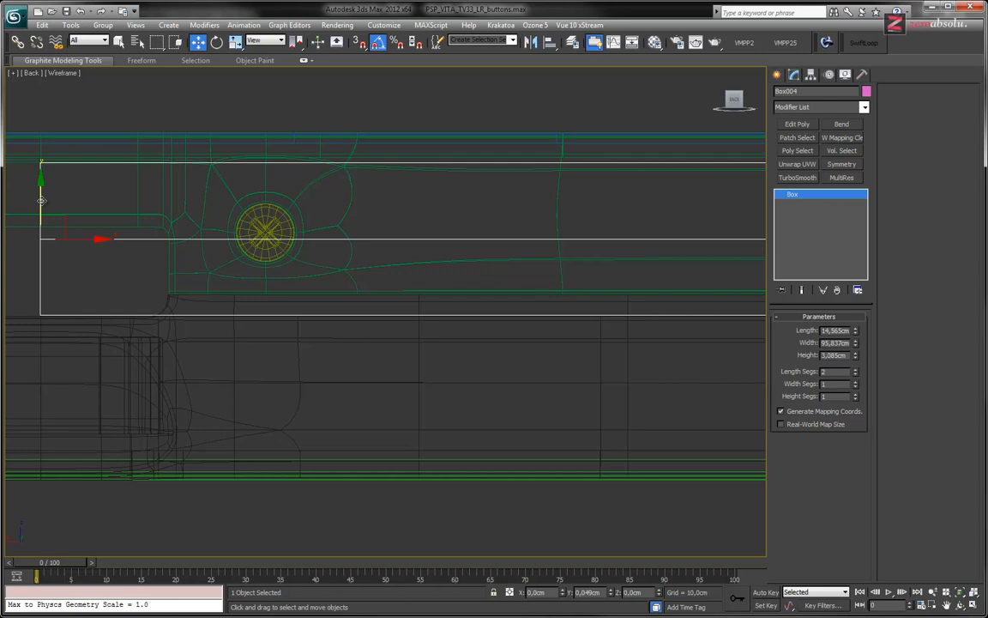
pyautogui.press('F3')
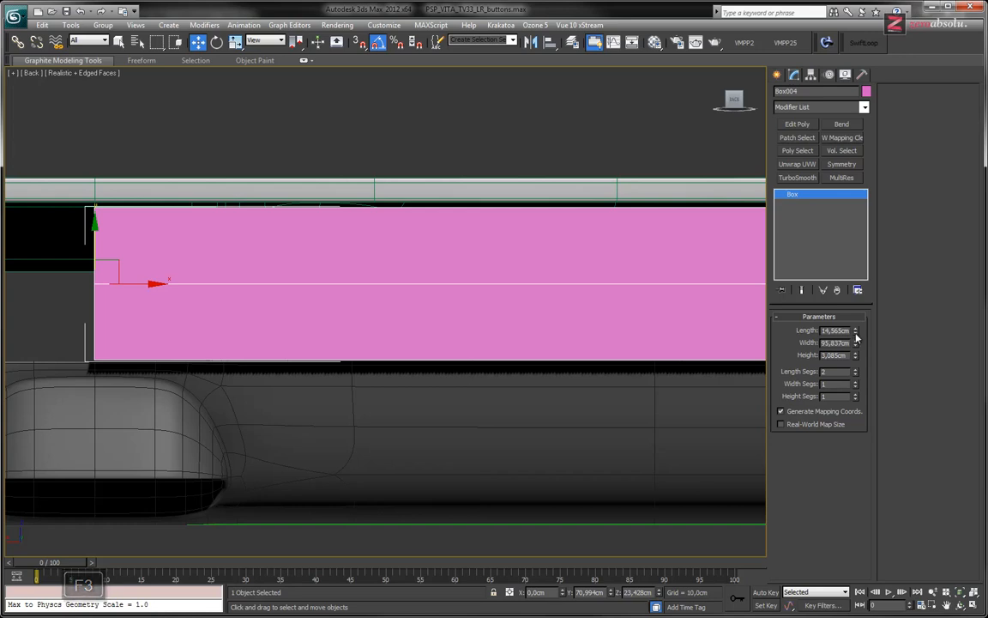
pyautogui.moveTo(856, 333); pyautogui.dragTo(855, 327)
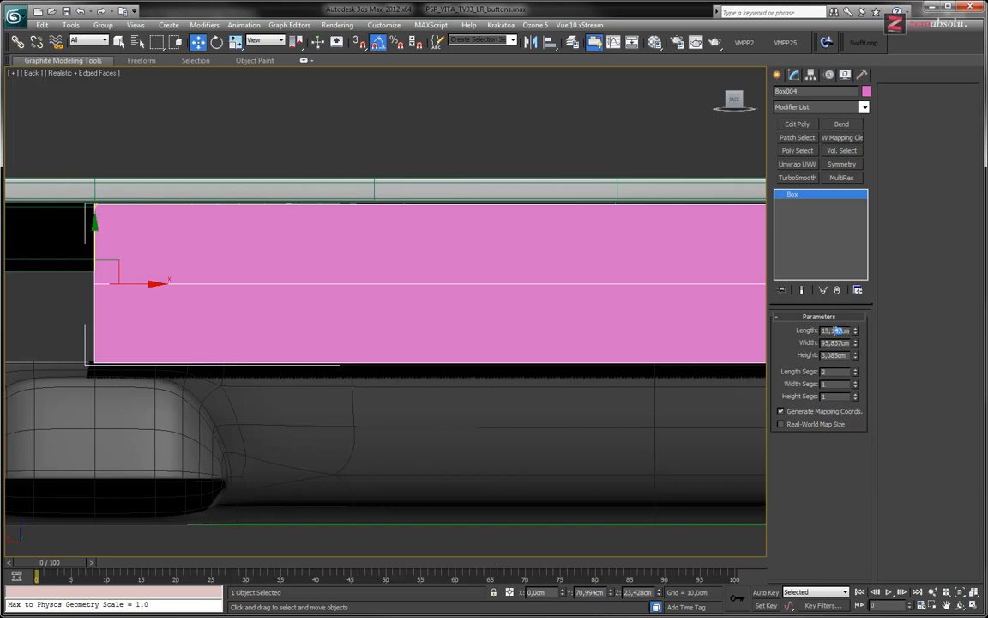
pyautogui.write('0')
pyautogui.press('Return')
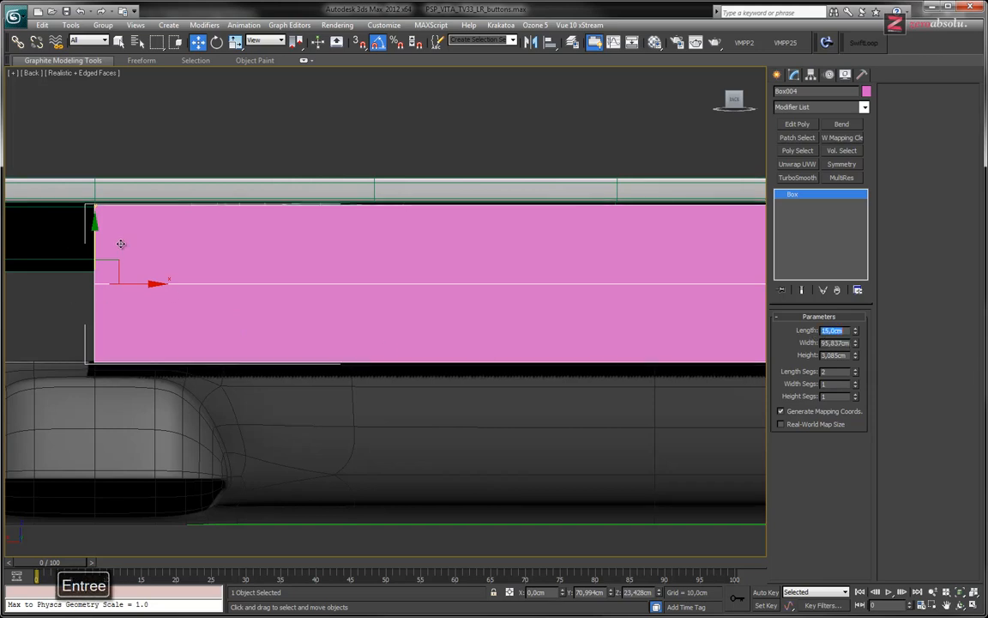
# - Raise the box to about Z 23.6 cm so it fits between the opening's upper rim and the lower shell
pyautogui.scroll(3, 324, 223)
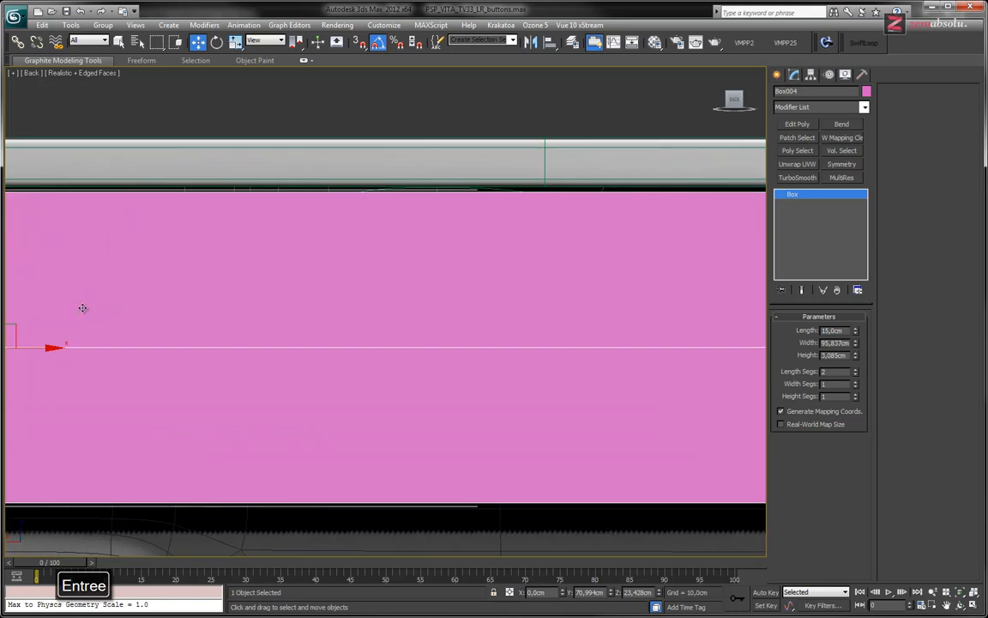
pyautogui.moveTo(86, 273); pyautogui.dragTo(183, 305, button='middle')
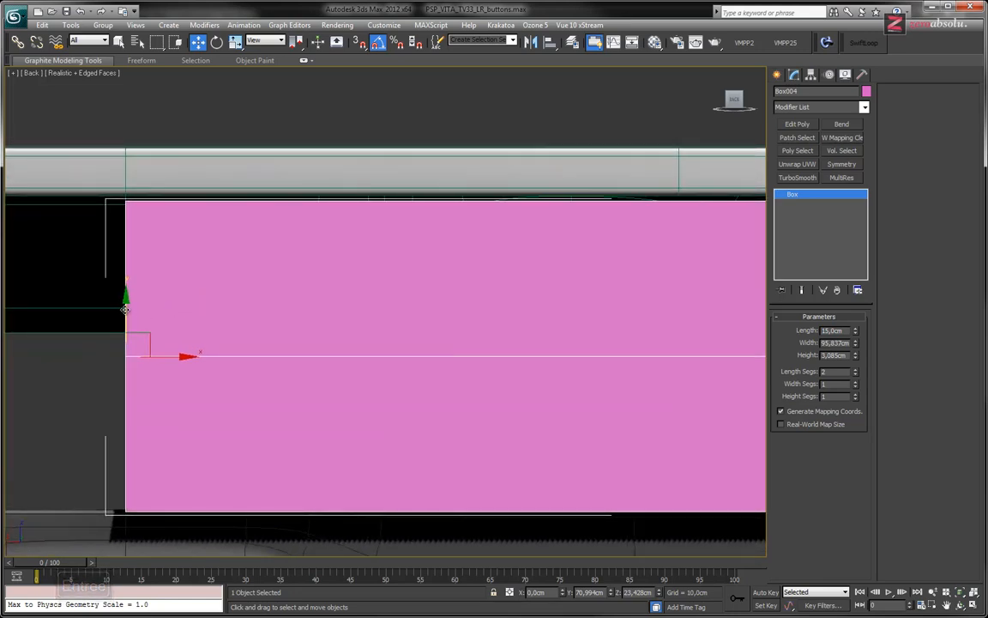
pyautogui.moveTo(125, 306); pyautogui.dragTo(126, 303)
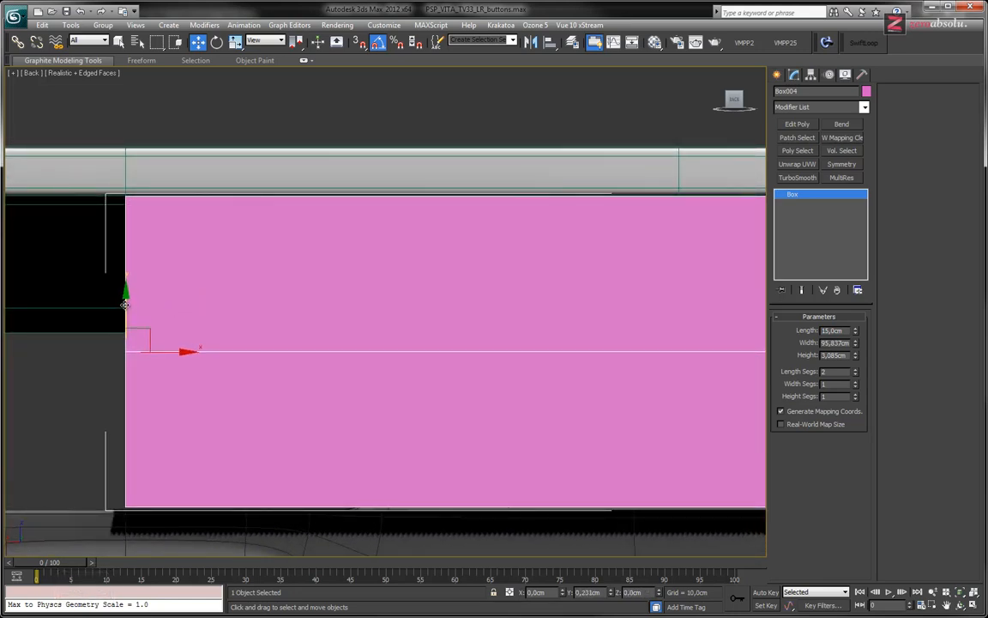
pyautogui.moveTo(320, 345); pyautogui.dragTo(287, 255, button='middle')
pyautogui.scroll(-3, 324, 260)
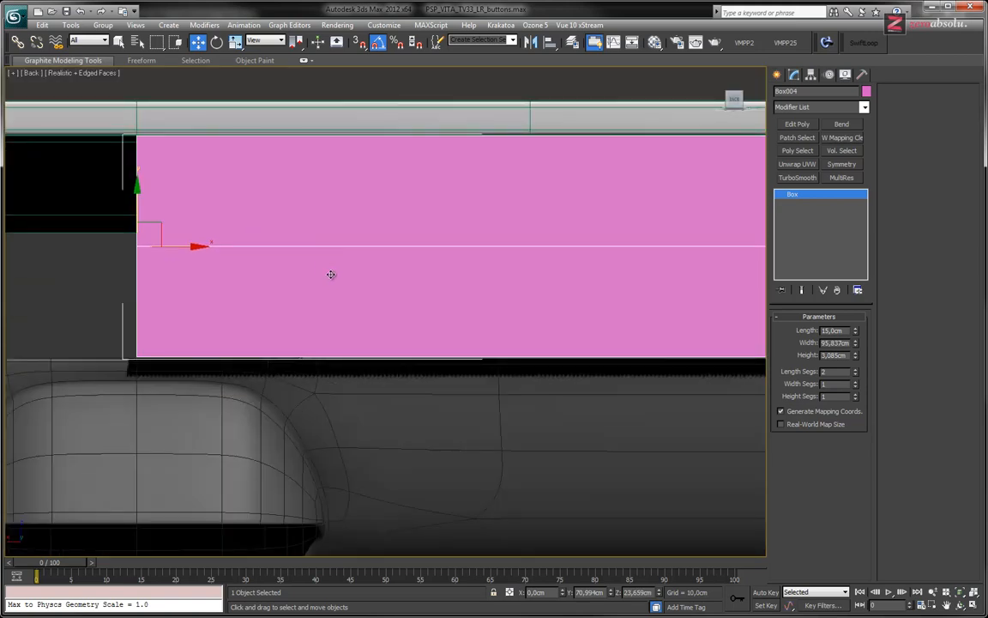
pyautogui.scroll(5, 203, 300)
pyautogui.moveTo(203, 300); pyautogui.dragTo(405, 293, button='middle')
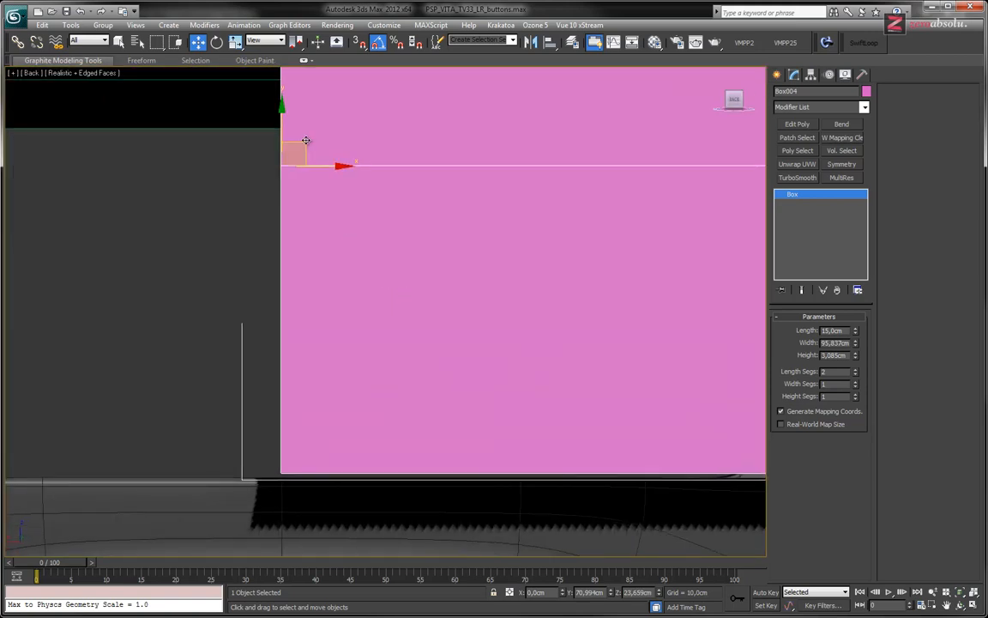
pyautogui.moveTo(282, 125); pyautogui.dragTo(282, 128)
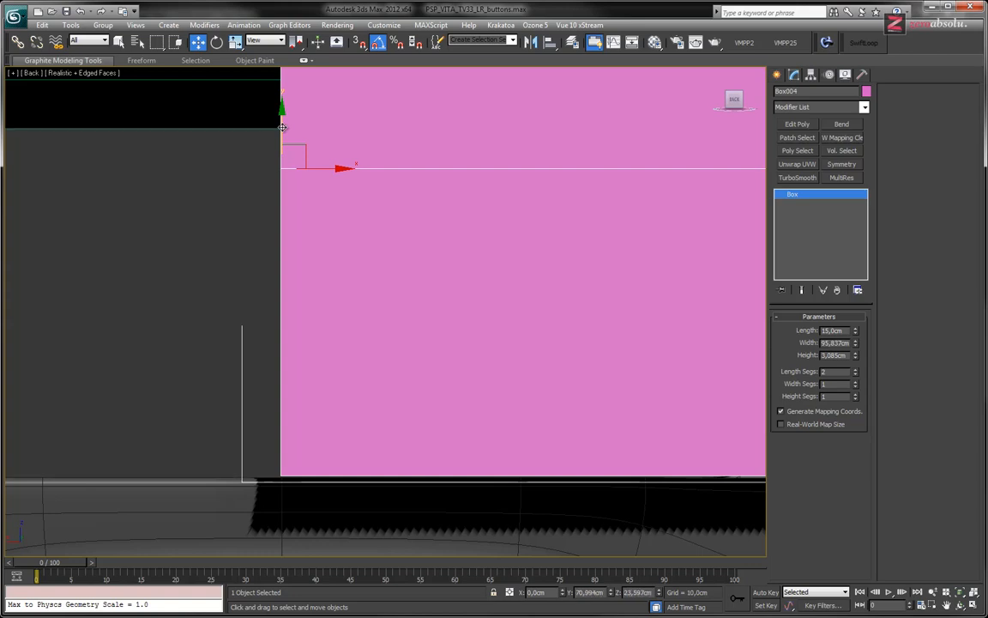
# - Set the box's length to 15.05 cm and nudge it up 0.02 cm
pyautogui.click(856, 329)
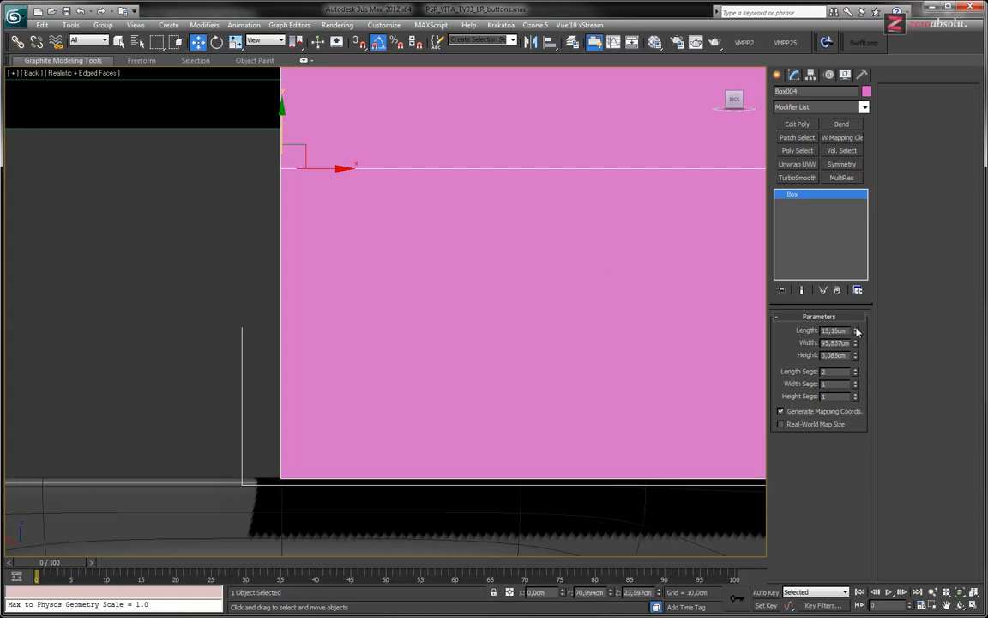
pyautogui.moveTo(486, 259); pyautogui.dragTo(484, 490, button='middle')
pyautogui.moveTo(386, 170); pyautogui.dragTo(389, 284, button='middle')
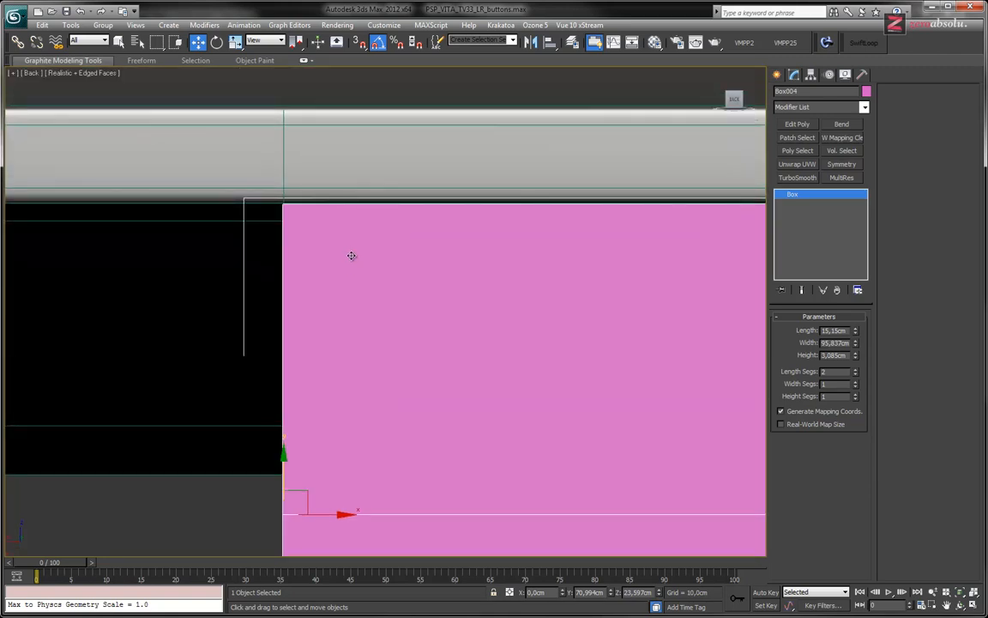
pyautogui.moveTo(352, 243); pyautogui.dragTo(279, 157, button='middle')
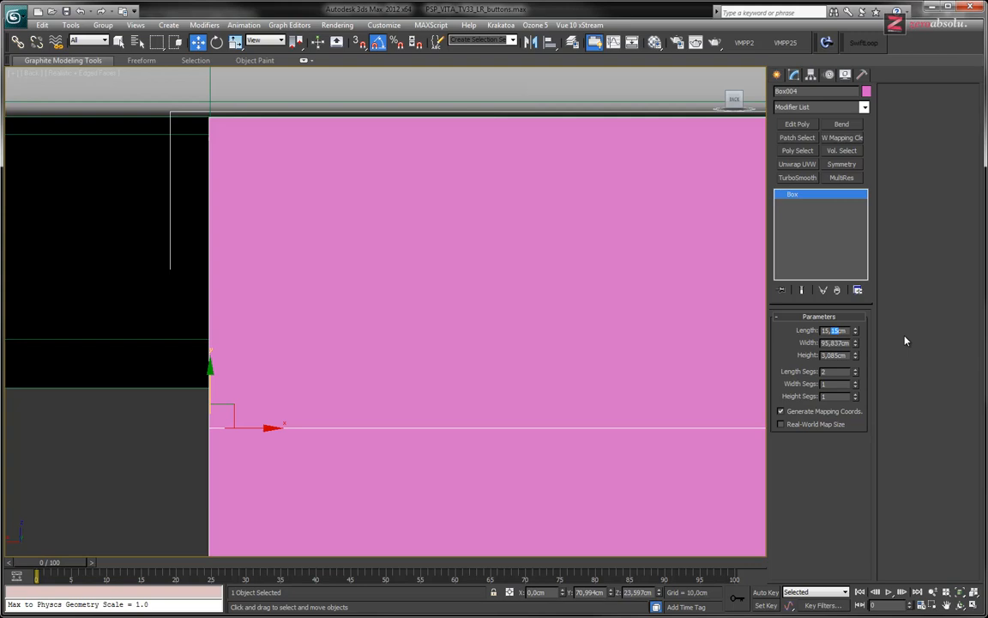
pyautogui.write('05')
pyautogui.press('Return')
pyautogui.moveTo(396, 225); pyautogui.dragTo(397, 275, button='middle')
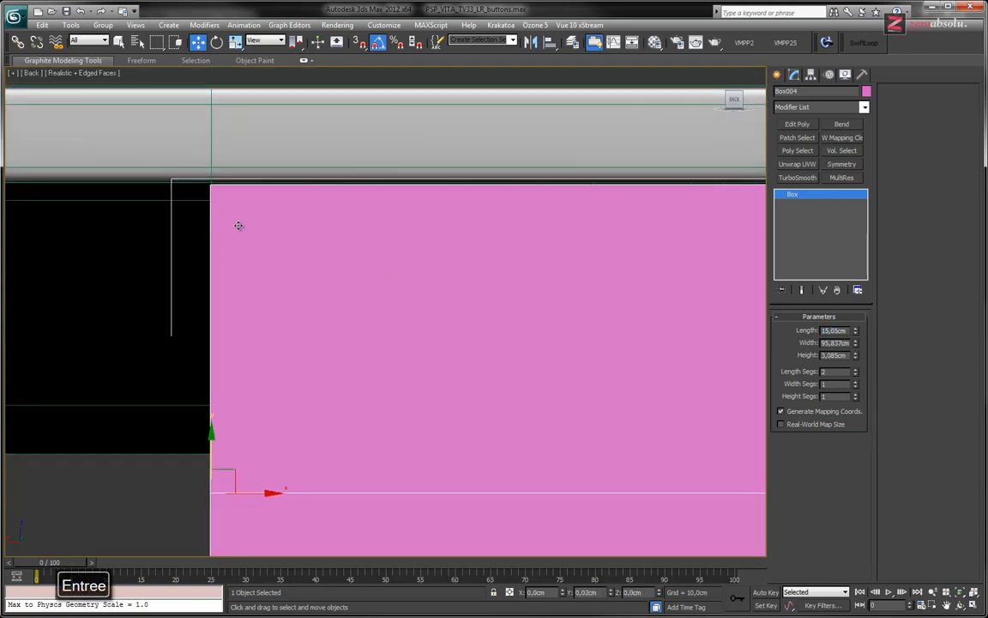
# - Examine the box's lower edge and its outer end beside the shoulder button in wireframe and shaded display
pyautogui.moveTo(238, 226); pyautogui.dragTo(394, 133, button='middle')
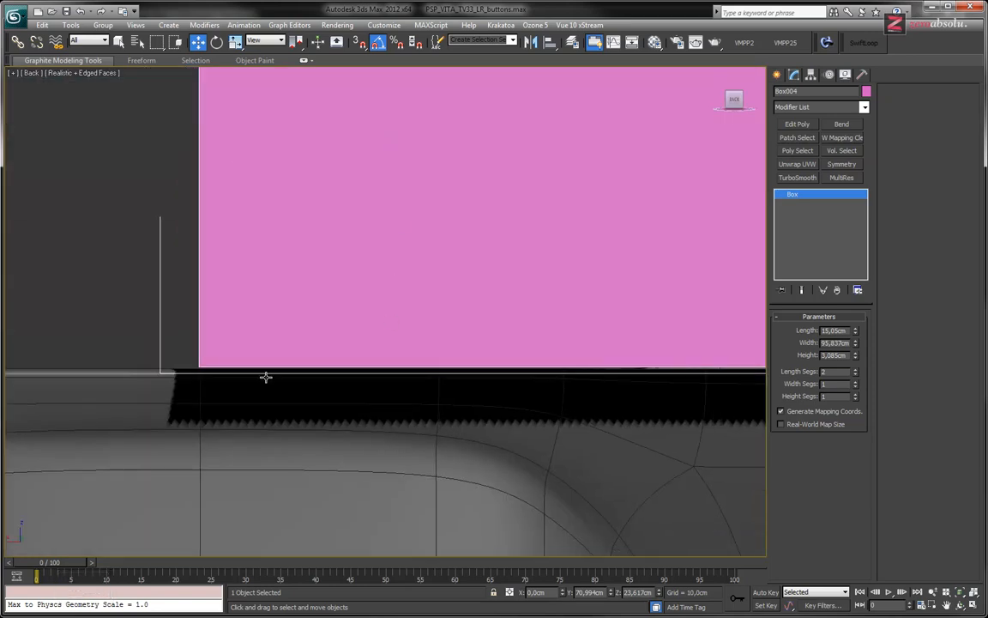
pyautogui.press('F3')
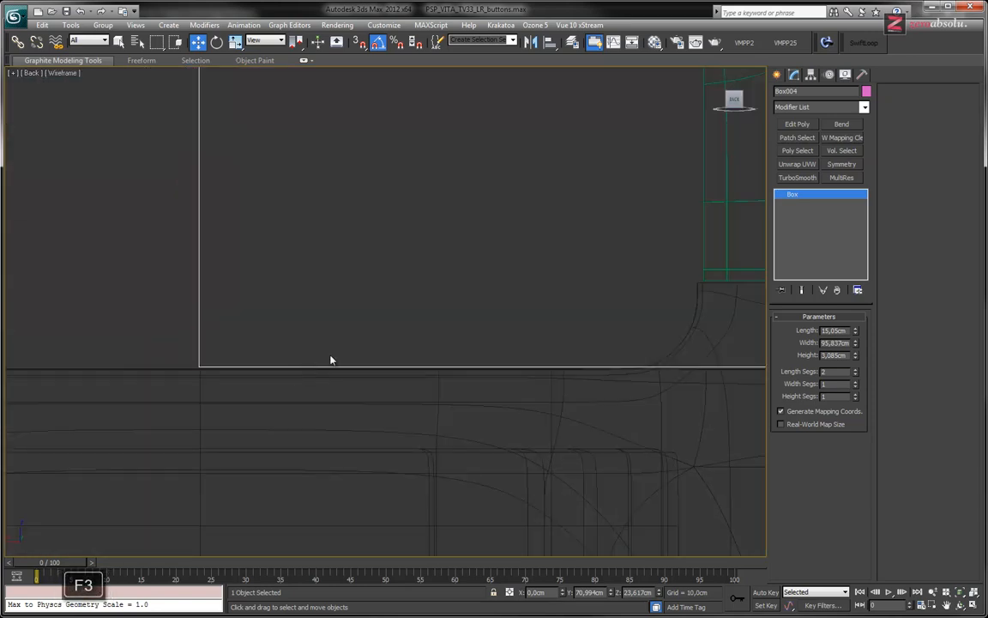
pyautogui.moveTo(567, 343); pyautogui.dragTo(404, 292, button='middle')
pyautogui.scroll(3, 648, 284)
pyautogui.scroll(-3, 649, 284)
pyautogui.moveTo(671, 302); pyautogui.dragTo(312, 291, button='middle')
pyautogui.moveTo(590, 306); pyautogui.dragTo(392, 295, button='middle')
pyautogui.press('F3')
pyautogui.scroll(5, 400, 344)
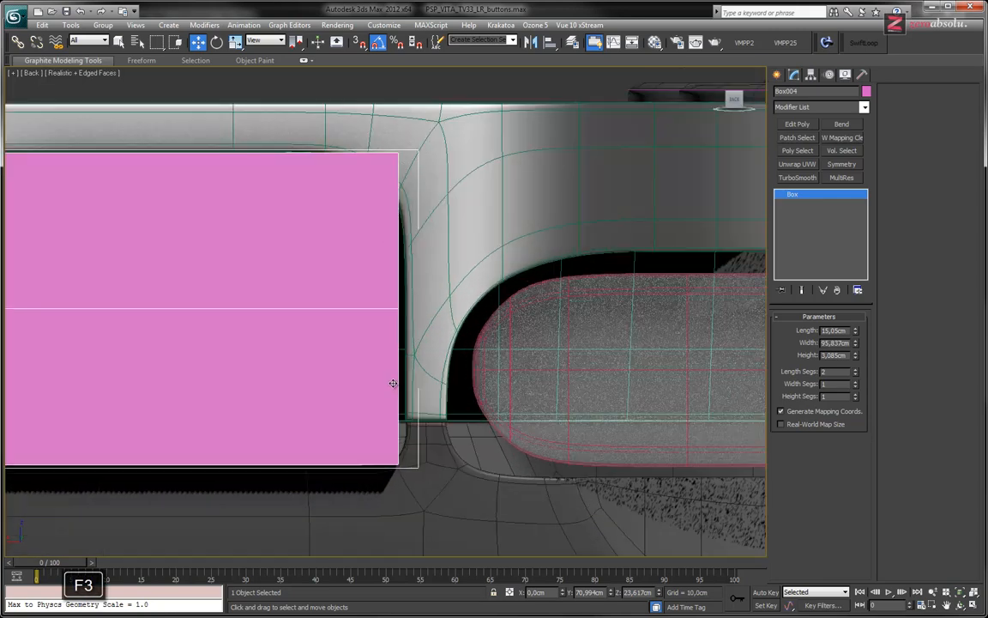
# - Convert the fitted cover box to an Editable Poly
pyautogui.press('F3')
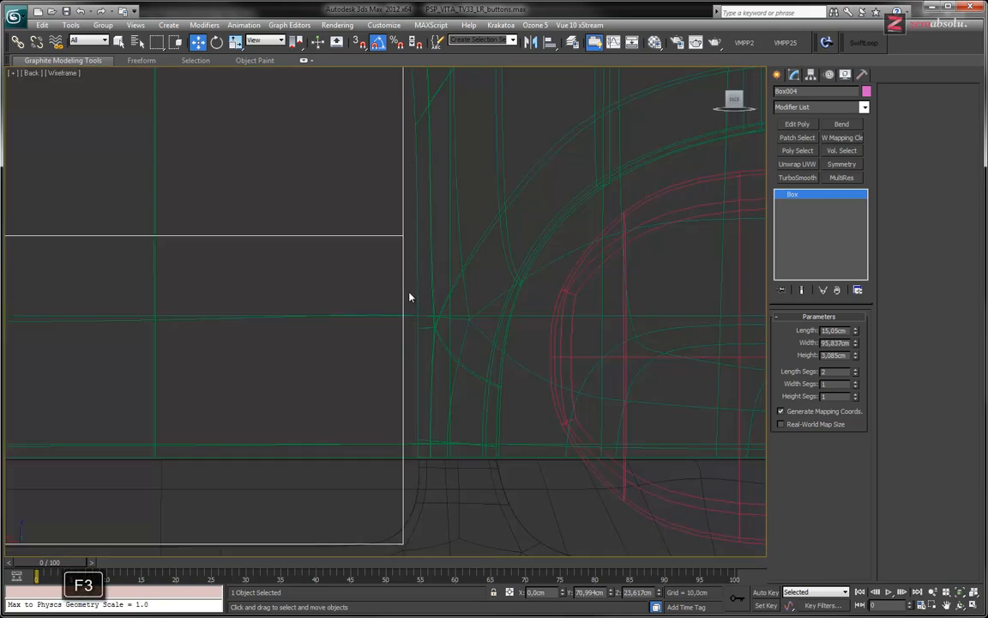
pyautogui.moveTo(446, 240); pyautogui.dragTo(480, 262, button='middle')
pyautogui.scroll(-5, 481, 263)
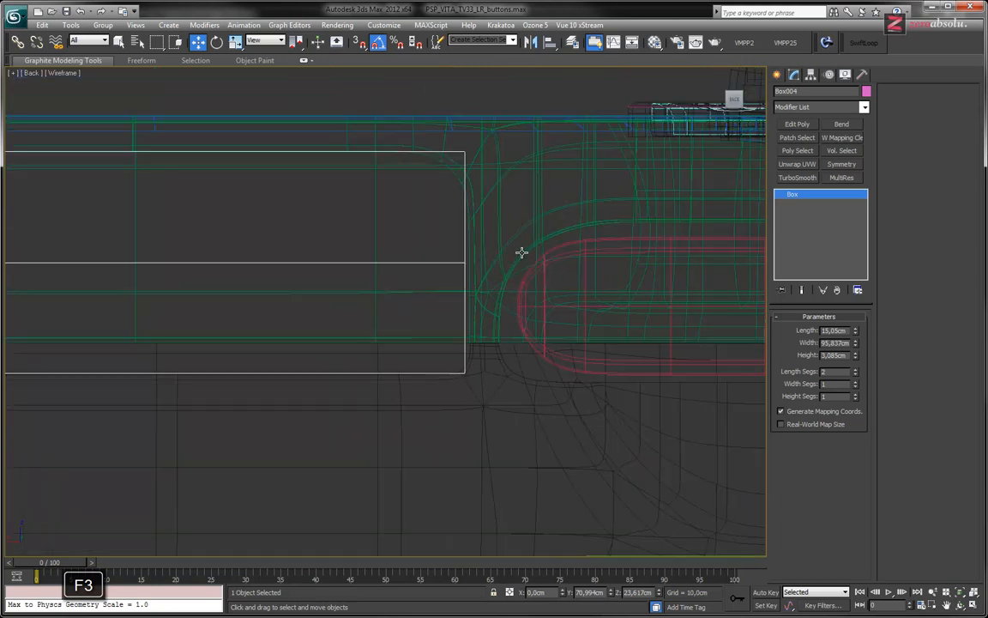
pyautogui.rightClick(797, 197)
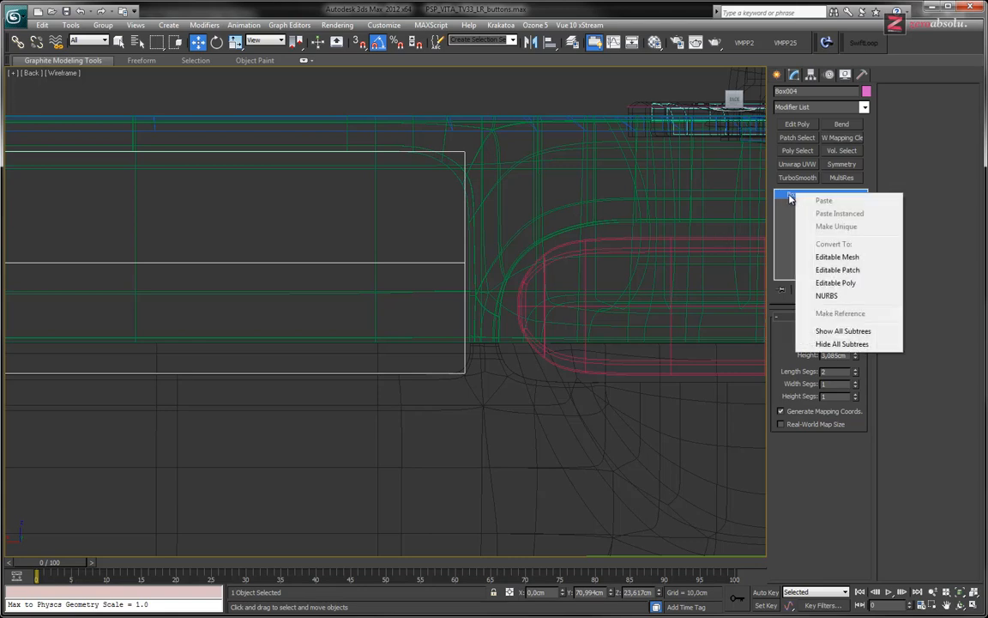
pyautogui.click(868, 284)
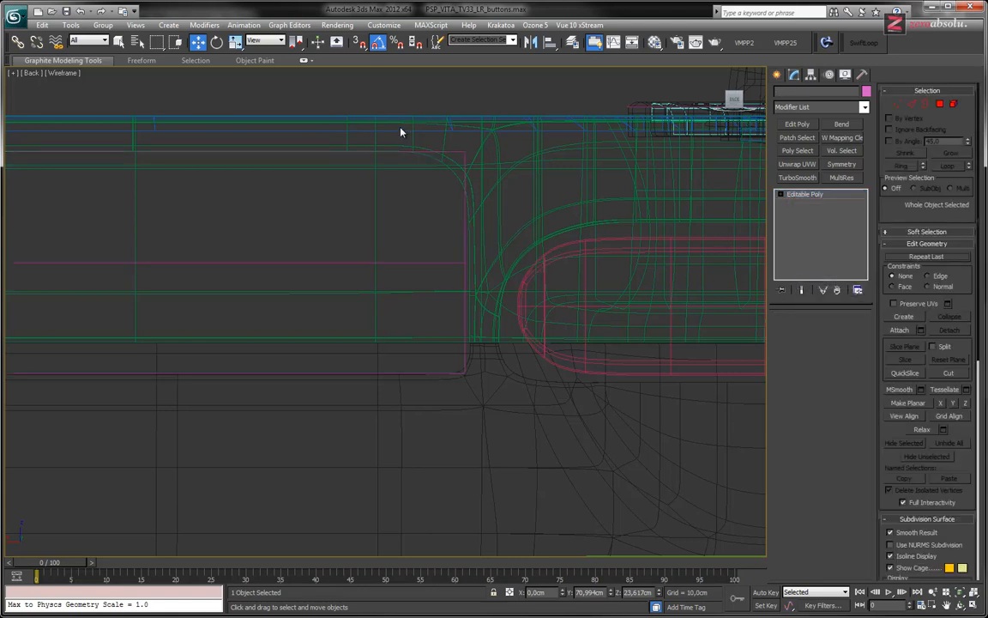
# - Move the vertices of the box's outer end outward to about X -96.14 cm, up to the side wall of the opening
pyautogui.click(781, 195)
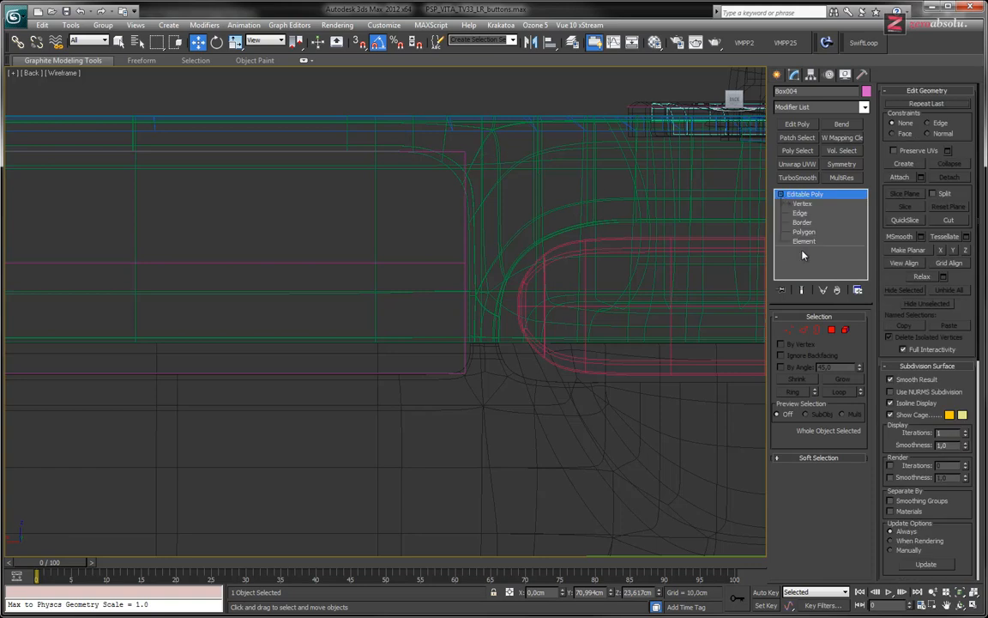
pyautogui.click(803, 203)
pyautogui.moveTo(430, 128); pyautogui.dragTo(496, 335)
pyautogui.moveTo(503, 265); pyautogui.dragTo(507, 263)
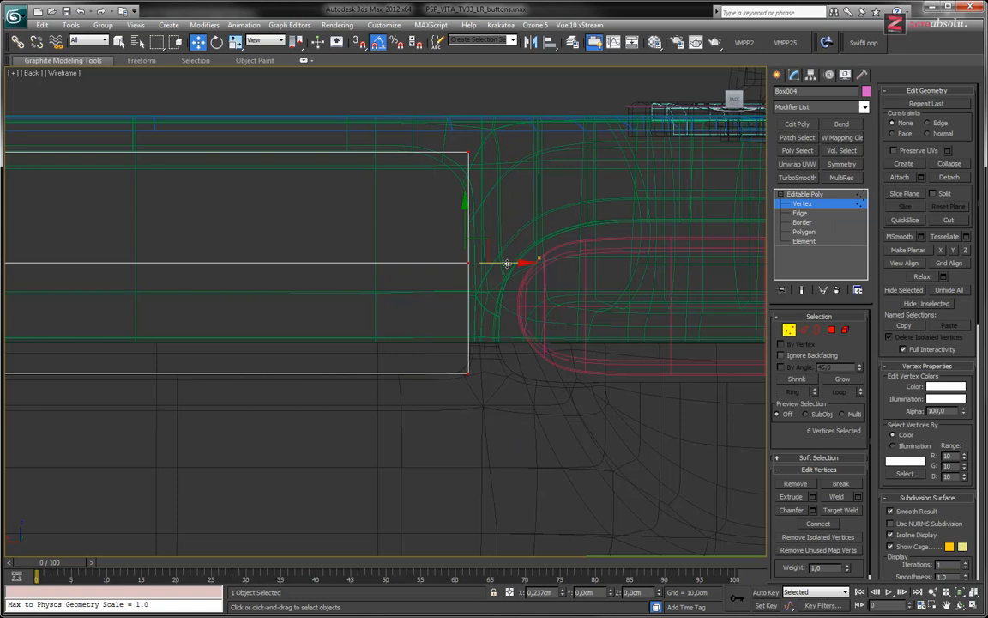
pyautogui.scroll(6, 427, 251)
pyautogui.moveTo(490, 213); pyautogui.dragTo(498, 209)
pyautogui.press('F3')
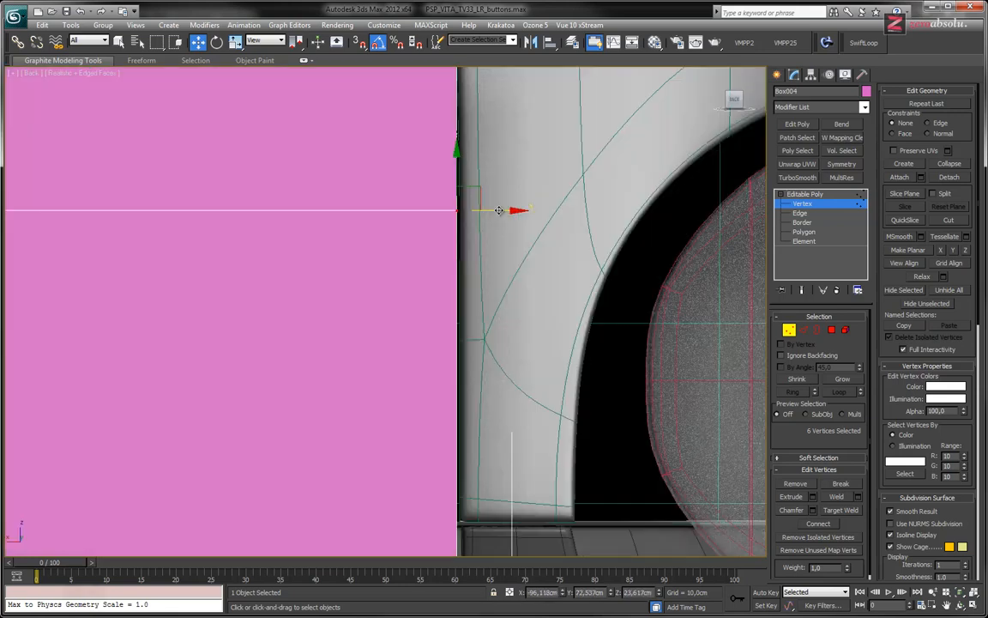
pyautogui.press('F3')
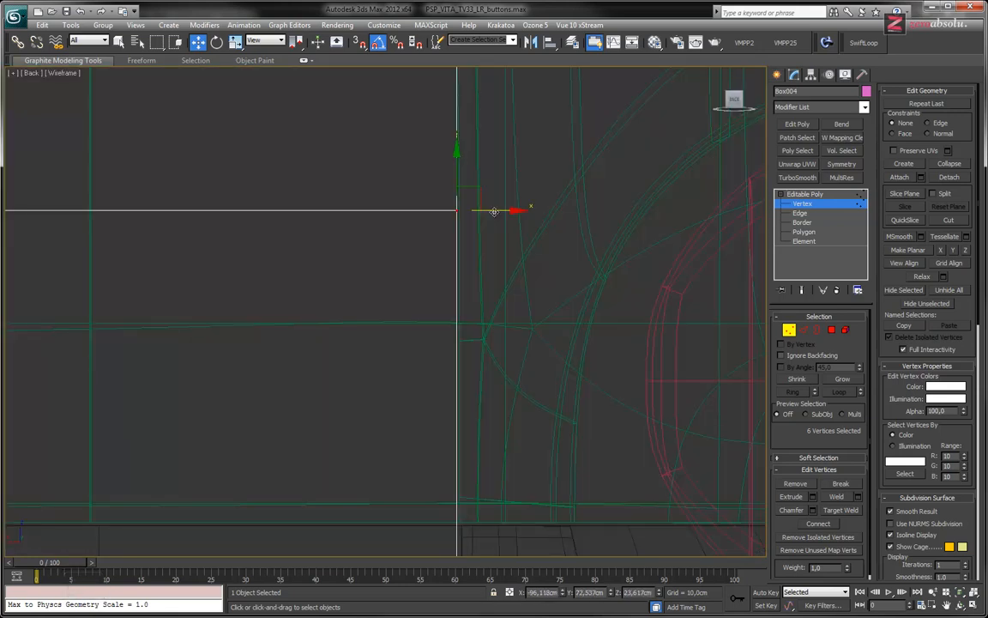
pyautogui.press('e')
# - Examine how the box's outer end fits the opening beside the shoulder button in shaded display
pyautogui.moveTo(498, 166); pyautogui.dragTo(506, 388, button='middle')
pyautogui.scroll(-4, 505, 346)
pyautogui.moveTo(504, 346); pyautogui.dragTo(559, 188, button='middle')
pyautogui.scroll(-3, 551, 284)
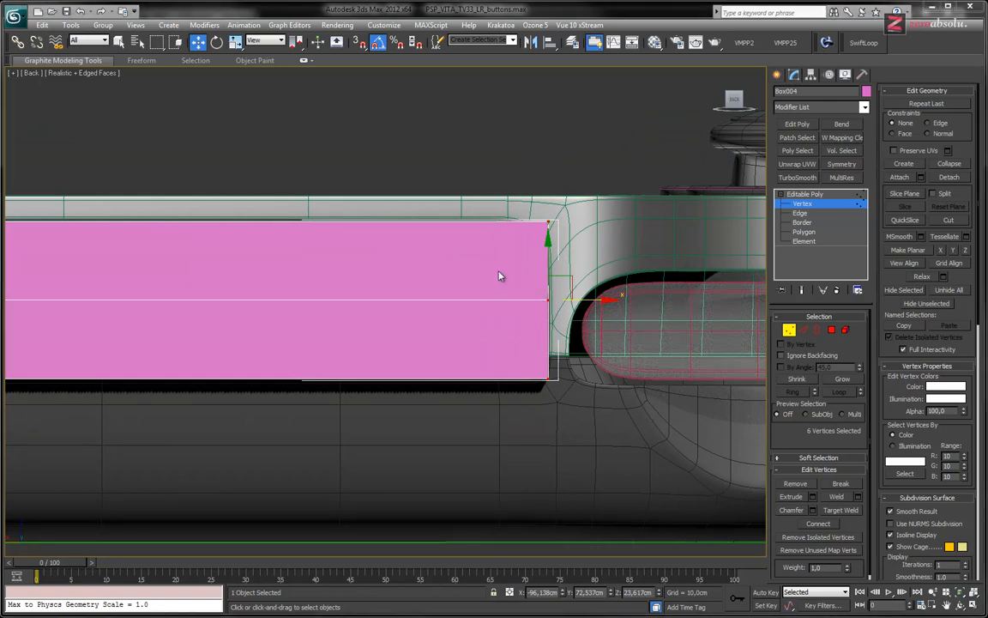
pyautogui.moveTo(505, 276); pyautogui.dragTo(483, 281, button='middle')
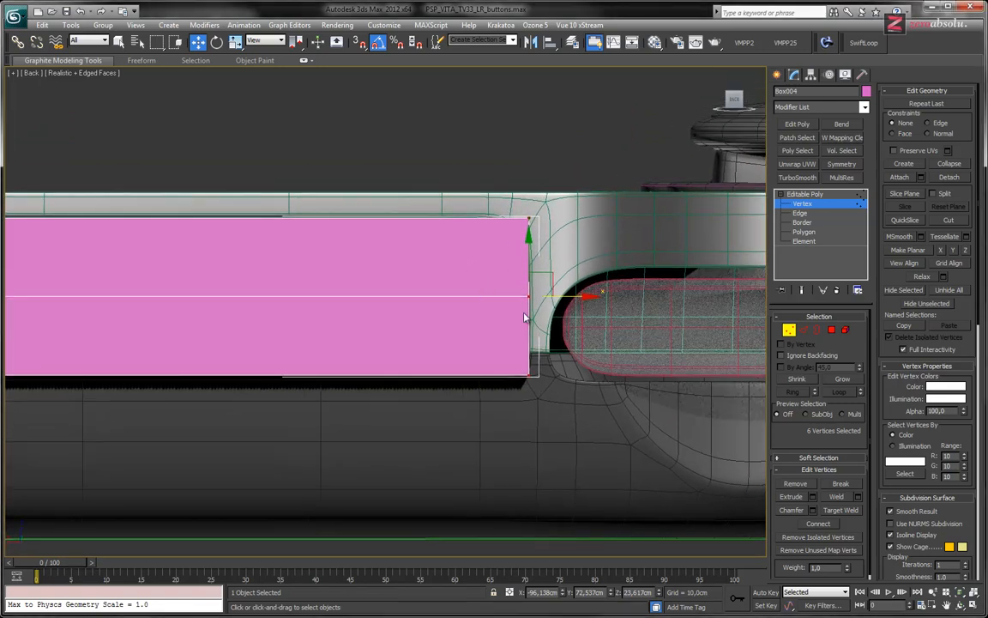
pyautogui.moveTo(524, 312); pyautogui.dragTo(523, 302, button='middle')
pyautogui.scroll(-3, 522, 302)
pyautogui.moveTo(451, 295); pyautogui.dragTo(481, 313, button='middle')
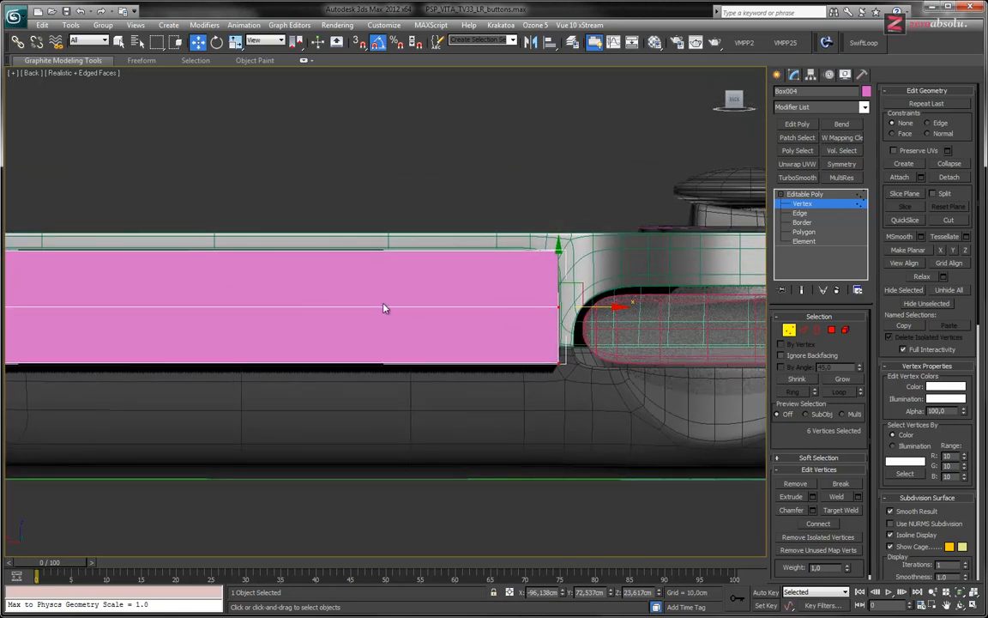
# - Lower the box's middle row of vertices to about Z 18.5 cm, near the seam between the upper and lower shells
pyautogui.moveTo(420, 313); pyautogui.dragTo(525, 326, button='middle')
pyautogui.scroll(-3, 524, 325)
pyautogui.scroll(2, 521, 325)
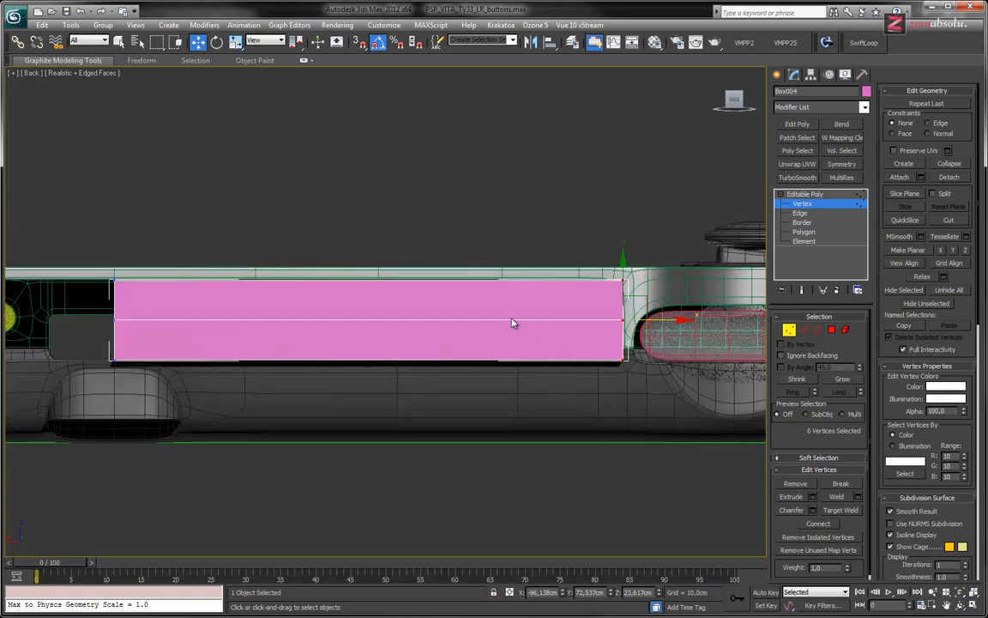
pyautogui.moveTo(87, 308); pyautogui.dragTo(524, 344)
pyautogui.moveTo(680, 337); pyautogui.dragTo(678, 334)
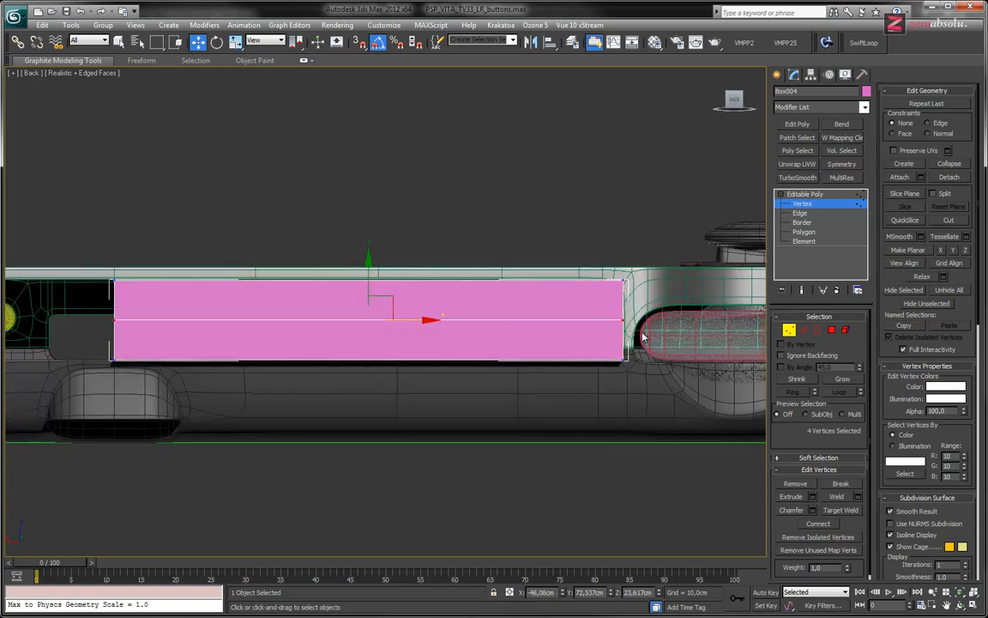
pyautogui.moveTo(372, 286); pyautogui.dragTo(368, 303)
pyautogui.moveTo(620, 331); pyautogui.dragTo(556, 319, button='middle')
pyautogui.scroll(6, 556, 319)
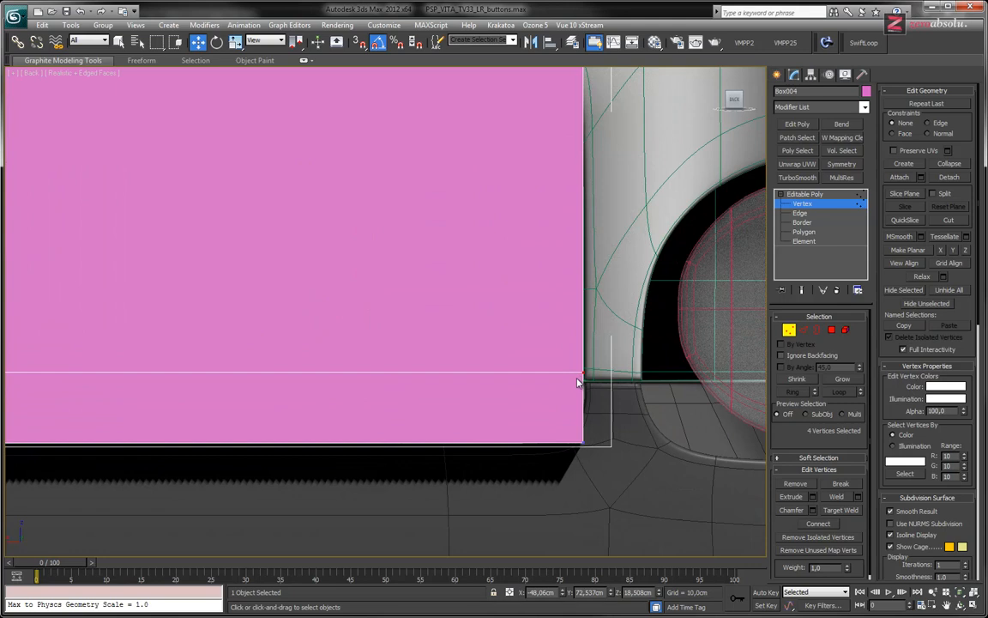
# - Fine-tune the lowered vertex row to about Z 18.23 cm so it lines up with the shell seam, and check it in wireframe
pyautogui.moveTo(467, 331); pyautogui.dragTo(465, 294, button='middle')
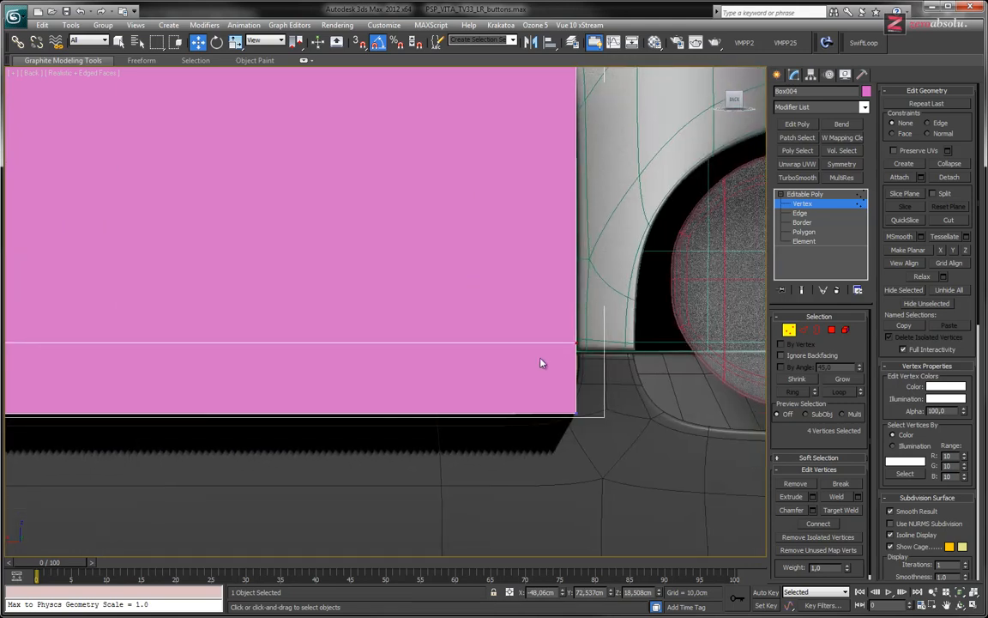
pyautogui.moveTo(576, 344); pyautogui.dragTo(577, 349)
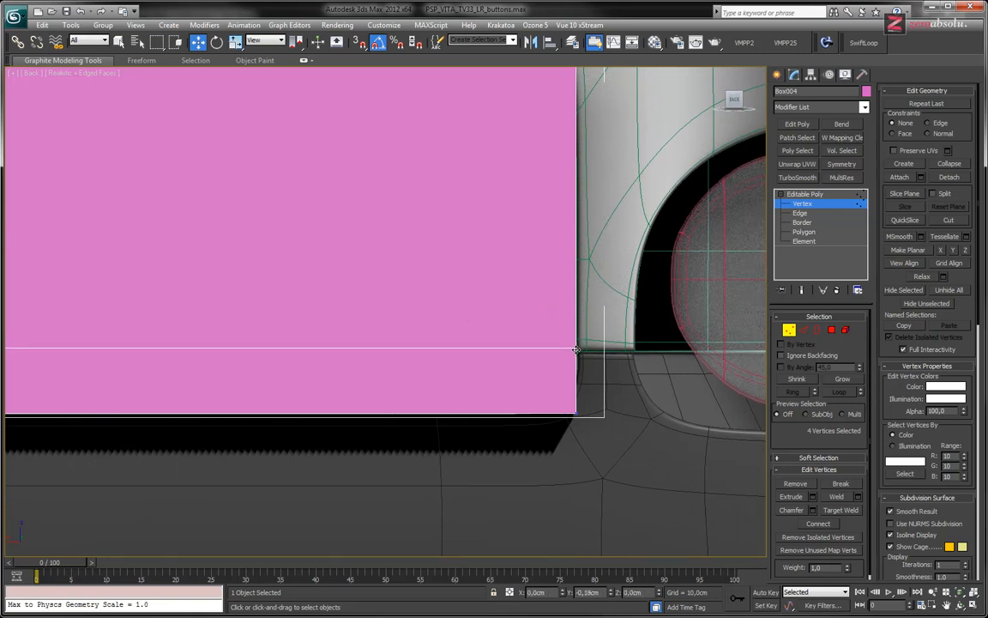
pyautogui.moveTo(577, 350); pyautogui.dragTo(578, 353)
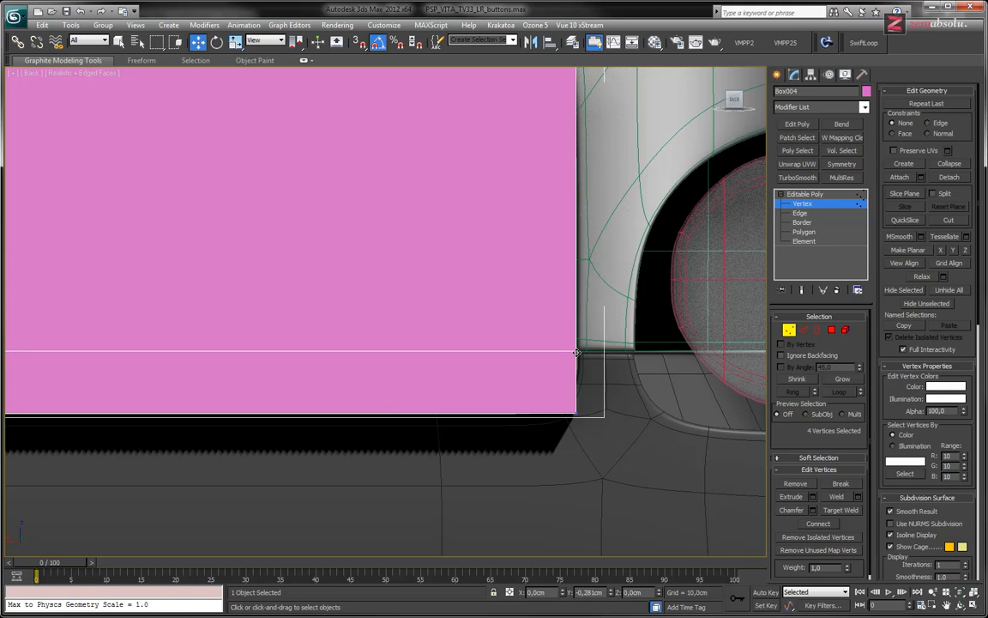
pyautogui.moveTo(578, 352); pyautogui.dragTo(577, 352)
pyautogui.scroll(6, 578, 351)
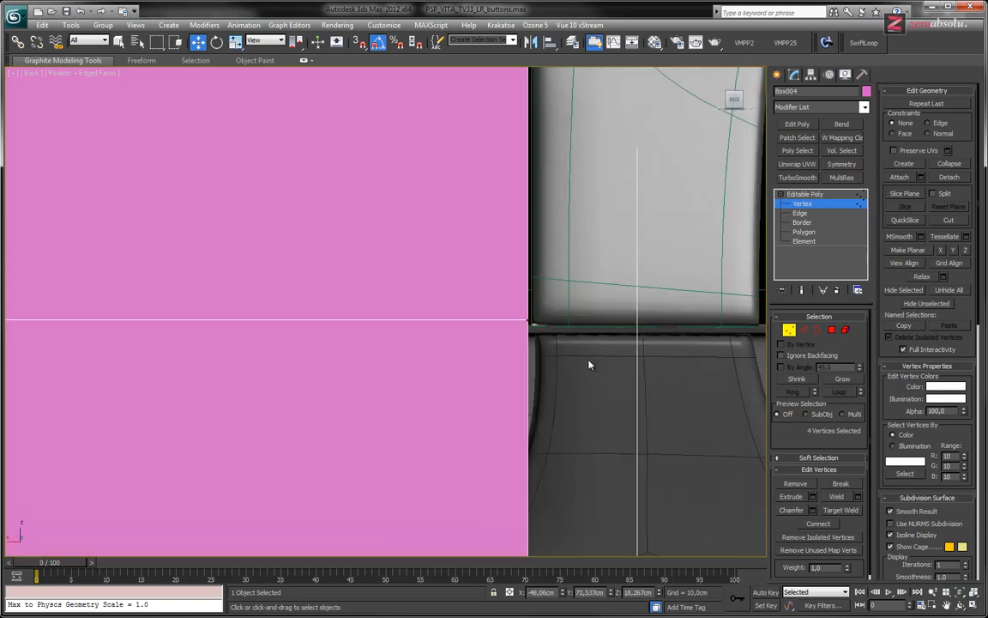
pyautogui.moveTo(507, 311); pyautogui.dragTo(507, 311)
pyautogui.scroll(-4, 547, 276)
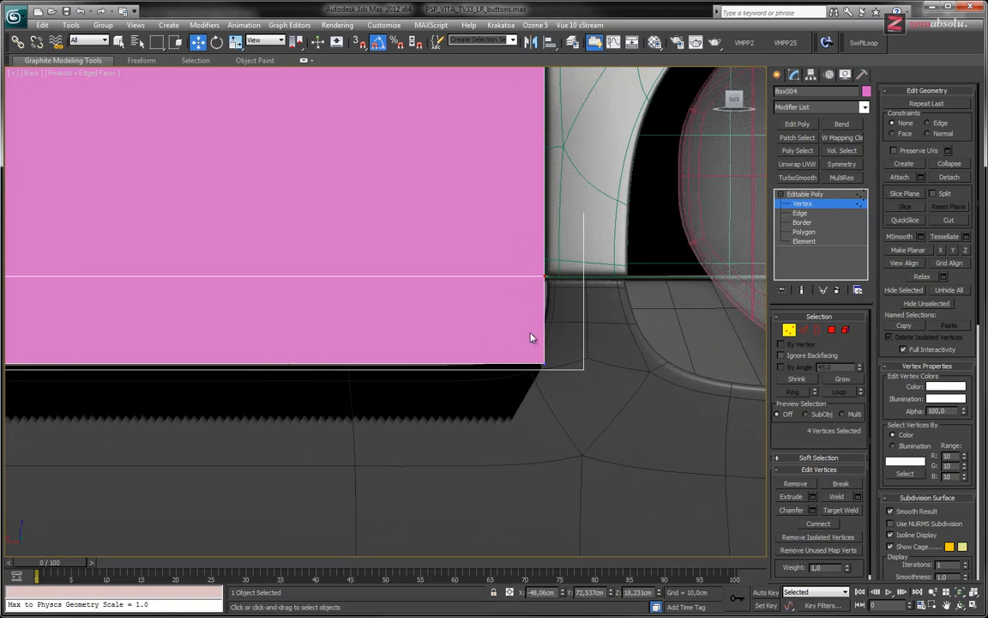
pyautogui.press('F3')
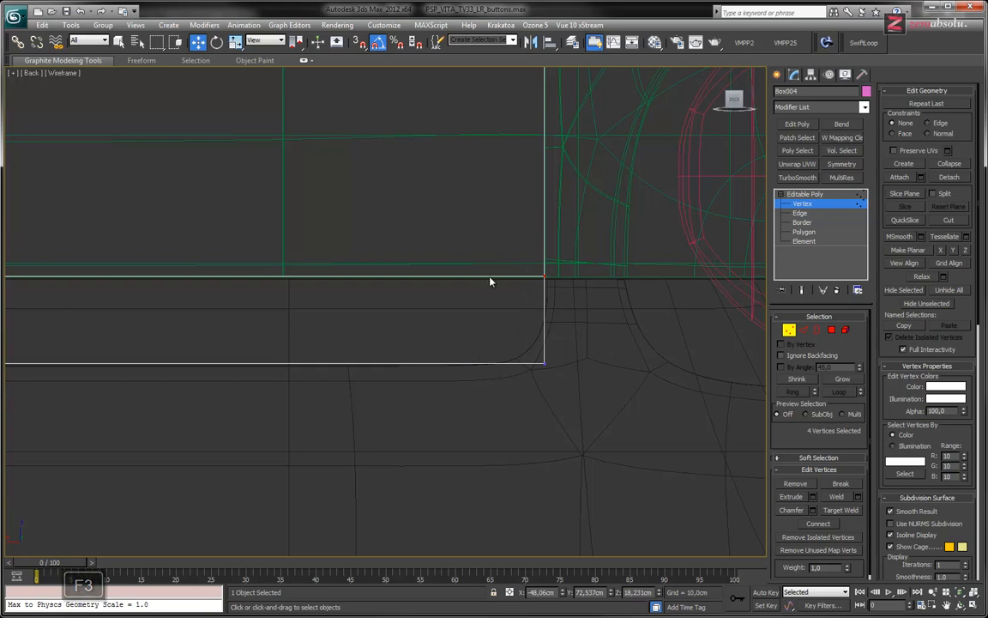
pyautogui.press('F3')
pyautogui.moveTo(488, 188); pyautogui.dragTo(494, 427, button='middle')
pyautogui.scroll(-5, 494, 334)
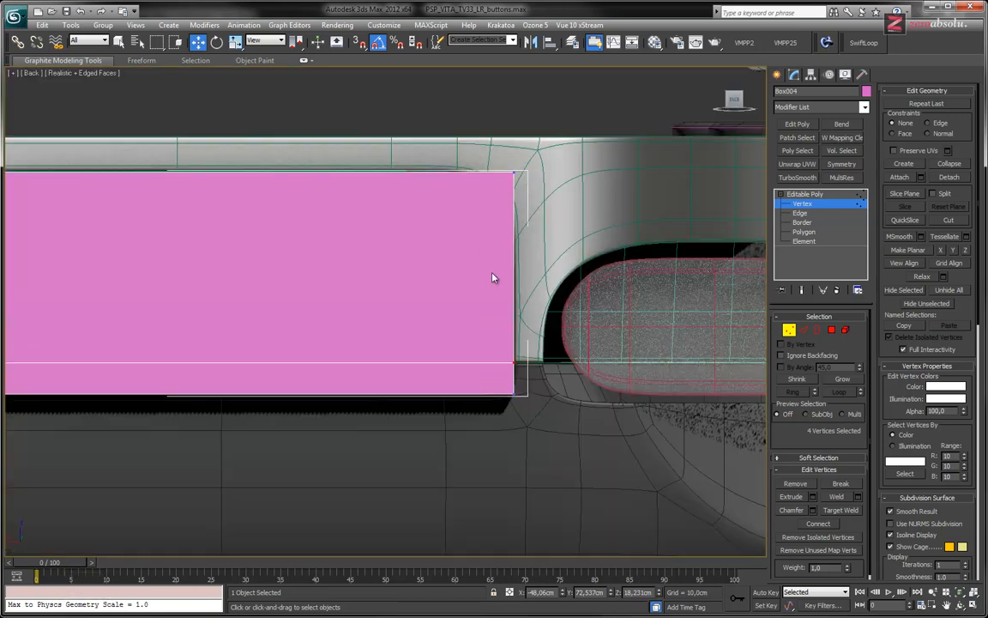
# - Use SwiftLoop in wireframe to add a vertical loop where the opening's corner starts rounding and a horizontal loop in the box's upper part
pyautogui.press('F3')
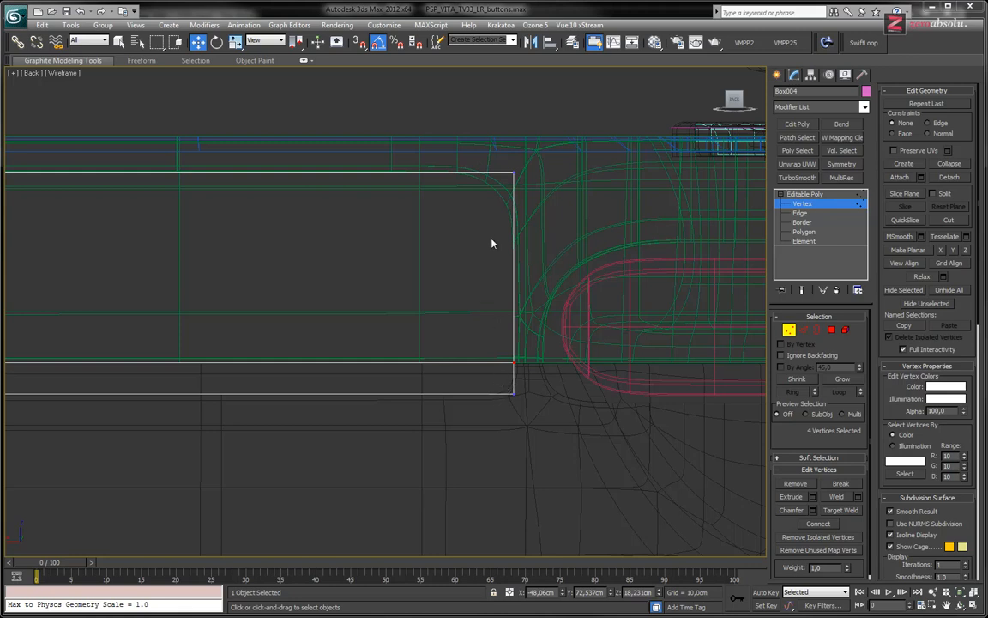
pyautogui.click(864, 43)
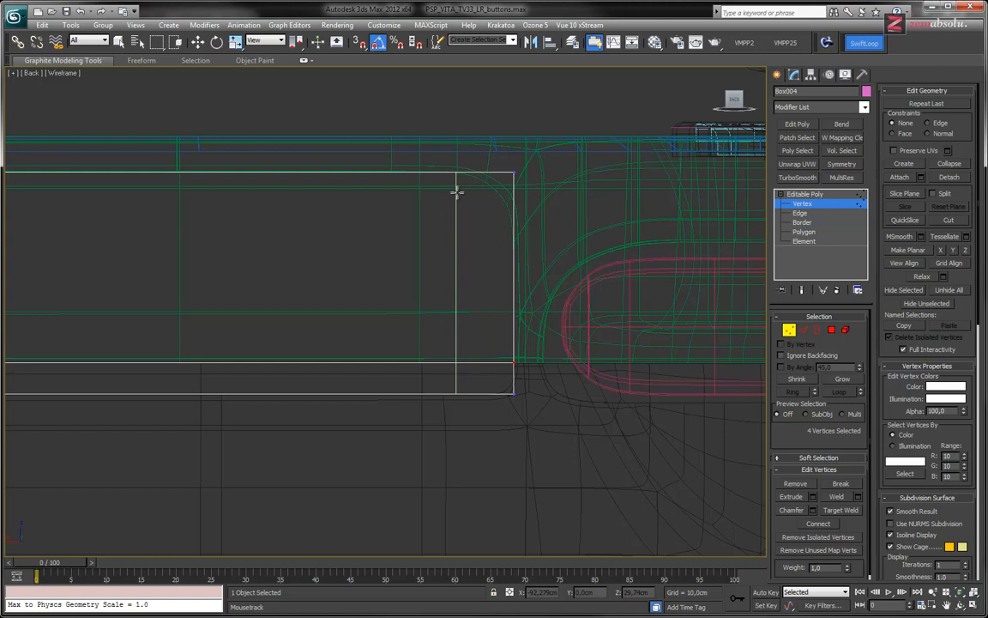
pyautogui.click(458, 193)
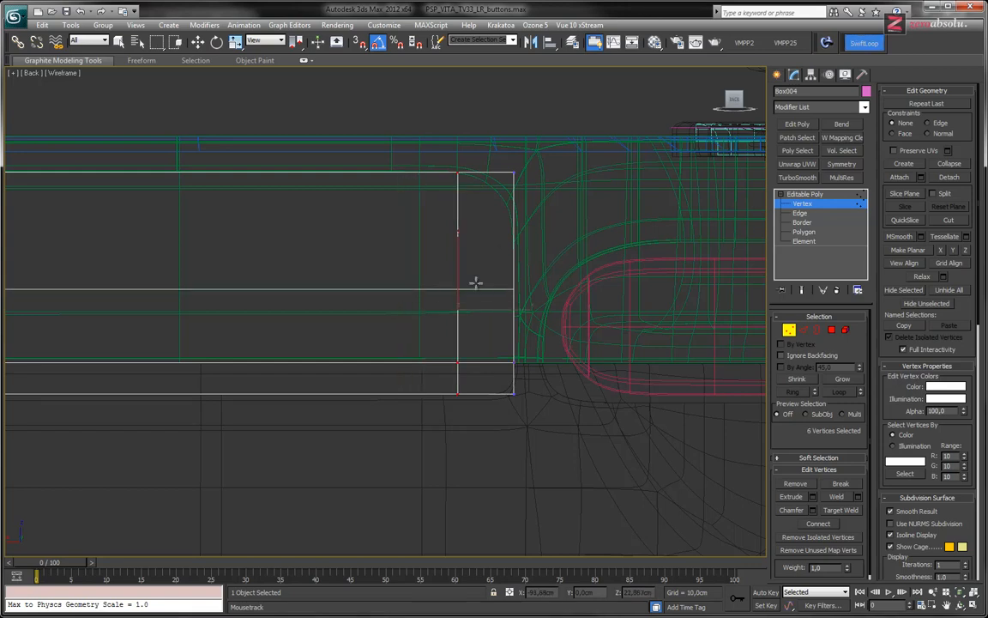
pyautogui.moveTo(512, 228)
pyautogui.mouseDown()
pyautogui.moveTo(498, 241)
pyautogui.moveTo(410, 231)
pyautogui.moveTo(513, 240)
pyautogui.mouseUp()
pyautogui.click(512, 239)
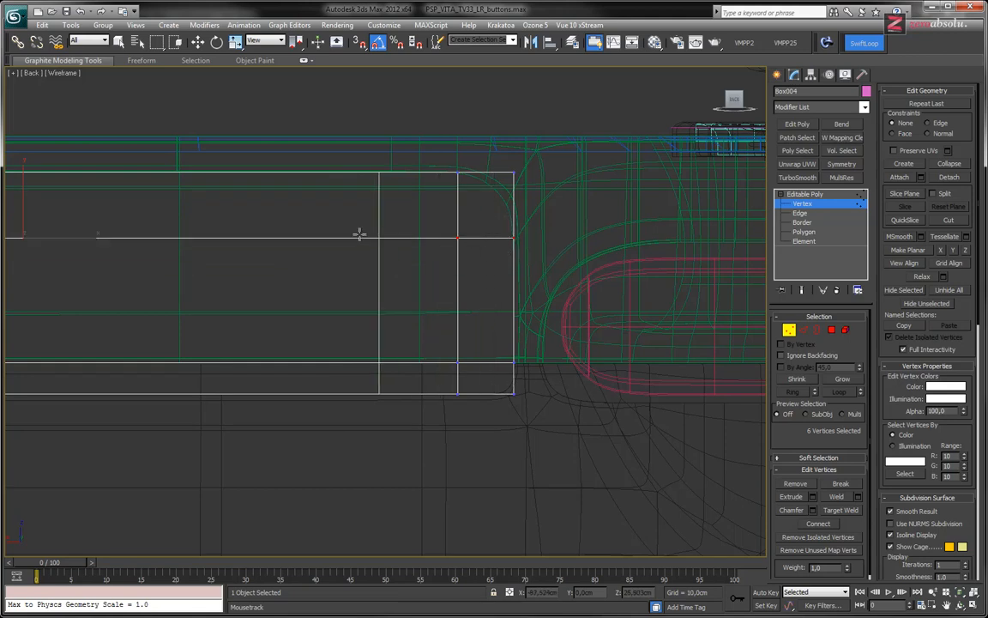
# - Check the volume button panel in the PS Vita top-view photo in Pale Moon, and add a second horizontal loop at about Z 24.26 cm
pyautogui.moveTo(147, 233); pyautogui.dragTo(399, 247, button='middle')
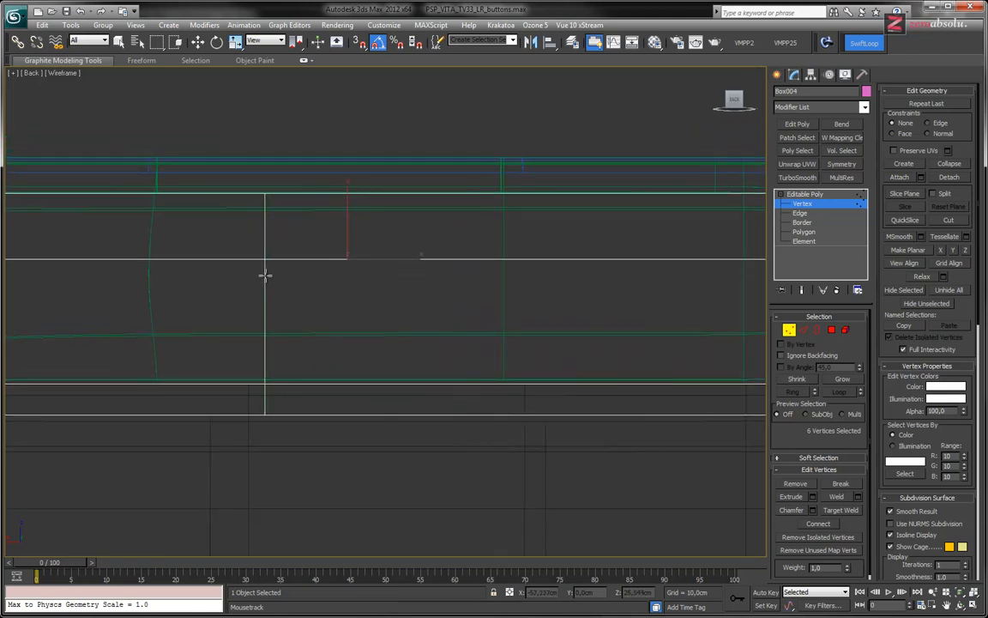
pyautogui.scroll(-4, 272, 274)
pyautogui.moveTo(305, 274); pyautogui.dragTo(330, 287, button='middle')
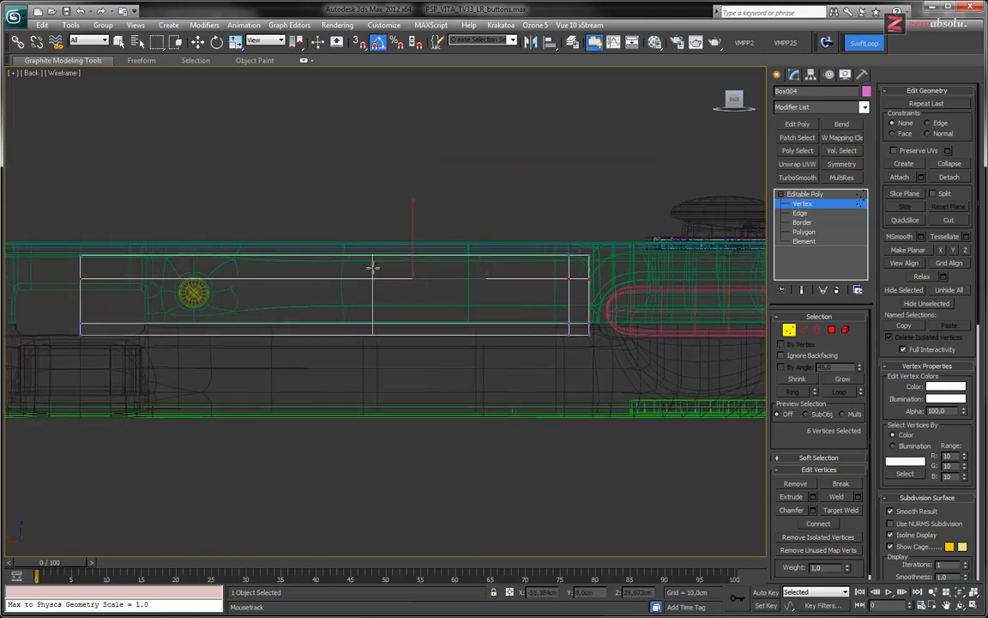
pyautogui.moveTo(413, 273); pyautogui.dragTo(439, 280, button='middle')
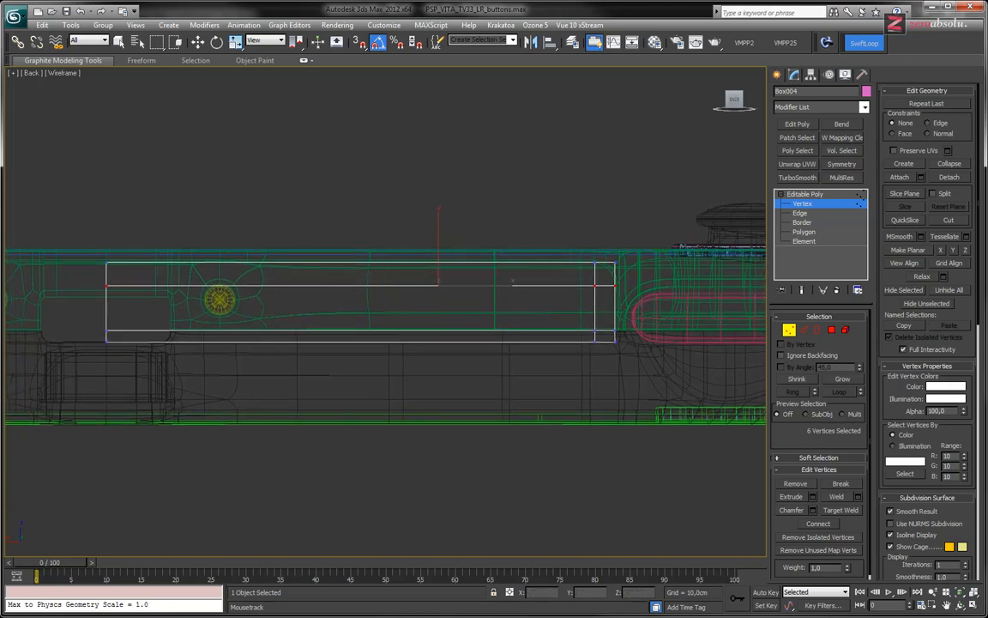
pyautogui.hotkey('alt', 'Tab')
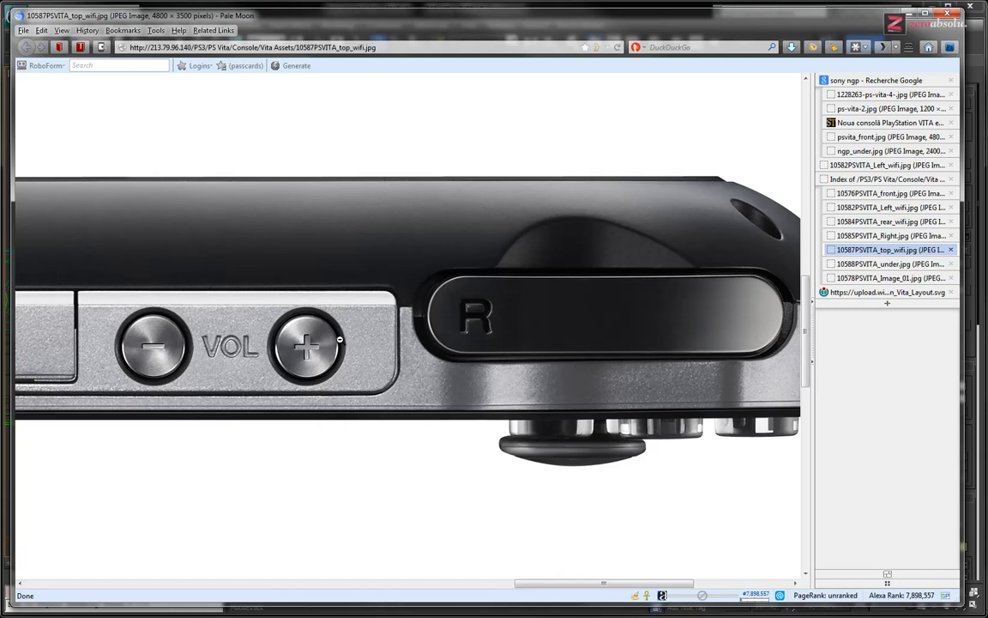
pyautogui.hotkey('alt', 'Tab')
pyautogui.scroll(5, 448, 306)
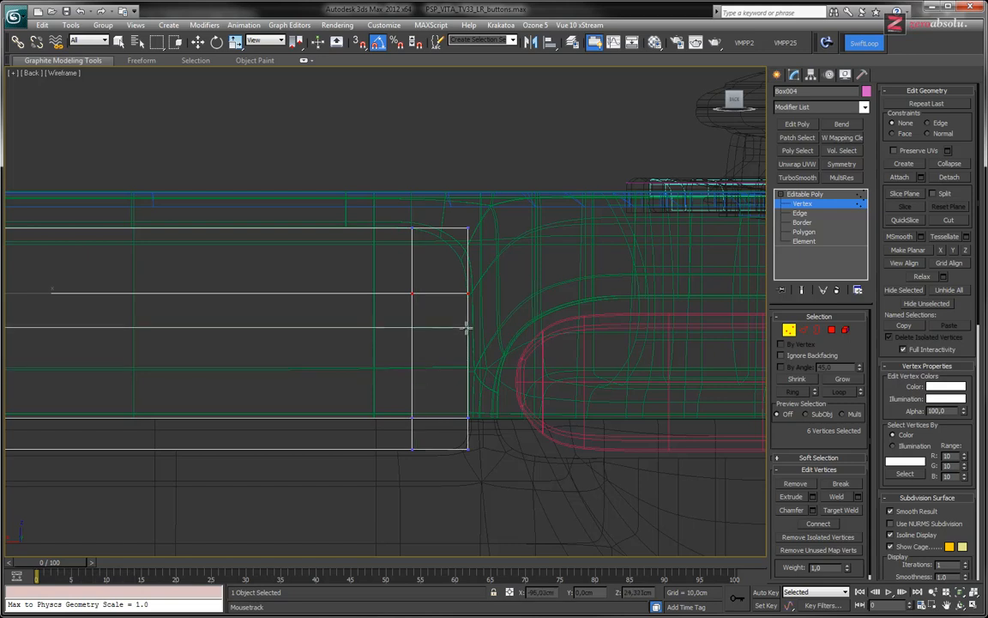
pyautogui.click(466, 328)
pyautogui.click(466, 329)
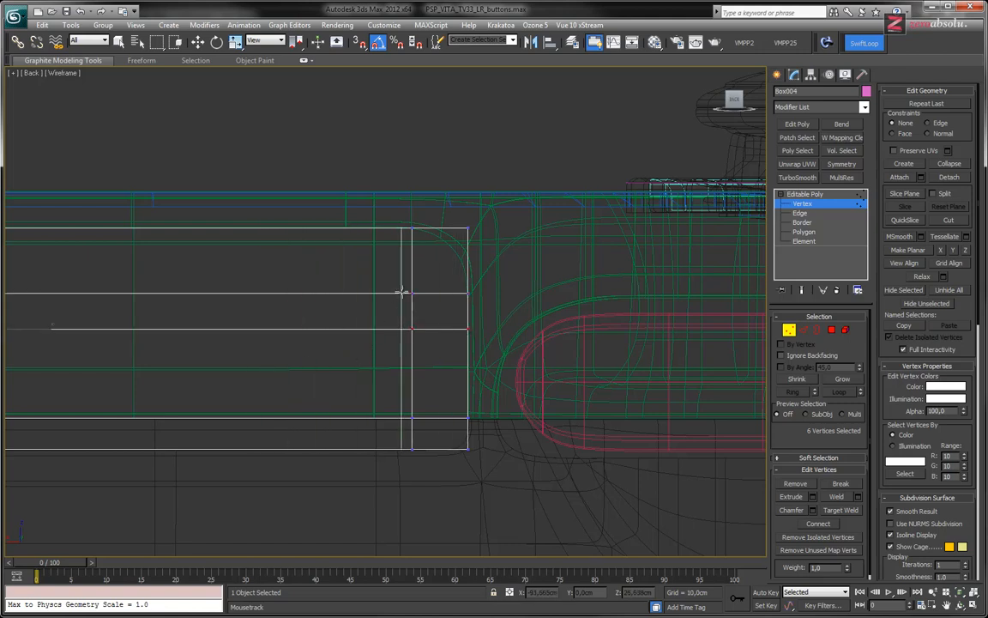
pyautogui.moveTo(322, 298); pyautogui.dragTo(281, 291, button='middle')
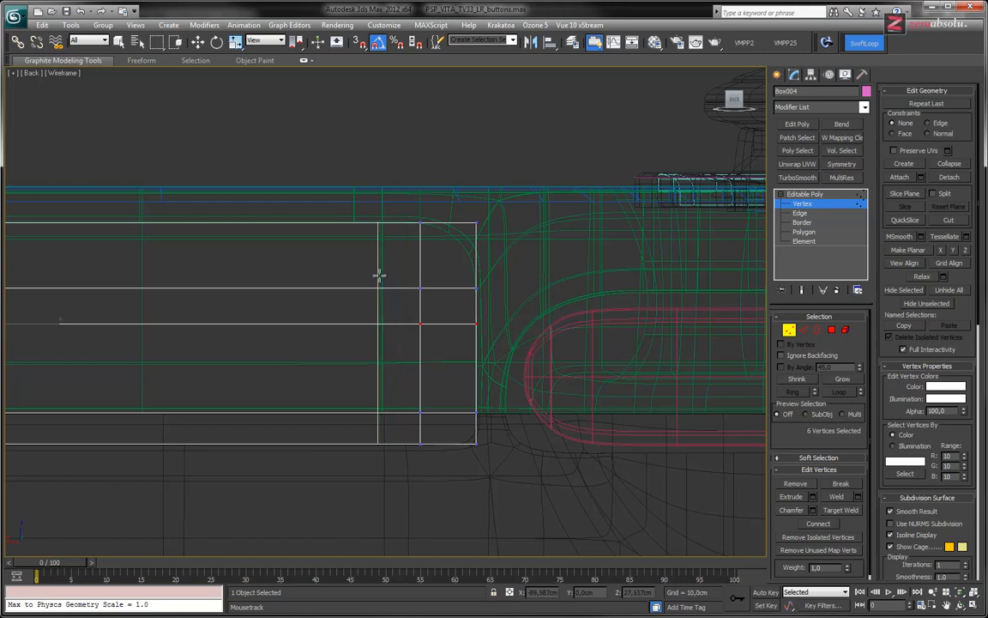
pyautogui.click(13, 74)
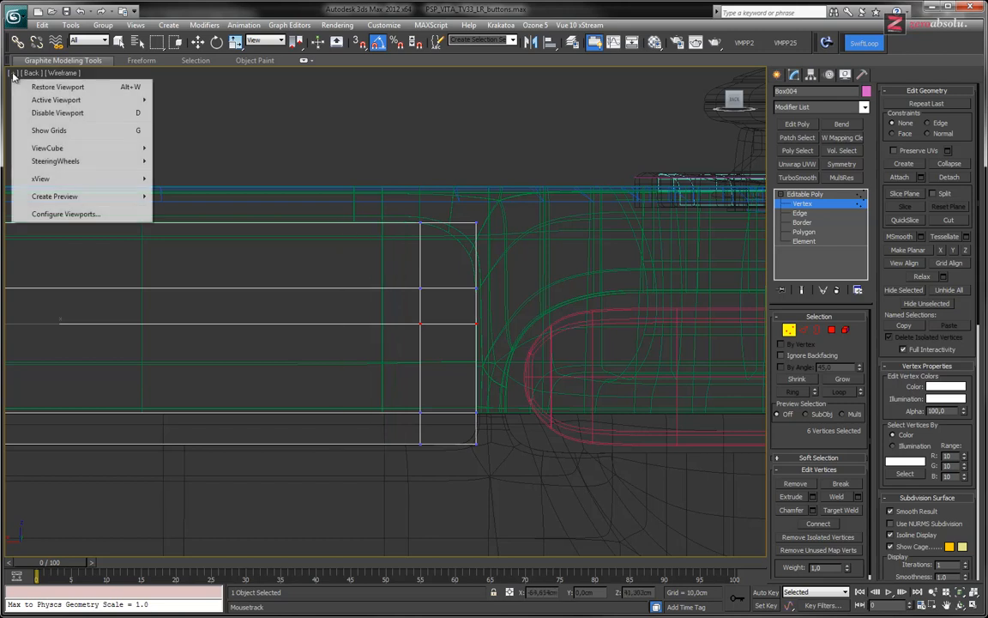
pyautogui.click(31, 72)
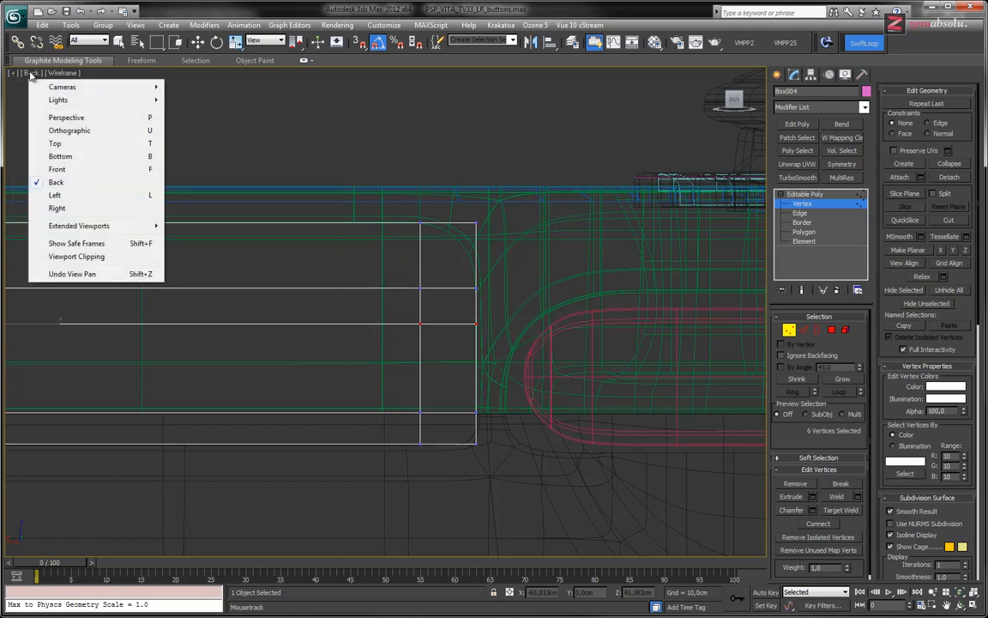
pyautogui.click(310, 336)
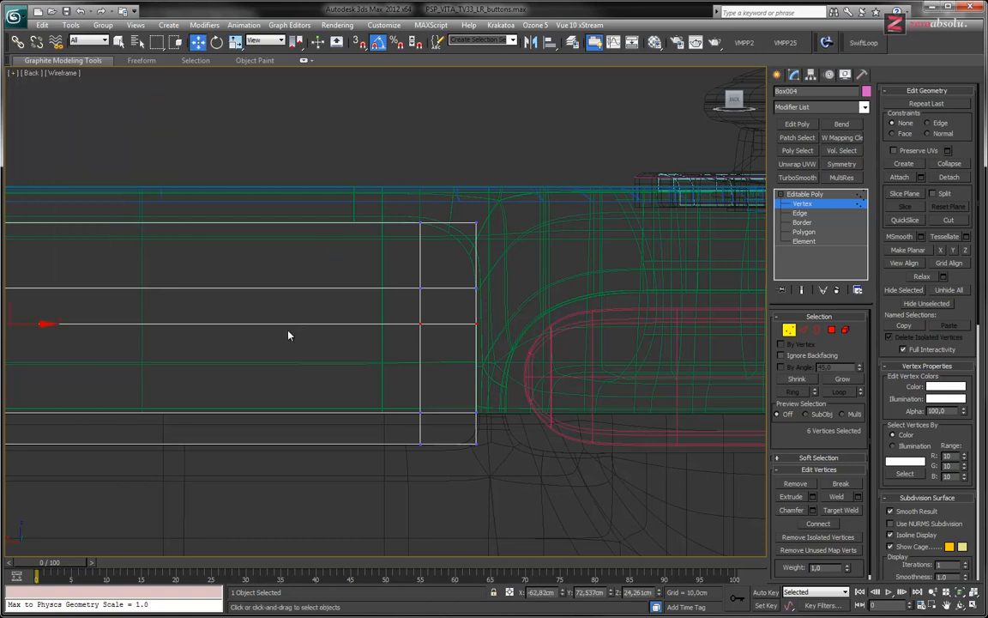
# - Load PSVITA_back.jpg as the background image of the maximized Perspective viewport
pyautogui.hotkey('alt', 'w')
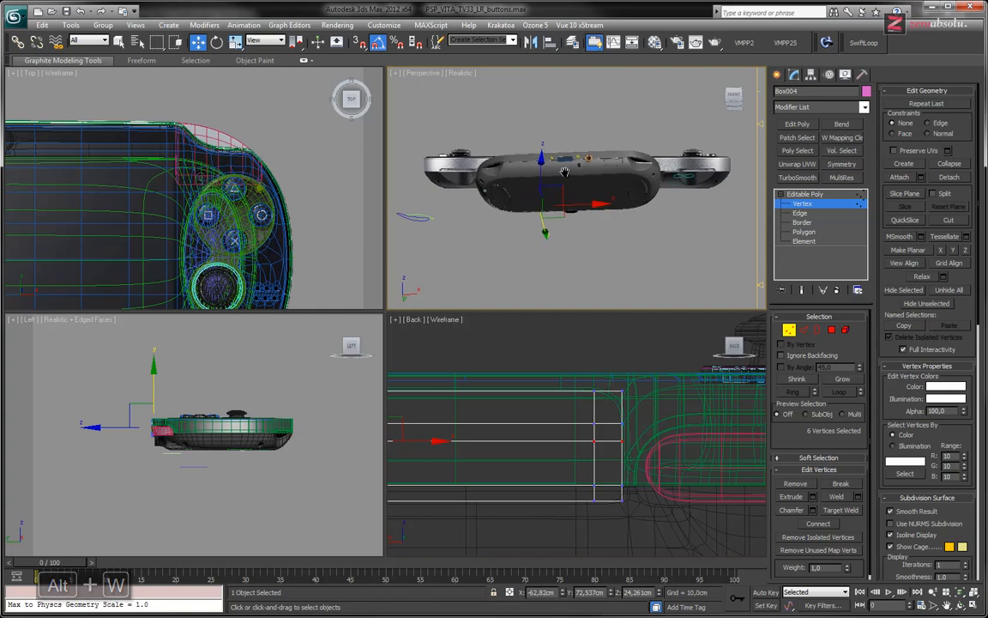
pyautogui.hotkey('alt', 'w')
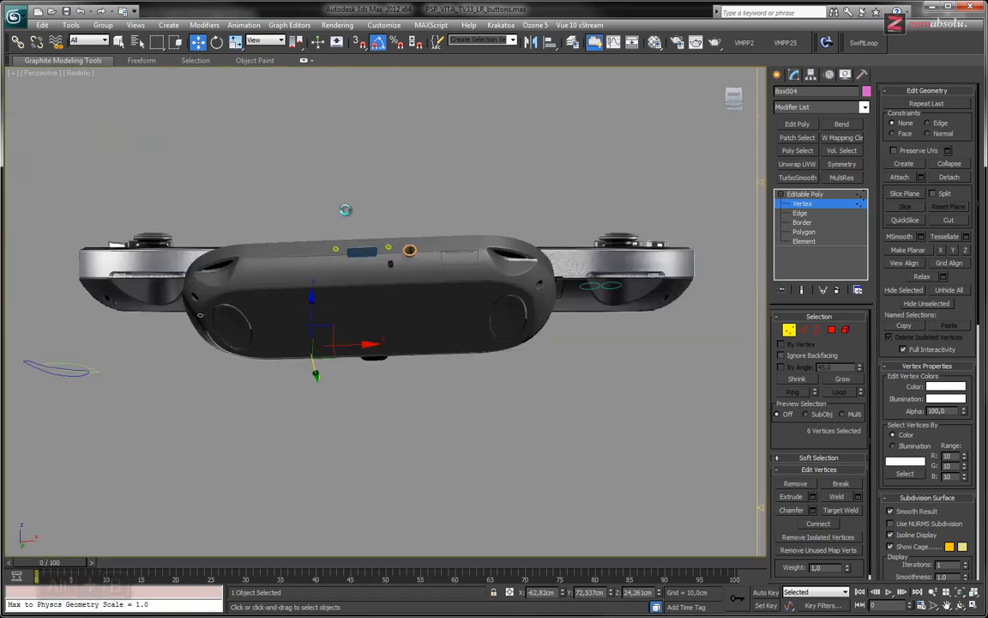
pyautogui.hotkey('alt', 'b')
pyautogui.click(418, 211)
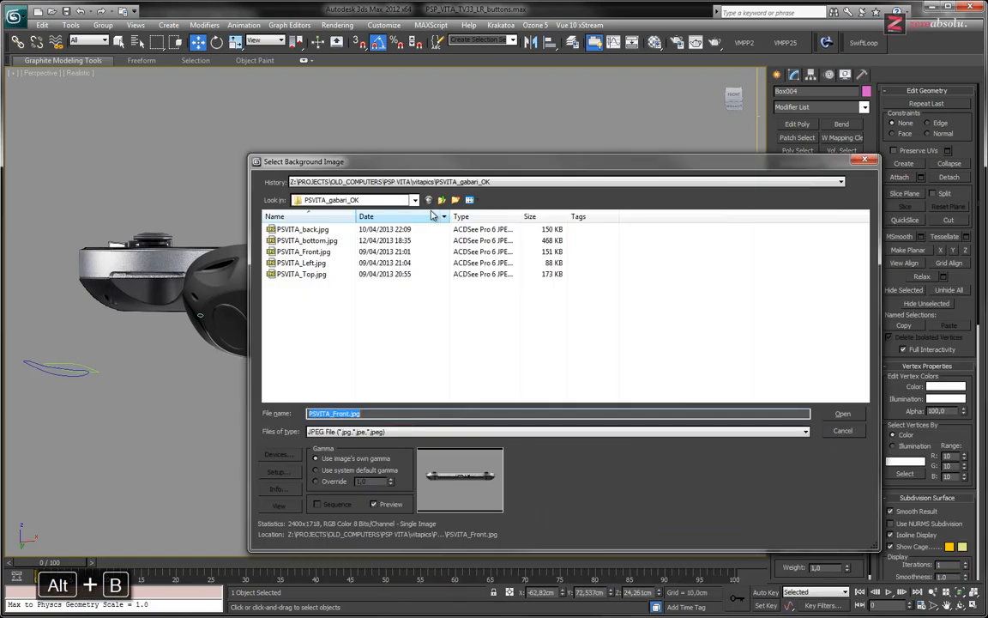
pyautogui.click(318, 232)
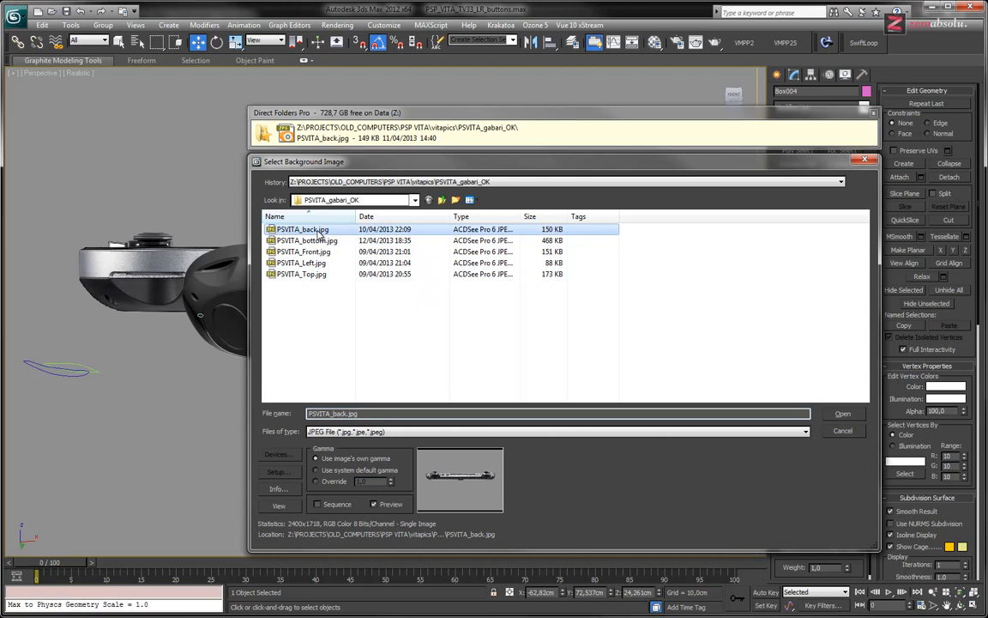
pyautogui.click(843, 413)
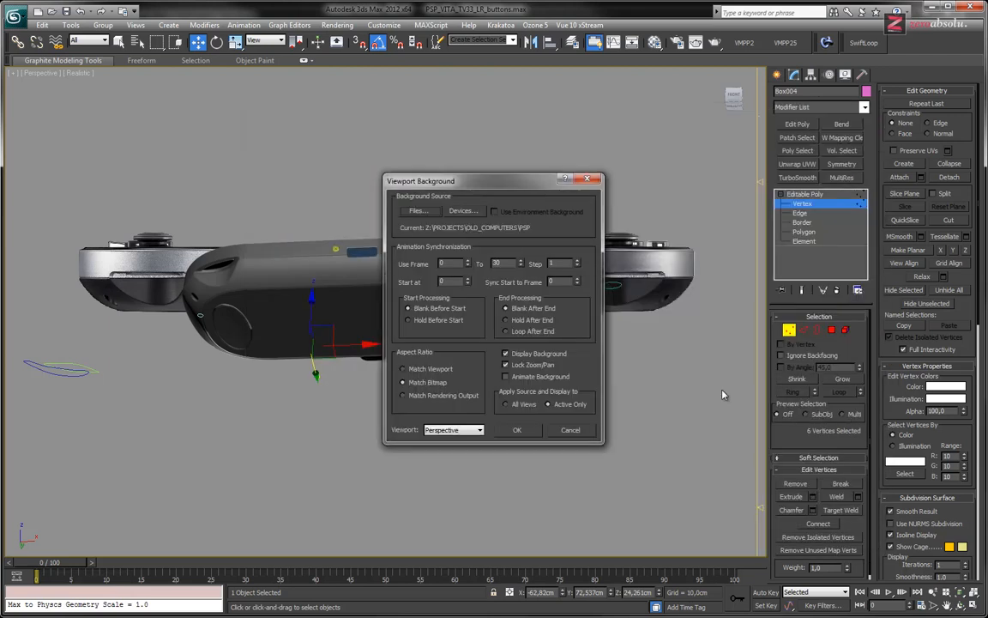
pyautogui.click(519, 429)
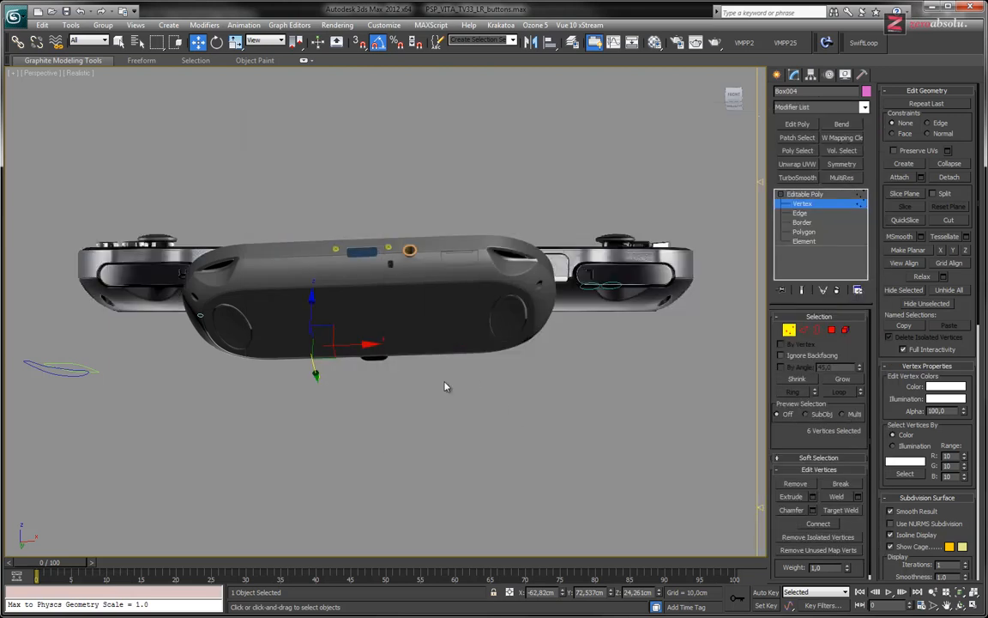
# - Switch the viewport to the Back view in wireframe and lower the selected vertex row to about Z 24.03 cm, level with the power button's centre
pyautogui.click(41, 74)
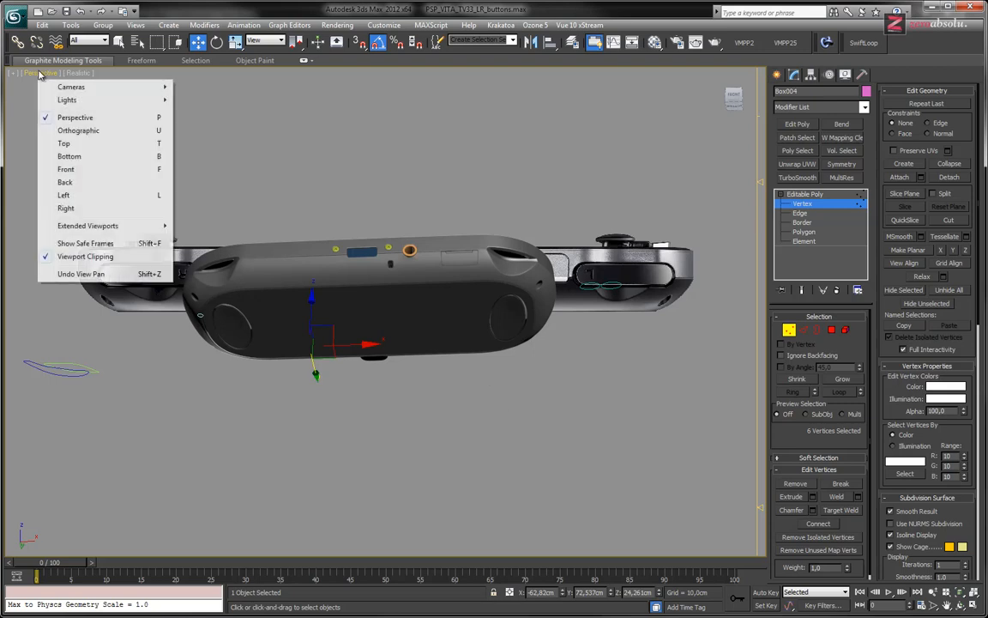
pyautogui.click(60, 181)
pyautogui.scroll(4, 382, 281)
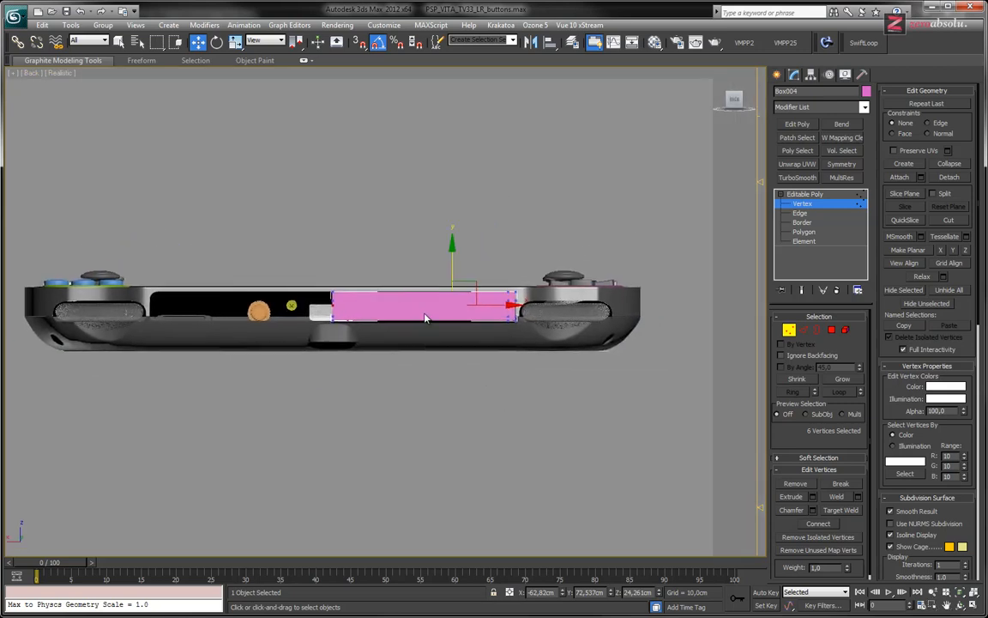
pyautogui.press('F3')
pyautogui.scroll(5, 458, 350)
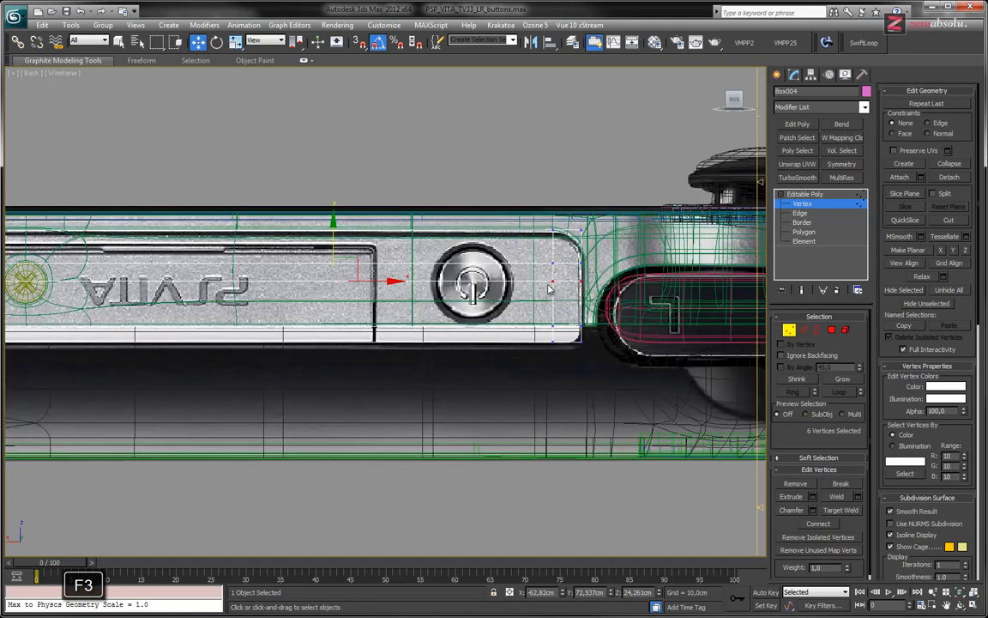
pyautogui.scroll(2, 521, 290)
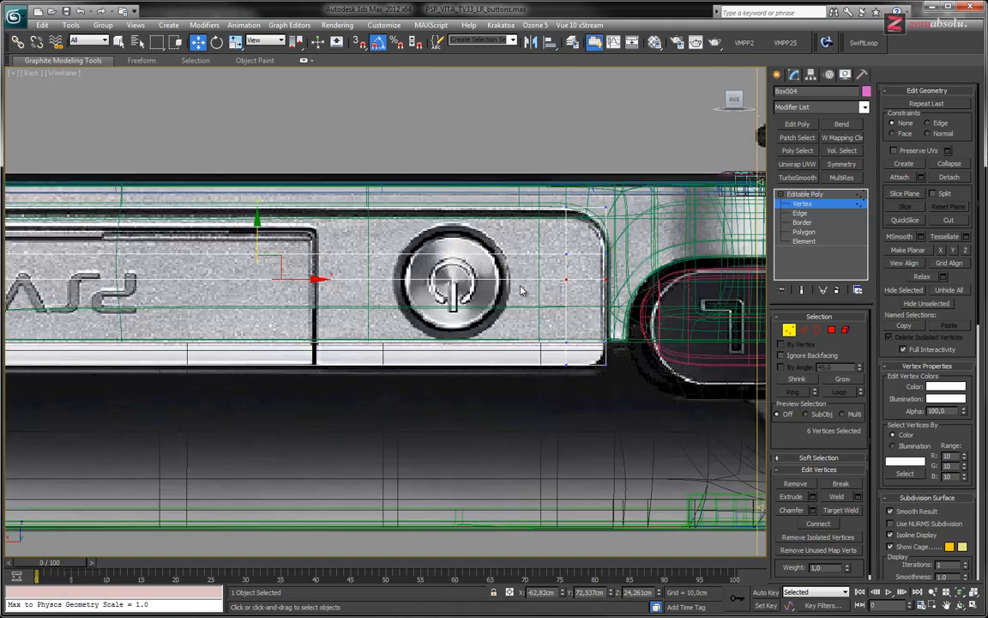
pyautogui.press('F3')
pyautogui.press('F3')
pyautogui.press('F3')
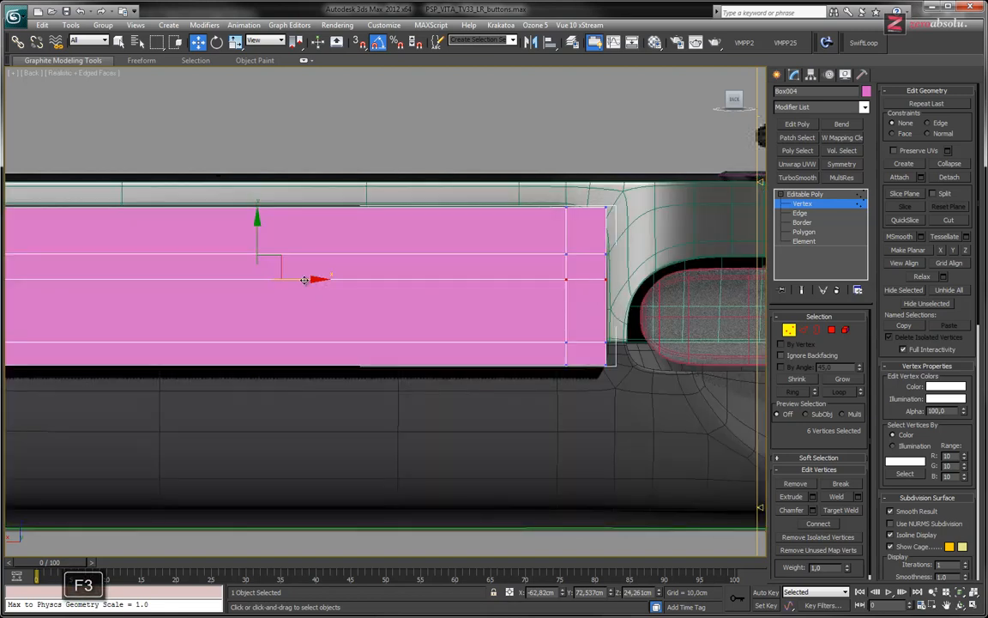
pyautogui.press('F3')
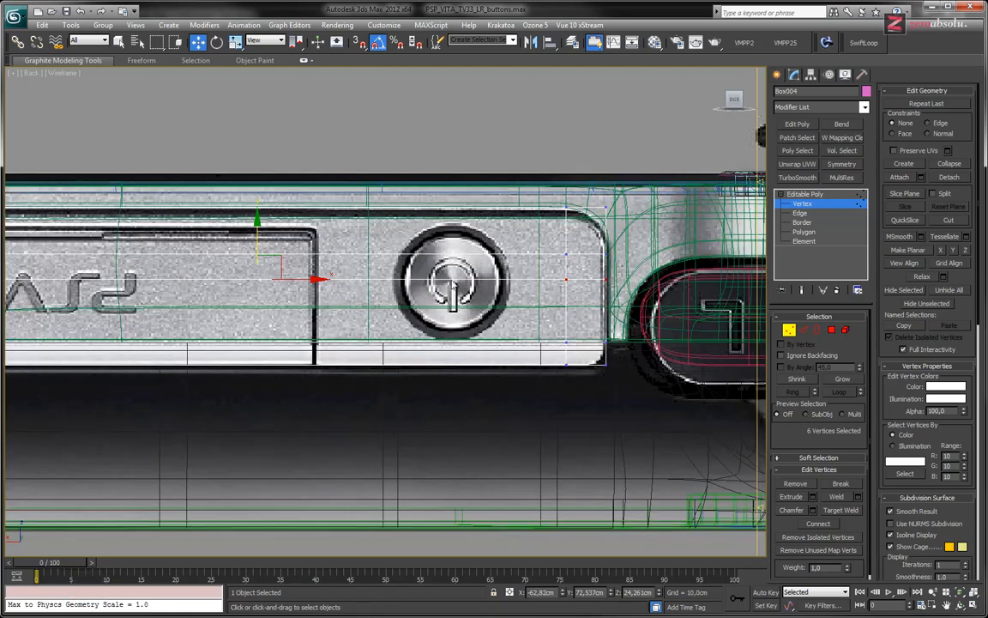
pyautogui.moveTo(257, 234); pyautogui.dragTo(257, 237)
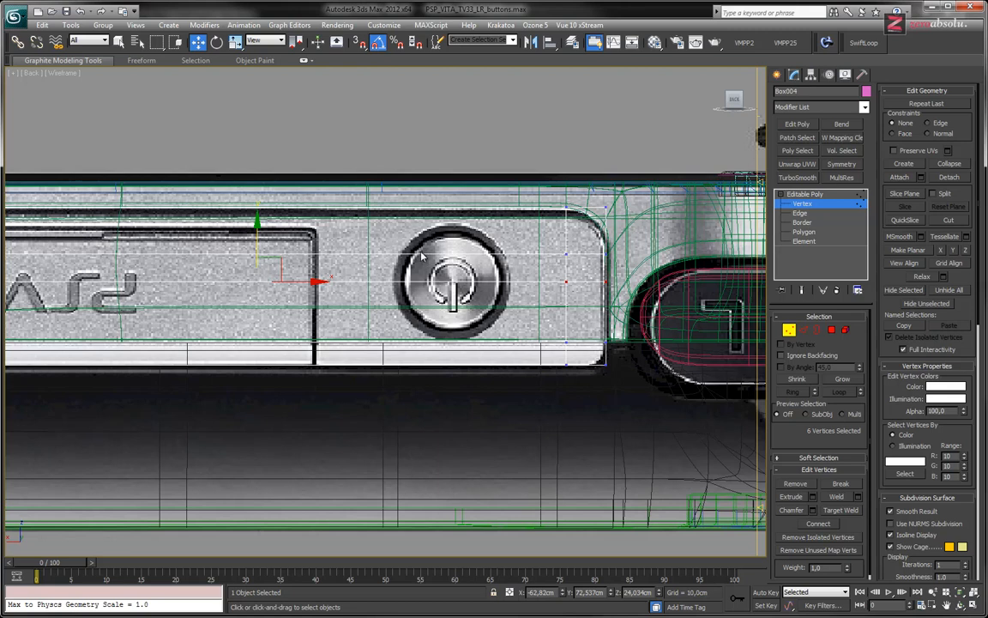
# - Use SwiftLoop to add a vertical loop on the box between the power button and the rounded corner of the cover
pyautogui.click(864, 43)
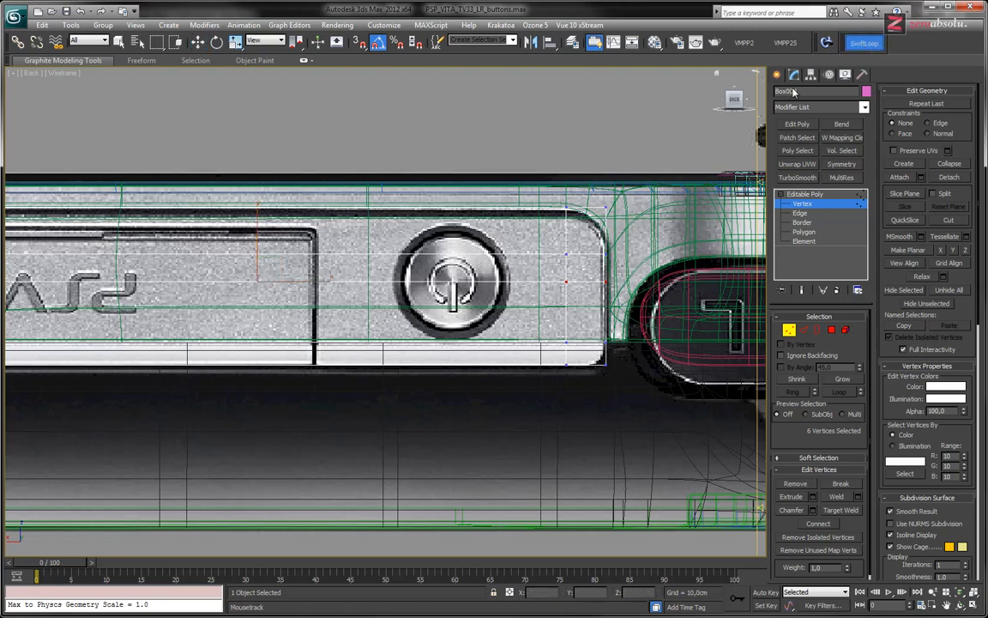
pyautogui.press('F3')
pyautogui.press('F3')
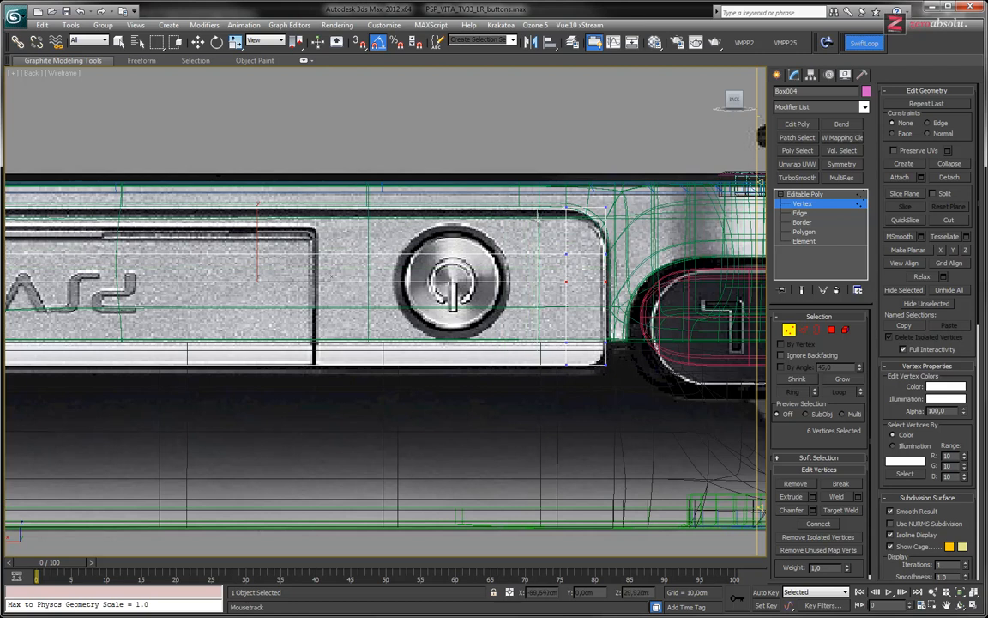
pyautogui.click(537, 217)
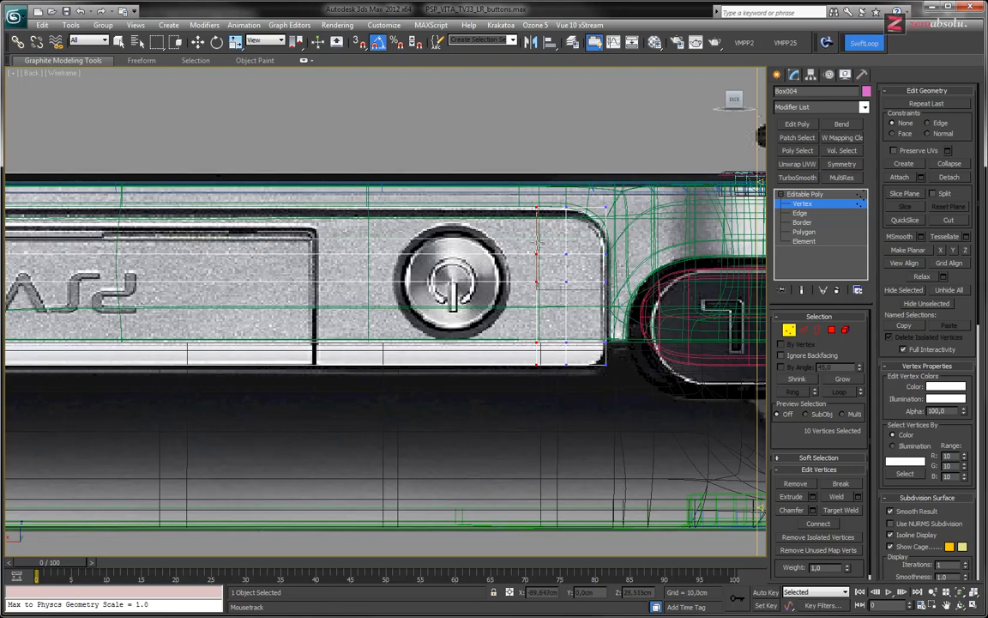
# - Raise the upper-row vertices at the box's centre end and on the loop beside the power button to about Z 30.09 cm
pyautogui.press('w')
pyautogui.moveTo(391, 267); pyautogui.dragTo(429, 290, button='middle')
pyautogui.scroll(-2, 432, 284)
pyautogui.moveTo(373, 275); pyautogui.dragTo(460, 296, button='middle')
pyautogui.moveTo(197, 297); pyautogui.dragTo(207, 299, button='middle')
pyautogui.scroll(-2, 206, 299)
pyautogui.moveTo(13, 293); pyautogui.dragTo(41, 304)
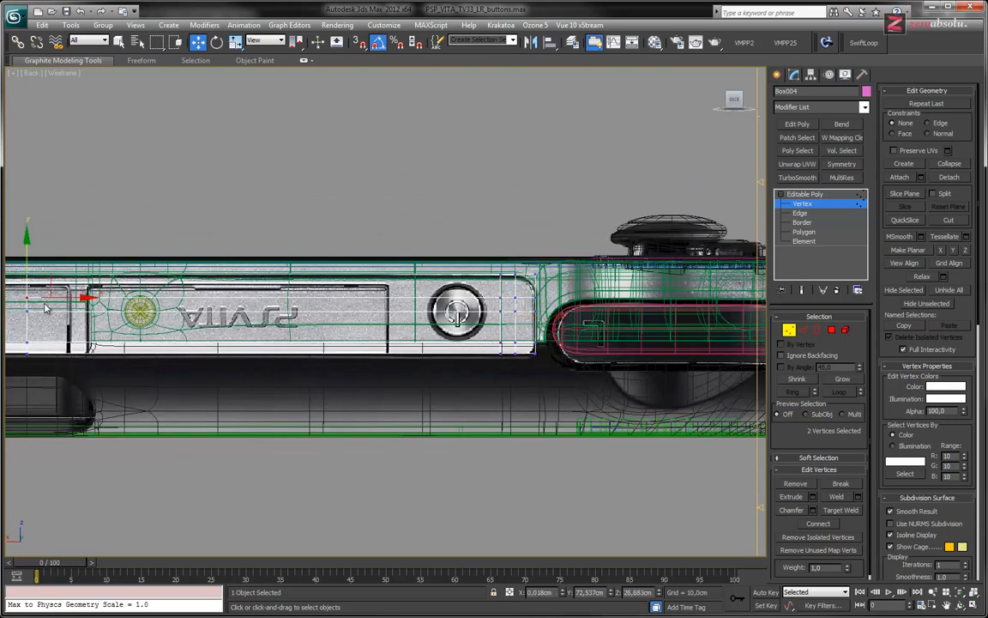
pyautogui.moveTo(494, 288); pyautogui.dragTo(517, 304)
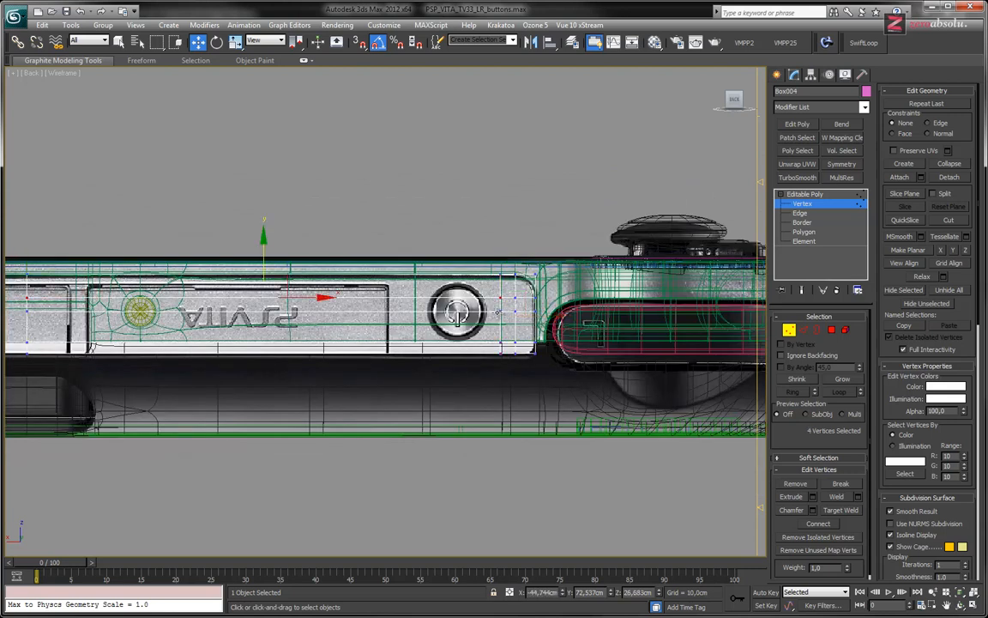
pyautogui.moveTo(263, 256); pyautogui.dragTo(264, 230)
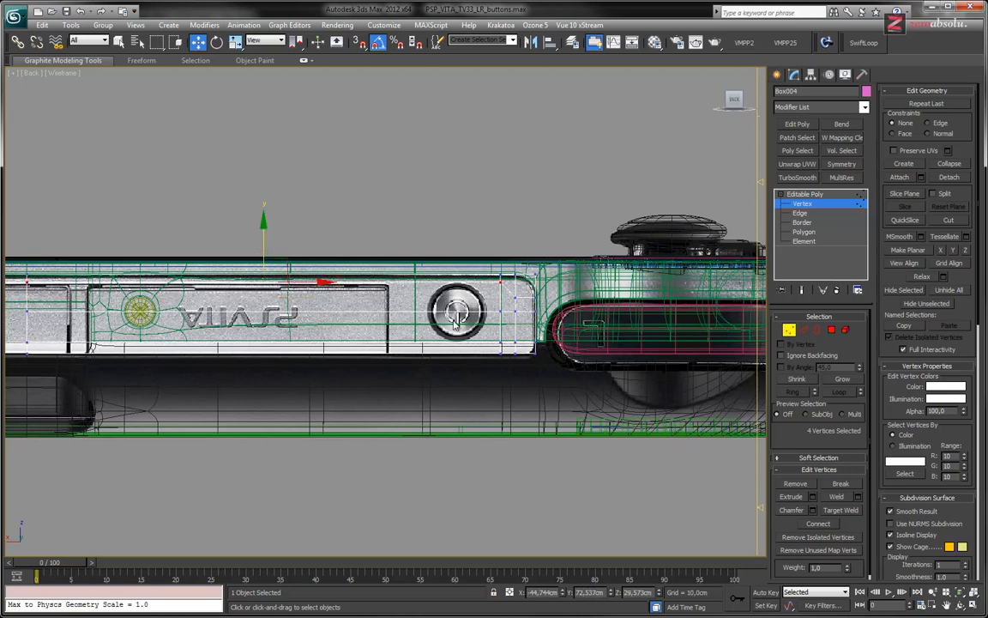
pyautogui.scroll(5, 429, 317)
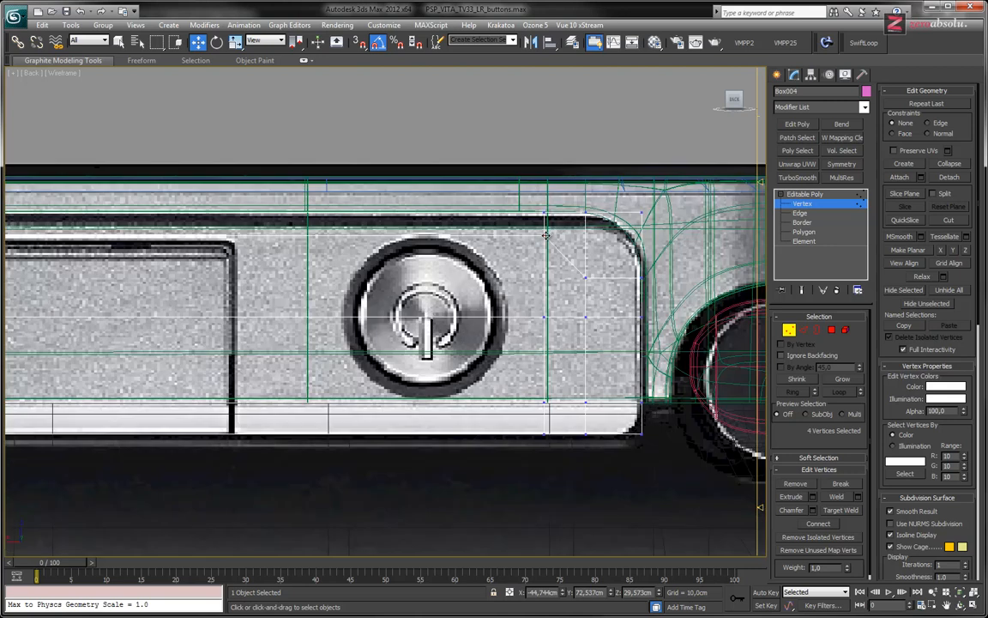
pyautogui.moveTo(543, 234); pyautogui.dragTo(544, 230)
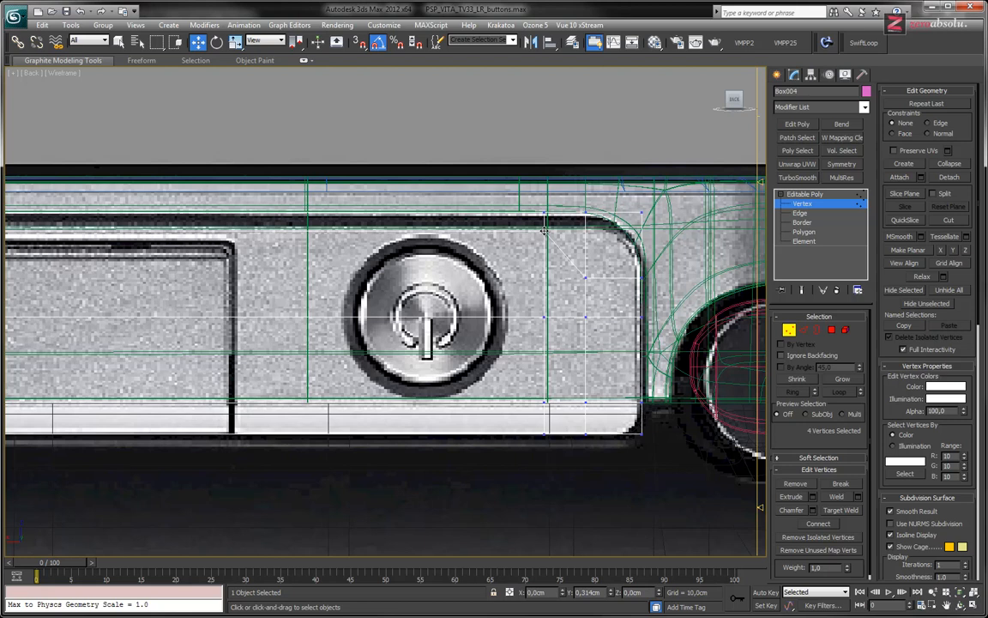
pyautogui.moveTo(544, 230); pyautogui.dragTo(543, 227)
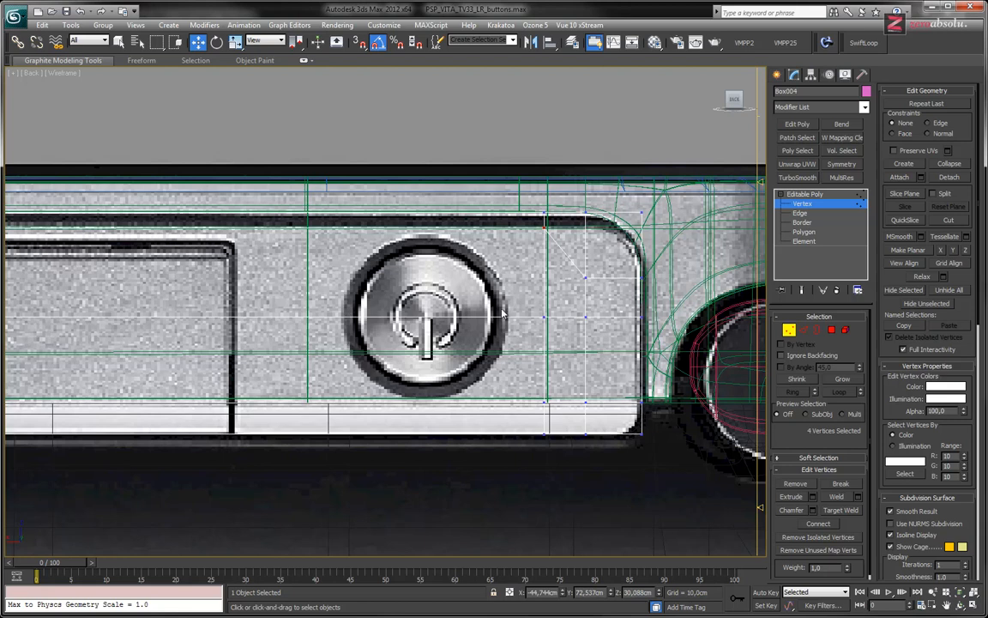
# - Use SwiftLoop to add a vertical loop at about X -94.3 cm between the last loop and the box's outer end, checking both corners against the photo
pyautogui.moveTo(412, 307); pyautogui.dragTo(409, 272, button='middle')
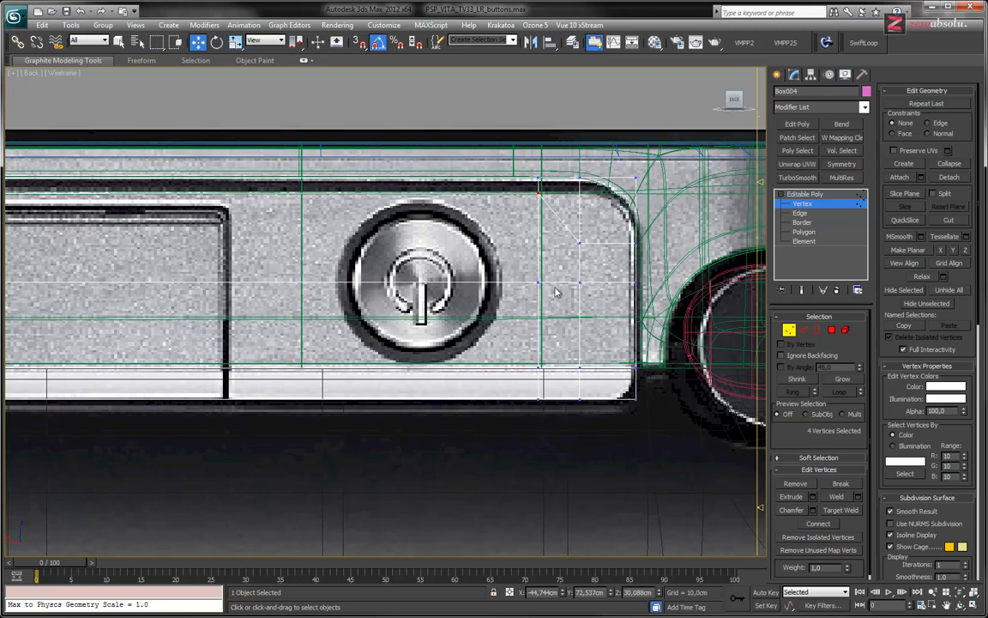
pyautogui.press('F3')
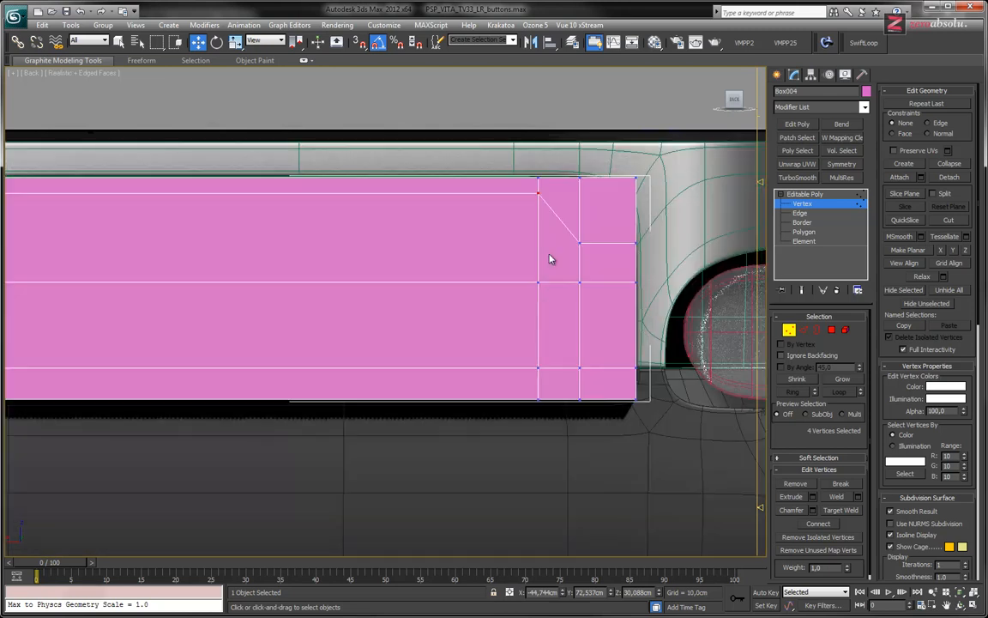
pyautogui.moveTo(570, 273); pyautogui.dragTo(505, 269, button='middle')
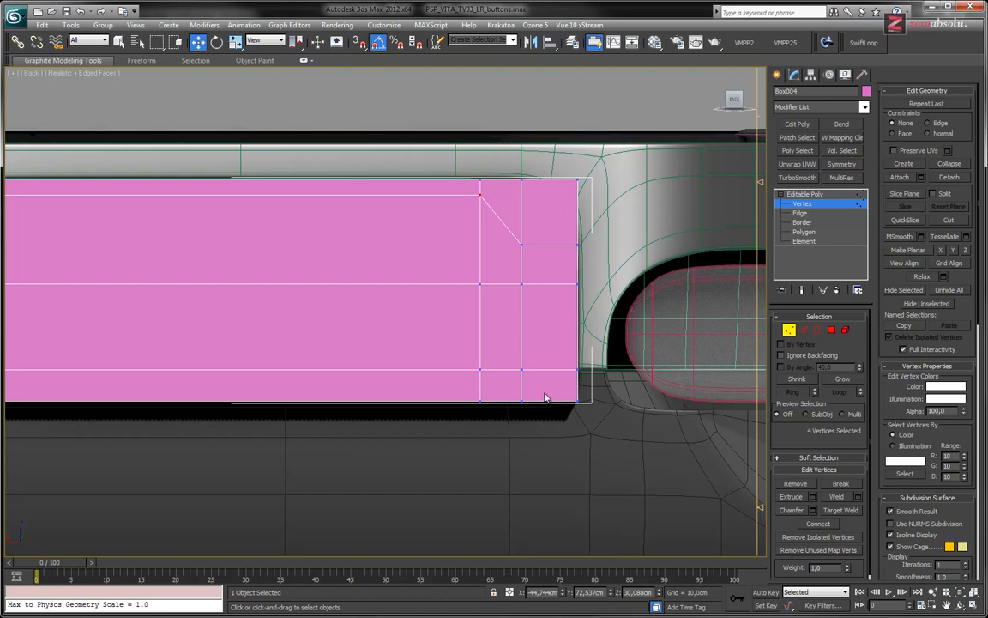
pyautogui.press('F3')
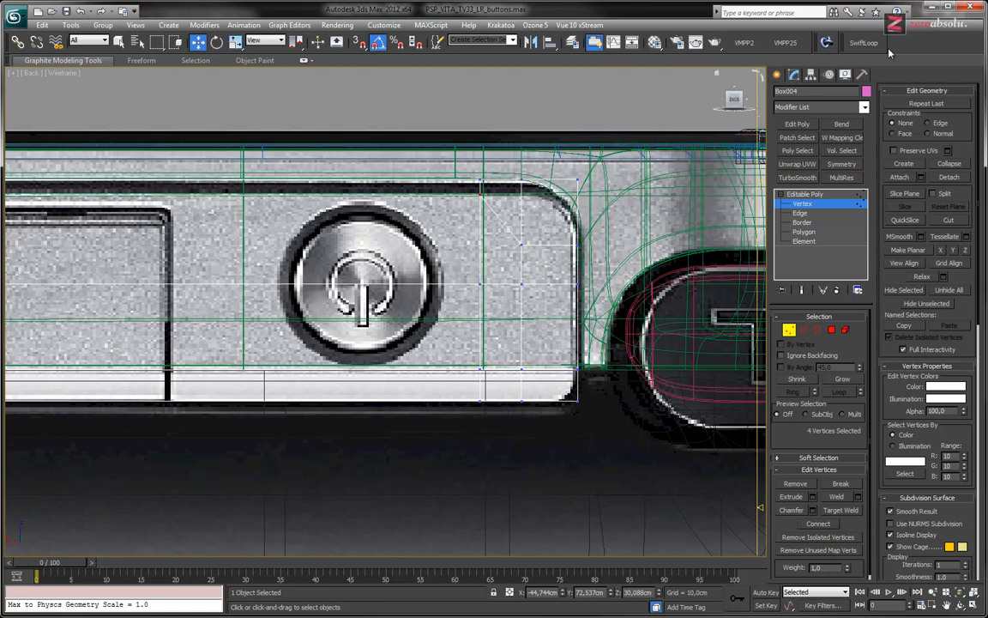
pyautogui.press('F3')
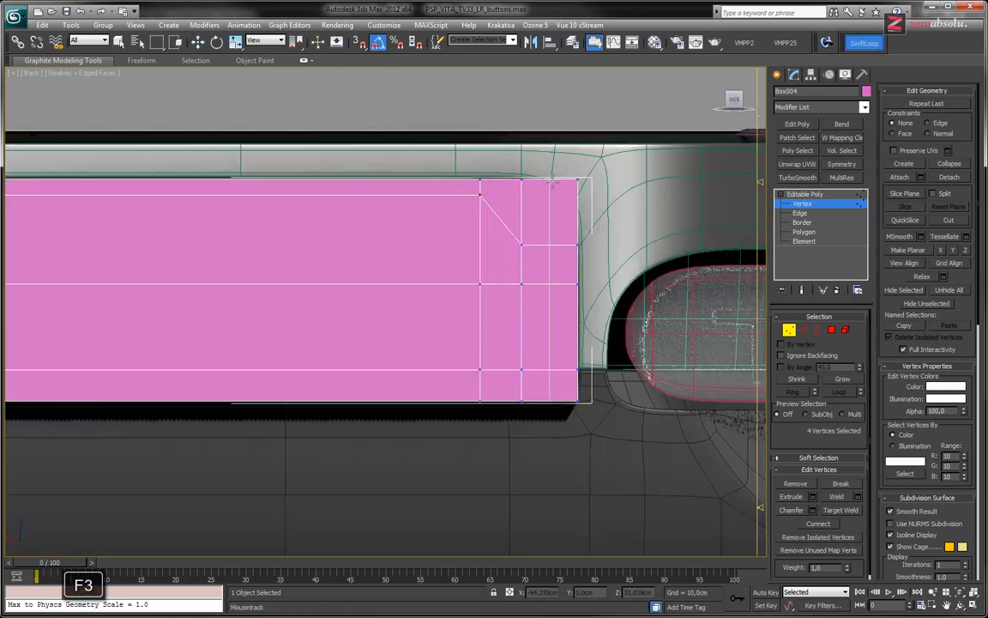
pyautogui.press('F3')
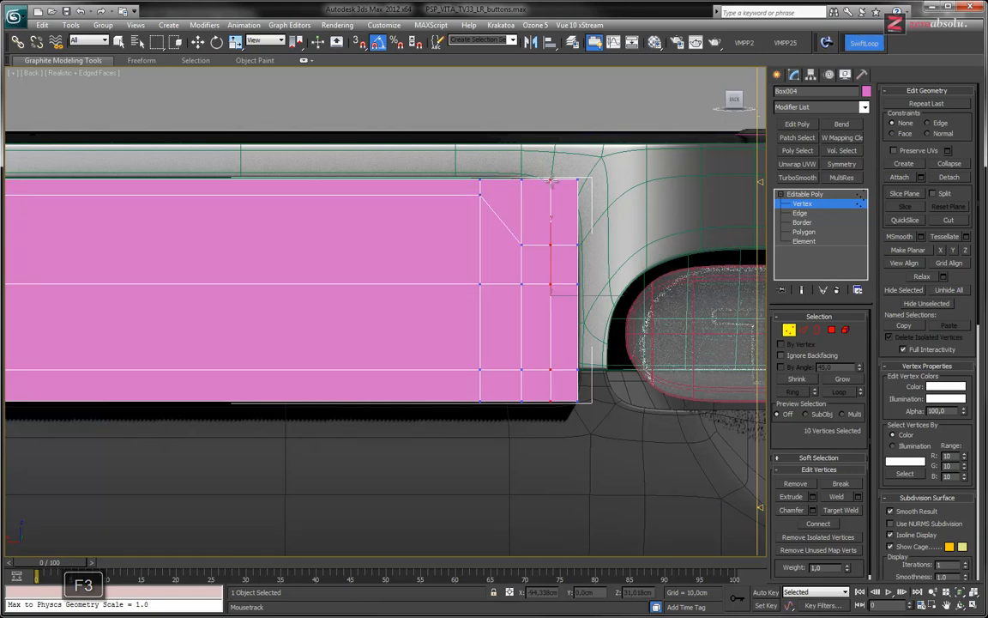
pyautogui.scroll(5, 566, 379)
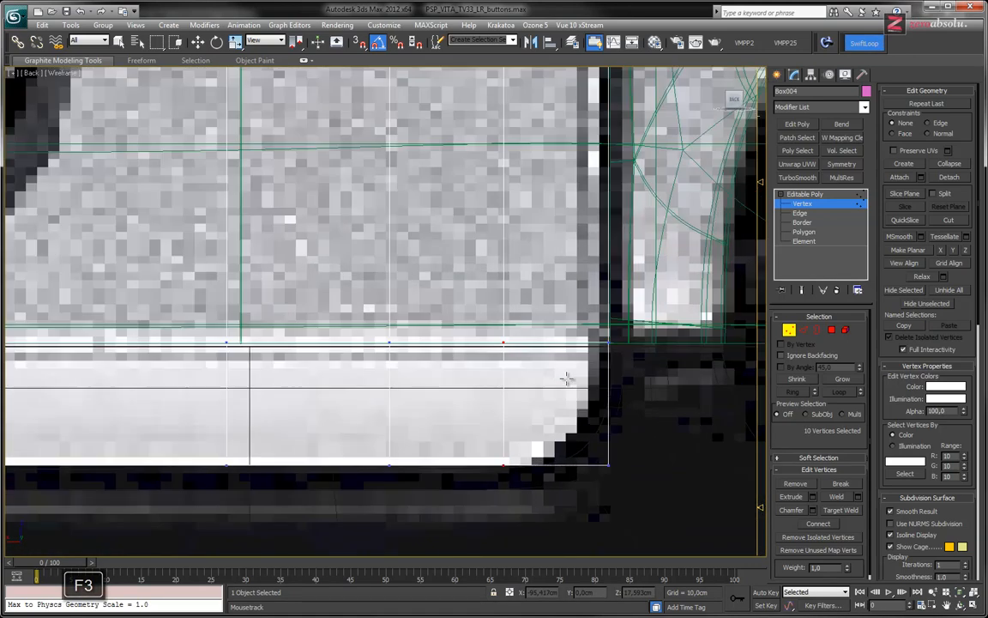
pyautogui.press('F3')
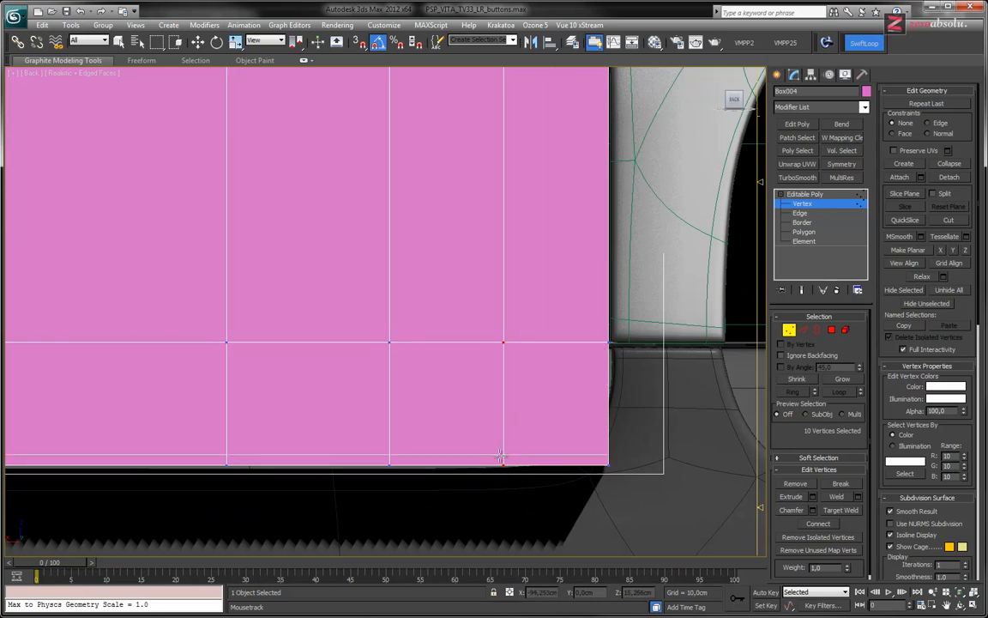
pyautogui.press('F3')
pyautogui.scroll(5, 523, 379)
pyautogui.scroll(-3, 530, 159)
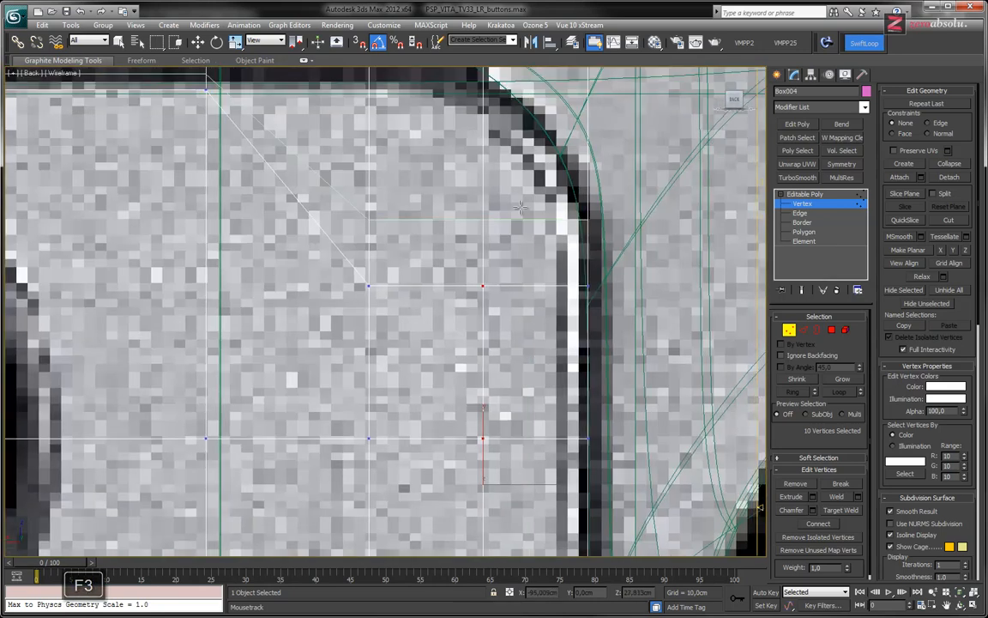
pyautogui.press('F3')
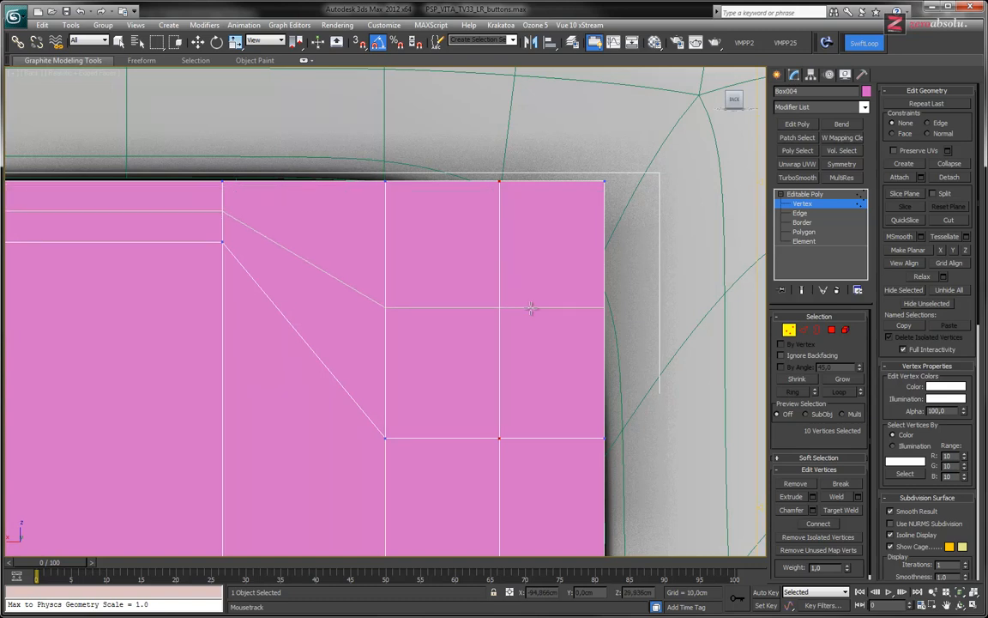
pyautogui.rightClick(504, 253)
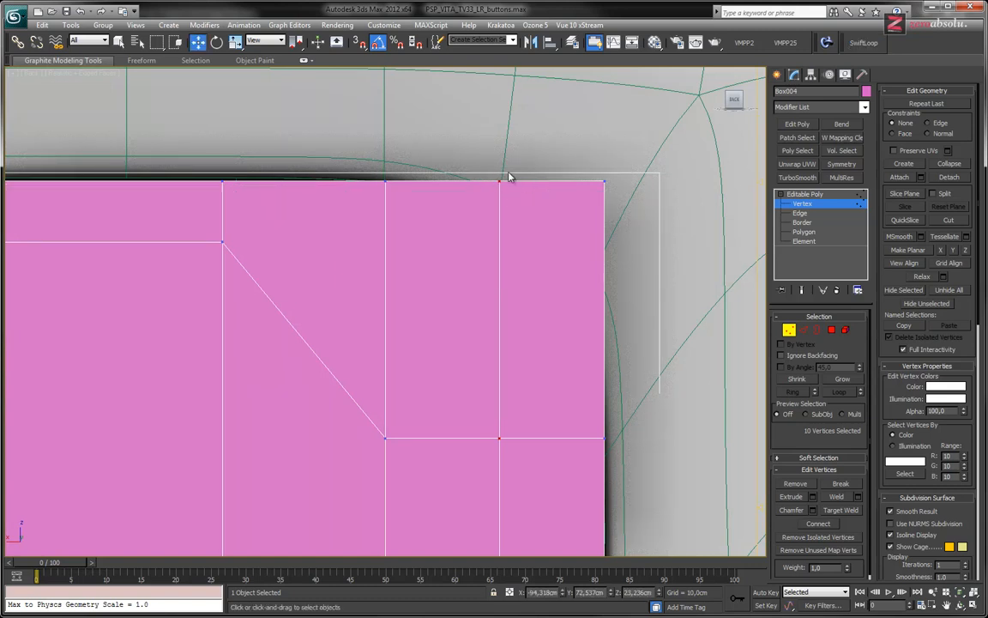
# - Round the box's upper outer corner to follow the opening by lowering its top vertices and moving the corner vertices to about X -95.69, Z 28.85 cm
pyautogui.moveTo(481, 159); pyautogui.dragTo(645, 215)
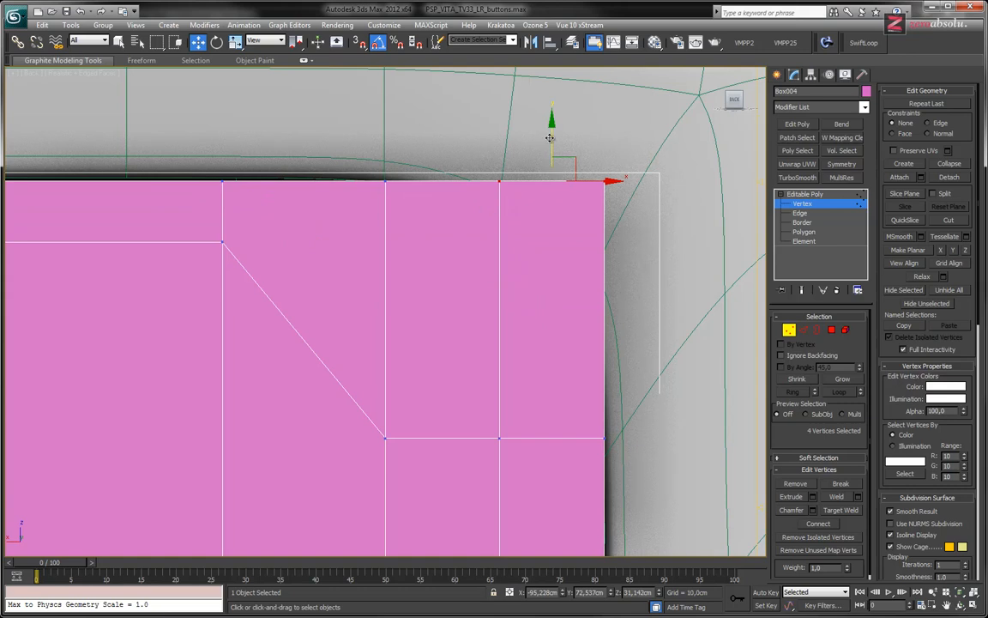
pyautogui.moveTo(552, 131); pyautogui.dragTo(553, 179)
pyautogui.moveTo(588, 214); pyautogui.dragTo(646, 275)
pyautogui.moveTo(628, 211); pyautogui.dragTo(603, 289)
pyautogui.moveTo(588, 252); pyautogui.dragTo(533, 193, button='middle')
pyautogui.scroll(-5, 533, 193)
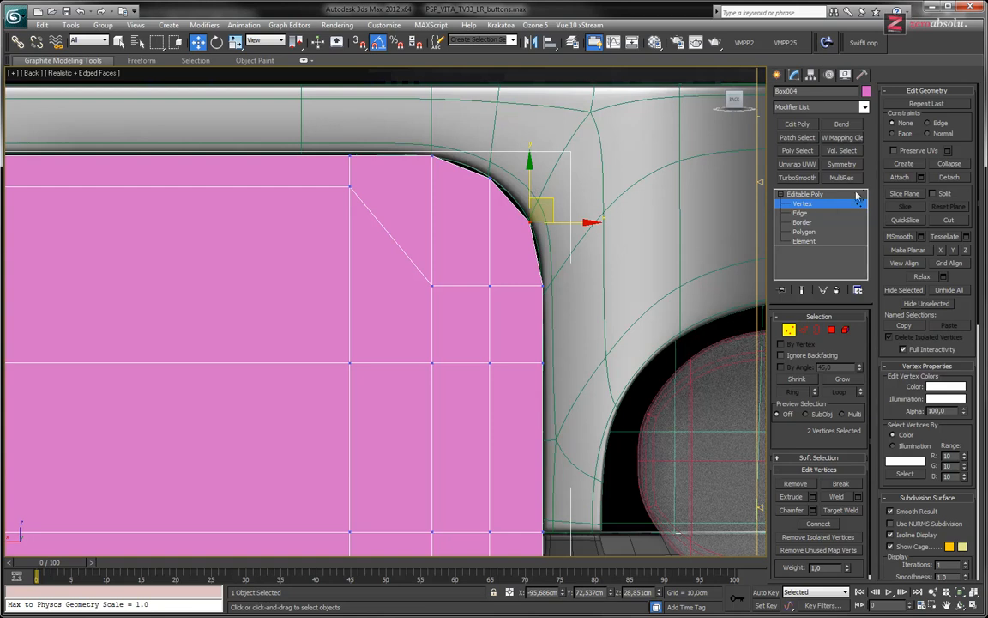
# - Apply TurboSmooth to the cover box with 2 iterations and Isoline Display enabled
pyautogui.click(805, 176)
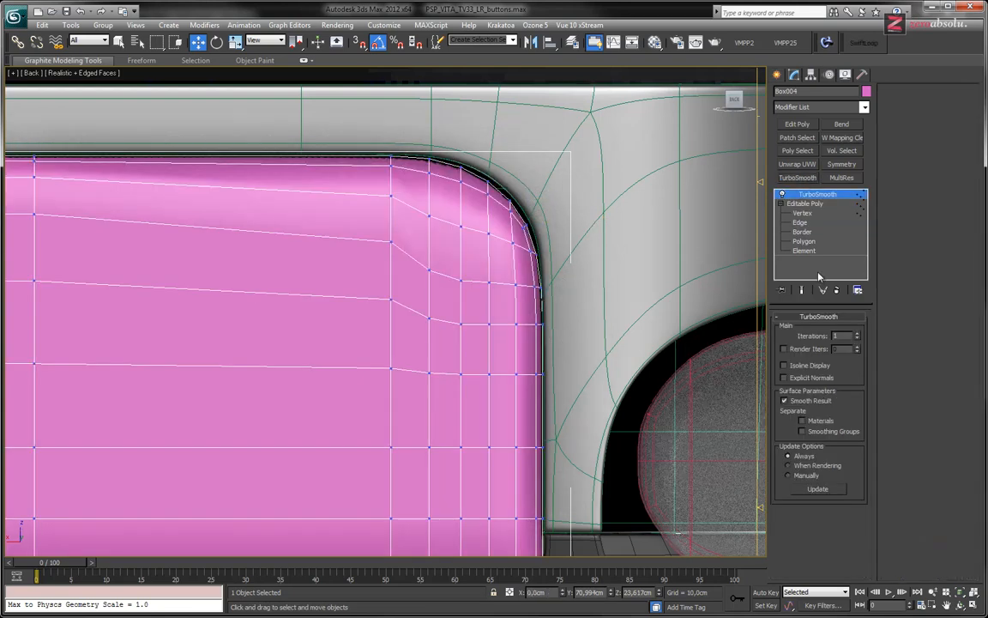
pyautogui.click(857, 333)
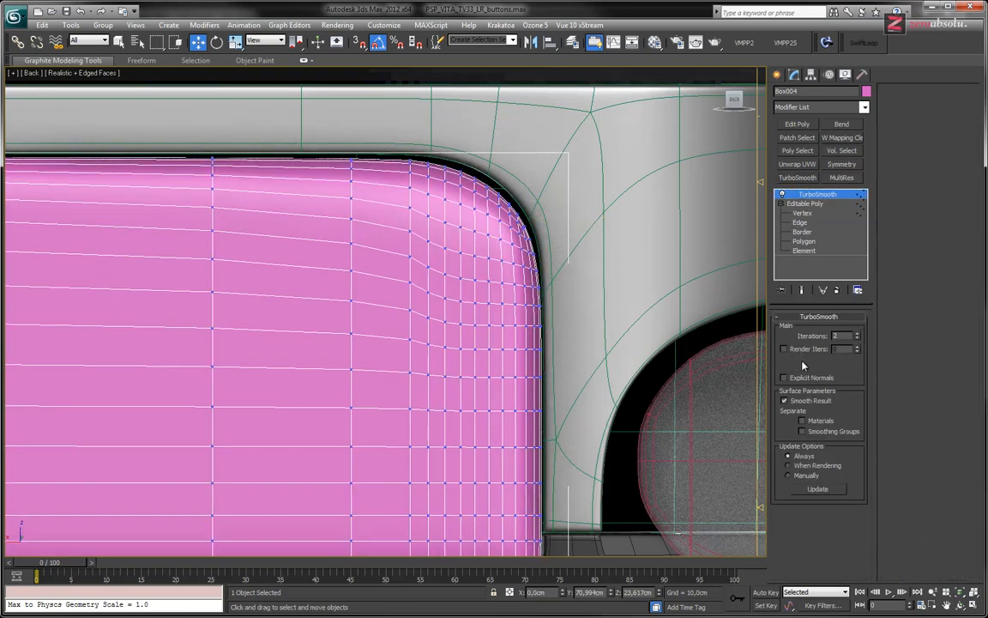
pyautogui.click(784, 364)
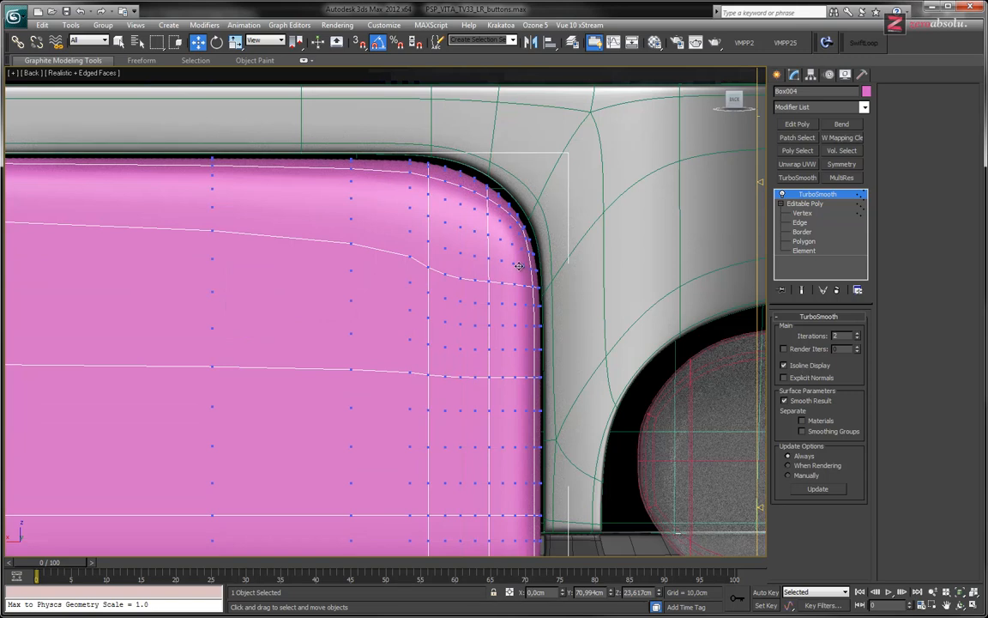
# - Examine how the smoothed box's outer corners and lower edge fit the opening in the shell
pyautogui.moveTo(531, 378); pyautogui.dragTo(523, 297, button='middle')
pyautogui.moveTo(522, 425); pyautogui.dragTo(525, 302, button='middle')
pyautogui.scroll(3, 537, 371)
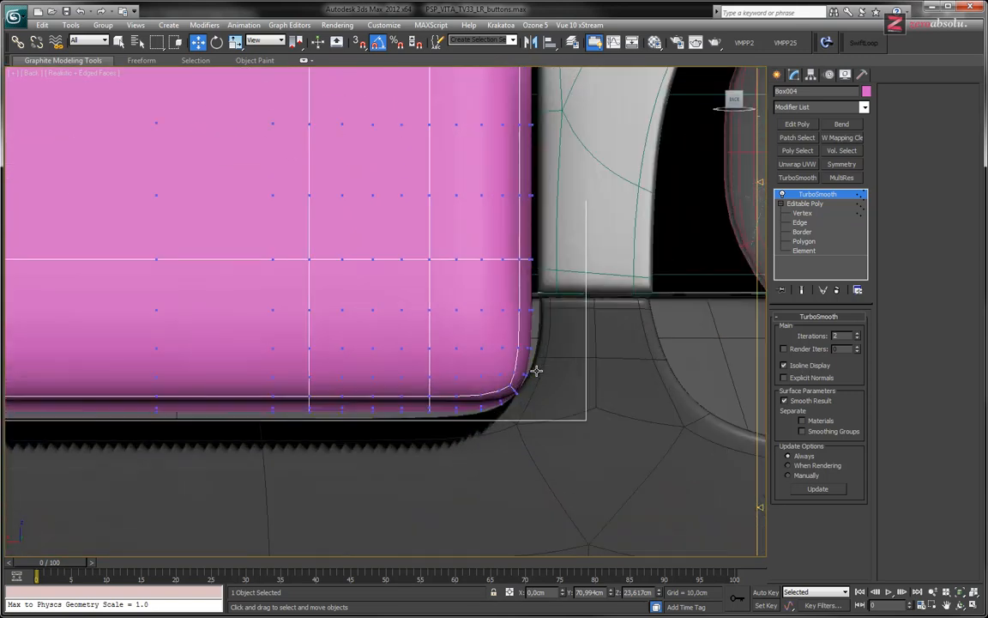
pyautogui.scroll(2, 536, 371)
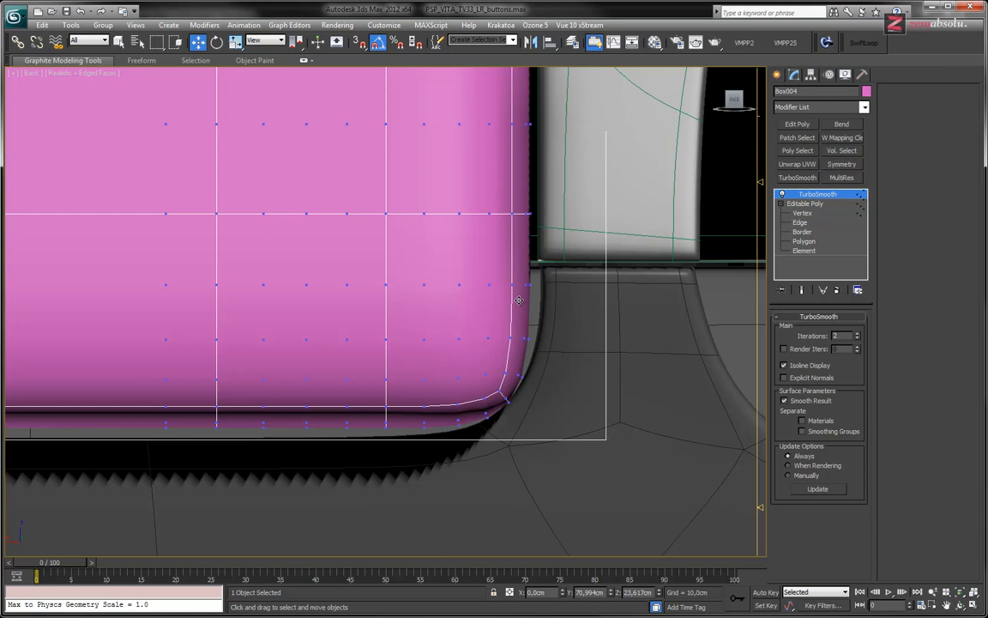
pyautogui.scroll(-2, 519, 300)
pyautogui.moveTo(257, 285); pyautogui.dragTo(684, 247, button='middle')
pyautogui.scroll(-3, 435, 284)
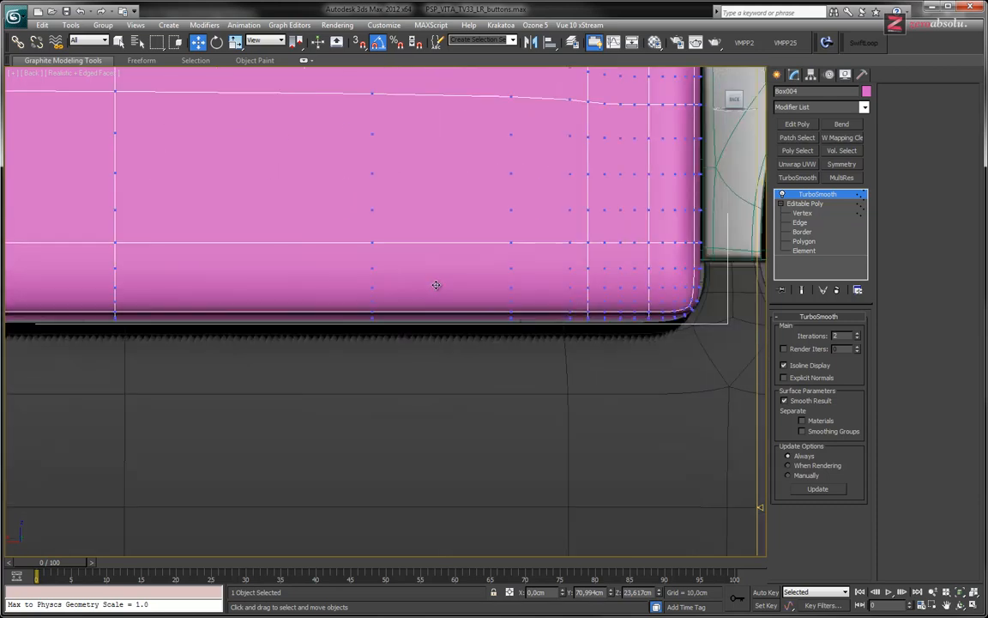
pyautogui.moveTo(276, 277); pyautogui.dragTo(581, 290, button='middle')
pyautogui.moveTo(645, 270); pyautogui.dragTo(208, 280, button='middle')
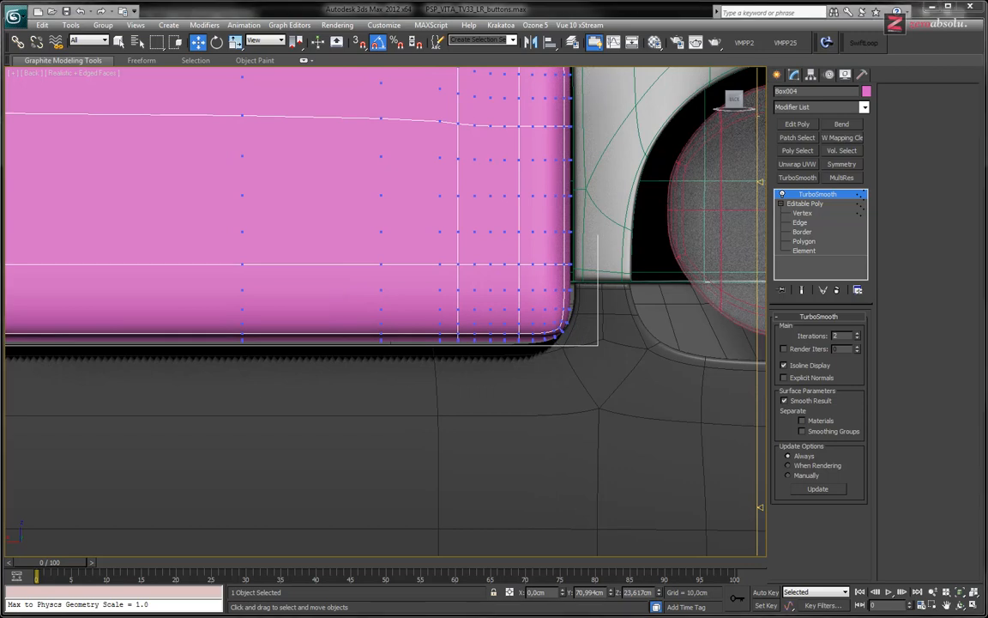
pyautogui.moveTo(522, 260); pyautogui.dragTo(503, 428, button='middle')
pyautogui.moveTo(529, 190); pyautogui.dragTo(566, 225, button='middle')
pyautogui.moveTo(415, 236); pyautogui.dragTo(554, 231, button='middle')
pyautogui.scroll(-3, 581, 229)
pyautogui.scroll(-1, 581, 229)
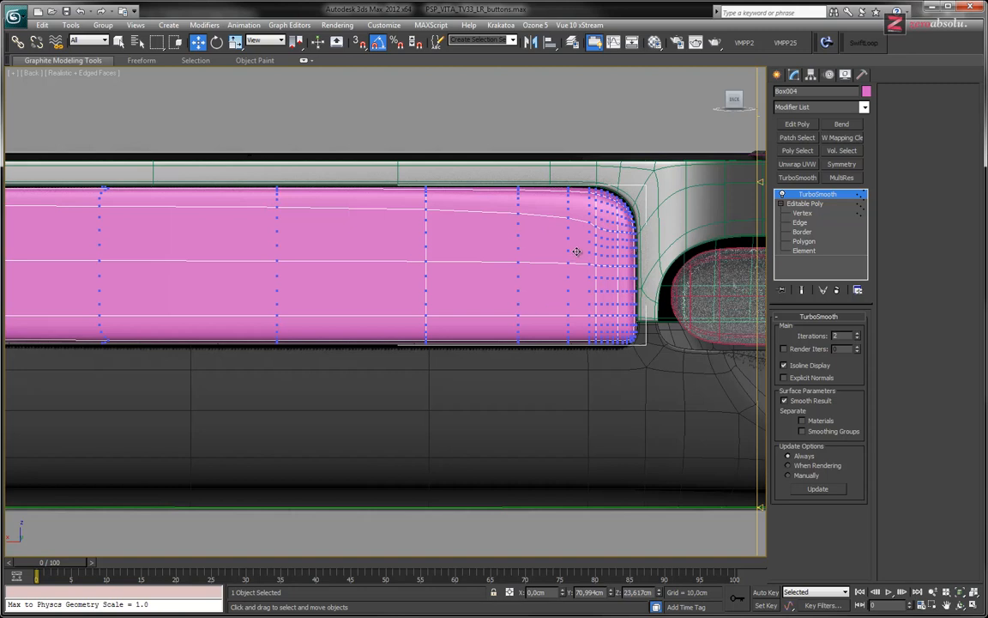
# - Use SwiftLoop on the unsmoothed box to add vertical loops at about X -74 cm beside the power button and X -81.55 cm through its centre
pyautogui.click(806, 204)
pyautogui.click(804, 213)
pyautogui.moveTo(593, 194); pyautogui.dragTo(513, 194, button='middle')
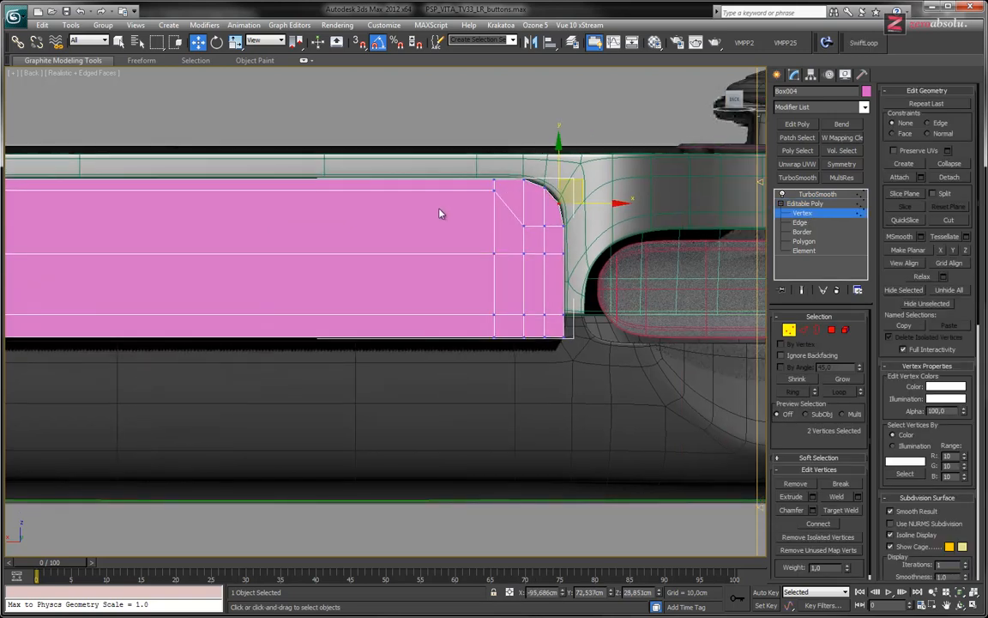
pyautogui.press('F3')
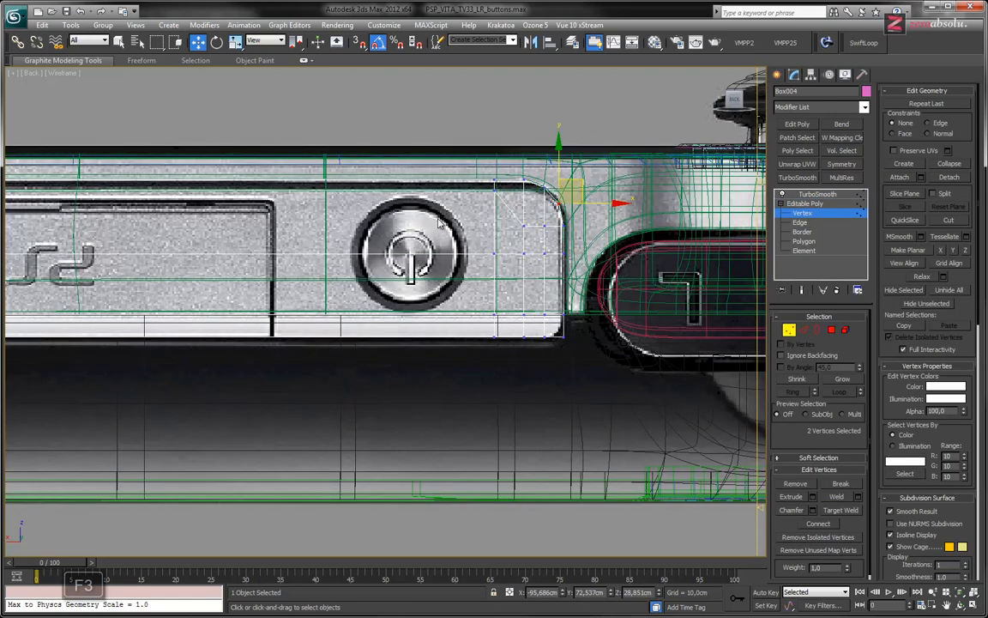
pyautogui.click(861, 43)
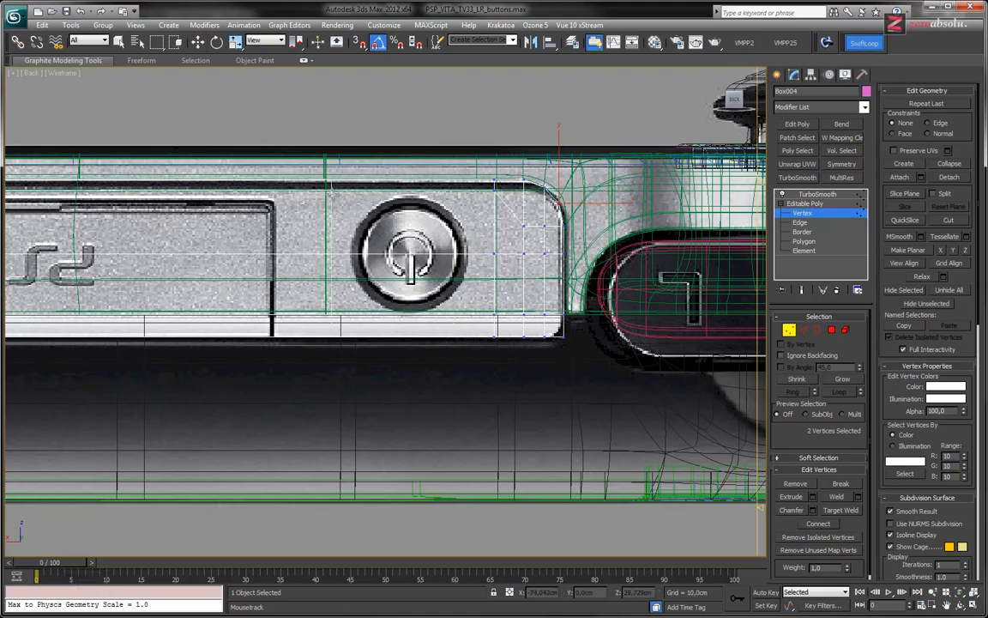
pyautogui.click(328, 193)
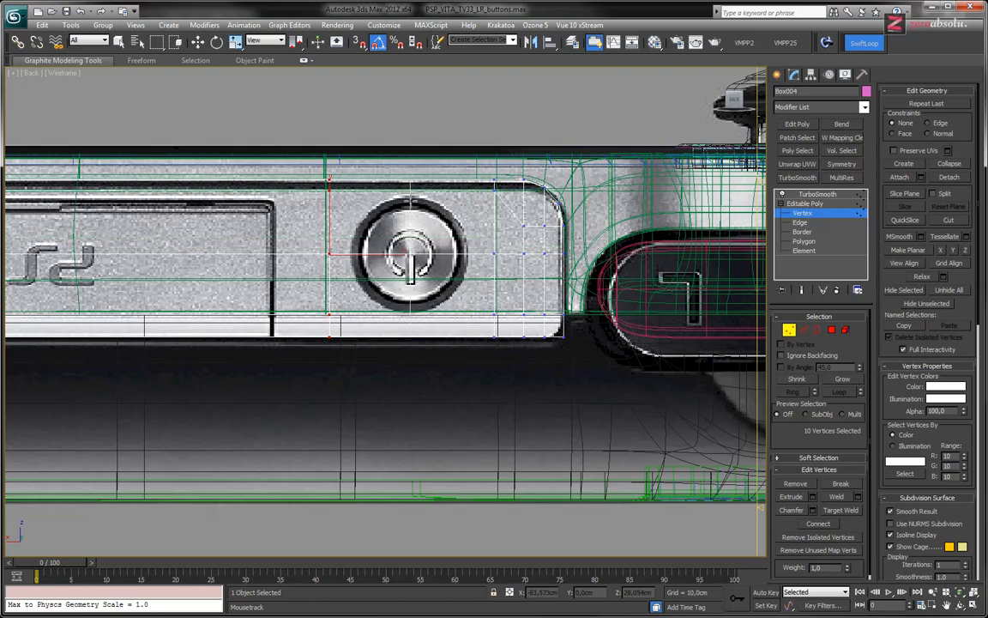
pyautogui.click(410, 255)
pyautogui.moveTo(364, 273); pyautogui.dragTo(405, 287, button='middle')
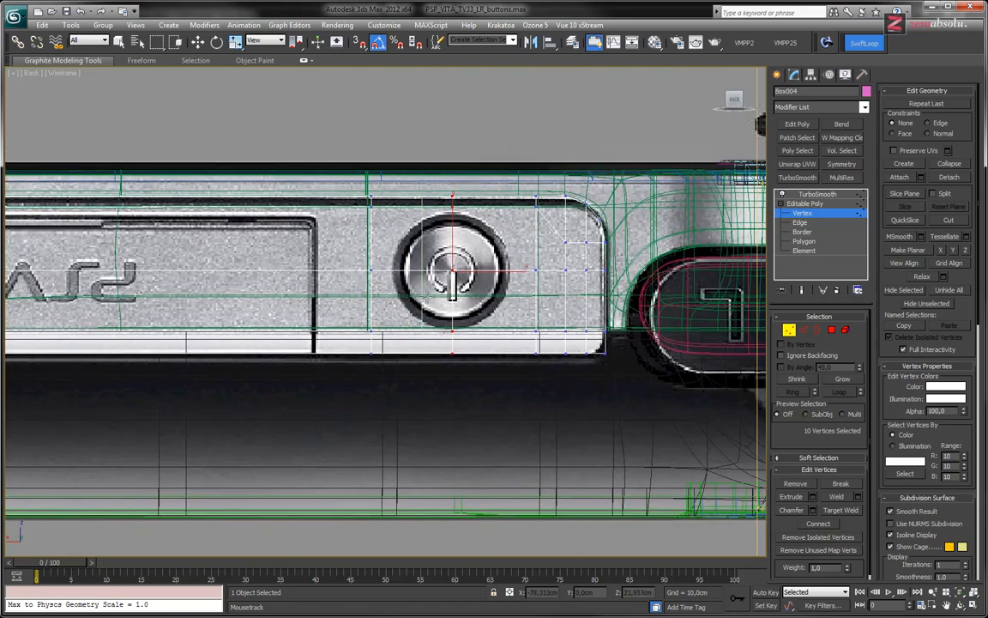
pyautogui.scroll(-1, 479, 309)
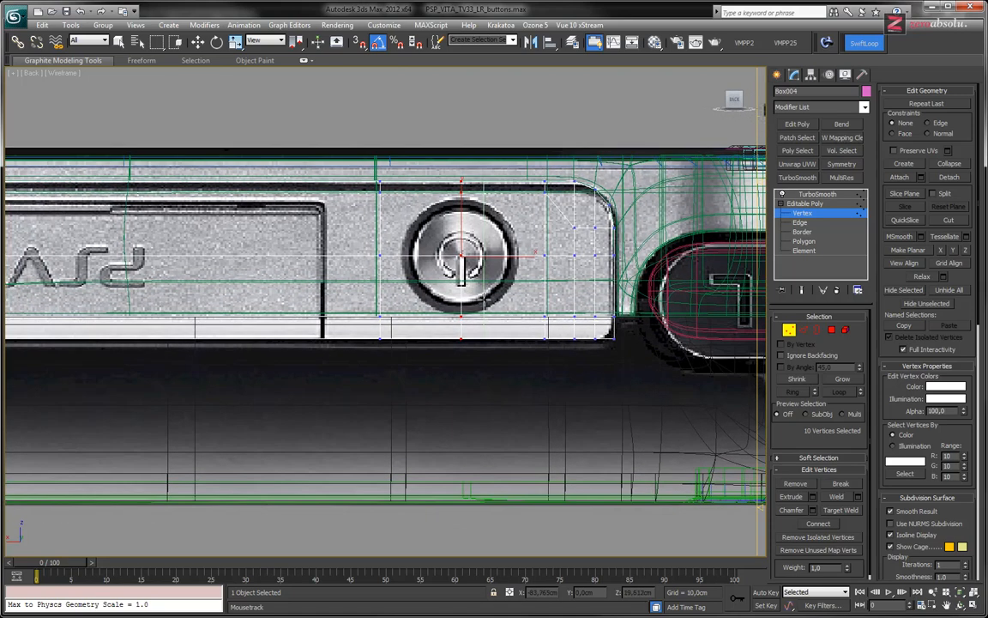
pyautogui.scroll(-1, 480, 309)
# - Select the box's lower horizontal edge loop and lower it to about Z 18.11 cm, following the photo
pyautogui.press('F3')
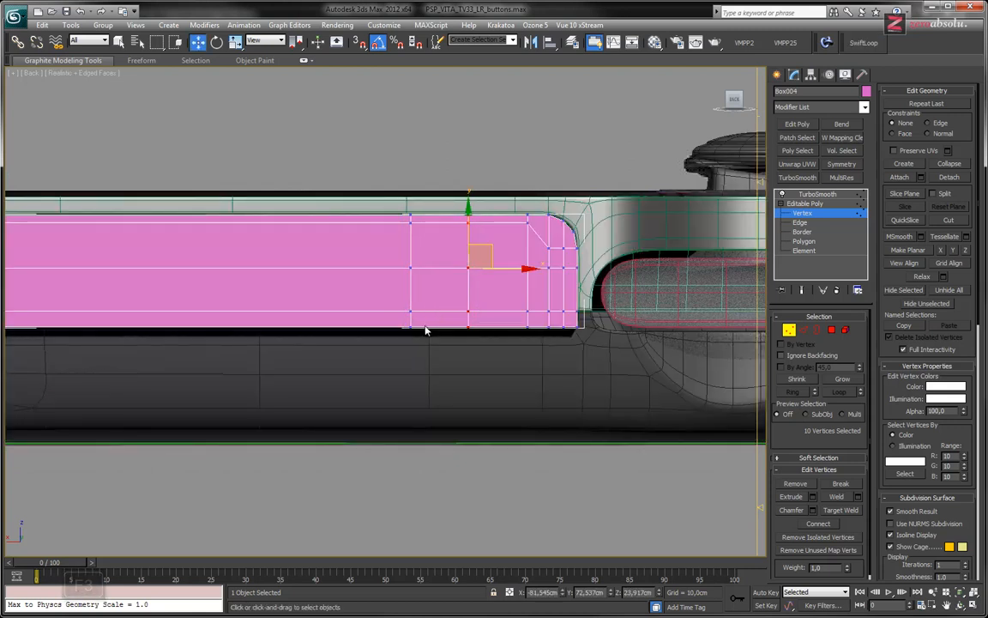
pyautogui.press('2')
pyautogui.click(442, 311)
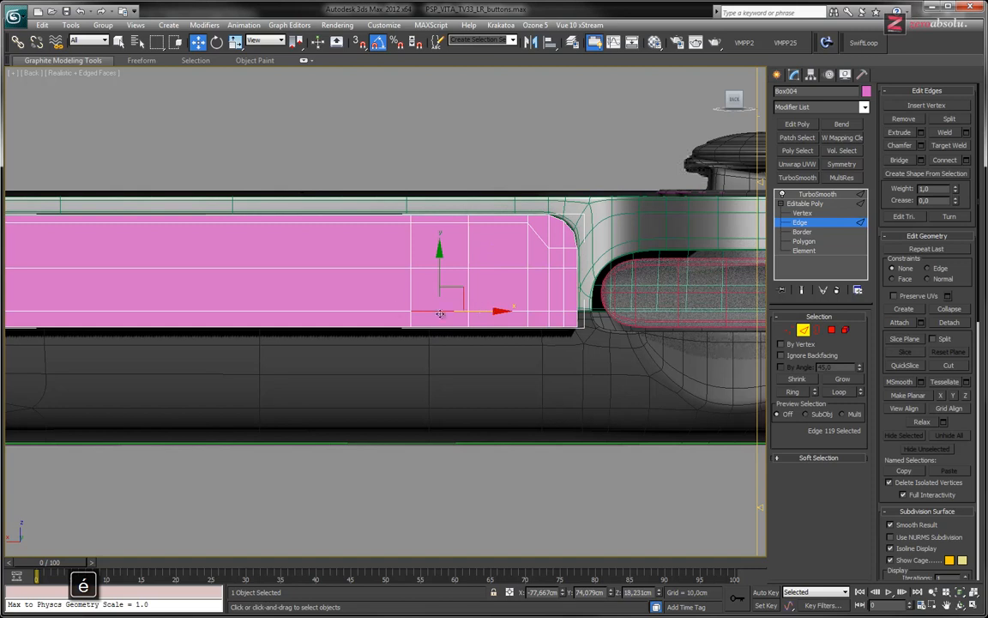
pyautogui.doubleClick(397, 310)
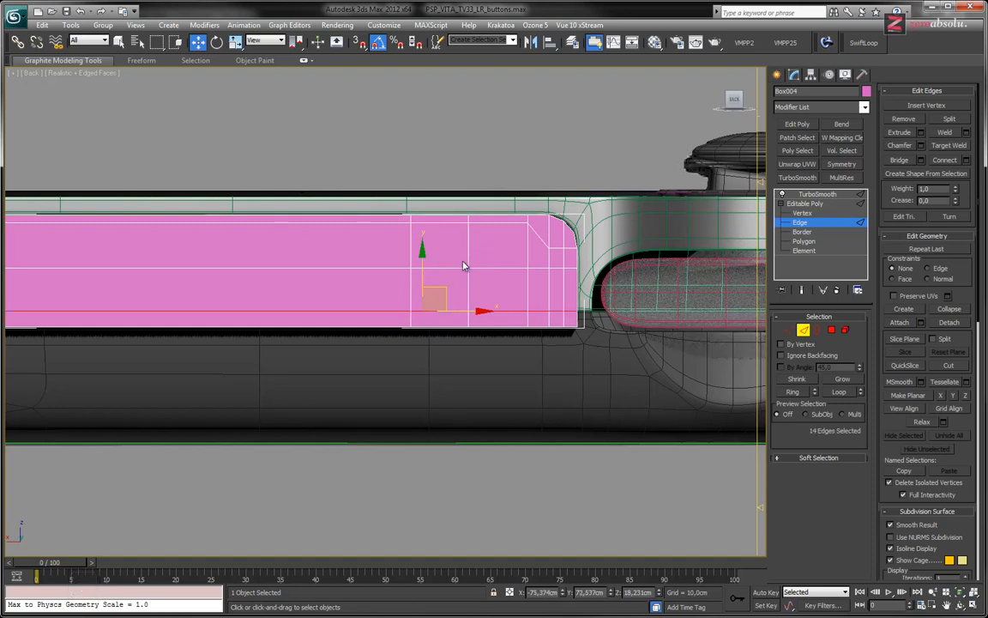
pyautogui.press('F3')
pyautogui.scroll(3, 480, 309)
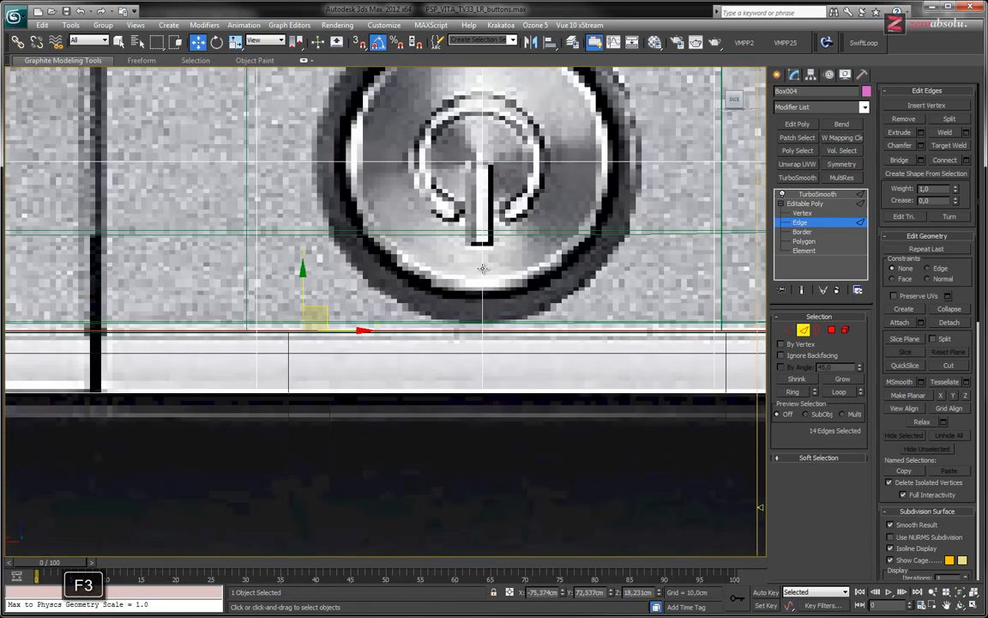
pyautogui.press('F3')
pyautogui.press('F3')
pyautogui.scroll(-5, 458, 329)
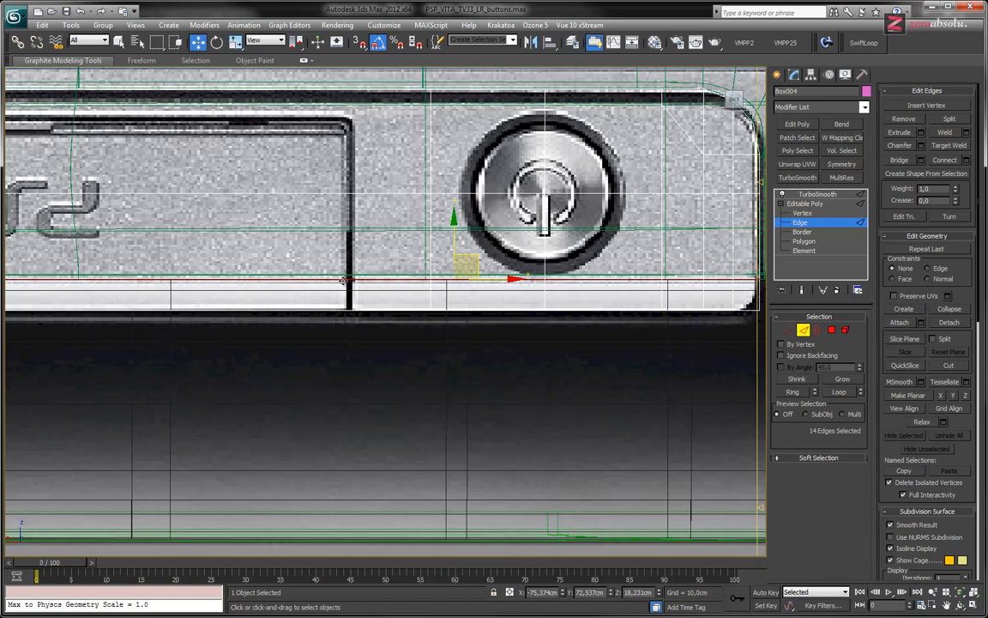
pyautogui.moveTo(586, 289); pyautogui.dragTo(518, 281, button='middle')
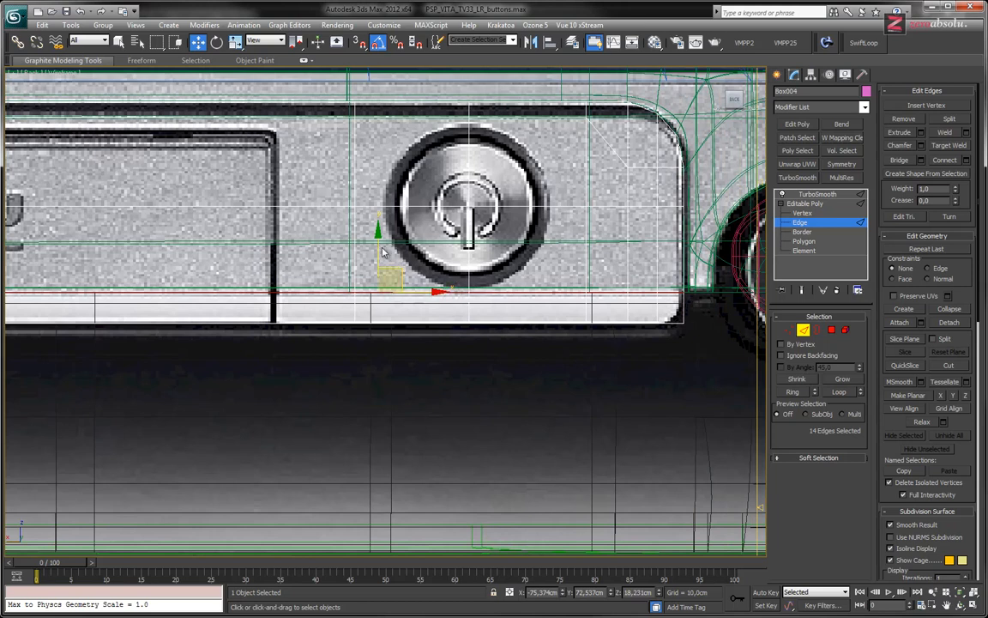
pyautogui.moveTo(377, 245); pyautogui.dragTo(376, 246)
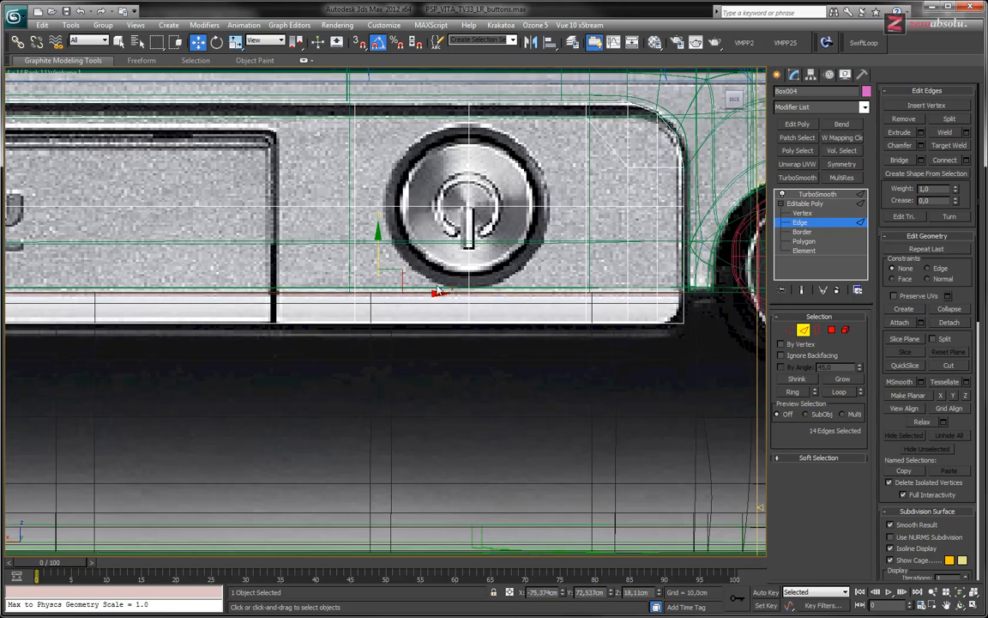
# - Fine-tune the lower horizontal edge loop to about Z 18.15 cm, checking it against the shell's seam beside the cover
pyautogui.scroll(3, 437, 292)
pyautogui.scroll(2, 679, 281)
pyautogui.scroll(2, 504, 314)
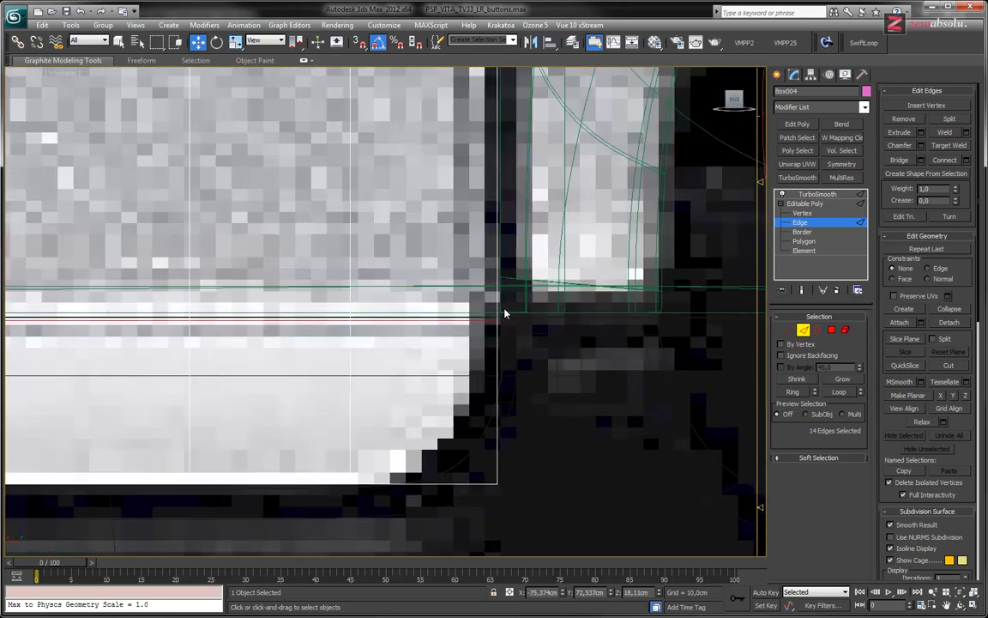
pyautogui.scroll(-3, 508, 319)
pyautogui.press('F3')
pyautogui.scroll(3, 508, 323)
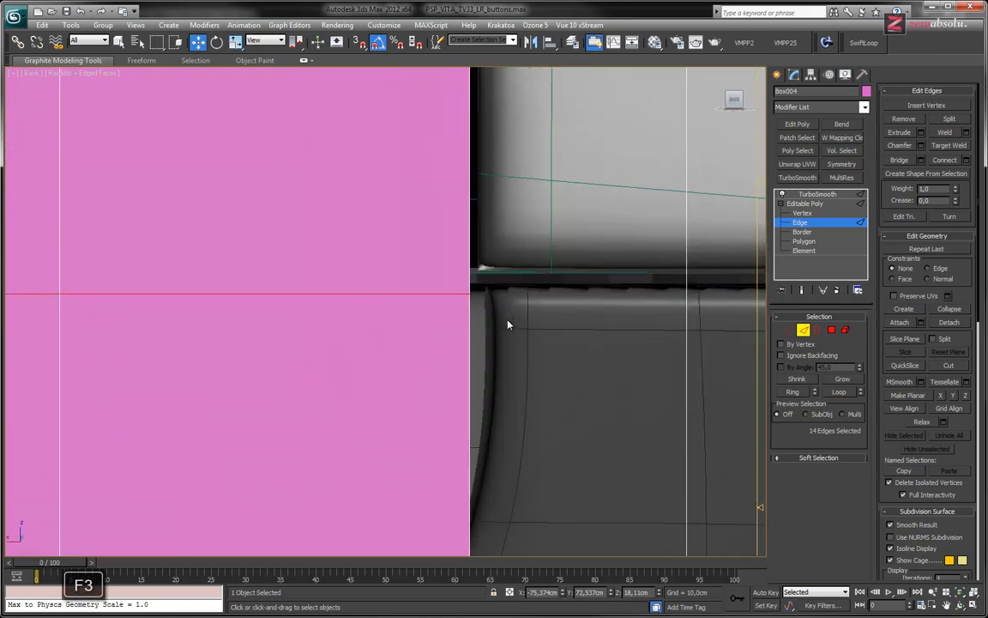
pyautogui.scroll(1, 484, 309)
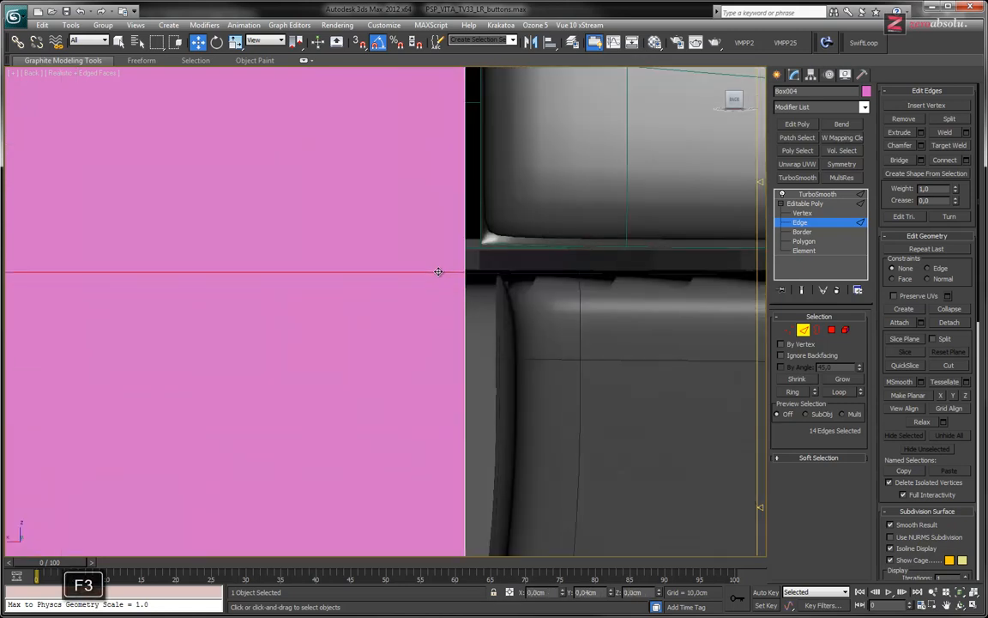
pyautogui.scroll(2, 260, 273)
pyautogui.scroll(6, 260, 273)
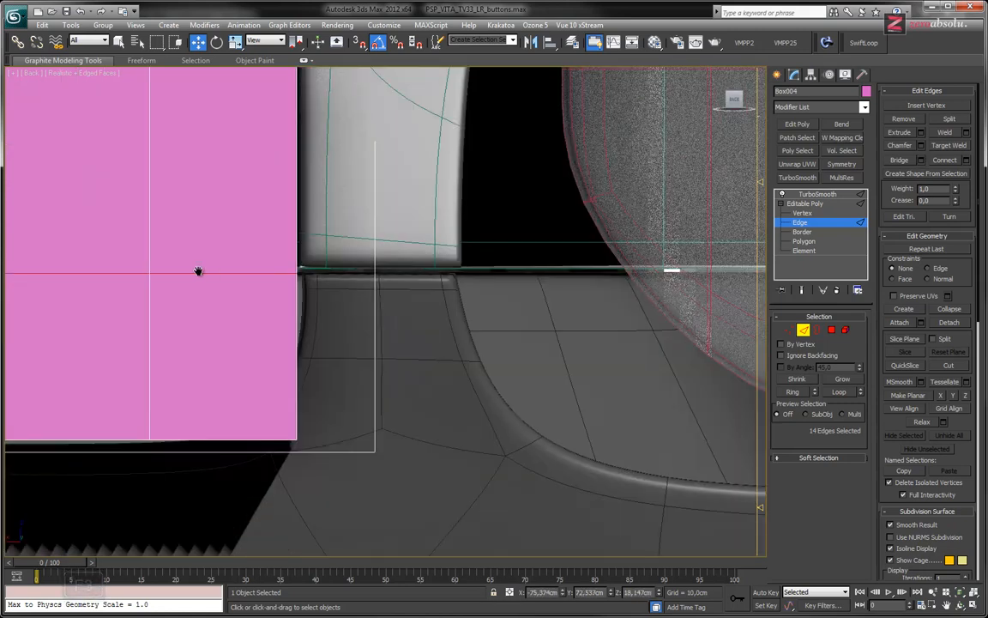
pyautogui.scroll(-2, 480, 270)
pyautogui.scroll(-3, 453, 262)
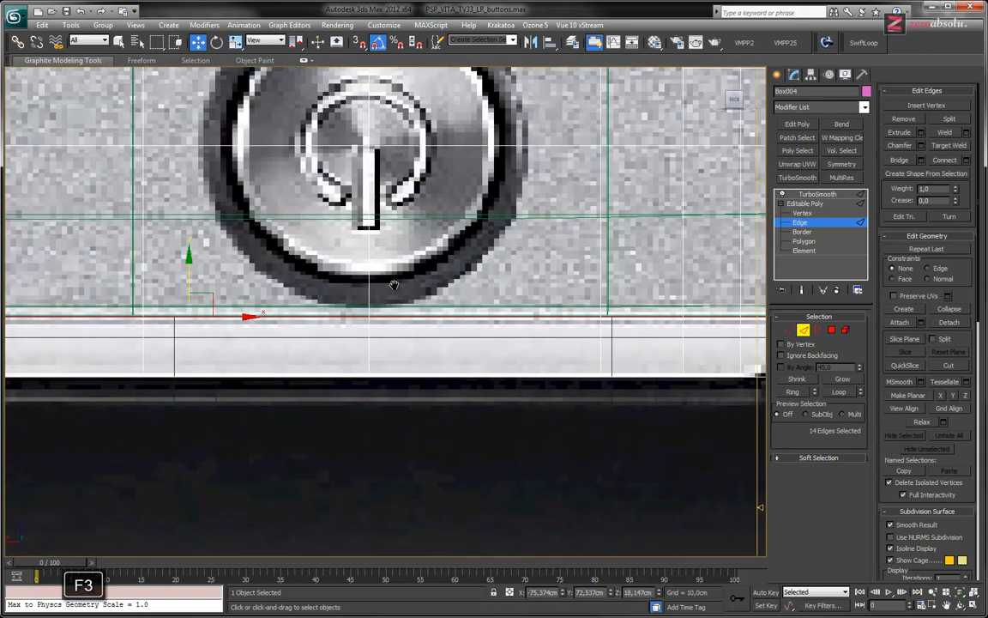
pyautogui.scroll(-2, 399, 285)
pyautogui.scroll(-2, 454, 271)
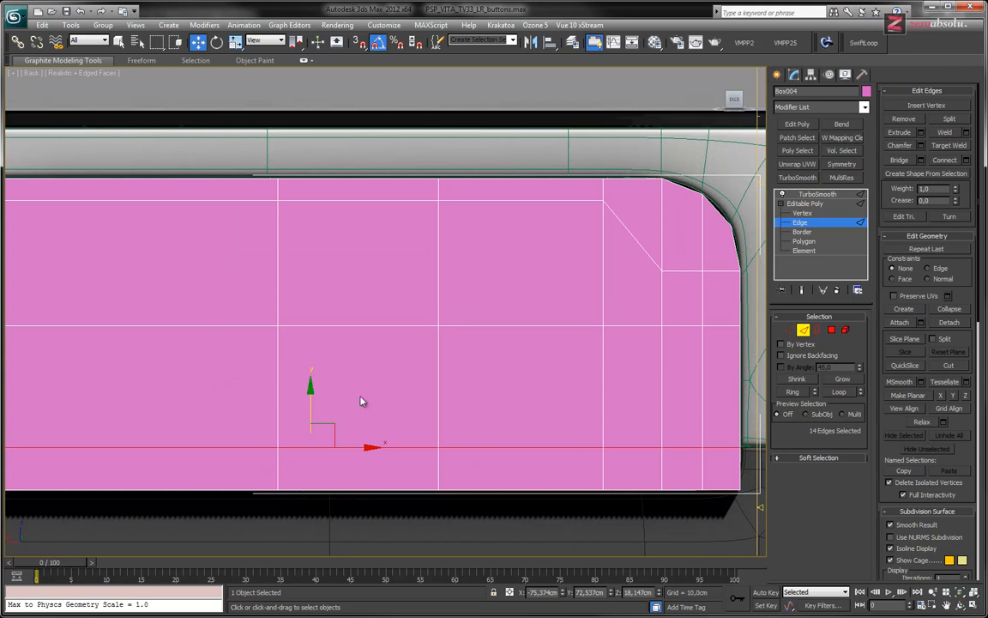
# - Select the vertices at the power button's centre and compare the surrounding loops with the button in the photo
pyautogui.press('F3')
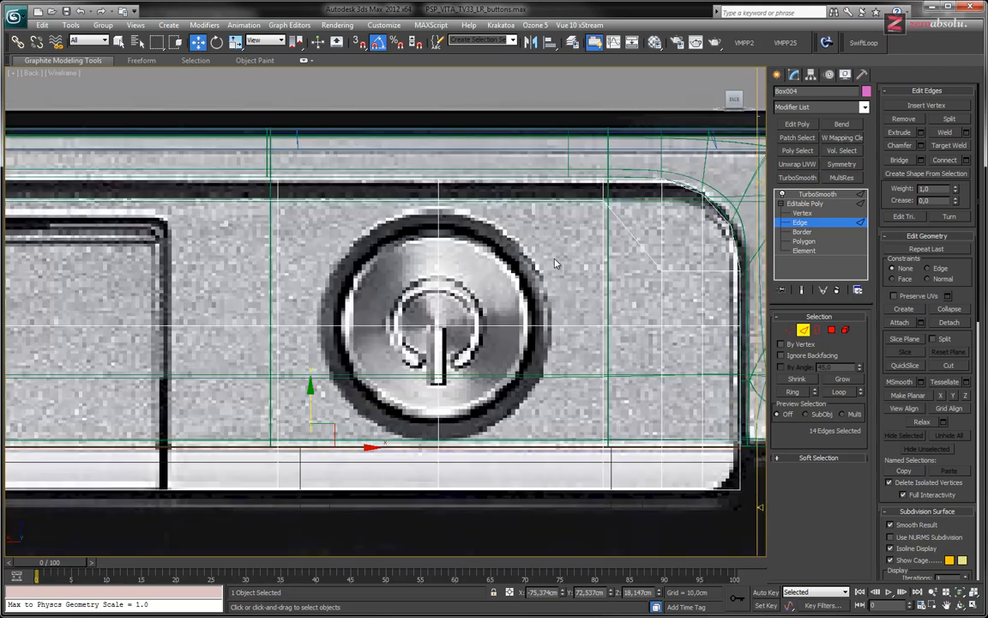
pyautogui.press('F3')
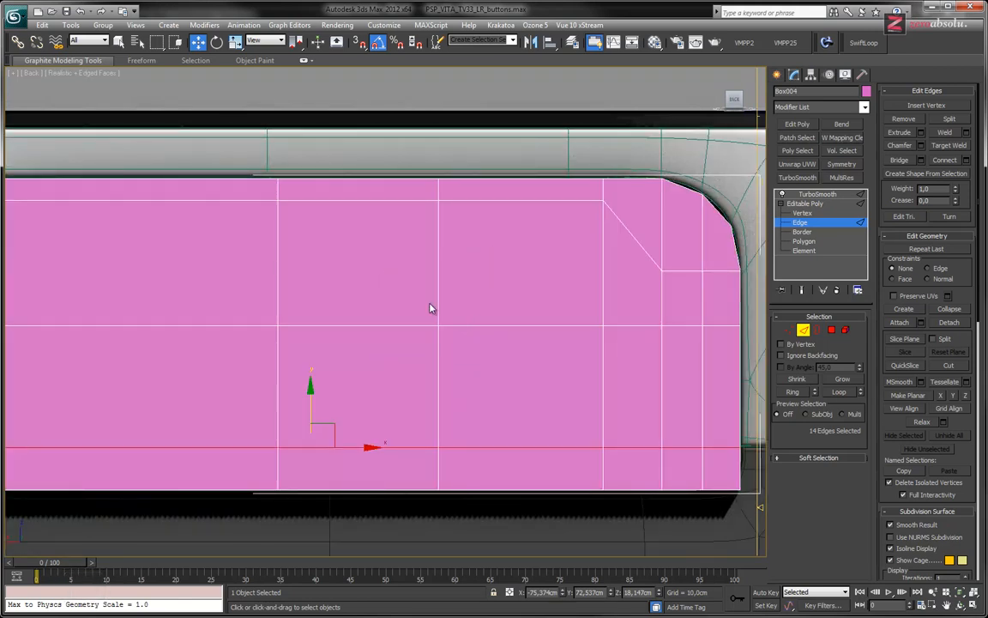
pyautogui.press('1')
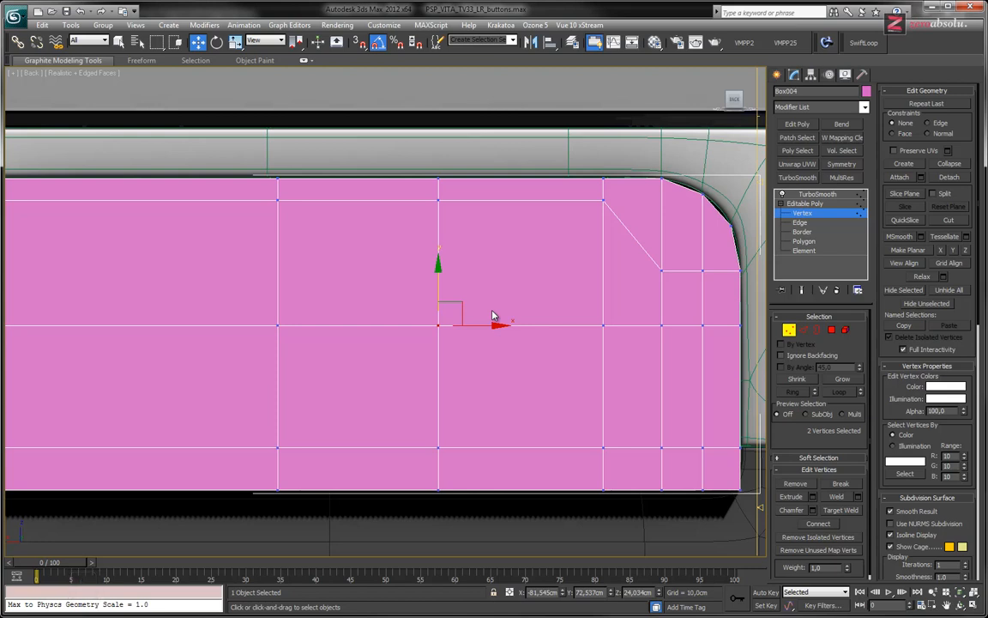
pyautogui.press('F3')
pyautogui.moveTo(484, 314); pyautogui.dragTo(499, 267, button='middle')
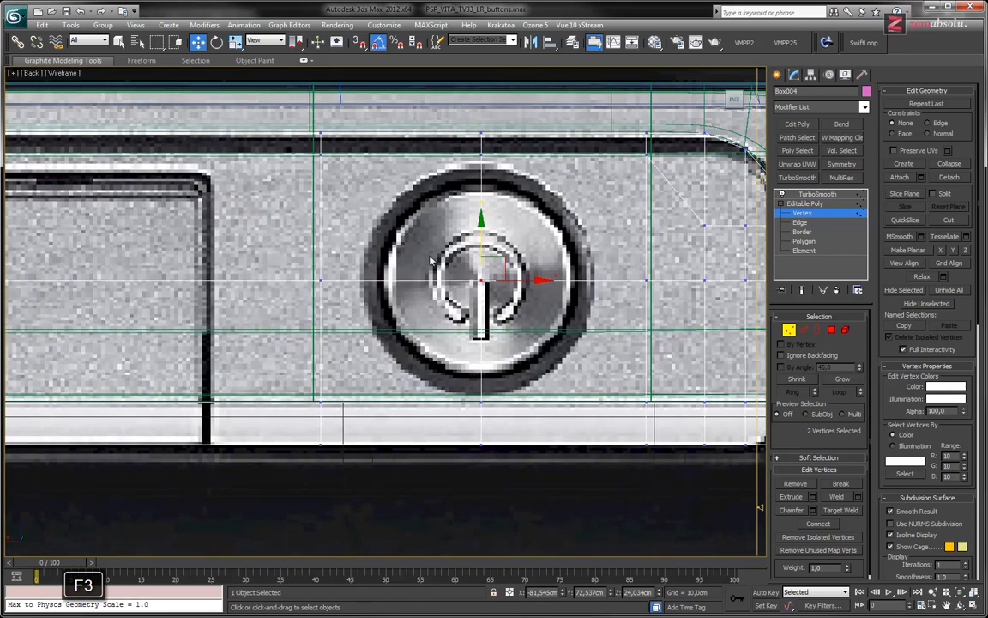
# - Use SwiftLoop to add a vertical loop at about X -68.4 cm, along the PS VITA flap's edge nearest the power button
pyautogui.moveTo(442, 319); pyautogui.dragTo(476, 286, button='middle')
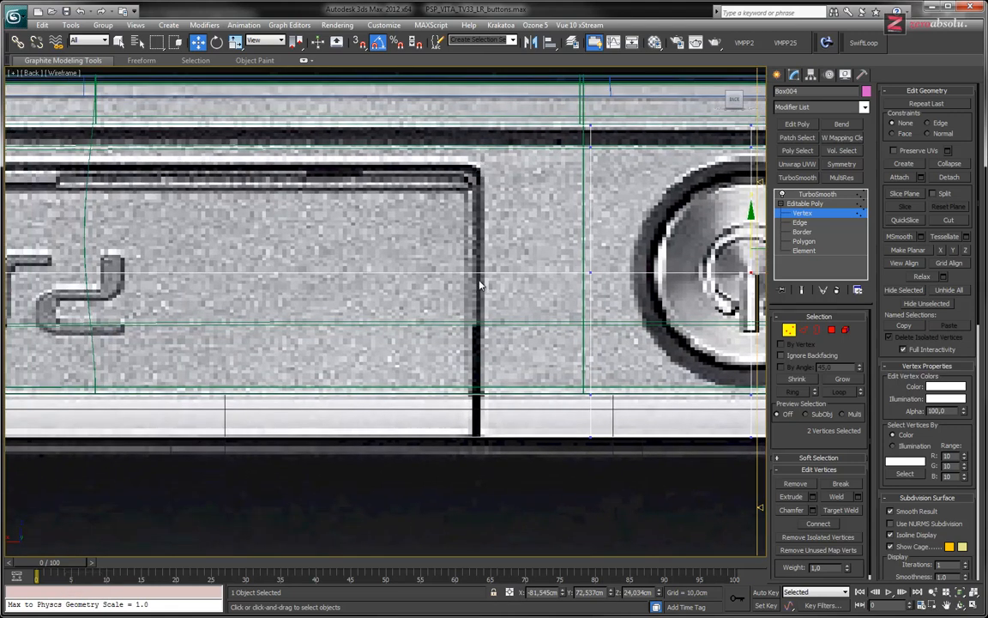
pyautogui.moveTo(556, 289); pyautogui.dragTo(408, 297, button='middle')
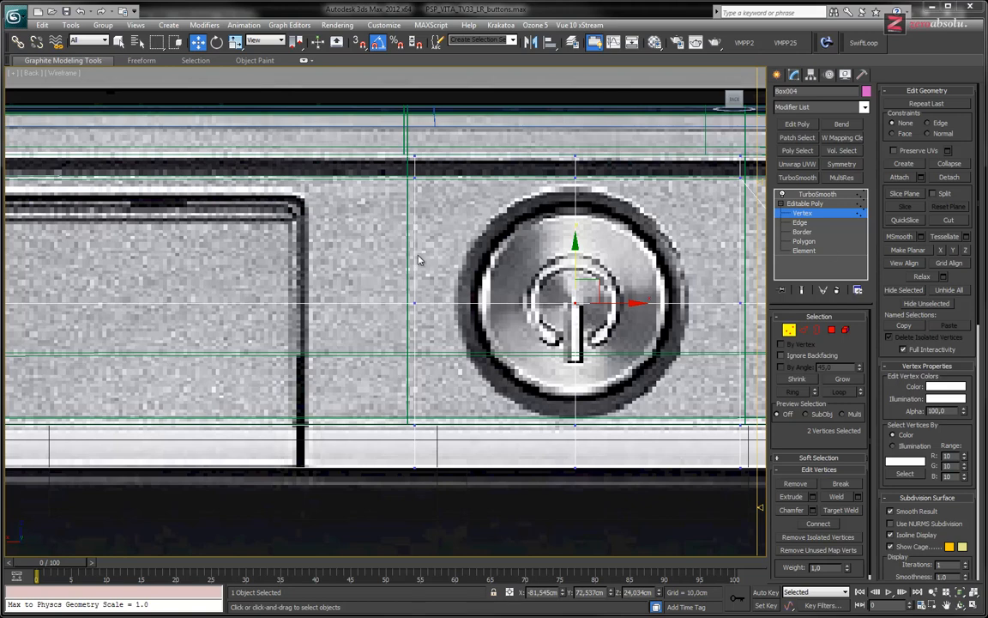
pyautogui.moveTo(352, 296)
pyautogui.mouseDown(button='middle')
pyautogui.moveTo(436, 233)
pyautogui.moveTo(437, 247)
pyautogui.mouseUp(button='middle')
pyautogui.press('F3')
pyautogui.press('F3')
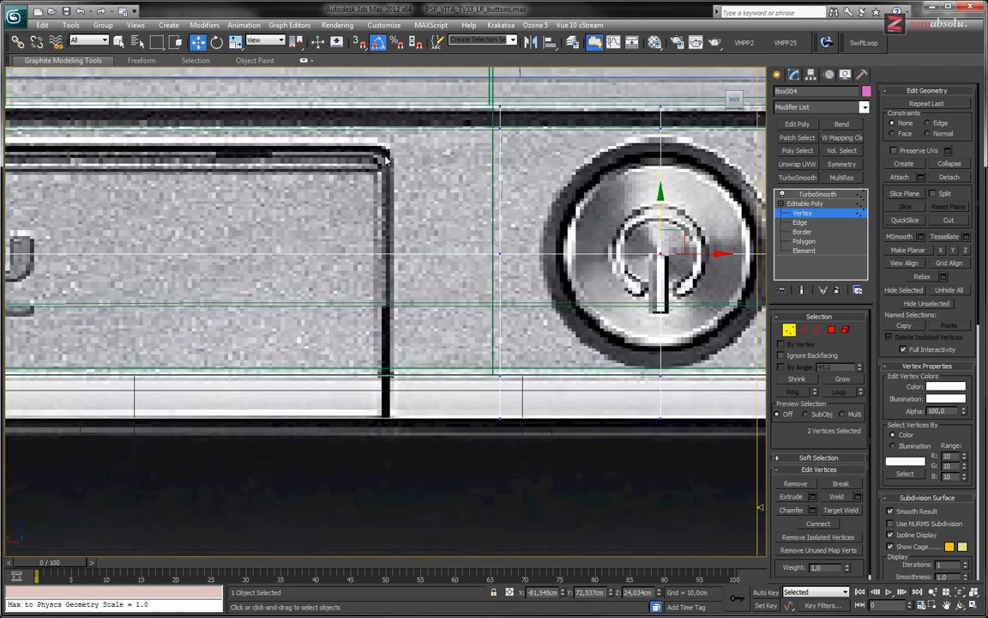
pyautogui.click(864, 42)
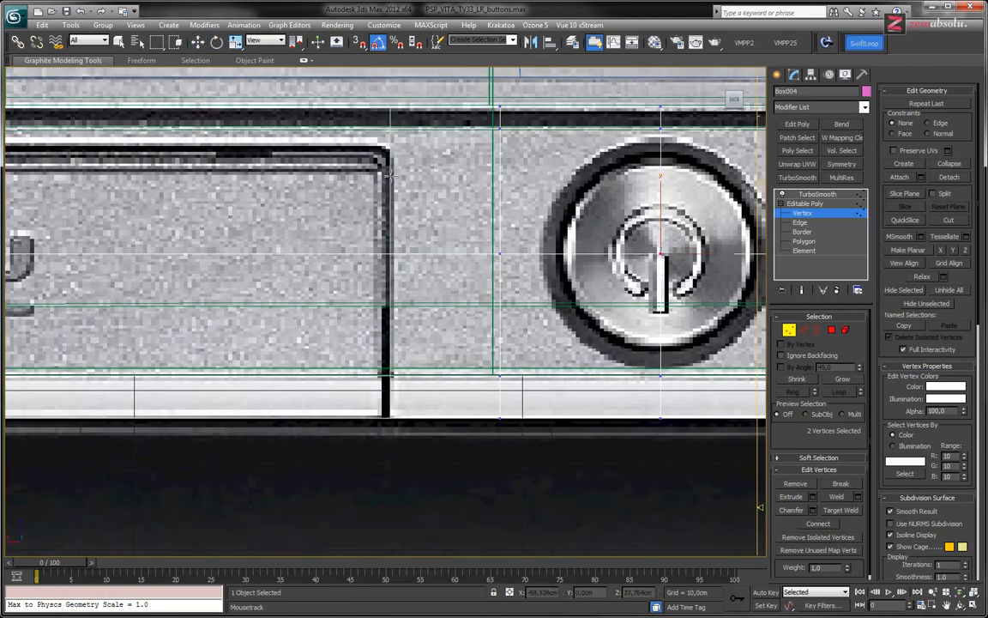
pyautogui.press('F3')
pyautogui.press('F3')
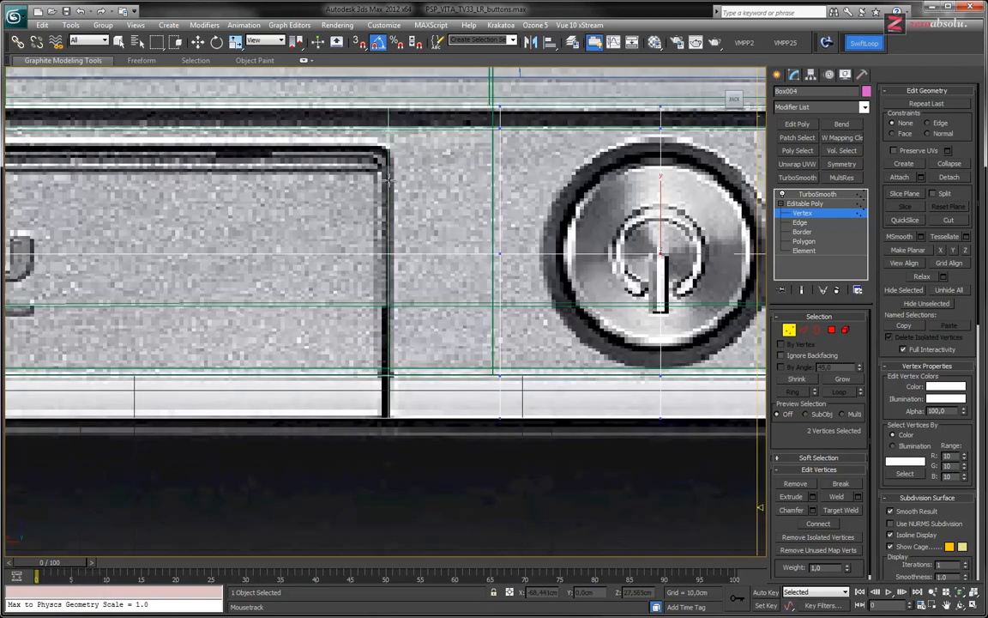
pyautogui.click(389, 181)
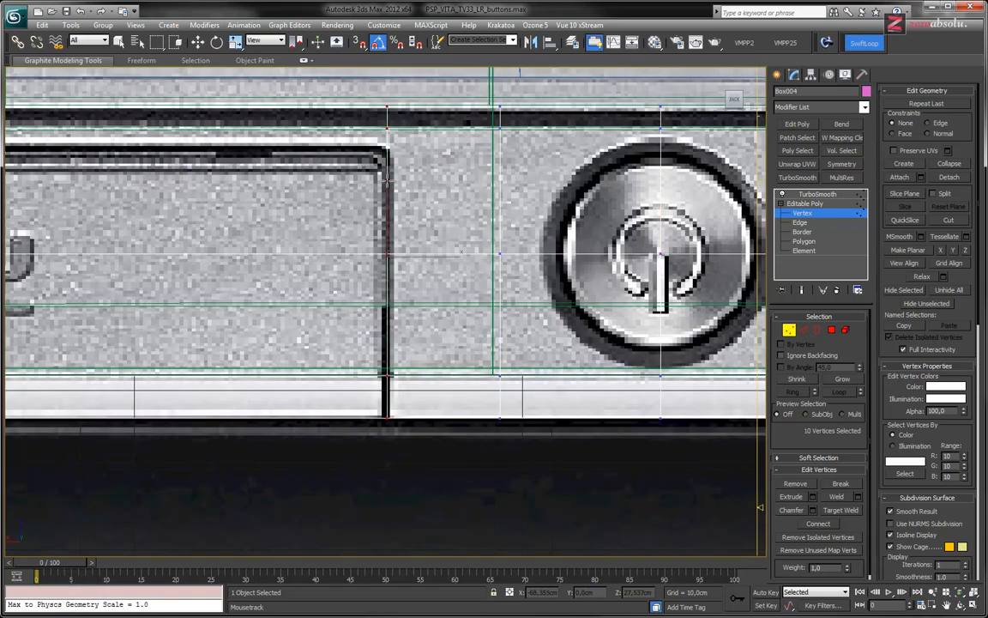
# - Add vertical loops at about X -11.6 cm and X -7.85 cm, along both edges of the narrow strip between the two flaps
pyautogui.moveTo(236, 198)
pyautogui.mouseDown(button='middle')
pyautogui.moveTo(404, 203)
pyautogui.moveTo(592, 232)
pyautogui.mouseUp(button='middle')
pyautogui.press('F3')
pyautogui.press('F3')
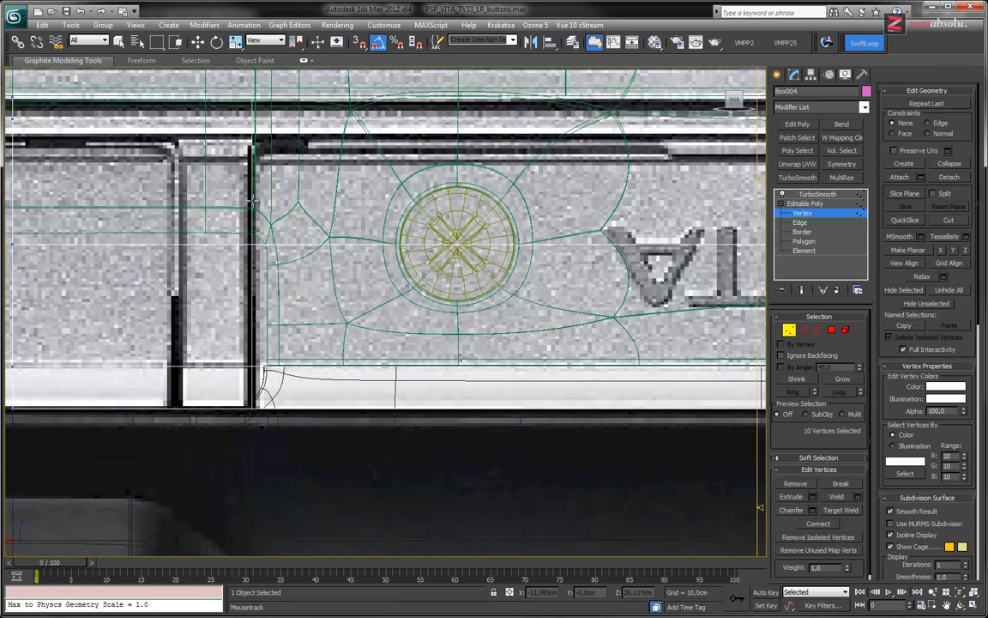
pyautogui.click(253, 201)
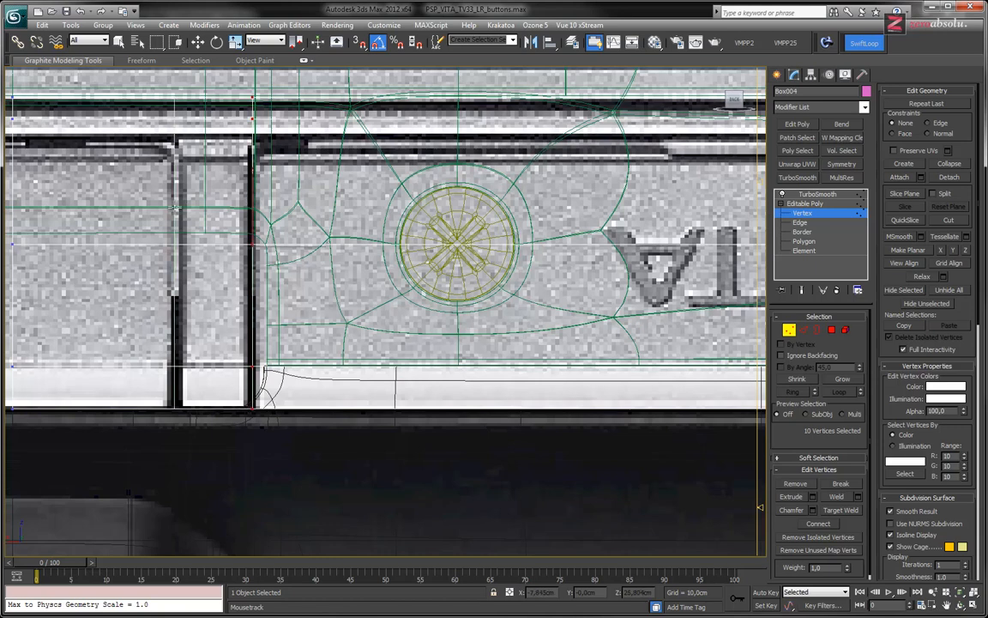
pyautogui.click(176, 207)
# - Examine the added vertical loops against the flaps and buttons across the whole cover in the photo
pyautogui.press('F3')
pyautogui.moveTo(177, 209)
pyautogui.mouseDown(button='middle')
pyautogui.moveTo(344, 218)
pyautogui.moveTo(442, 234)
pyautogui.moveTo(482, 257)
pyautogui.moveTo(447, 252)
pyautogui.mouseUp(button='middle')
pyautogui.press('F3')
pyautogui.scroll(-6, 482, 257)
pyautogui.scroll(-3, 473, 260)
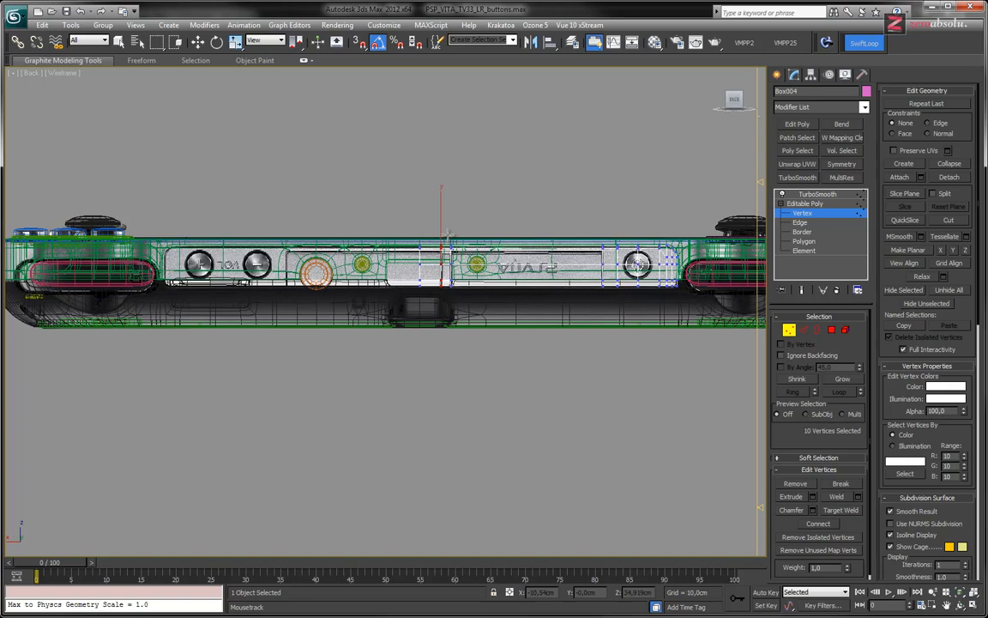
pyautogui.scroll(8, 450, 229)
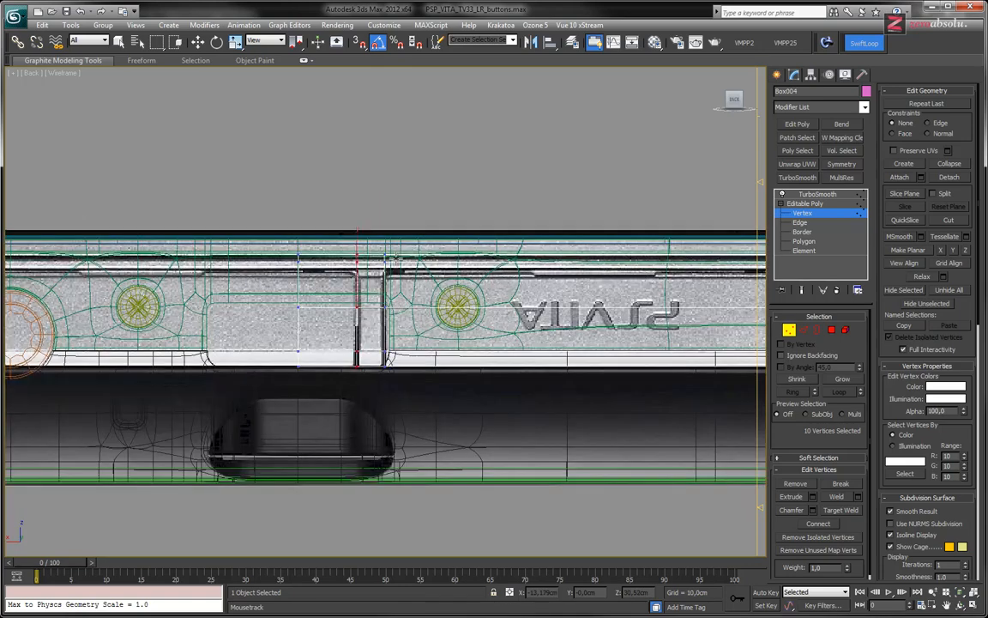
pyautogui.scroll(-6, 369, 250)
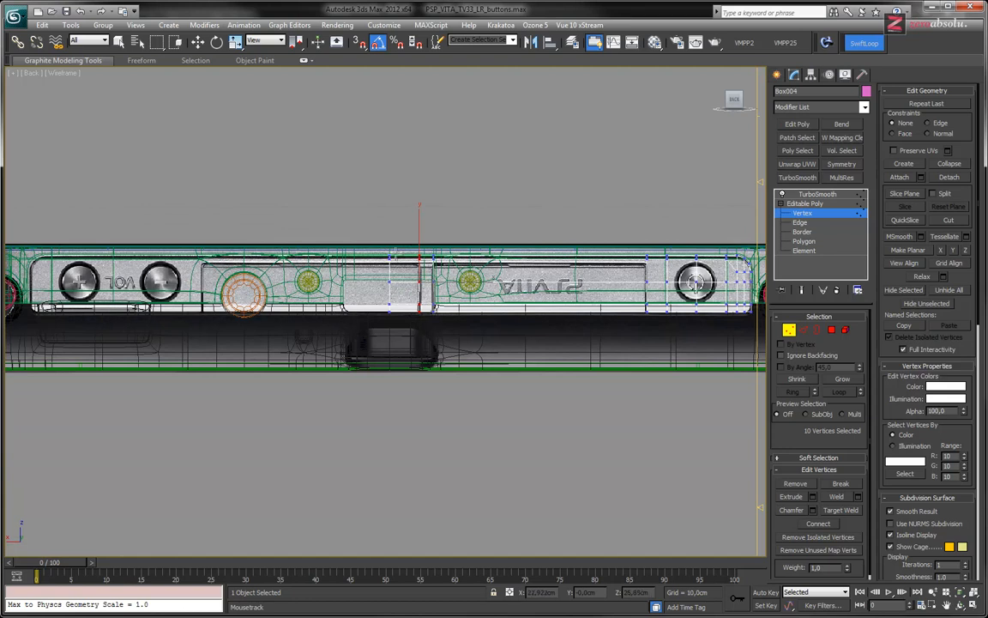
pyautogui.moveTo(324, 302); pyautogui.dragTo(268, 302, button='middle')
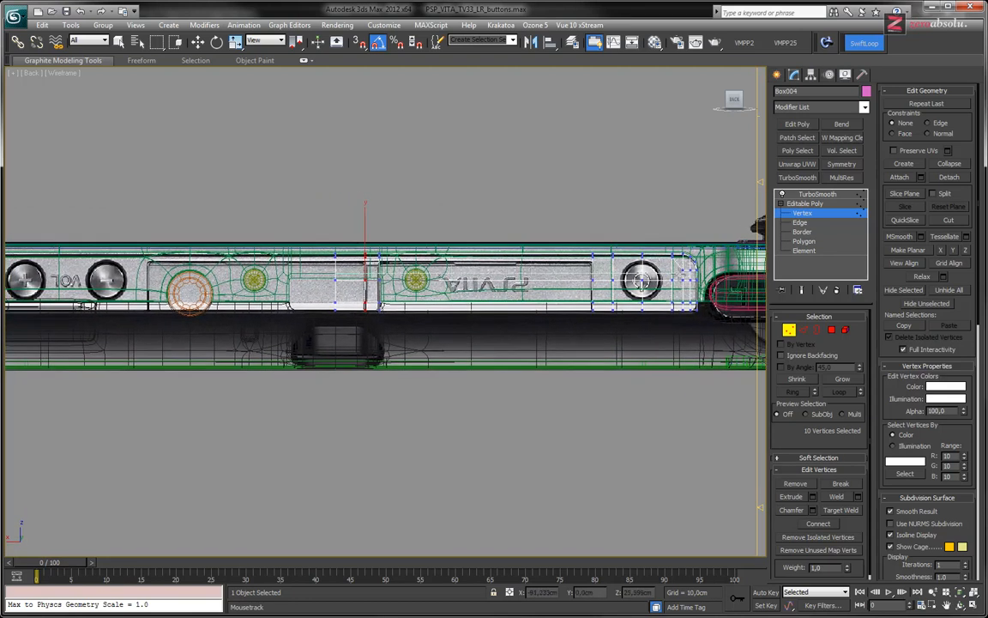
pyautogui.moveTo(416, 272); pyautogui.dragTo(450, 273, button='middle')
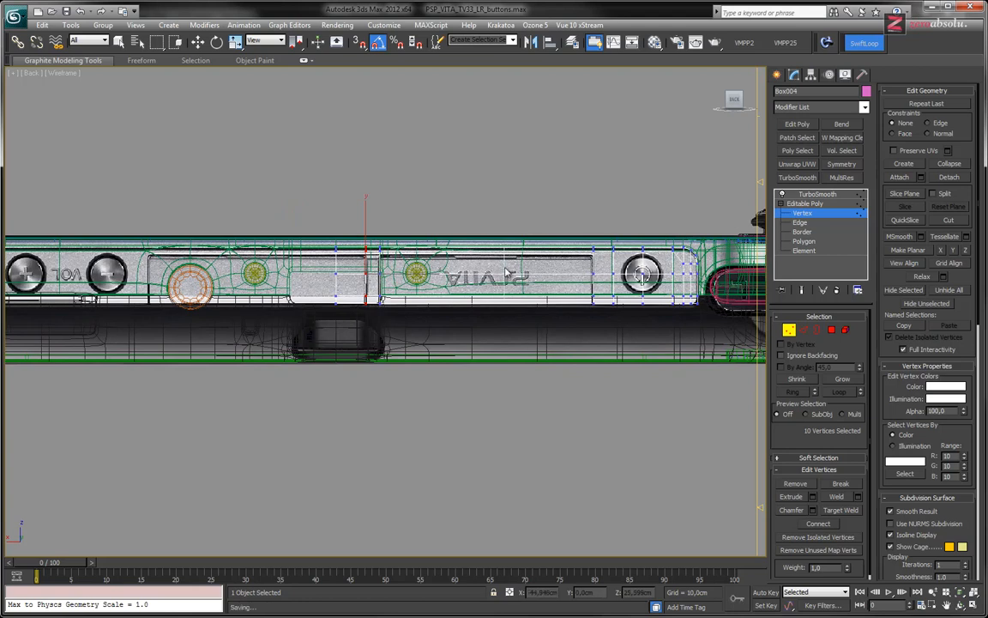
pyautogui.scroll(5, 641, 275)
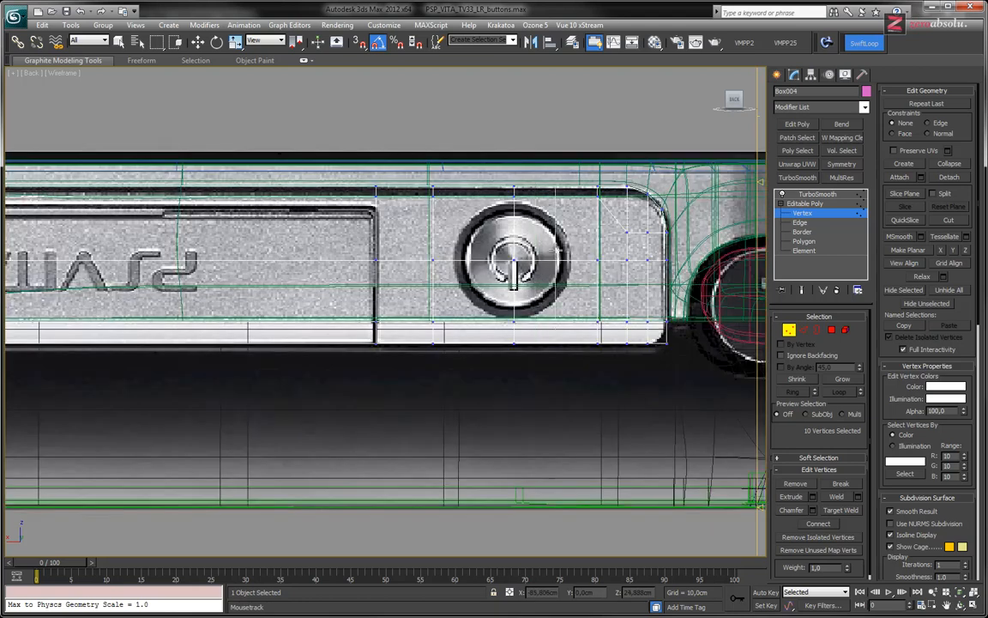
pyautogui.hotkey('alt', 'x')
pyautogui.hotkey('alt', 'x')
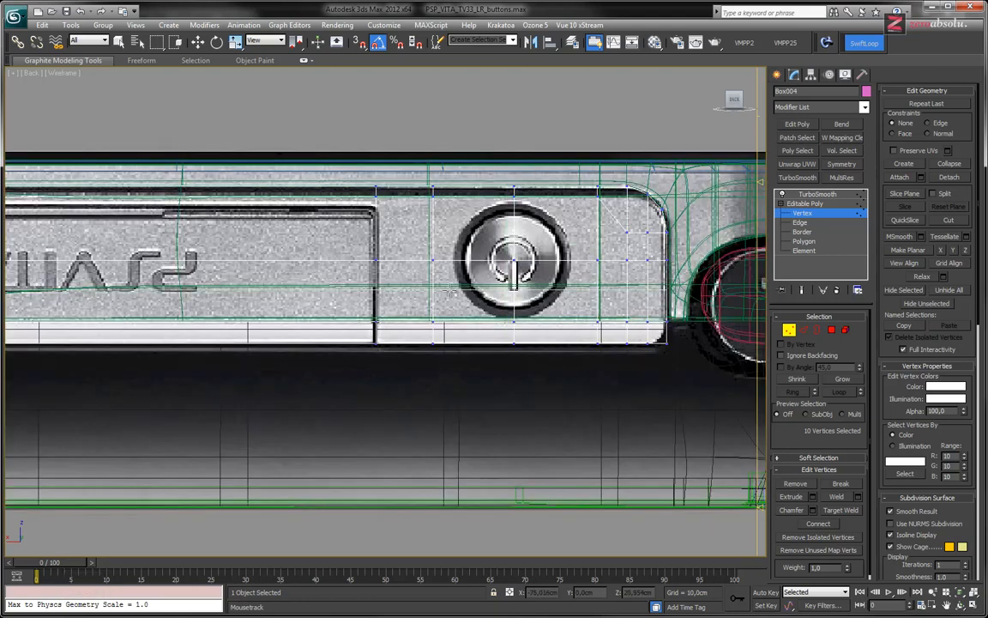
# - Examine the lower and upper corners of the PS VITA flap beside the power button and compare them with the box's loops
pyautogui.moveTo(291, 268); pyautogui.dragTo(418, 259, button='middle')
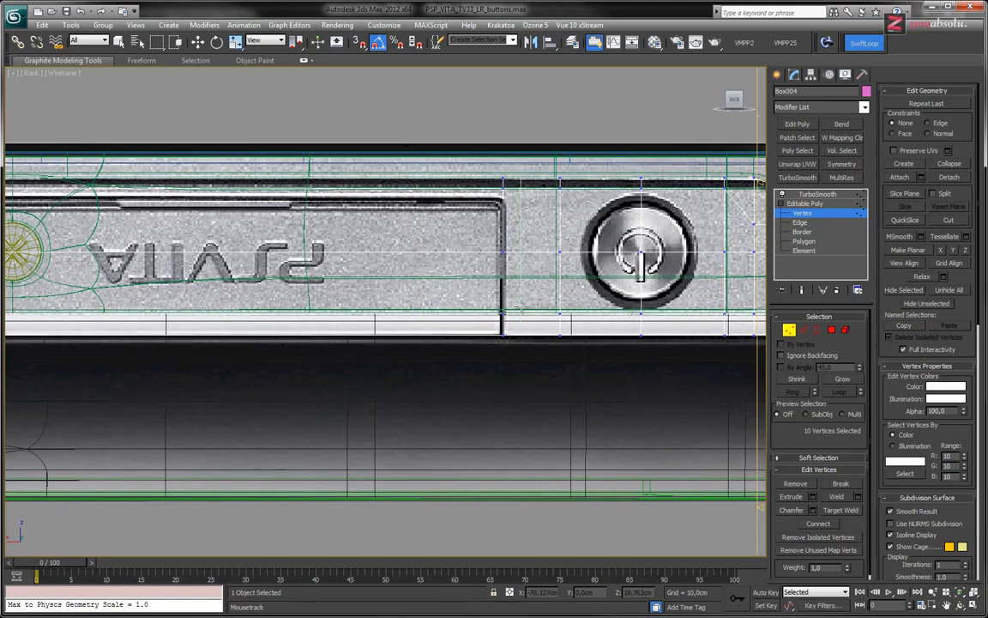
pyautogui.scroll(4, 508, 317)
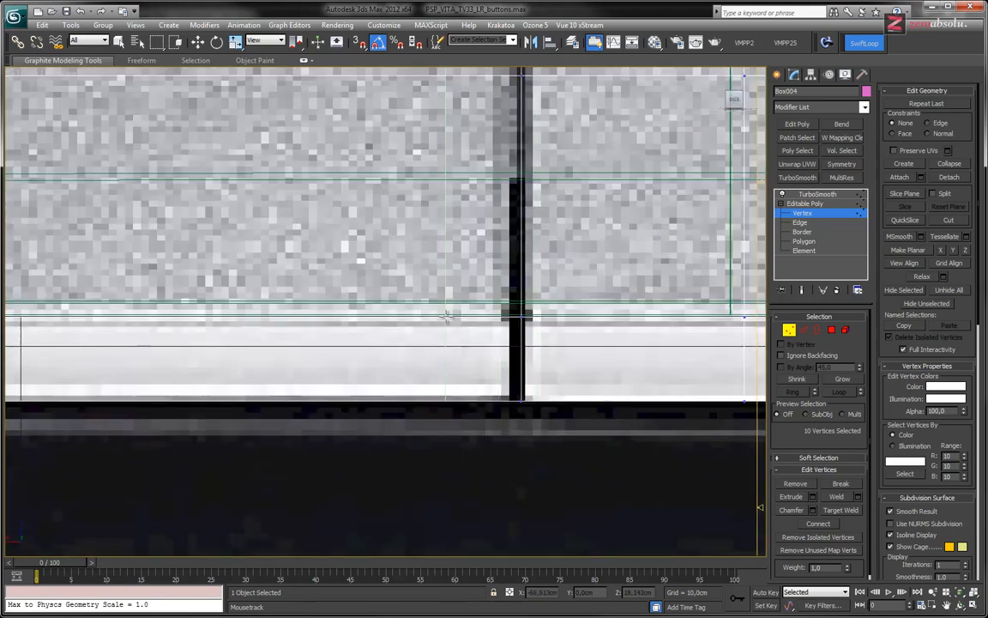
pyautogui.scroll(-3, 524, 304)
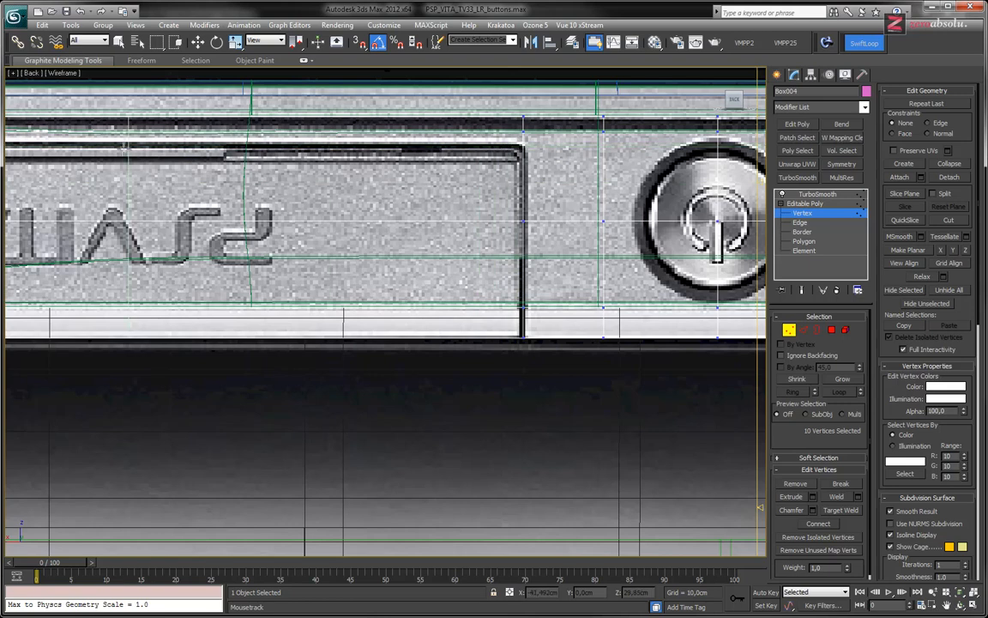
pyautogui.press('F3')
pyautogui.rightClick(188, 155)
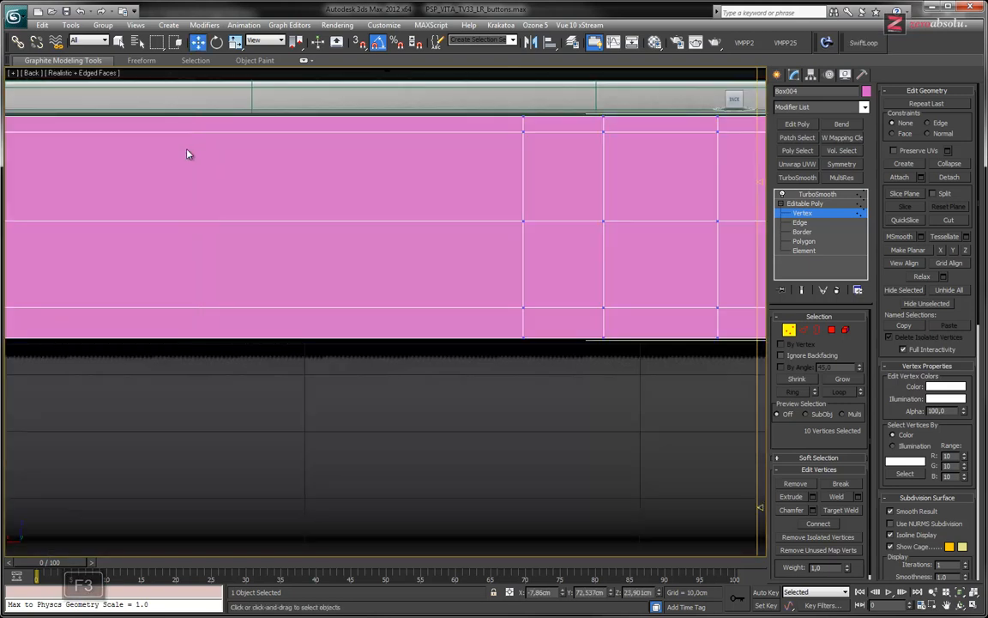
pyautogui.press('F3')
pyautogui.scroll(5, 402, 153)
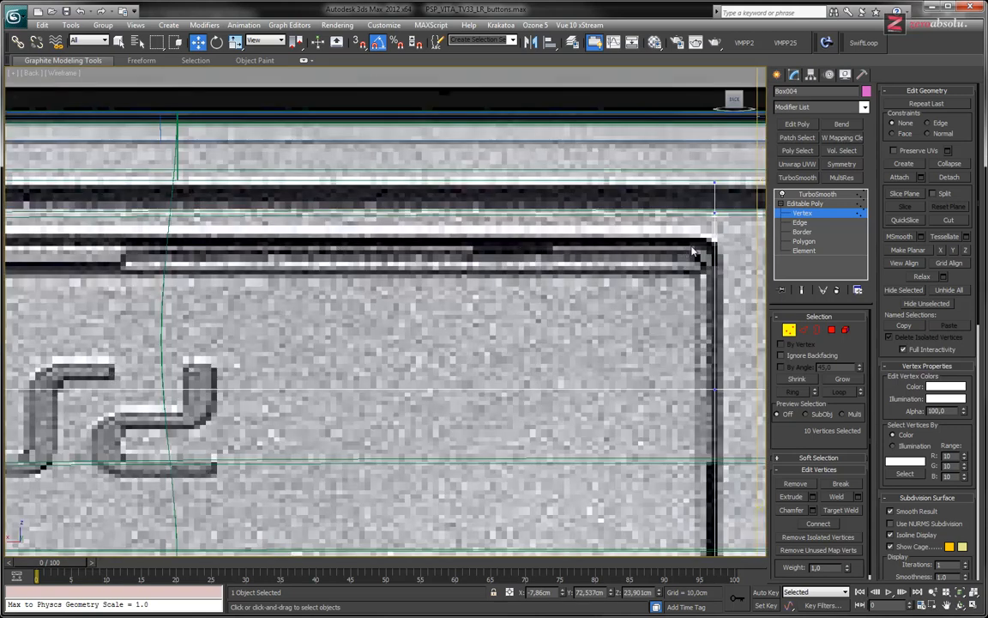
pyautogui.press('F3')
pyautogui.press('F3')
pyautogui.moveTo(599, 254); pyautogui.dragTo(320, 246, button='middle')
pyautogui.scroll(-4, 322, 246)
# - Use SwiftLoop to add a horizontal loop along the PS VITA flap's upper edge and compare it with the photo
pyautogui.click(864, 45)
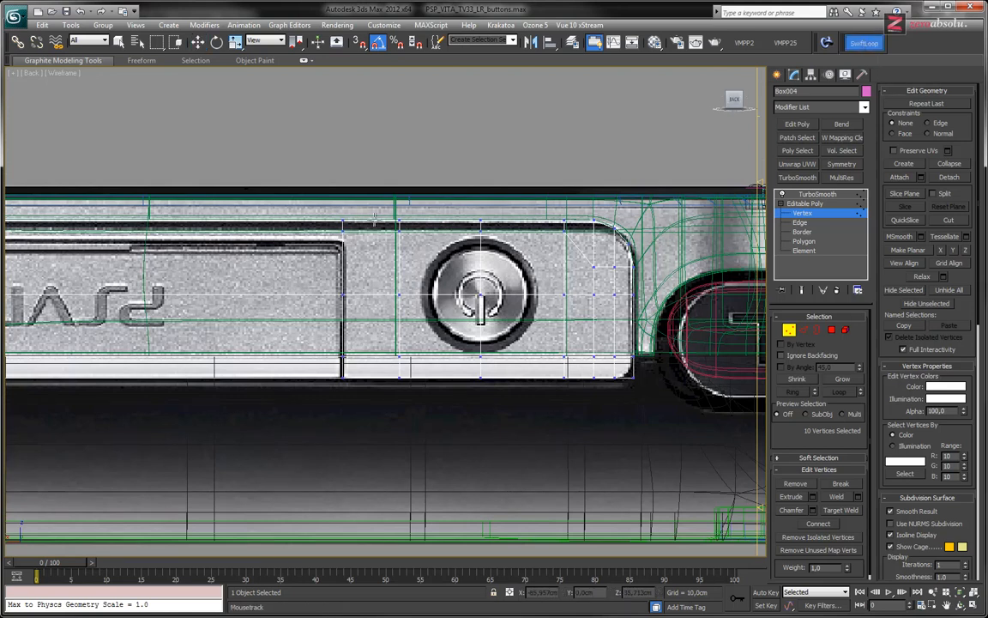
pyautogui.press('F3')
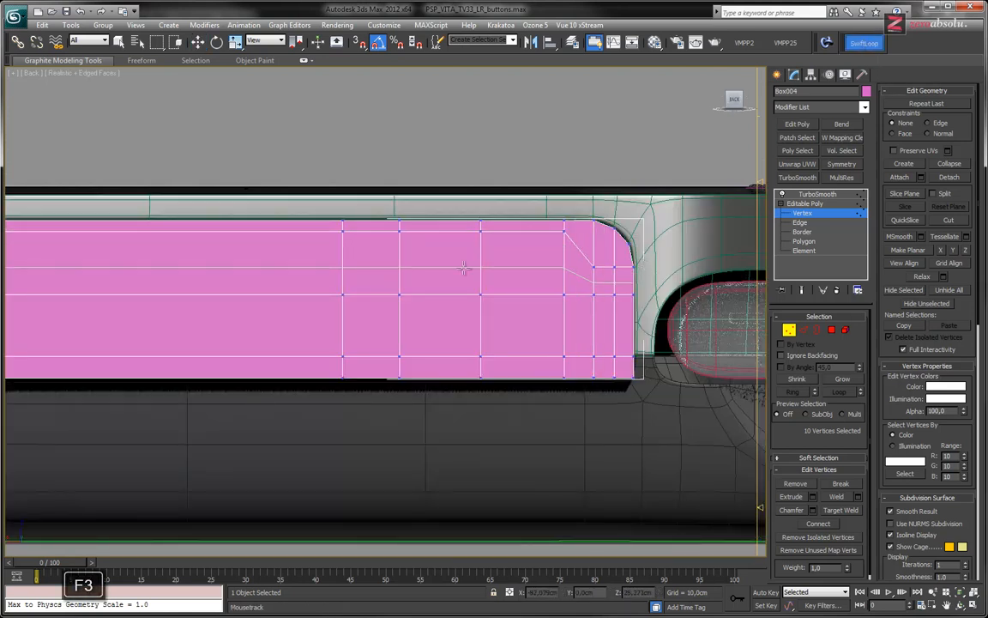
pyautogui.press('F3')
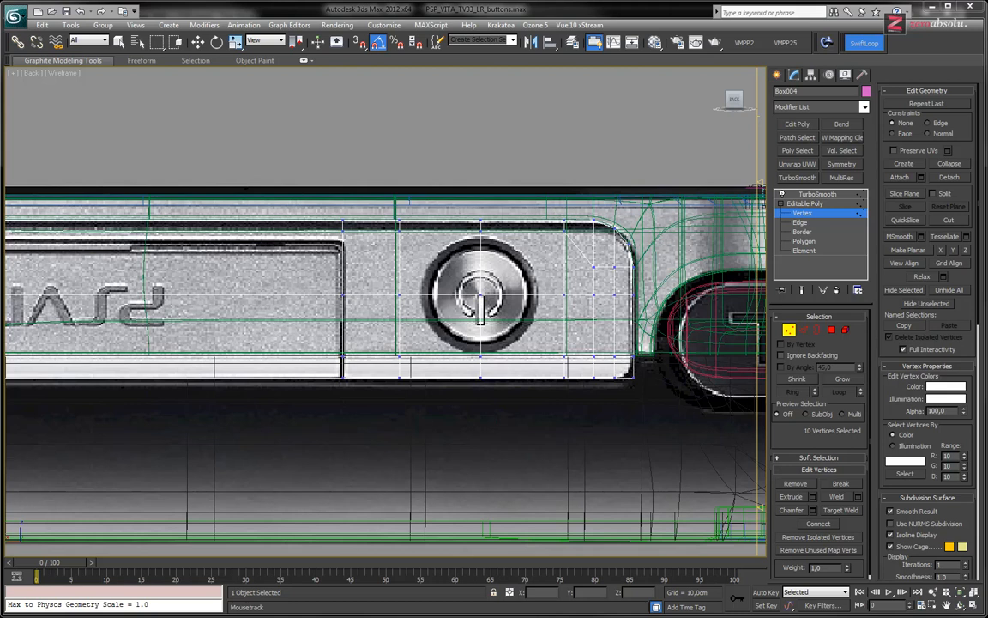
pyautogui.moveTo(353, 247); pyautogui.dragTo(363, 271, button='middle')
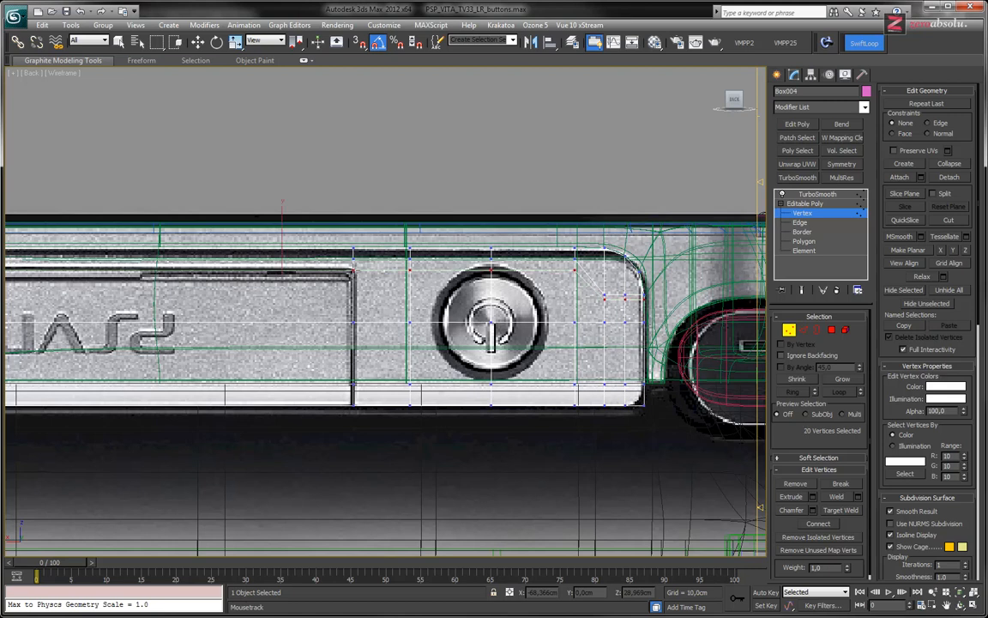
pyautogui.press('F3')
pyautogui.press('F3')
pyautogui.press('F3')
pyautogui.press('w')
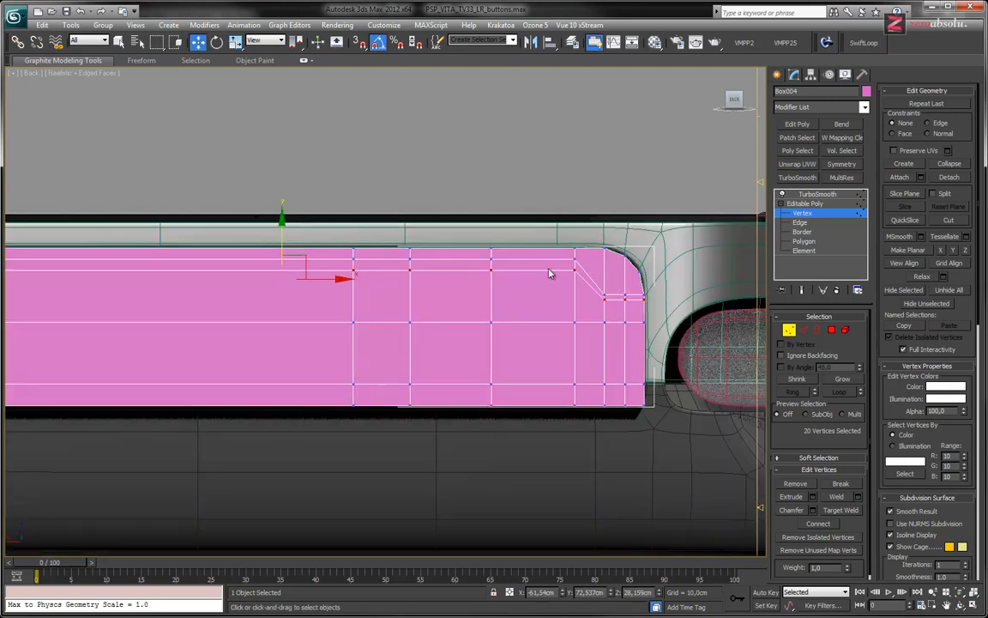
pyautogui.press('F3')
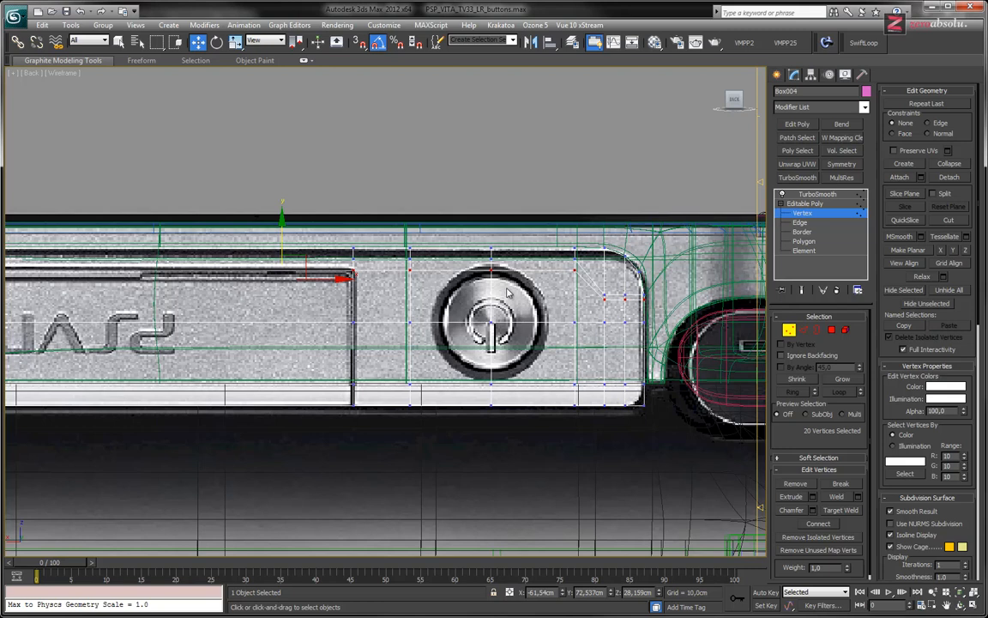
# - Isolate the box and remove the horizontal loop's edges, with their vertices, from the vertical loop beside the power button around the outer end
pyautogui.press('2')
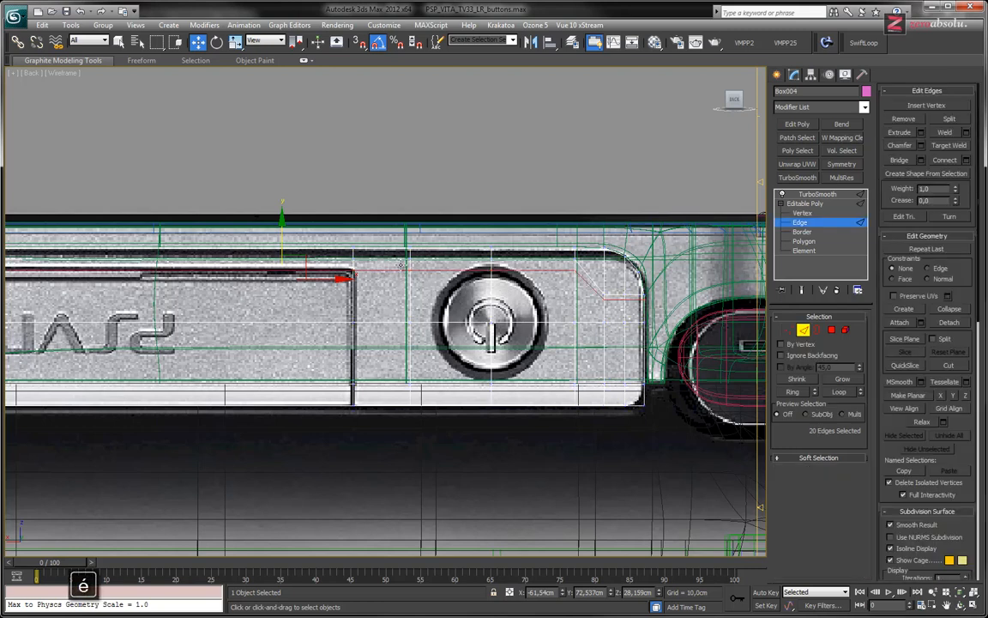
pyautogui.moveTo(440, 280); pyautogui.dragTo(442, 283)
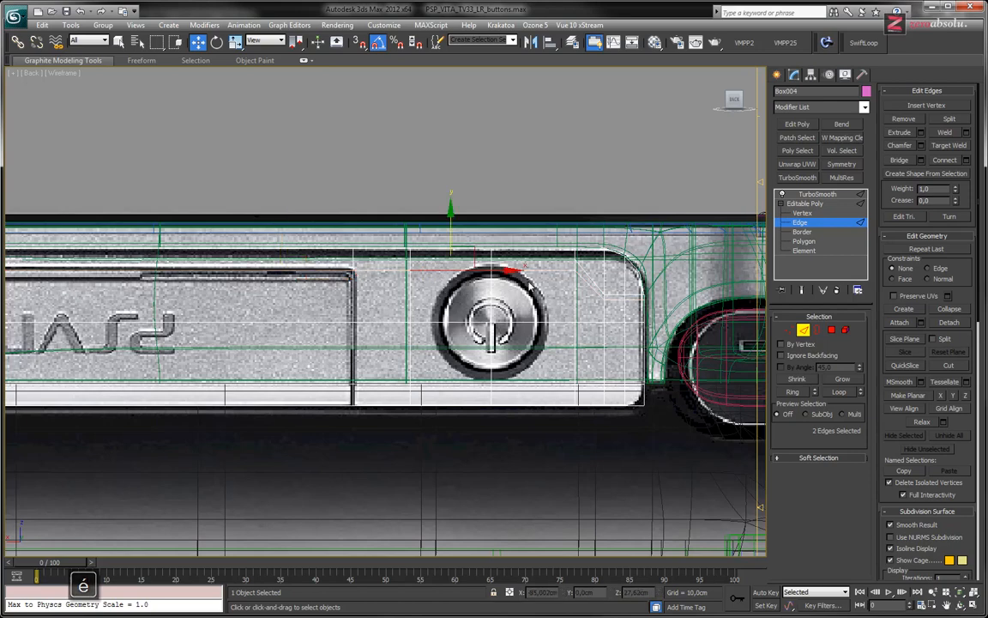
pyautogui.scroll(5, 567, 294)
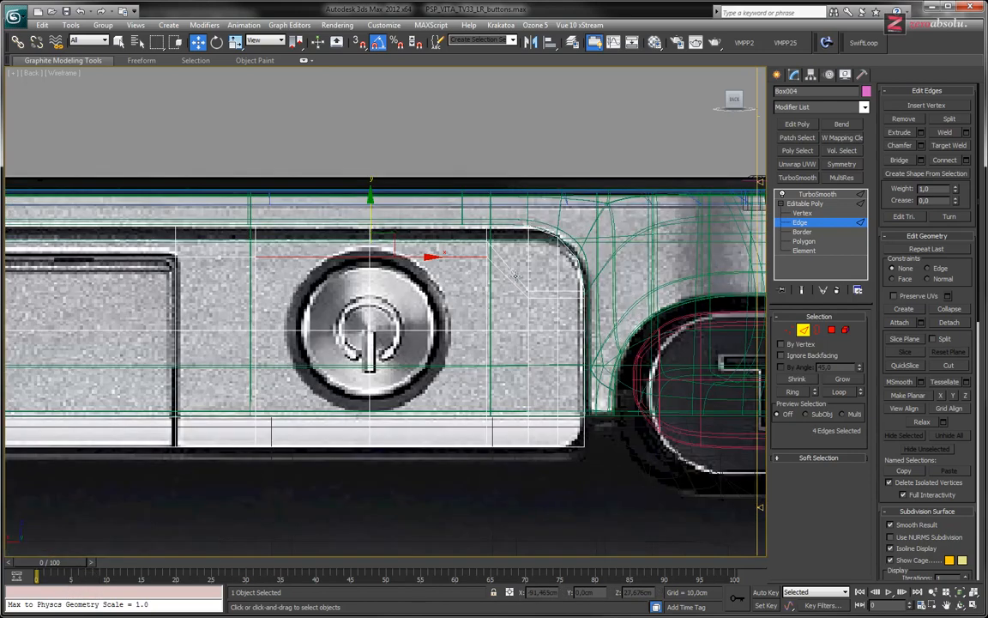
pyautogui.keyDown('ctrl'); pyautogui.moveTo(495, 260); pyautogui.dragTo(496, 293); pyautogui.keyUp('ctrl')
pyautogui.keyDown('ctrl'); pyautogui.moveTo(574, 314); pyautogui.dragTo(625, 343); pyautogui.keyUp('ctrl')
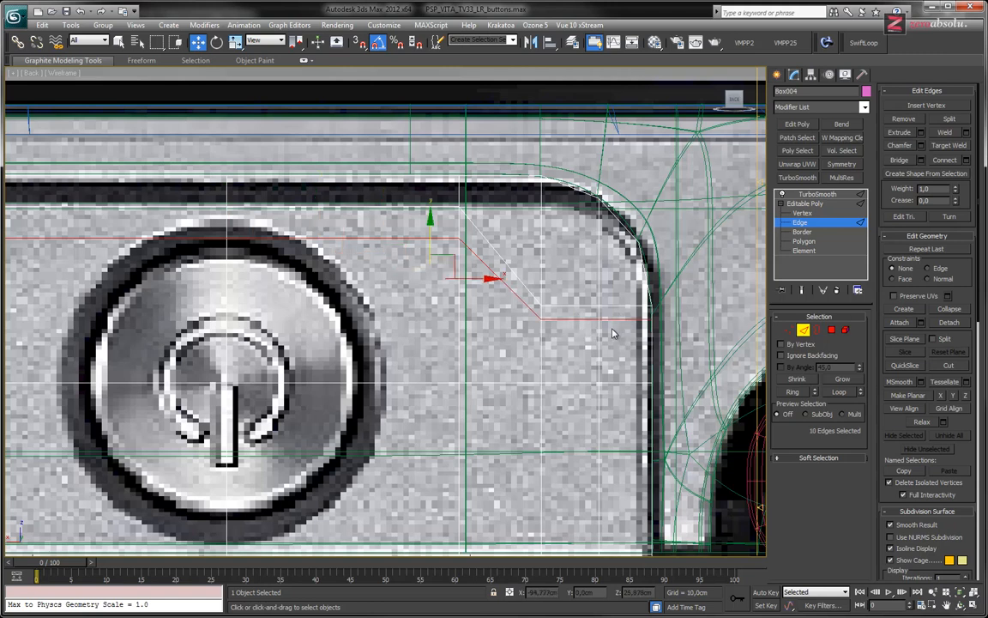
pyautogui.hotkey('alt', 'q')
pyautogui.click(798, 222)
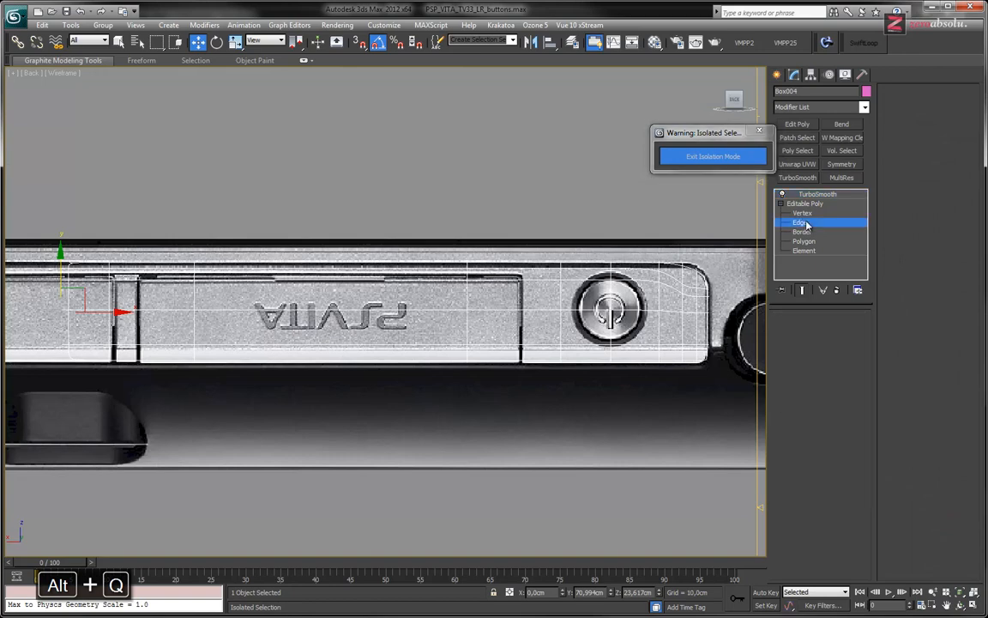
pyautogui.keyDown('alt'); pyautogui.moveTo(549, 266); pyautogui.dragTo(577, 325, button='middle'); pyautogui.keyUp('alt')
pyautogui.moveTo(695, 283); pyautogui.dragTo(515, 296, button='middle')
pyautogui.scroll(8, 517, 297)
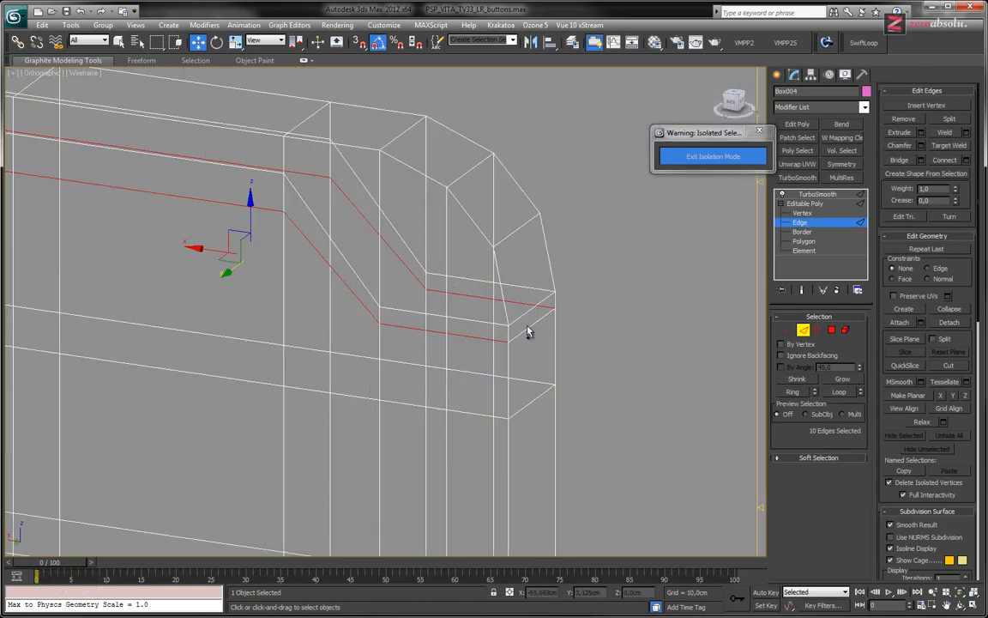
pyautogui.keyDown('ctrl'); pyautogui.click(528, 327); pyautogui.keyUp('ctrl')
pyautogui.scroll(-5, 553, 264)
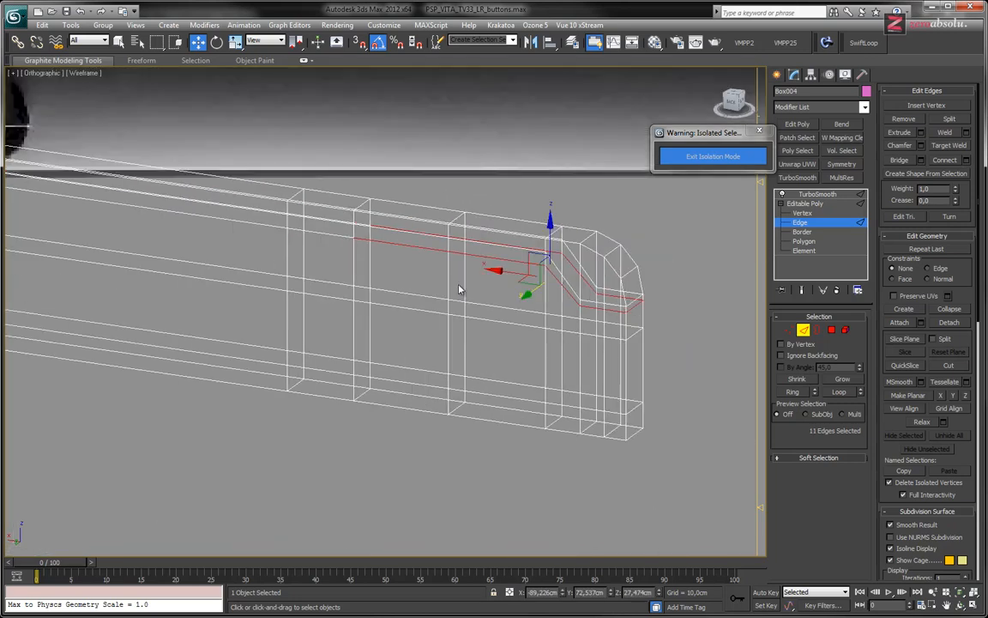
pyautogui.hotkey('ctrl', 'BackSpace')
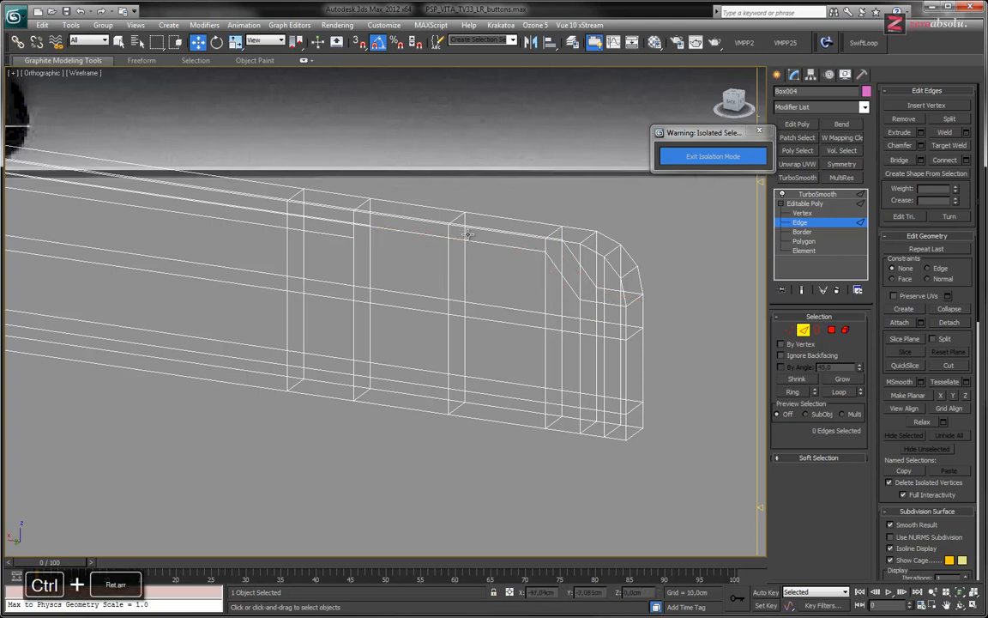
# - Set the viewport to the Back view and frame the cover box over the reference photo
pyautogui.click(42, 73)
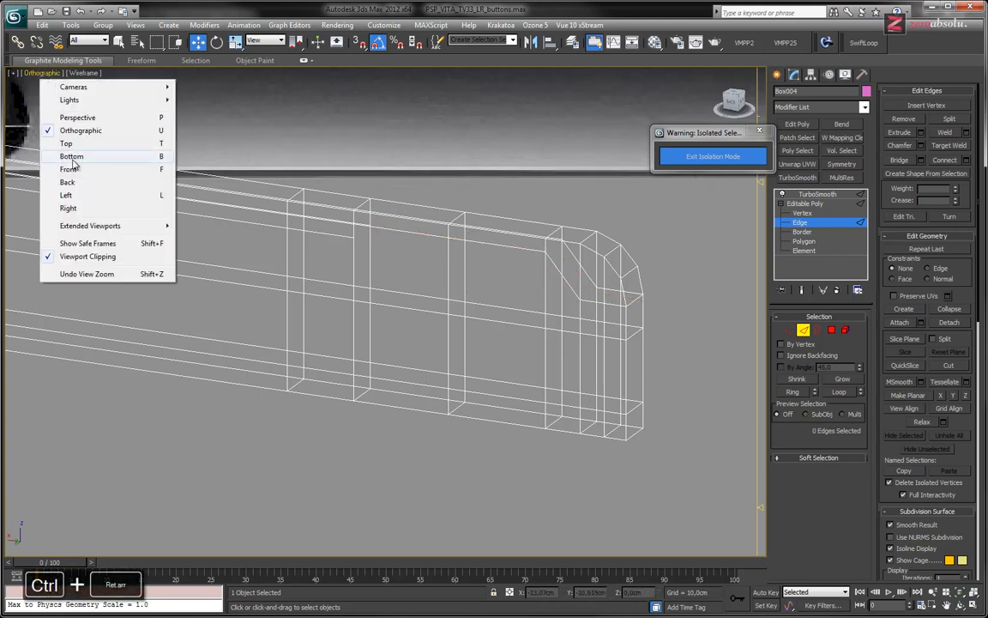
pyautogui.click(73, 183)
pyautogui.scroll(5, 527, 296)
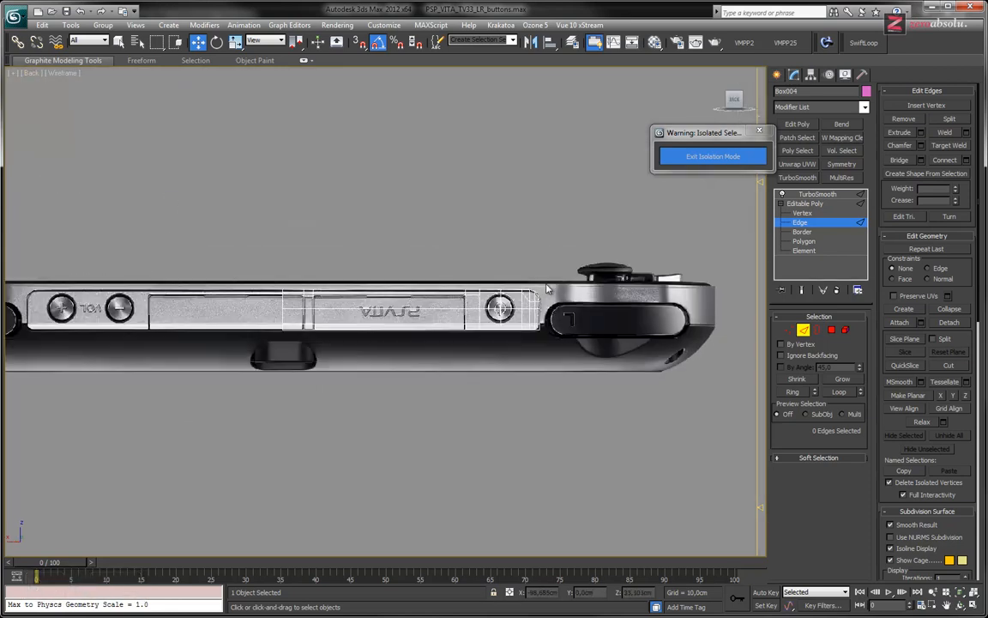
pyautogui.press('b')
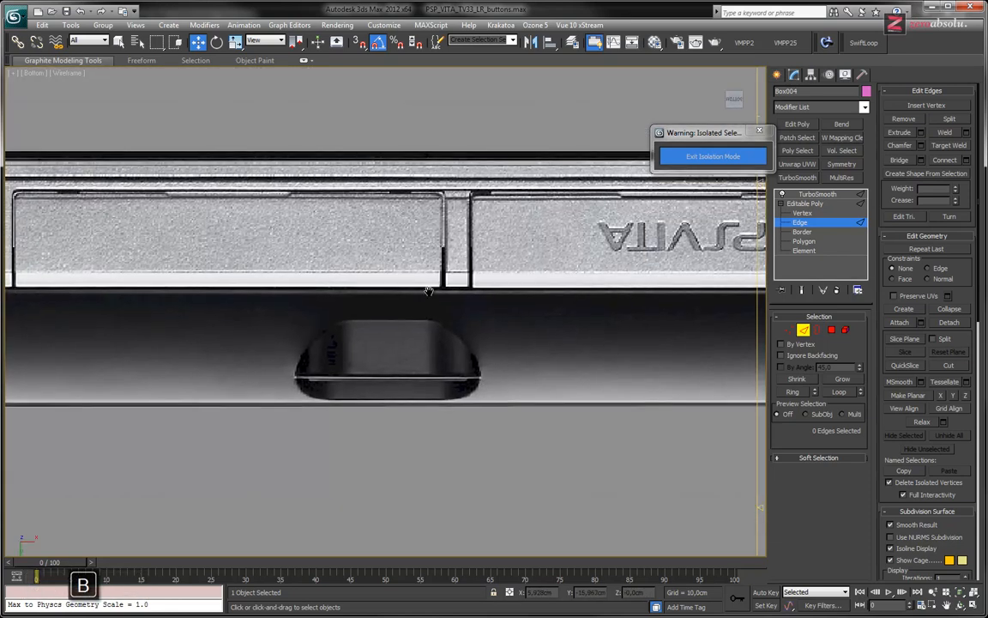
pyautogui.scroll(3, 194, 204)
pyautogui.click(34, 73)
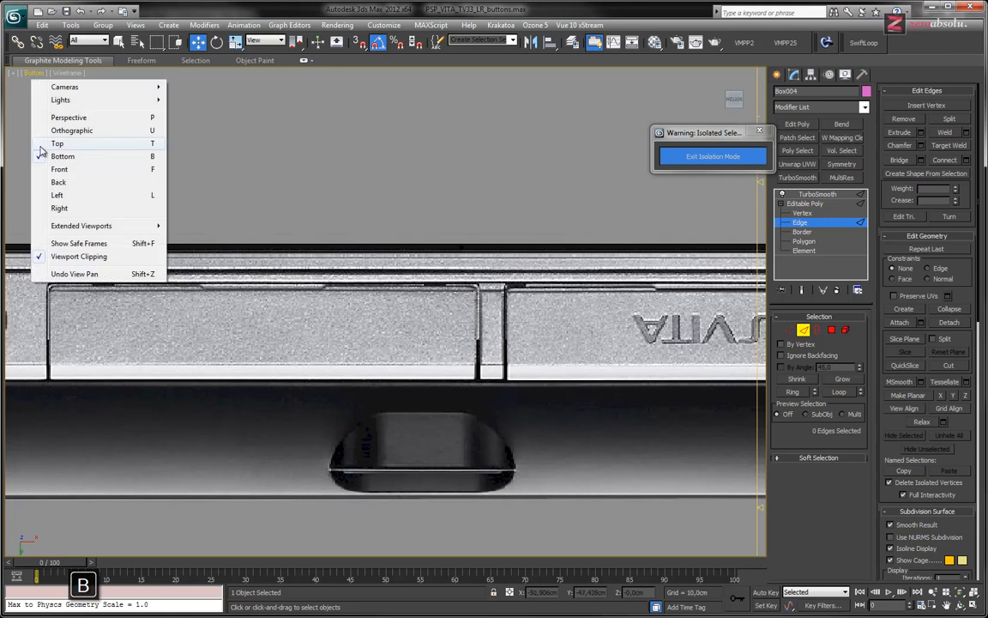
pyautogui.click(53, 182)
pyautogui.scroll(-4, 313, 418)
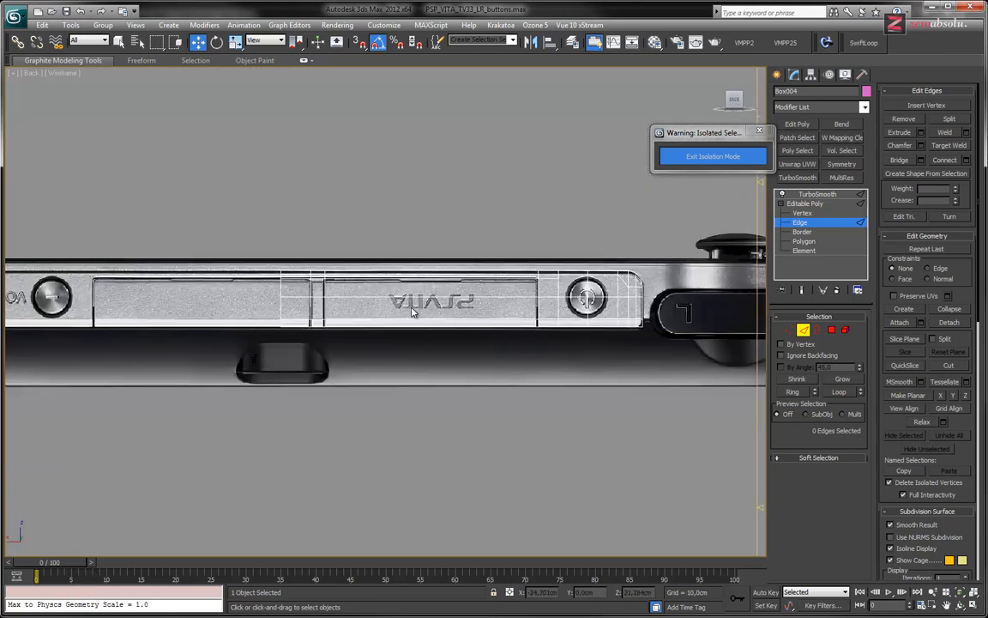
# - Compare the box's trimmed loops with the PS VITA flap and power button in shaded and wireframe display
pyautogui.press('F3')
pyautogui.moveTo(512, 299); pyautogui.dragTo(464, 298, button='middle')
pyautogui.scroll(3, 466, 298)
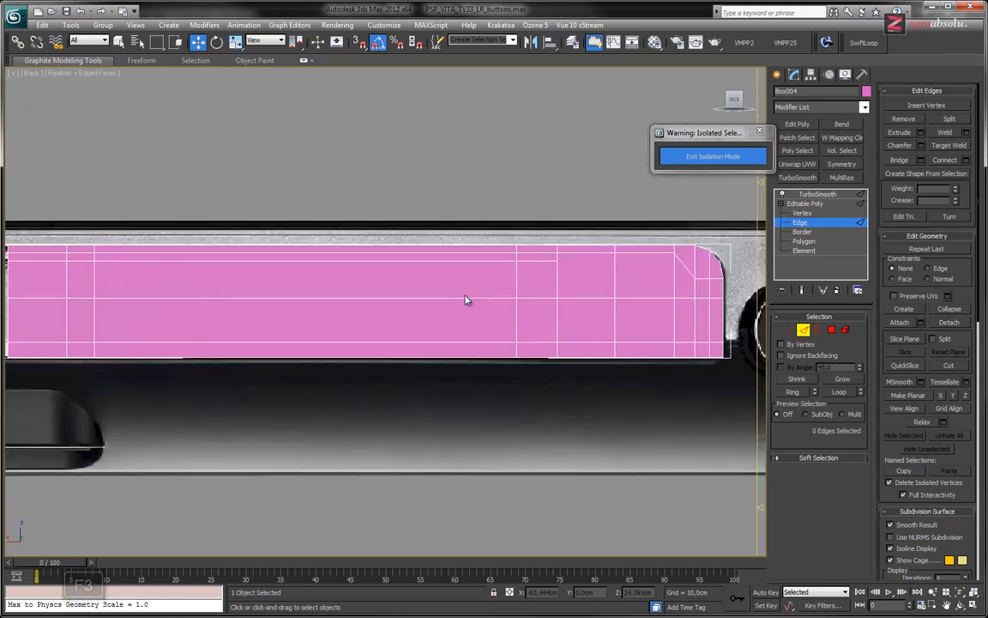
pyautogui.press('F3')
pyautogui.press('F3')
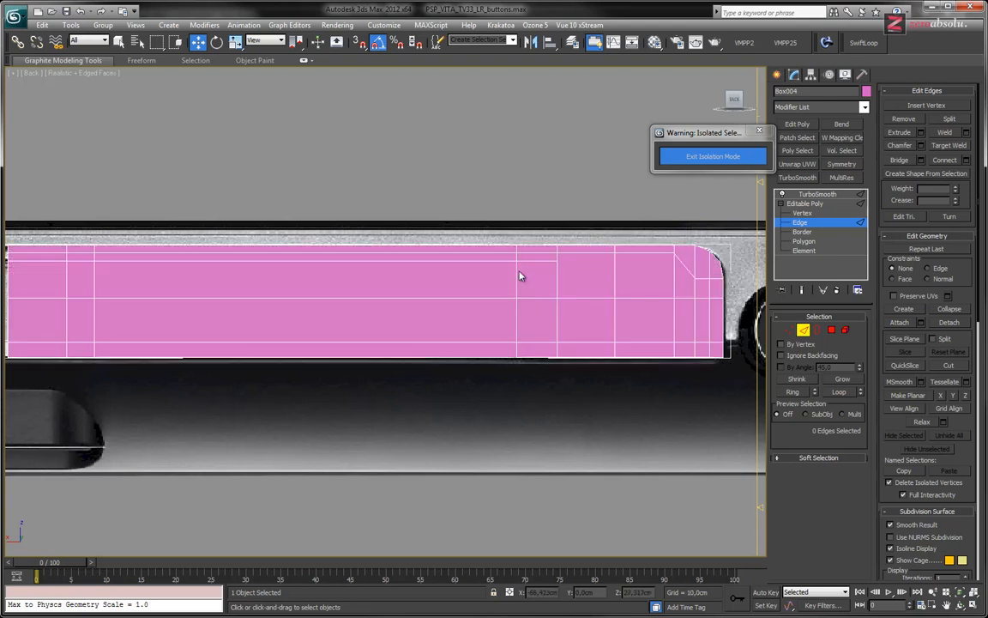
pyautogui.press('F3')
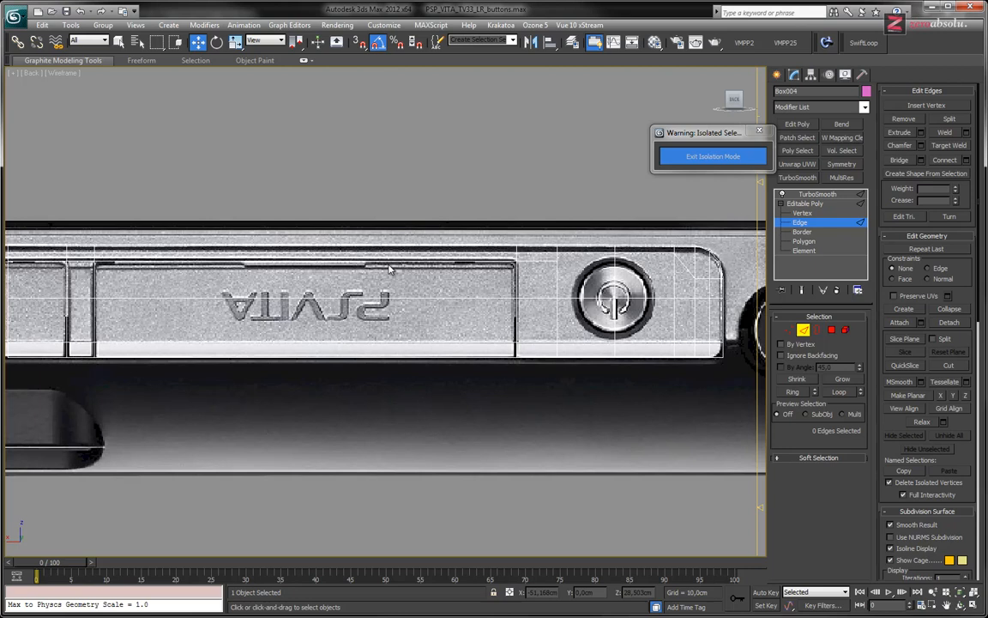
pyautogui.scroll(-3, 324, 314)
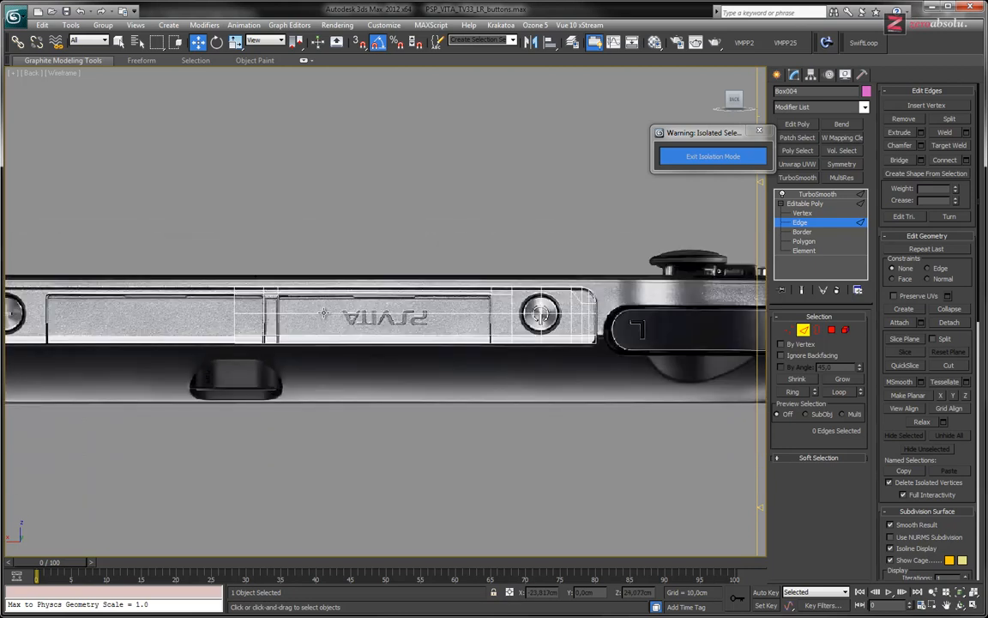
pyautogui.moveTo(324, 316); pyautogui.dragTo(384, 329, button='middle')
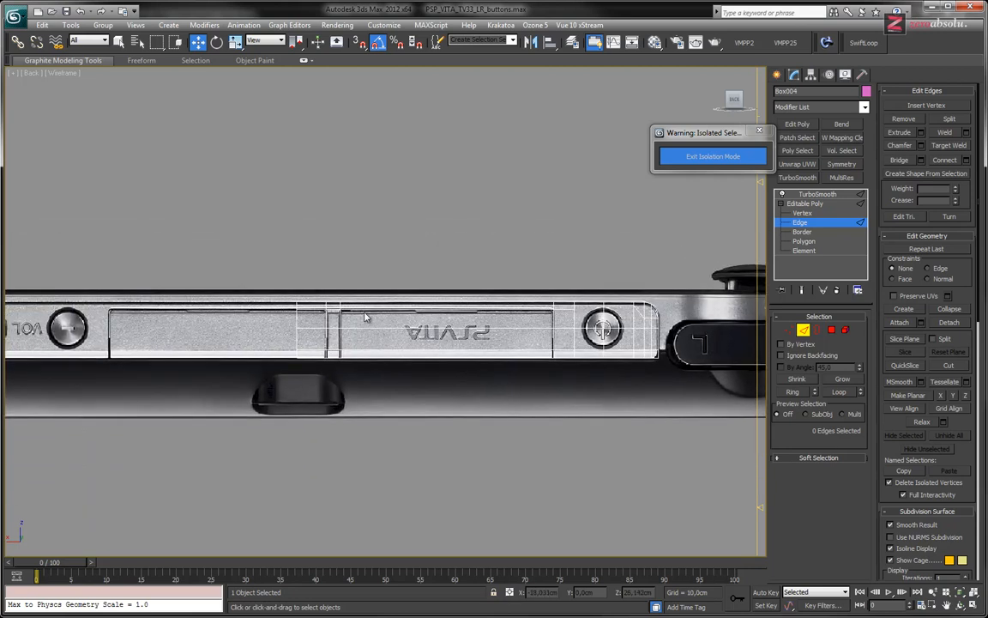
# - Add a Symmetry modifier on the X axis between the Editable Poly and TurboSmooth, and check the mirrored end around the volume buttons
pyautogui.click(806, 204)
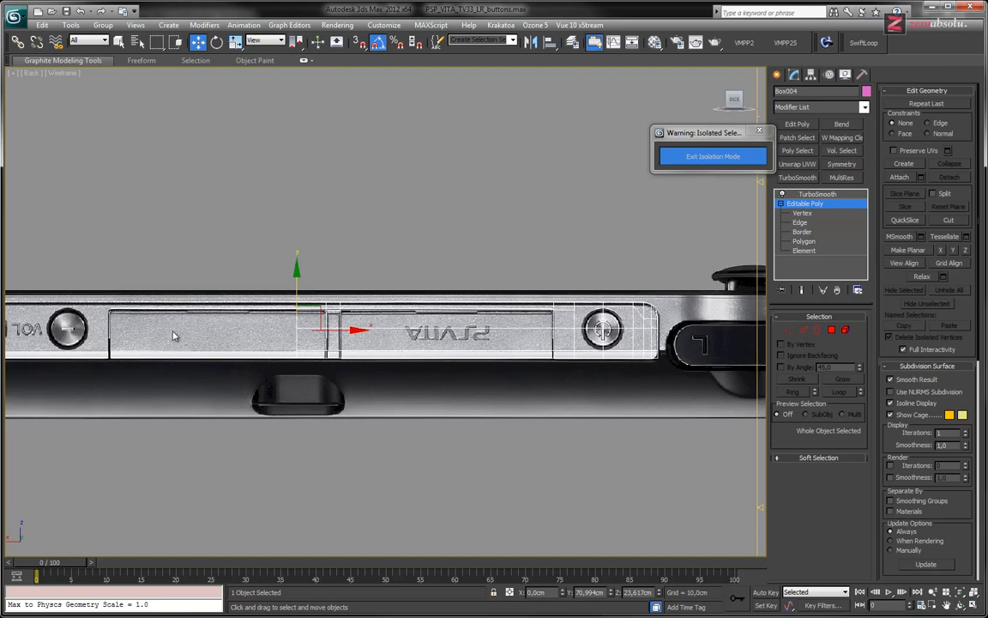
pyautogui.click(864, 107)
pyautogui.scroll(-5, 821, 463)
pyautogui.scroll(-14, 821, 463)
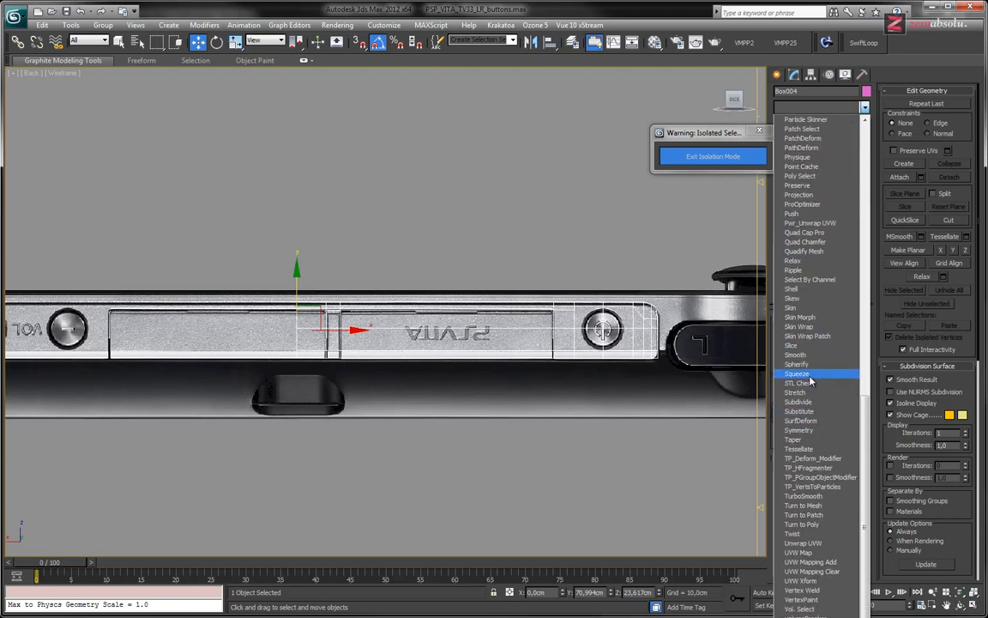
pyautogui.click(805, 430)
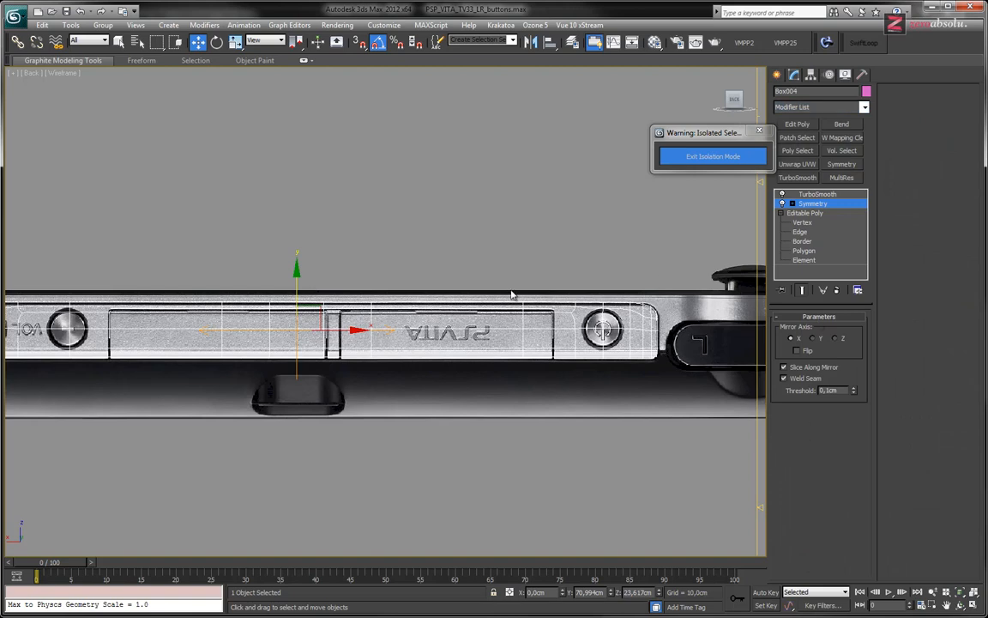
pyautogui.moveTo(315, 328); pyautogui.dragTo(417, 309, button='middle')
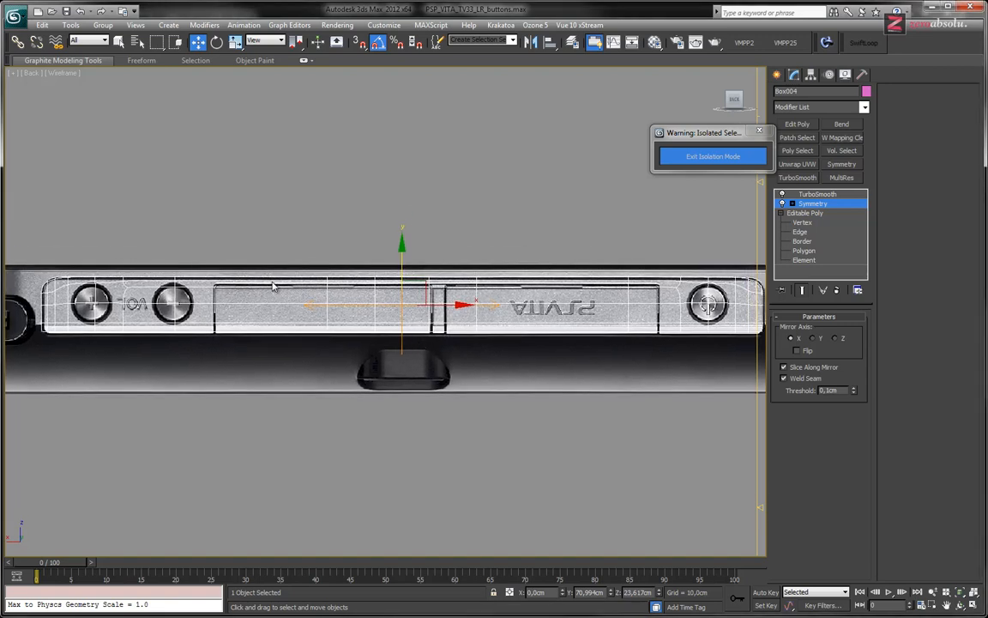
pyautogui.scroll(10, 68, 310)
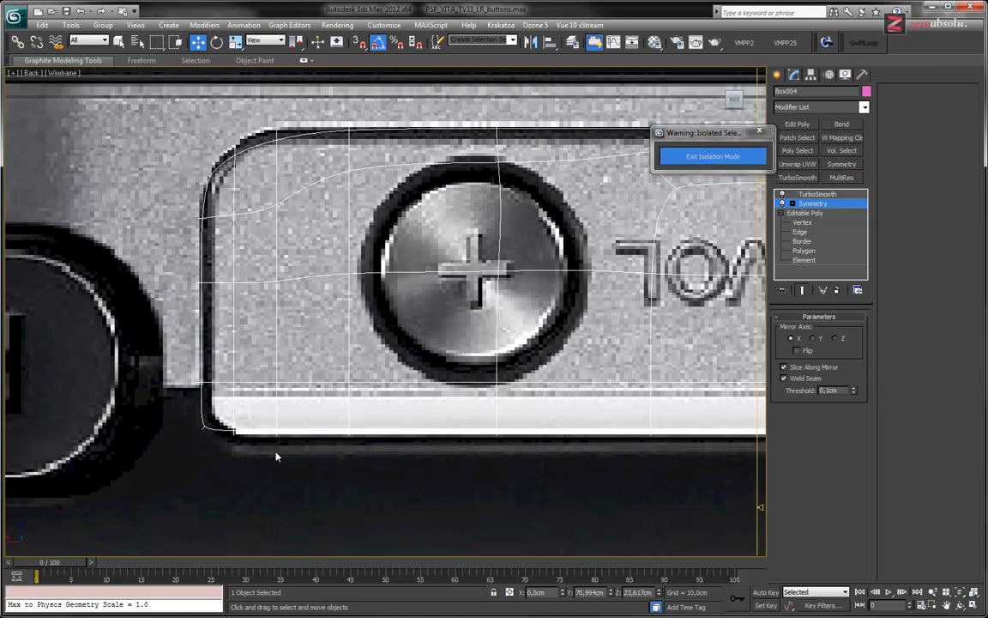
pyautogui.scroll(-6, 236, 431)
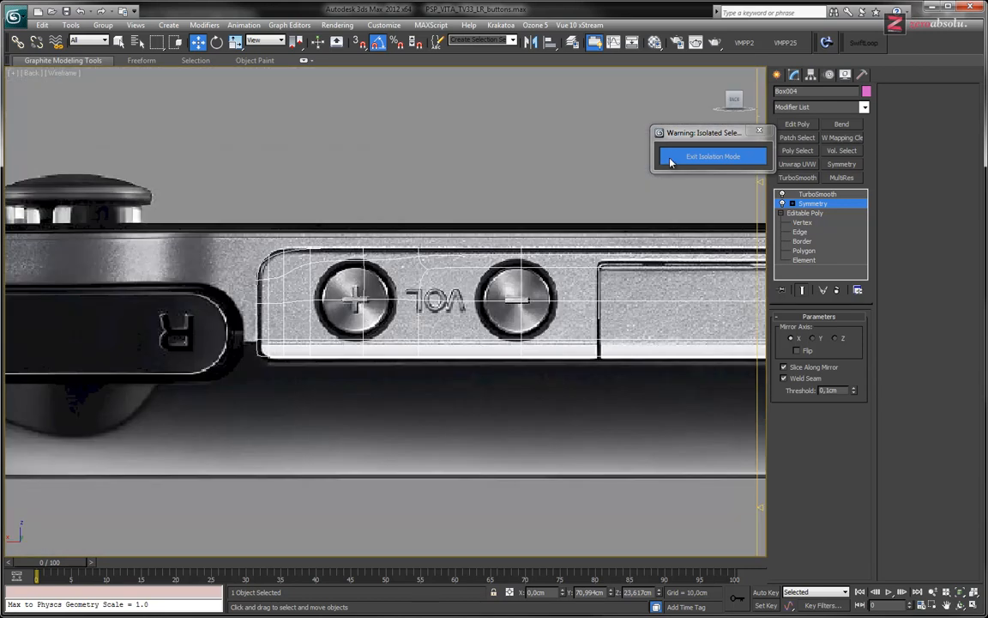
# - Exit isolation and check the shaded cover's lower edge against the surrounding housing
pyautogui.click(672, 157)
pyautogui.press('F3')
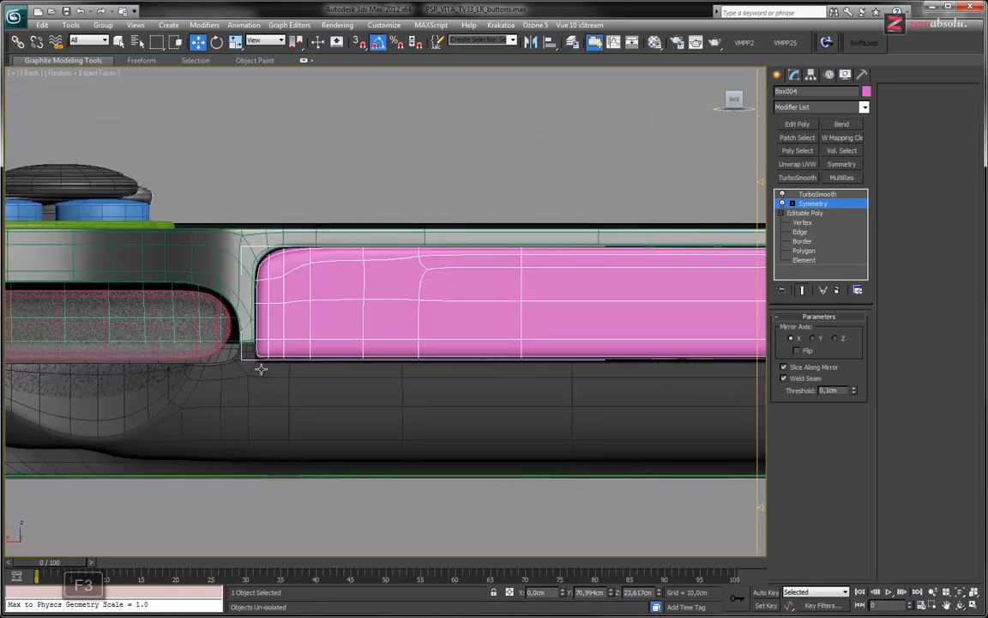
pyautogui.scroll(4, 267, 359)
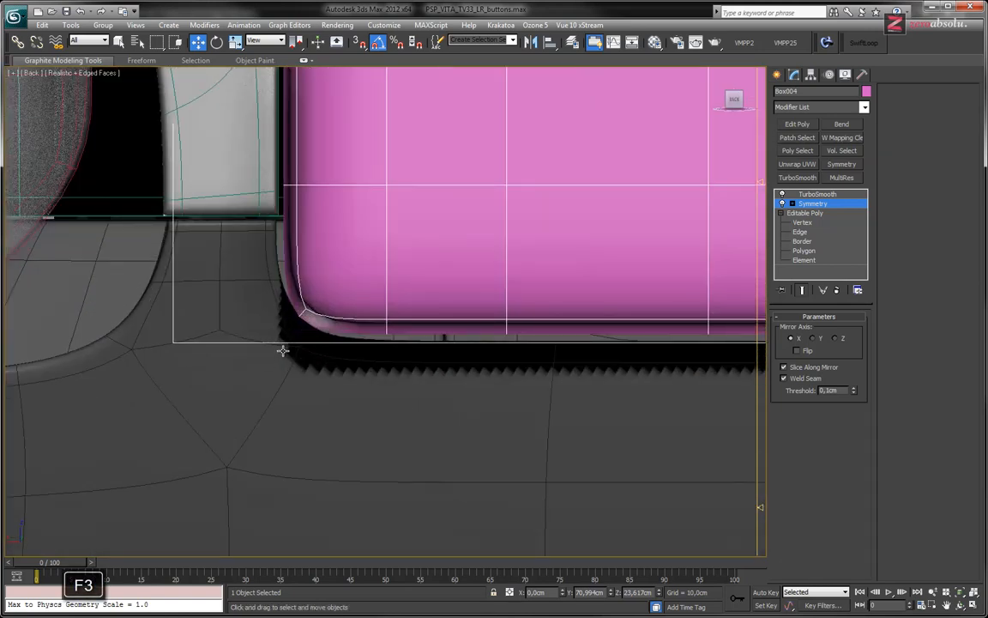
pyautogui.scroll(-3, 282, 349)
pyautogui.moveTo(318, 322); pyautogui.dragTo(223, 342, button='middle')
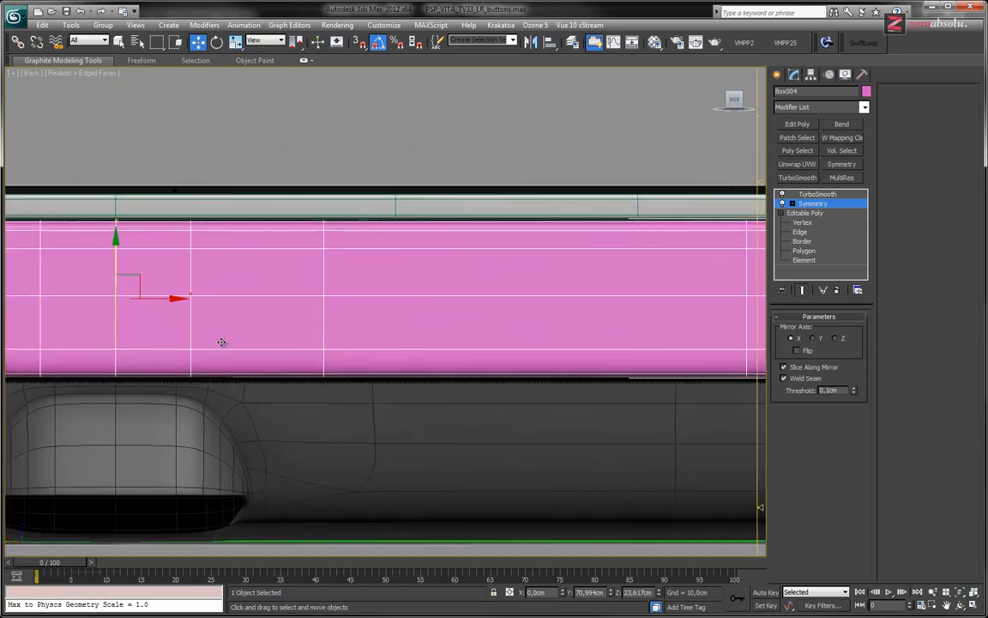
pyautogui.moveTo(505, 335); pyautogui.dragTo(338, 343, button='middle')
# - Examine the gap between the cover's rounded upper corner and the housing opening, in shaded display and against the photo
pyautogui.scroll(4, 399, 274)
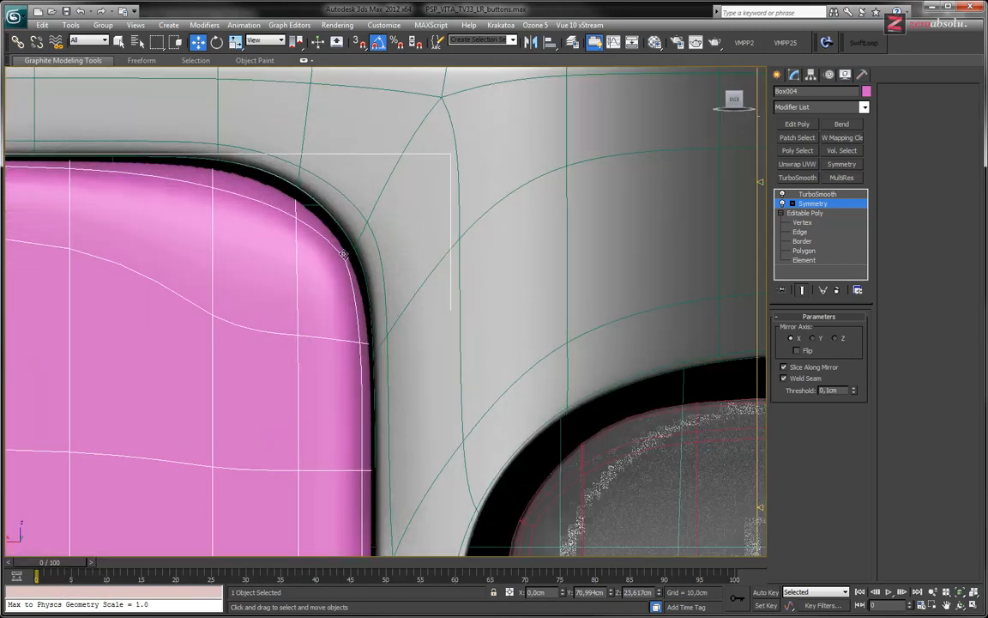
pyautogui.scroll(4, 428, 270)
pyautogui.press('F3')
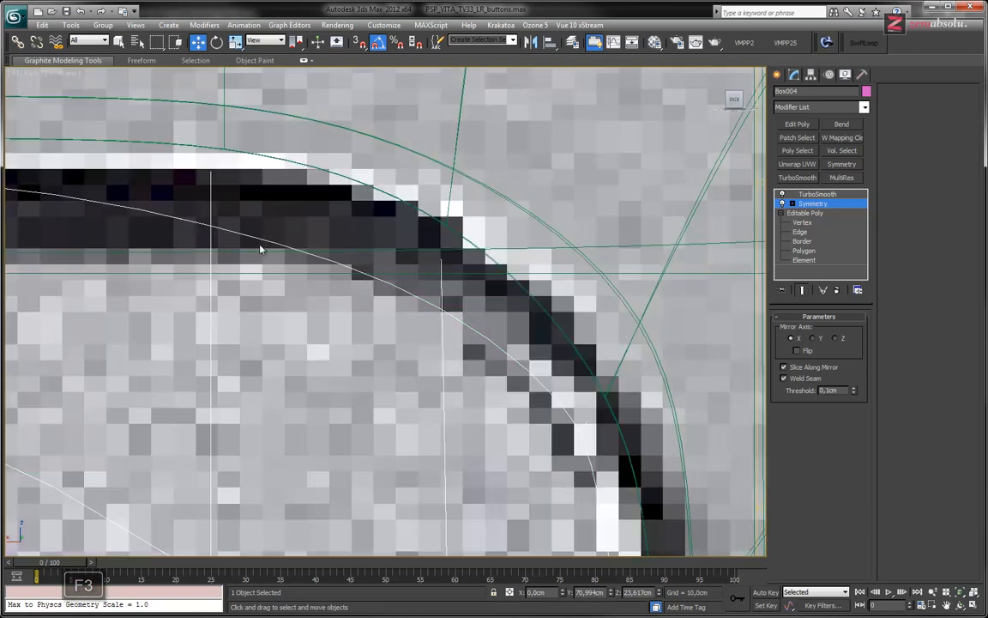
pyautogui.scroll(-4, 296, 258)
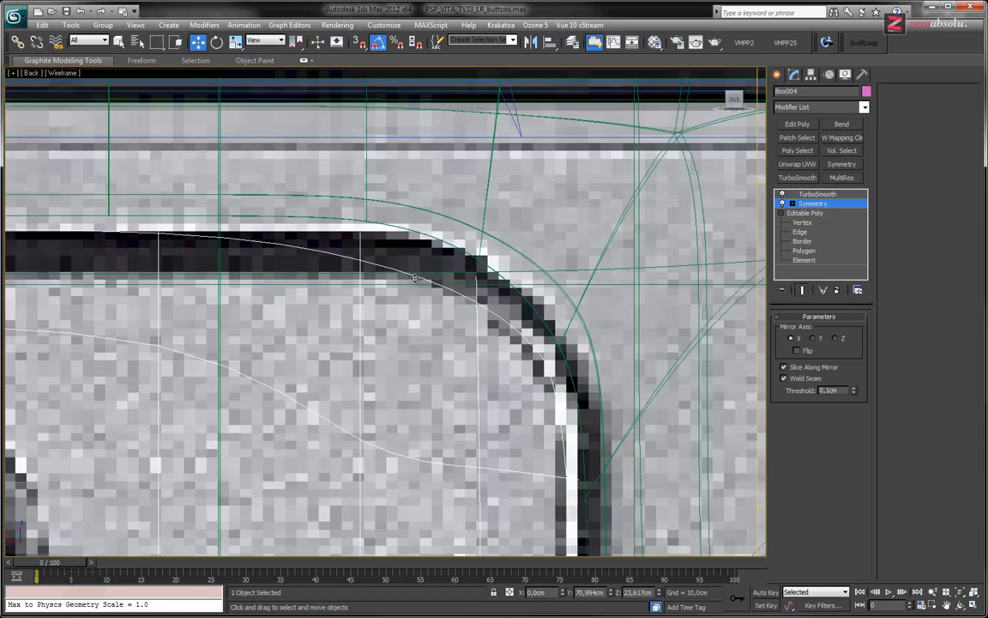
pyautogui.press('F3')
pyautogui.press('F3')
pyautogui.scroll(6, 466, 273)
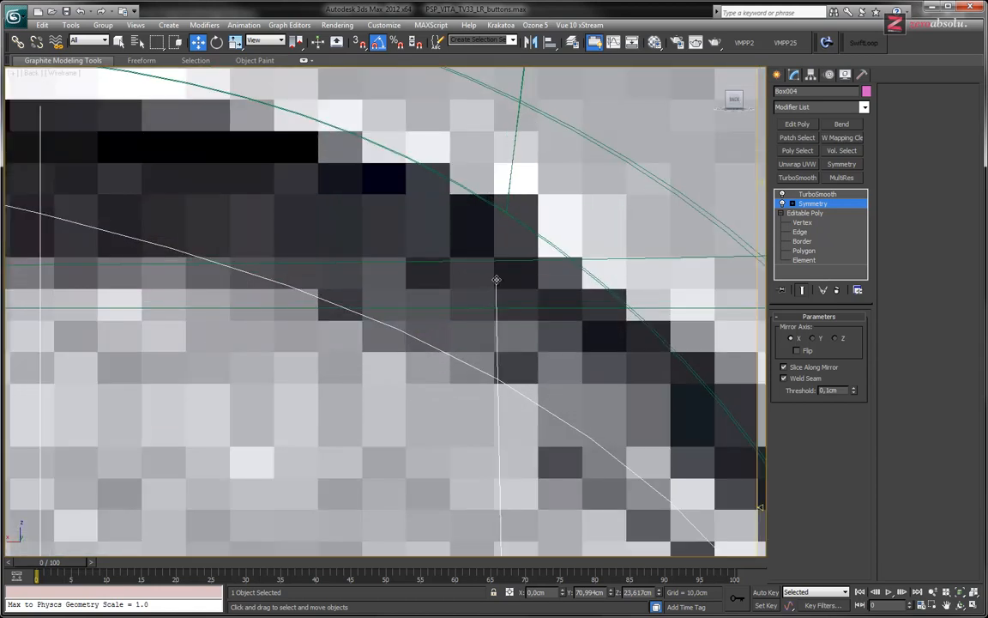
pyautogui.moveTo(216, 201); pyautogui.dragTo(256, 298, button='middle')
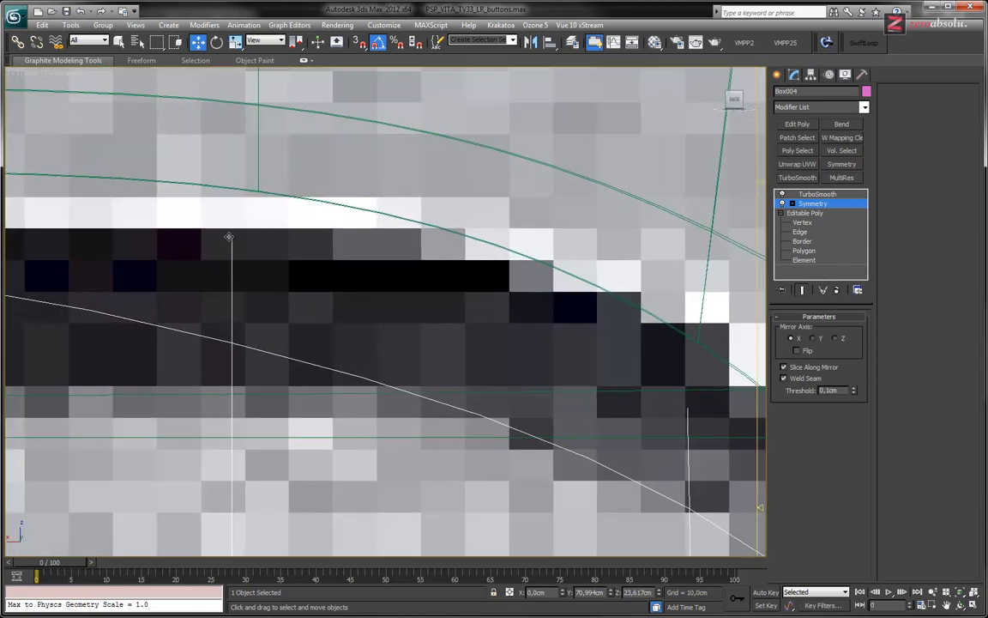
pyautogui.scroll(-5, 463, 293)
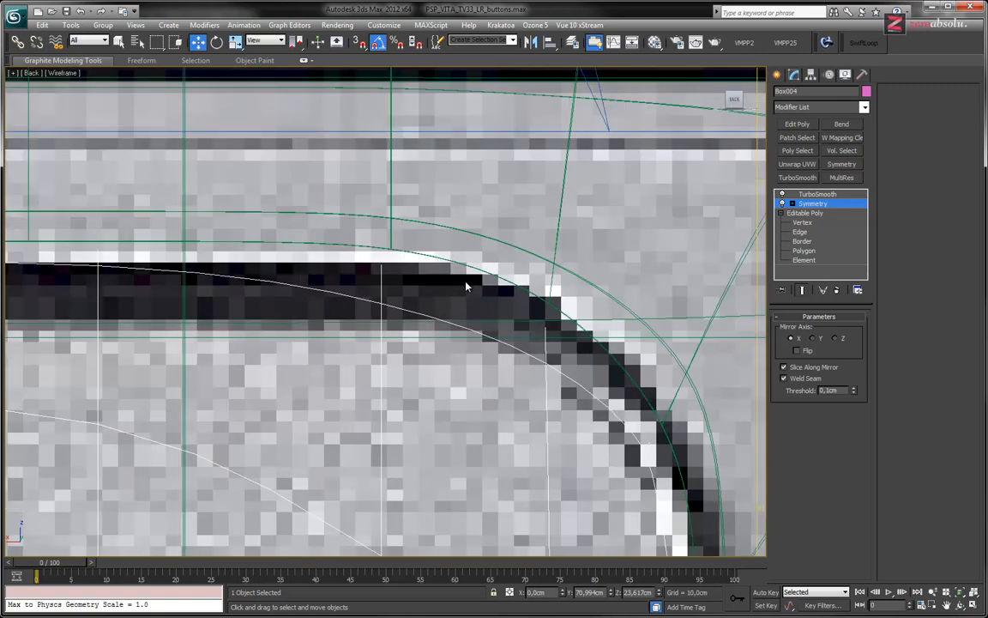
# - Raise the vertices midway around the cover's rounded upper corner toward the opening's edge, with the smoothed end result shown
pyautogui.click(817, 223)
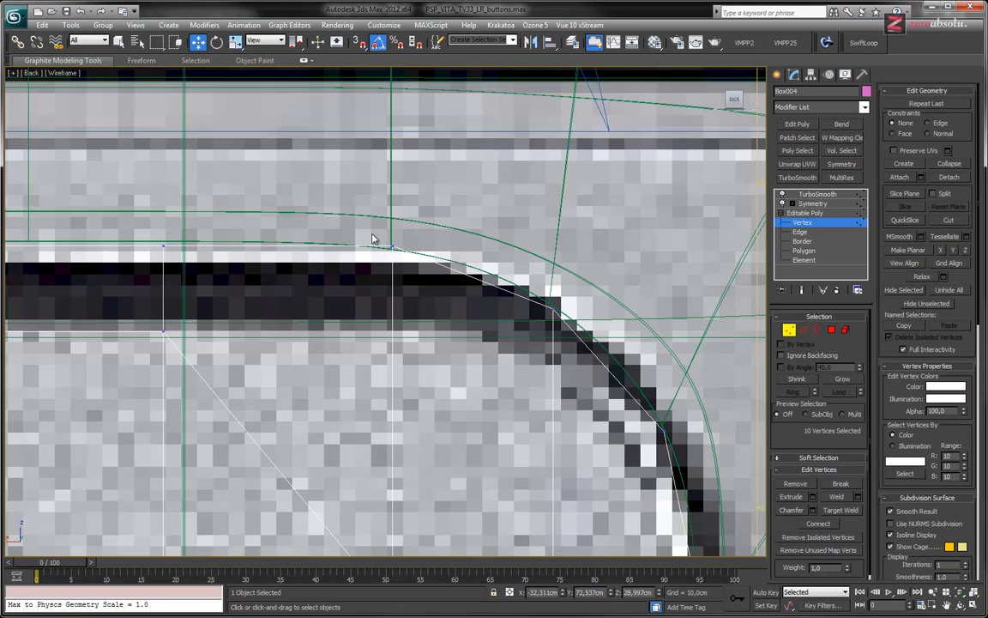
pyautogui.moveTo(373, 222); pyautogui.dragTo(428, 292)
pyautogui.moveTo(526, 297); pyautogui.dragTo(586, 343)
pyautogui.moveTo(553, 261); pyautogui.dragTo(554, 249)
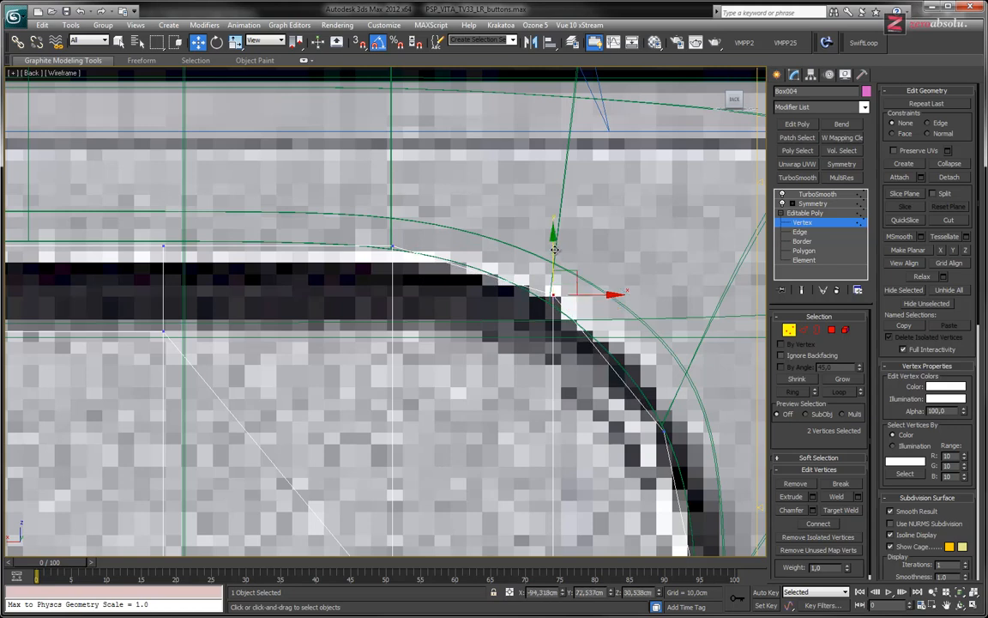
pyautogui.click(802, 291)
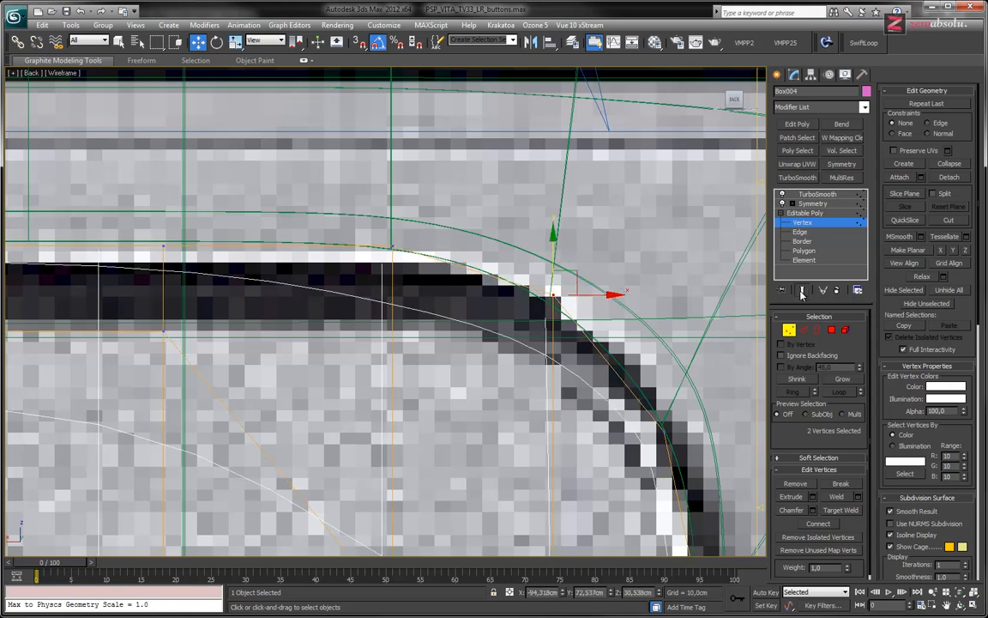
pyautogui.moveTo(551, 249); pyautogui.dragTo(551, 239)
pyautogui.moveTo(551, 233); pyautogui.dragTo(552, 215)
# - Raise the vertices where the rounded upper corner meets the cover's straight upper edge slightly
pyautogui.moveTo(439, 266); pyautogui.dragTo(439, 267)
pyautogui.moveTo(391, 194); pyautogui.dragTo(391, 188)
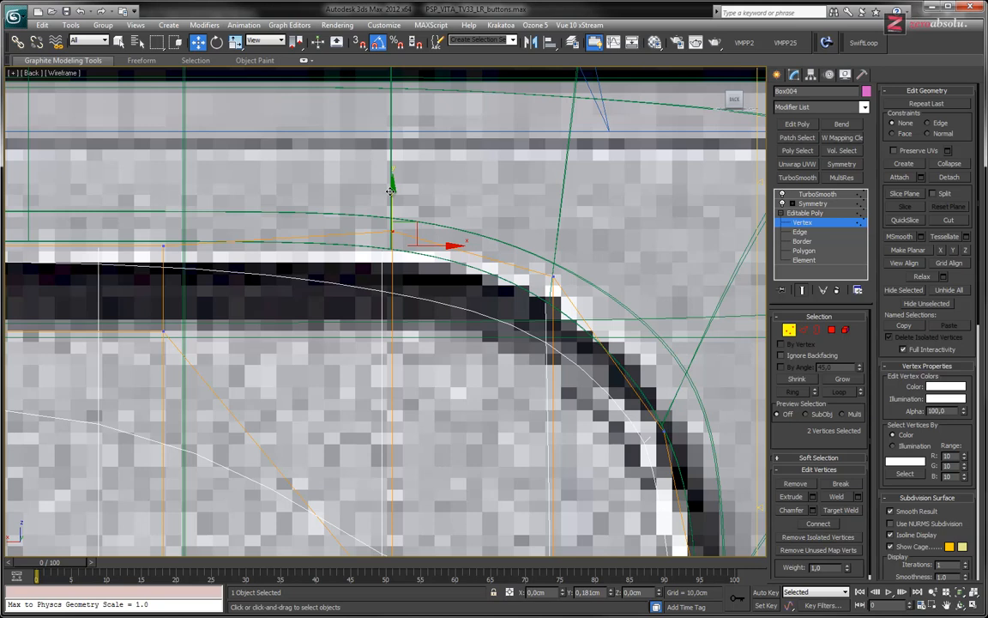
pyautogui.moveTo(390, 191); pyautogui.dragTo(393, 192)
# - Move the column of vertices between the power button and the rounded corner about 1 cm toward the cover's outer end
pyautogui.scroll(-8, 470, 232)
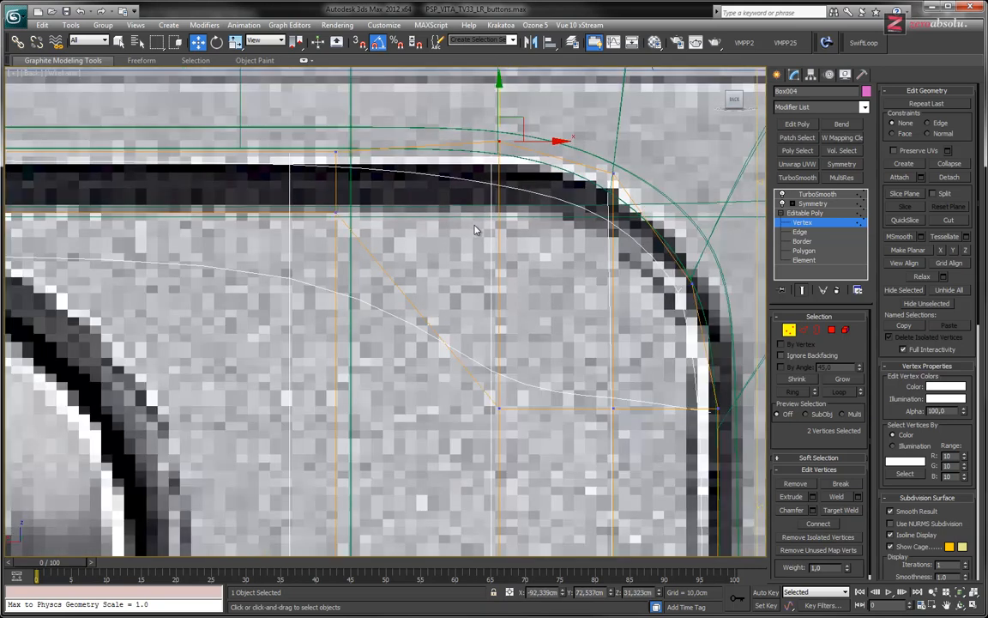
pyautogui.scroll(6, 443, 255)
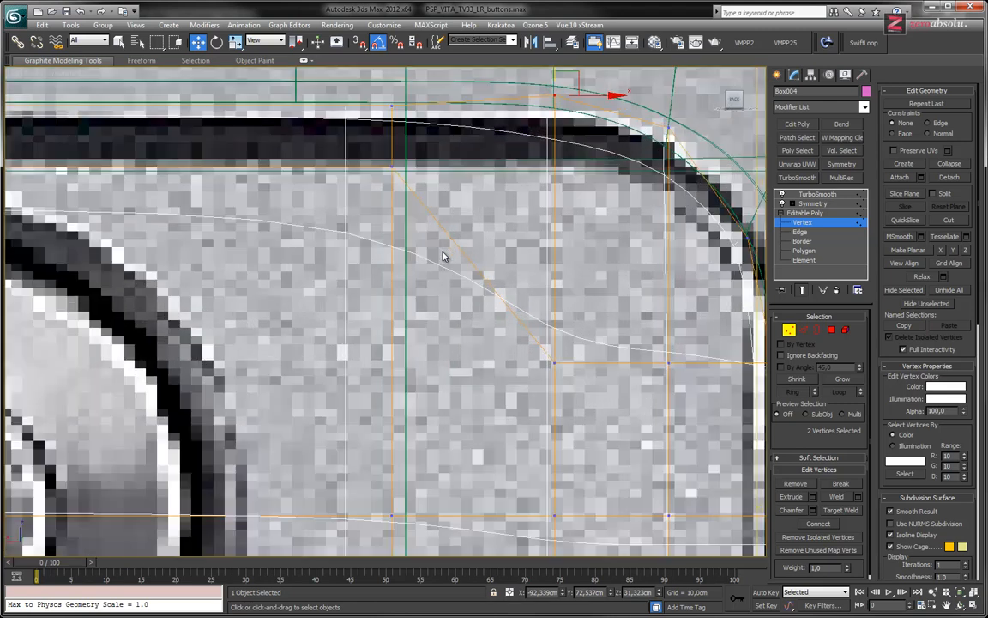
pyautogui.moveTo(449, 254); pyautogui.dragTo(385, 268, button='middle')
pyautogui.scroll(-5, 386, 272)
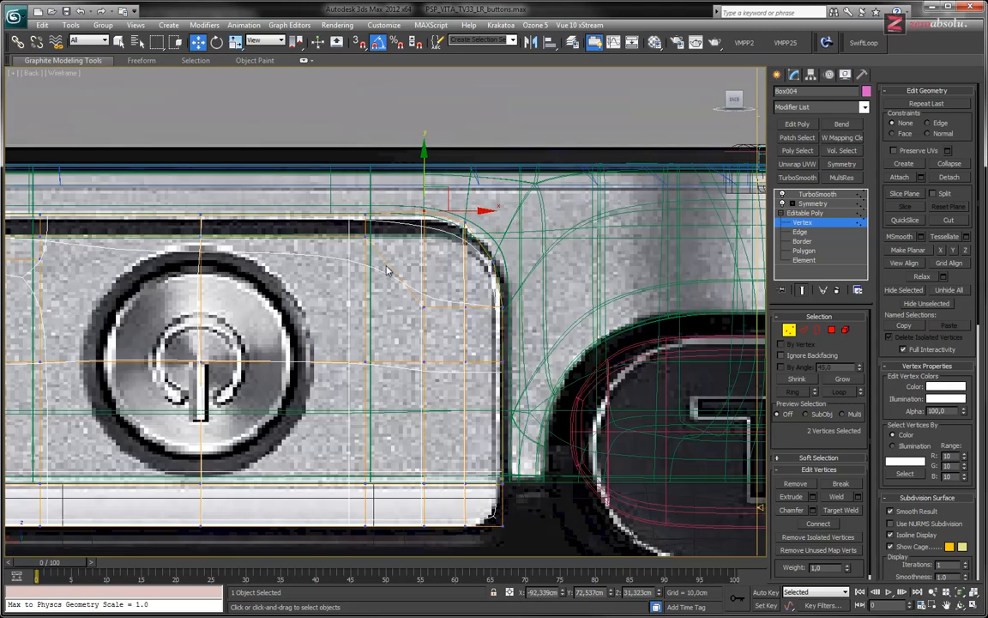
pyautogui.moveTo(384, 556); pyautogui.dragTo(383, 556)
pyautogui.scroll(2, 398, 244)
pyautogui.press('F3')
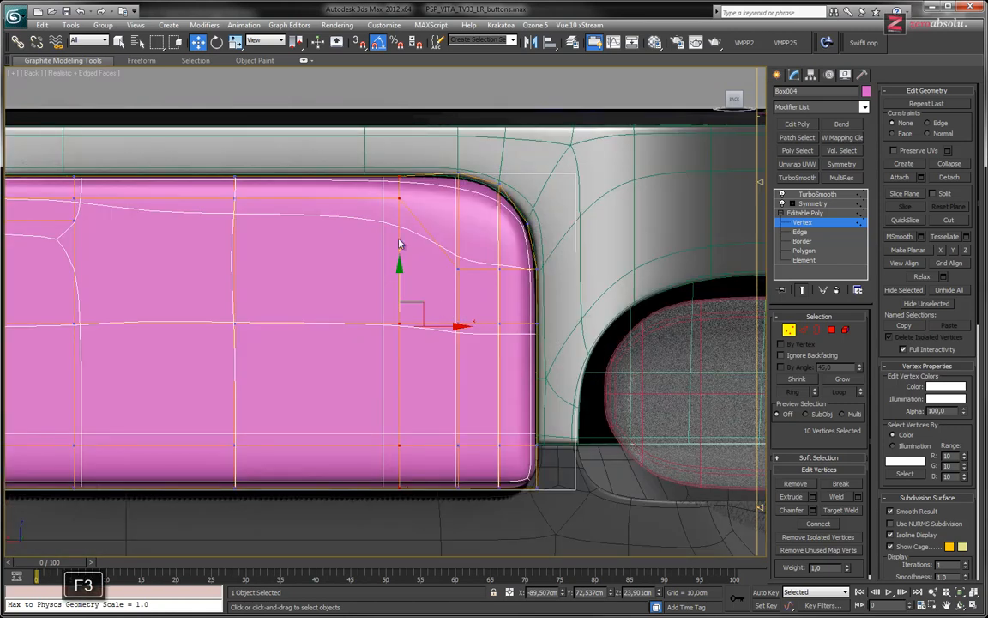
pyautogui.press('F3')
pyautogui.scroll(4, 415, 309)
pyautogui.scroll(2, 410, 313)
pyautogui.scroll(-2, 412, 326)
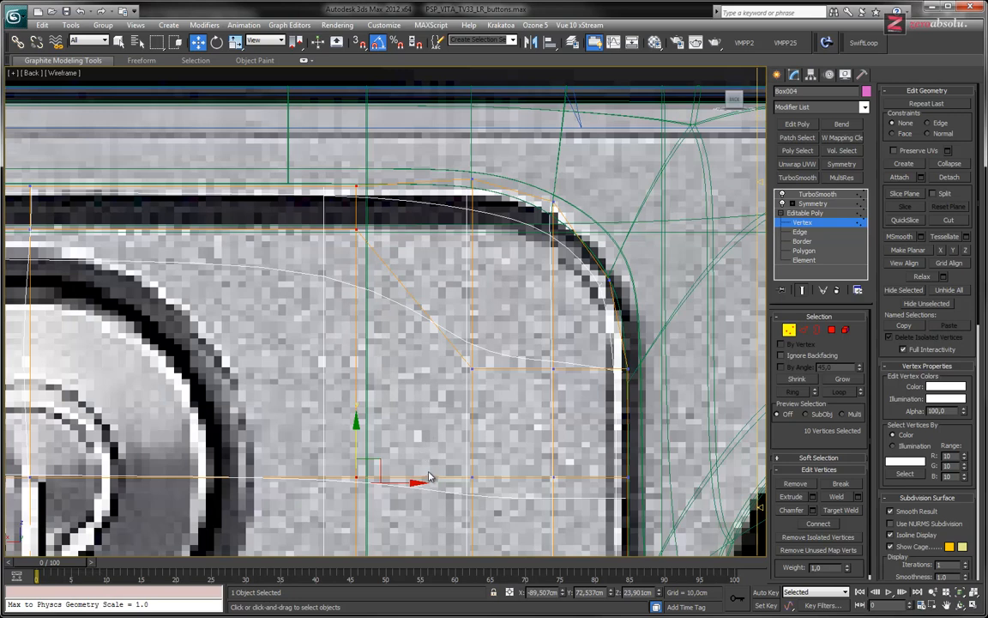
pyautogui.moveTo(409, 483); pyautogui.dragTo(447, 488)
pyautogui.scroll(3, 461, 240)
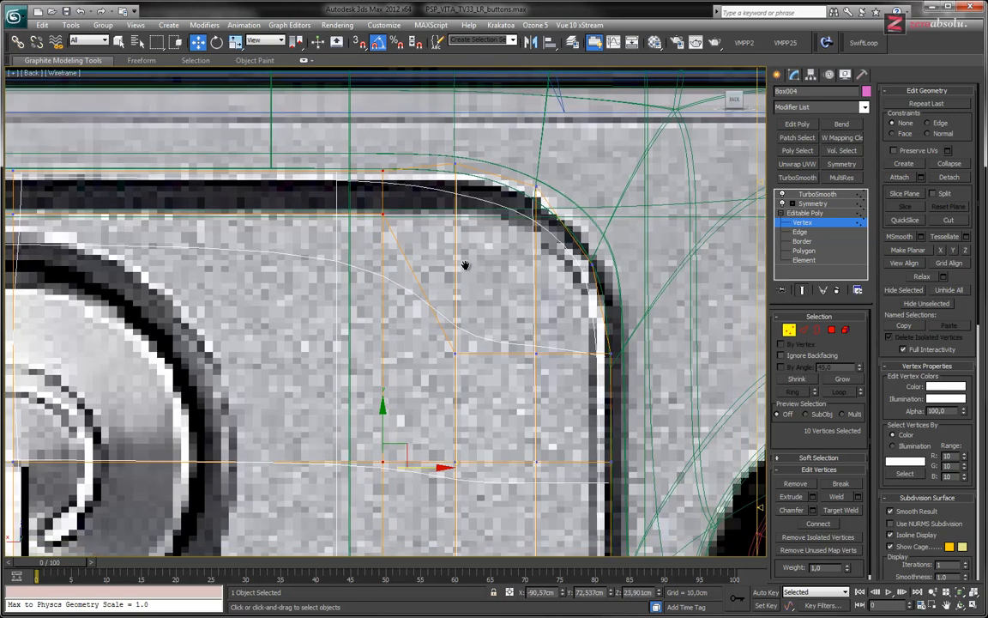
# - Lower the vertices where the cover's straight upper edge meets its rounded upper corner slightly, in line with the straight edge
pyautogui.scroll(3, 461, 211)
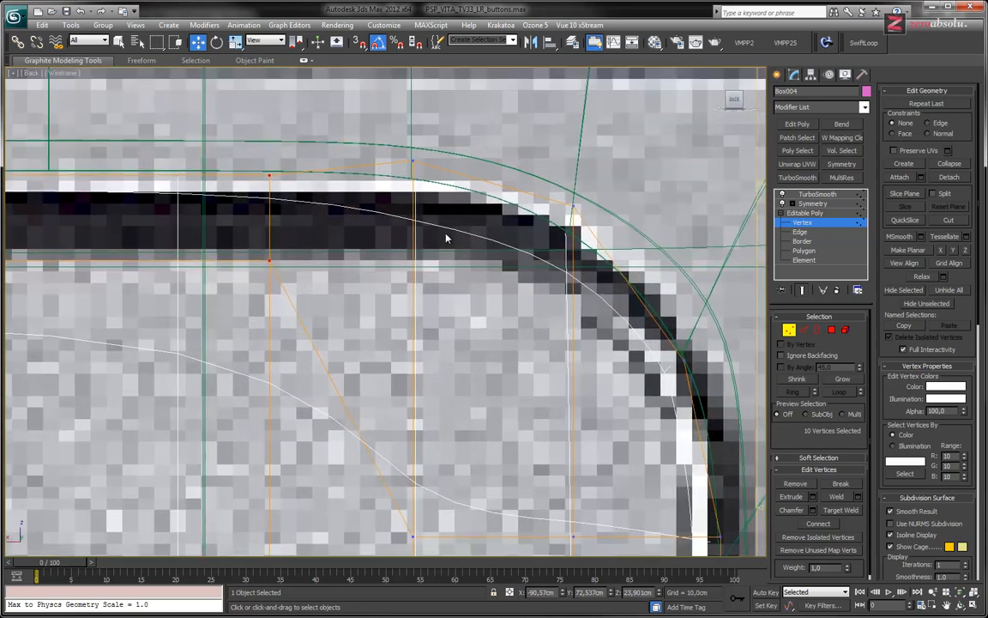
pyautogui.moveTo(376, 125); pyautogui.dragTo(424, 182)
pyautogui.moveTo(413, 117); pyautogui.dragTo(412, 127)
# - Move the vertices midway around the cover's rounded upper corner outward about 0.2 cm and up about 0.16 cm, toward the opening's edge
pyautogui.moveTo(553, 184); pyautogui.dragTo(491, 203, button='middle')
pyautogui.moveTo(539, 315); pyautogui.dragTo(539, 316)
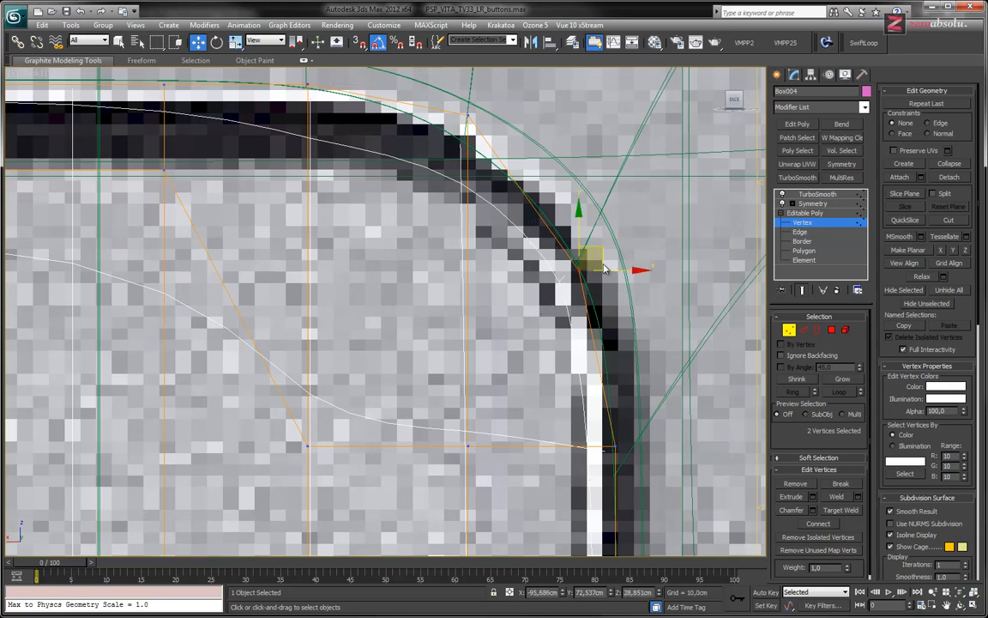
pyautogui.moveTo(600, 249); pyautogui.dragTo(631, 230)
pyautogui.moveTo(500, 158); pyautogui.dragTo(515, 276, button='middle')
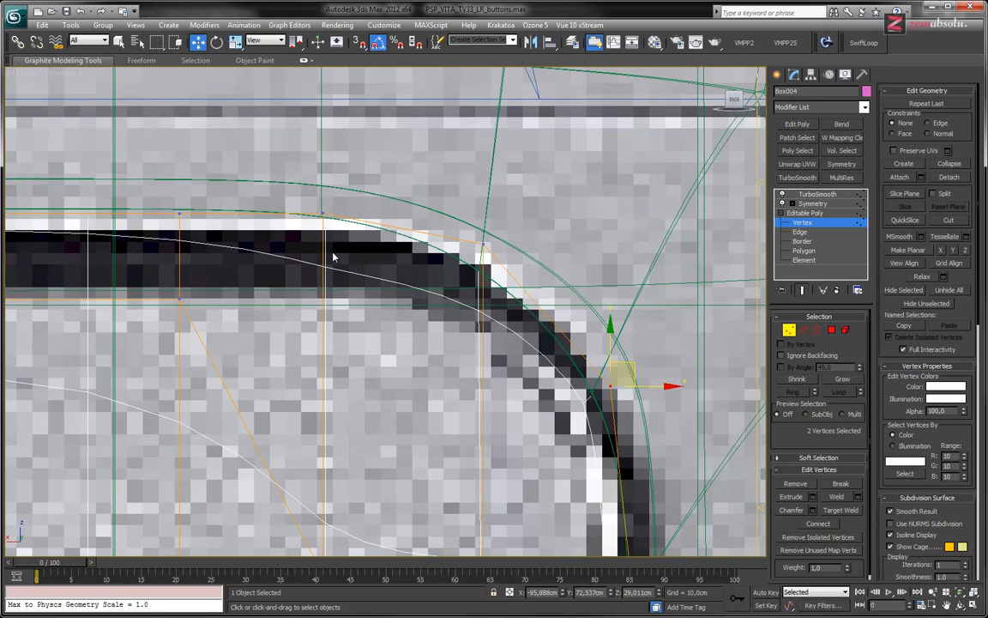
pyautogui.moveTo(334, 256); pyautogui.dragTo(368, 206, button='middle')
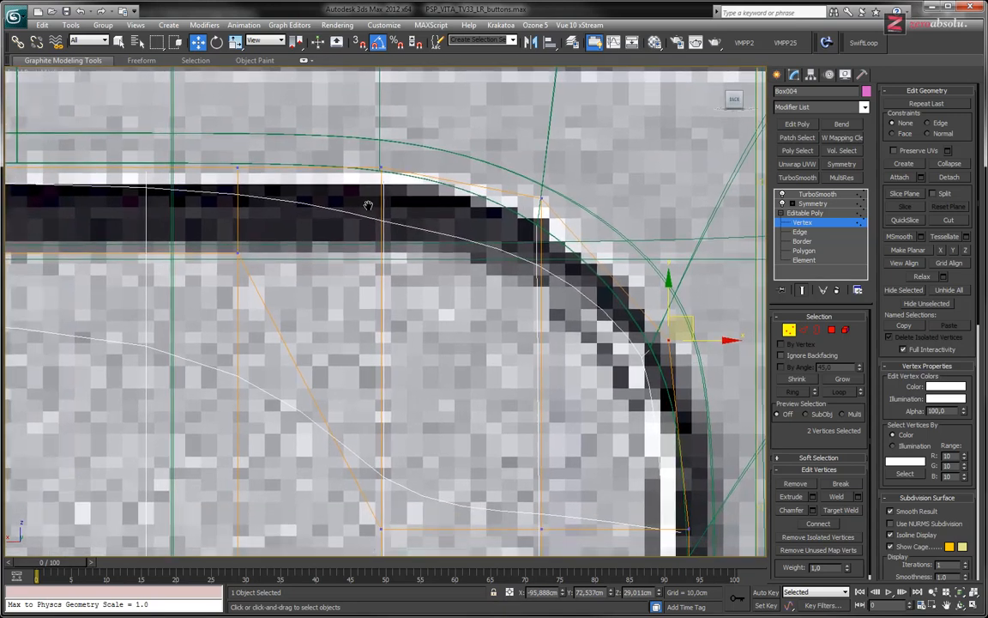
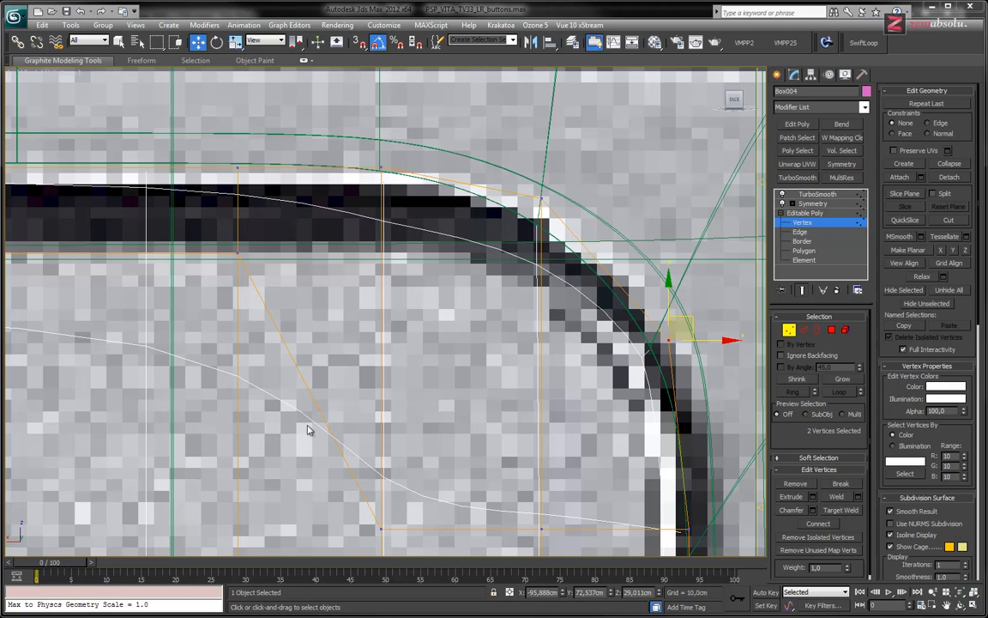
# - Insert a vertical SwiftLoop edge loop just before the cover's rounded upper corner and check the fit in shaded display
pyautogui.click(864, 42)
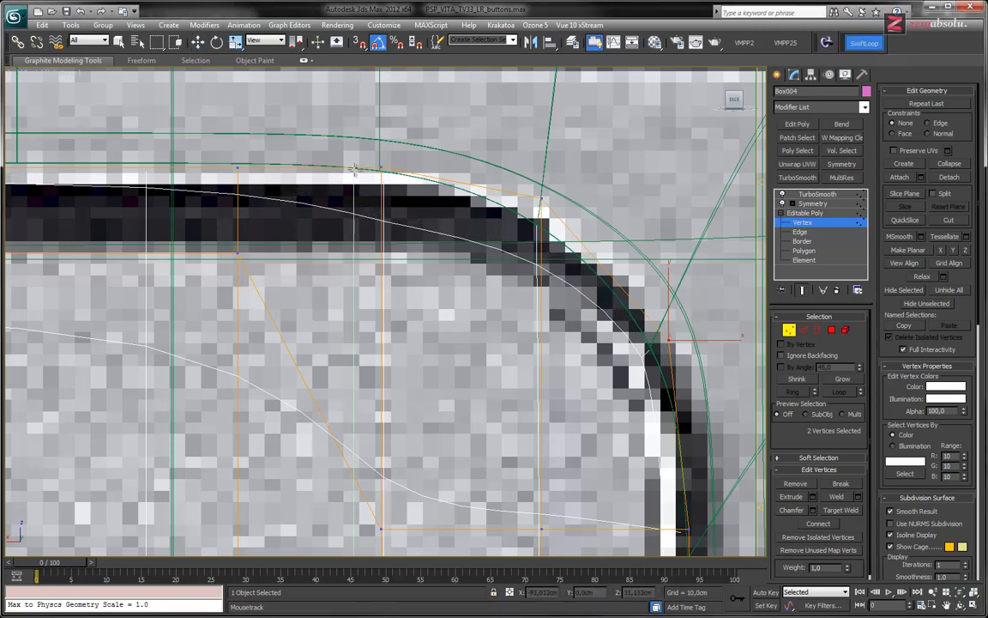
pyautogui.click(346, 168)
pyautogui.scroll(4, 426, 294)
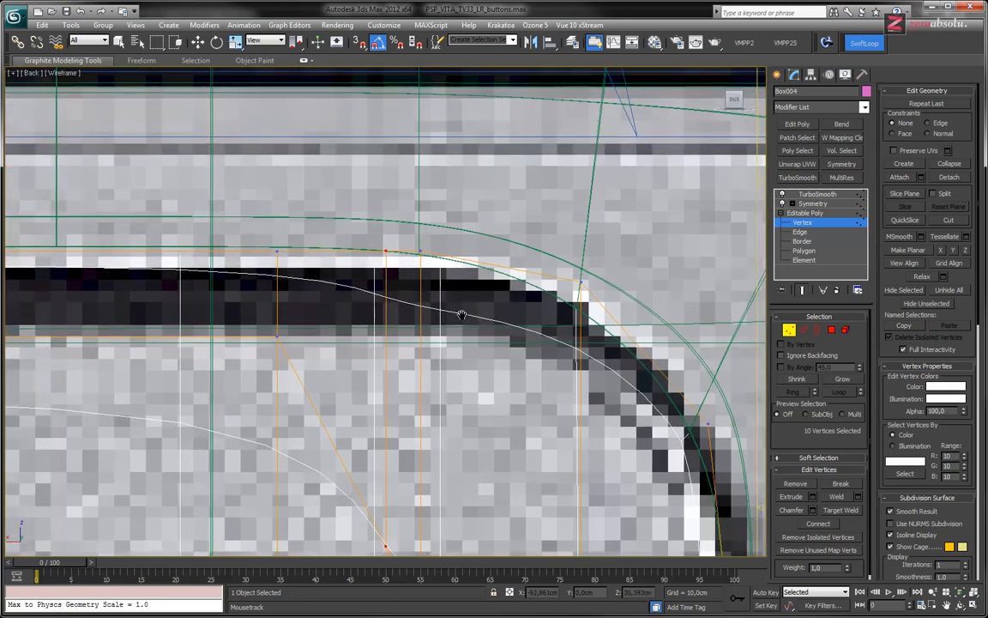
pyautogui.press('F3')
pyautogui.scroll(-5, 427, 294)
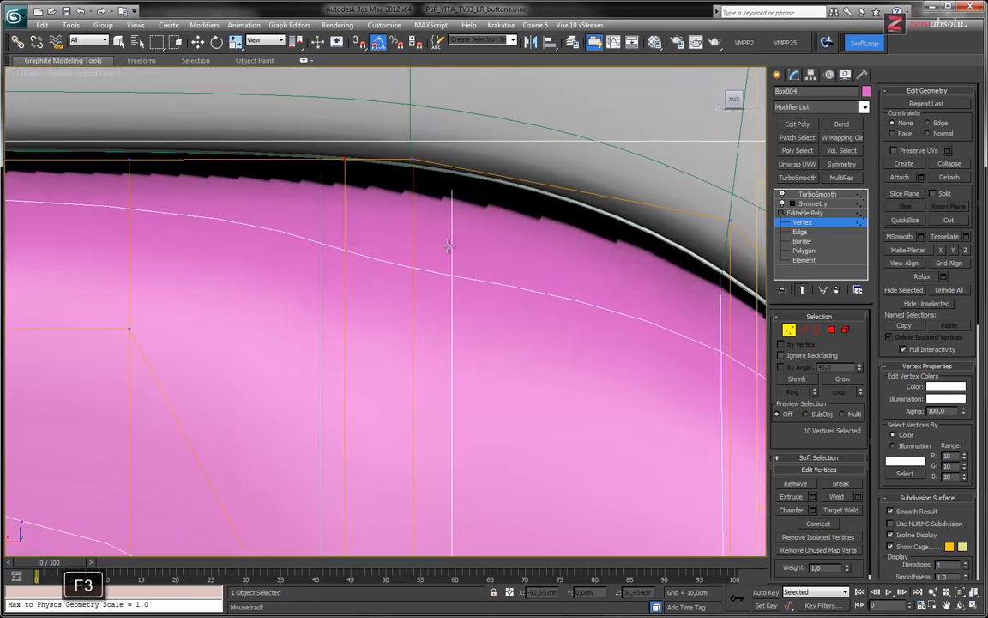
pyautogui.moveTo(488, 302); pyautogui.dragTo(514, 224, button='middle')
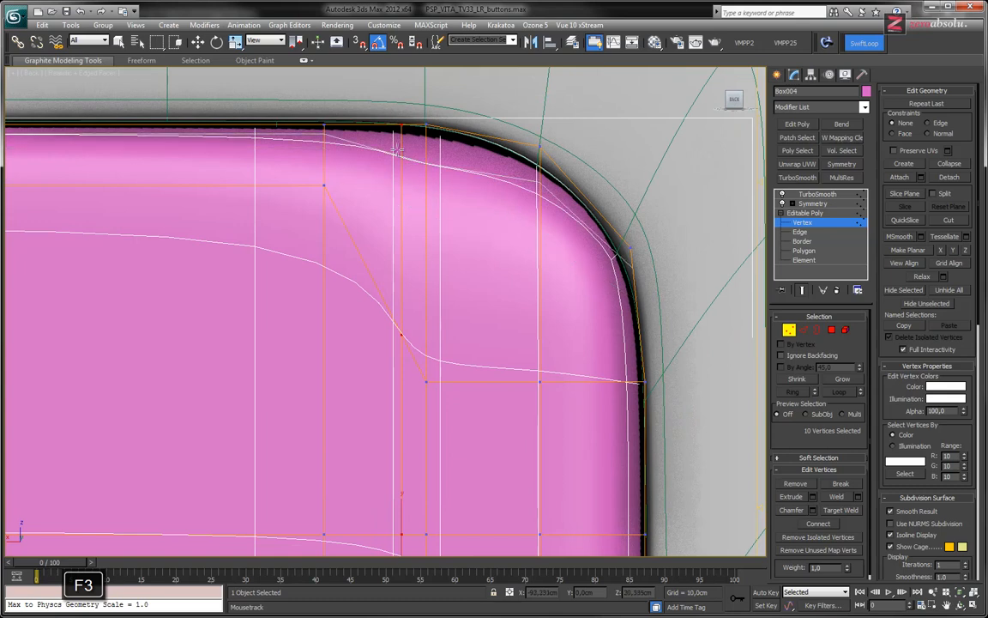
pyautogui.moveTo(556, 391); pyautogui.dragTo(546, 116, button='middle')
pyautogui.moveTo(527, 313)
pyautogui.mouseDown(button='middle')
pyautogui.moveTo(510, 86)
pyautogui.moveTo(530, 282)
pyautogui.mouseUp(button='middle')
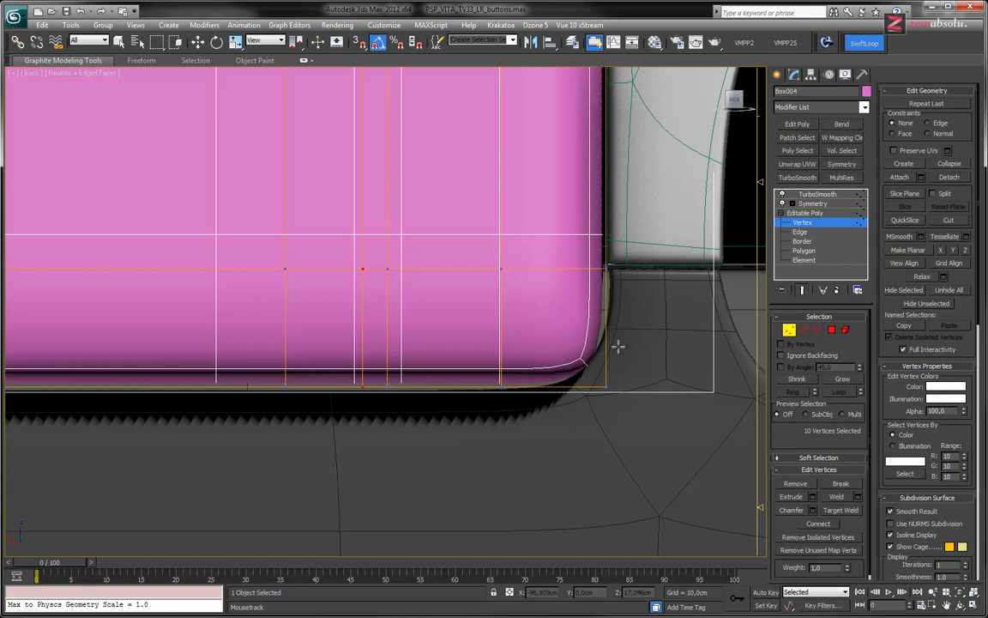
pyautogui.scroll(5, 480, 360)
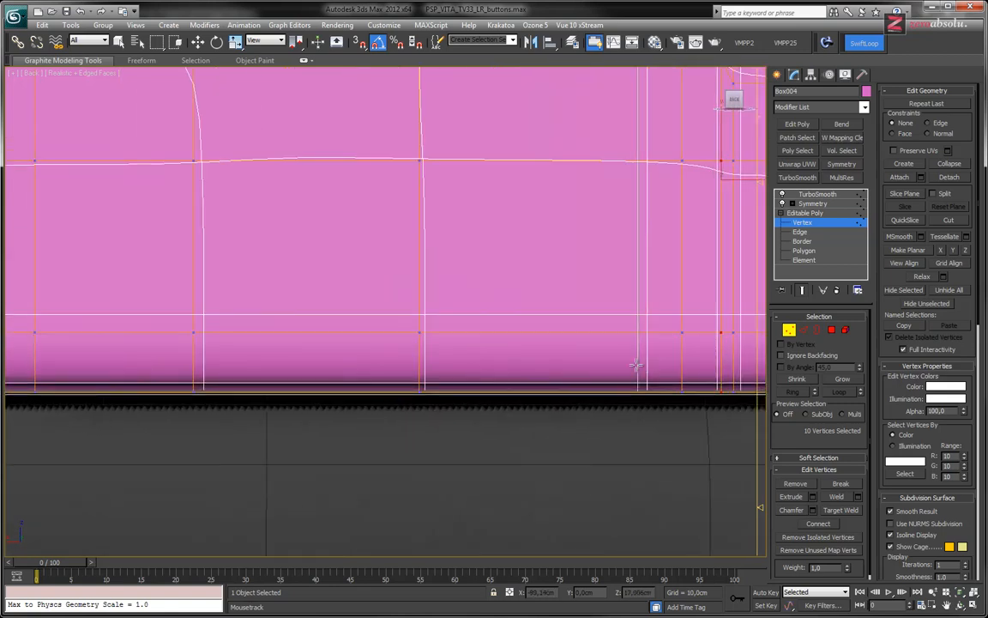
pyautogui.scroll(-5, 636, 366)
# - Lower the whole row of vertices along the cover's lower edge about 0.1 cm toward the edge of the housing opening
pyautogui.press('w')
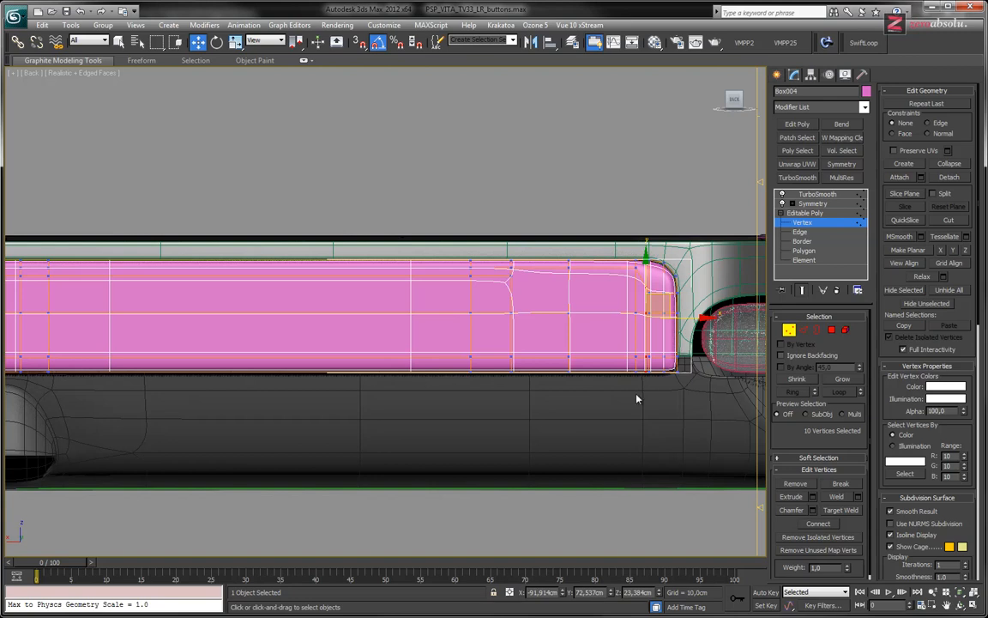
pyautogui.moveTo(59, 416); pyautogui.dragTo(35, 379)
pyautogui.scroll(-3, 331, 391)
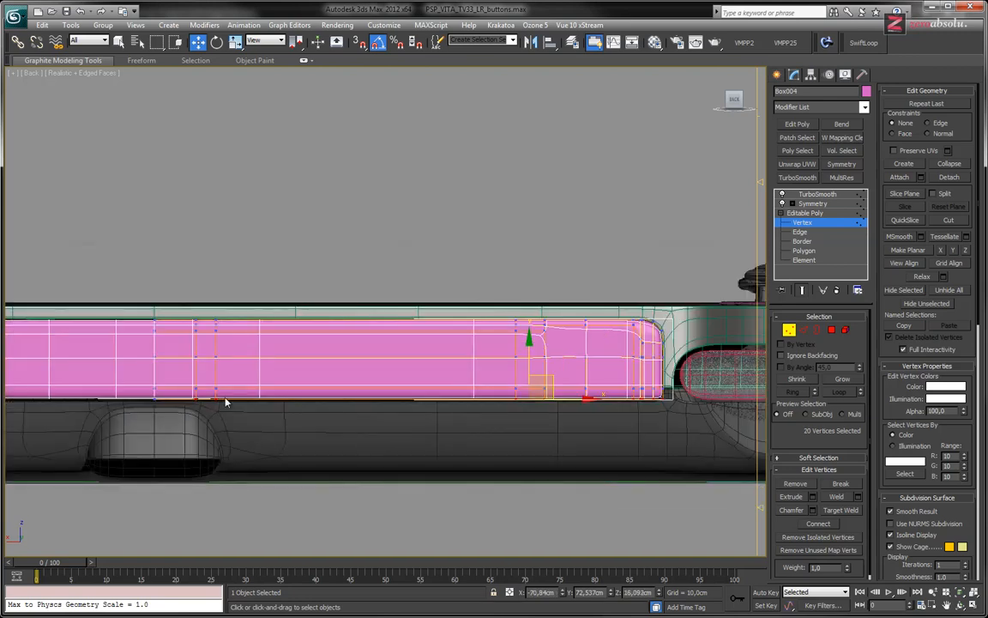
pyautogui.moveTo(766, 457); pyautogui.dragTo(763, 456)
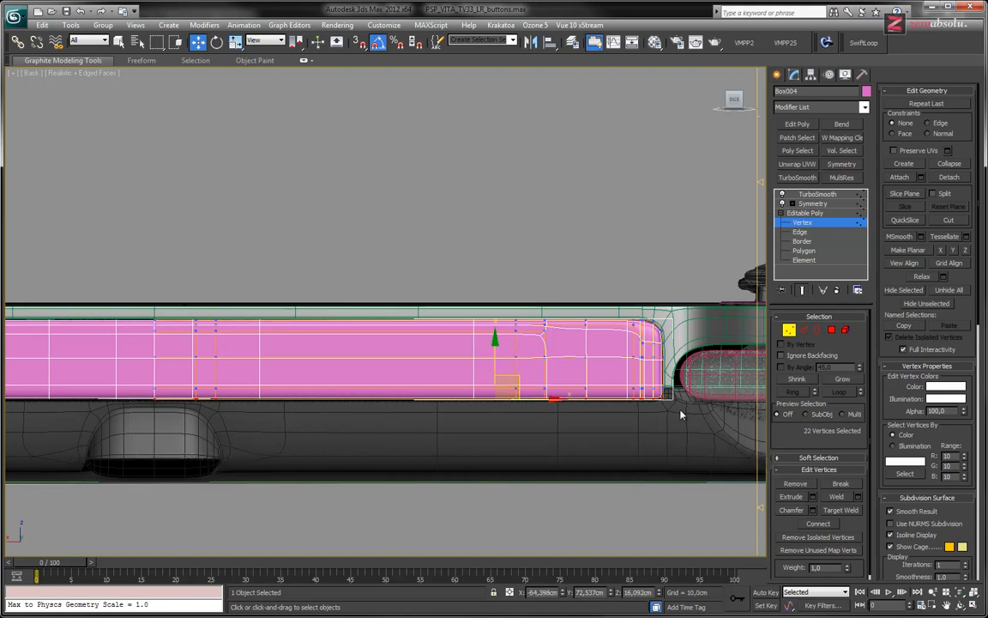
pyautogui.scroll(5, 628, 401)
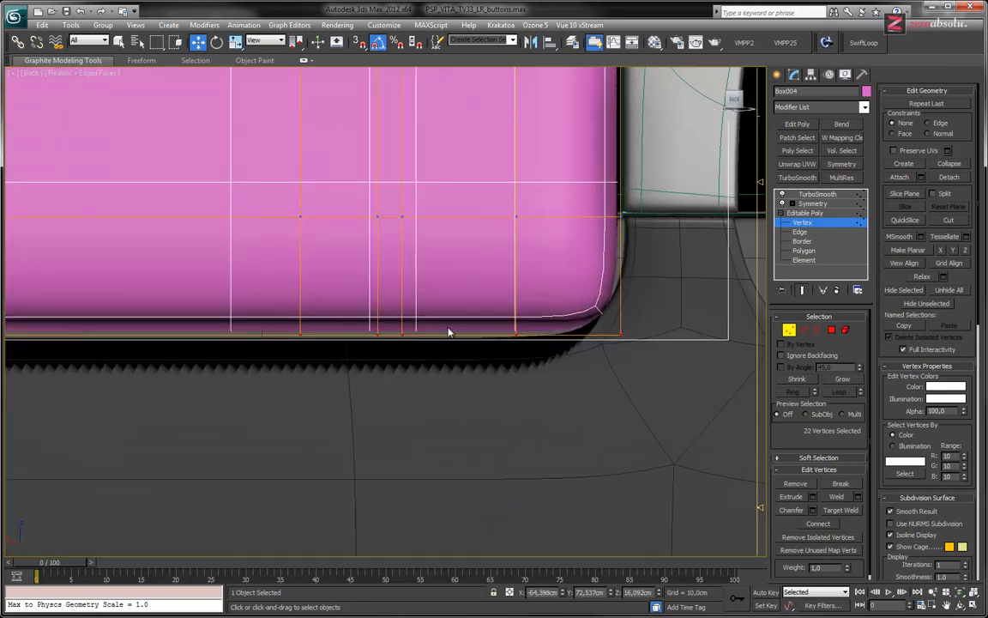
pyautogui.scroll(4, 480, 352)
pyautogui.scroll(-6, 399, 359)
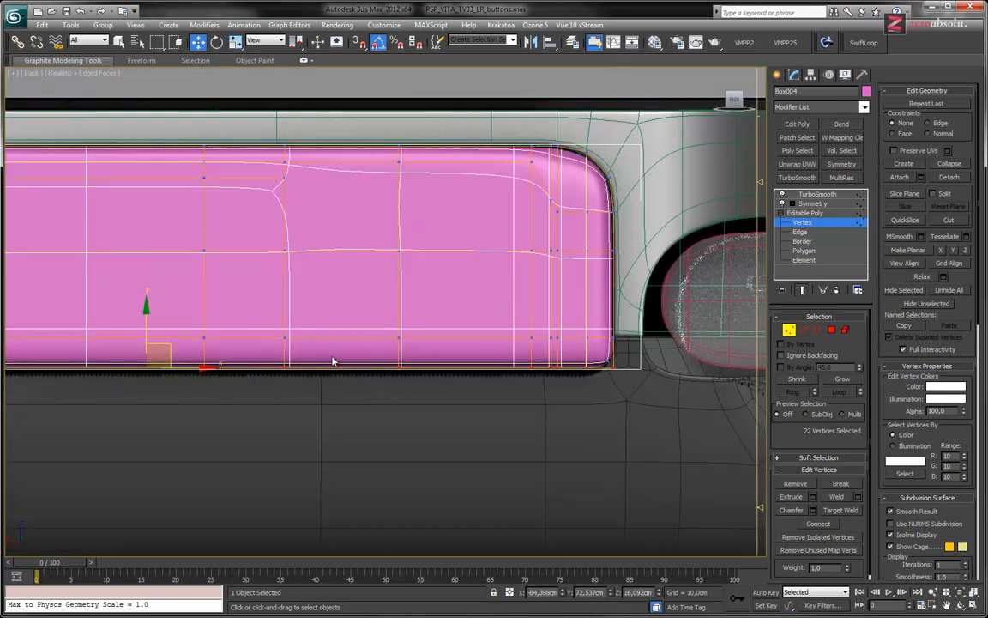
pyautogui.moveTo(146, 323)
pyautogui.mouseDown()
pyautogui.moveTo(146, 335)
pyautogui.moveTo(146, 322)
pyautogui.mouseUp()
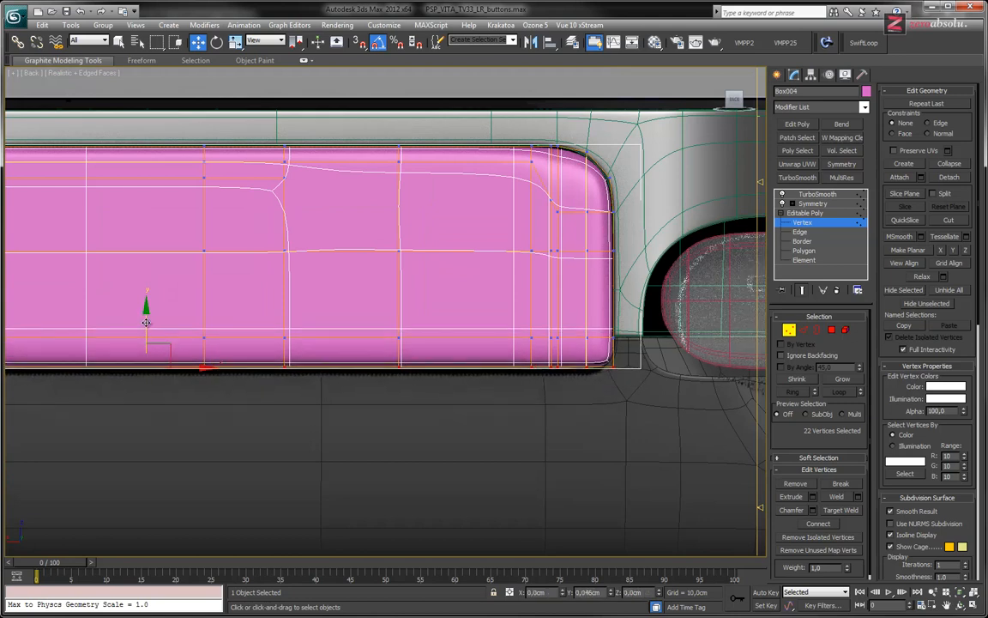
pyautogui.hotkey('ctrl', 'z')
pyautogui.scroll(5, 505, 379)
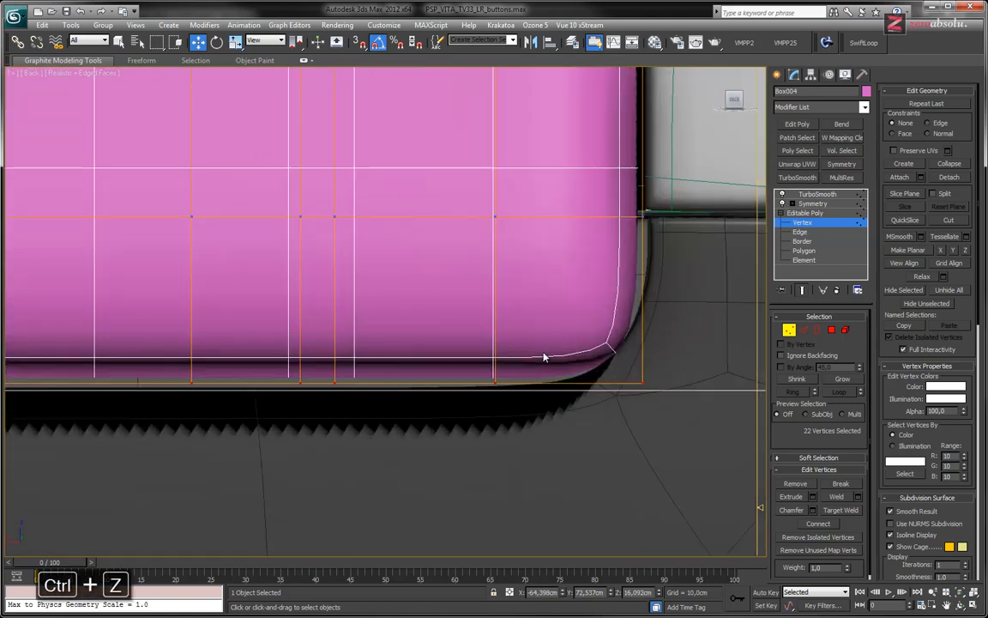
pyautogui.scroll(2, 543, 357)
pyautogui.moveTo(450, 421)
pyautogui.mouseDown()
pyautogui.moveTo(450, 410)
pyautogui.moveTo(451, 428)
pyautogui.mouseUp()
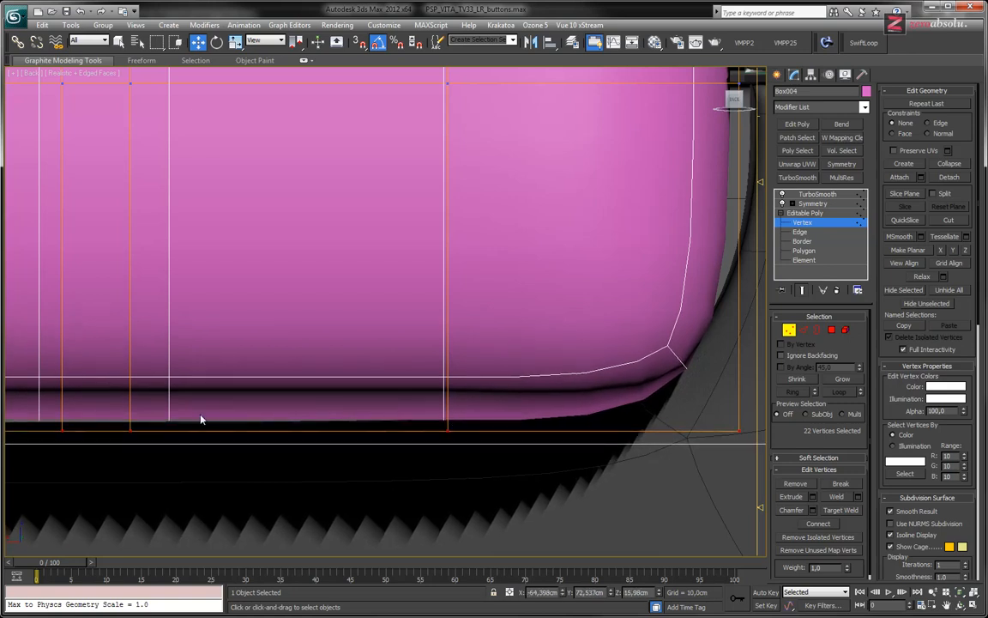
# - Raise the vertices at the cover's lower outer corner about 0.28 cm to round off the corner
pyautogui.moveTo(664, 367); pyautogui.dragTo(550, 349, button='middle')
pyautogui.moveTo(669, 482); pyautogui.dragTo(586, 380)
pyautogui.moveTo(631, 406); pyautogui.dragTo(642, 365)
pyautogui.moveTo(492, 341); pyautogui.dragTo(494, 425, button='middle')
pyautogui.scroll(-5, 515, 389)
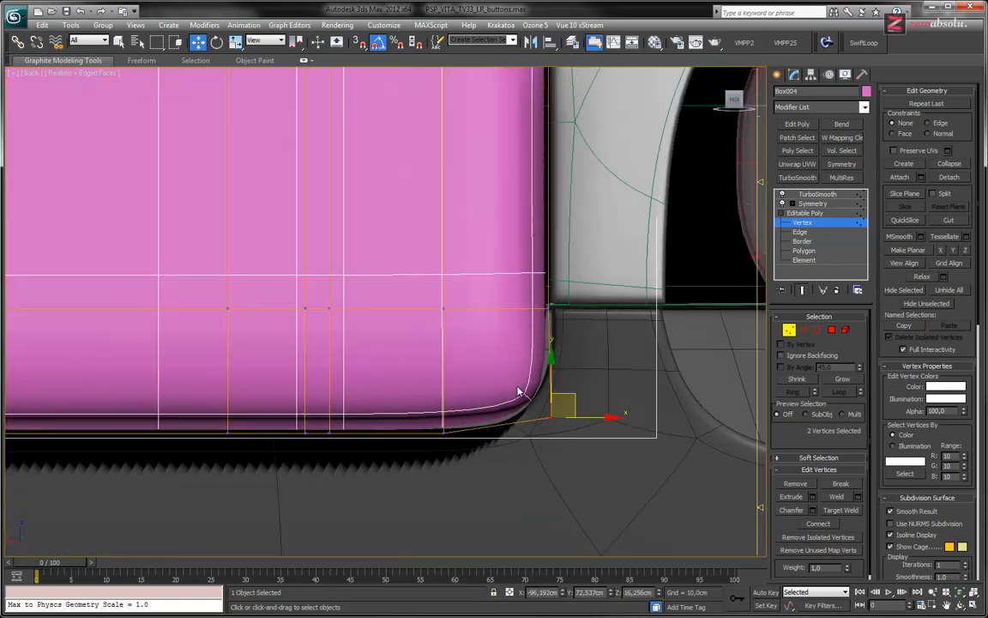
# - Examine the gap between the cover's outer end and the housing opening, in shaded display and against the photo
pyautogui.moveTo(565, 288); pyautogui.dragTo(550, 344, button='middle')
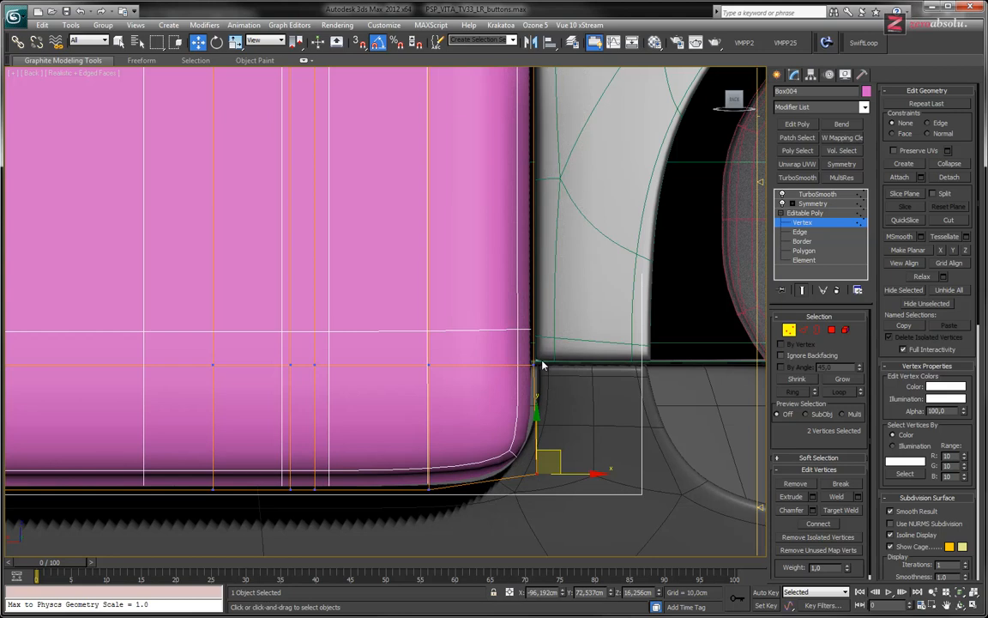
pyautogui.scroll(10, 542, 366)
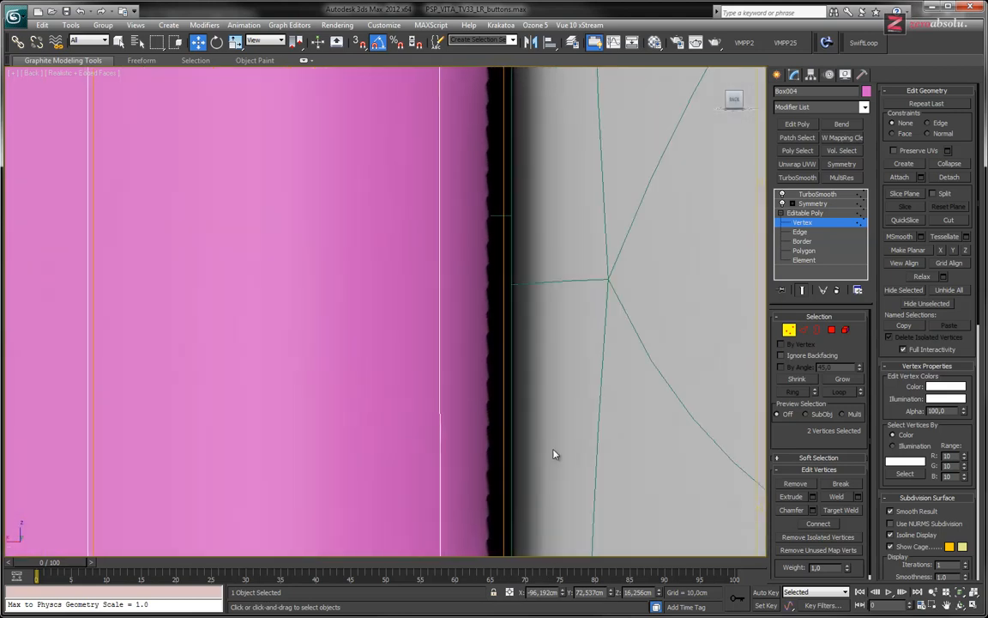
pyautogui.scroll(-5, 554, 455)
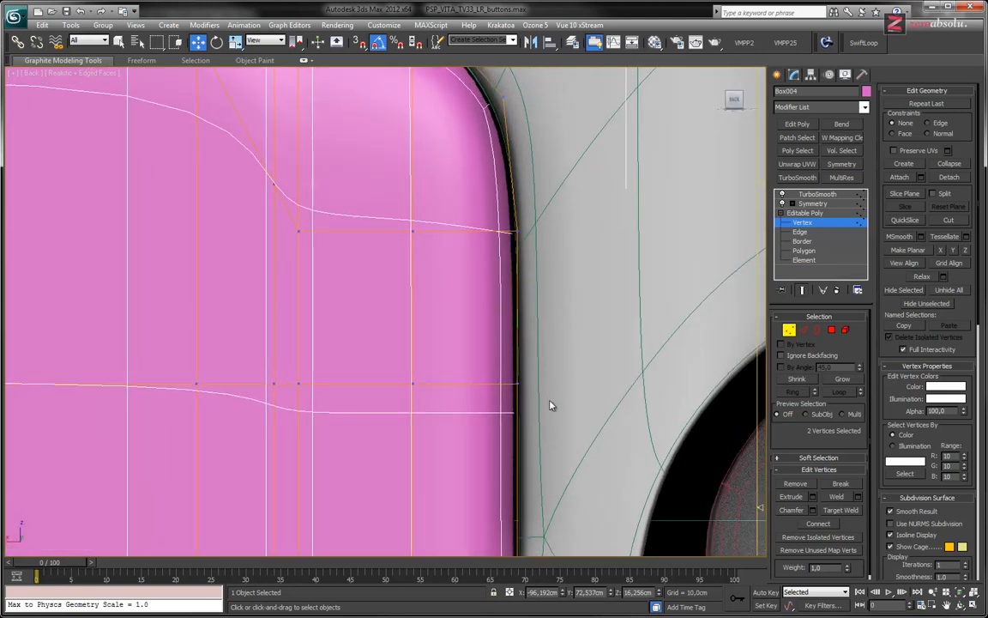
pyautogui.press('F3')
pyautogui.scroll(8, 549, 408)
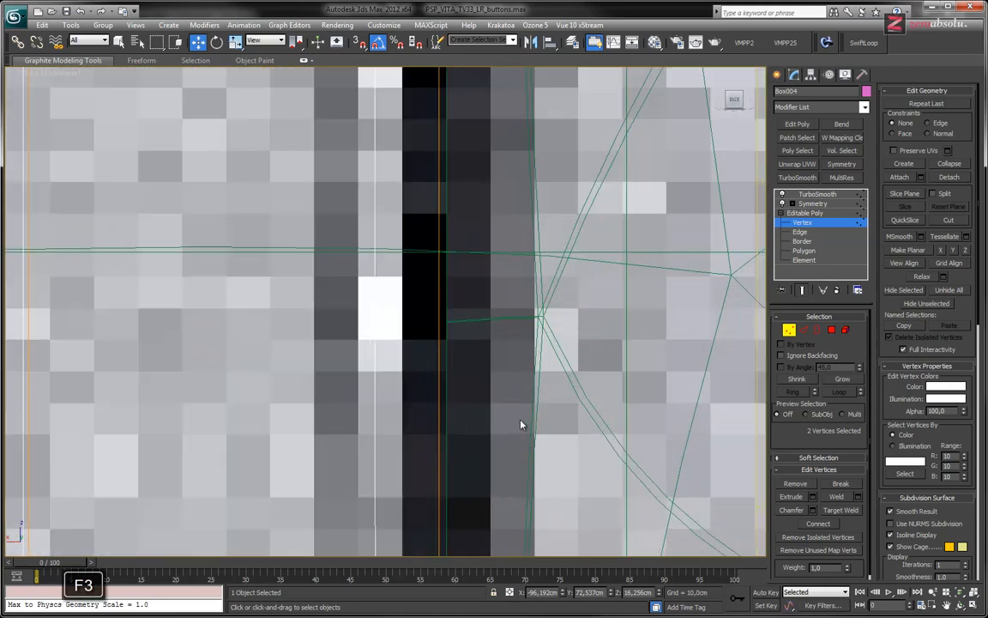
pyautogui.moveTo(520, 424); pyautogui.dragTo(549, 146, button='middle')
pyautogui.moveTo(536, 377)
pyautogui.mouseDown(button='middle')
pyautogui.moveTo(558, 163)
pyautogui.moveTo(531, 204)
pyautogui.mouseUp(button='middle')
pyautogui.moveTo(525, 358); pyautogui.dragTo(519, 237, button='middle')
pyautogui.press('F3')
pyautogui.press('F3')
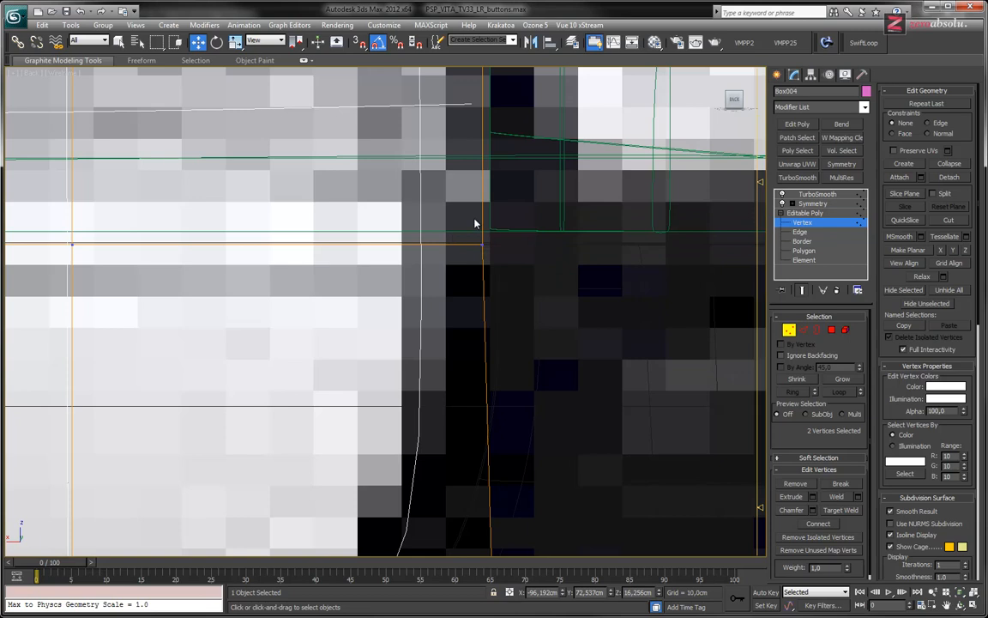
pyautogui.press('F3')
pyautogui.moveTo(518, 259); pyautogui.dragTo(518, 279, button='middle')
pyautogui.scroll(-4, 518, 282)
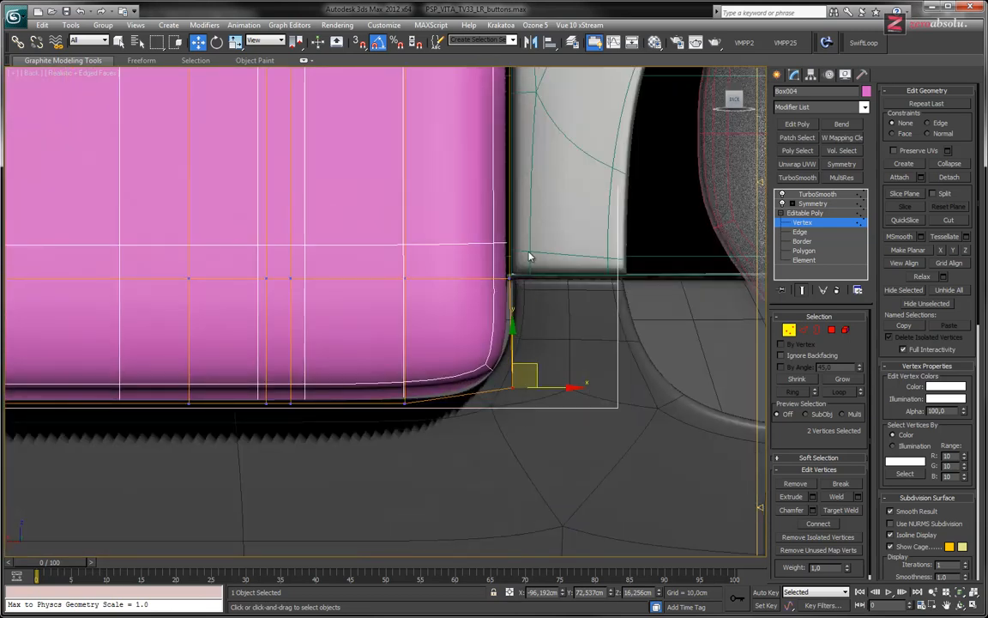
pyautogui.moveTo(533, 151); pyautogui.dragTo(512, 340, button='middle')
pyautogui.scroll(-2, 517, 300)
pyautogui.moveTo(535, 169); pyautogui.dragTo(525, 243, button='middle')
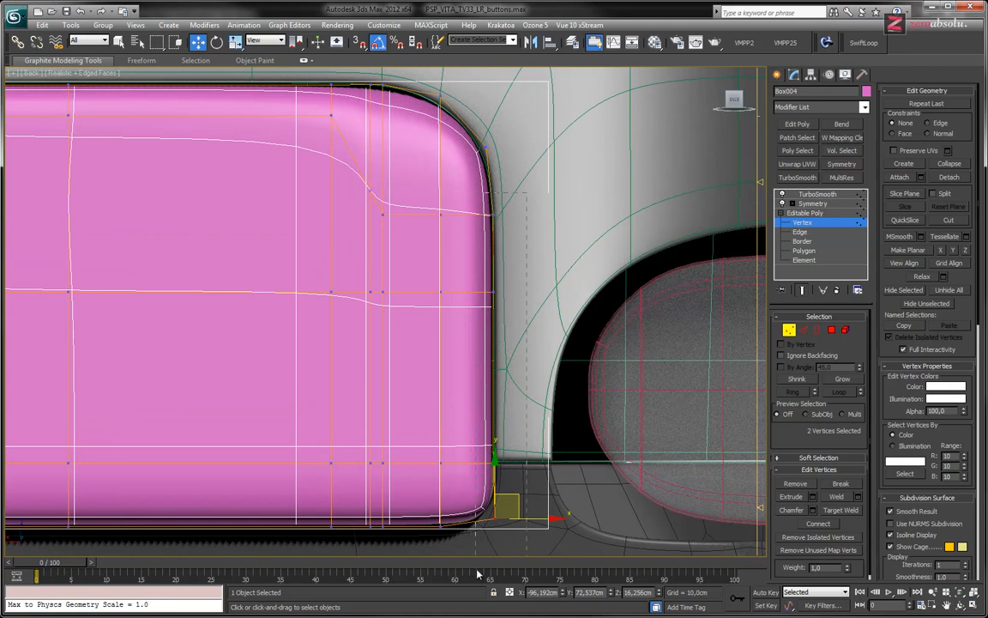
# - Move the column of vertices along the cover's outer end edge slightly outward toward the housing opening
pyautogui.moveTo(477, 569); pyautogui.dragTo(476, 572)
pyautogui.scroll(5, 511, 381)
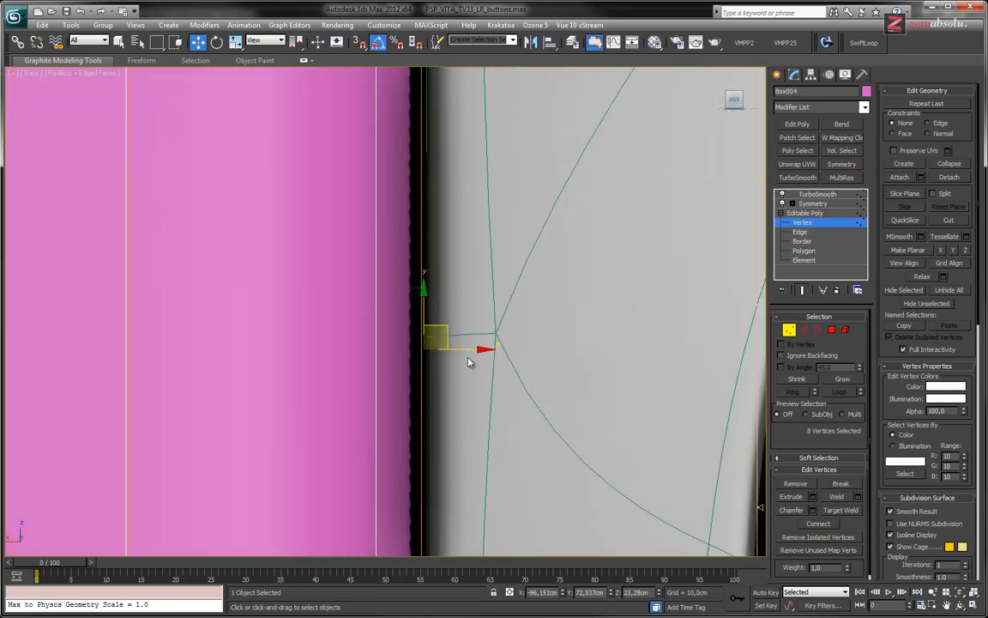
pyautogui.press('F3')
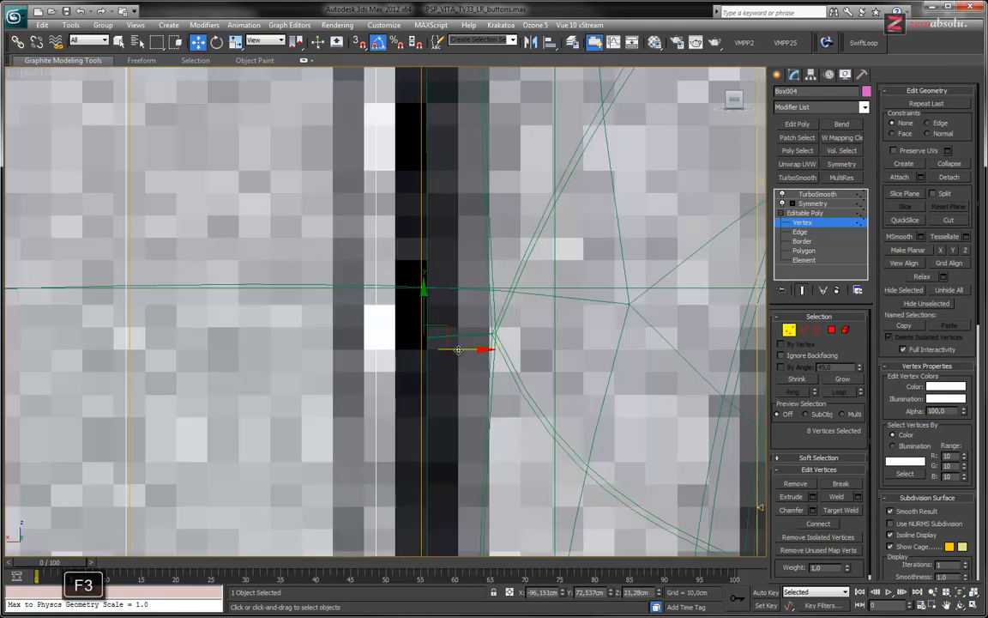
pyautogui.moveTo(446, 427); pyautogui.dragTo(491, 163, button='middle')
pyautogui.moveTo(487, 377); pyautogui.dragTo(488, 276, button='middle')
pyautogui.moveTo(509, 198); pyautogui.dragTo(502, 289, button='middle')
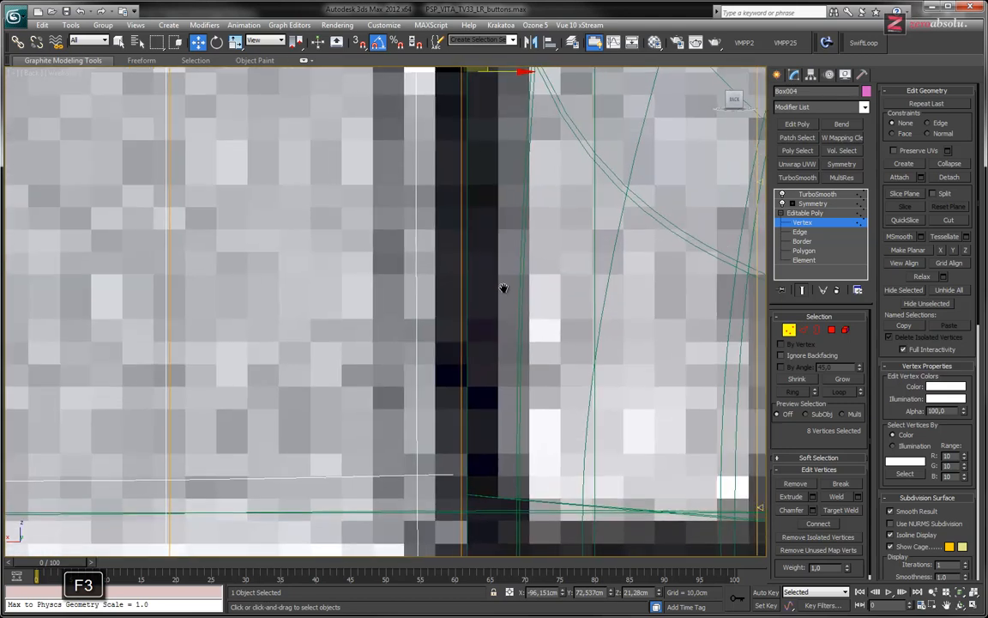
pyautogui.moveTo(524, 147); pyautogui.dragTo(507, 292, button='middle')
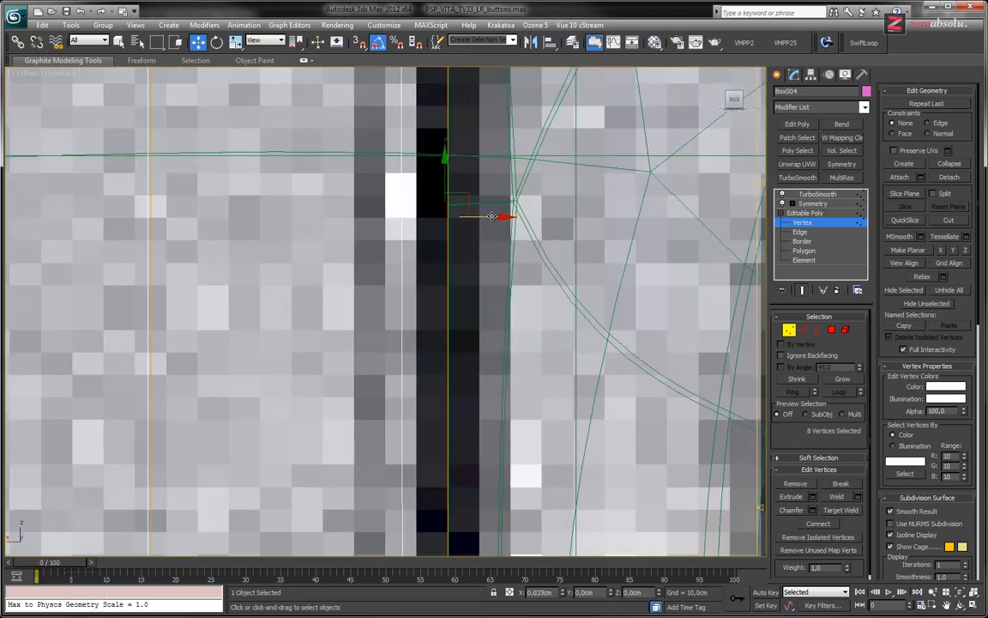
pyautogui.scroll(-4, 514, 343)
pyautogui.moveTo(497, 424); pyautogui.dragTo(498, 297, button='middle')
pyautogui.press('F3')
pyautogui.moveTo(479, 337); pyautogui.dragTo(481, 338)
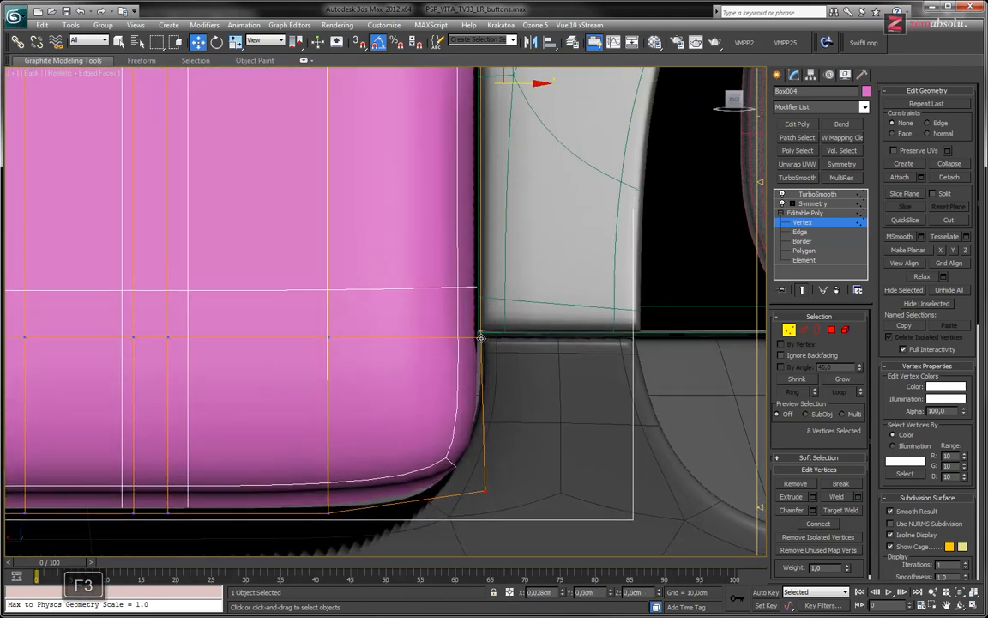
# - Move the vertices at the cover's lower outer corner slightly inward and leave vertex editing
pyautogui.moveTo(520, 527); pyautogui.dragTo(443, 446)
pyautogui.moveTo(508, 470); pyautogui.dragTo(500, 472)
pyautogui.moveTo(467, 358); pyautogui.dragTo(615, 330, button='middle')
pyautogui.scroll(-5, 615, 331)
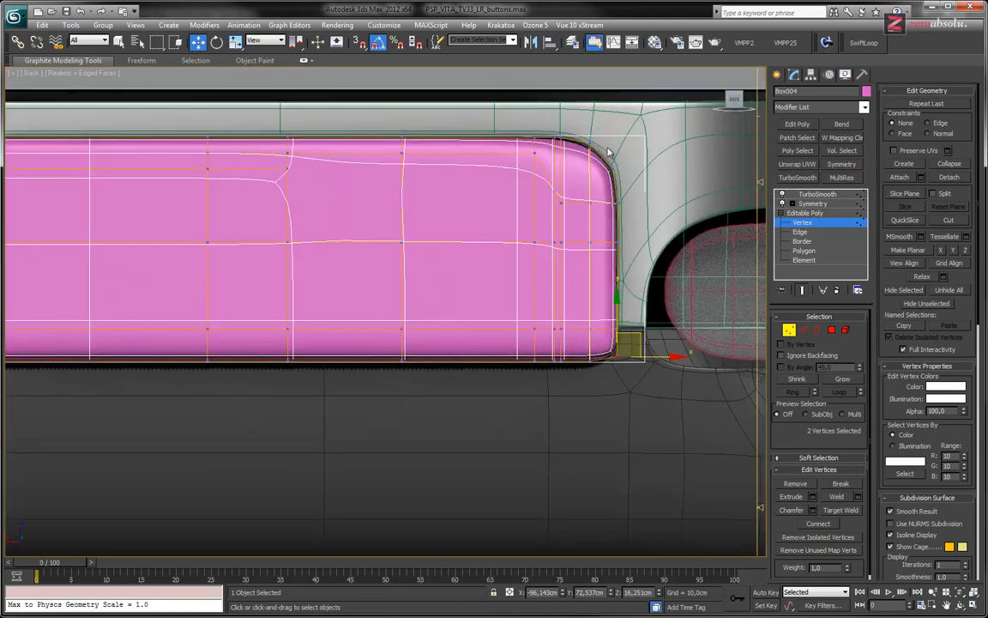
pyautogui.moveTo(443, 372); pyautogui.dragTo(605, 436, button='middle')
pyautogui.scroll(-4, 443, 407)
pyautogui.moveTo(543, 427); pyautogui.dragTo(485, 418, button='middle')
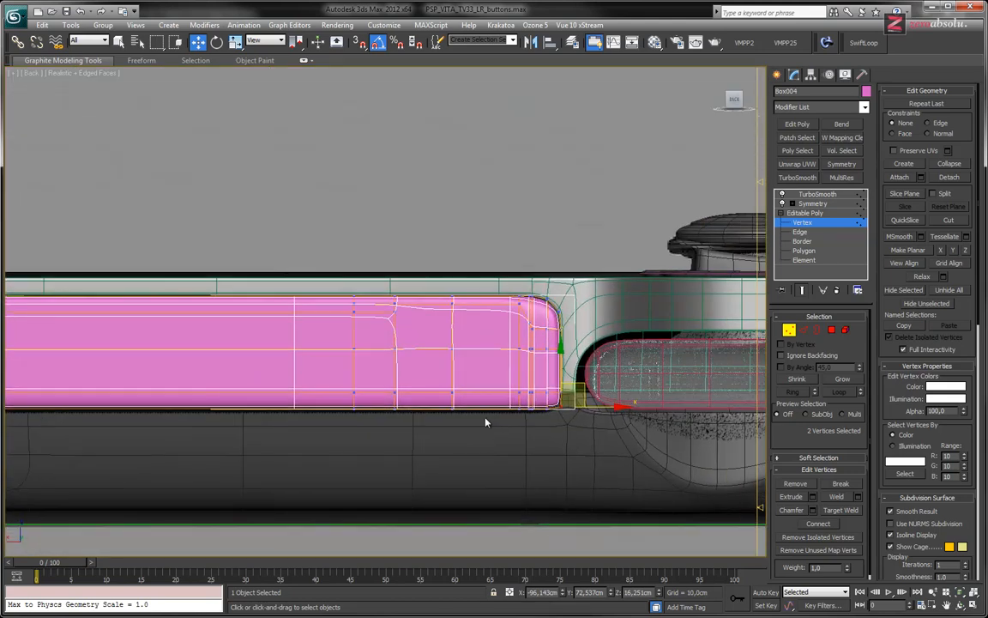
pyautogui.click(799, 233)
pyautogui.moveTo(201, 390); pyautogui.dragTo(514, 347, button='middle')
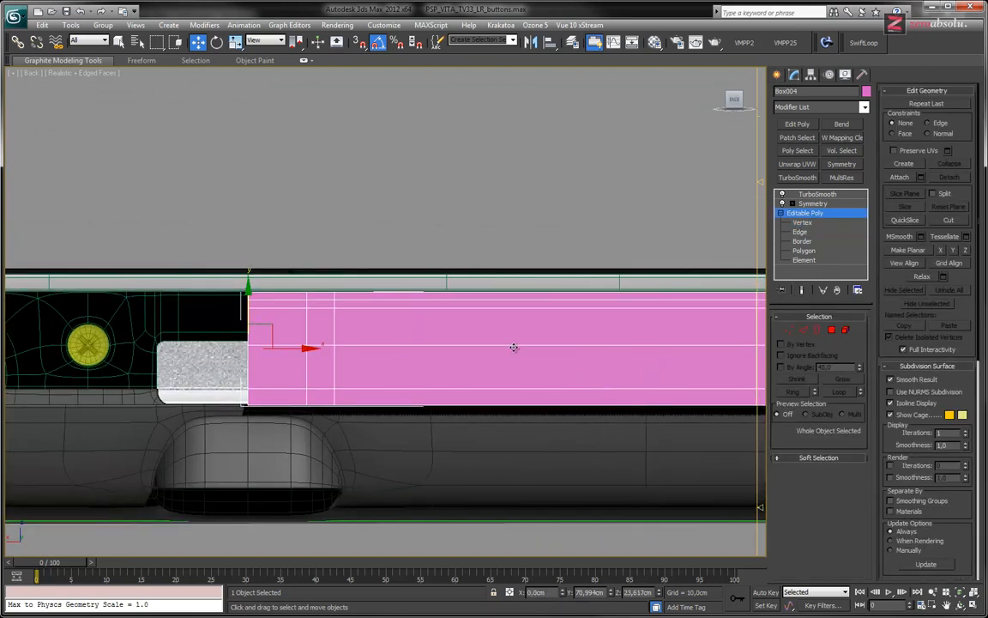
# - Show the cover with its Symmetry result and examine the full width of the panel within the housing opening
pyautogui.click(810, 207)
pyautogui.moveTo(459, 296); pyautogui.dragTo(724, 355, button='middle')
pyautogui.scroll(-3, 556, 346)
pyautogui.moveTo(556, 347); pyautogui.dragTo(467, 349, button='middle')
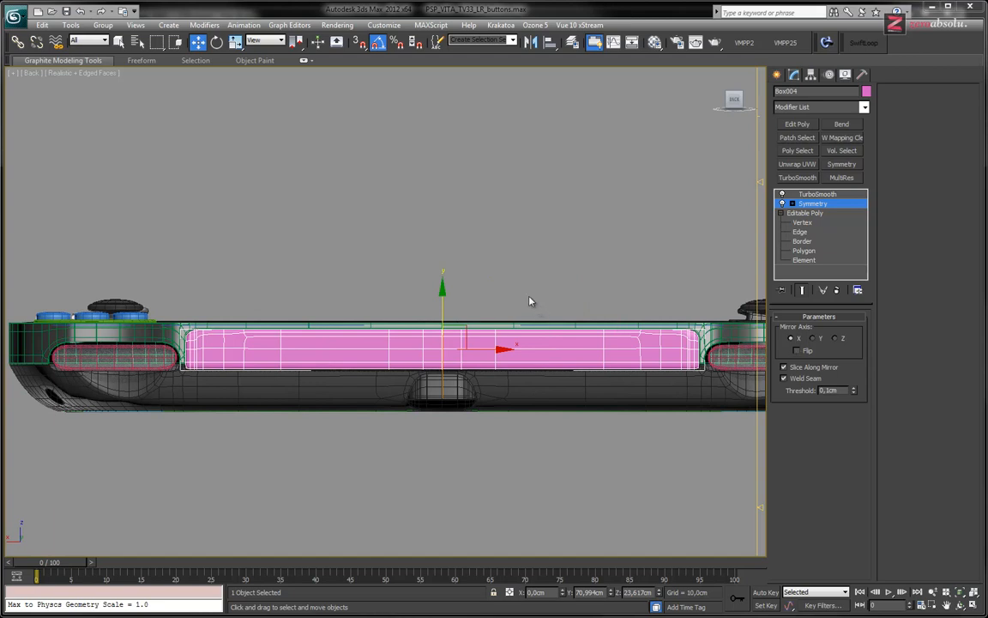
pyautogui.moveTo(529, 301); pyautogui.dragTo(472, 238, button='middle')
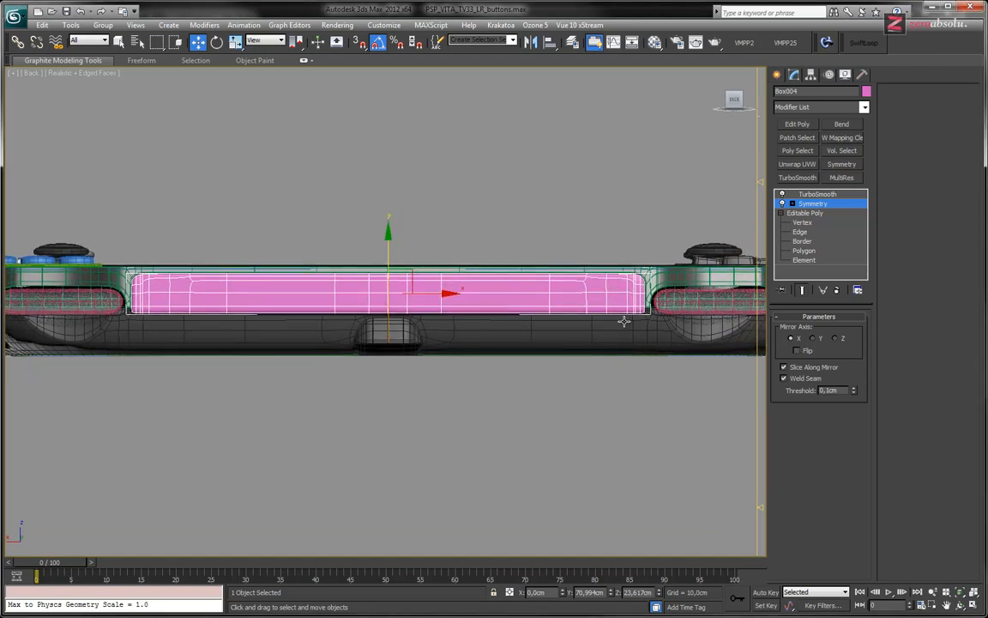
pyautogui.click(801, 232)
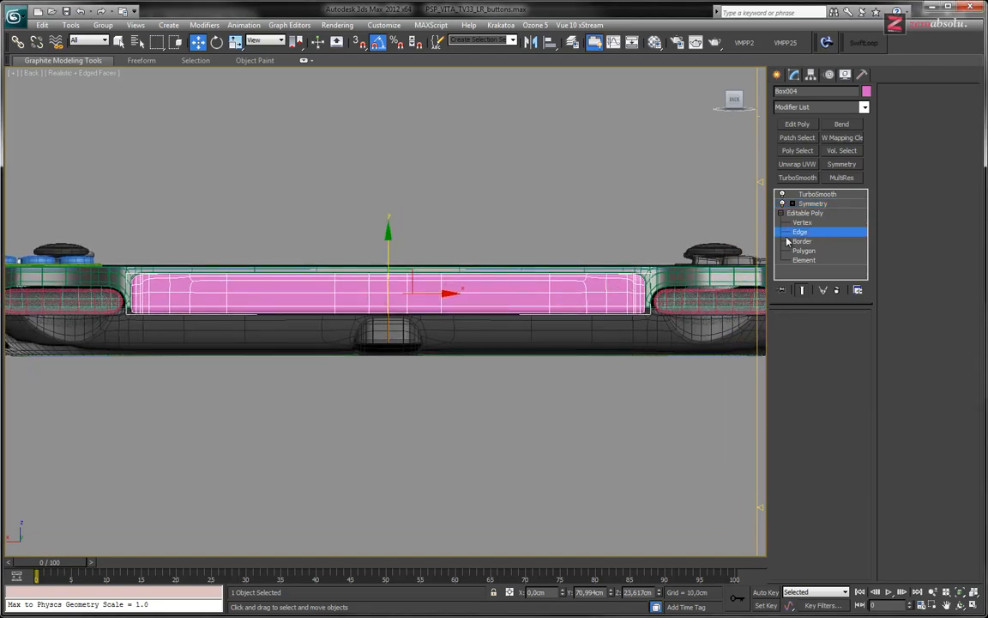
pyautogui.click(410, 294)
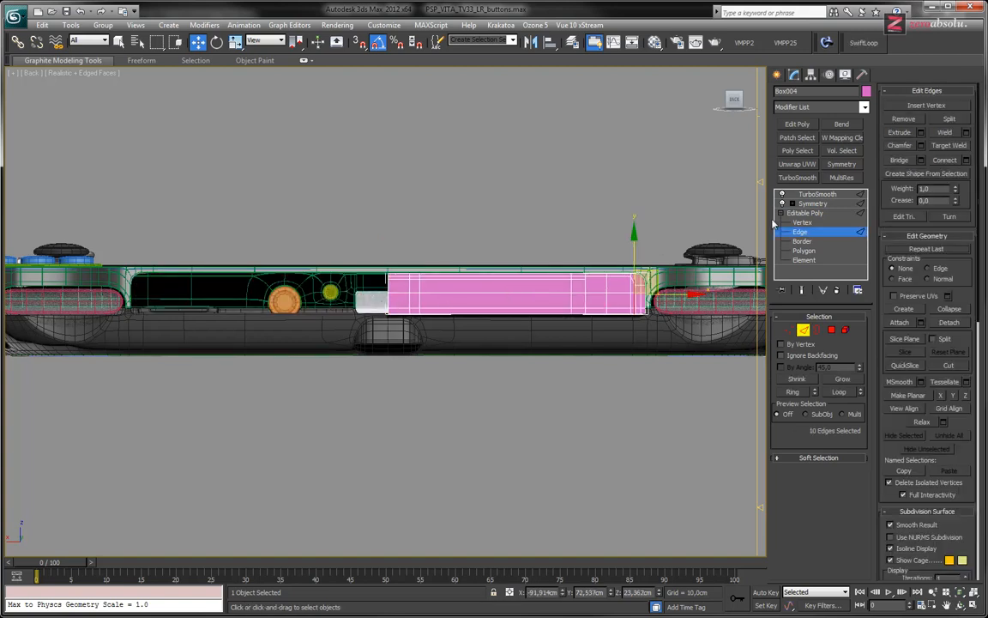
pyautogui.click(807, 213)
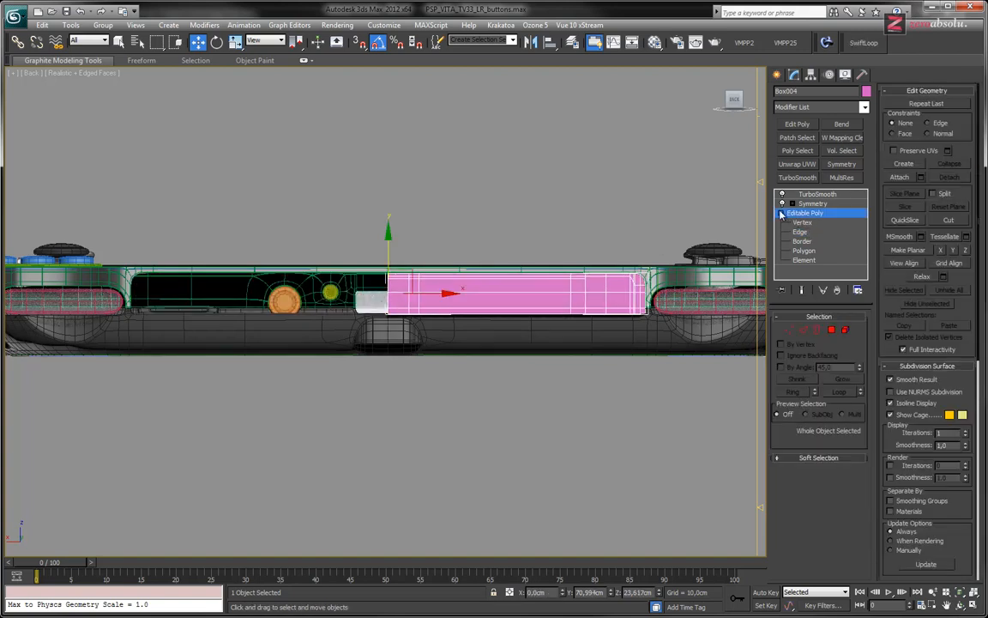
# - Remove the TurboSmooth modifier from the cover panel, leaving Symmetry above the Editable Poly
pyautogui.click(802, 195)
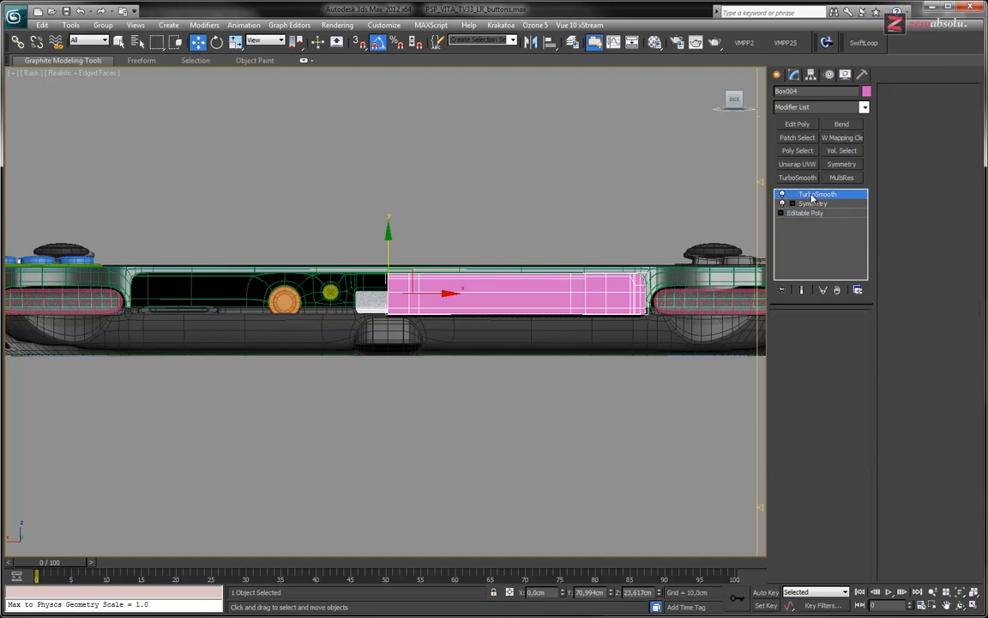
pyautogui.click(838, 289)
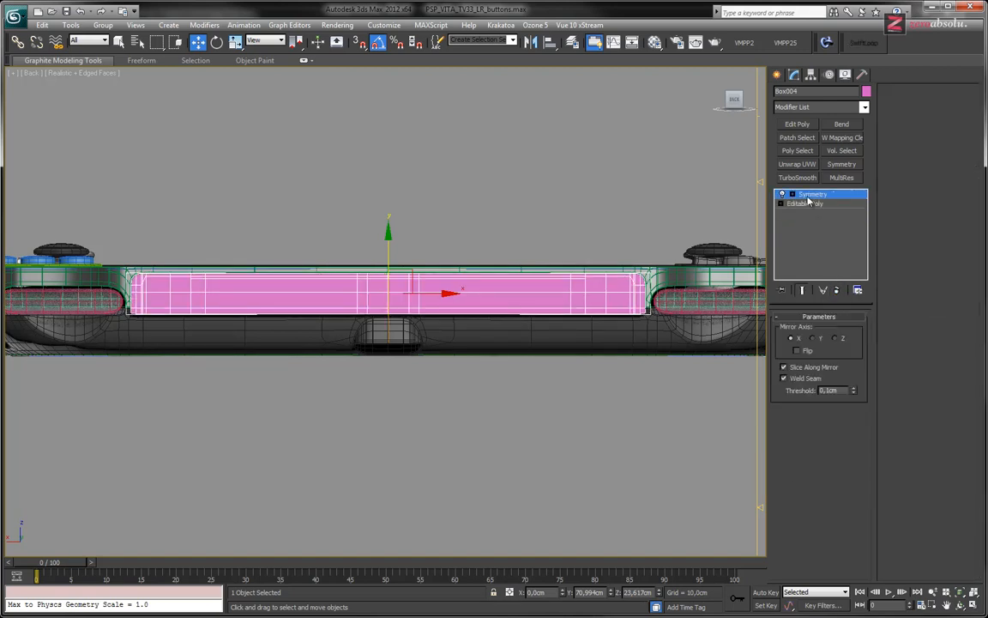
# - Collapse the pink back panel's entire modifier stack, including its Symmetry modifier, into an Editable Poly
pyautogui.rightClick(816, 195)
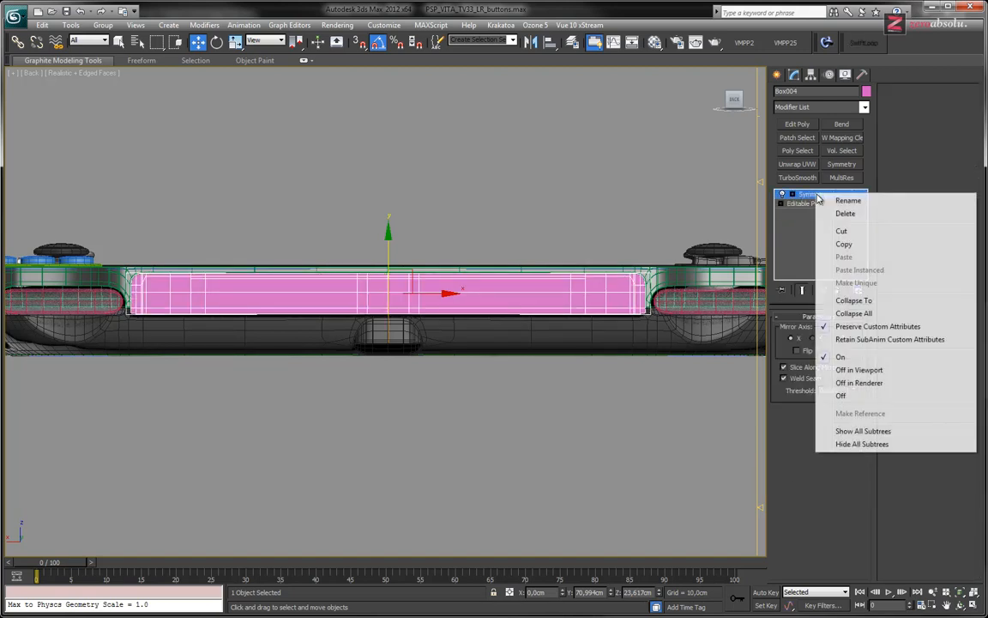
pyautogui.click(813, 196)
pyautogui.rightClick(812, 195)
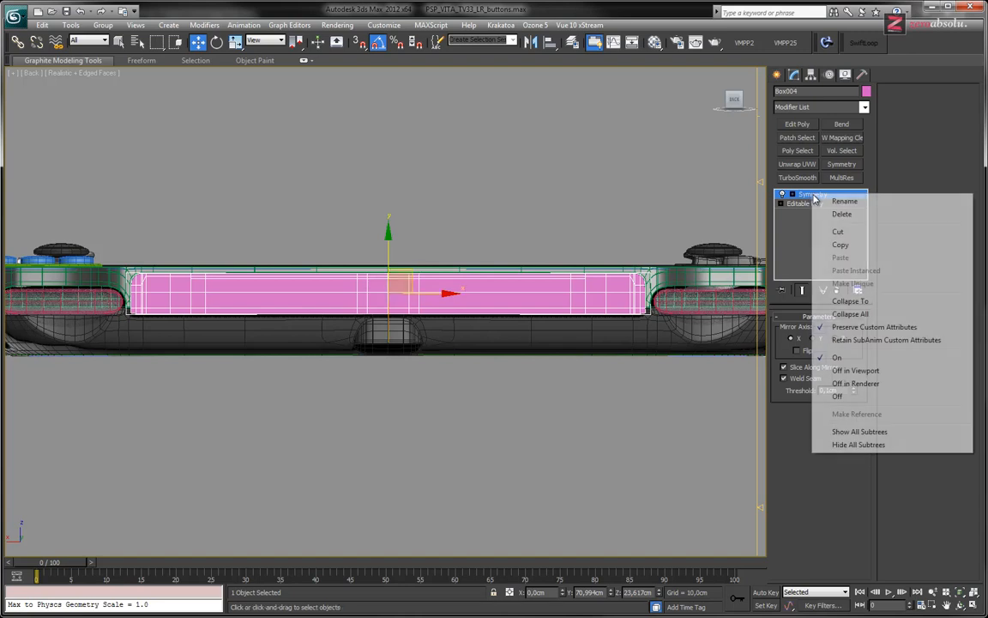
pyautogui.click(857, 314)
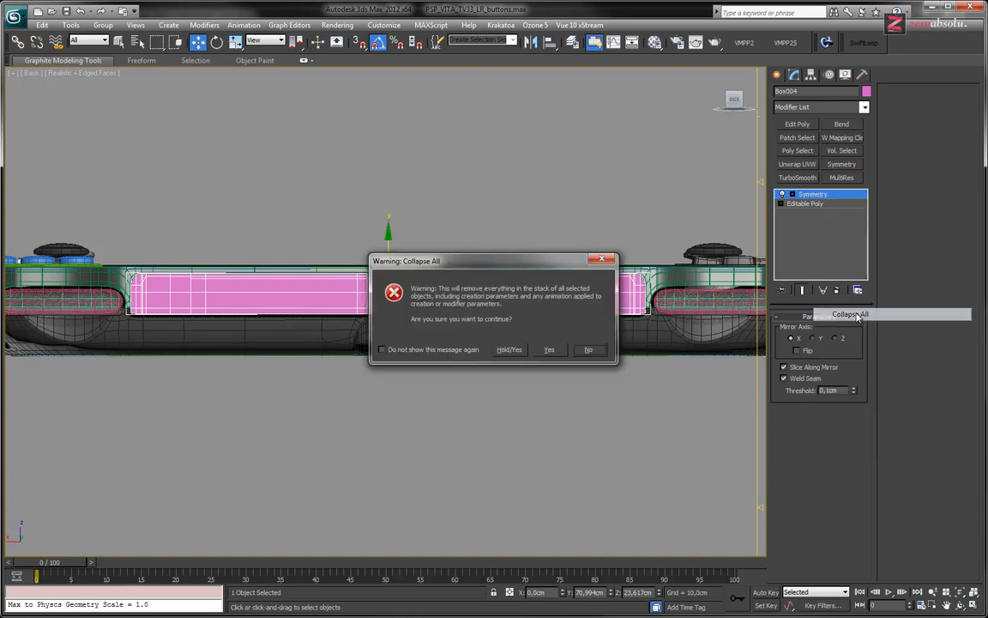
pyautogui.click(548, 350)
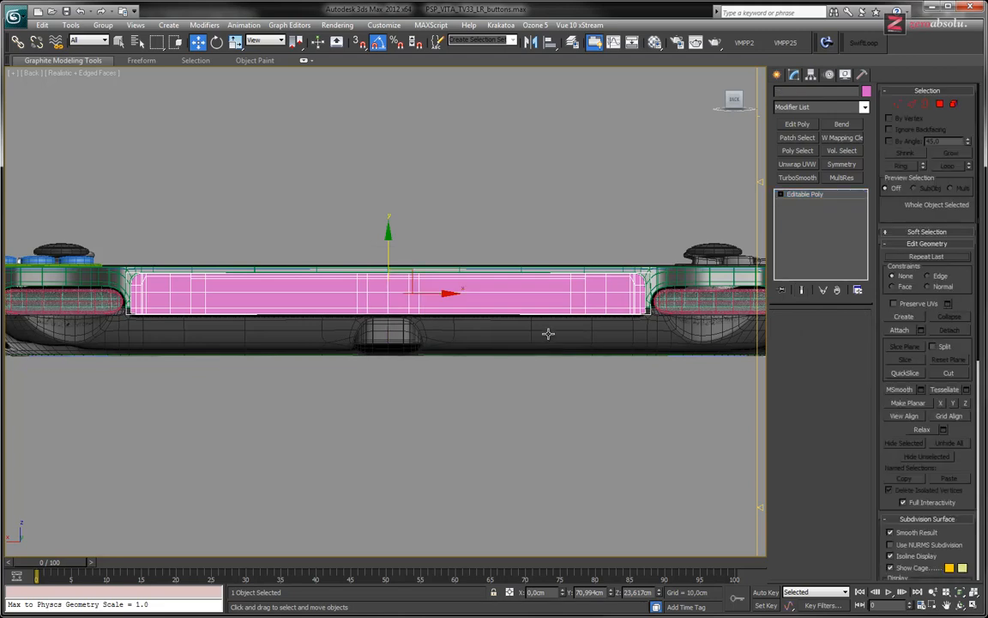
# - Isolate the pink back panel and display it in wireframe over the reference image
pyautogui.scroll(5, 491, 322)
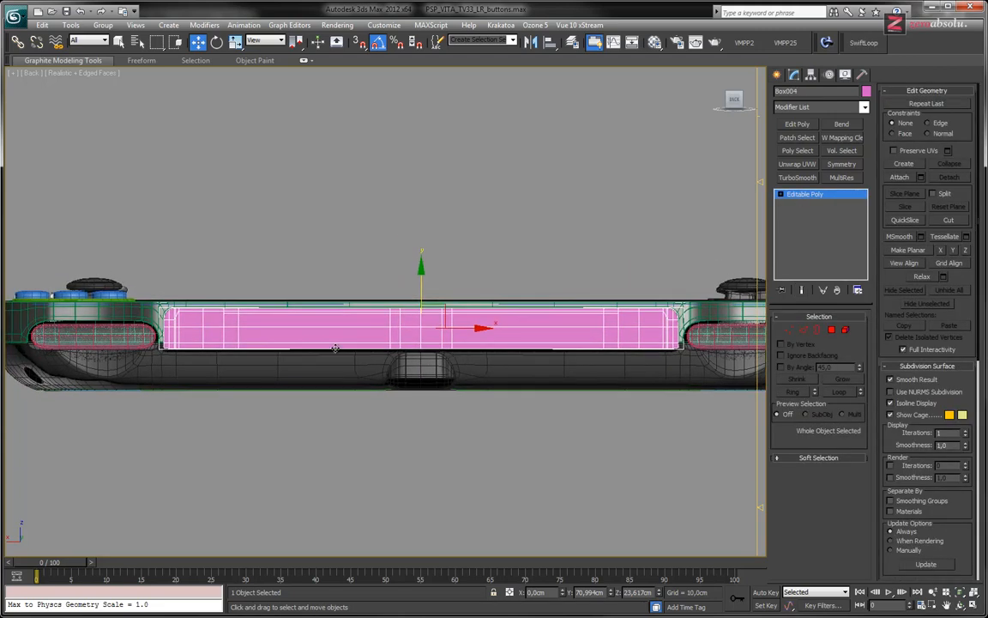
pyautogui.moveTo(434, 348); pyautogui.dragTo(379, 347, button='middle')
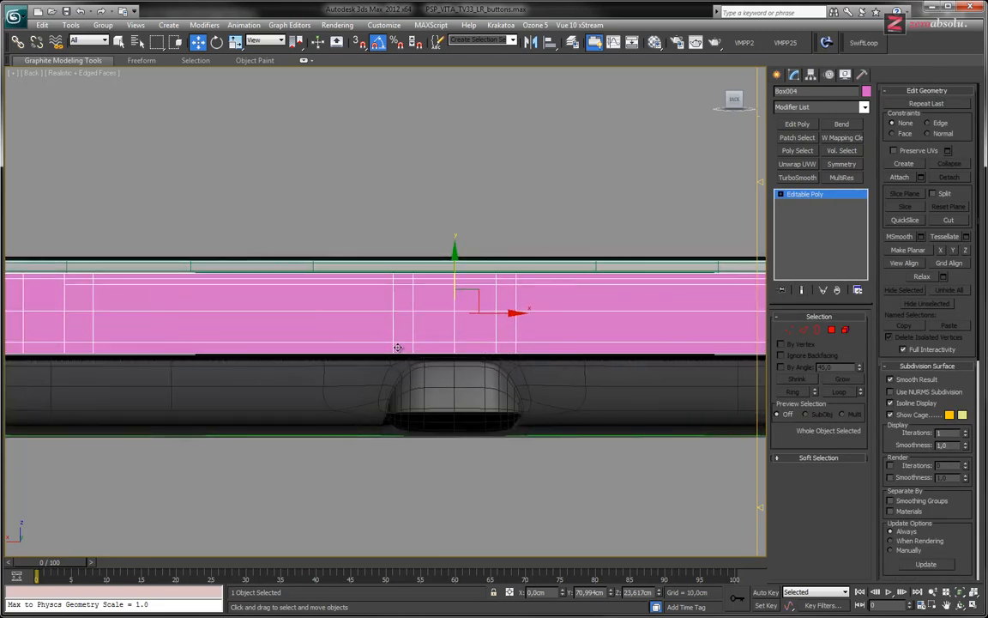
pyautogui.press('F3')
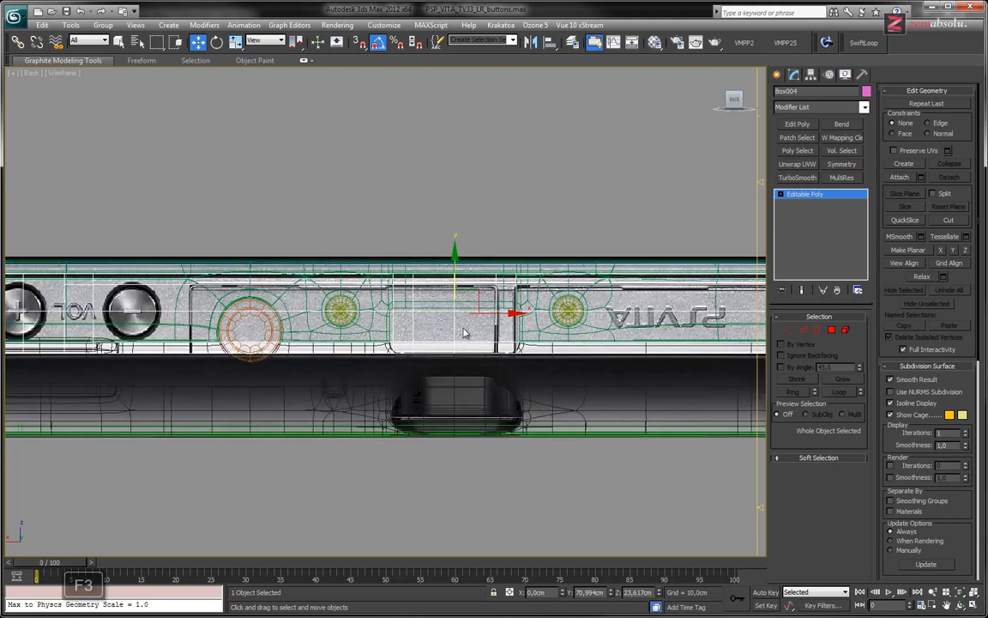
pyautogui.press('F3')
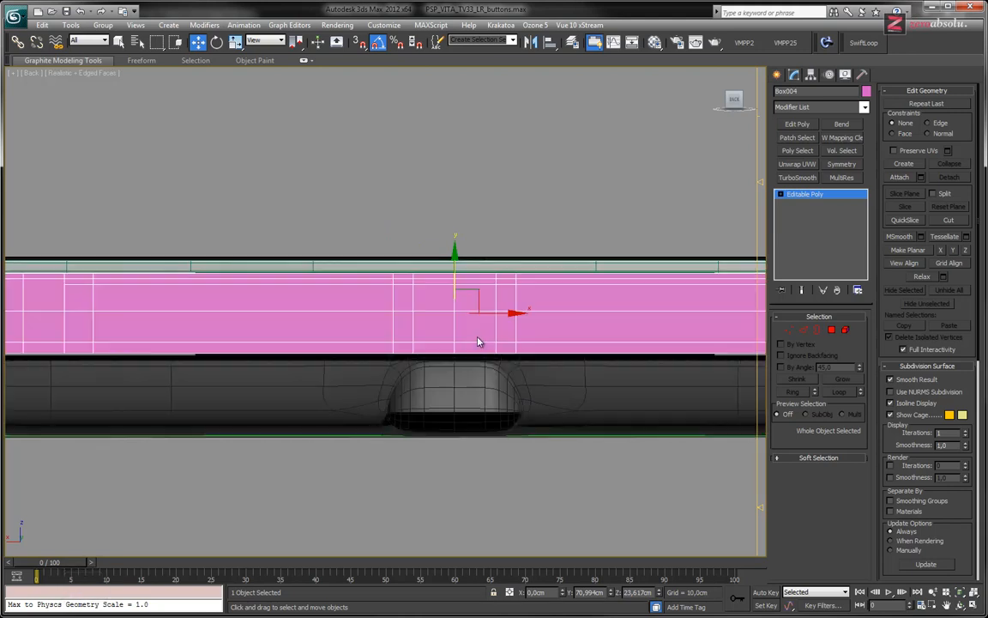
pyautogui.moveTo(468, 326); pyautogui.dragTo(485, 318, button='middle')
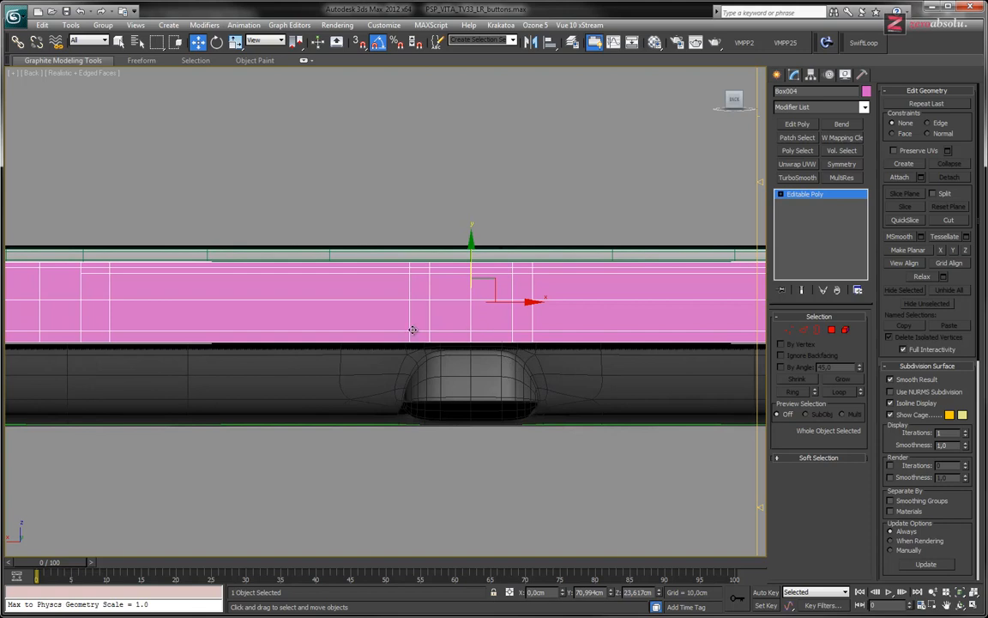
pyautogui.hotkey('alt', 'q')
pyautogui.press('F3')
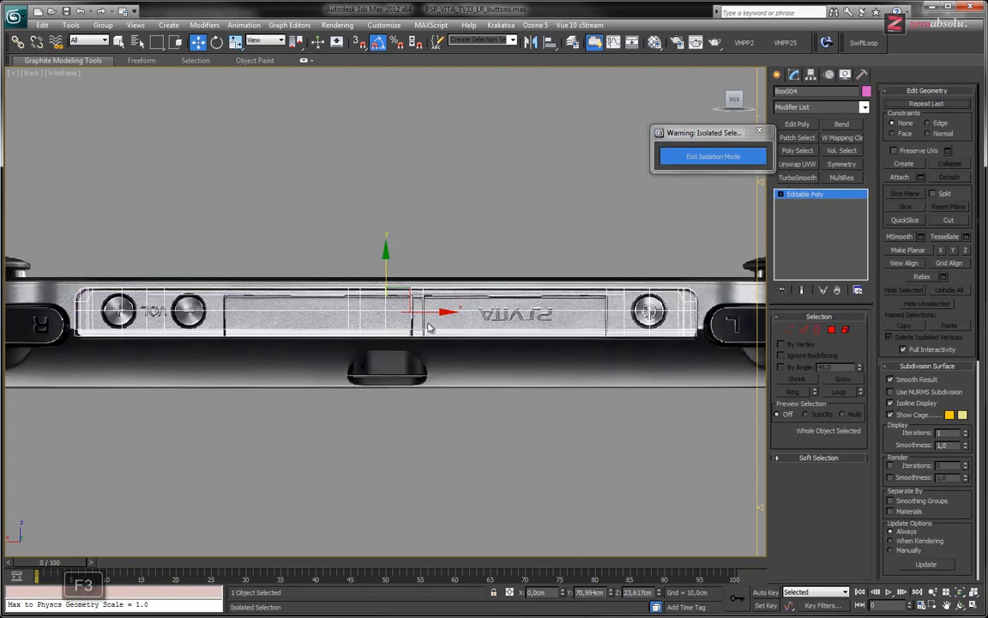
pyautogui.scroll(6, 434, 320)
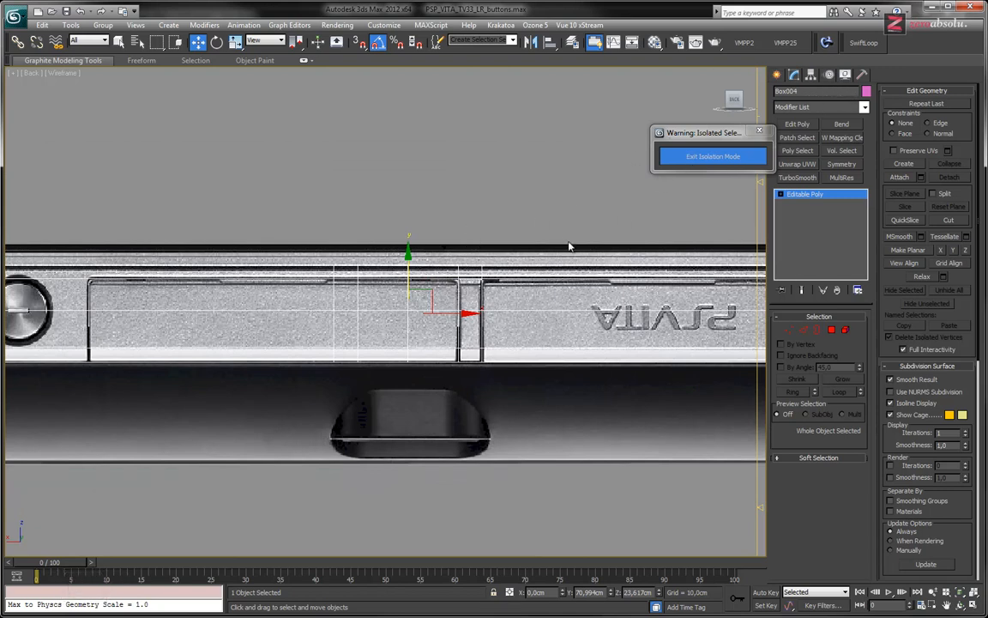
# - Remove the panel's central vertical edge loop together with its vertices
pyautogui.click(779, 194)
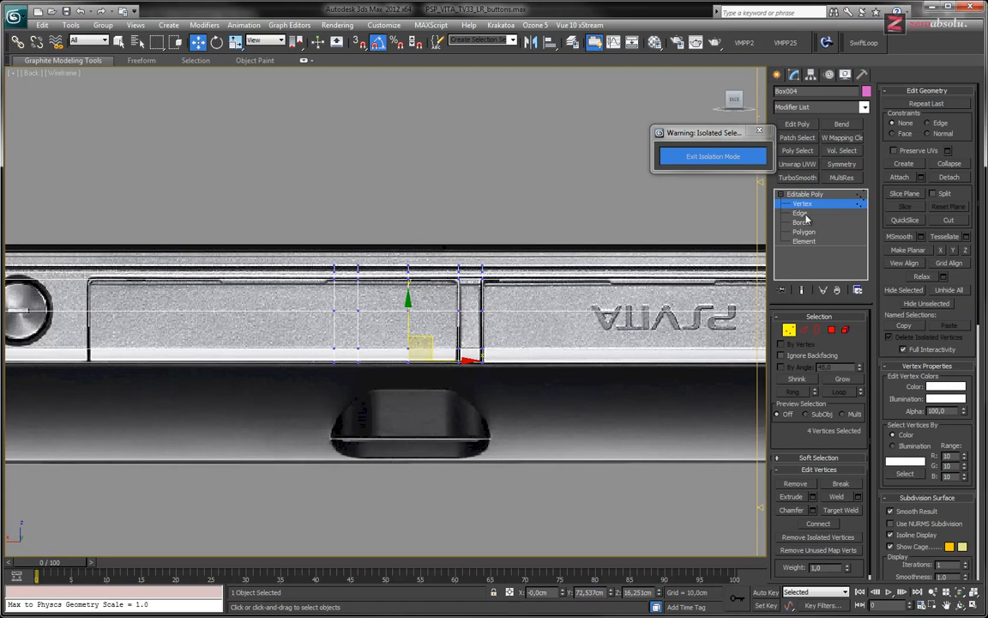
pyautogui.click(800, 212)
pyautogui.click(409, 286)
pyautogui.click(839, 392)
pyautogui.scroll(4, 454, 307)
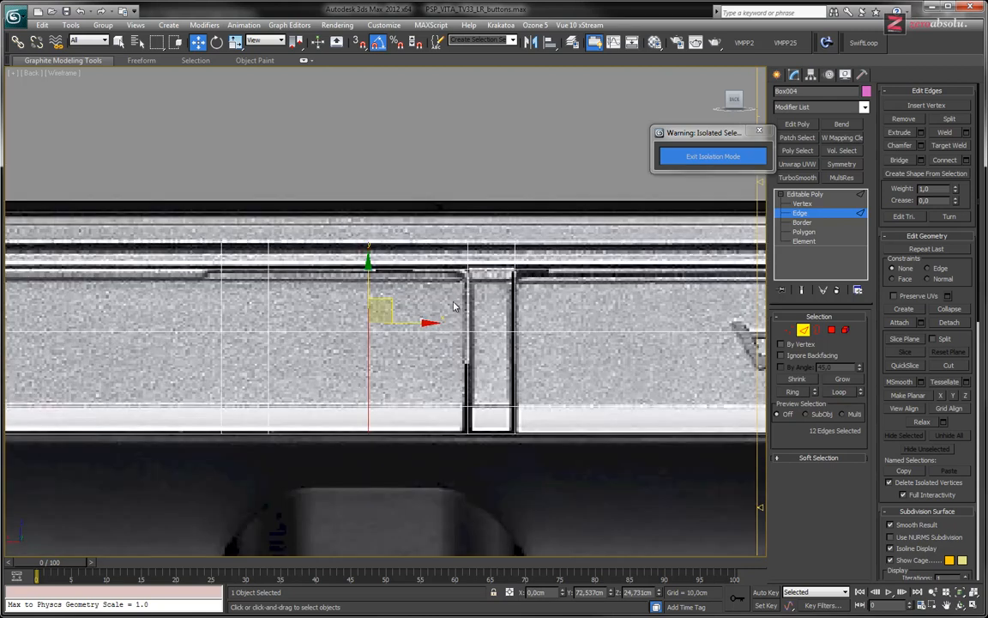
pyautogui.hotkey('ctrl', 'BackSpace')
# - Remove the pair of vertical edge loops crossing the blank cover, together with their vertices
pyautogui.moveTo(281, 296); pyautogui.dragTo(444, 293, button='middle')
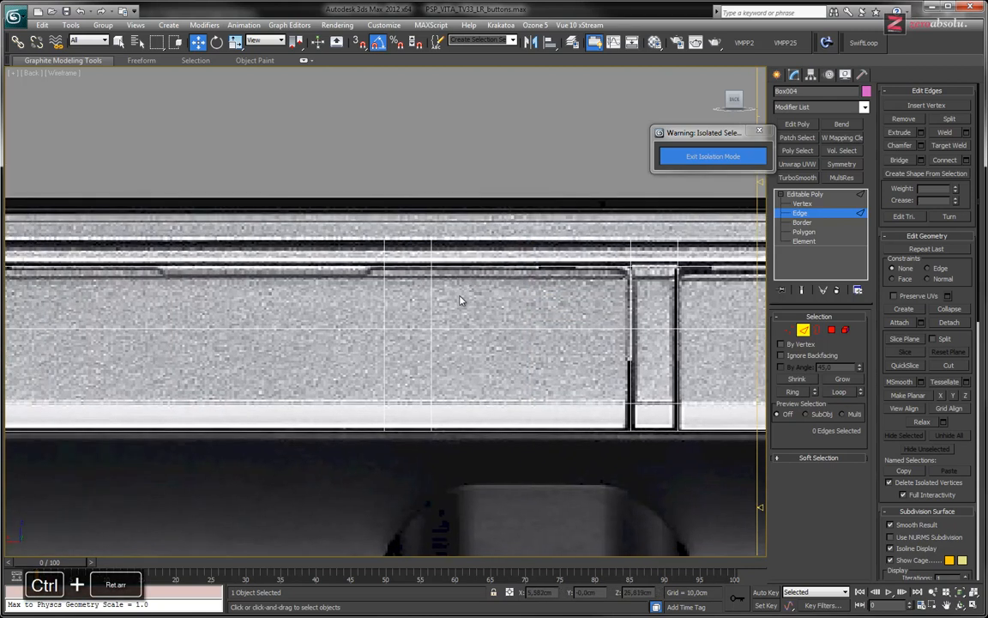
pyautogui.moveTo(381, 294); pyautogui.dragTo(383, 297)
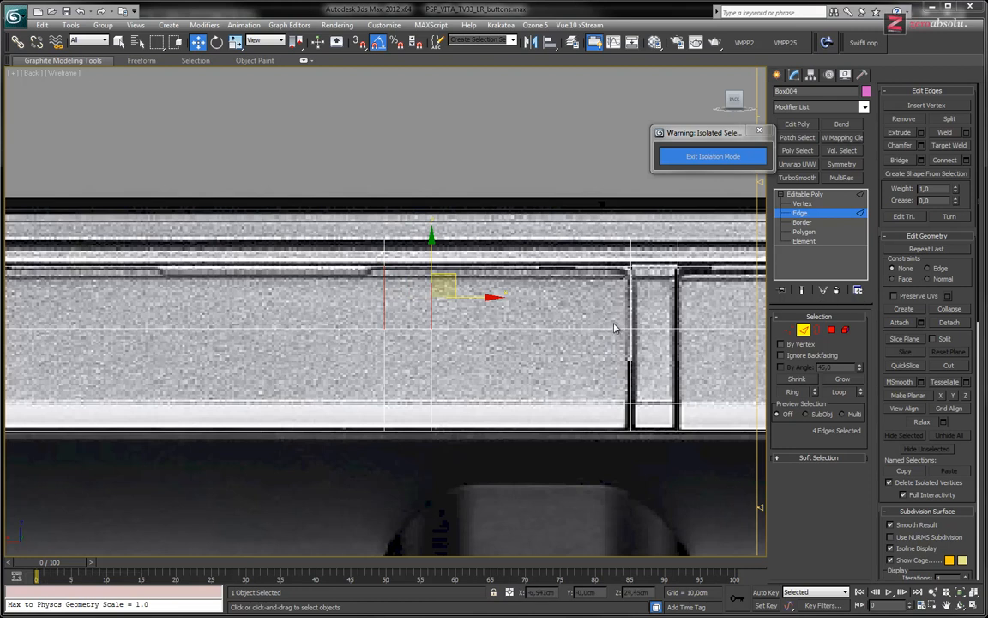
pyautogui.moveTo(457, 293); pyautogui.dragTo(447, 284, button='middle')
pyautogui.moveTo(448, 283); pyautogui.dragTo(400, 283)
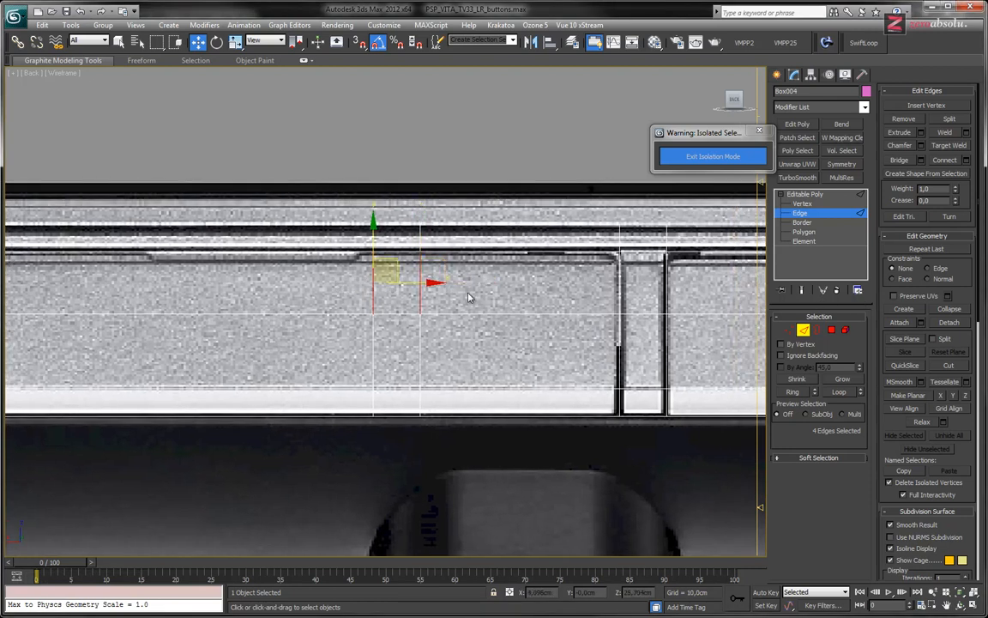
pyautogui.click(849, 392)
pyautogui.hotkey('ctrl', 'BackSpace')
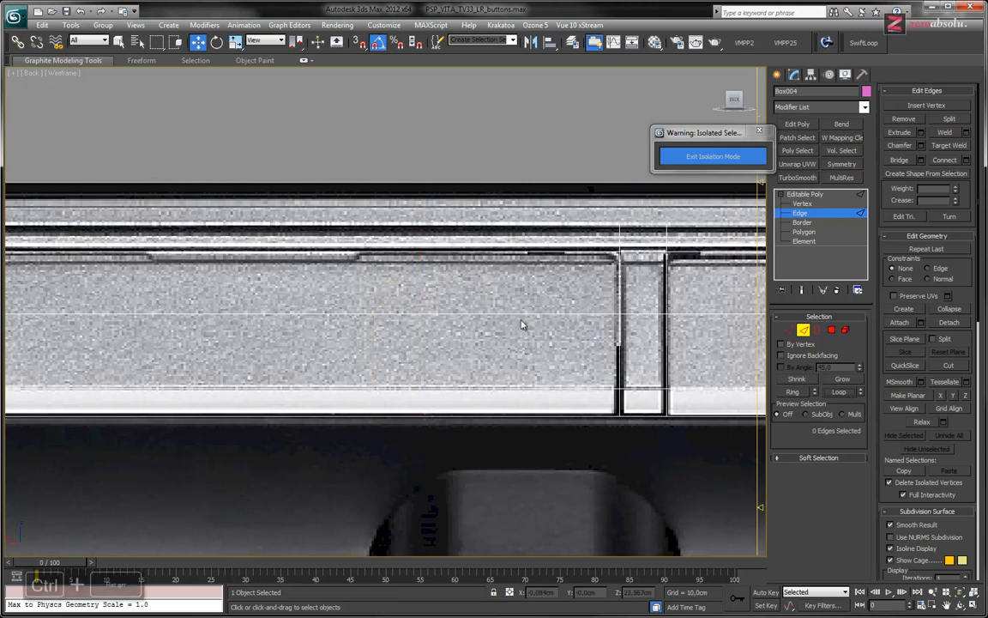
# - Insert two vertical SwiftLoop edge loops, one on the cover's outer side seam and one between that seam and the minus button
pyautogui.moveTo(522, 325); pyautogui.dragTo(420, 320, button='middle')
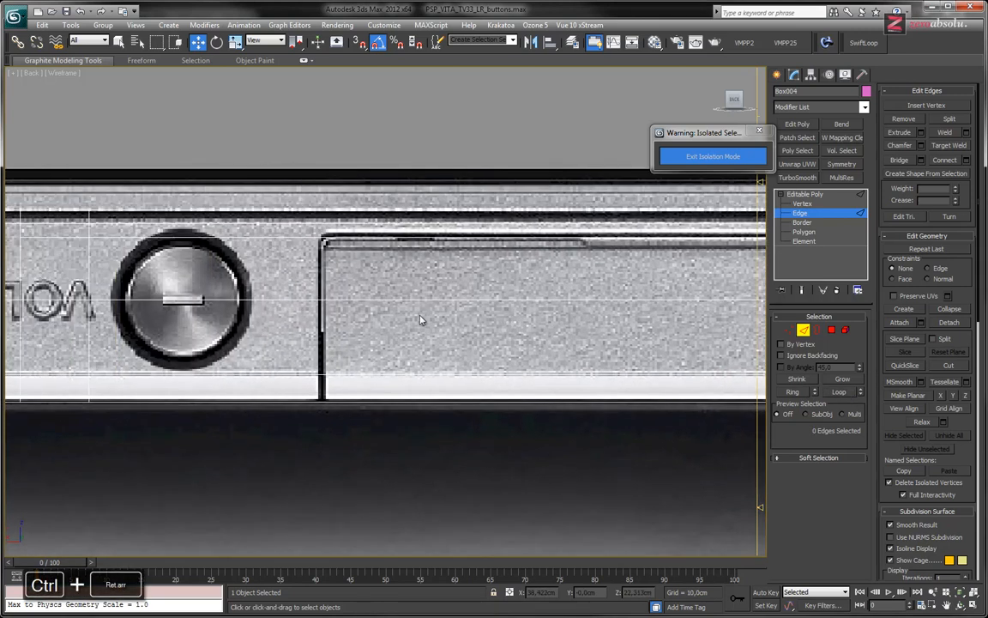
pyautogui.click(863, 42)
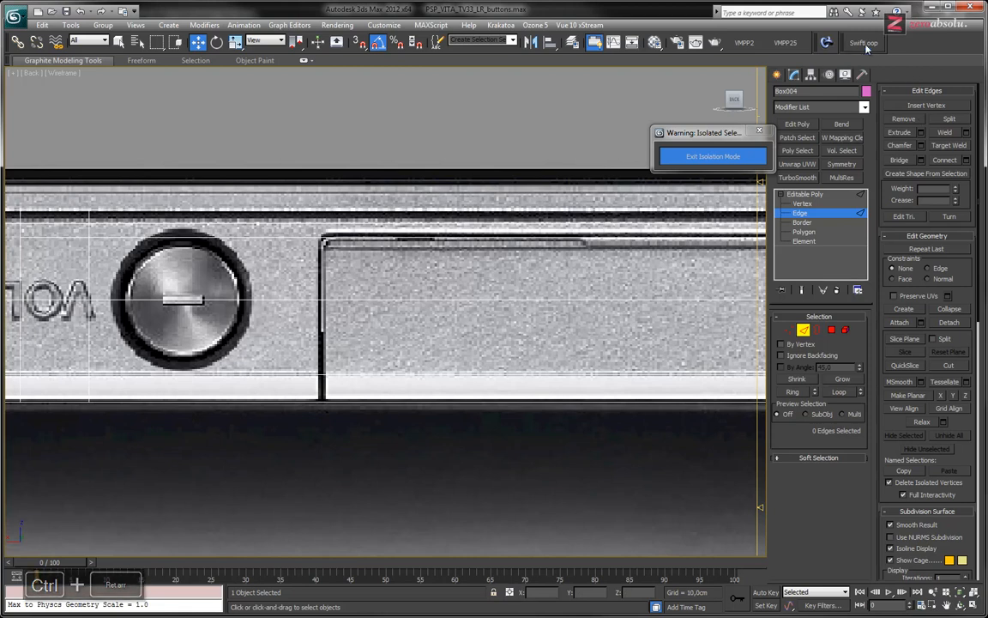
pyautogui.click(324, 240)
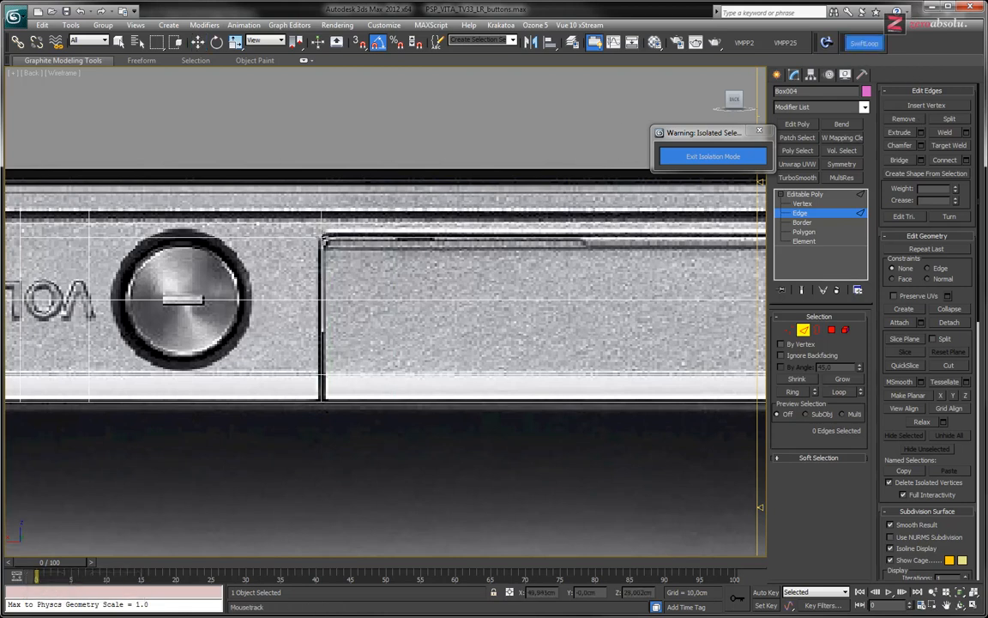
pyautogui.moveTo(292, 245); pyautogui.dragTo(493, 255, button='middle')
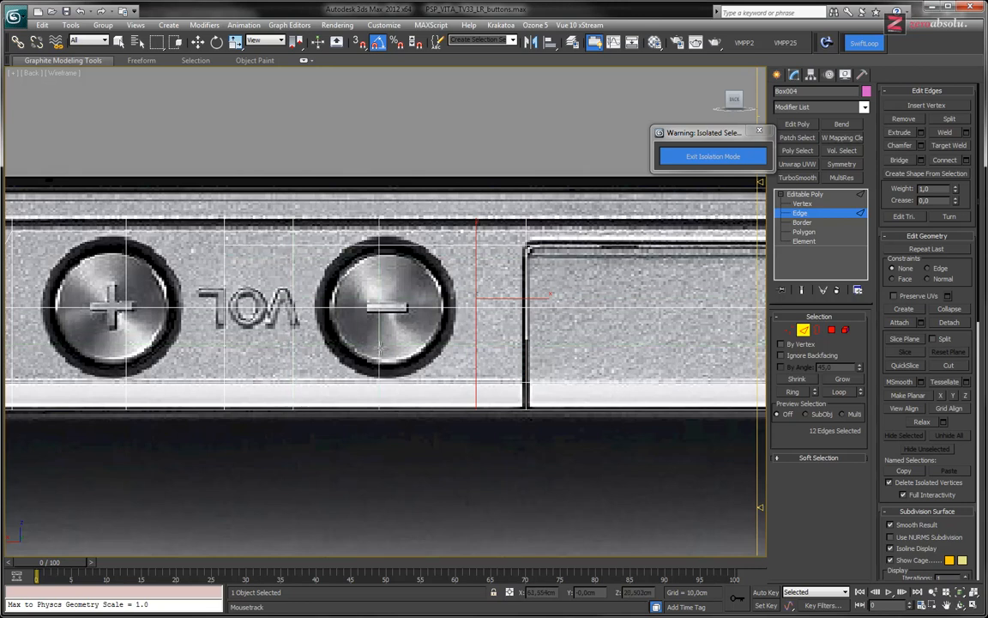
pyautogui.rightClick(289, 273)
# - Move the vertical edge loop at the V of the VOL lettering into the gap beside the minus button
pyautogui.click(294, 274)
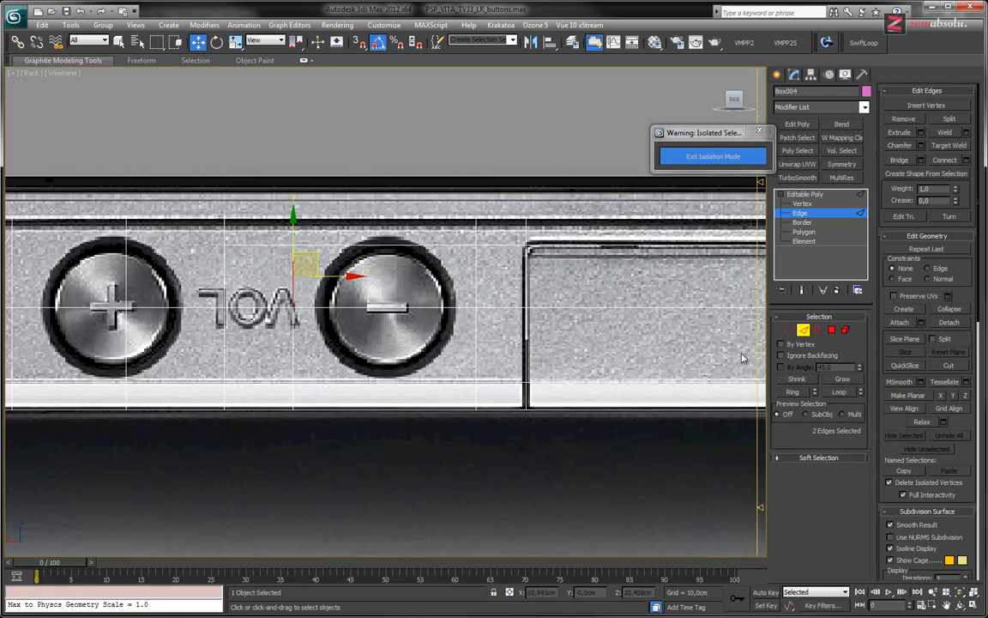
pyautogui.click(839, 391)
pyautogui.moveTo(337, 301); pyautogui.dragTo(350, 298)
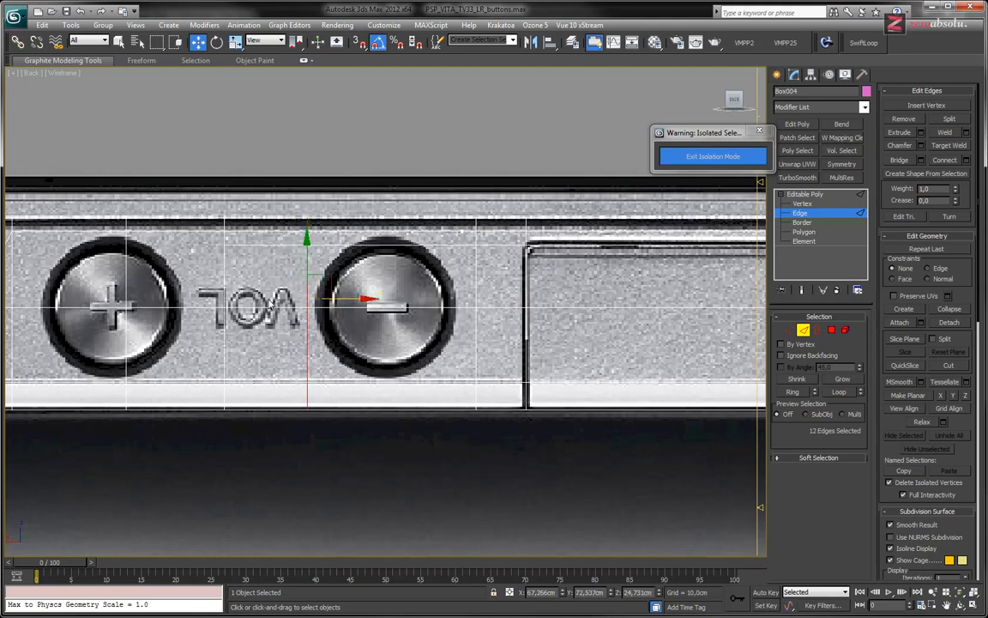
# - Move the vertical edge loop crossing the plus button onto the centre of the plus sign
pyautogui.moveTo(195, 331); pyautogui.dragTo(340, 335, button='middle')
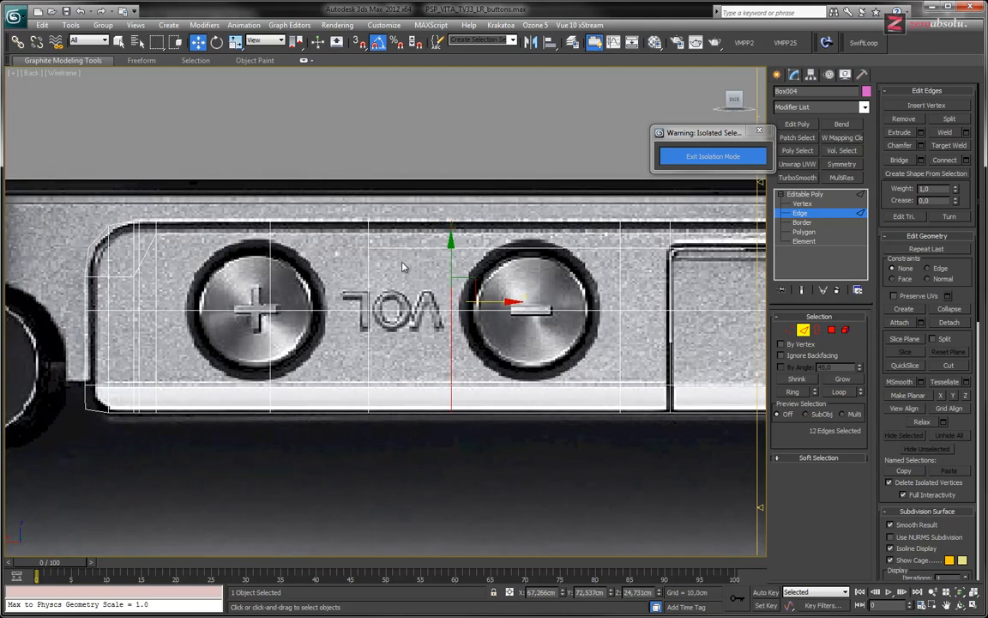
pyautogui.click(270, 257)
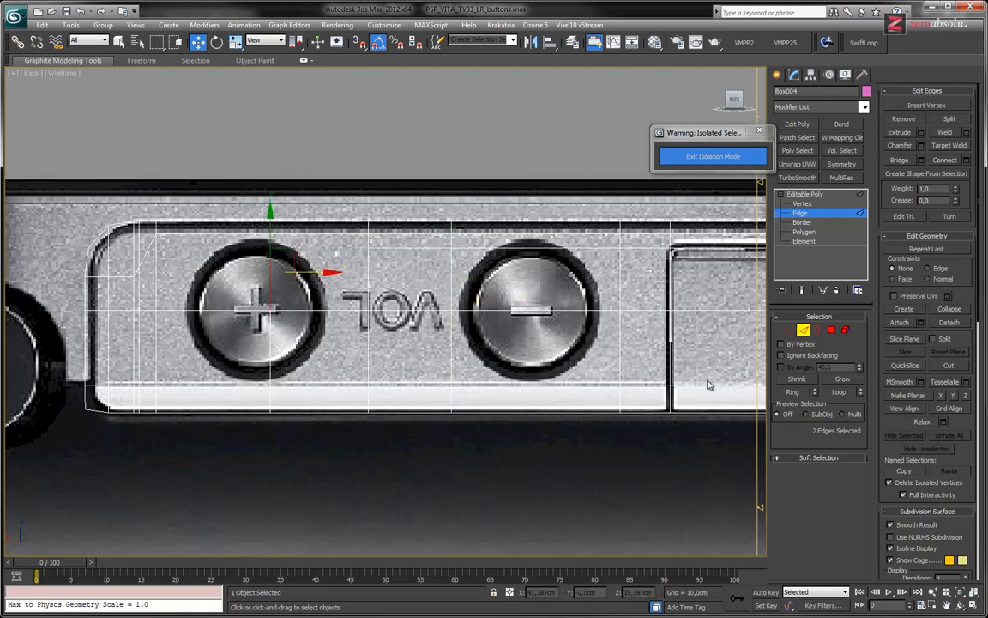
pyautogui.hotkey('alt', 'l')
pyautogui.moveTo(304, 313); pyautogui.dragTo(291, 314)
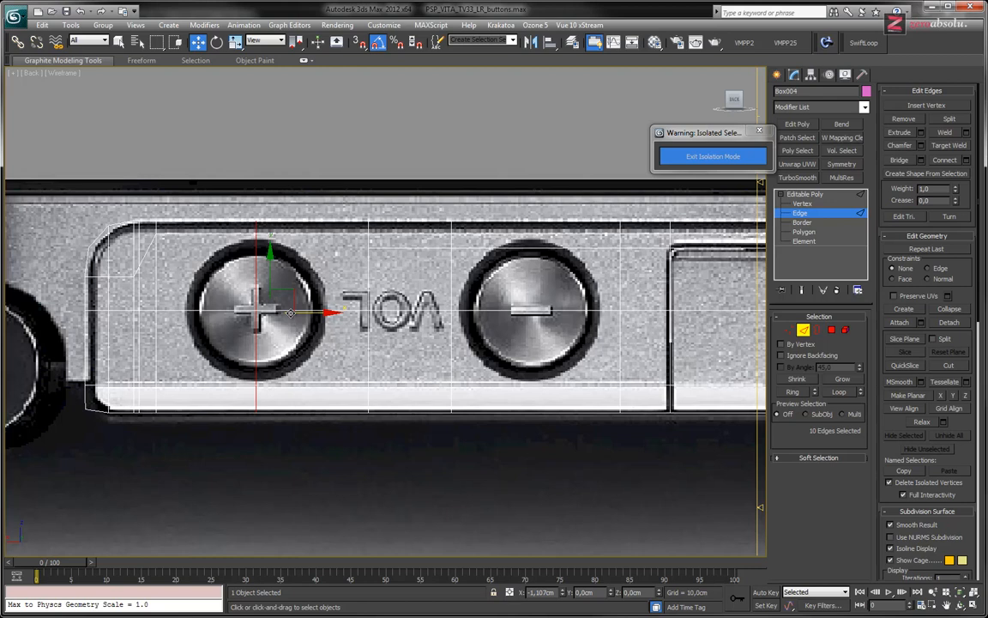
# - Insert a vertical SwiftLoop edge loop through the centre of the minus button
pyautogui.click(865, 42)
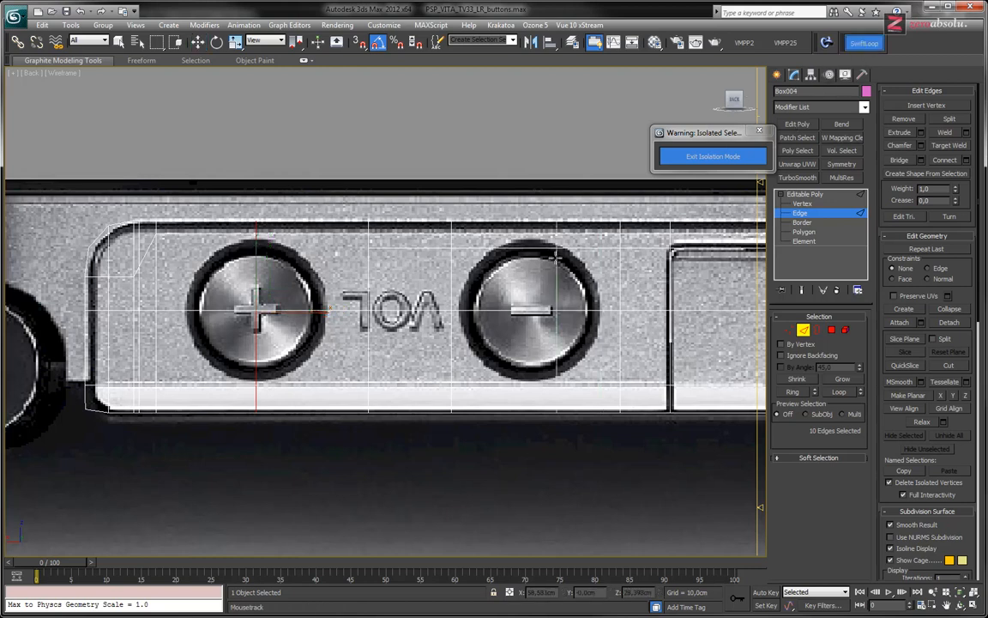
pyautogui.click(532, 305)
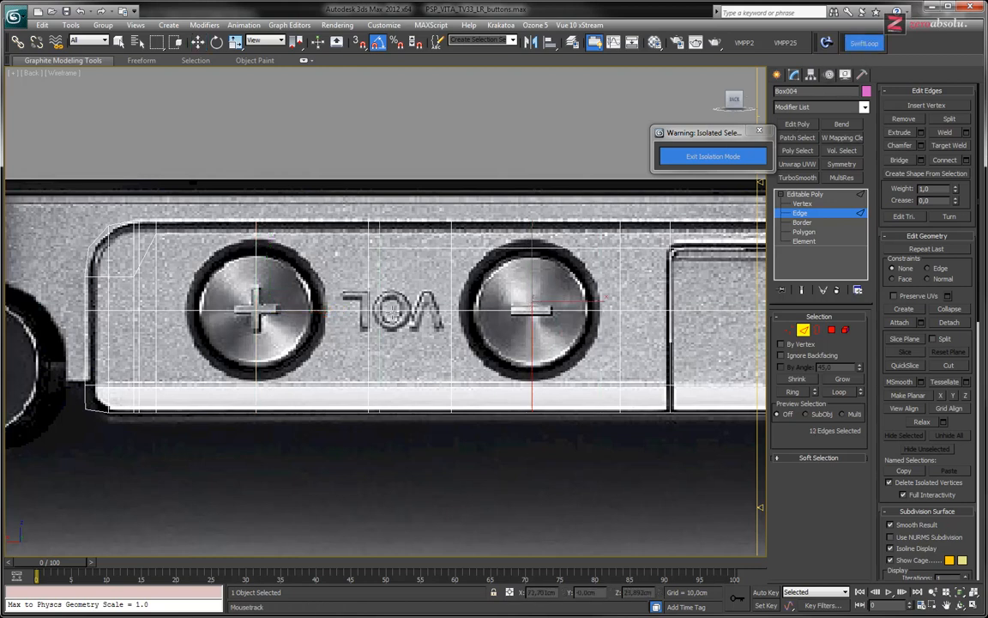
pyautogui.press('w')
# - Move the full vertical edge loop at the L of the VOL lettering into the gap beside the plus button
pyautogui.click(368, 290)
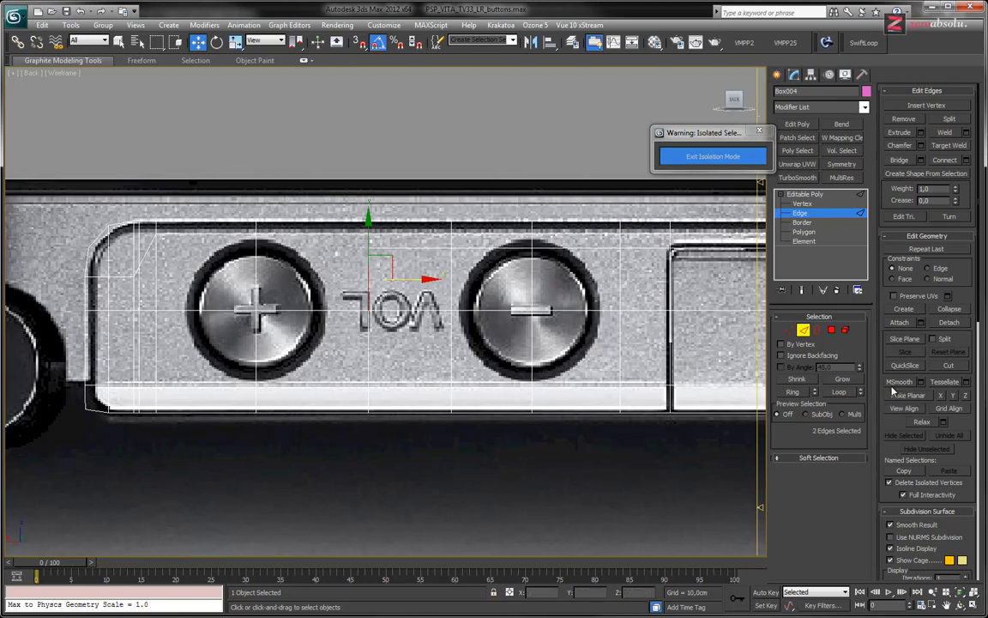
pyautogui.click(841, 391)
pyautogui.moveTo(406, 351); pyautogui.dragTo(380, 350)
pyautogui.hotkey('ctrl', 'z')
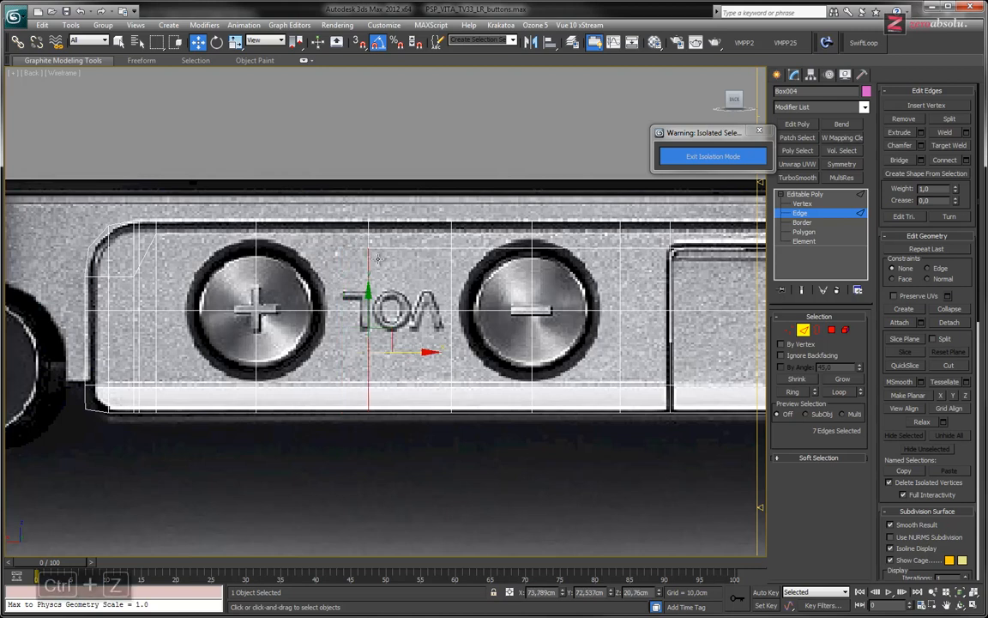
pyautogui.keyDown('ctrl'); pyautogui.click(369, 241); pyautogui.keyUp('ctrl')
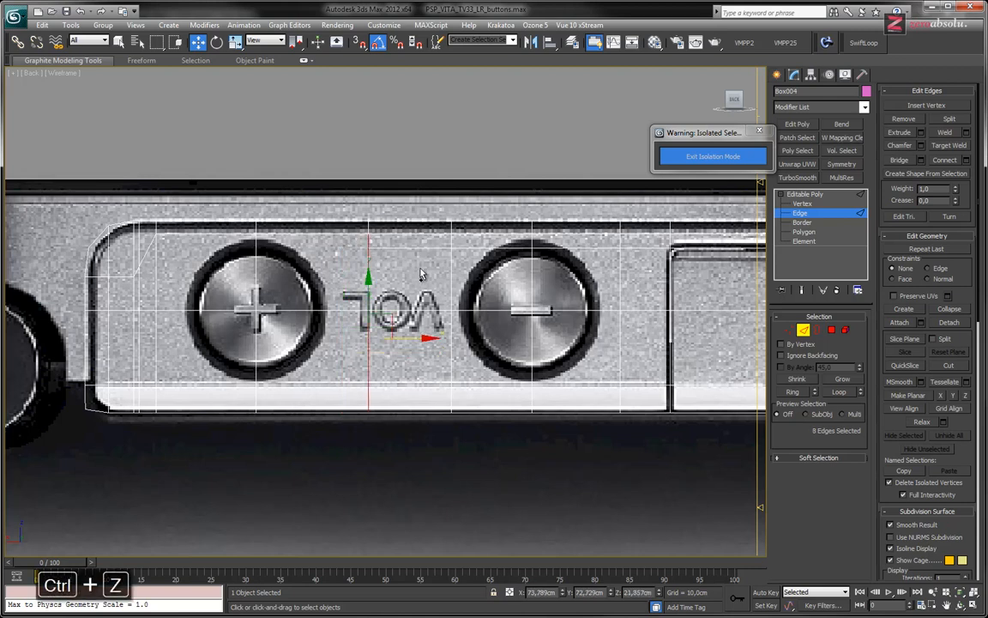
pyautogui.moveTo(359, 247); pyautogui.dragTo(362, 244, button='middle')
pyautogui.scroll(3, 371, 240)
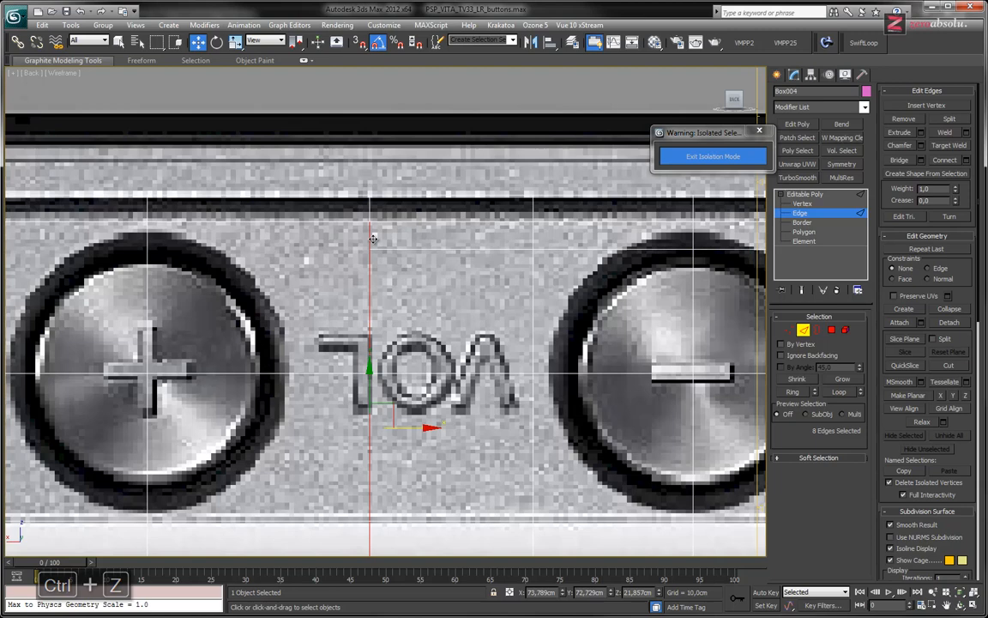
pyautogui.click(840, 392)
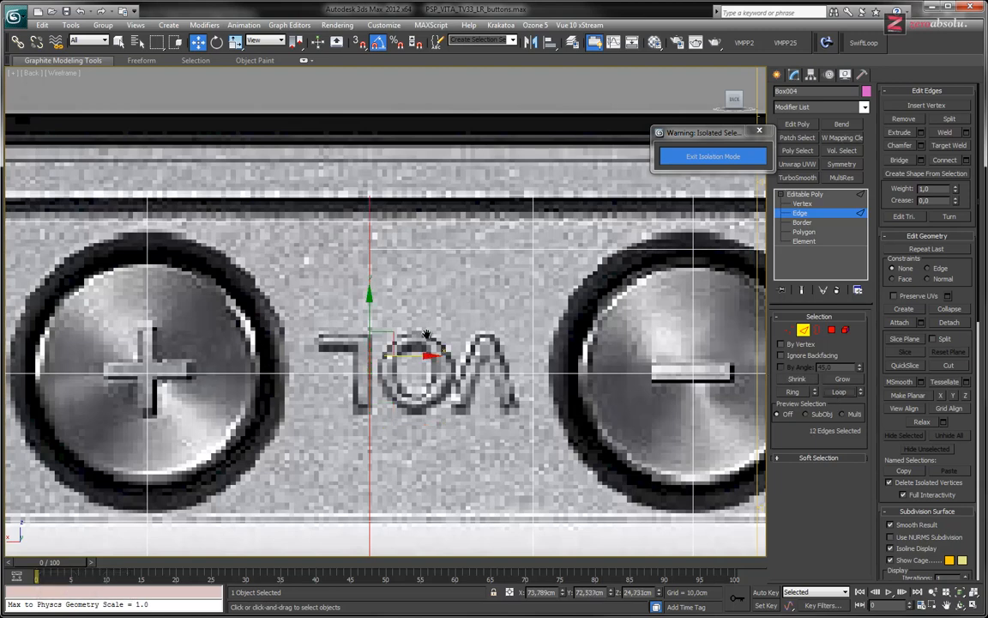
pyautogui.scroll(-3, 427, 334)
pyautogui.scroll(3, 384, 271)
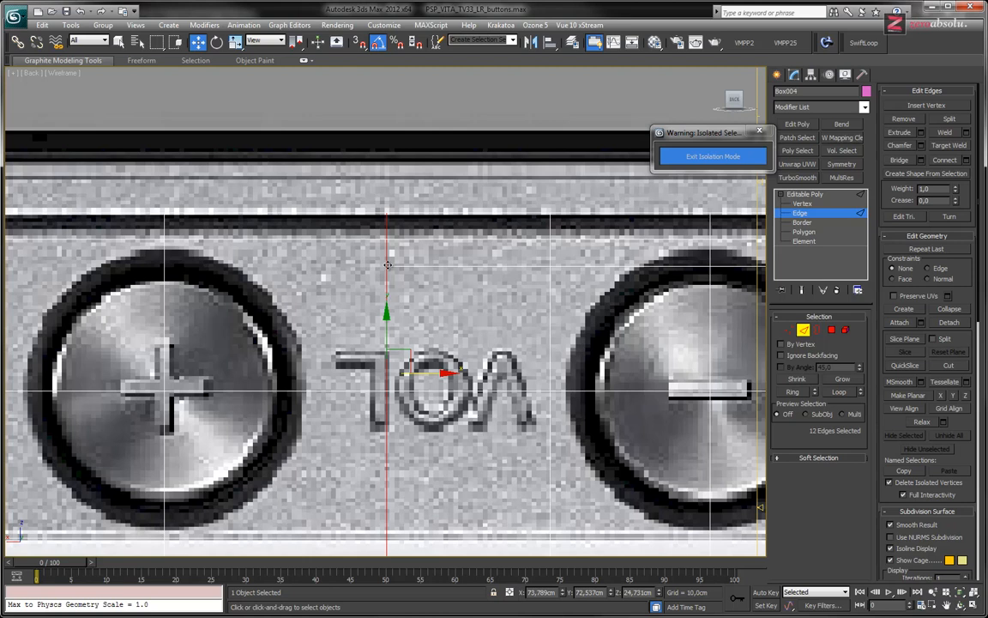
pyautogui.scroll(-3, 382, 295)
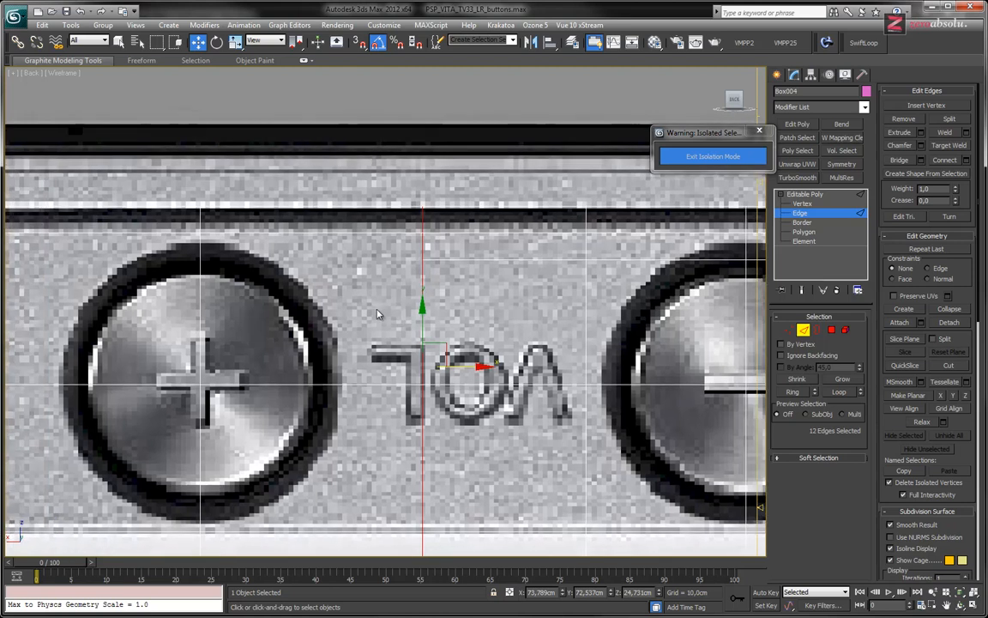
pyautogui.moveTo(443, 340); pyautogui.dragTo(361, 344)
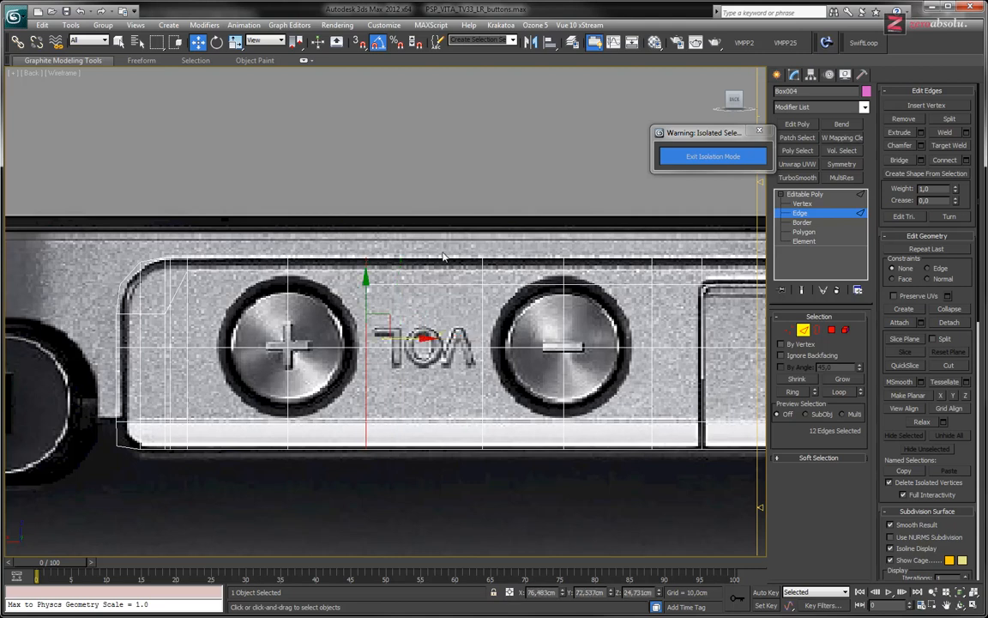
# - Insert a vertical SwiftLoop edge loop just beside the plus button, on its side towards the panel's rounded end
pyautogui.click(865, 43)
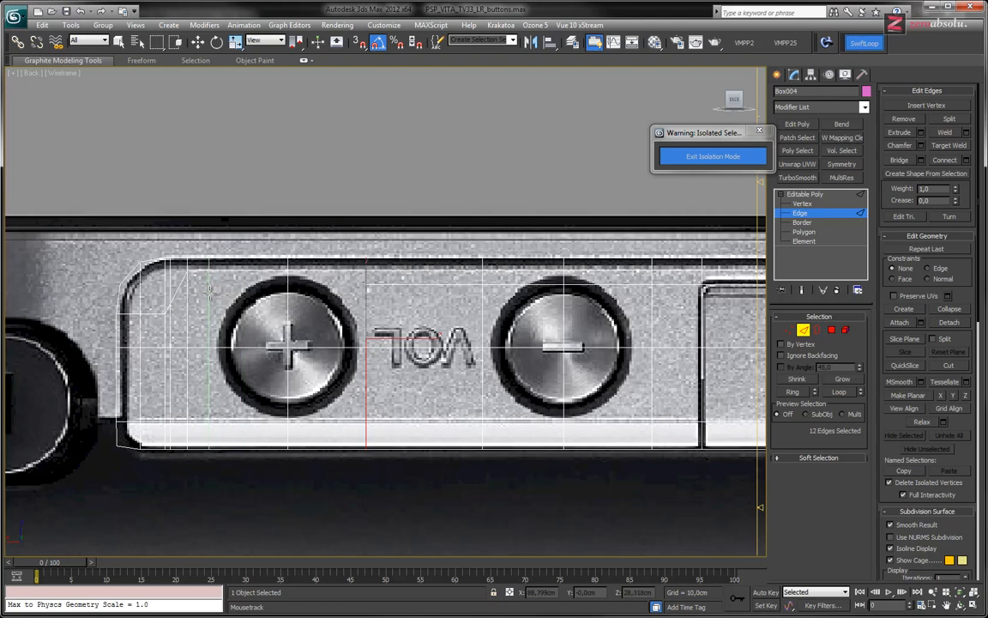
pyautogui.click(208, 343)
pyautogui.moveTo(326, 298); pyautogui.dragTo(334, 259, button='middle')
pyautogui.press('w')
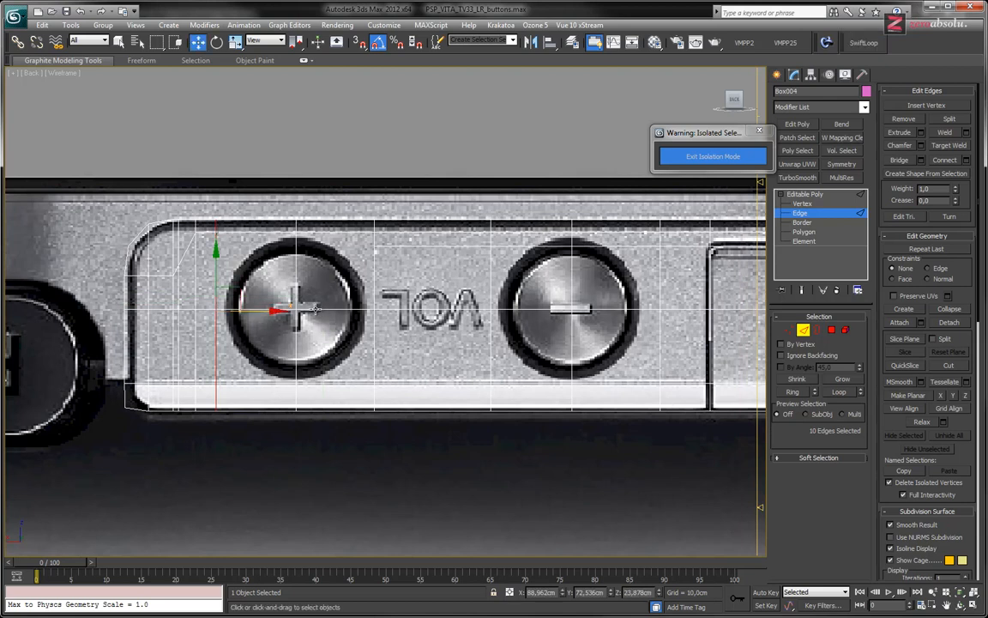
pyautogui.press('F3')
pyautogui.press('F3')
pyautogui.moveTo(577, 308); pyautogui.dragTo(502, 338, button='middle')
# - Remove the upper horizontal edge segments above the VOL lettering and minus button, between the vertical loops beside both volume buttons
pyautogui.click(366, 294)
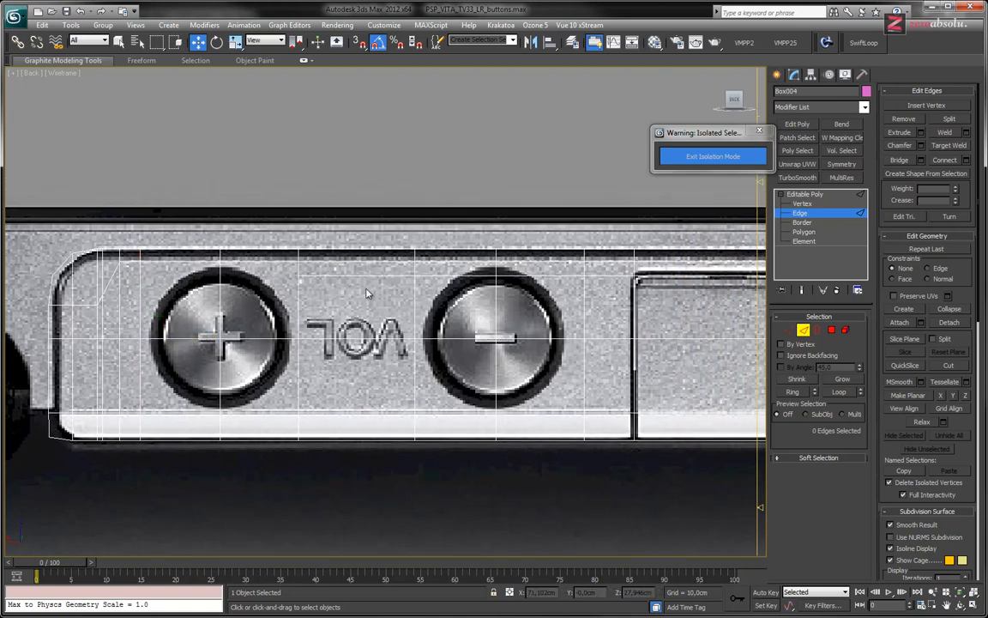
pyautogui.press('2')
pyautogui.press('2')
pyautogui.press('2')
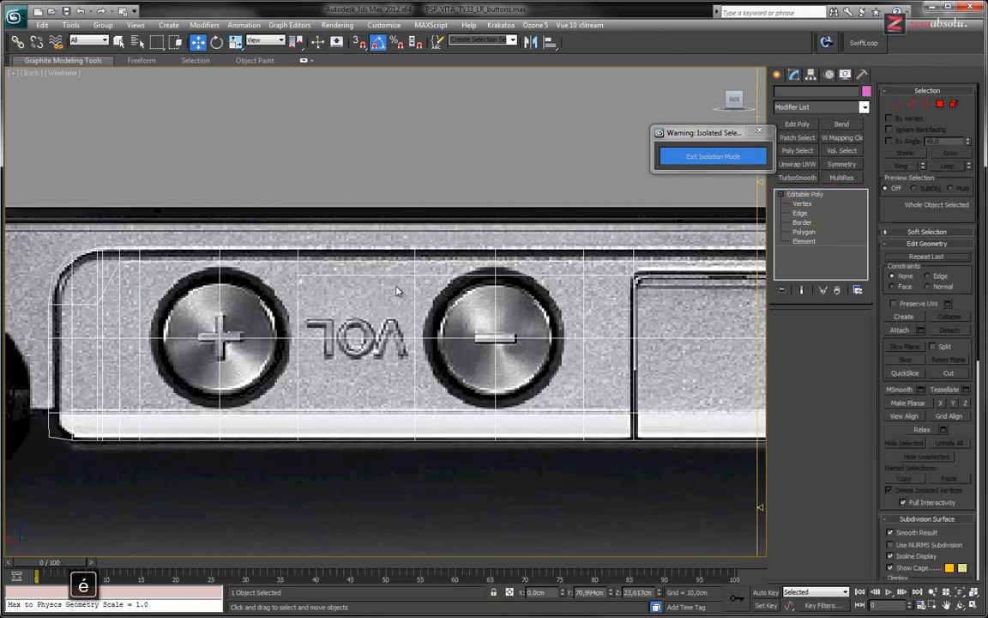
pyautogui.click(810, 212)
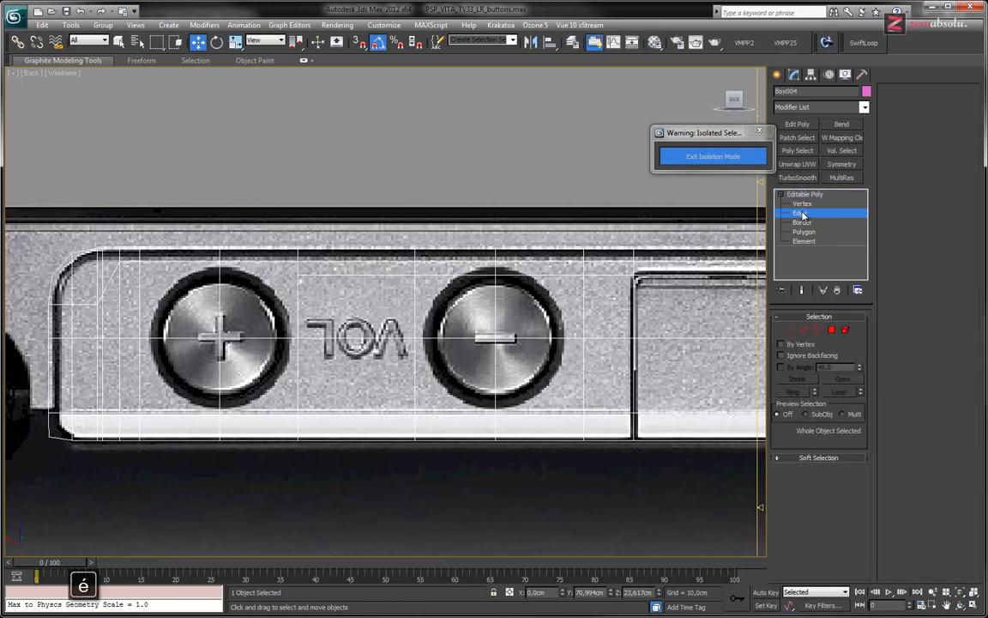
pyautogui.moveTo(366, 291); pyautogui.dragTo(375, 297)
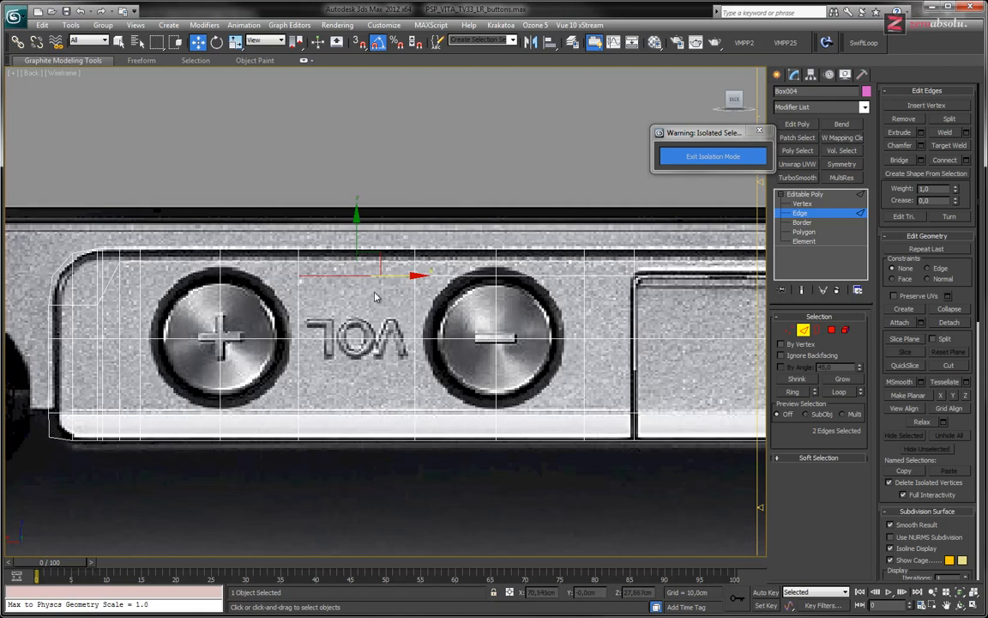
pyautogui.keyDown('ctrl'); pyautogui.moveTo(453, 269); pyautogui.dragTo(463, 290); pyautogui.keyUp('ctrl')
pyautogui.keyDown('ctrl'); pyautogui.moveTo(525, 267); pyautogui.dragTo(545, 298); pyautogui.keyUp('ctrl')
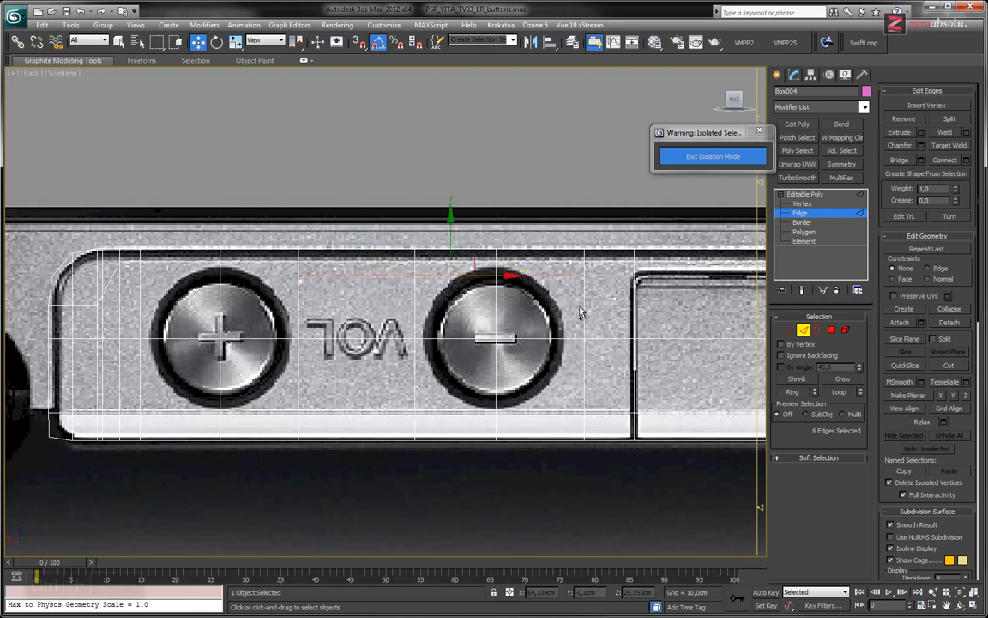
pyautogui.hotkey('ctrl', 'BackSpace')
# - Examine the edges between the minus button and the cover seam, selecting the remaining horizontal segment and the vertical loop beside the button
pyautogui.moveTo(618, 342); pyautogui.dragTo(480, 346, button='middle')
pyautogui.moveTo(477, 314); pyautogui.dragTo(476, 321)
pyautogui.moveTo(529, 357); pyautogui.dragTo(464, 347, button='middle')
pyautogui.scroll(-2, 442, 342)
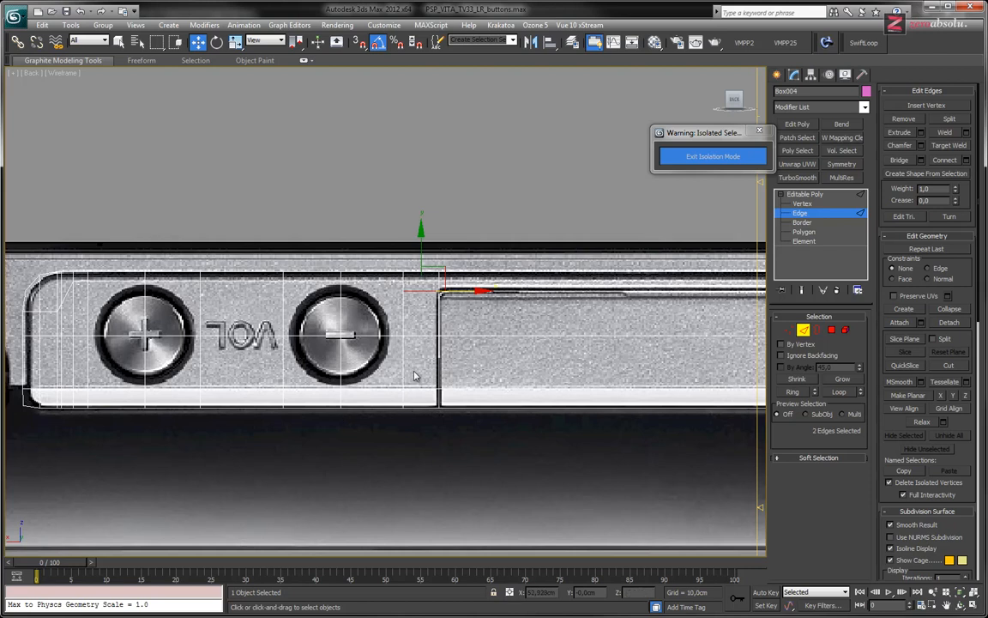
pyautogui.scroll(4, 430, 353)
pyautogui.moveTo(438, 335); pyautogui.dragTo(437, 330, button='middle')
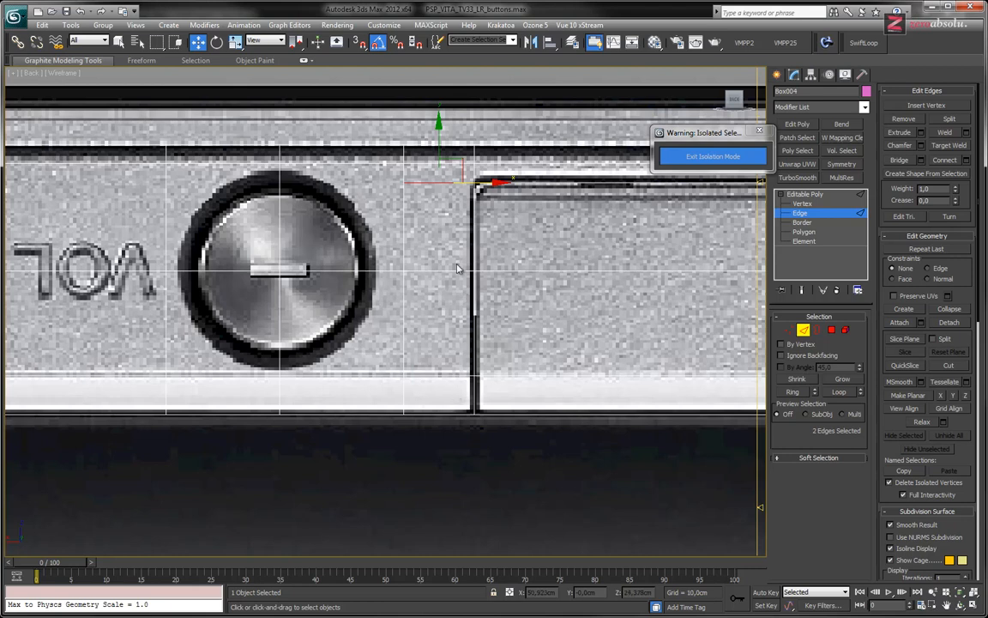
pyautogui.scroll(-5, 435, 359)
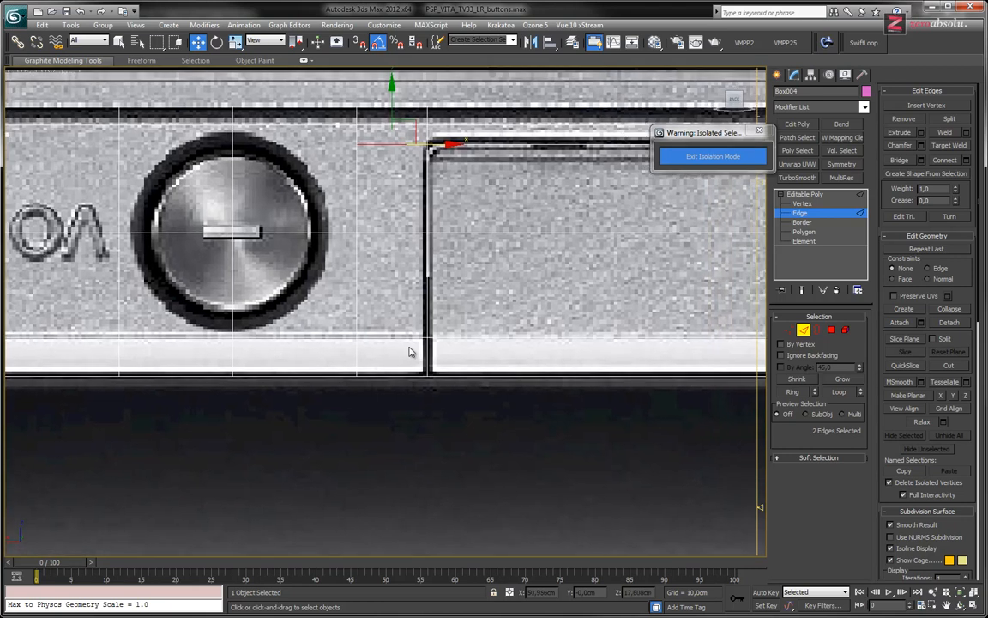
pyautogui.moveTo(379, 344); pyautogui.dragTo(491, 356, button='middle')
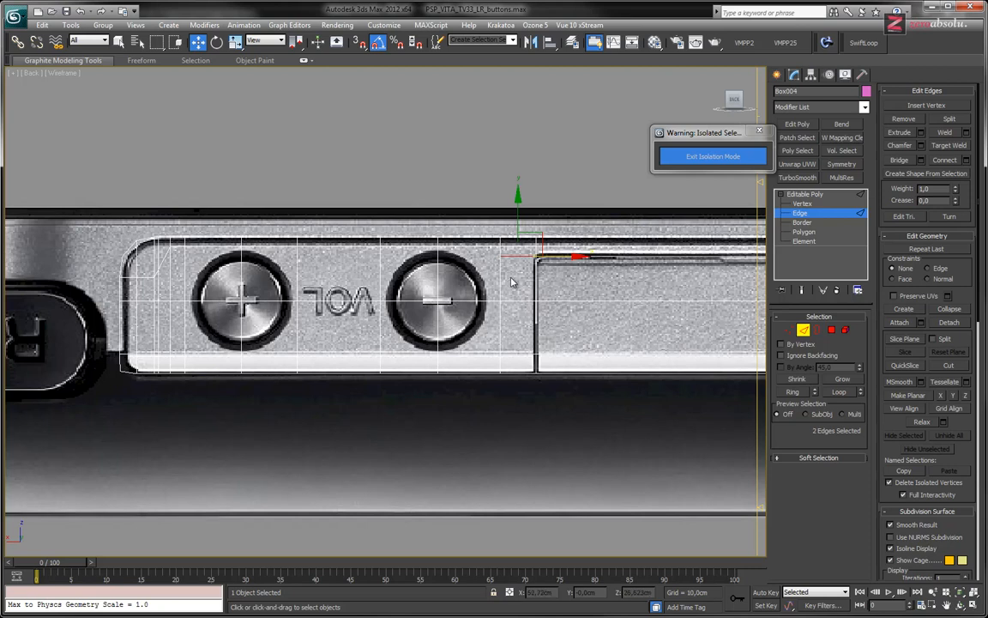
pyautogui.moveTo(511, 281); pyautogui.dragTo(503, 276, button='middle')
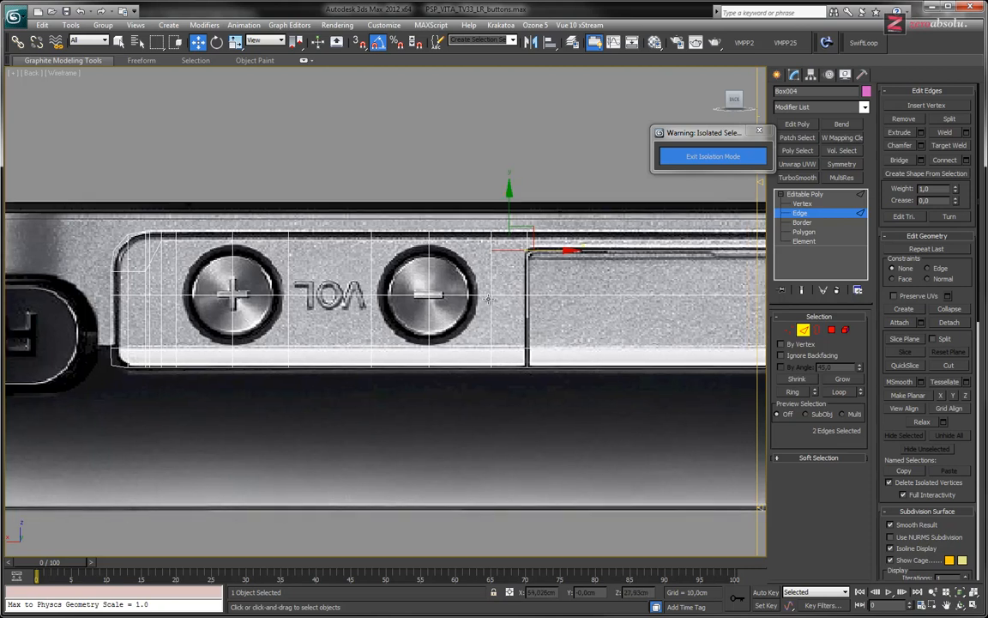
pyautogui.scroll(5, 519, 365)
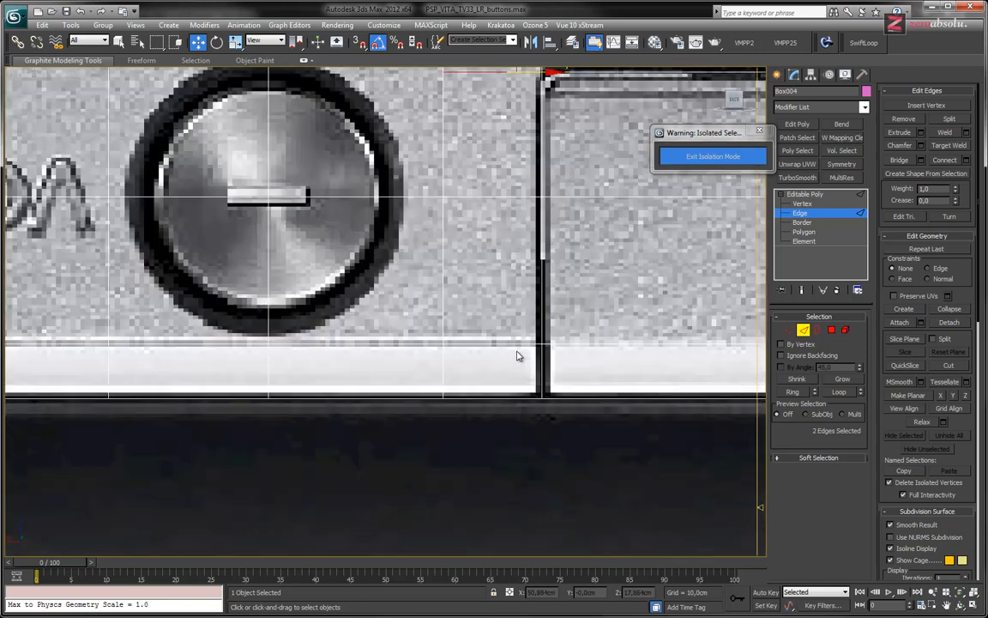
pyautogui.moveTo(468, 179); pyautogui.dragTo(467, 180)
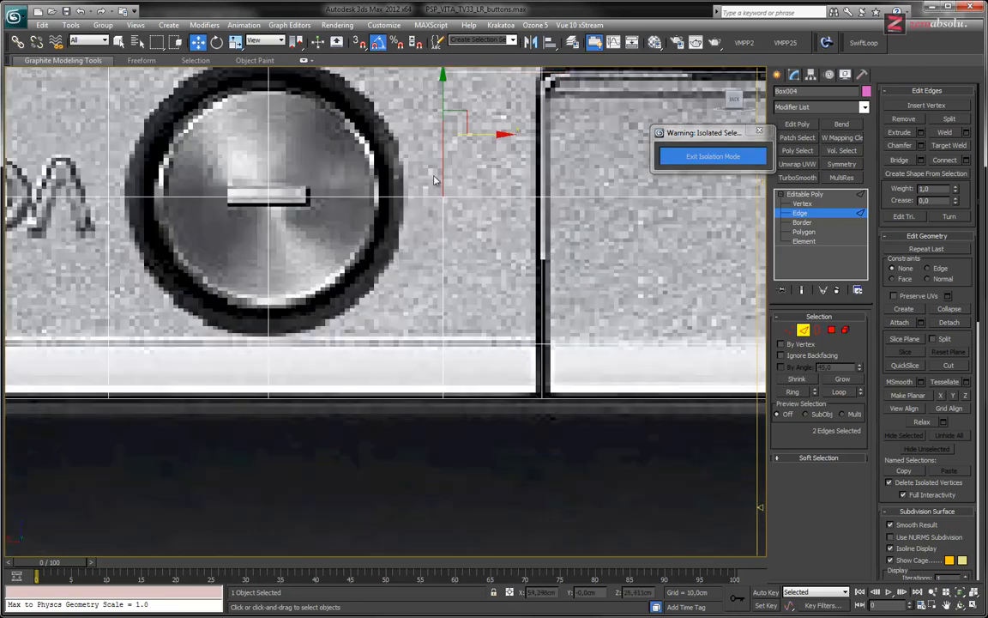
pyautogui.doubleClick(443, 244)
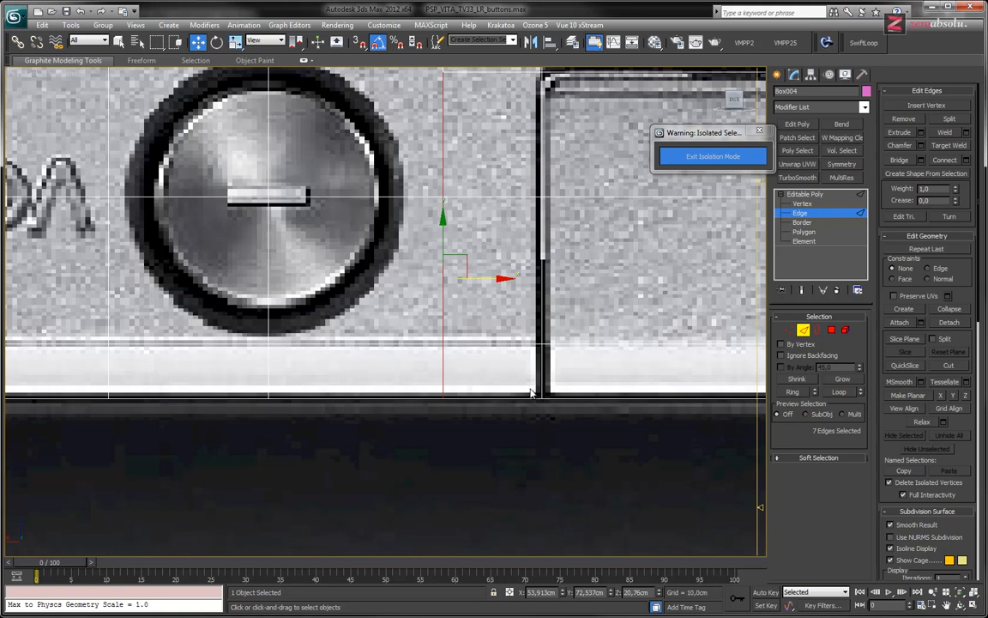
pyautogui.scroll(-5, 455, 321)
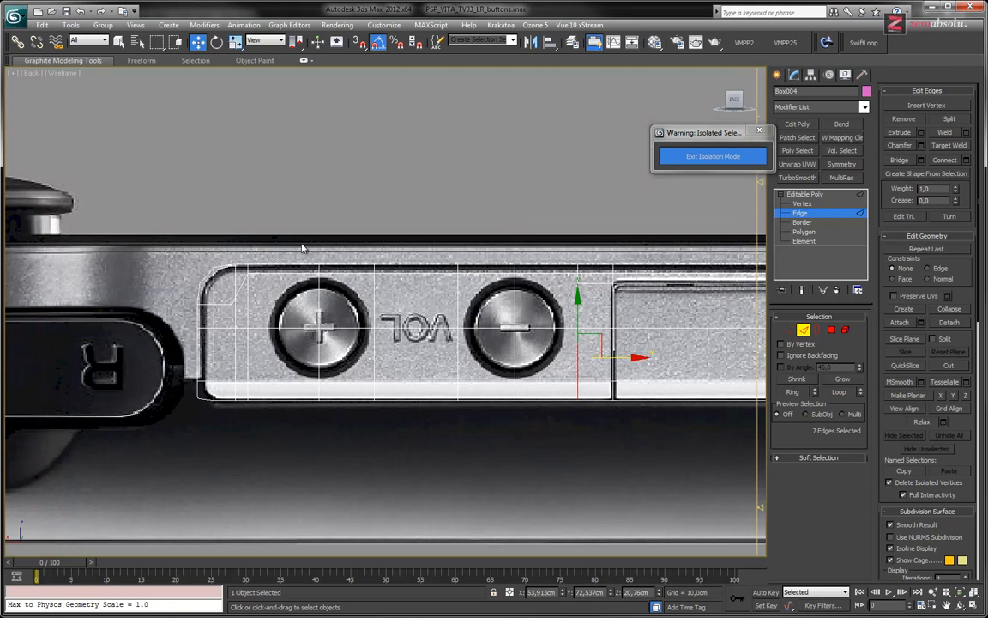
# - Display the back panel shaded with edged faces in the back view
pyautogui.scroll(5, 454, 246)
pyautogui.press('F3')
pyautogui.scroll(-4, 503, 254)
pyautogui.moveTo(481, 257); pyautogui.dragTo(557, 282, button='middle')
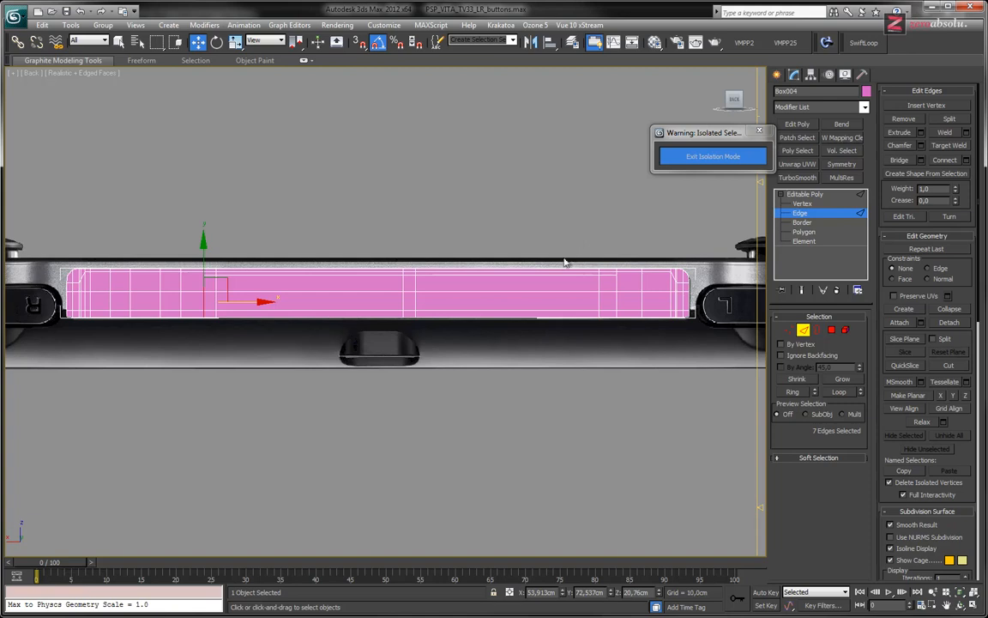
pyautogui.press('F3')
pyautogui.scroll(4, 612, 325)
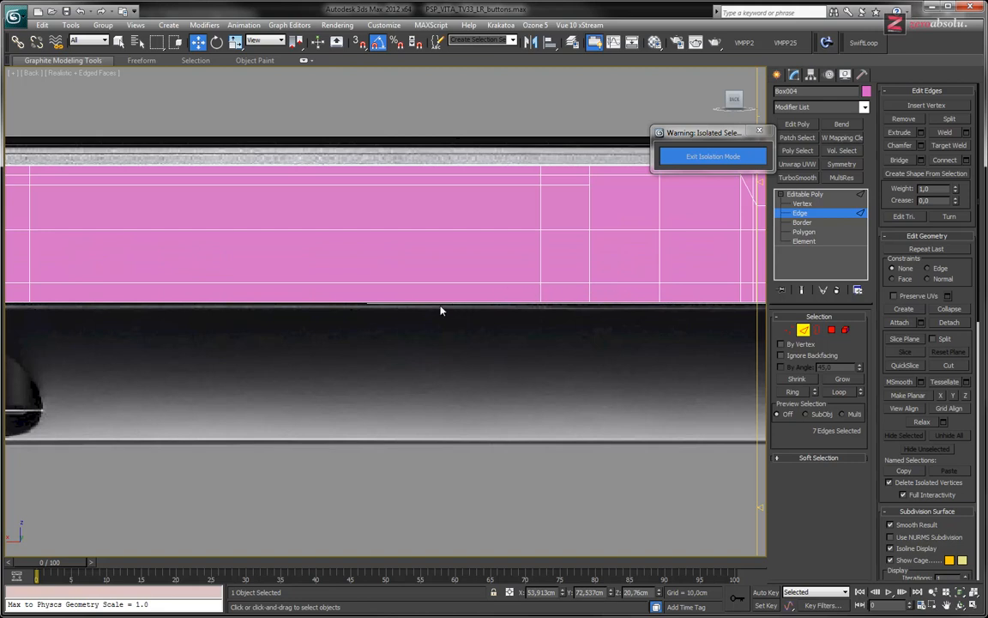
# - Switch to polygon-level selection with Ignore Backfacing enabled and the plain selection tool active
pyautogui.click(803, 232)
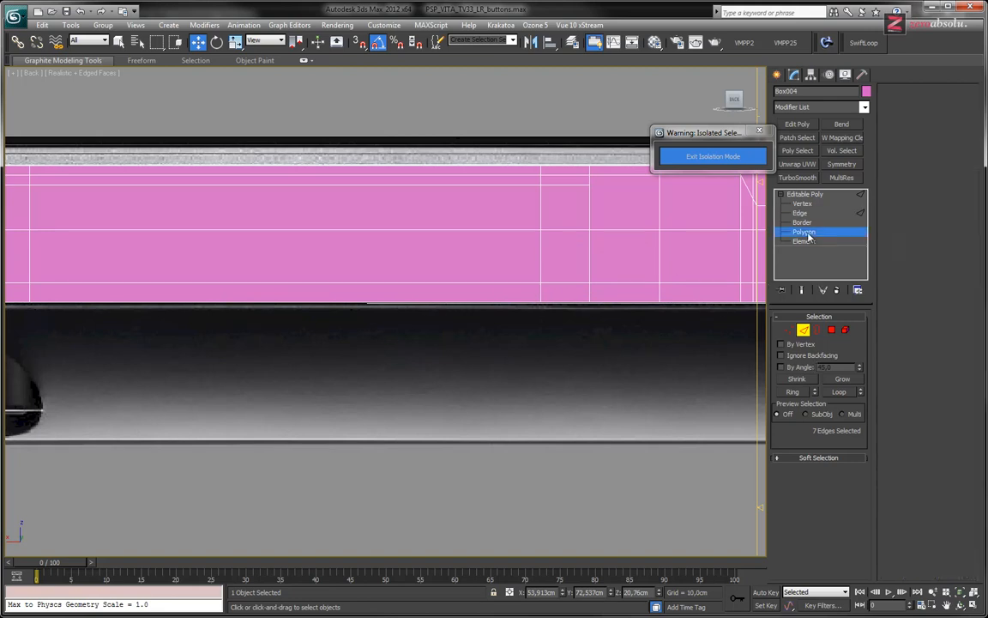
pyautogui.moveTo(664, 290); pyautogui.dragTo(440, 290, button='middle')
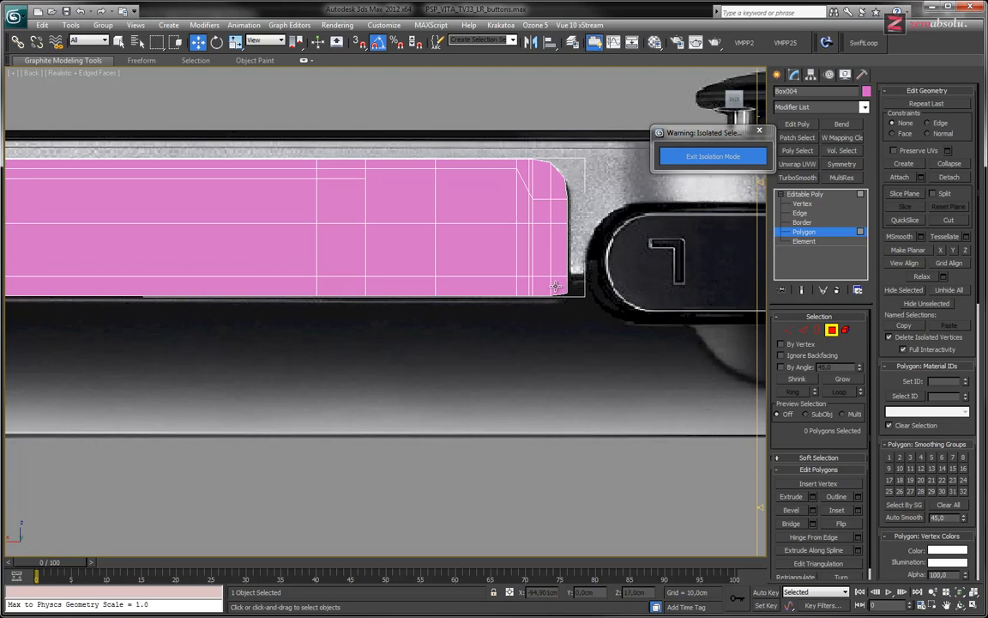
pyautogui.click(813, 357)
pyautogui.click(119, 42)
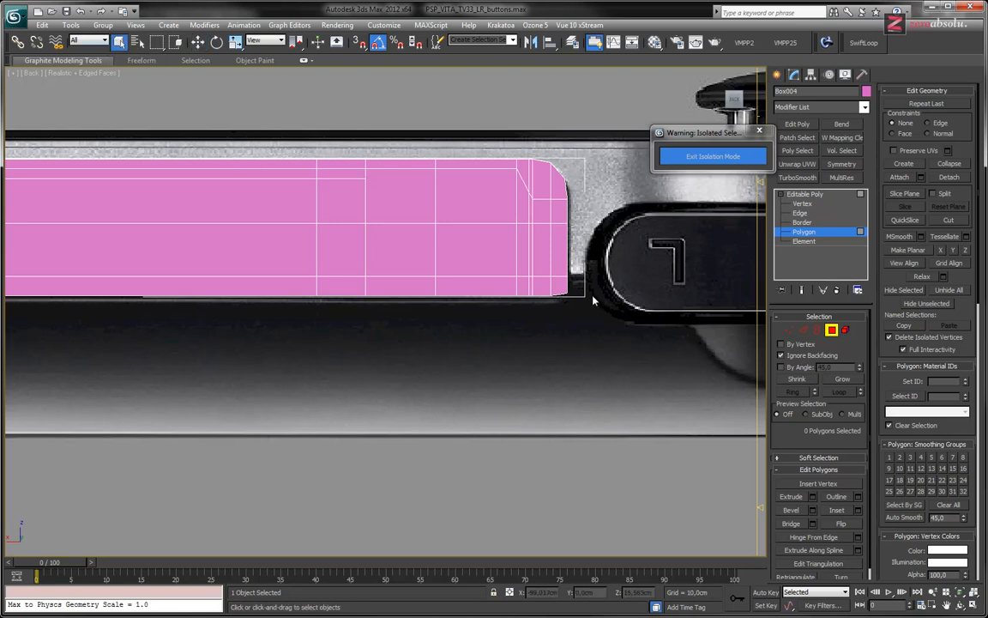
# - Select the bottom row of polygons along the whole panel, from the L-button end to the R-button end
pyautogui.click(556, 286)
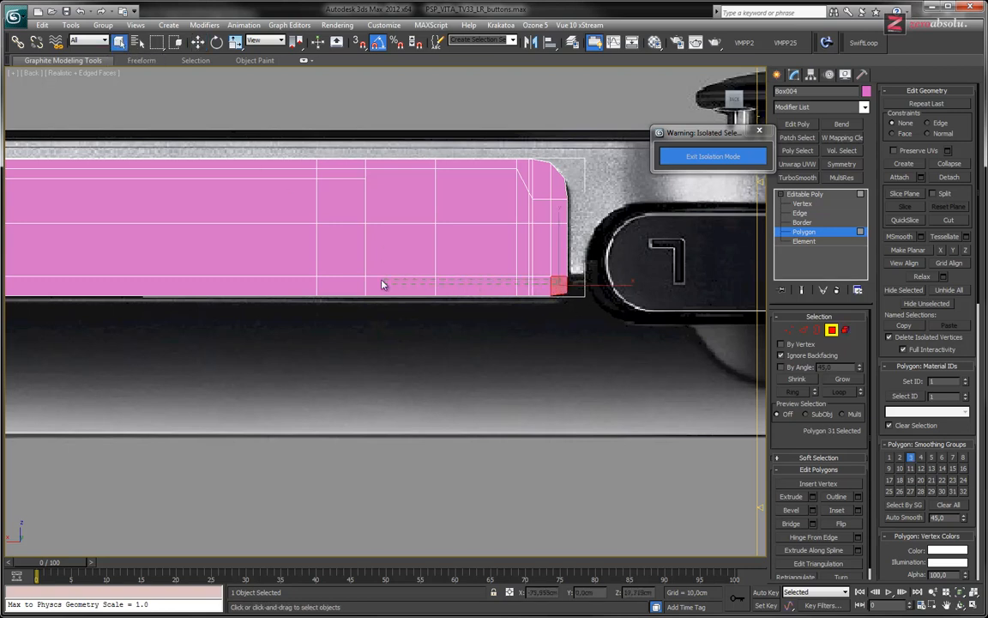
pyautogui.click(164, 285)
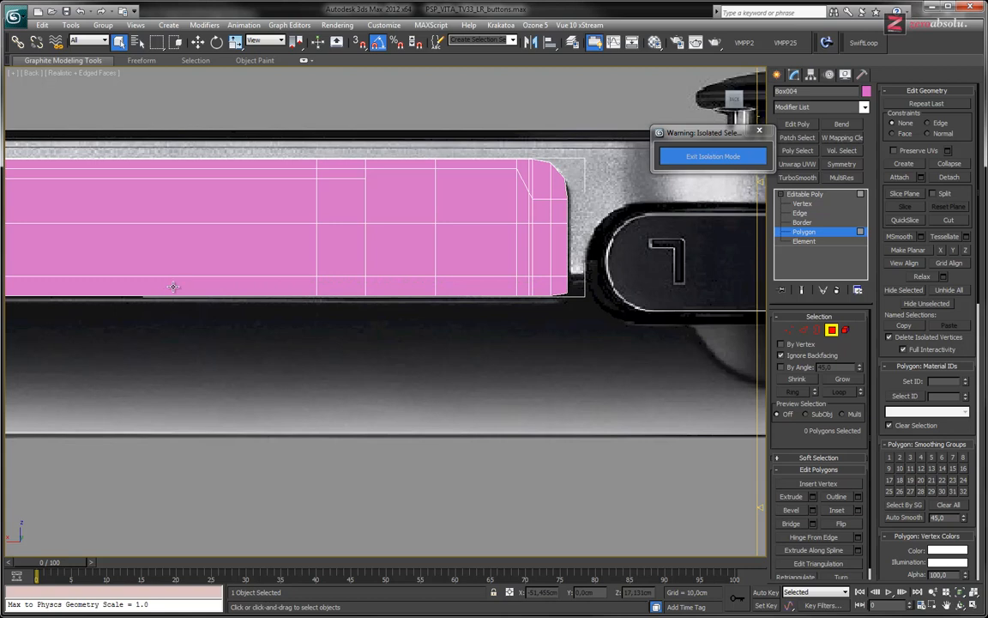
pyautogui.moveTo(268, 284); pyautogui.dragTo(490, 290)
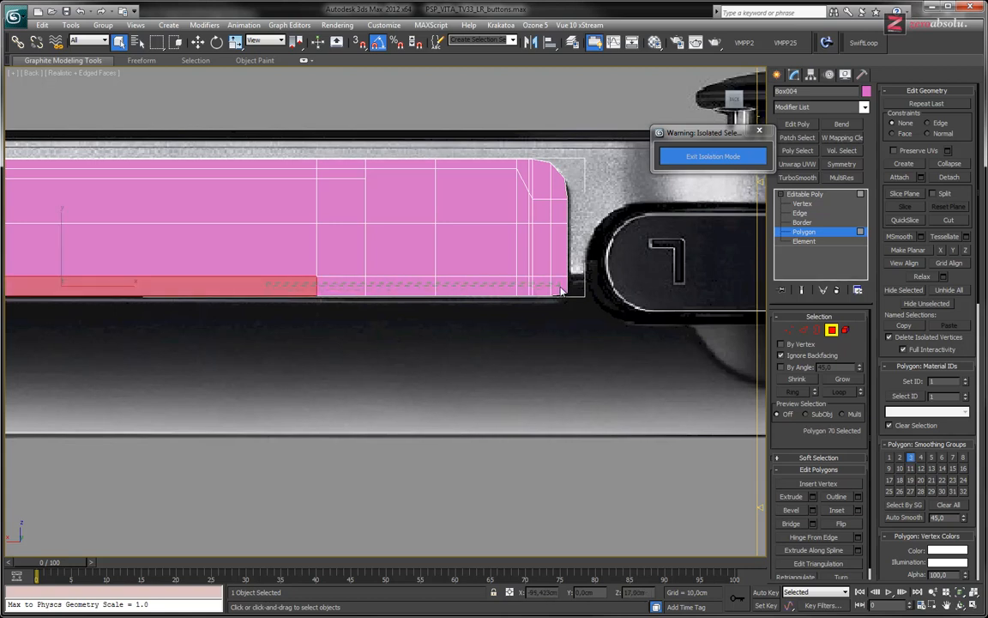
pyautogui.moveTo(561, 291); pyautogui.dragTo(561, 294)
pyautogui.moveTo(255, 274); pyautogui.dragTo(712, 300, button='middle')
pyautogui.moveTo(364, 296); pyautogui.dragTo(535, 288, button='middle')
pyautogui.keyDown('ctrl'); pyautogui.click(618, 298); pyautogui.keyUp('ctrl')
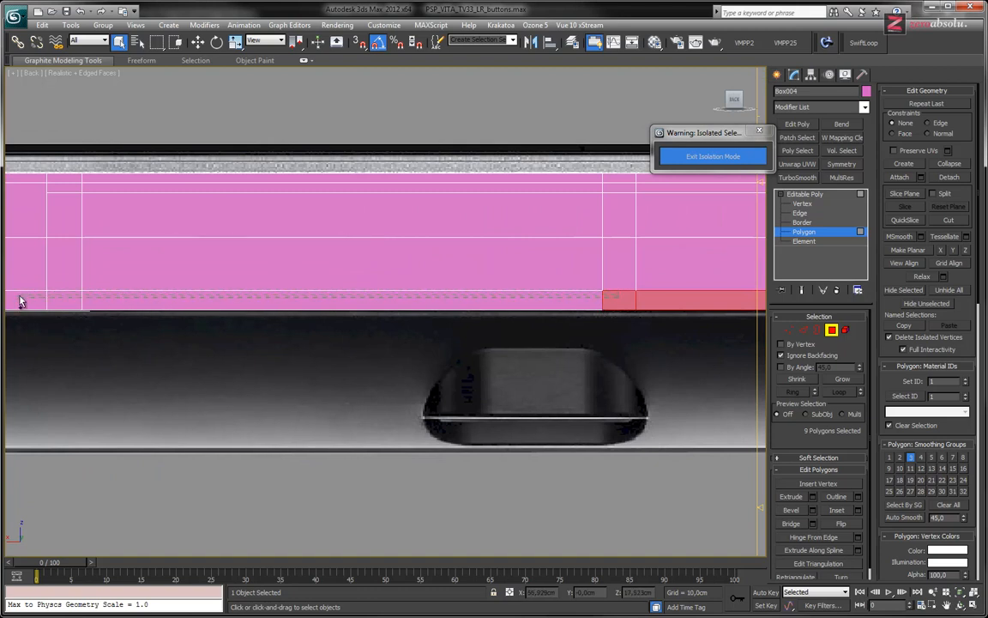
pyautogui.keyDown('ctrl'); pyautogui.moveTo(19, 306); pyautogui.dragTo(20, 305); pyautogui.keyUp('ctrl')
pyautogui.moveTo(75, 301); pyautogui.dragTo(742, 281, button='middle')
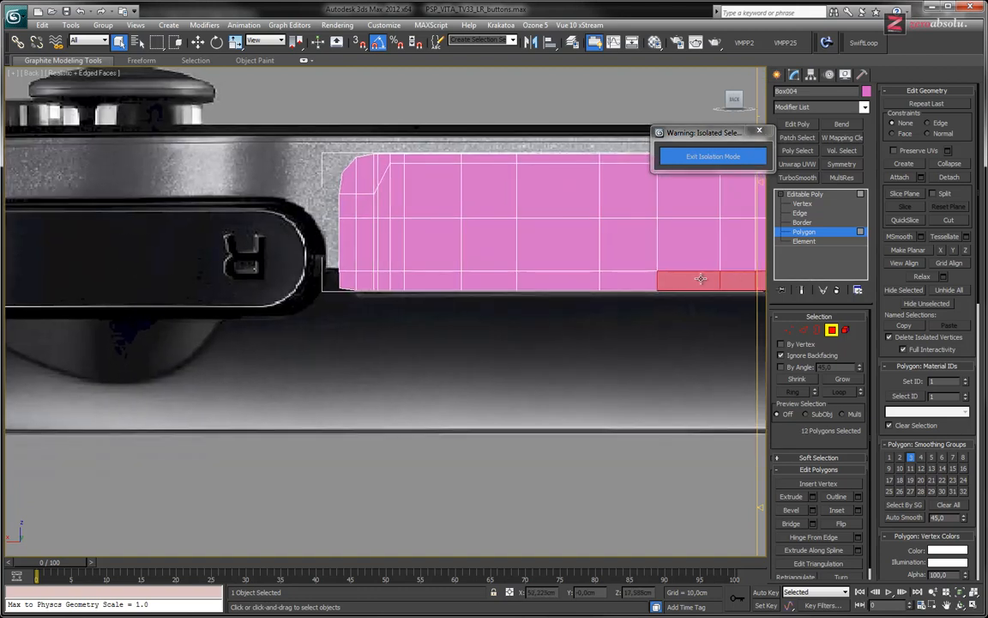
pyautogui.keyDown('ctrl'); pyautogui.moveTo(632, 277); pyautogui.dragTo(433, 291); pyautogui.keyUp('ctrl')
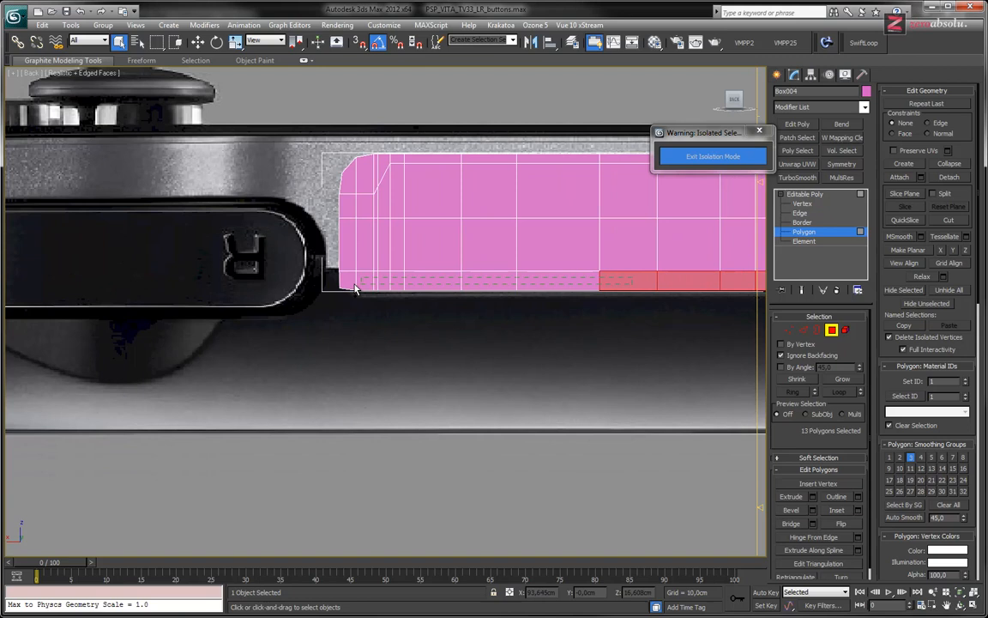
# - Add the remaining bottom-row polygons at the R-button end of the back panel to the selection
pyautogui.keyDown('ctrl'); pyautogui.moveTo(355, 289); pyautogui.dragTo(349, 290); pyautogui.keyUp('ctrl')
pyautogui.moveTo(581, 311); pyautogui.dragTo(376, 337, button='middle')
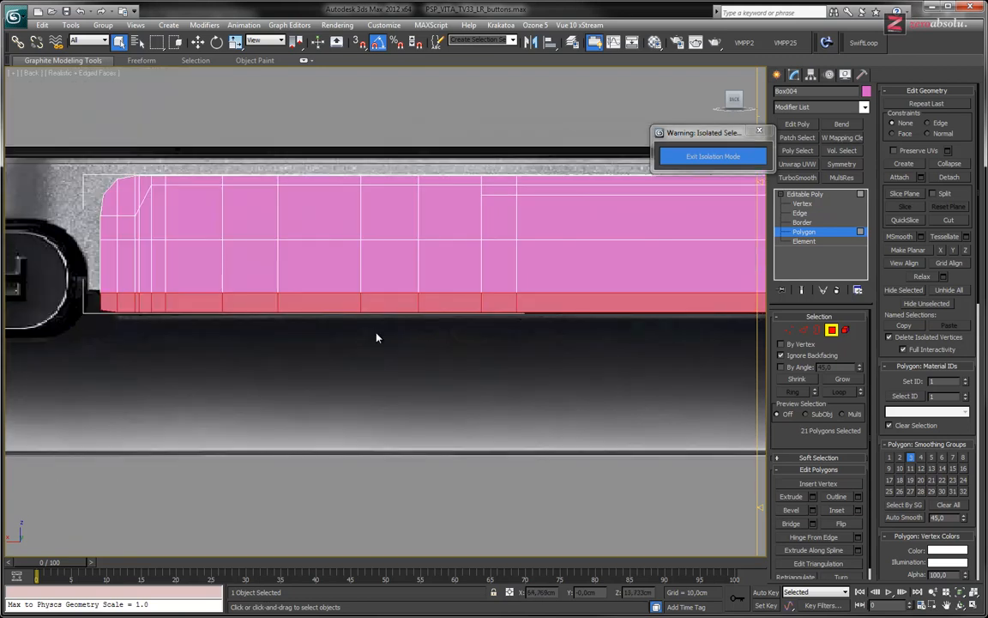
pyautogui.keyDown('alt'); pyautogui.moveTo(452, 324); pyautogui.dragTo(520, 309, button='middle'); pyautogui.keyUp('alt')
pyautogui.moveTo(580, 278); pyautogui.dragTo(398, 267, button='middle')
pyautogui.scroll(-5, 479, 269)
pyautogui.keyDown('alt'); pyautogui.moveTo(479, 270); pyautogui.dragTo(434, 298, button='middle'); pyautogui.keyUp('alt')
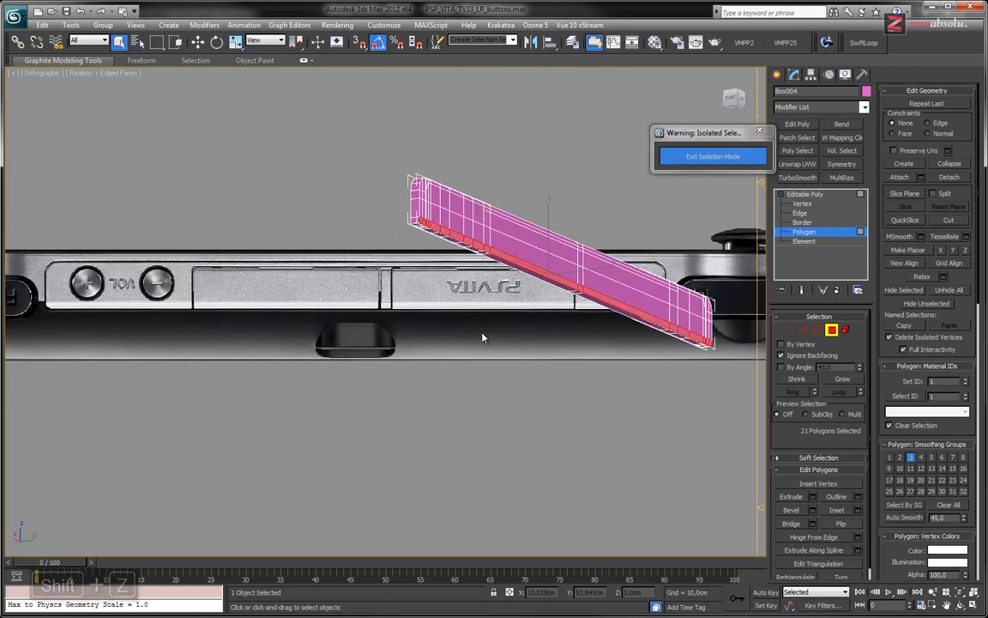
pyautogui.scroll(6, 514, 291)
pyautogui.press('k')
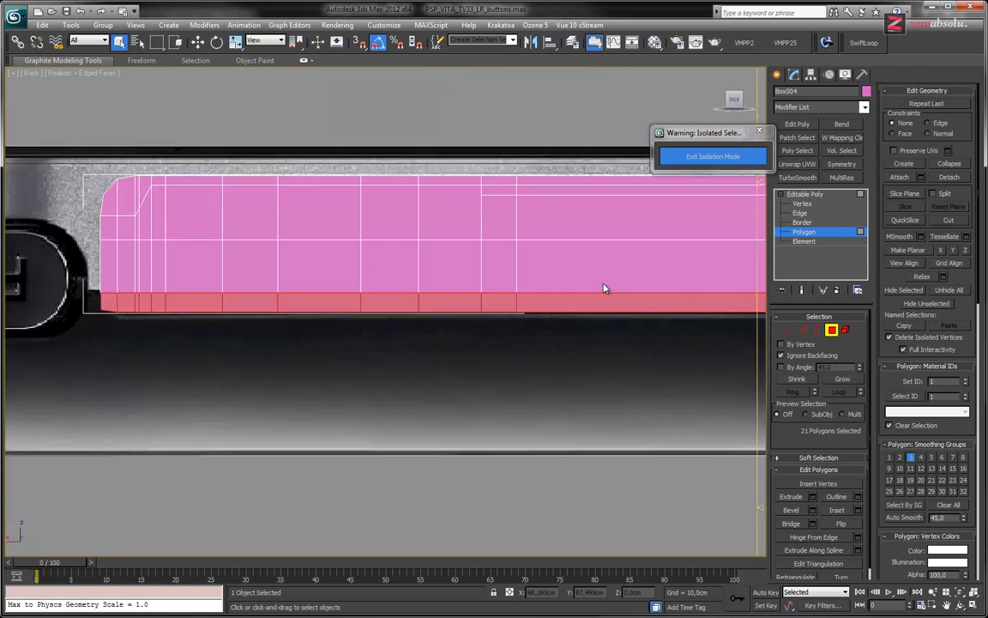
# - Extrude the selected bottom polygon row inward by -0.304 cm
pyautogui.moveTo(587, 277); pyautogui.dragTo(536, 293, button='middle')
pyautogui.scroll(-3, 443, 265)
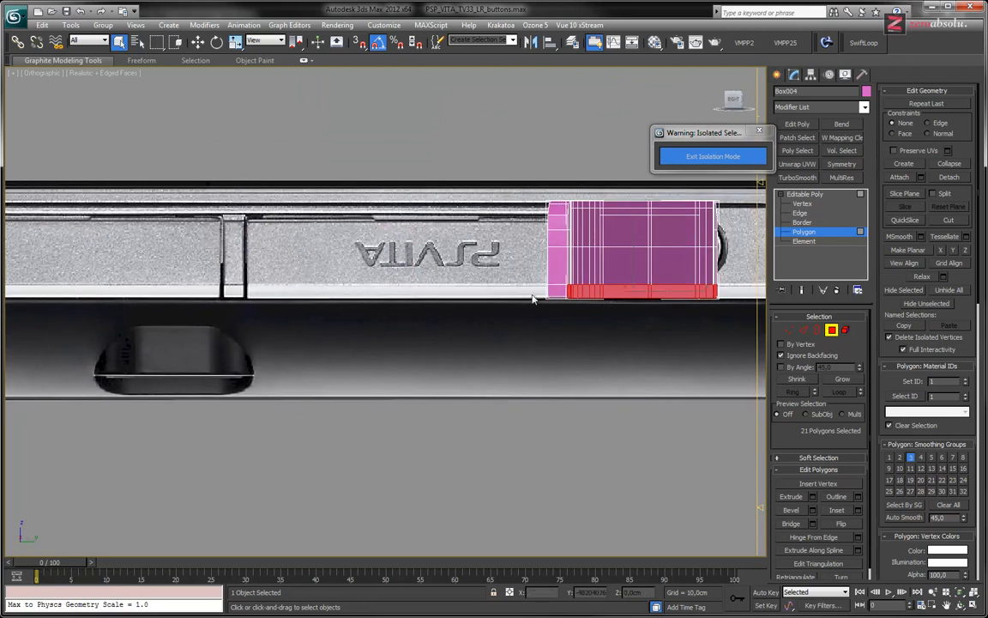
pyautogui.scroll(3, 542, 300)
pyautogui.scroll(5, 541, 300)
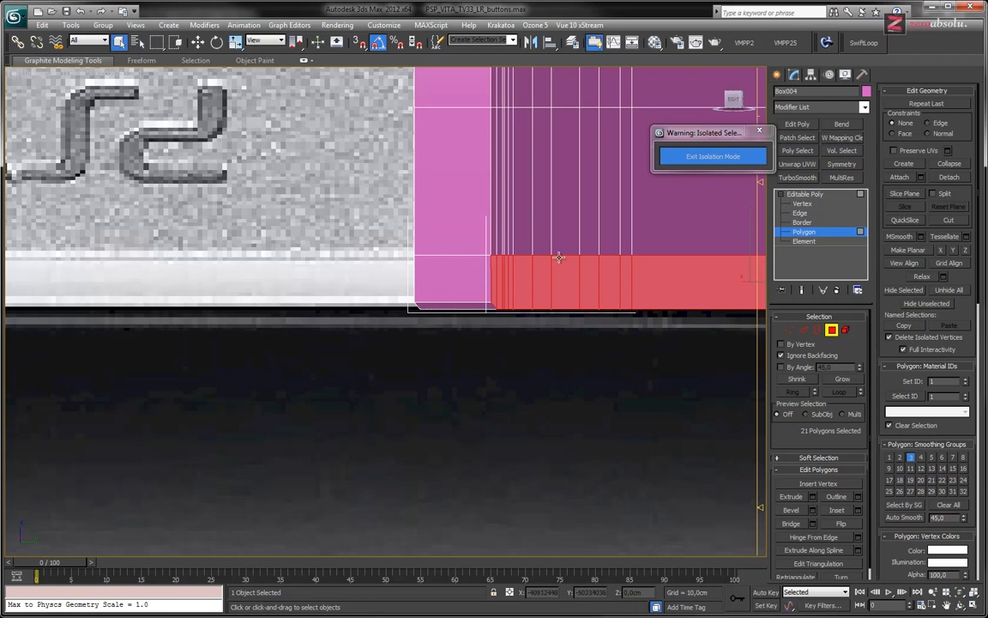
pyautogui.moveTo(458, 272); pyautogui.dragTo(287, 307, button='middle')
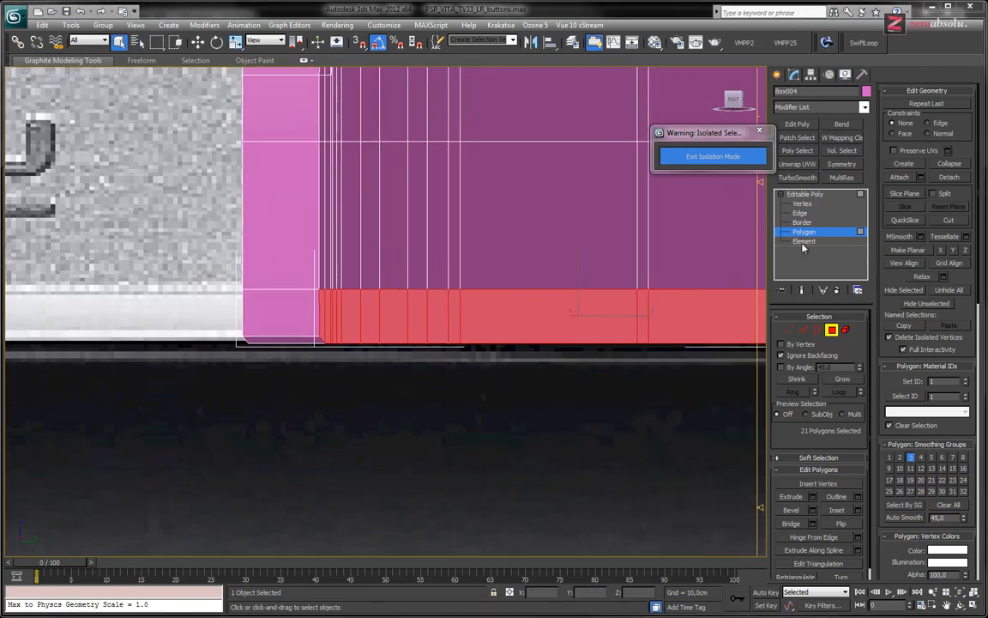
pyautogui.moveTo(459, 281); pyautogui.dragTo(432, 292, button='middle')
pyautogui.keyDown('alt'); pyautogui.moveTo(432, 293); pyautogui.dragTo(430, 290); pyautogui.keyUp('alt')
pyautogui.keyDown('alt'); pyautogui.moveTo(430, 291); pyautogui.dragTo(430, 292, button='middle'); pyautogui.keyUp('alt')
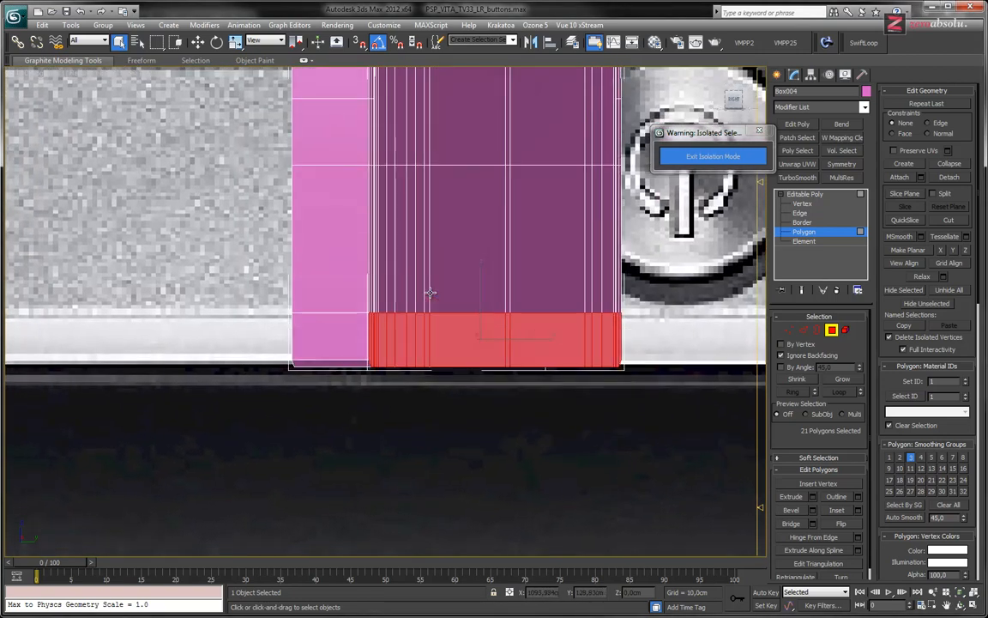
pyautogui.click(813, 503)
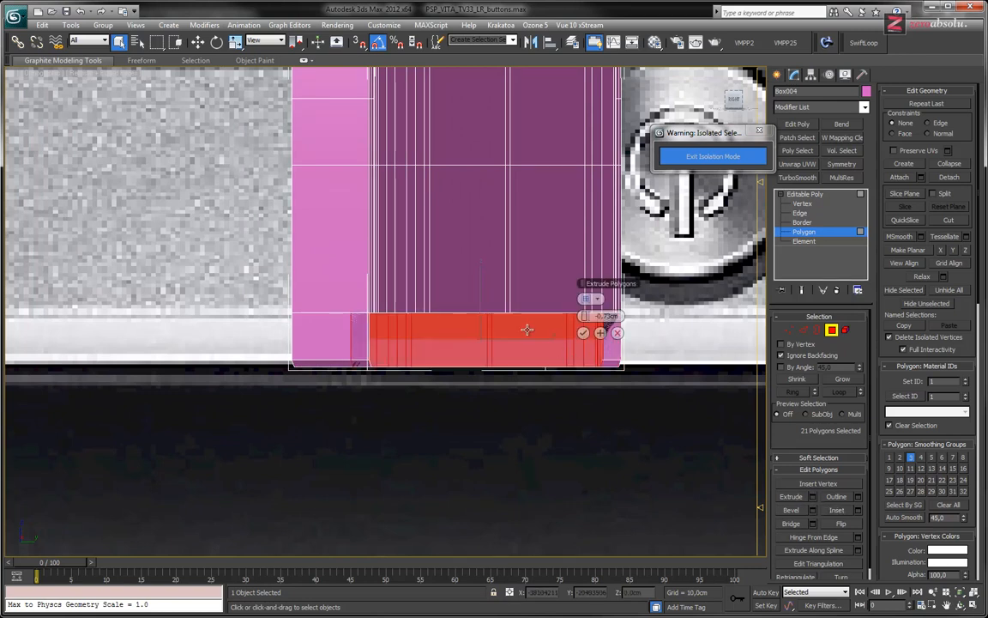
pyautogui.moveTo(587, 316)
pyautogui.mouseDown()
pyautogui.moveTo(633, 316)
pyautogui.moveTo(590, 315)
pyautogui.mouseUp()
pyautogui.keyDown('alt'); pyautogui.moveTo(474, 356); pyautogui.dragTo(378, 242, button='middle'); pyautogui.keyUp('alt')
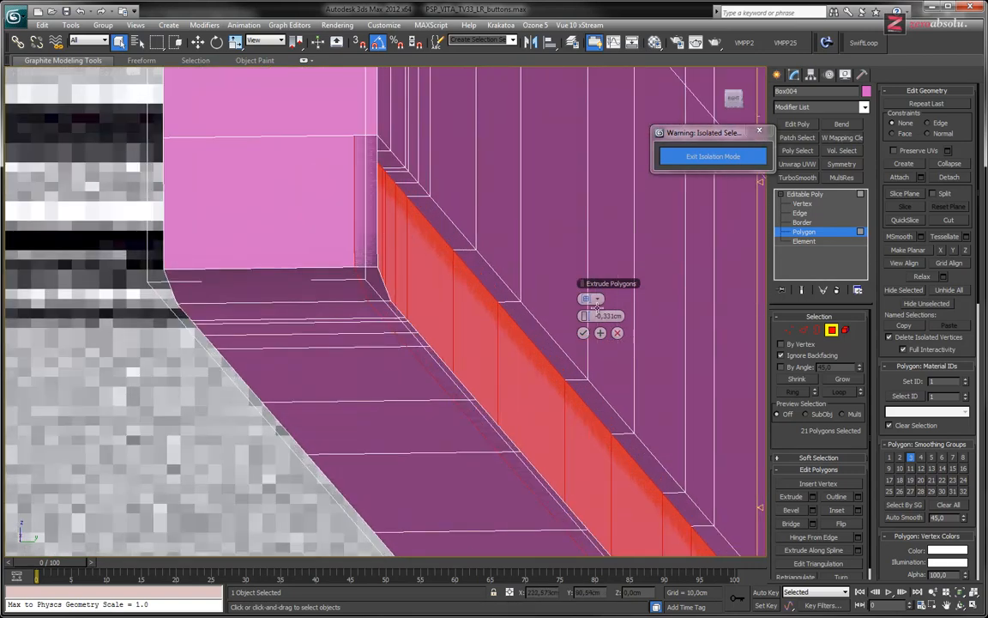
pyautogui.moveTo(585, 316); pyautogui.dragTo(585, 314)
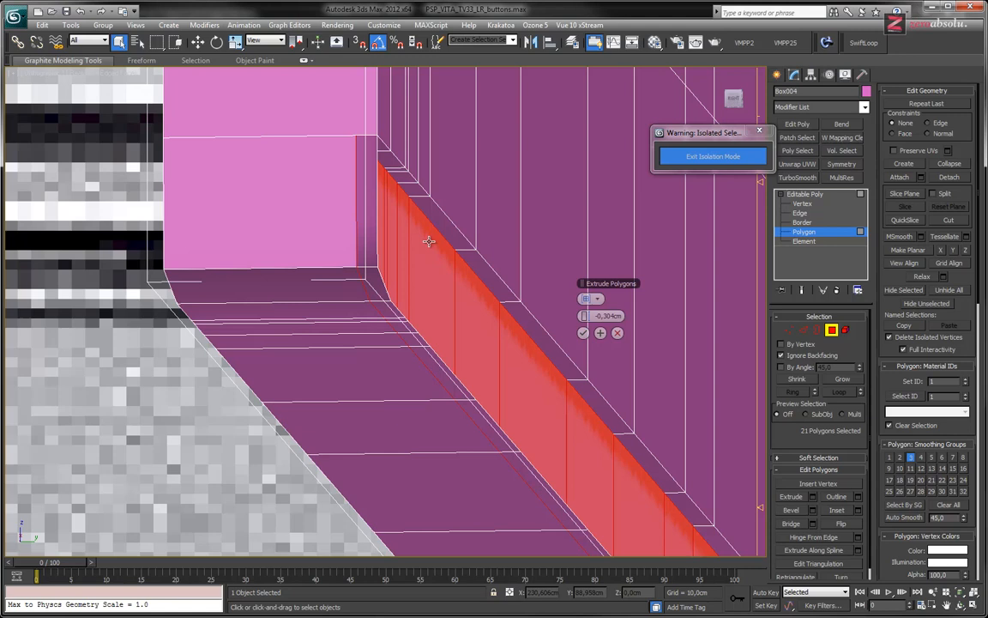
pyautogui.click(583, 333)
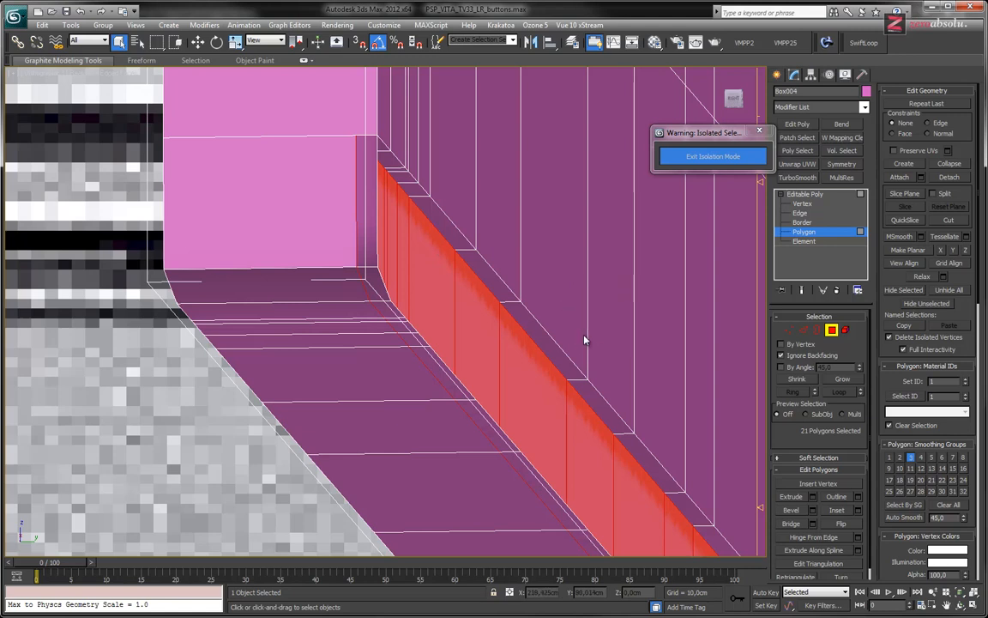
# - Select the outer polygon below the groove on the R-button end face and the underside polygons running from it toward the middle
pyautogui.moveTo(421, 275); pyautogui.dragTo(433, 241, button='middle')
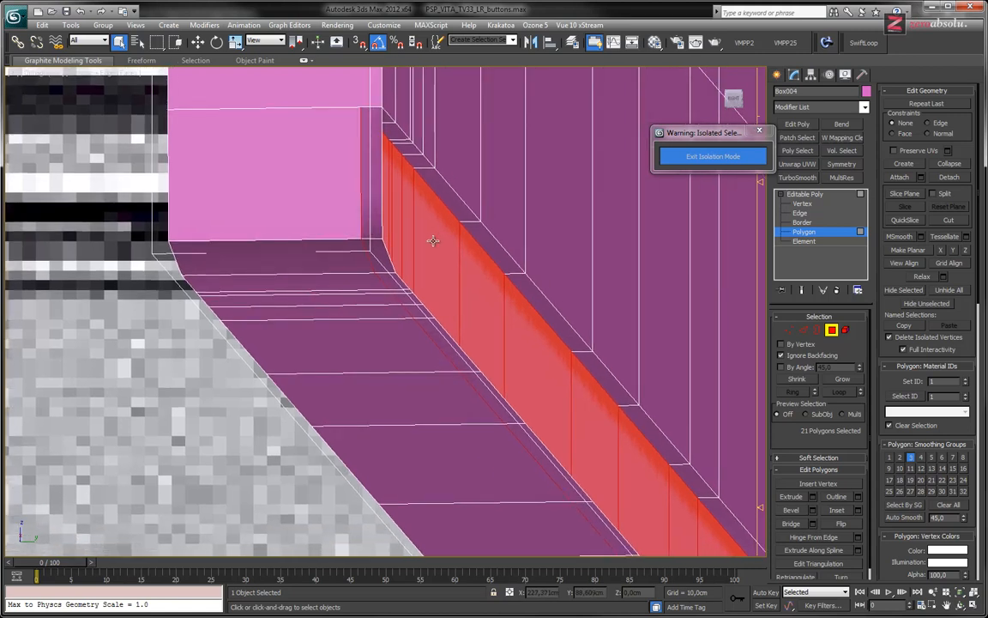
pyautogui.click(282, 194)
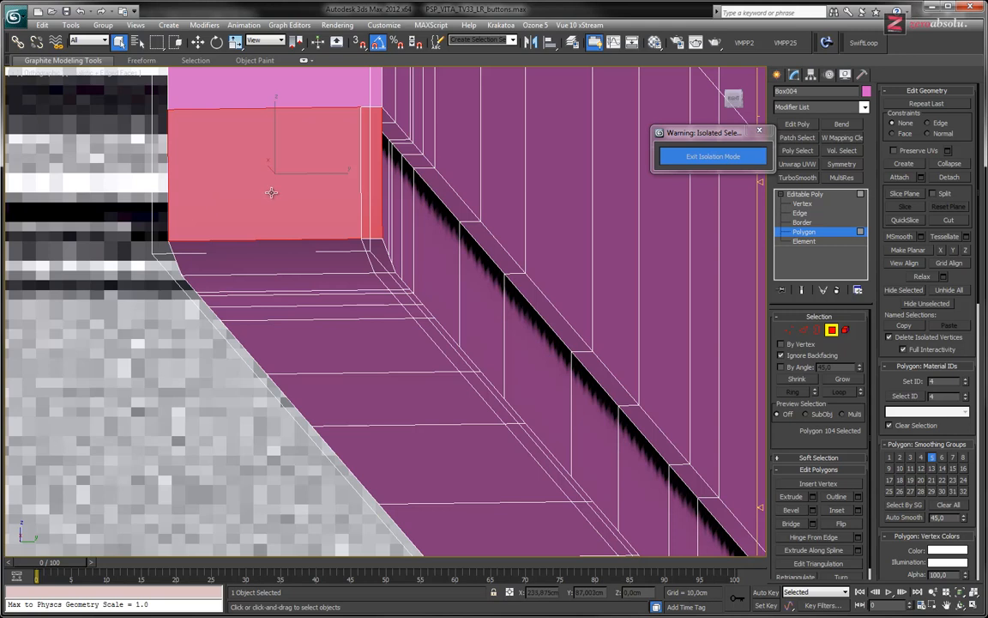
pyautogui.keyDown('ctrl'); pyautogui.click(278, 229); pyautogui.keyUp('ctrl')
pyautogui.keyDown('ctrl'); pyautogui.click(338, 290); pyautogui.keyUp('ctrl')
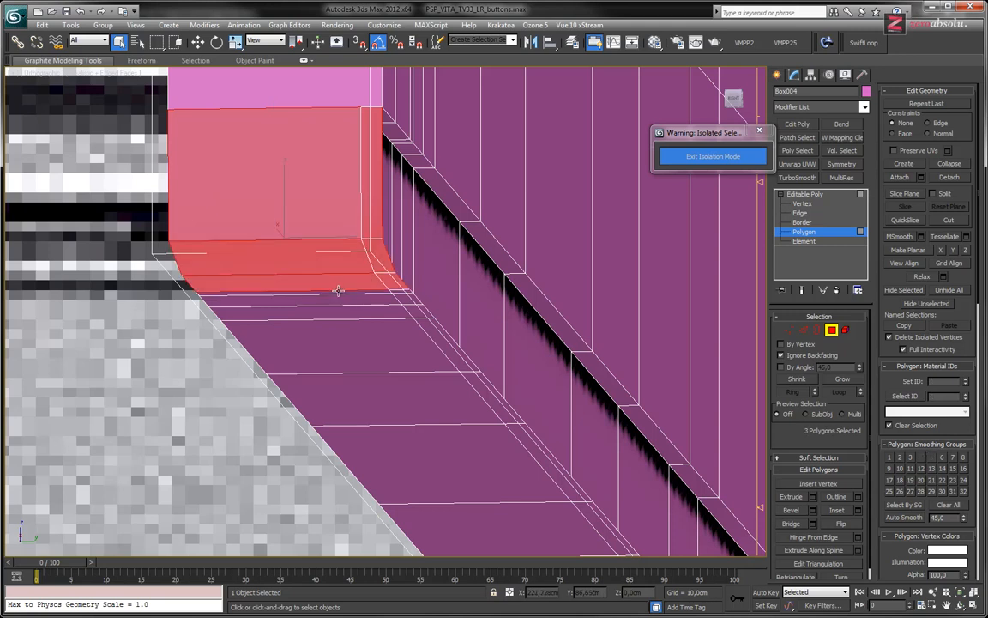
pyautogui.keyDown('ctrl'); pyautogui.click(348, 292); pyautogui.keyUp('ctrl')
pyautogui.keyDown('ctrl'); pyautogui.click(352, 302); pyautogui.keyUp('ctrl')
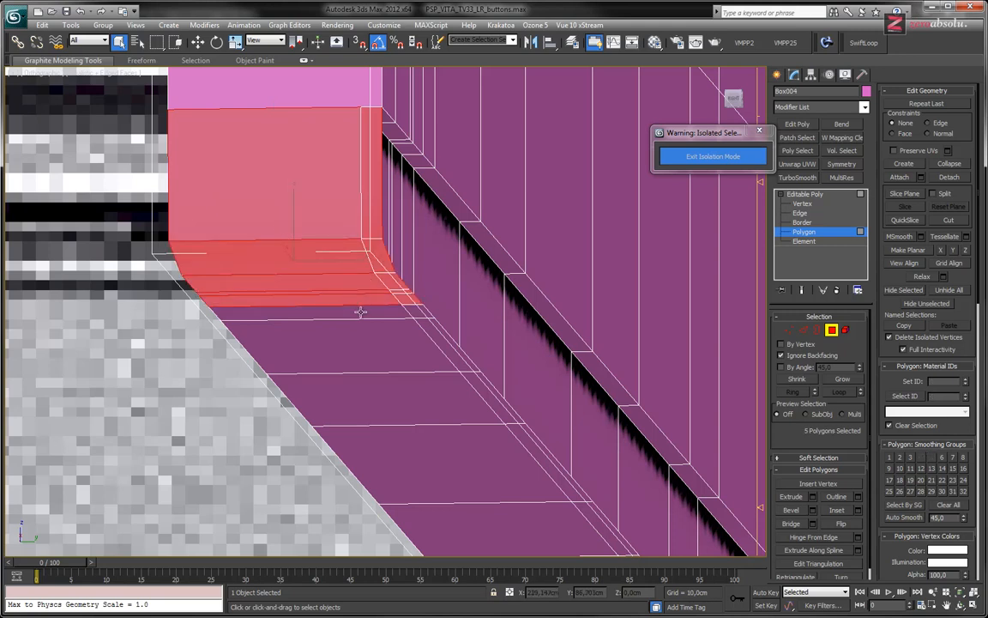
pyautogui.keyDown('ctrl'); pyautogui.click(360, 312); pyautogui.keyUp('ctrl')
pyautogui.keyDown('ctrl'); pyautogui.click(380, 335); pyautogui.keyUp('ctrl')
pyautogui.keyDown('ctrl'); pyautogui.click(412, 403); pyautogui.keyUp('ctrl')
pyautogui.keyDown('ctrl'); pyautogui.click(459, 447); pyautogui.keyUp('ctrl')
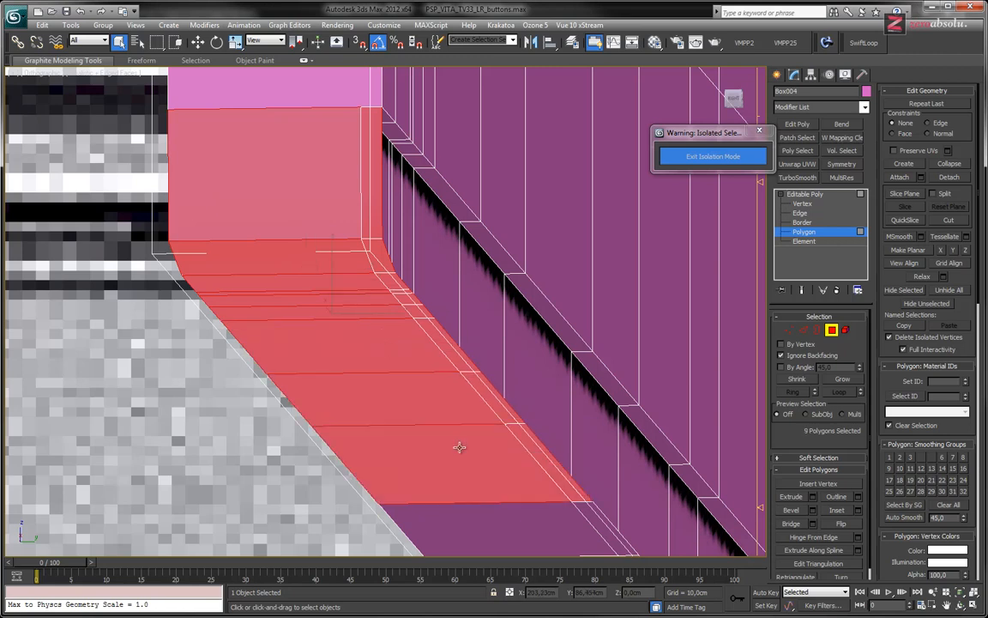
pyautogui.press('j')
pyautogui.moveTo(492, 399); pyautogui.dragTo(343, 163, button='middle')
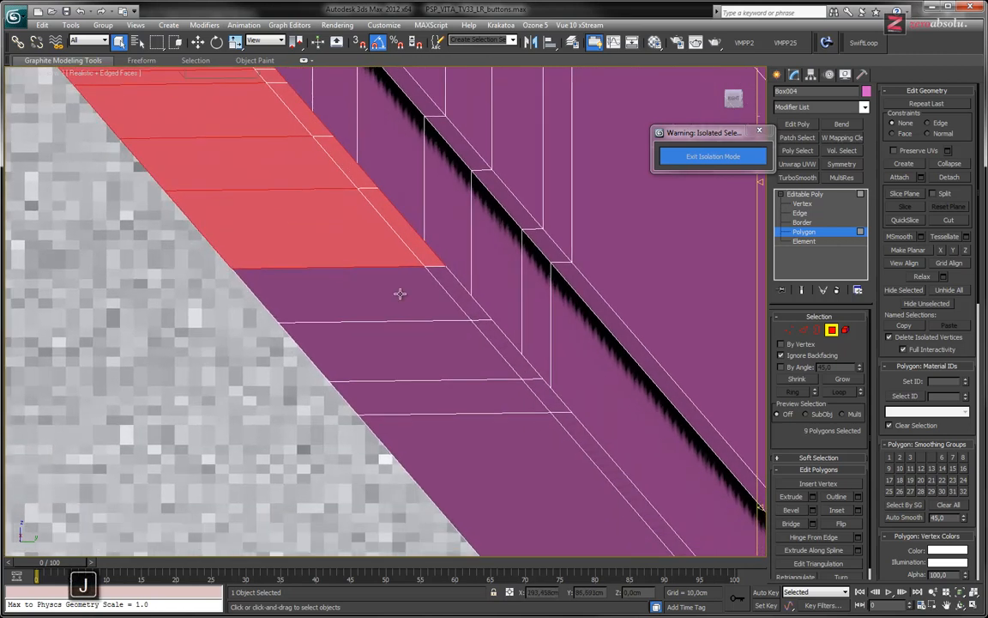
pyautogui.keyDown('ctrl'); pyautogui.click(400, 293); pyautogui.keyUp('ctrl')
pyautogui.keyDown('ctrl'); pyautogui.click(431, 355); pyautogui.keyUp('ctrl')
pyautogui.keyDown('ctrl'); pyautogui.click(470, 405); pyautogui.keyUp('ctrl')
pyautogui.keyDown('ctrl'); pyautogui.click(507, 448); pyautogui.keyUp('ctrl')
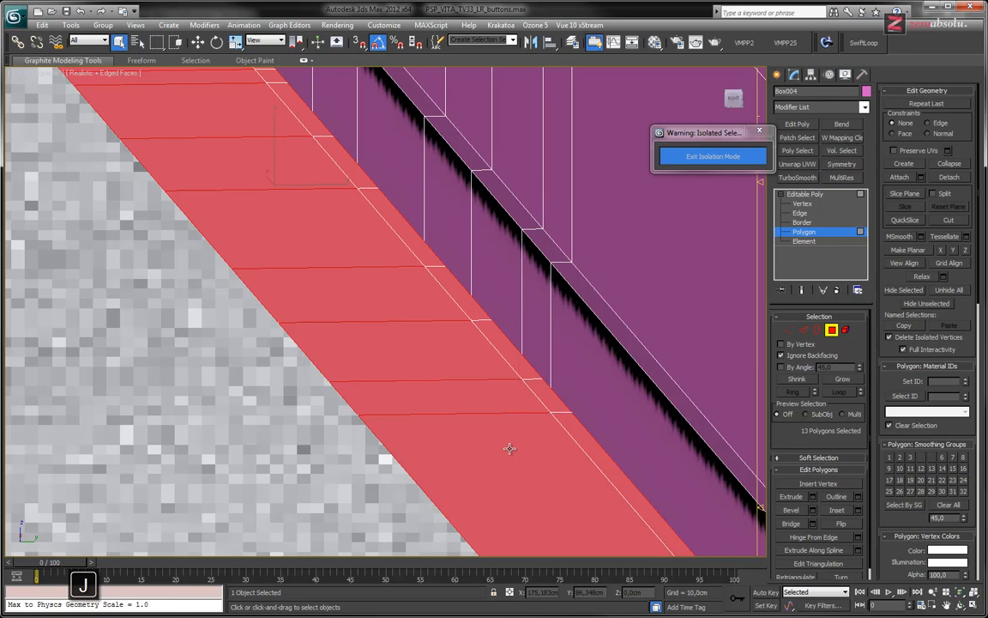
# - Extend the selection along the underside and around the L-button end face, and delete the whole outer strip
pyautogui.moveTo(397, 249); pyautogui.dragTo(495, 382, button='middle')
pyautogui.scroll(-2, 475, 343)
pyautogui.keyDown('alt'); pyautogui.moveTo(474, 342); pyautogui.dragTo(370, 393, button='middle'); pyautogui.keyUp('alt')
pyautogui.keyDown('alt'); pyautogui.moveTo(549, 381); pyautogui.dragTo(21, 336, button='middle'); pyautogui.keyUp('alt')
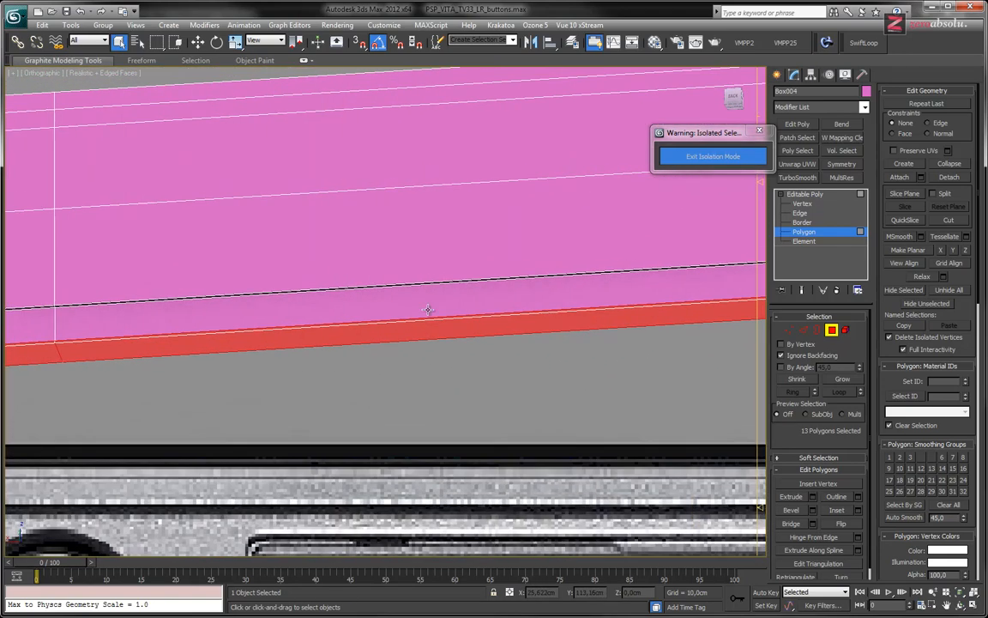
pyautogui.scroll(-5, 532, 325)
pyautogui.moveTo(613, 320); pyautogui.dragTo(375, 355, button='middle')
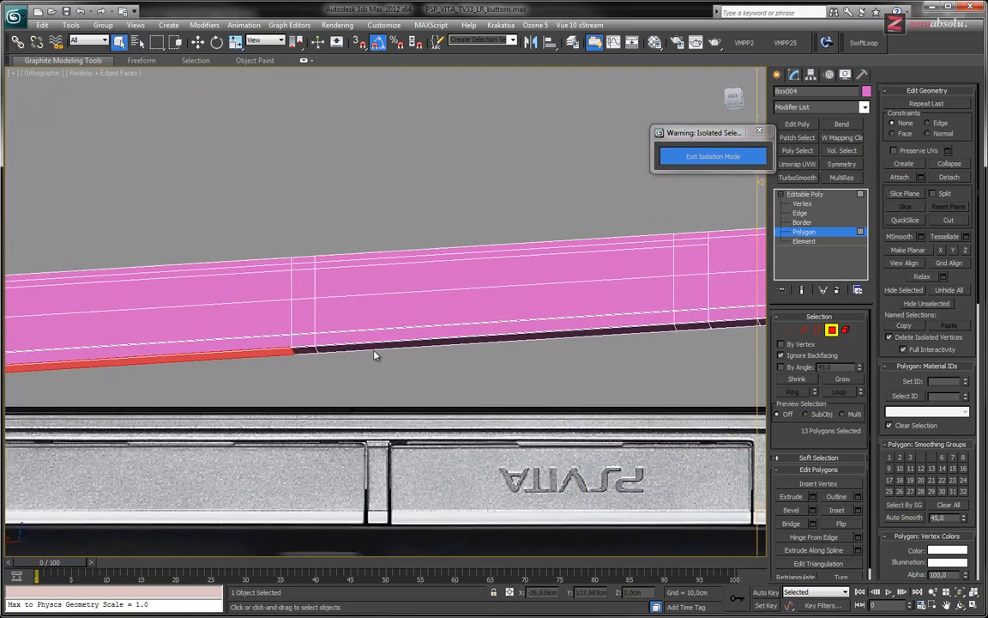
pyautogui.keyDown('ctrl'); pyautogui.click(312, 350); pyautogui.keyUp('ctrl')
pyautogui.keyDown('ctrl'); pyautogui.click(344, 348); pyautogui.keyUp('ctrl')
pyautogui.keyDown('ctrl'); pyautogui.click(702, 325); pyautogui.keyUp('ctrl')
pyautogui.moveTo(660, 283); pyautogui.dragTo(336, 314, button='middle')
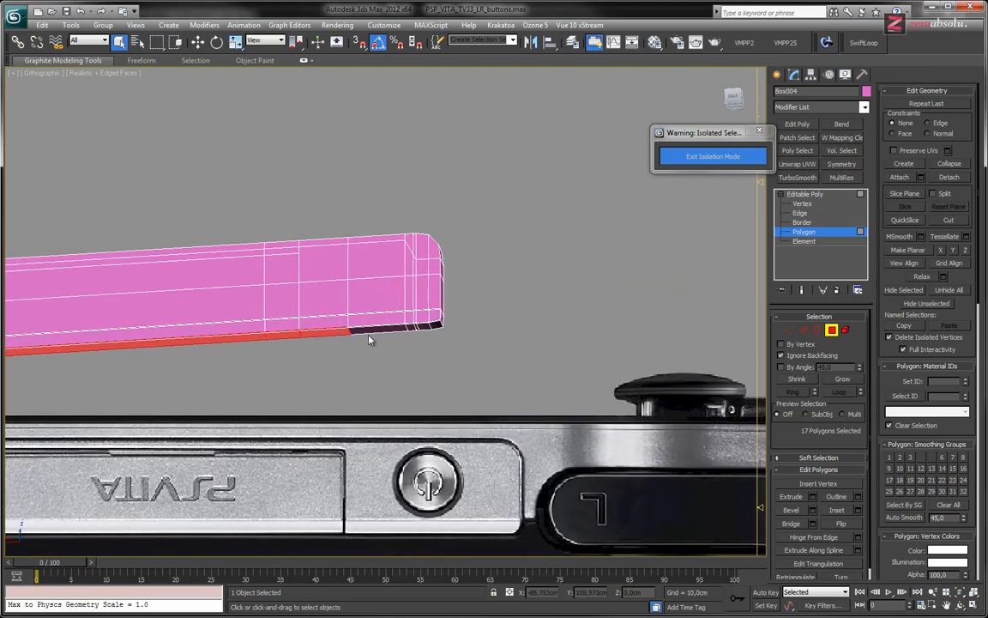
pyautogui.scroll(4, 368, 339)
pyautogui.keyDown('ctrl'); pyautogui.click(373, 316); pyautogui.keyUp('ctrl')
pyautogui.keyDown('ctrl'); pyautogui.click(542, 308); pyautogui.keyUp('ctrl')
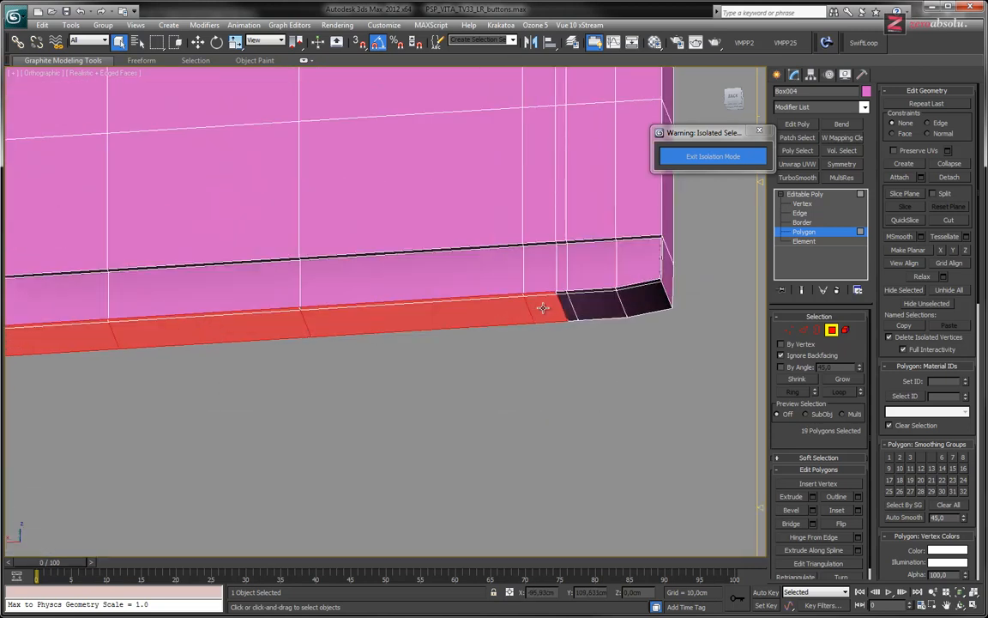
pyautogui.keyDown('ctrl'); pyautogui.click(565, 305); pyautogui.keyUp('ctrl')
pyautogui.keyDown('ctrl'); pyautogui.click(600, 302); pyautogui.keyUp('ctrl')
pyautogui.keyDown('ctrl'); pyautogui.click(637, 296); pyautogui.keyUp('ctrl')
pyautogui.keyDown('ctrl'); pyautogui.click(665, 274); pyautogui.keyUp('ctrl')
pyautogui.keyDown('alt'); pyautogui.moveTo(663, 274); pyautogui.dragTo(582, 314, button='middle'); pyautogui.keyUp('alt')
pyautogui.moveTo(525, 141); pyautogui.dragTo(475, 407, button='middle')
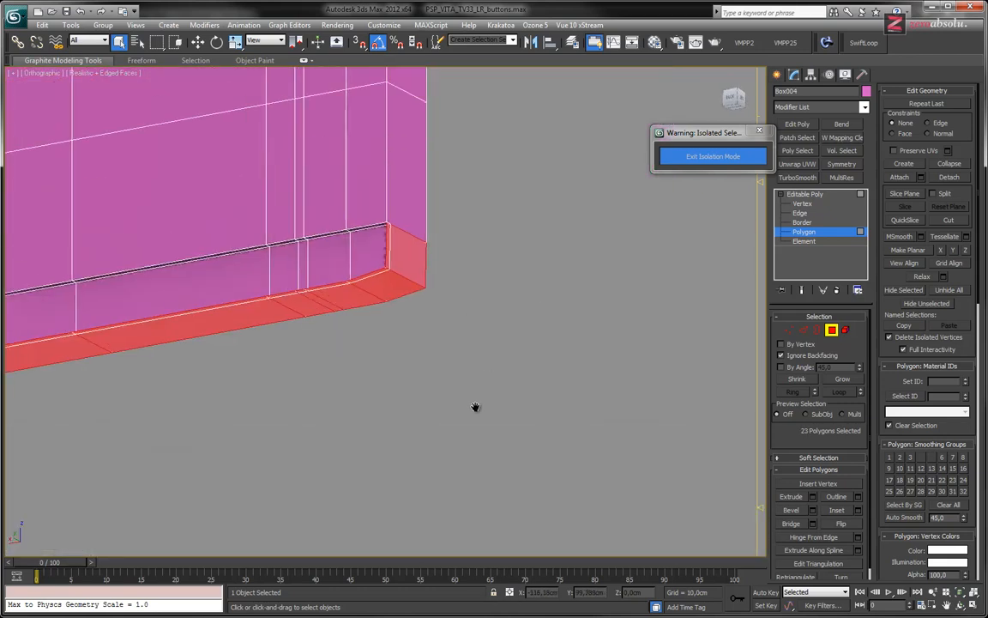
pyautogui.scroll(3, 475, 407)
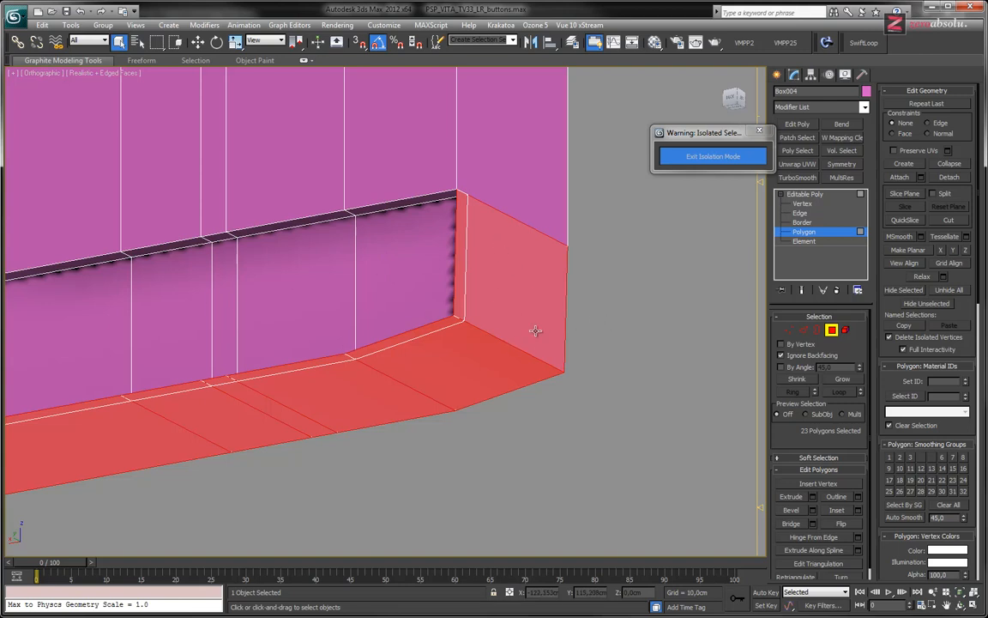
pyautogui.press('Delete')
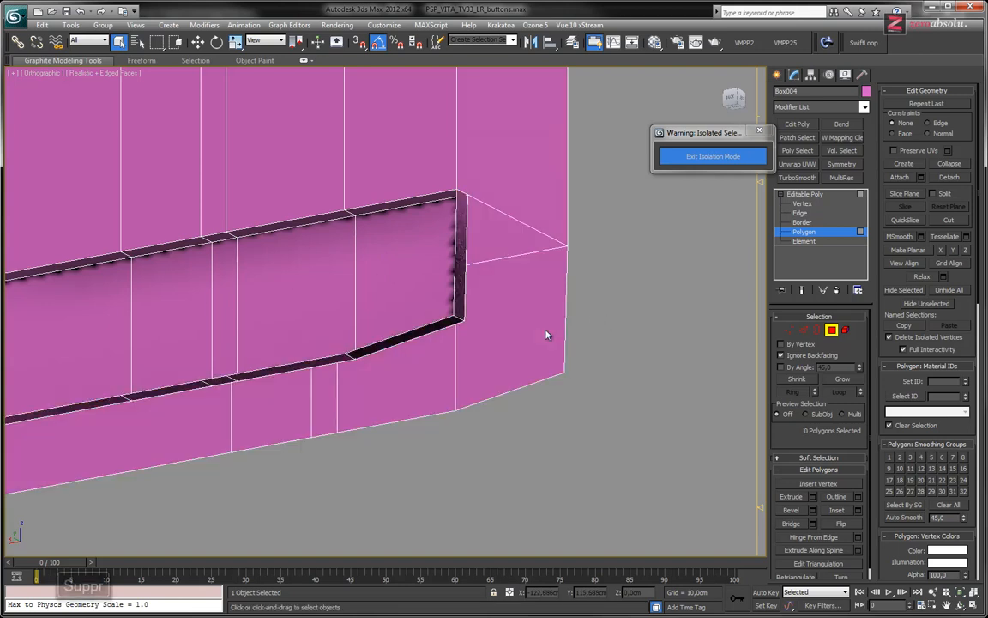
# - Select the loop of narrow side polygons around the recessed bottom row, starting at the R-button end
pyautogui.moveTo(339, 300); pyautogui.dragTo(549, 271, button='middle')
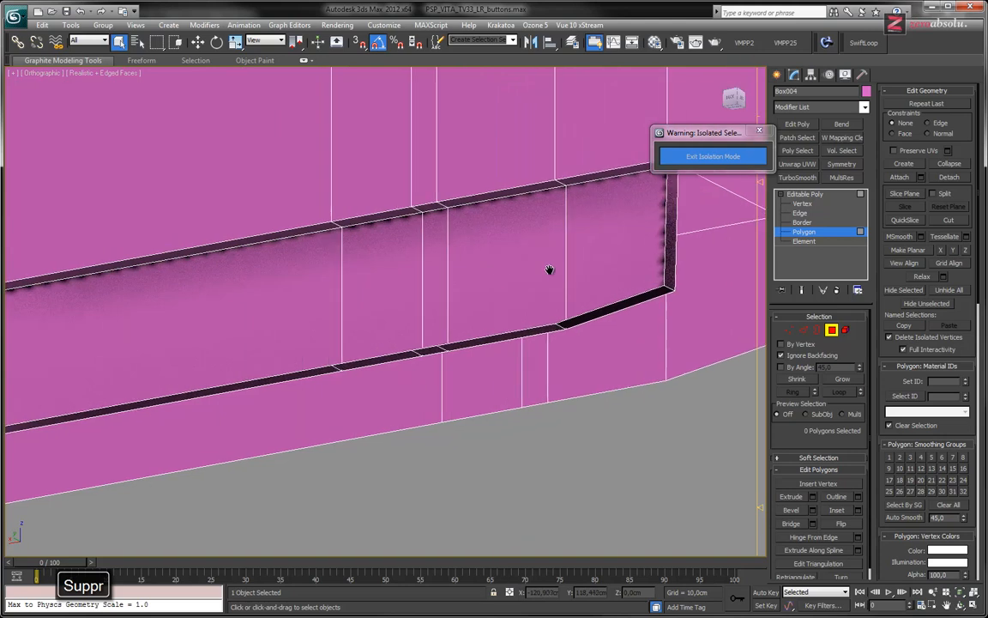
pyautogui.scroll(-3, 501, 278)
pyautogui.moveTo(362, 281); pyautogui.dragTo(652, 254, button='middle')
pyautogui.moveTo(229, 334); pyautogui.dragTo(702, 298, button='middle')
pyautogui.moveTo(272, 364); pyautogui.dragTo(631, 312, button='middle')
pyautogui.moveTo(300, 363); pyautogui.dragTo(717, 285, button='middle')
pyautogui.moveTo(257, 412); pyautogui.dragTo(738, 279, button='middle')
pyautogui.moveTo(163, 384); pyautogui.dragTo(752, 264, button='middle')
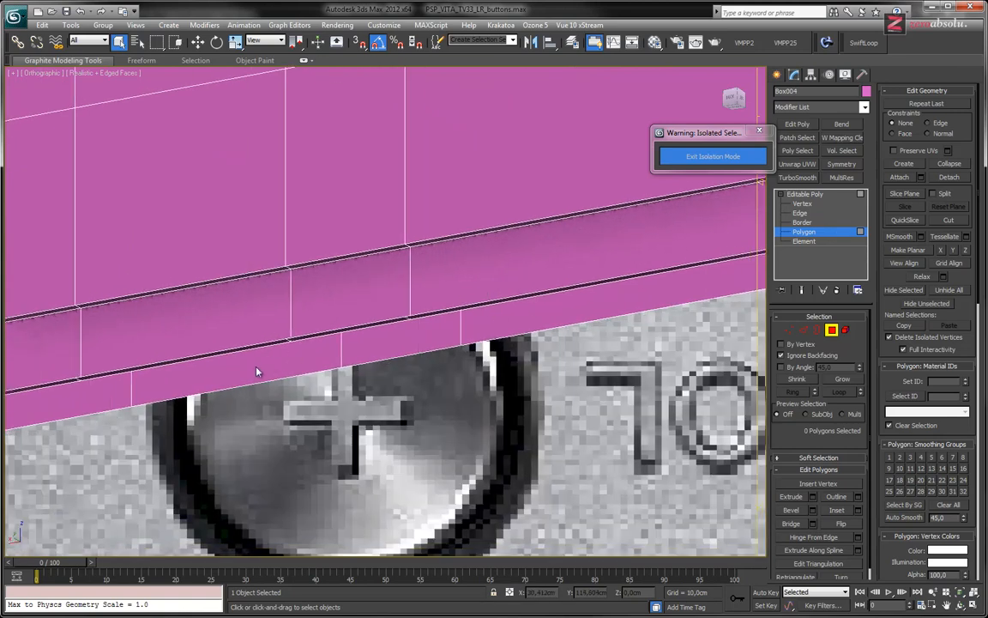
pyautogui.moveTo(240, 369); pyautogui.dragTo(927, 302, button='middle')
pyautogui.scroll(-3, 247, 399)
pyautogui.moveTo(125, 425); pyautogui.dragTo(375, 278, button='middle')
pyautogui.scroll(-1, 585, 304)
pyautogui.scroll(5, 522, 304)
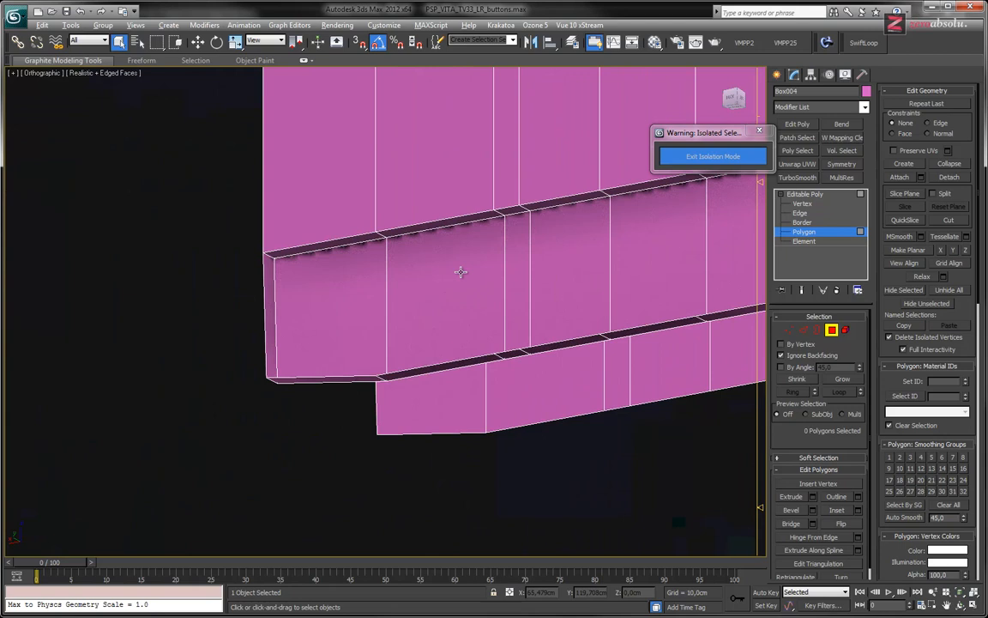
pyautogui.click(266, 310)
pyautogui.keyDown('alt'); pyautogui.moveTo(381, 285); pyautogui.dragTo(443, 333, button='middle'); pyautogui.keyUp('alt')
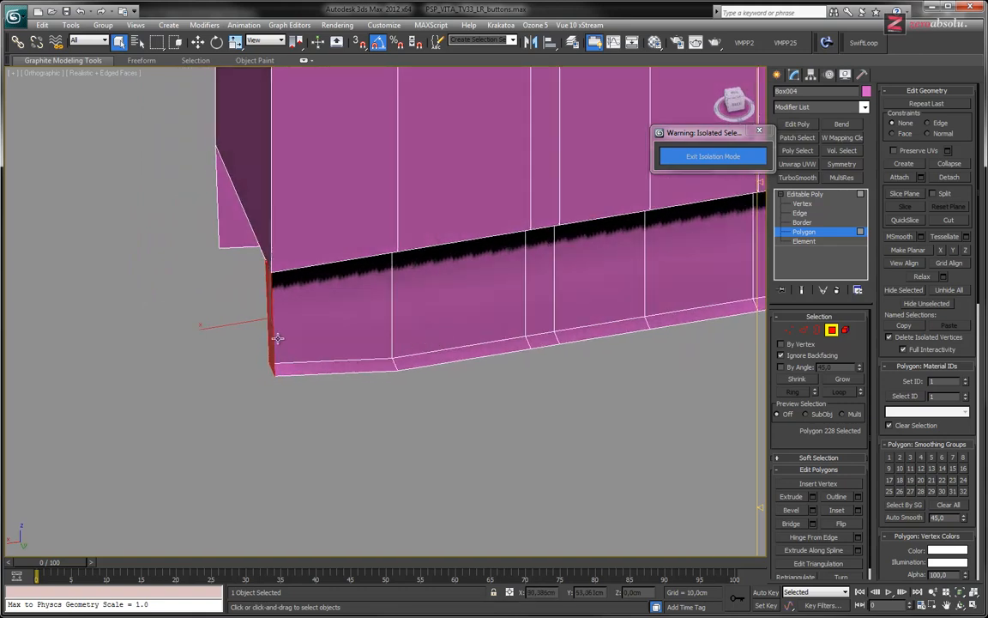
pyautogui.click(330, 370)
pyautogui.moveTo(567, 286); pyautogui.dragTo(344, 354, button='middle')
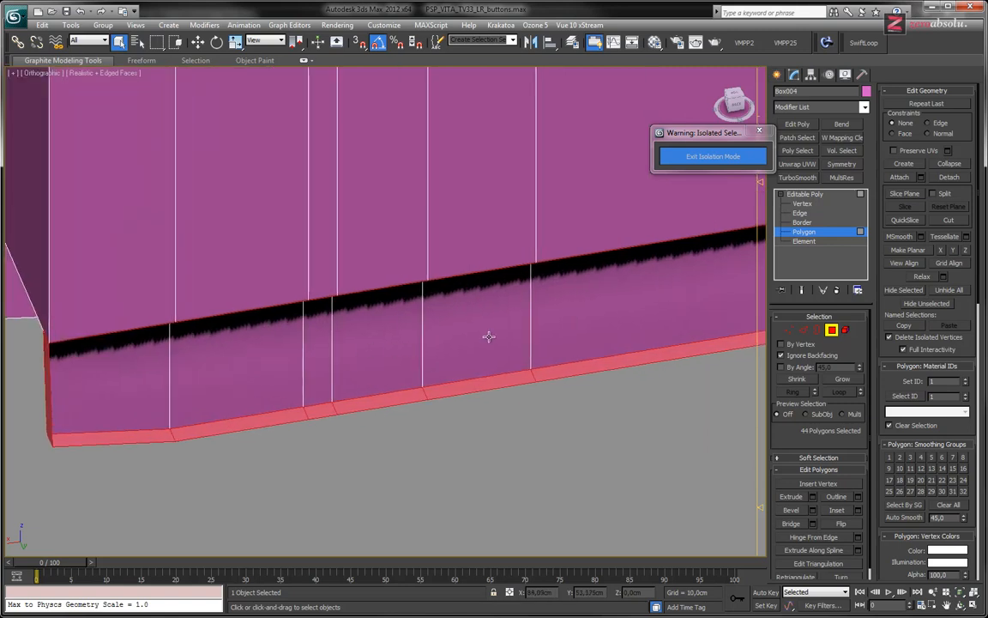
# - Deselect the upper ledge polygons along the panel and delete the lower ledge and end polygons that remain selected
pyautogui.scroll(-4, 491, 333)
pyautogui.keyDown('alt'); pyautogui.moveTo(624, 344); pyautogui.dragTo(615, 326, button='middle'); pyautogui.keyUp('alt')
pyautogui.moveTo(579, 124); pyautogui.dragTo(301, 415, button='middle')
pyautogui.scroll(-6, 492, 348)
pyautogui.keyDown('alt'); pyautogui.moveTo(505, 358); pyautogui.dragTo(502, 302, button='middle'); pyautogui.keyUp('alt')
pyautogui.moveTo(603, 299); pyautogui.dragTo(400, 286, button='middle')
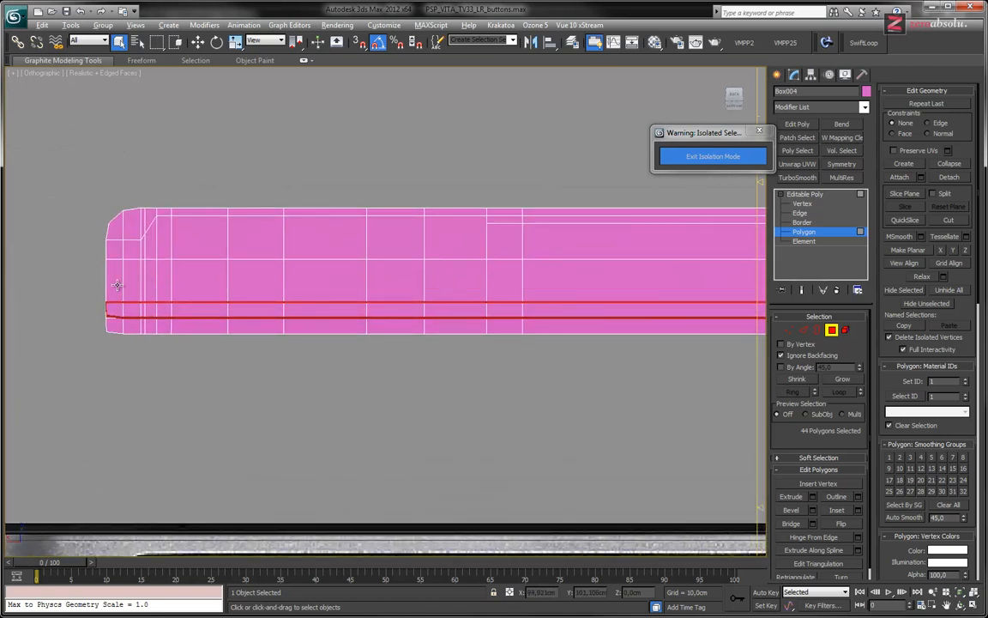
pyautogui.keyDown('alt'); pyautogui.moveTo(525, 307); pyautogui.dragTo(607, 310); pyautogui.keyUp('alt')
pyautogui.moveTo(678, 297); pyautogui.dragTo(324, 267, button='middle')
pyautogui.scroll(5, 558, 271)
pyautogui.moveTo(569, 274); pyautogui.dragTo(194, 265, button='middle')
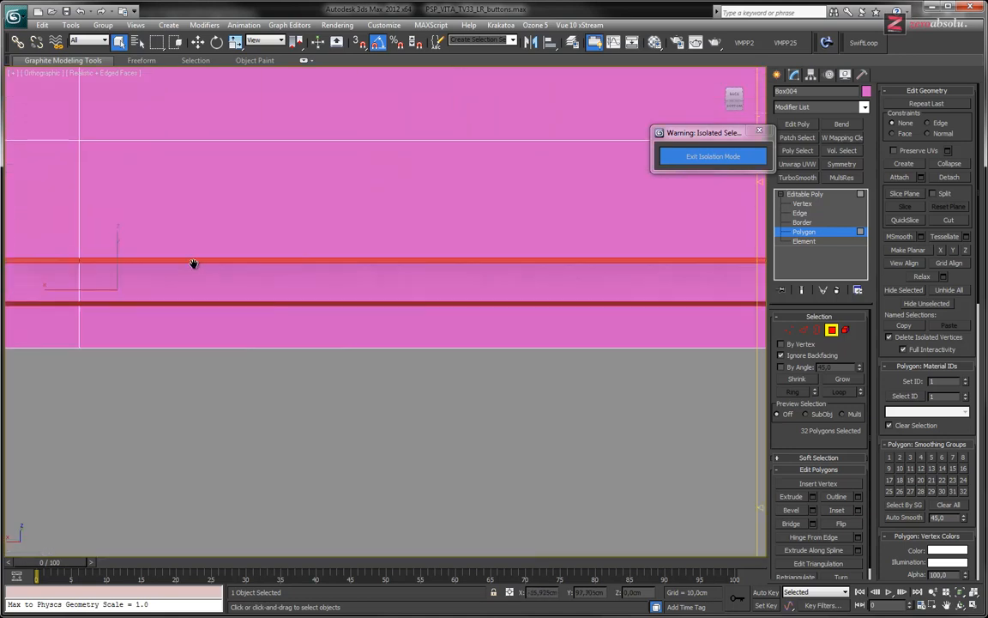
pyautogui.keyDown('alt'); pyautogui.moveTo(694, 284); pyautogui.dragTo(710, 283); pyautogui.keyUp('alt')
pyautogui.moveTo(708, 283); pyautogui.dragTo(214, 306, button='middle')
pyautogui.moveTo(622, 304); pyautogui.dragTo(402, 308, button='middle')
pyautogui.scroll(-5, 402, 307)
pyautogui.scroll(-2, 402, 308)
pyautogui.scroll(4, 503, 293)
pyautogui.moveTo(389, 305); pyautogui.dragTo(640, 314)
pyautogui.keyDown('alt'); pyautogui.moveTo(522, 360); pyautogui.dragTo(288, 382, button='middle'); pyautogui.keyUp('alt')
pyautogui.press('Delete')
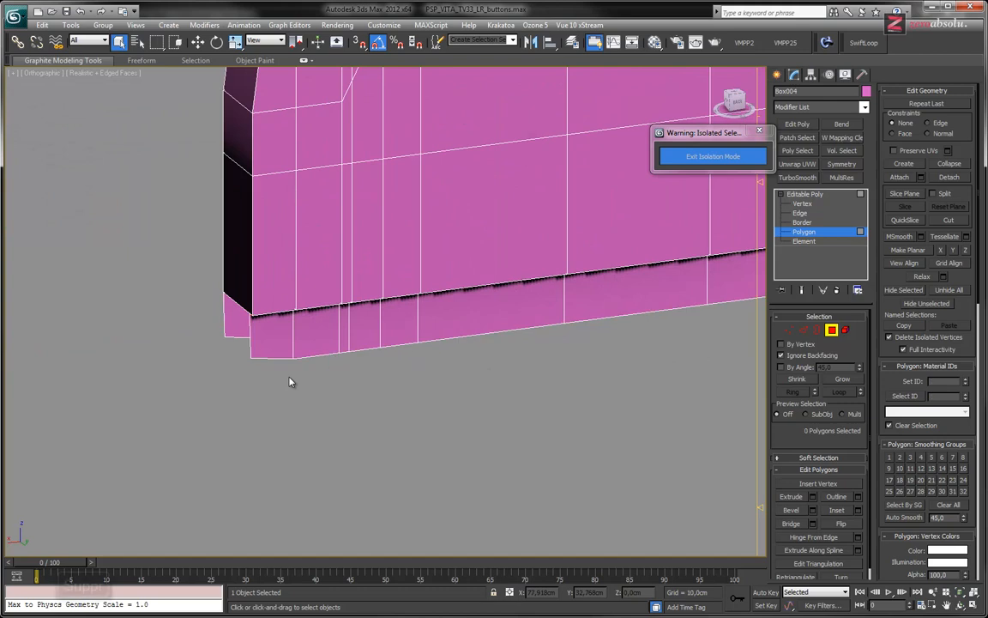
# - Select the front open edge loop along the panel's underside, including the end edges at the R-button and L-button ends
pyautogui.keyDown('alt'); pyautogui.moveTo(353, 349); pyautogui.dragTo(478, 464, button='middle'); pyautogui.keyUp('alt')
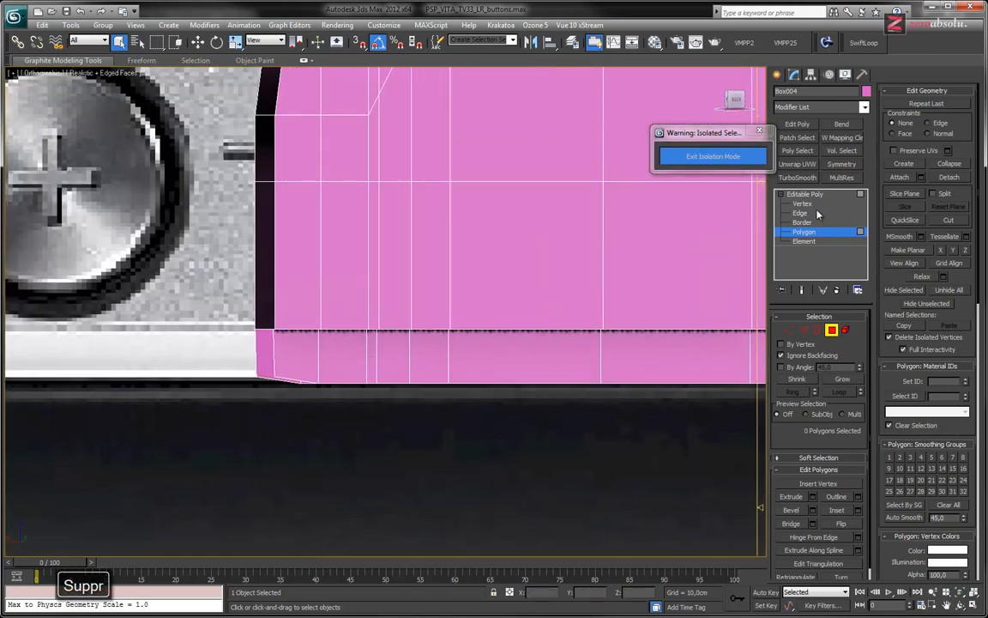
pyautogui.press('2')
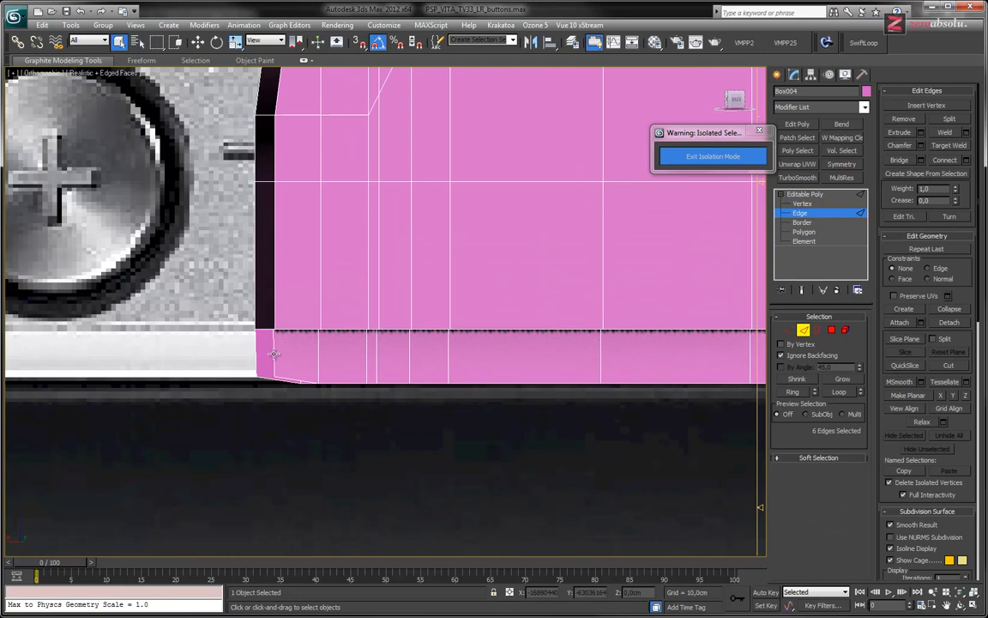
pyautogui.click(274, 354)
pyautogui.scroll(2, 288, 353)
pyautogui.keyDown('alt'); pyautogui.moveTo(339, 364); pyautogui.dragTo(360, 342, button='middle'); pyautogui.keyUp('alt')
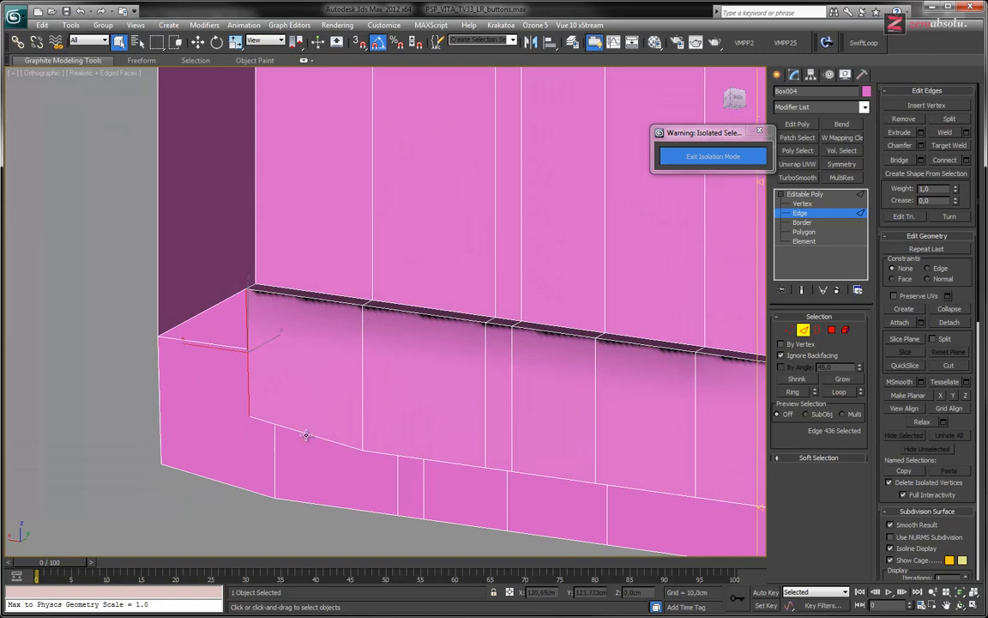
pyautogui.doubleClick(382, 452)
pyautogui.keyDown('alt'); pyautogui.moveTo(498, 441); pyautogui.dragTo(592, 378, button='middle'); pyautogui.keyUp('alt')
pyautogui.keyDown('ctrl'); pyautogui.click(571, 388); pyautogui.keyUp('ctrl')
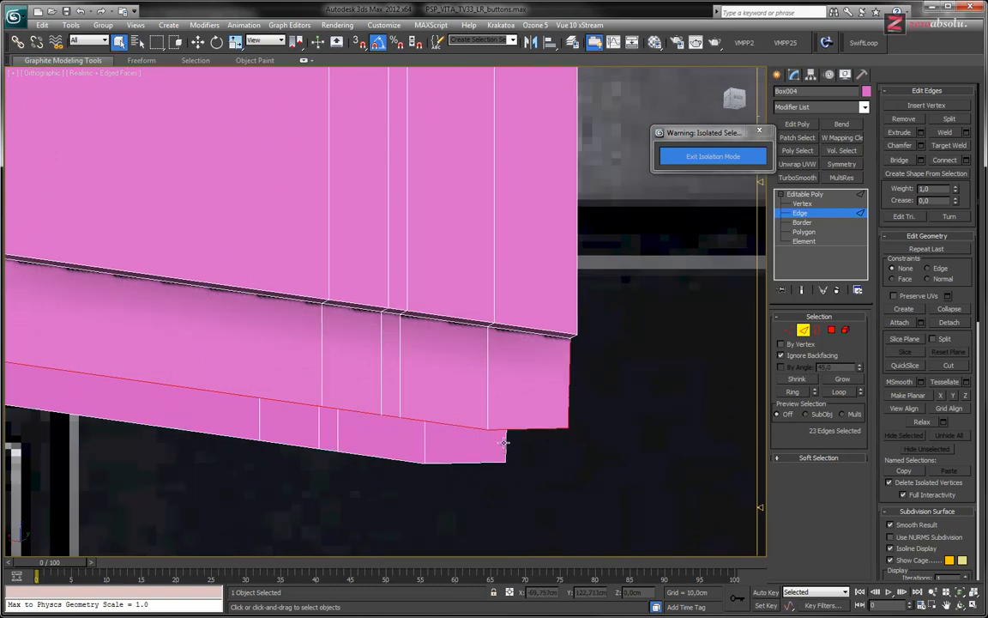
# - Add the opposite rear open edge loop to the selection and bridge both loops with 1 segment
pyautogui.keyDown('ctrl'); pyautogui.click(483, 466); pyautogui.keyUp('ctrl')
pyautogui.keyDown('ctrl'); pyautogui.doubleClick(344, 412); pyautogui.keyUp('ctrl')
pyautogui.scroll(-5, 540, 393)
pyautogui.keyDown('alt'); pyautogui.moveTo(541, 393); pyautogui.dragTo(331, 320, button='middle'); pyautogui.keyUp('alt')
pyautogui.scroll(8, 383, 371)
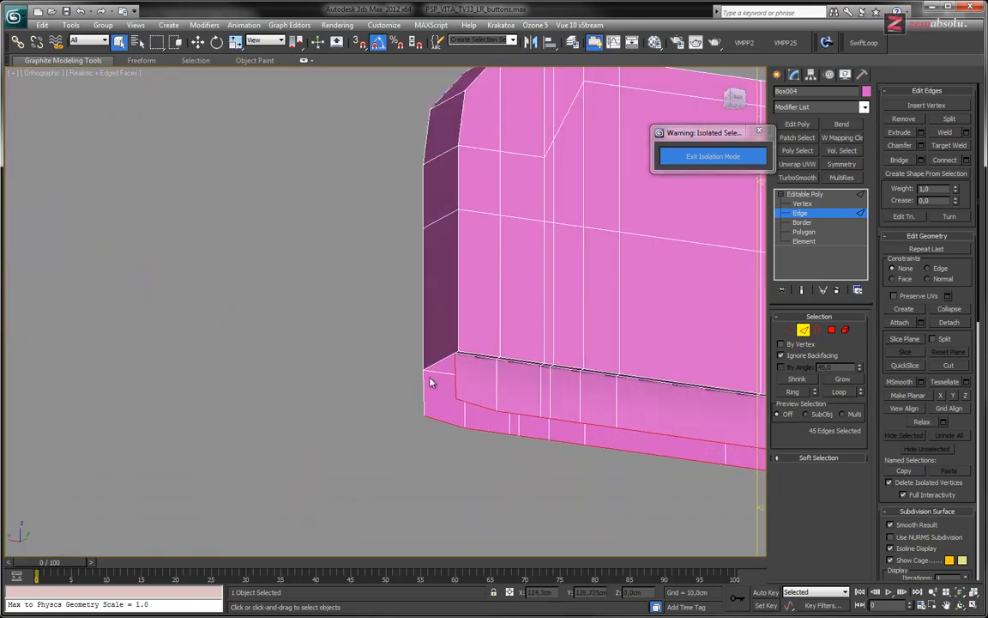
pyautogui.moveTo(557, 395); pyautogui.dragTo(315, 337, button='middle')
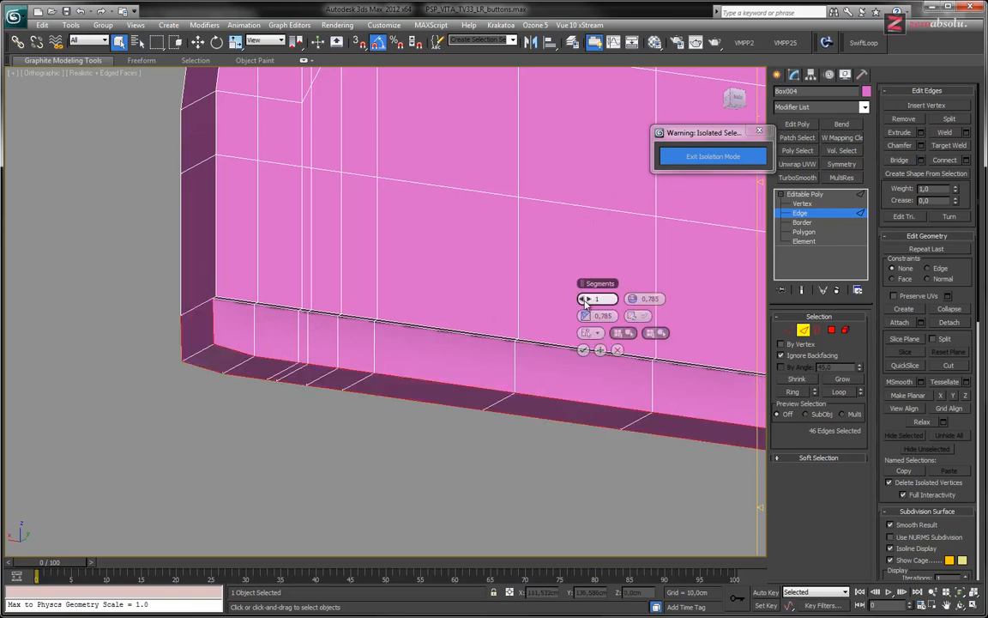
pyautogui.click(583, 351)
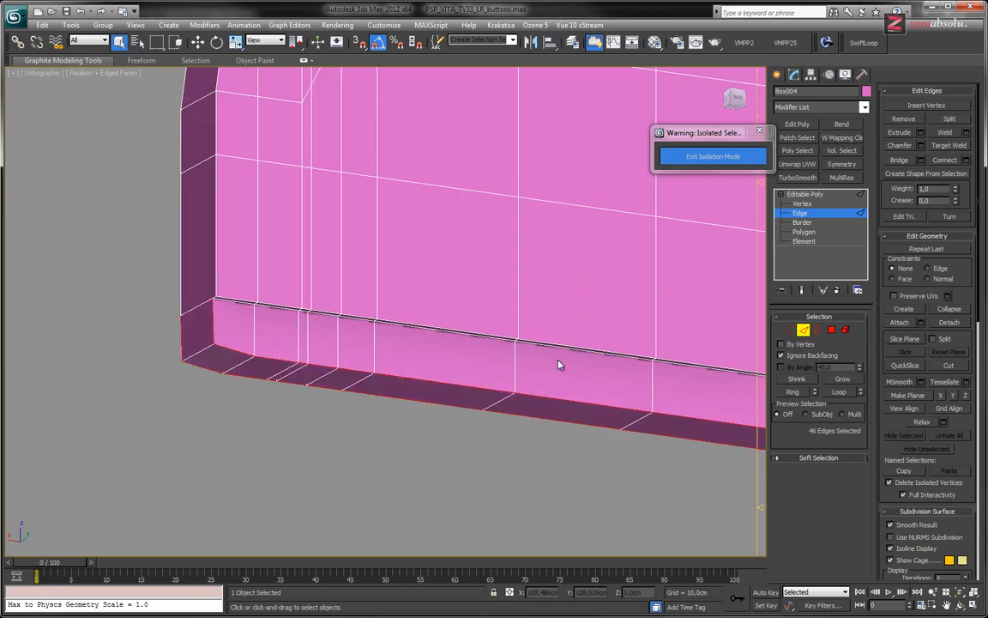
# - Display the panel as wireframe in the Back view and set up polygon selection with Ignore Backfacing turned off
pyautogui.scroll(-5, 379, 311)
pyautogui.keyDown('alt'); pyautogui.moveTo(360, 315); pyautogui.dragTo(390, 323, button='middle'); pyautogui.keyUp('alt')
pyautogui.moveTo(630, 340); pyautogui.dragTo(314, 347, button='middle')
pyautogui.keyDown('alt'); pyautogui.moveTo(498, 343); pyautogui.dragTo(383, 327, button='middle'); pyautogui.keyUp('alt')
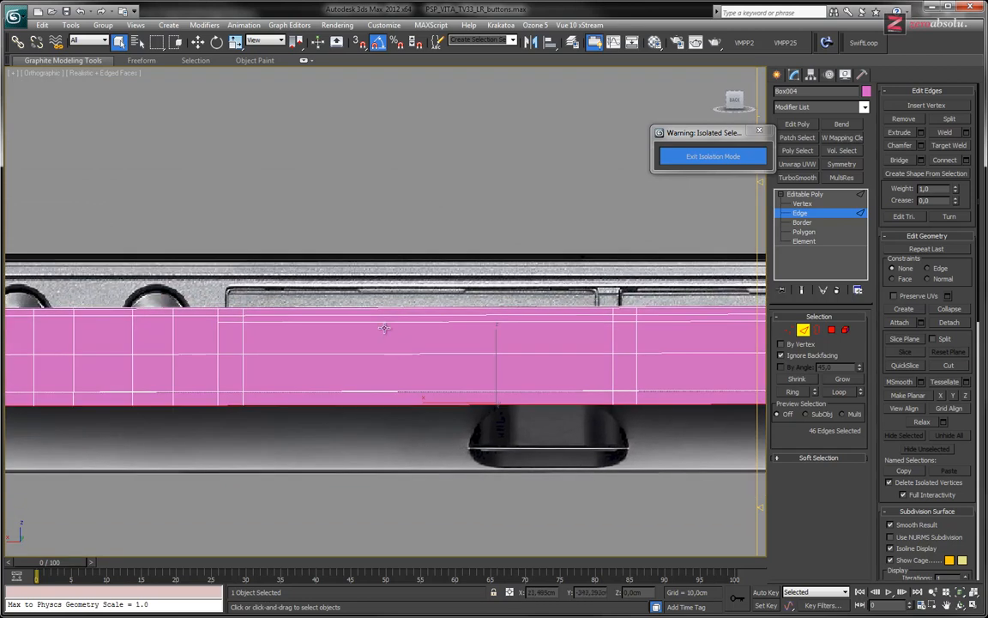
pyautogui.click(39, 73)
pyautogui.click(60, 182)
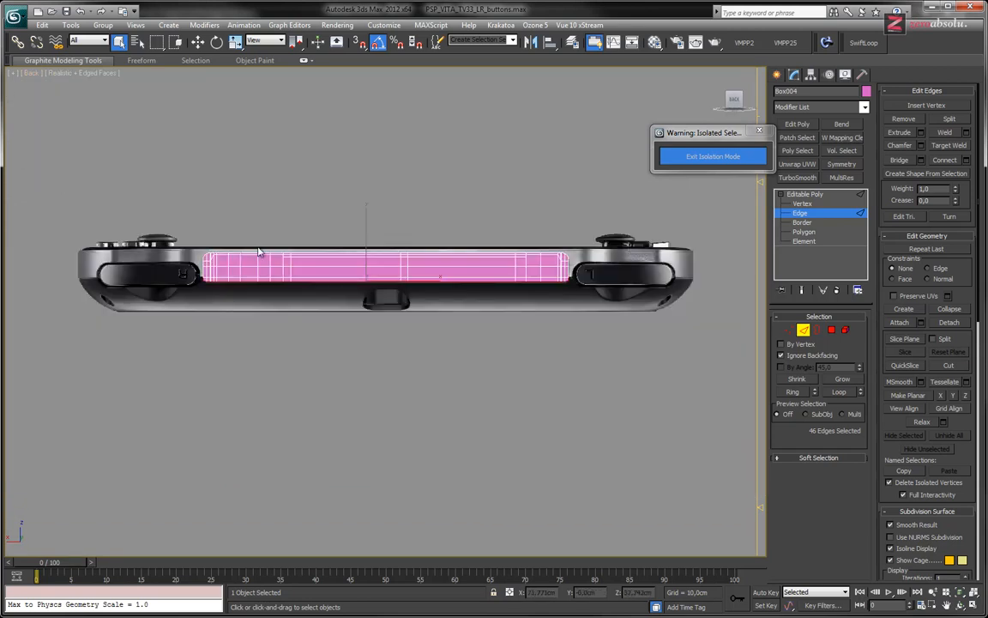
pyautogui.scroll(6, 386, 294)
pyautogui.moveTo(386, 293); pyautogui.dragTo(360, 326, button='middle')
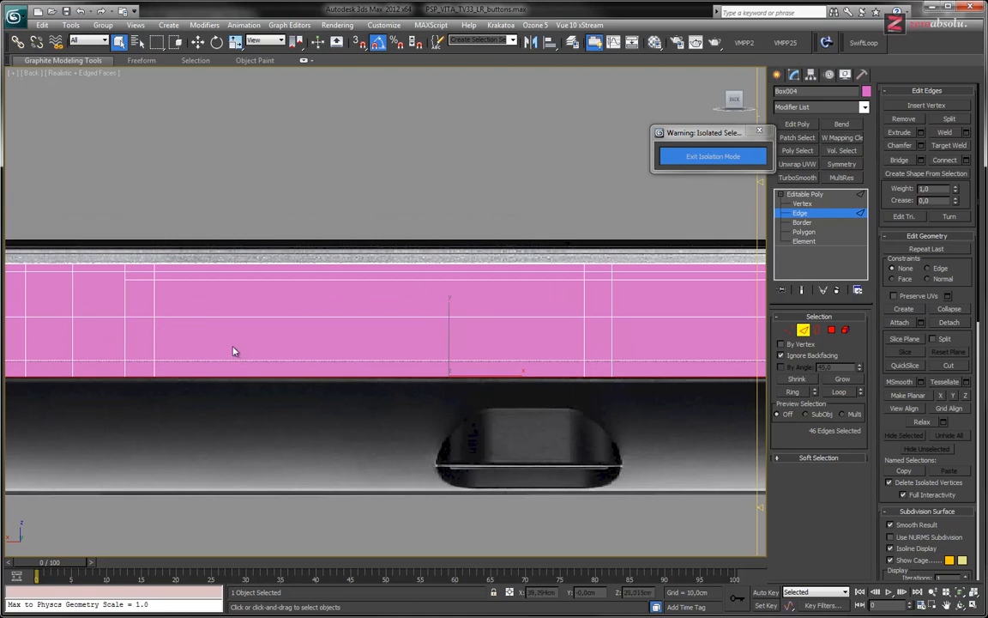
pyautogui.press('F3')
pyautogui.moveTo(190, 399); pyautogui.dragTo(601, 307)
pyautogui.click(796, 355)
pyautogui.click(832, 330)
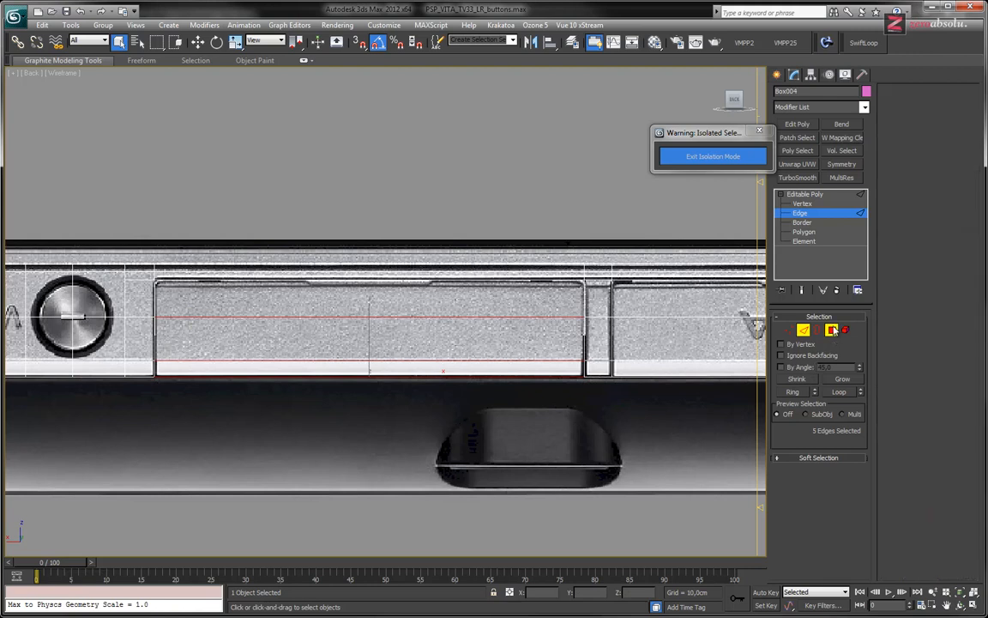
# - Select the front and rear polygons of the two rectangular cover sections on either side of the narrow central divider
pyautogui.moveTo(311, 317); pyautogui.dragTo(536, 294)
pyautogui.moveTo(532, 335); pyautogui.dragTo(154, 324, button='middle')
pyautogui.keyDown('ctrl'); pyautogui.moveTo(304, 279); pyautogui.dragTo(483, 252); pyautogui.keyUp('ctrl')
pyautogui.moveTo(152, 305); pyautogui.dragTo(355, 332, button='middle')
pyautogui.scroll(-2, 336, 340)
pyautogui.moveTo(275, 335); pyautogui.dragTo(344, 342, button='middle')
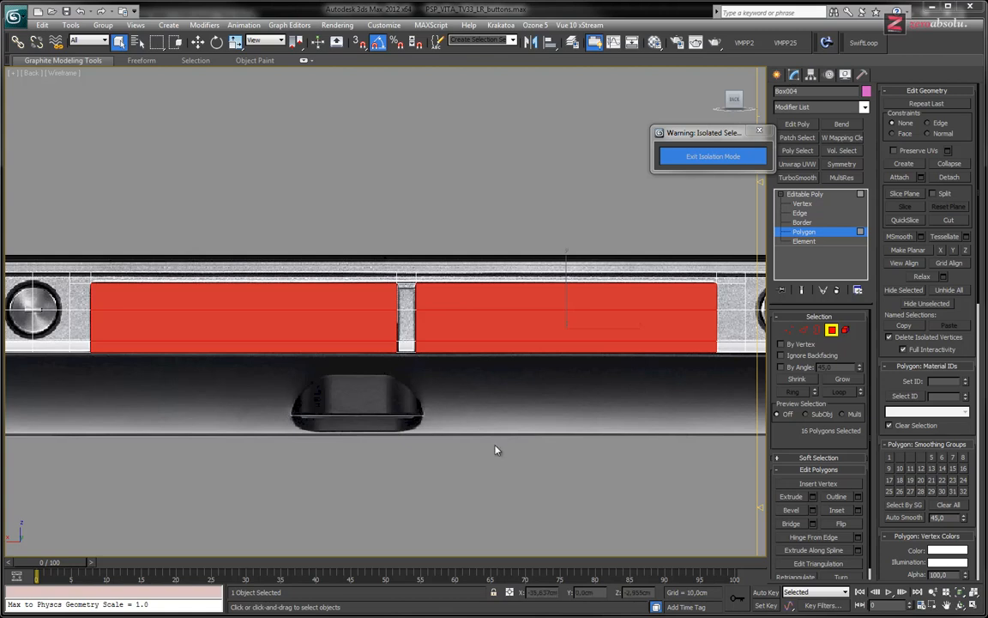
pyautogui.moveTo(430, 388); pyautogui.dragTo(452, 386, button='middle')
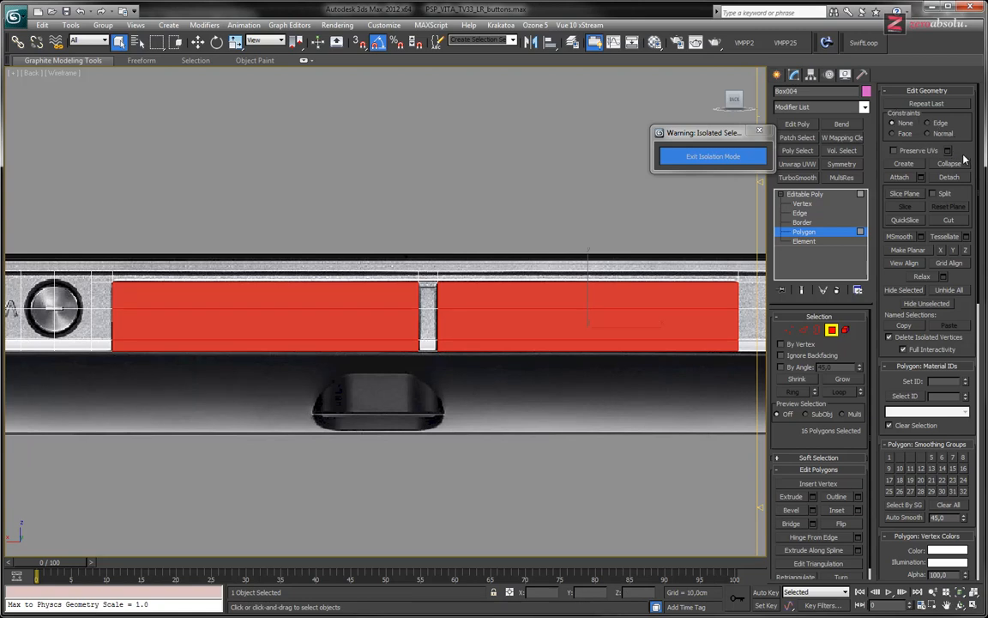
# - Detach the selected cover polygons as an element of the same object
pyautogui.click(947, 177)
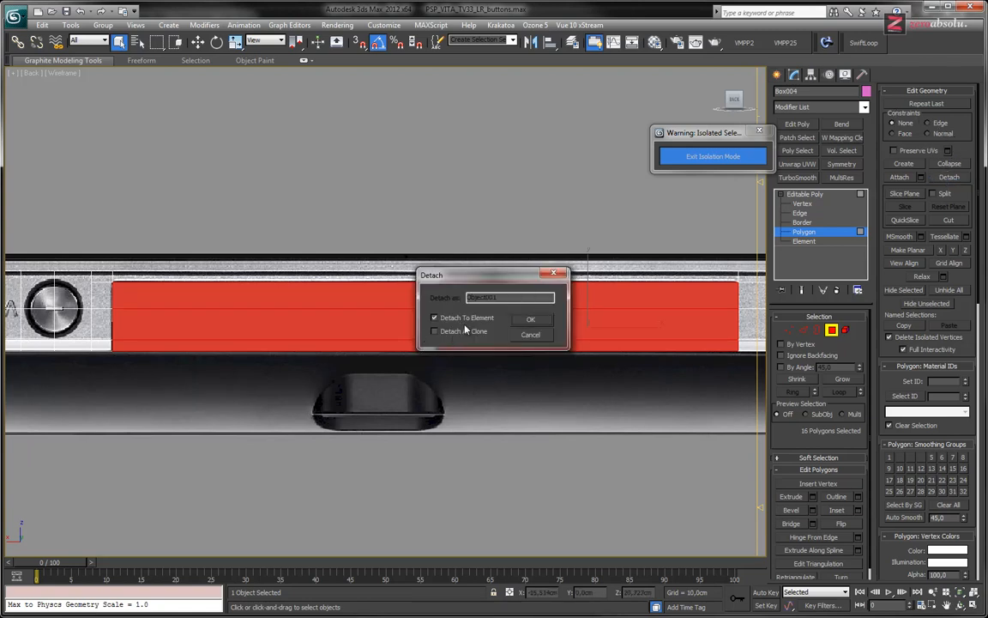
pyautogui.click(434, 318)
pyautogui.click(434, 318)
pyautogui.click(528, 321)
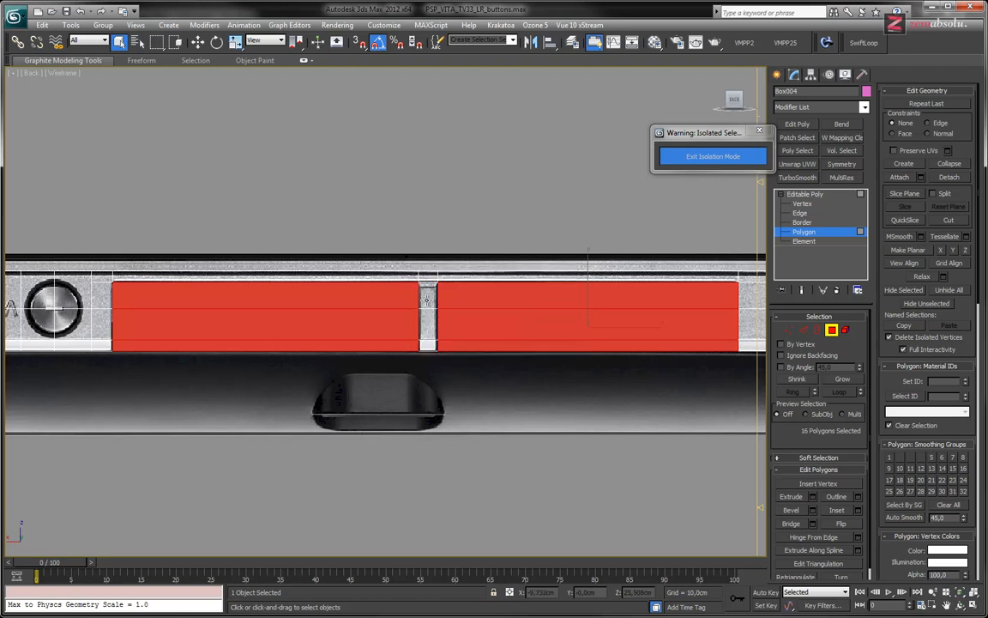
# - Move the two detached covers straight down until they sit clear below the console reference, and deselect them
pyautogui.rightClick(436, 292)
pyautogui.press('w')
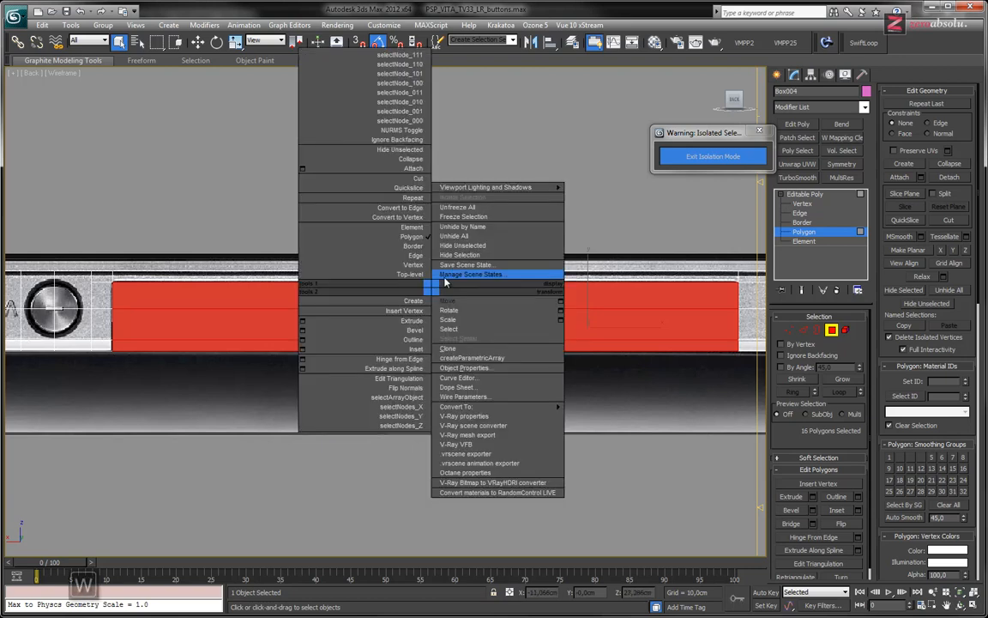
pyautogui.moveTo(587, 278); pyautogui.dragTo(592, 475)
pyautogui.keyDown('alt'); pyautogui.moveTo(364, 274); pyautogui.dragTo(421, 326, button='middle'); pyautogui.keyUp('alt')
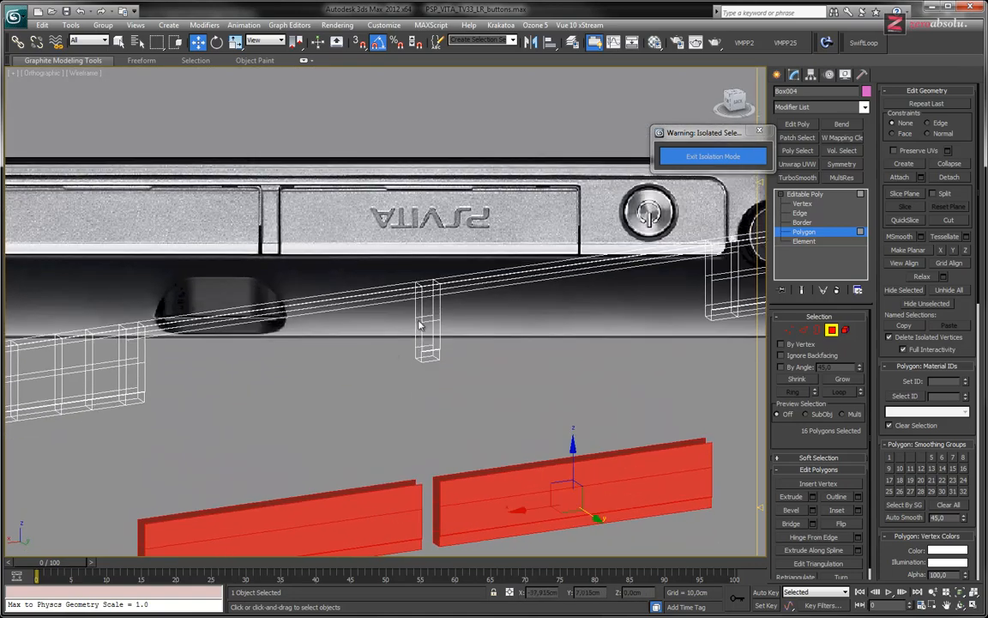
pyautogui.click(388, 356)
pyautogui.moveTo(380, 297); pyautogui.dragTo(412, 298, button='middle')
pyautogui.scroll(-3, 468, 268)
pyautogui.scroll(2, 468, 269)
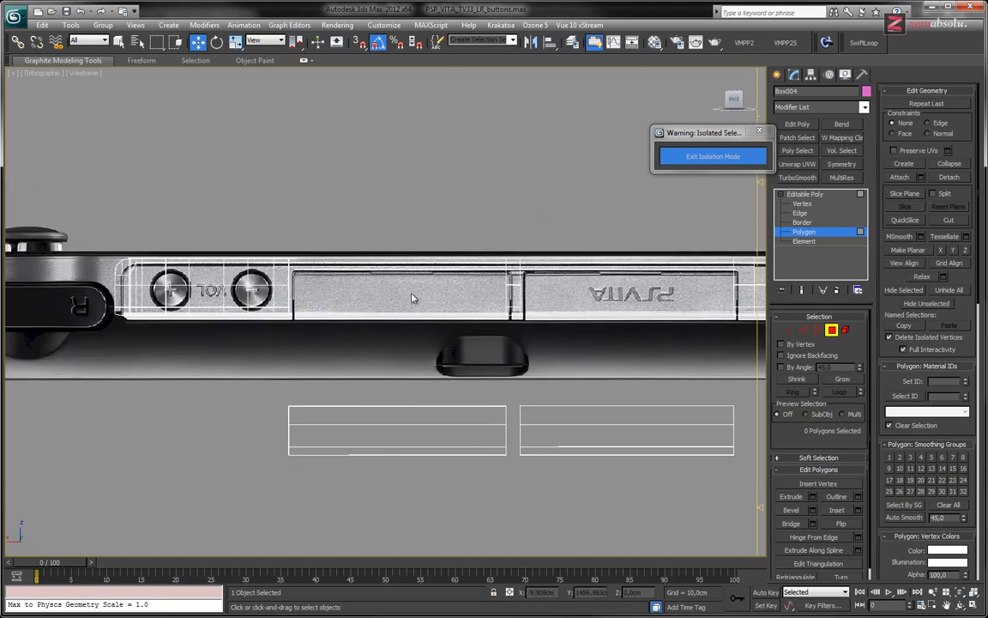
# - Draw a circle spline with a radius of about 5.79 cm centred on the power button in the Back view
pyautogui.click(46, 74)
pyautogui.click(53, 175)
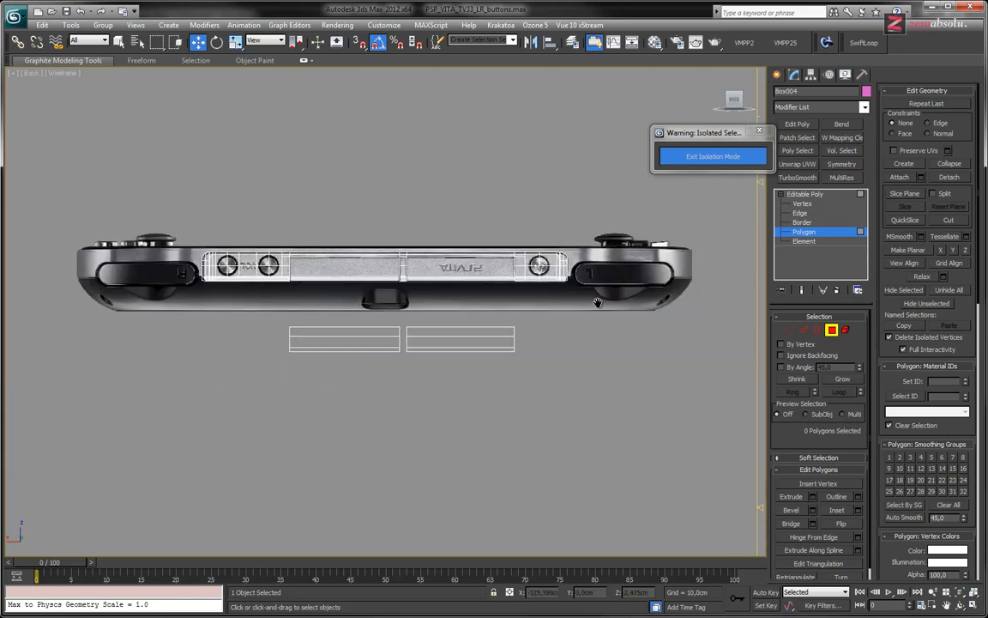
pyautogui.moveTo(597, 302); pyautogui.dragTo(517, 311, button='middle')
pyautogui.scroll(13, 481, 271)
pyautogui.moveTo(505, 267); pyautogui.dragTo(447, 295, button='middle')
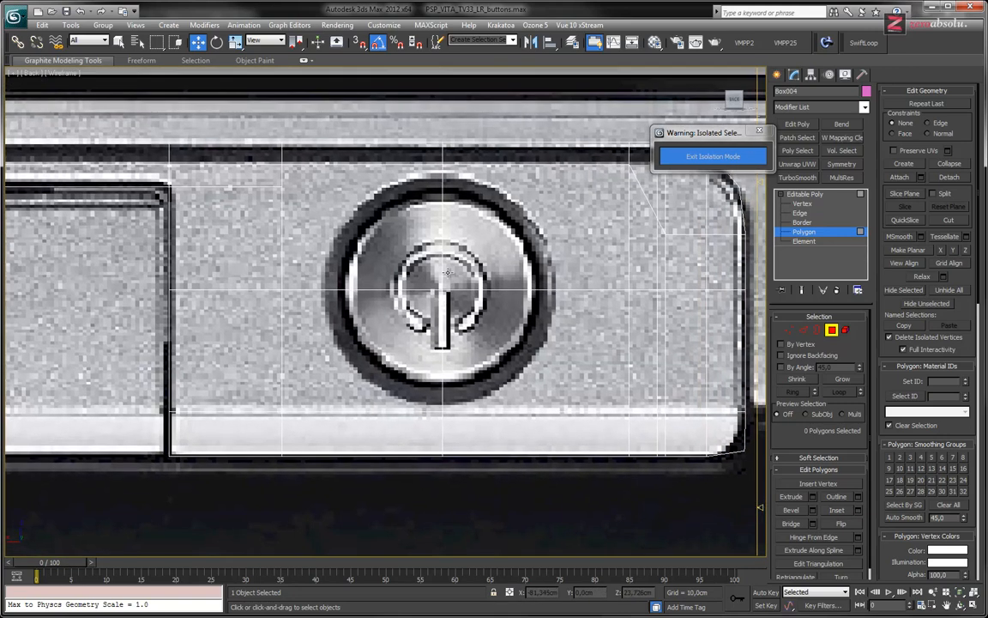
pyautogui.moveTo(374, 233); pyautogui.dragTo(349, 257, button='middle')
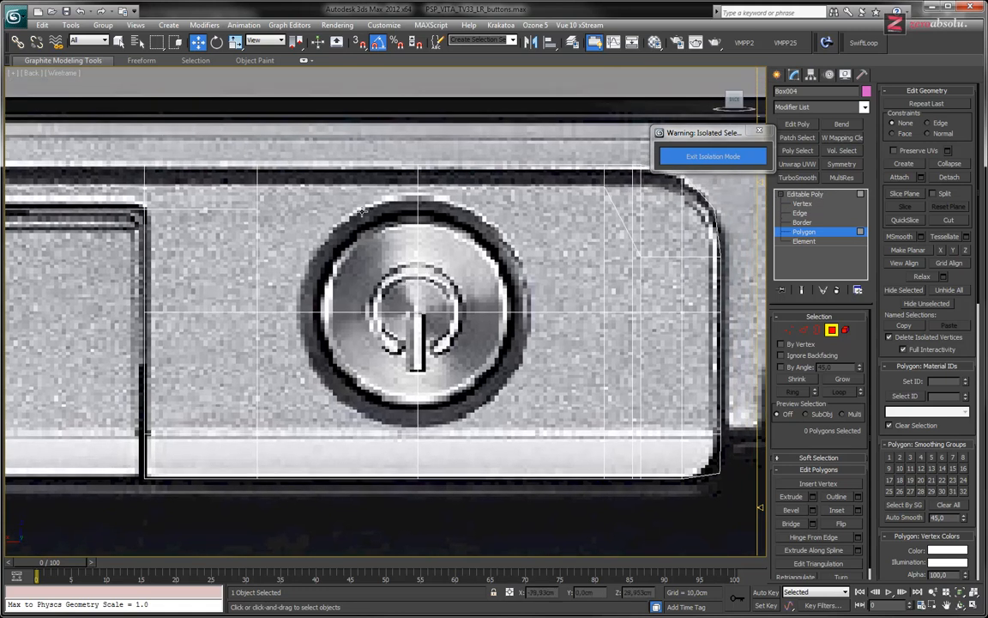
pyautogui.click(805, 194)
pyautogui.click(777, 75)
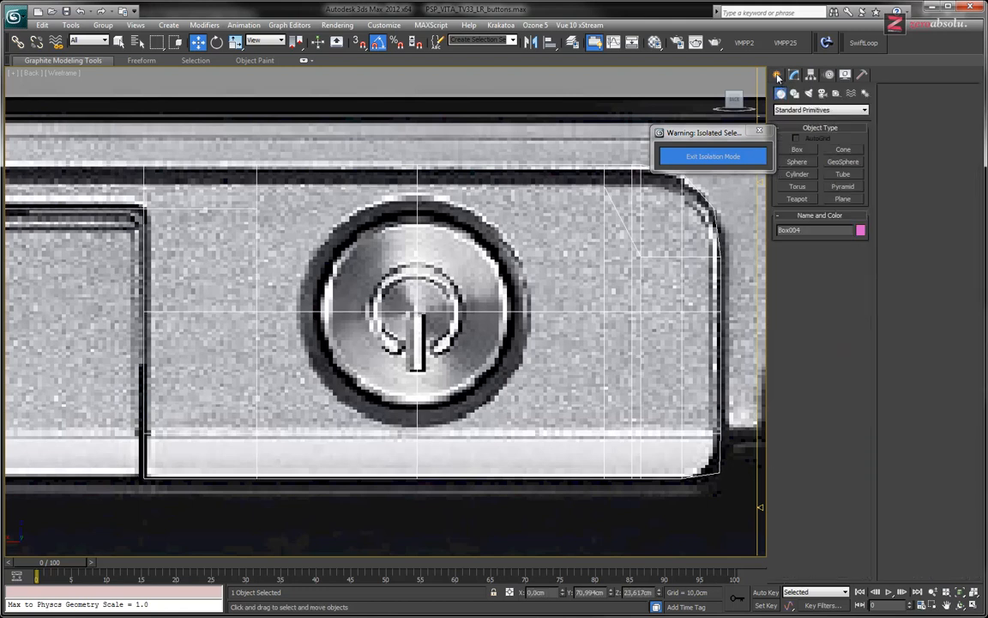
pyautogui.click(795, 92)
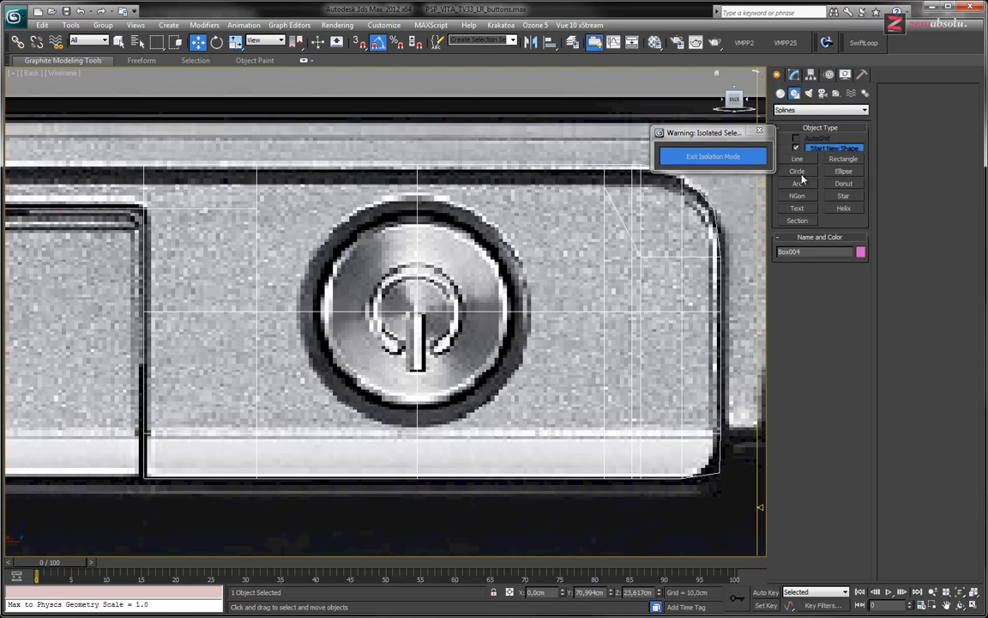
pyautogui.click(798, 172)
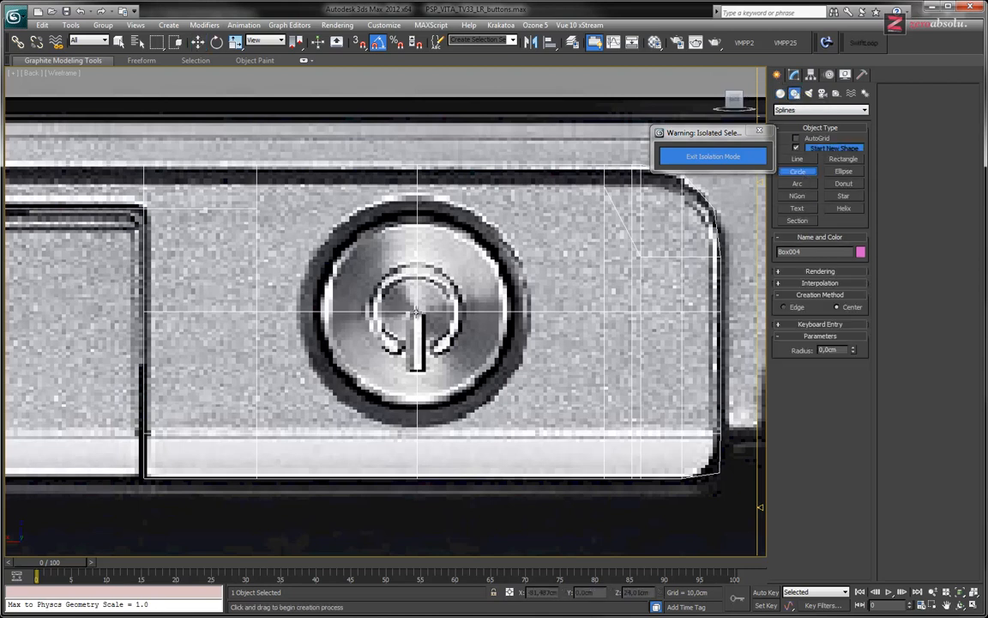
pyautogui.moveTo(416, 313); pyautogui.dragTo(504, 393)
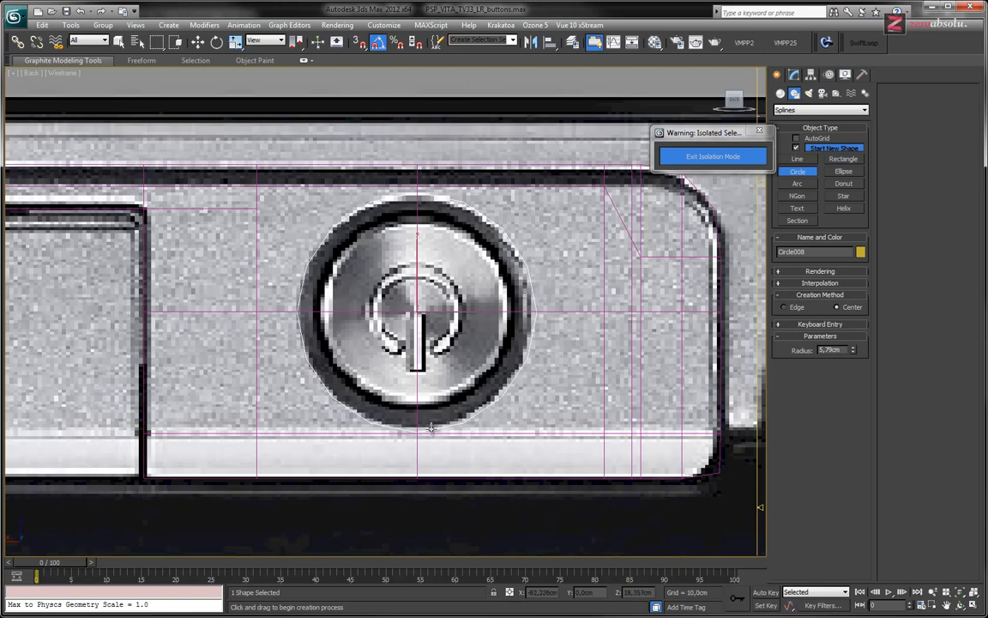
# - Nudge the circle up by about 0.056 cm and set its radius to 5.6 cm to fit the power button's dark rim
pyautogui.scroll(10, 393, 390)
pyautogui.scroll(-8, 396, 409)
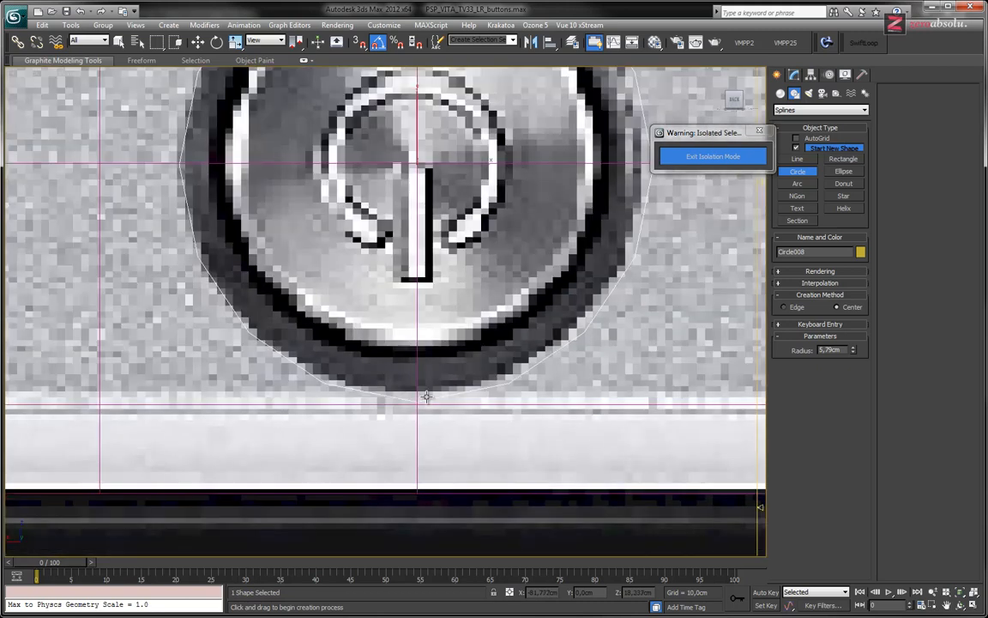
pyautogui.press('w')
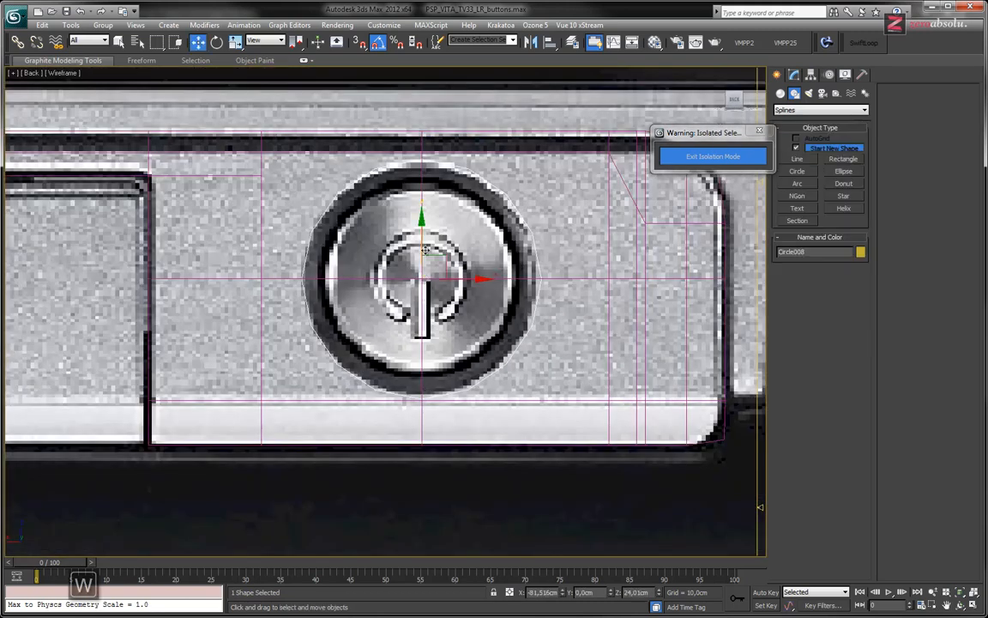
pyautogui.moveTo(420, 242); pyautogui.dragTo(419, 243)
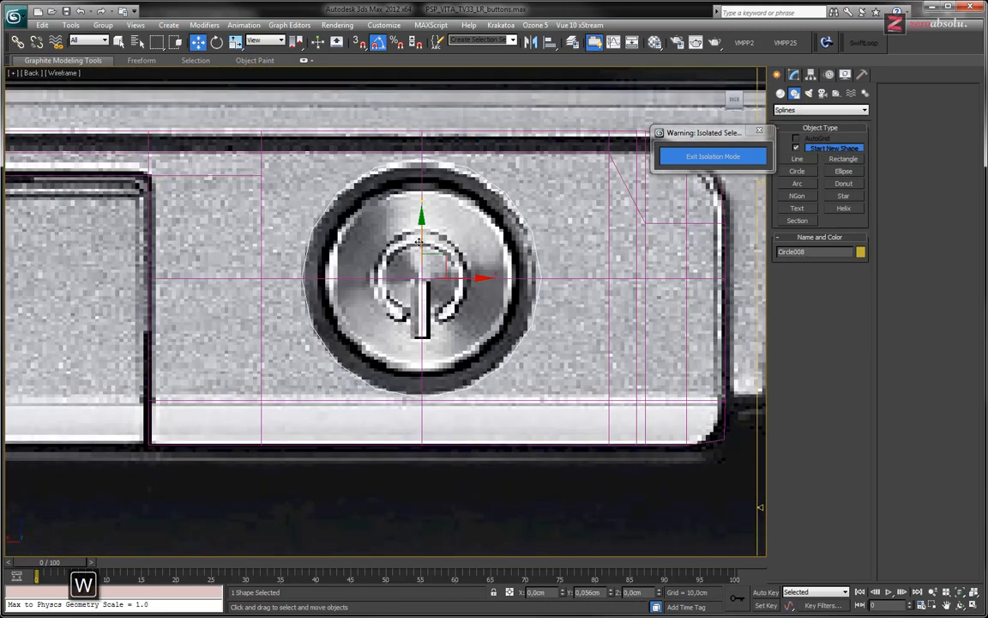
pyautogui.click(793, 74)
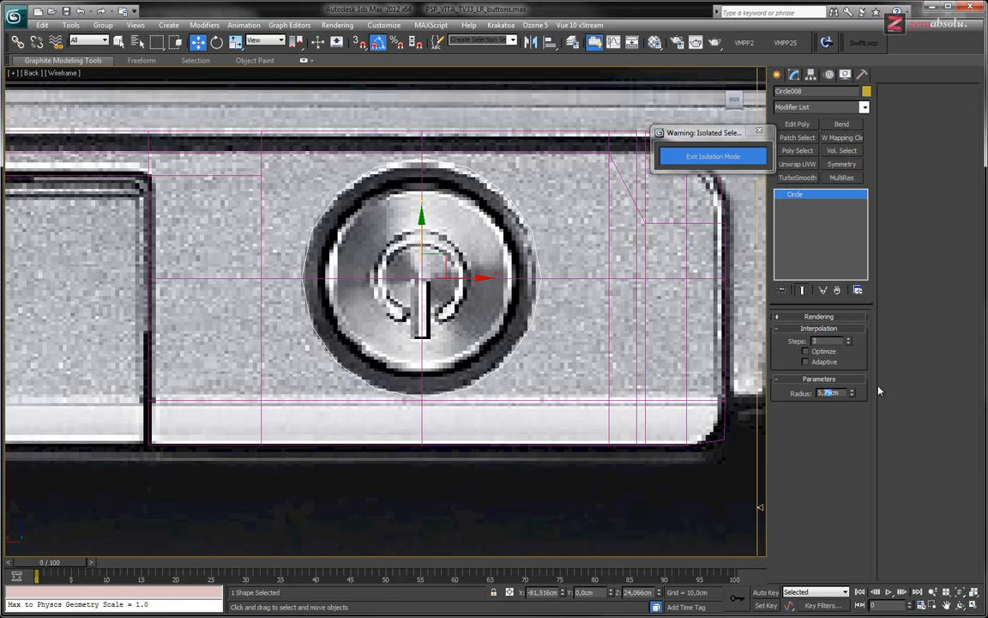
pyautogui.write('6')
pyautogui.press('Return')
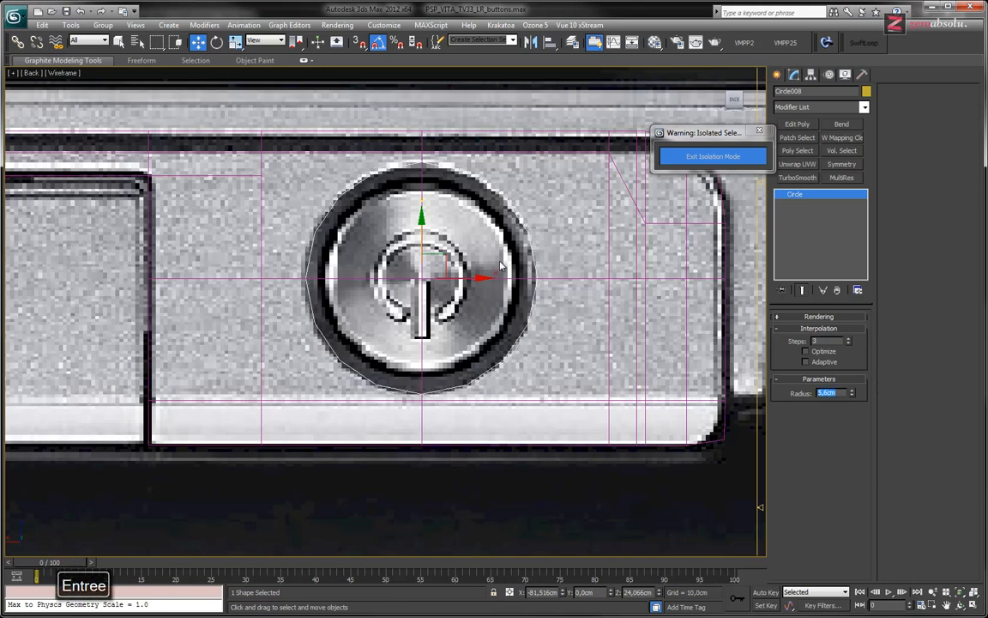
# - Shift the circle slightly sideways to X -81.487 cm and set its interpolation steps to 1
pyautogui.moveTo(455, 276); pyautogui.dragTo(453, 276)
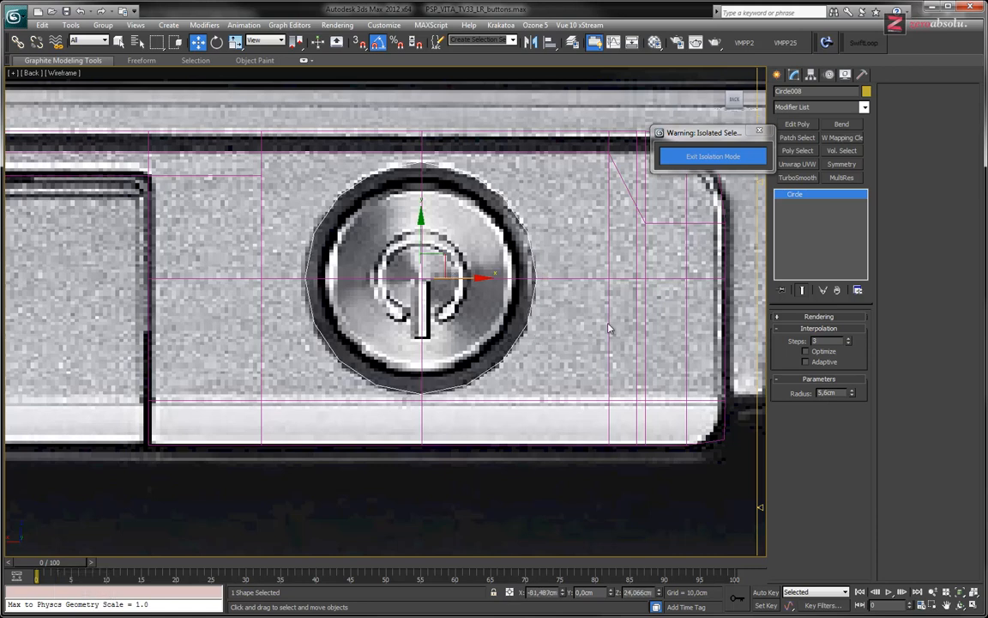
pyautogui.click(849, 344)
pyautogui.click(849, 344)
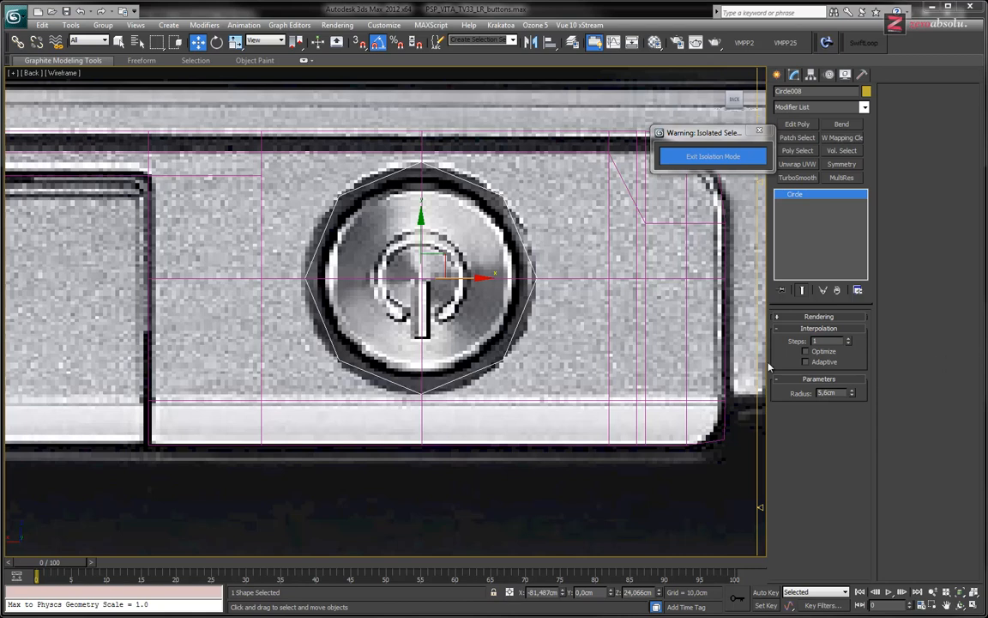
# - Change the power-button circle's object colour to red and deselect it
pyautogui.click(583, 280)
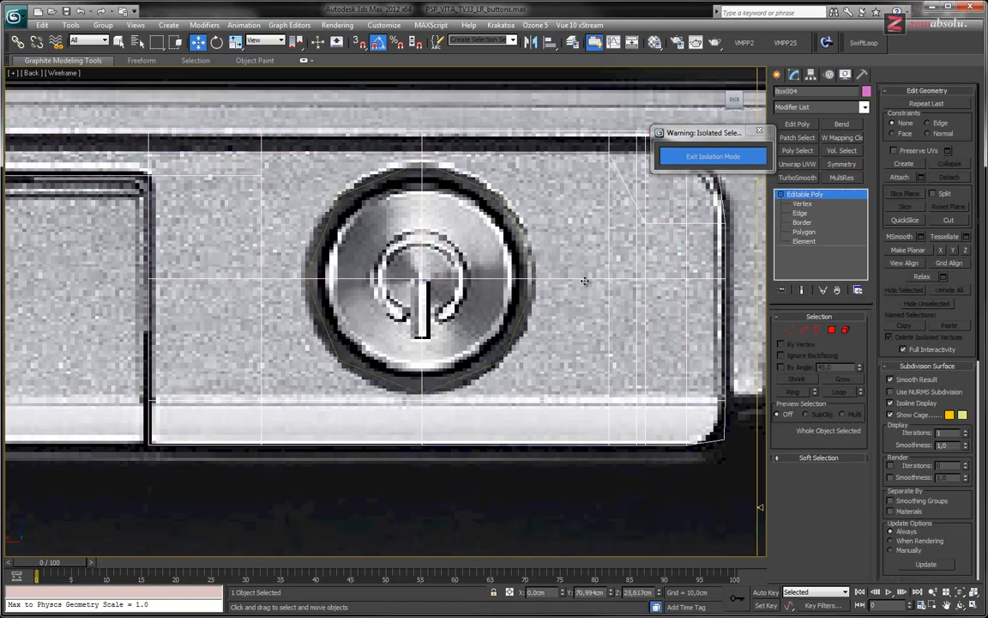
pyautogui.click(513, 333)
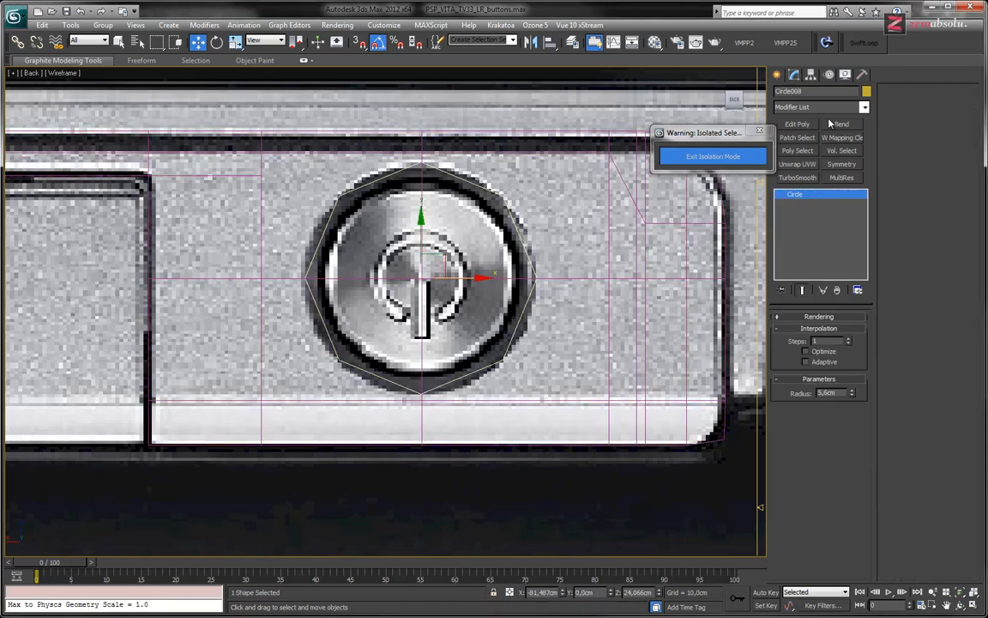
pyautogui.click(866, 91)
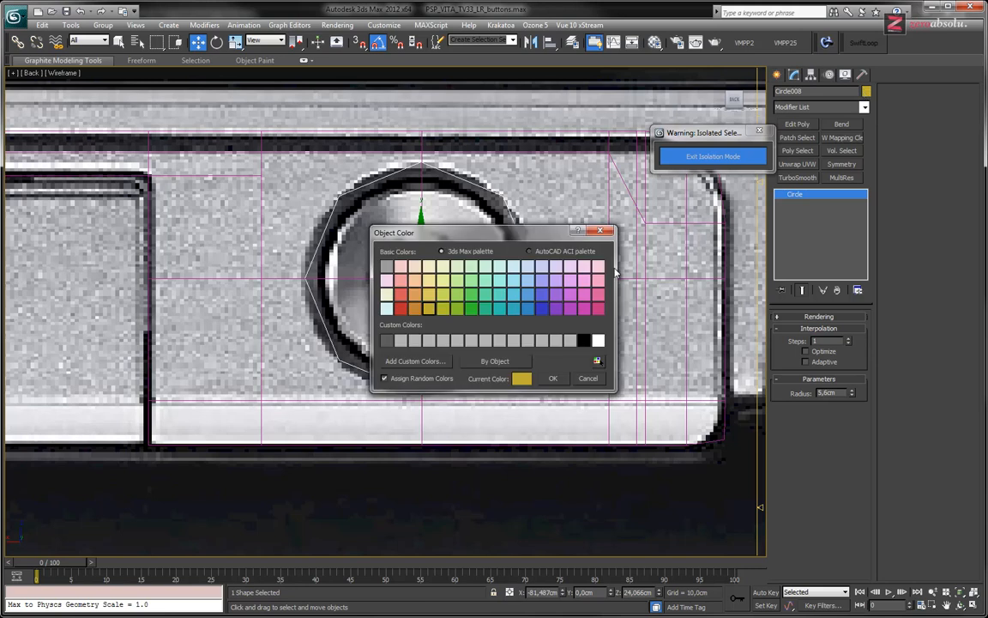
pyautogui.click(597, 309)
pyautogui.click(407, 310)
pyautogui.click(553, 378)
pyautogui.click(599, 345)
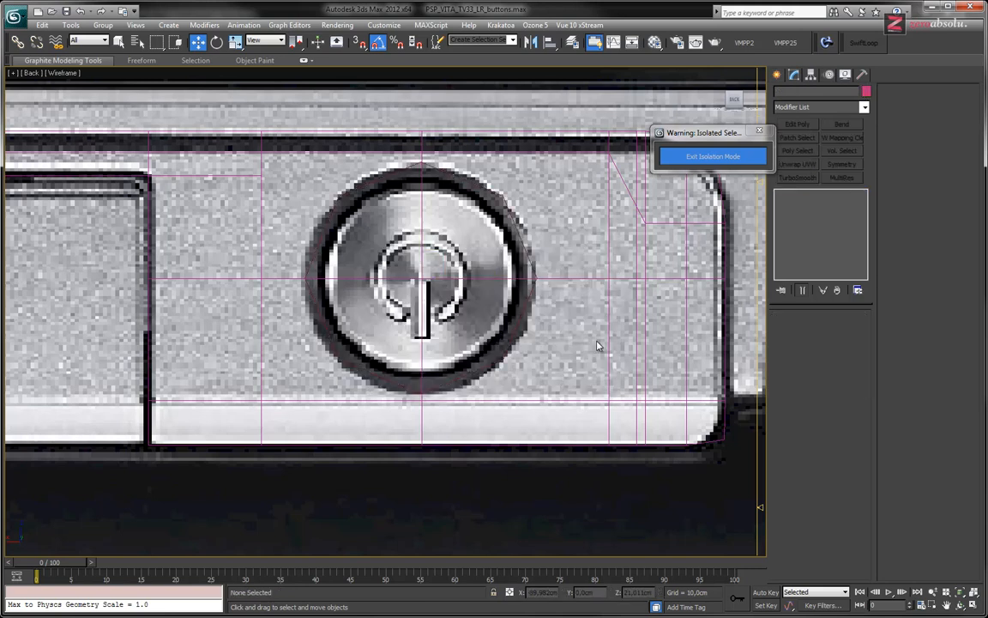
# - Switch to the Back viewport without the reference image, maximise it and frame the power-button circle
pyautogui.click(530, 258)
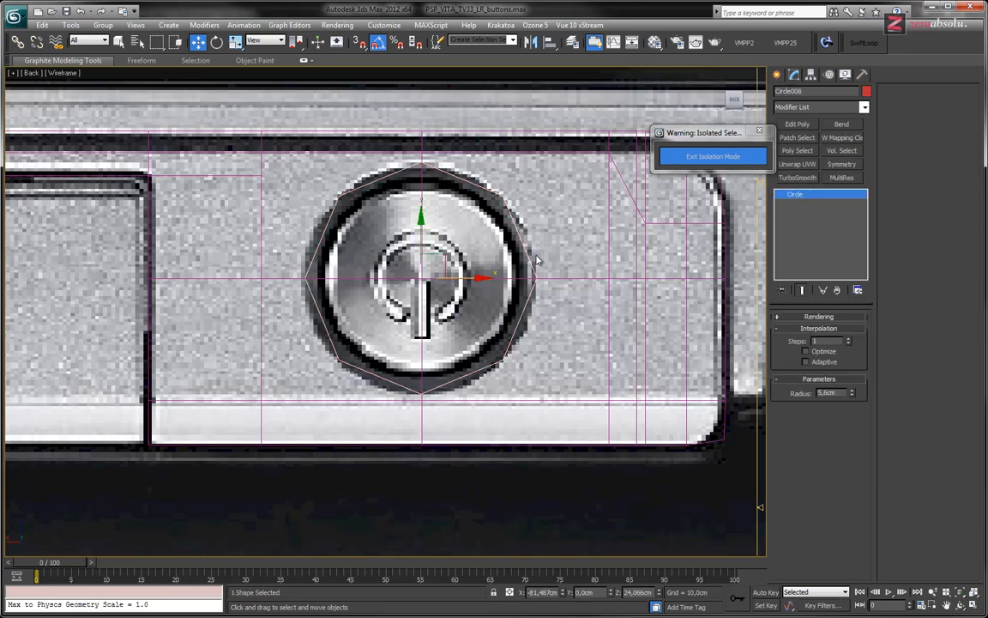
pyautogui.scroll(-5, 375, 222)
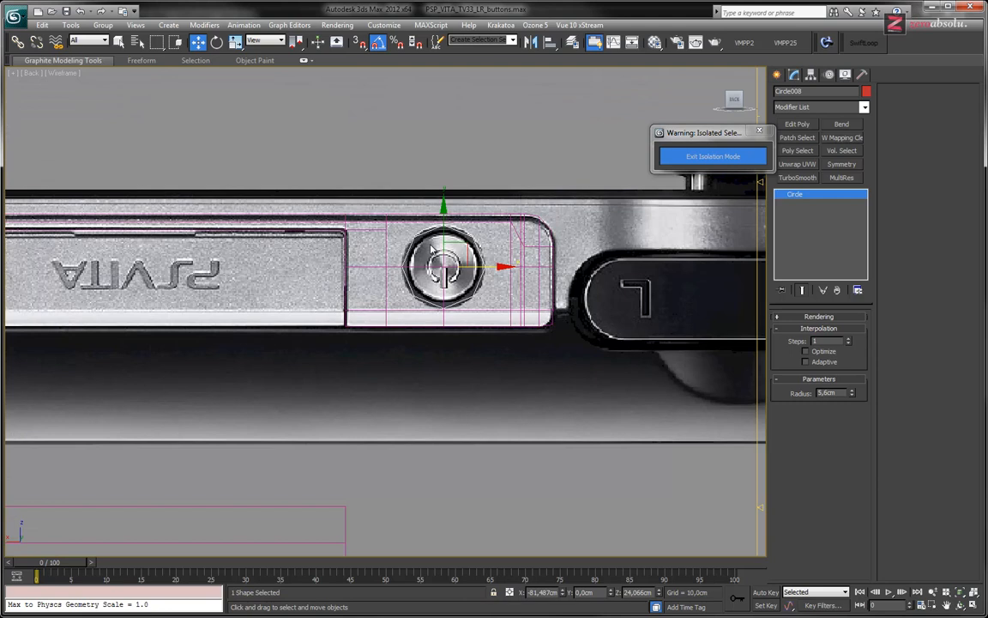
pyautogui.moveTo(435, 252); pyautogui.dragTo(448, 266, button='middle')
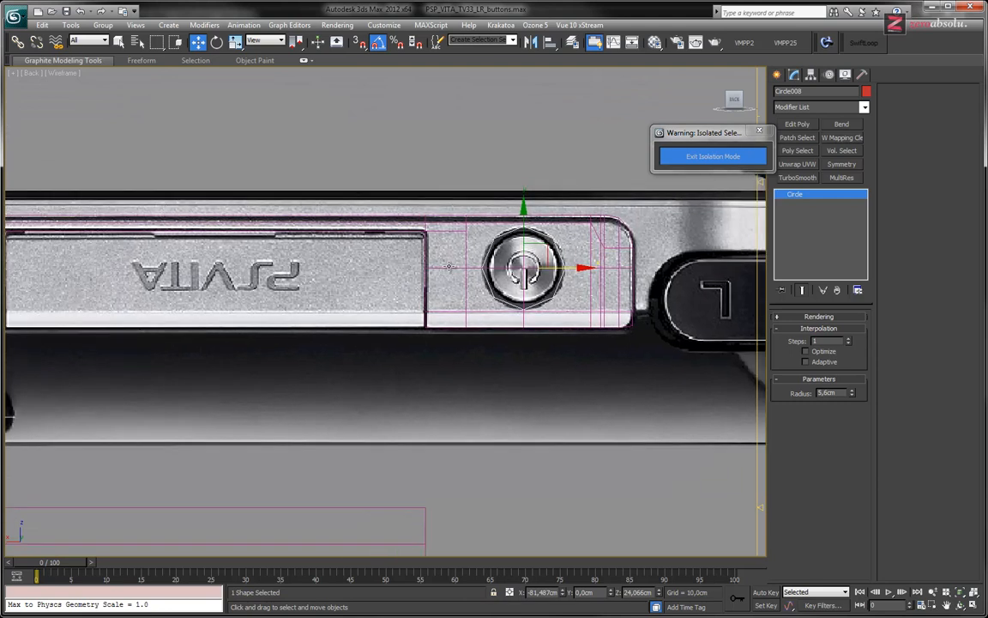
pyautogui.scroll(-8, 449, 268)
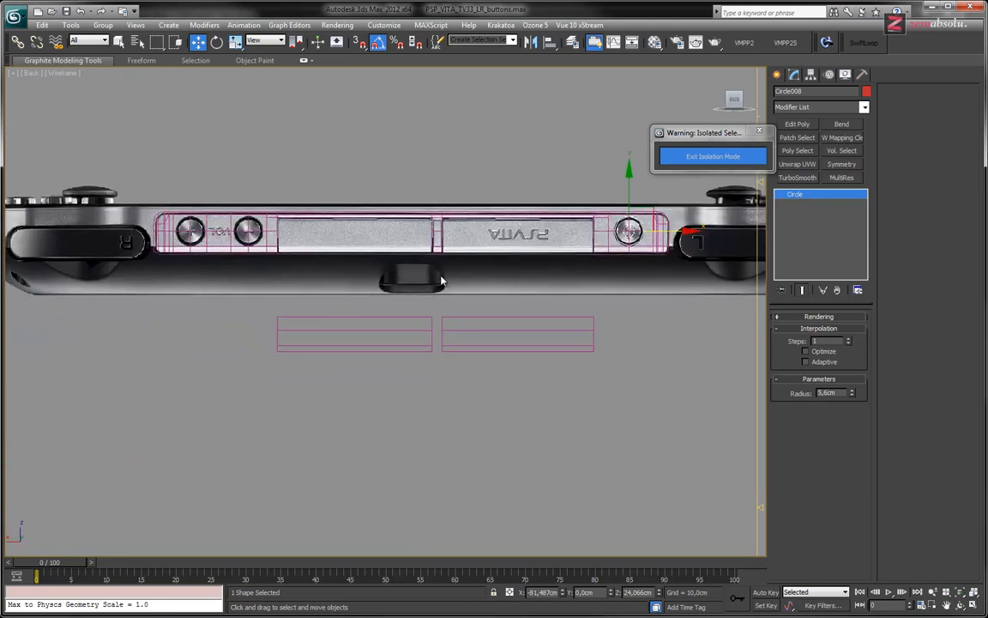
pyautogui.hotkey('alt', 'w')
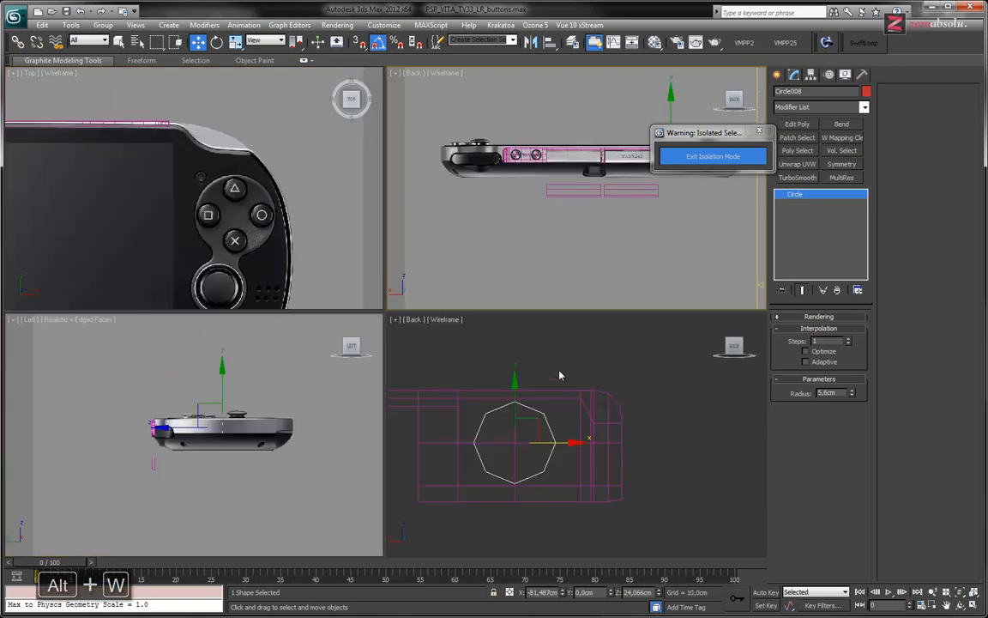
pyautogui.hotkey('alt', 'w')
pyautogui.click(30, 72)
pyautogui.click(44, 188)
pyautogui.scroll(-4, 247, 139)
pyautogui.moveTo(360, 227); pyautogui.dragTo(280, 309, button='middle')
pyautogui.scroll(4, 459, 275)
pyautogui.scroll(5, 459, 276)
pyautogui.moveTo(545, 377); pyautogui.dragTo(455, 300, button='middle')
# - Set the power-button circle's object colour to light aqua green and deselect it
pyautogui.click(438, 133)
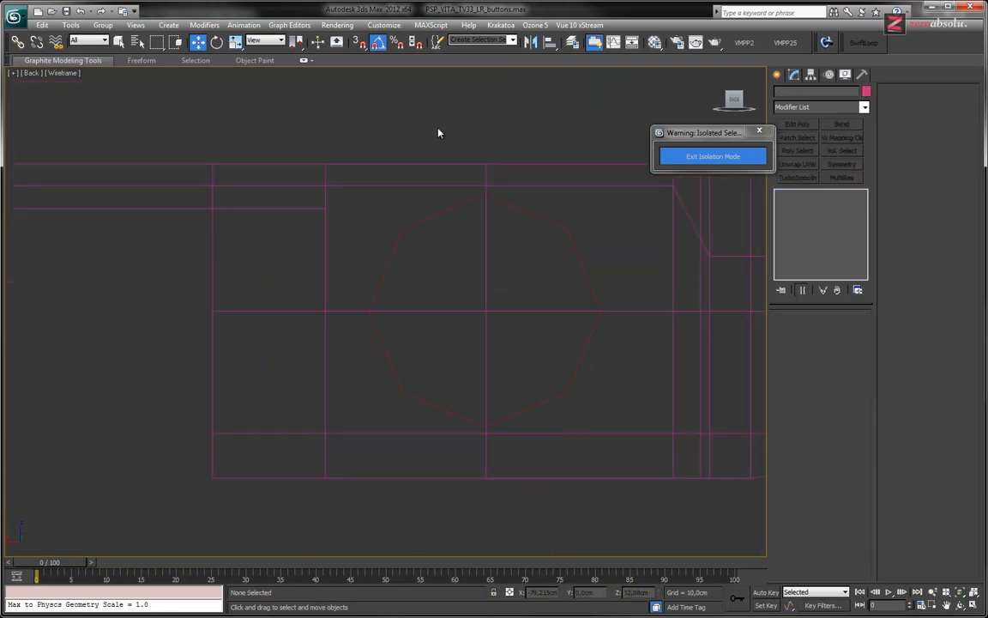
pyautogui.click(566, 225)
pyautogui.click(866, 92)
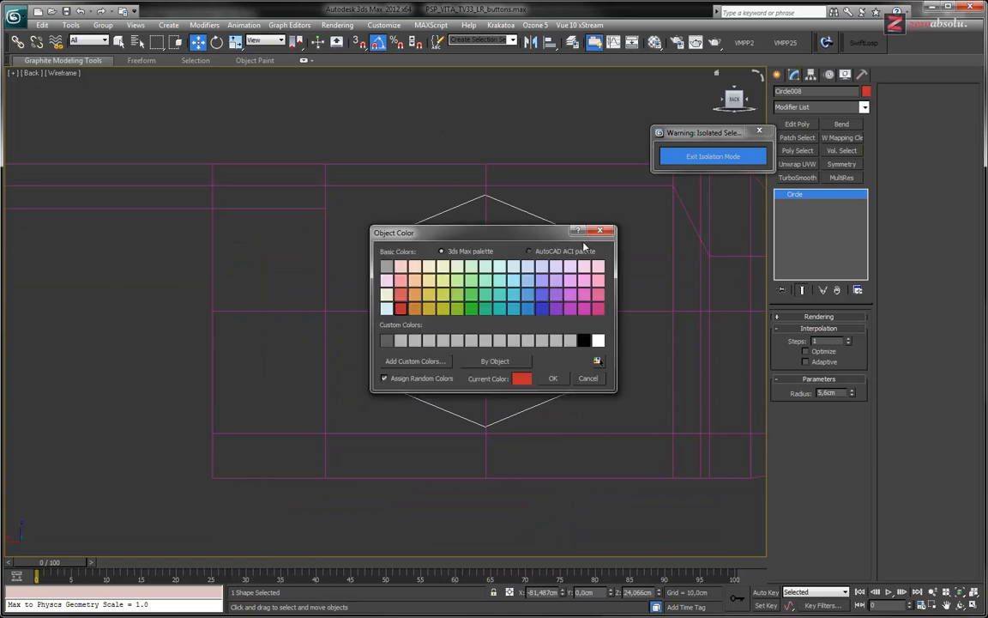
pyautogui.click(506, 279)
pyautogui.click(553, 378)
pyautogui.click(563, 129)
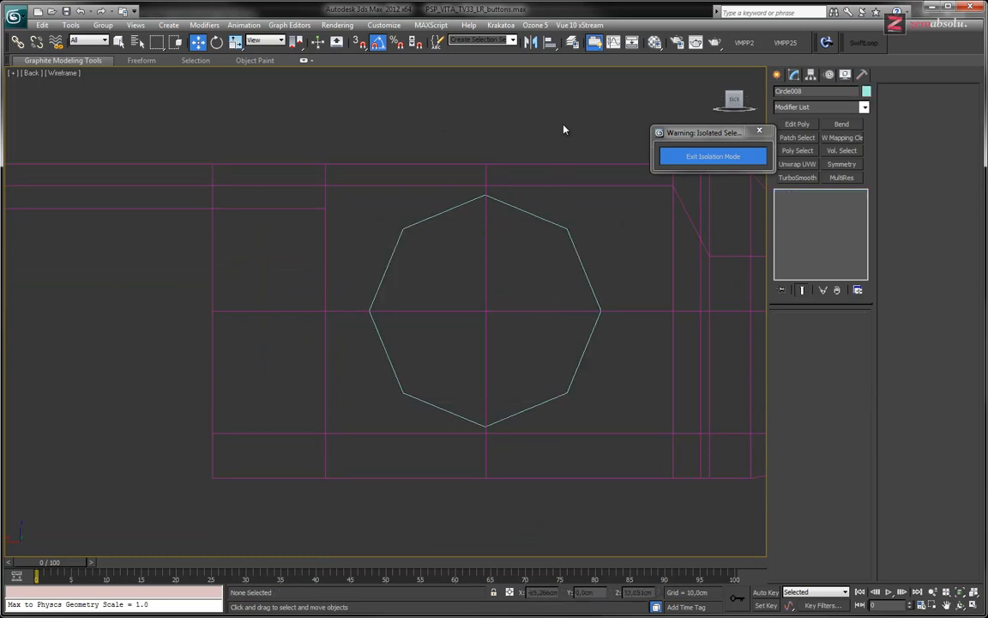
# - Start the Cut tool on the back panel at vertex level with 3D snapping to vertices turned on
pyautogui.moveTo(526, 224); pyautogui.dragTo(446, 232, button='middle')
pyautogui.click(435, 312)
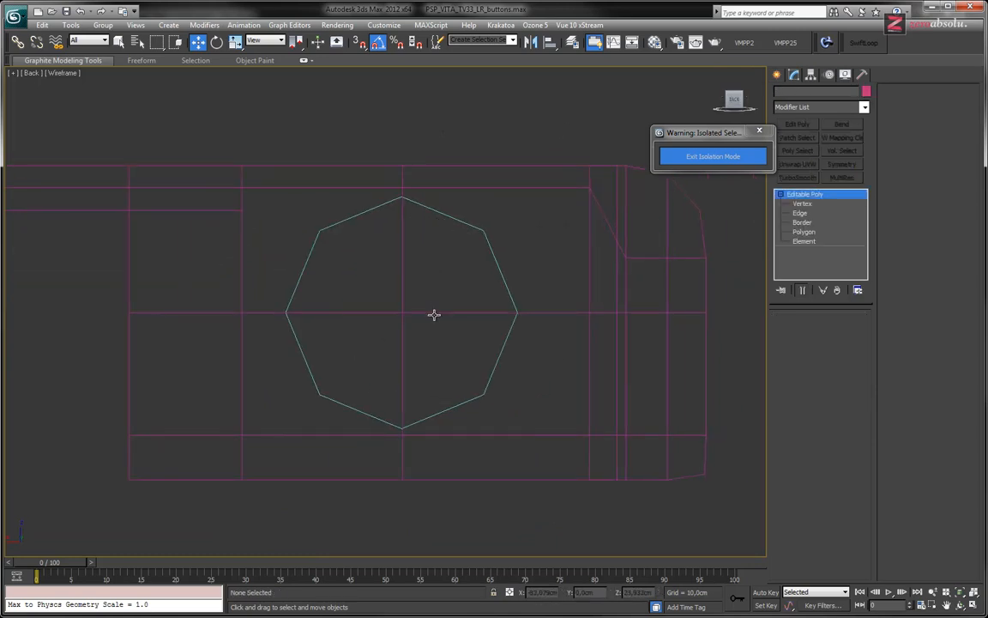
pyautogui.click(803, 214)
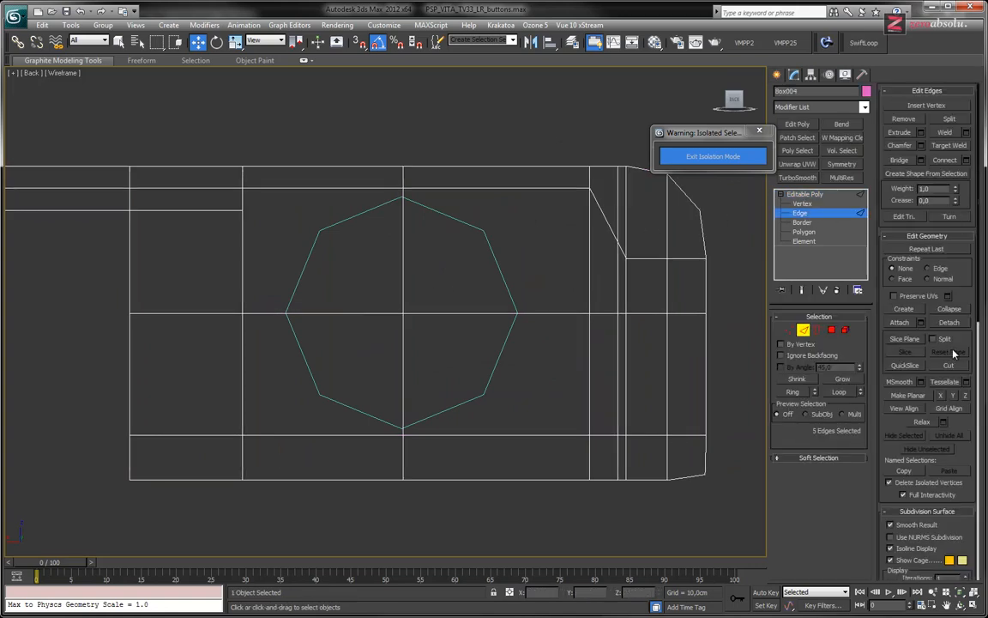
pyautogui.click(829, 204)
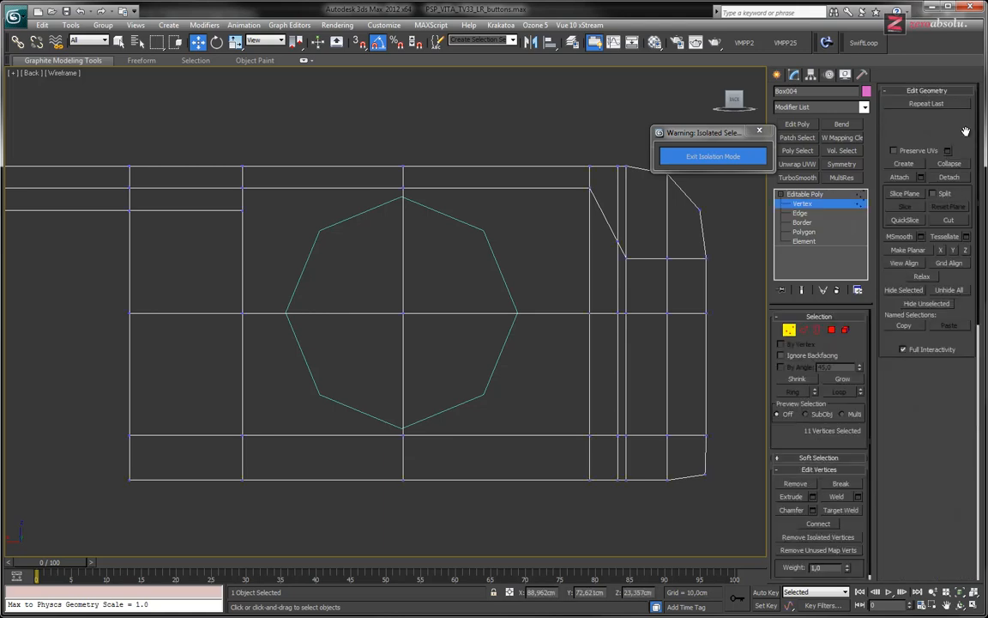
pyautogui.click(949, 220)
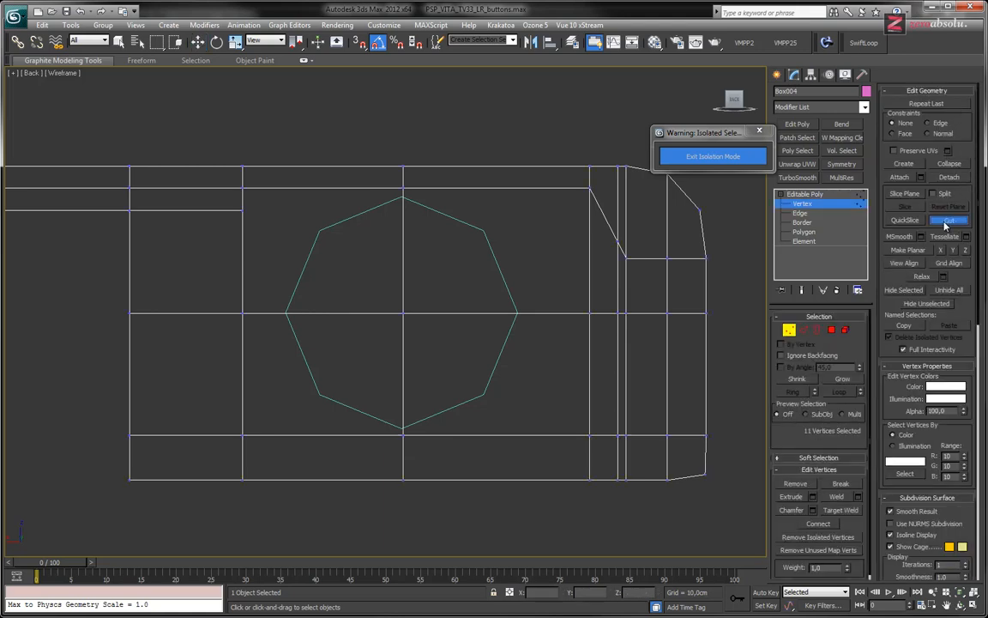
pyautogui.click(359, 43)
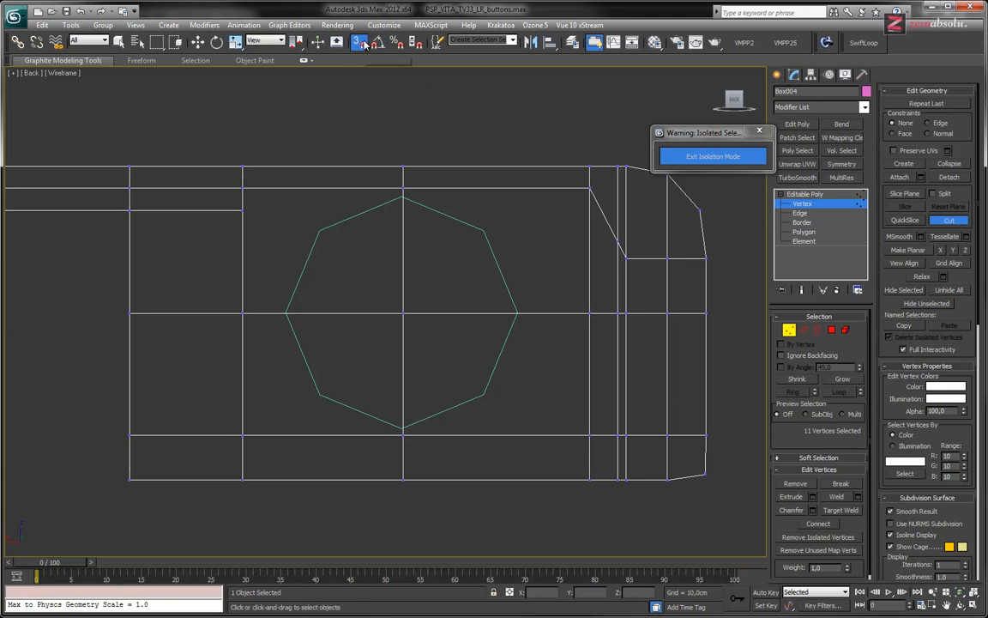
pyautogui.rightClick(359, 44)
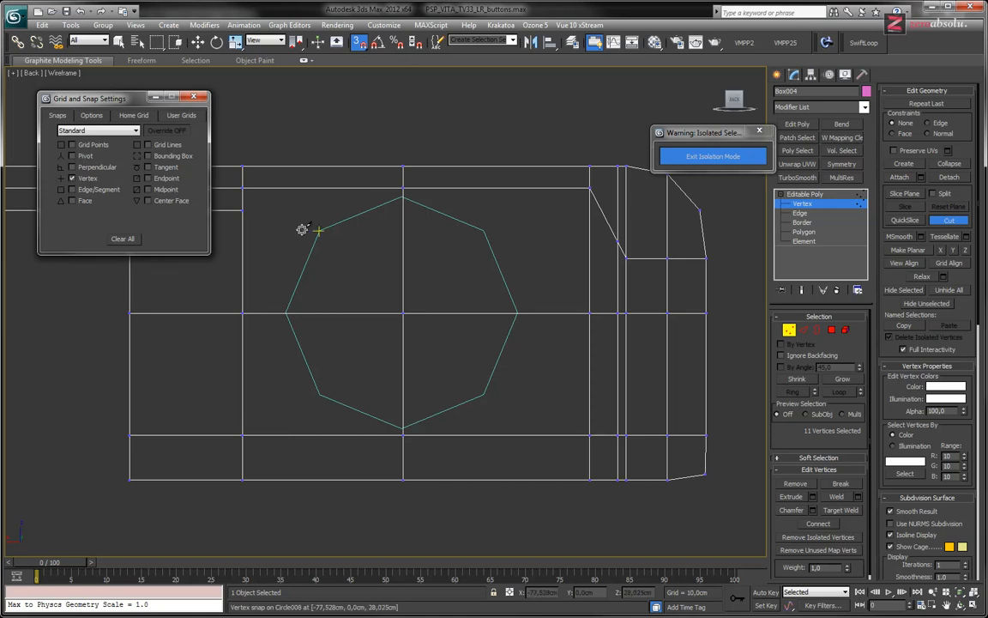
# - Set the panel's editing constraint to Face and leave the Cut tool and vertex level
pyautogui.click(900, 136)
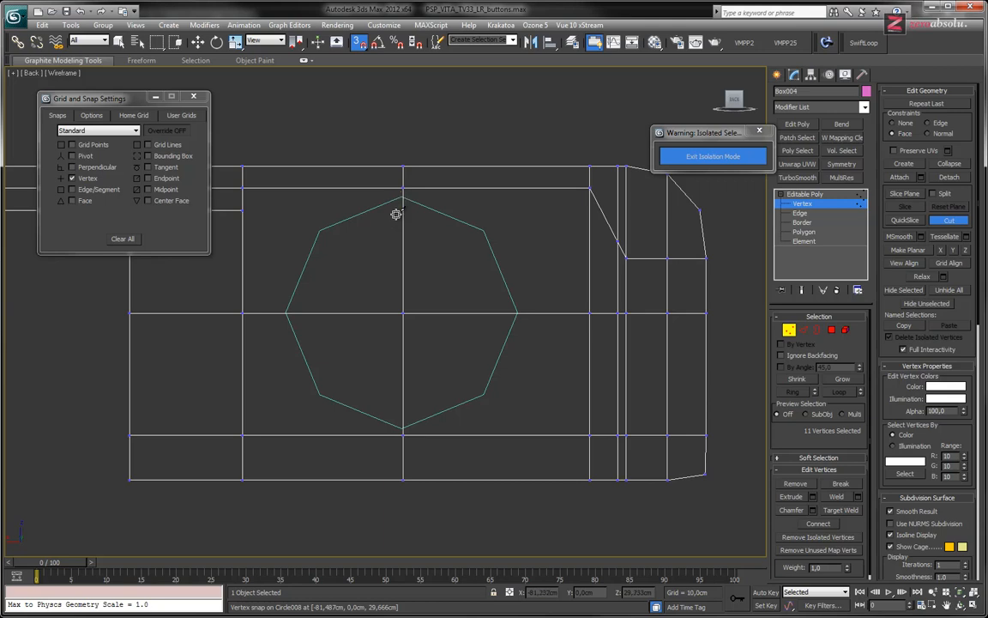
pyautogui.scroll(8, 403, 198)
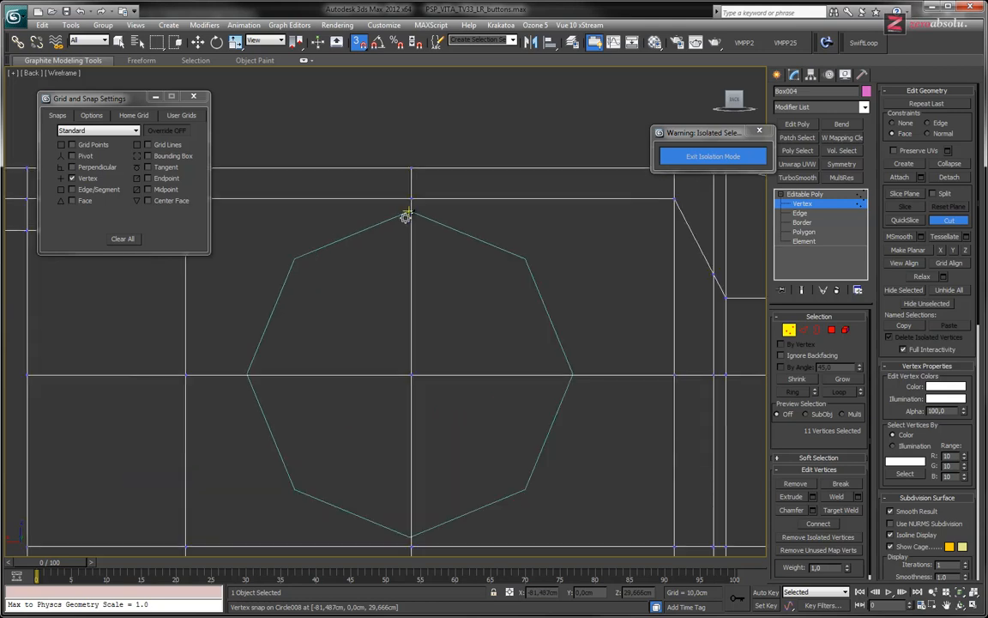
pyautogui.scroll(-7, 416, 196)
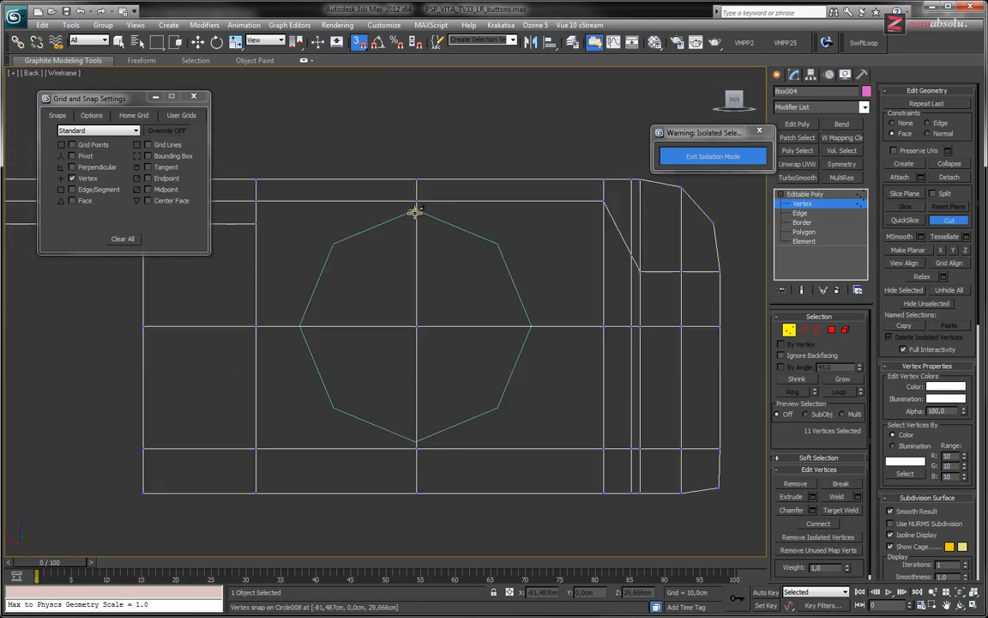
pyautogui.moveTo(438, 257); pyautogui.dragTo(438, 233, button='middle')
pyautogui.rightClick(481, 235)
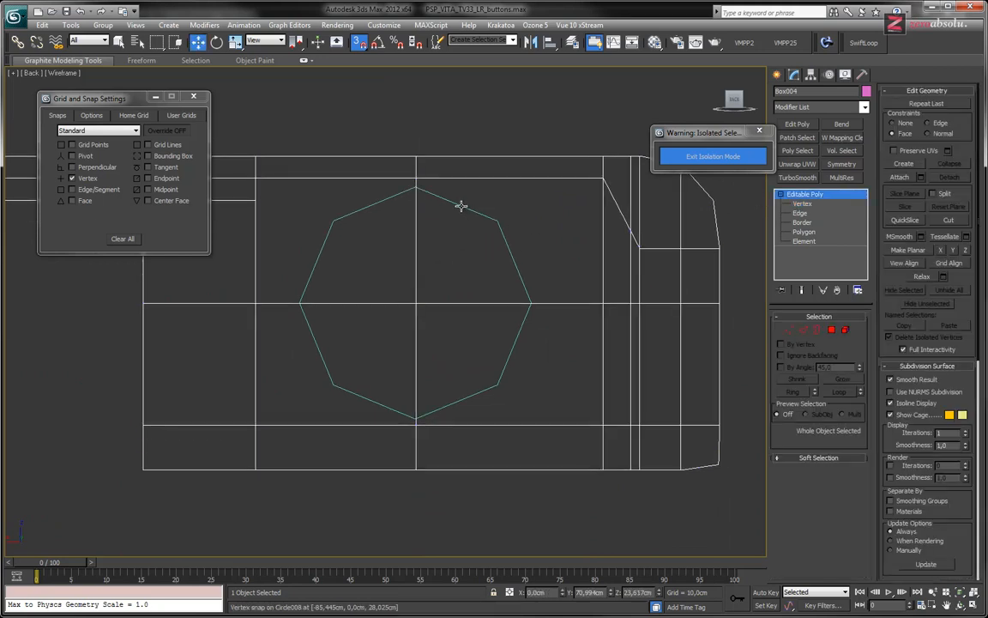
# - Try to snap the circle's centre to the panel's centre vertex, undo the move and turn snapping off
pyautogui.click(460, 207)
pyautogui.scroll(7, 413, 188)
pyautogui.scroll(-5, 471, 229)
pyautogui.moveTo(502, 446); pyautogui.dragTo(467, 448)
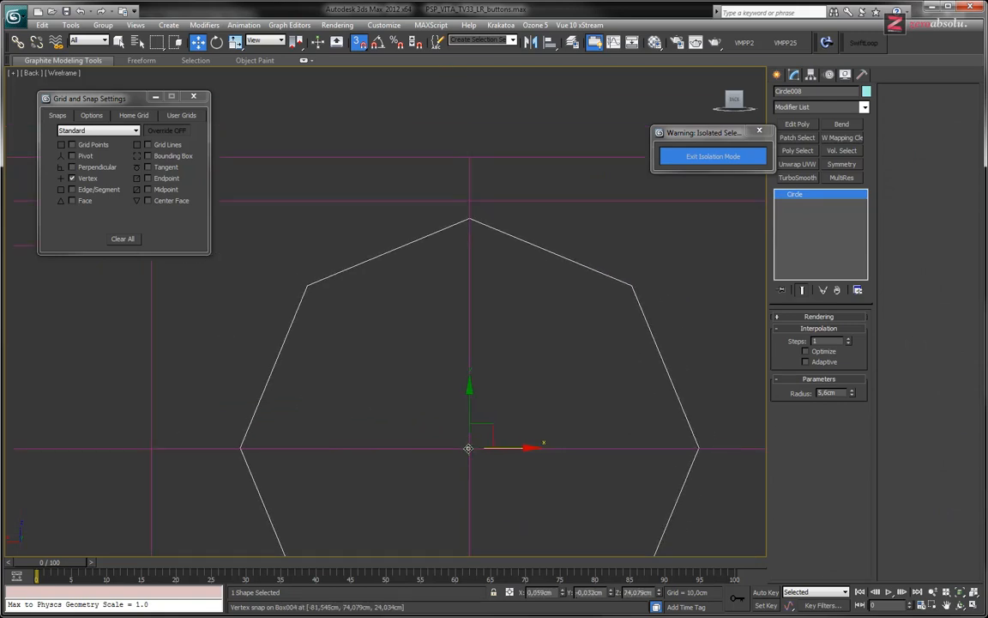
pyautogui.hotkey('ctrl', 'z')
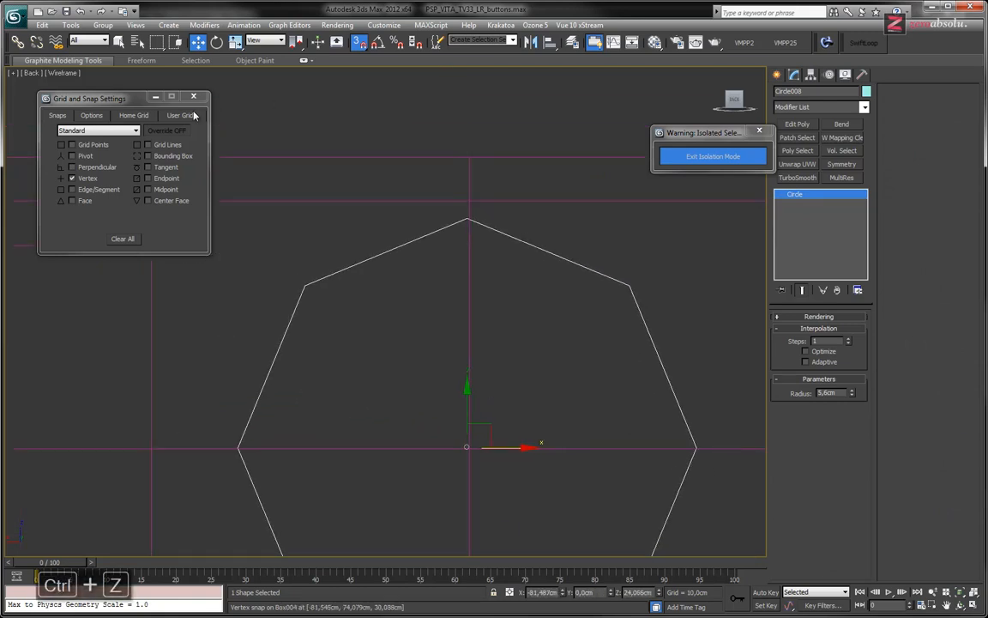
pyautogui.click(360, 42)
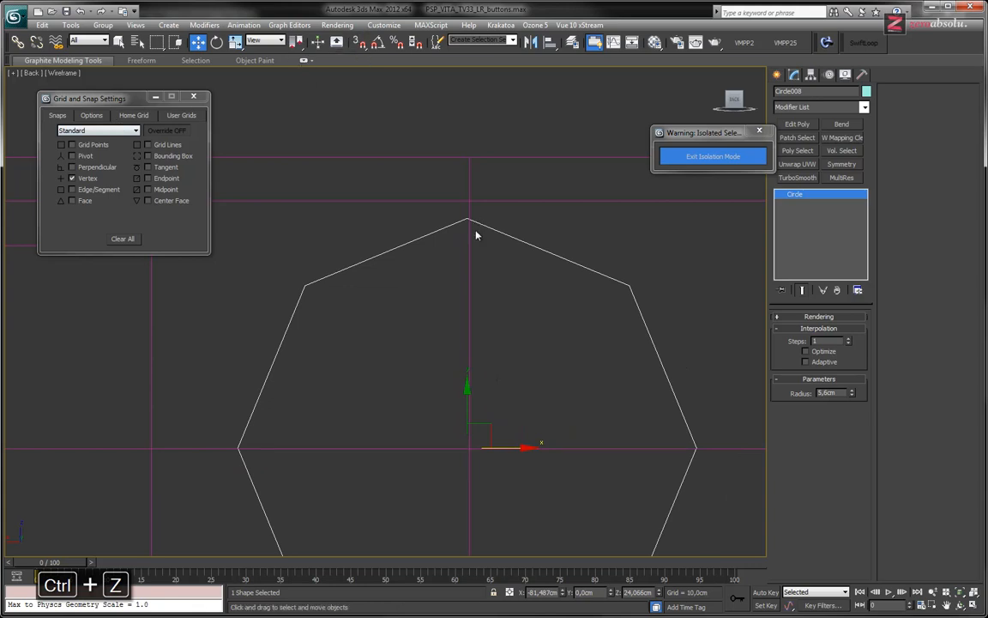
# - Nudge the circle sideways to X -81.544 cm, lining up its top corner with the panel's vertical centre edge
pyautogui.scroll(5, 465, 236)
pyautogui.moveTo(512, 183); pyautogui.dragTo(412, 248, button='middle')
pyautogui.scroll(4, 452, 254)
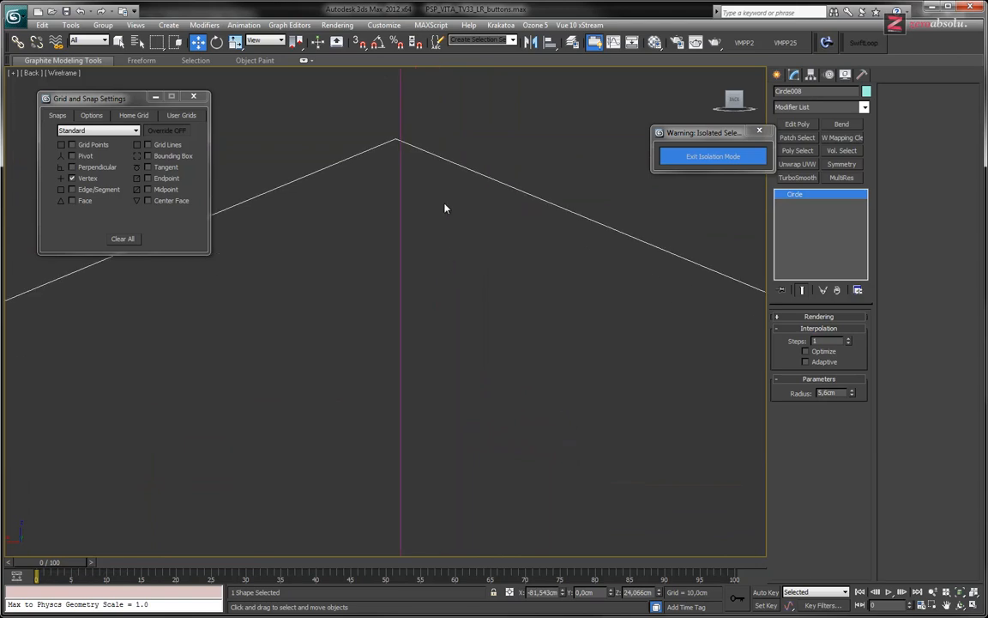
pyautogui.moveTo(416, 144); pyautogui.dragTo(421, 156)
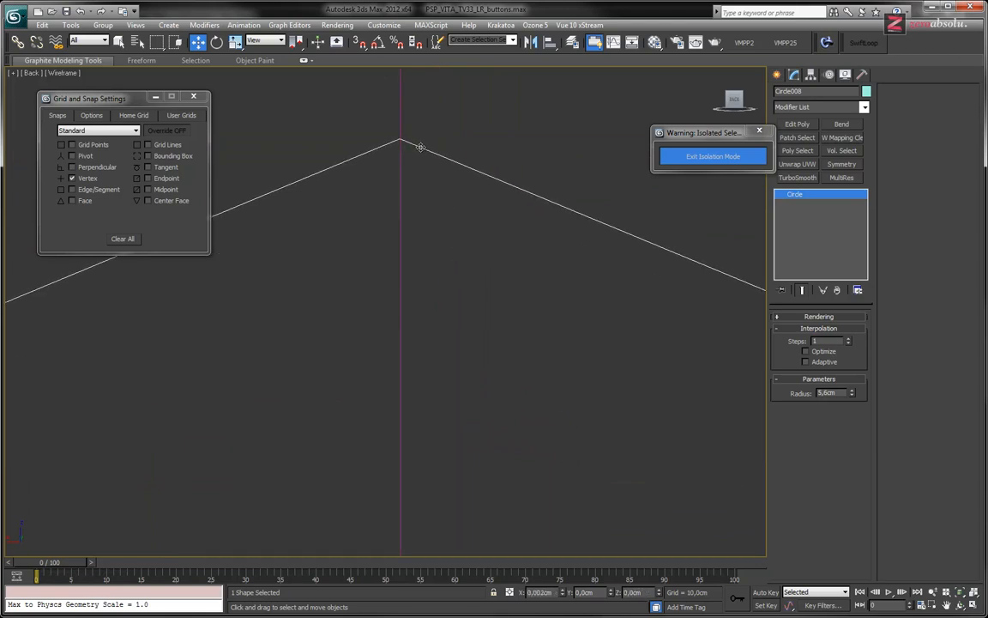
# - Check the circle's remaining corners against the panel's horizontal and vertical centre edges
pyautogui.moveTo(408, 158); pyautogui.dragTo(445, 261, button='middle')
pyautogui.moveTo(507, 374); pyautogui.dragTo(491, 96, button='middle')
pyautogui.moveTo(618, 461); pyautogui.dragTo(522, 333, button='middle')
pyautogui.scroll(-6, 690, 390)
pyautogui.moveTo(691, 389); pyautogui.dragTo(392, 219, button='middle')
pyautogui.scroll(3, 525, 364)
pyautogui.scroll(1, 552, 359)
pyautogui.scroll(-2, 556, 360)
pyautogui.scroll(-4, 314, 287)
pyautogui.moveTo(311, 267); pyautogui.dragTo(404, 290, button='middle')
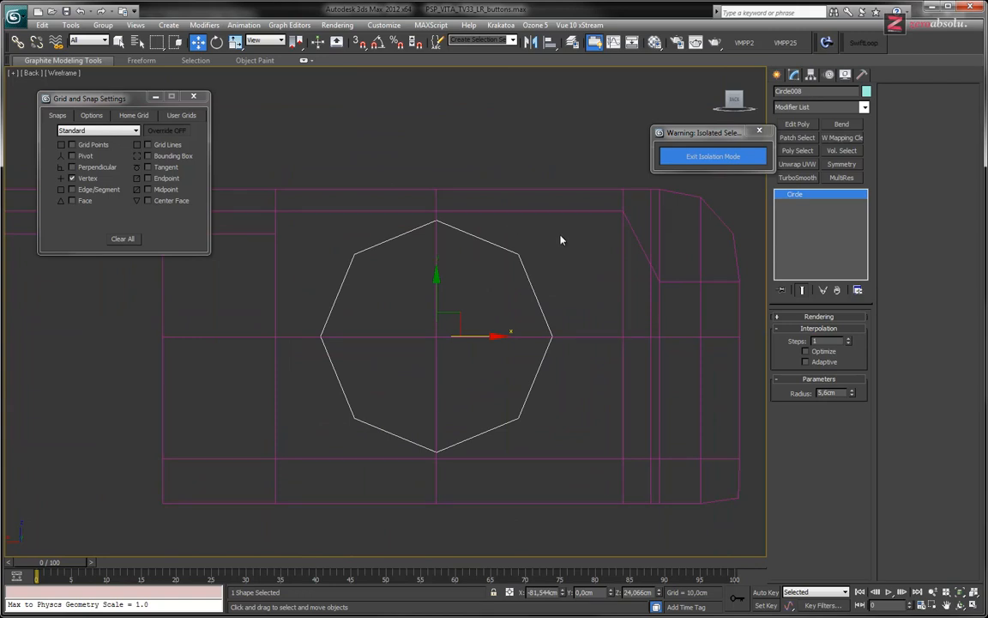
# - Display the panel shaded with edges and examine its rounded power-button end and the detached covers from an angle
pyautogui.scroll(-5, 569, 286)
pyautogui.keyDown('alt'); pyautogui.moveTo(569, 286); pyautogui.dragTo(450, 313, button='middle'); pyautogui.keyUp('alt')
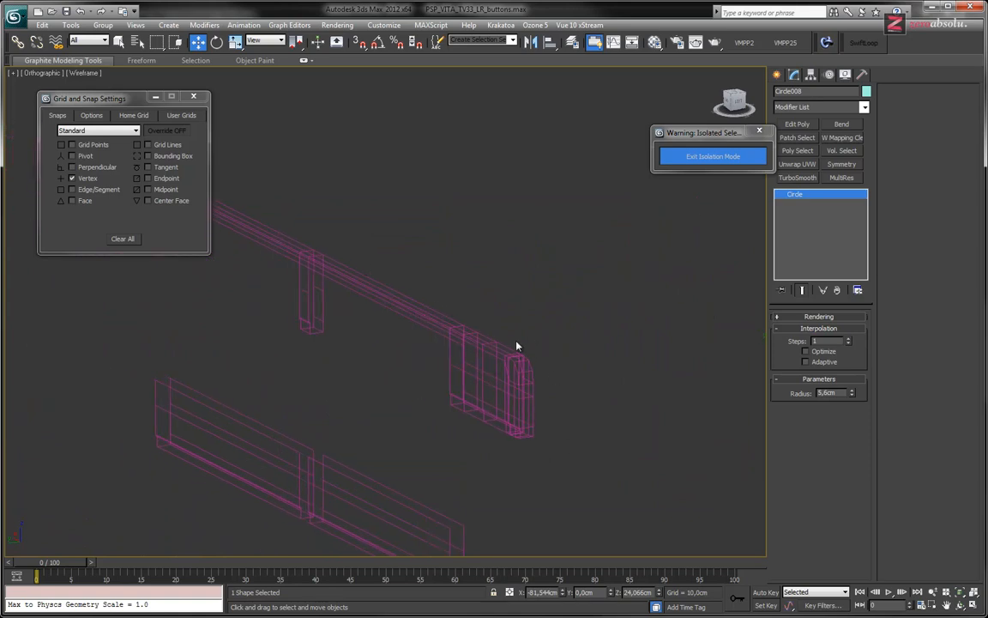
pyautogui.moveTo(528, 321); pyautogui.dragTo(529, 276, button='middle')
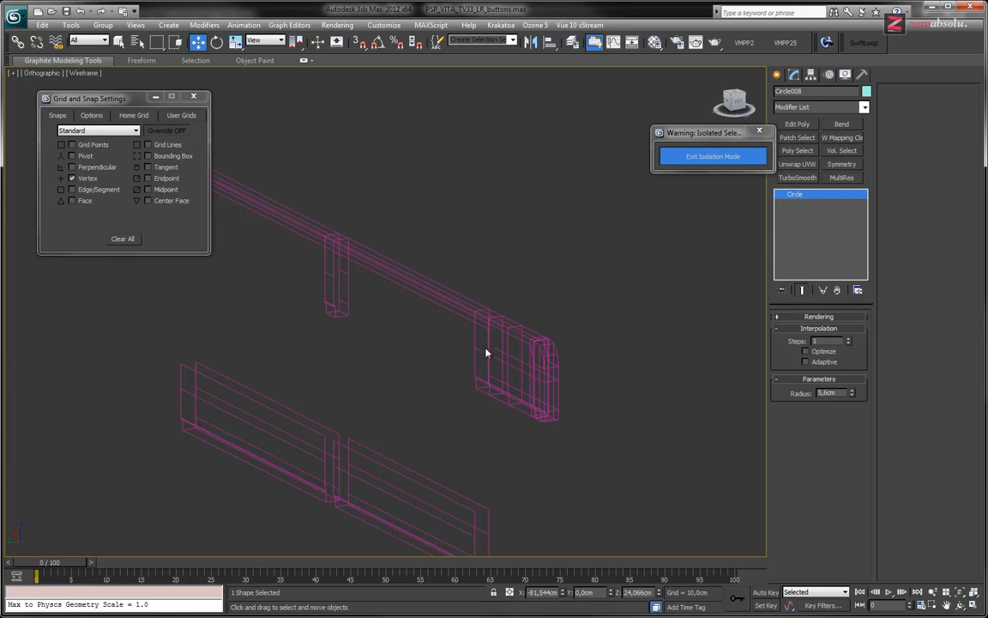
pyautogui.moveTo(505, 337); pyautogui.dragTo(468, 339, button='middle')
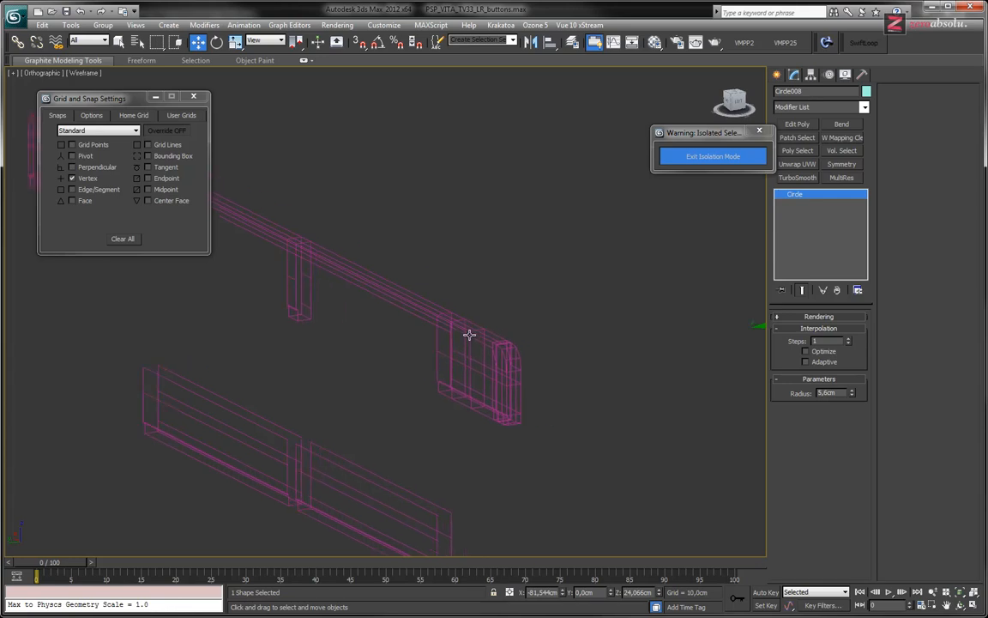
pyautogui.press('F3')
pyautogui.scroll(6, 515, 372)
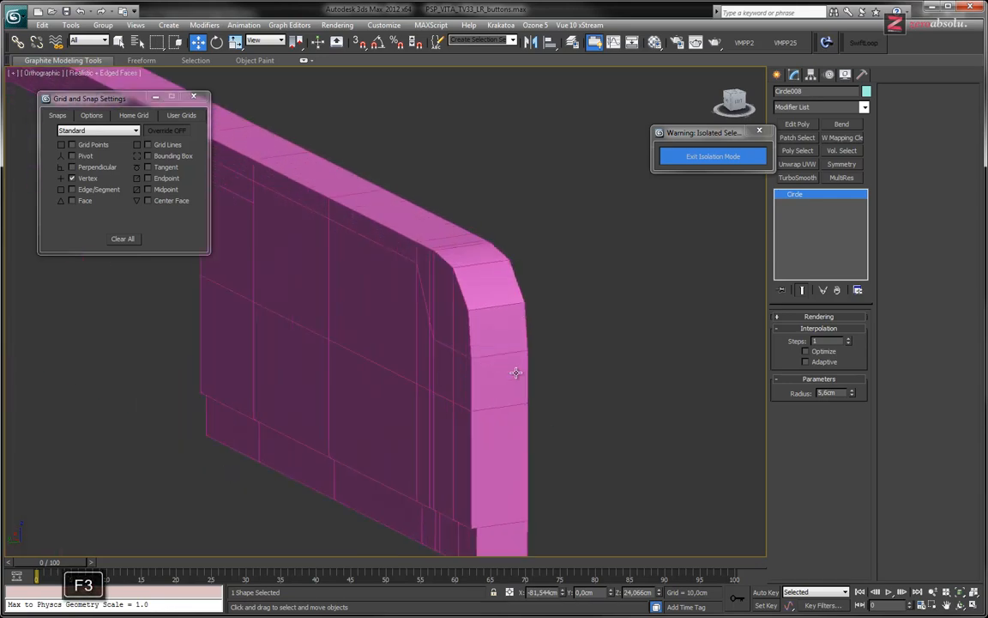
pyautogui.keyDown('alt'); pyautogui.moveTo(525, 326); pyautogui.dragTo(531, 485, button='middle'); pyautogui.keyUp('alt')
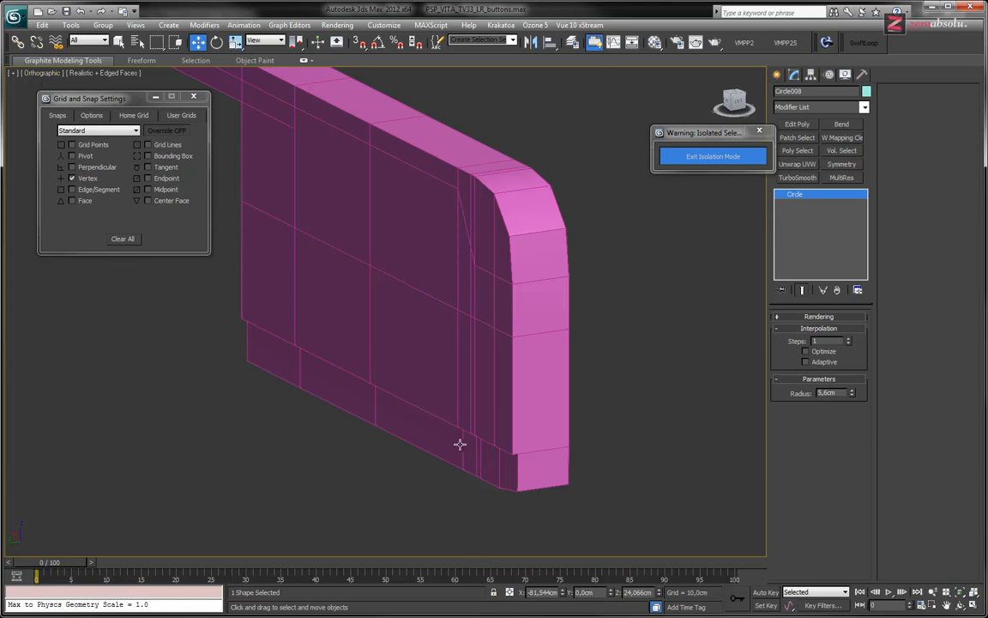
pyautogui.scroll(-5, 483, 410)
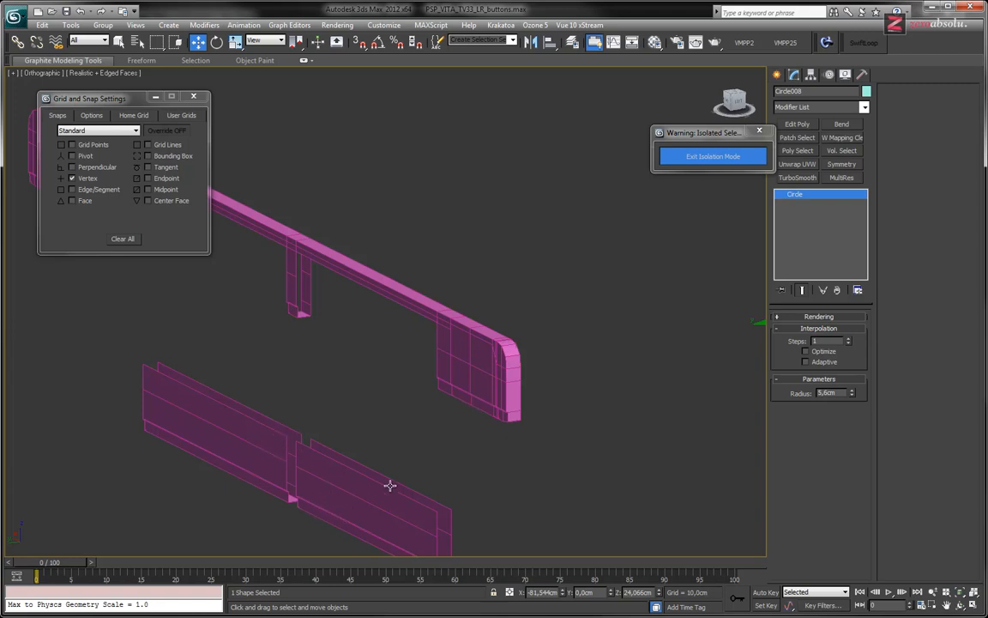
pyautogui.scroll(8, 463, 419)
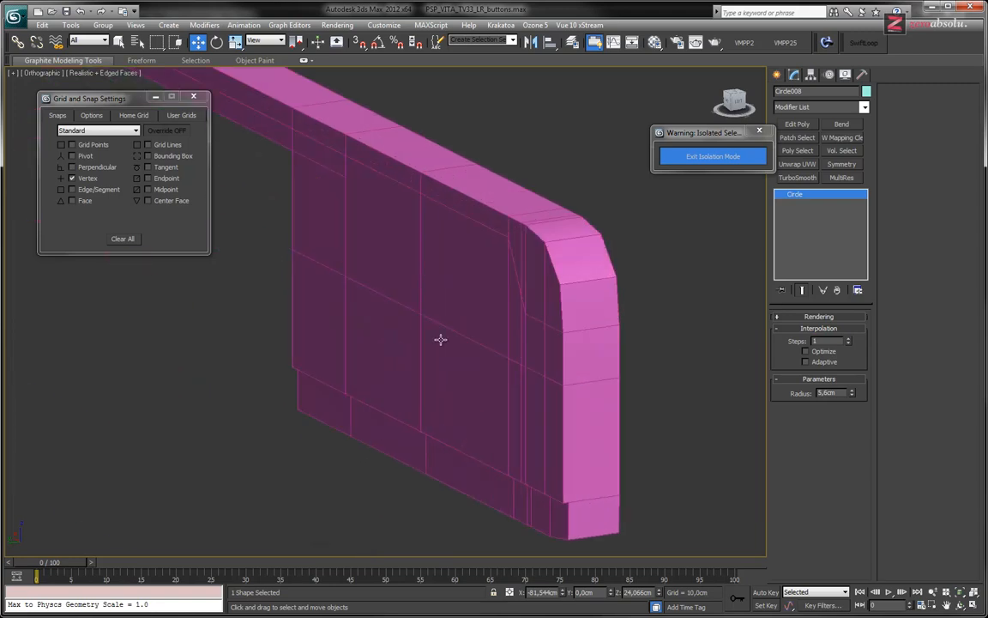
# - Select the panel in a wireframe back view and start the Cut tool at vertex level with vertex snapping turned on
pyautogui.click(44, 76)
pyautogui.click(64, 176)
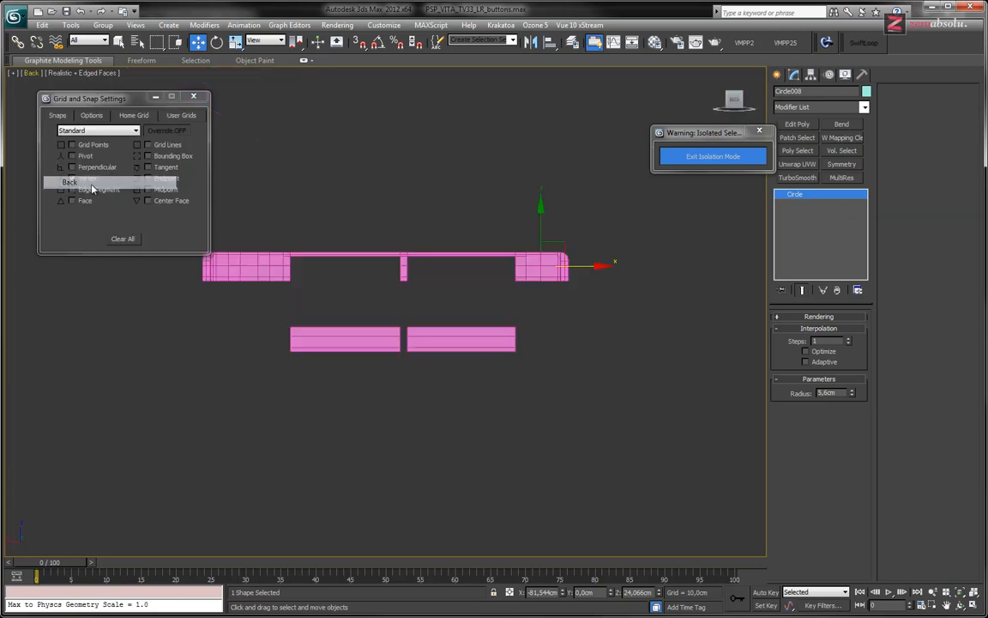
pyautogui.scroll(10, 515, 272)
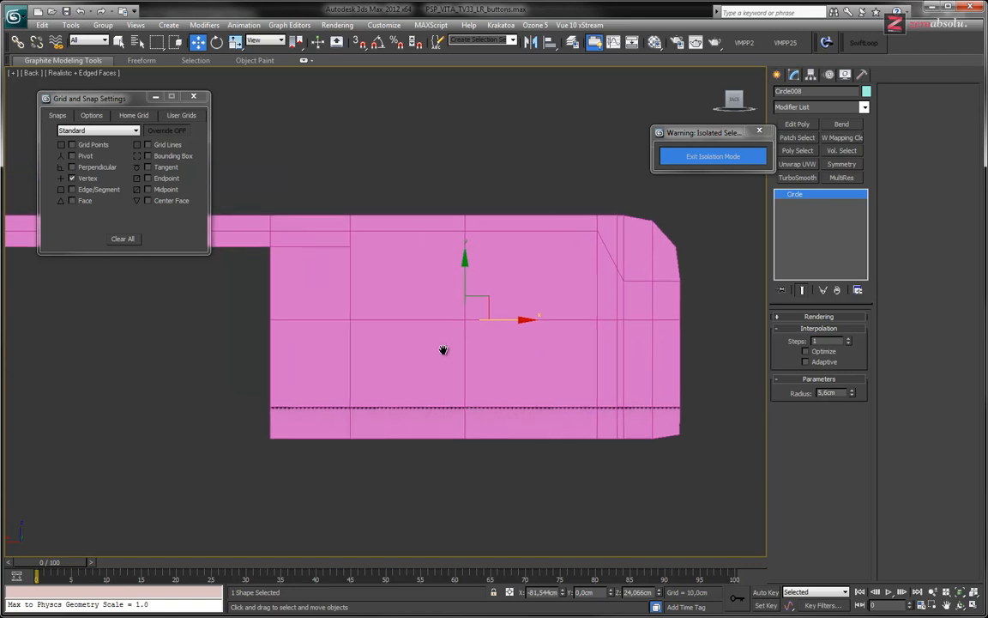
pyautogui.press('F3')
pyautogui.moveTo(444, 353); pyautogui.dragTo(451, 375, button='middle')
pyautogui.scroll(3, 470, 312)
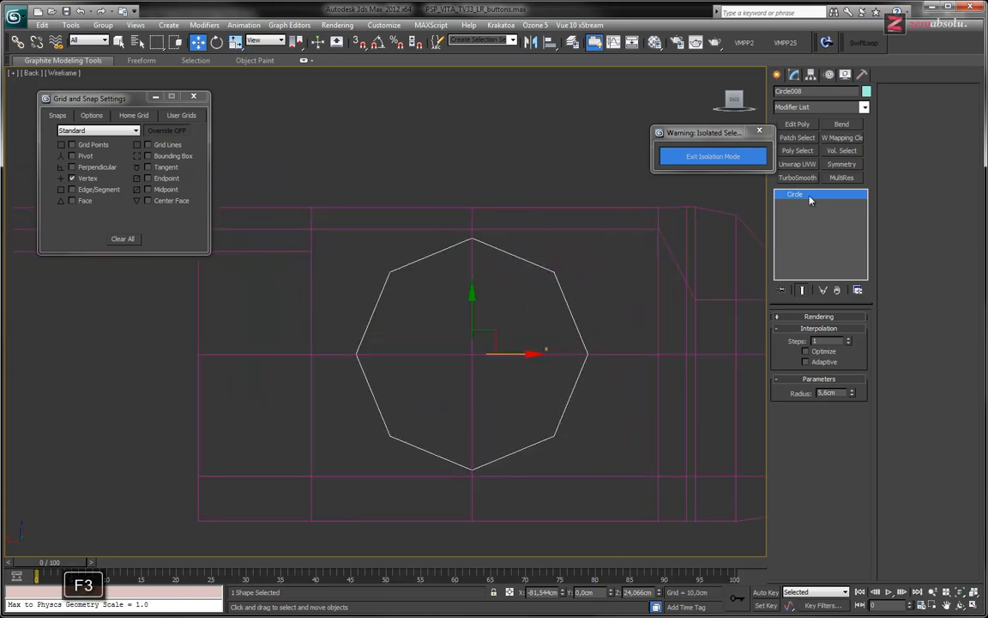
pyautogui.moveTo(596, 188); pyautogui.dragTo(611, 273)
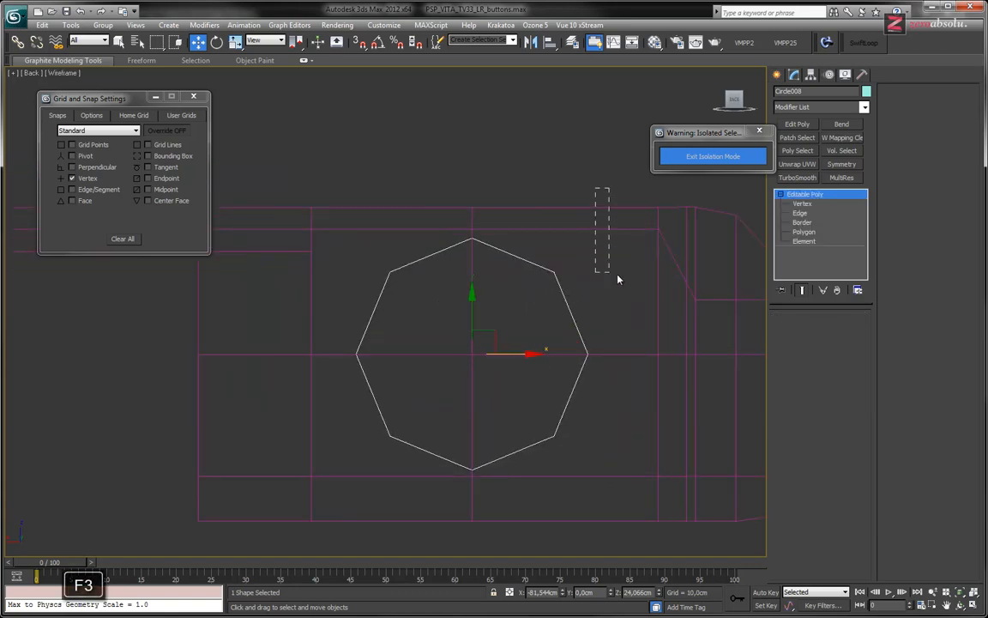
pyautogui.click(801, 213)
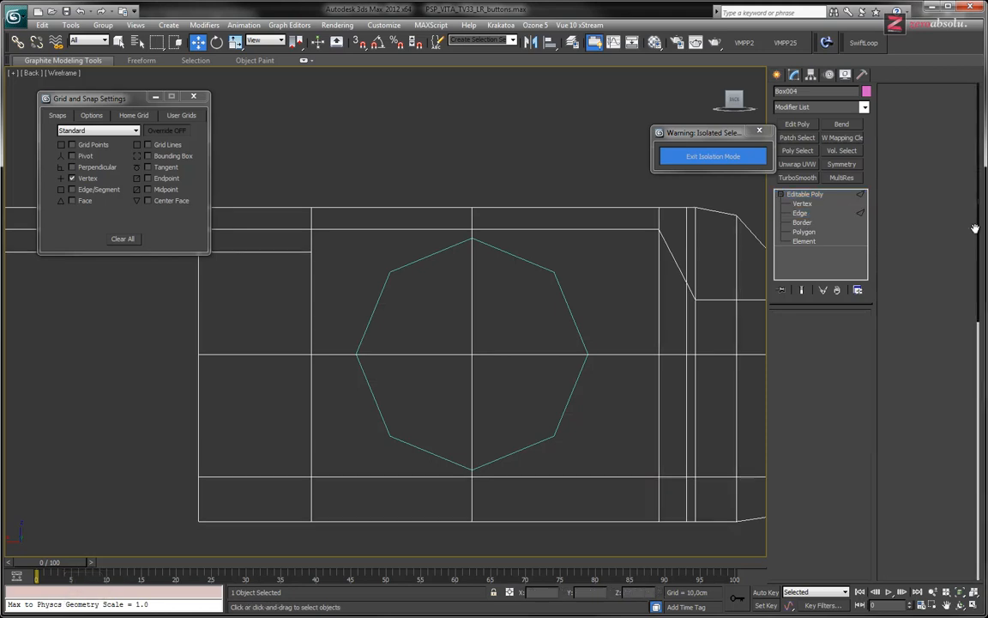
pyautogui.click(958, 367)
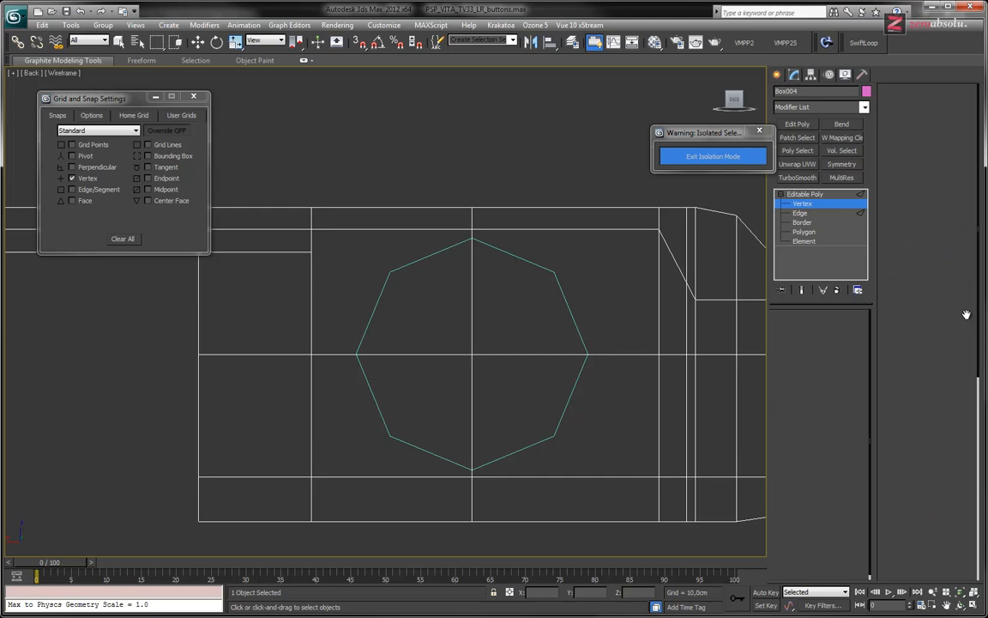
pyautogui.click(802, 203)
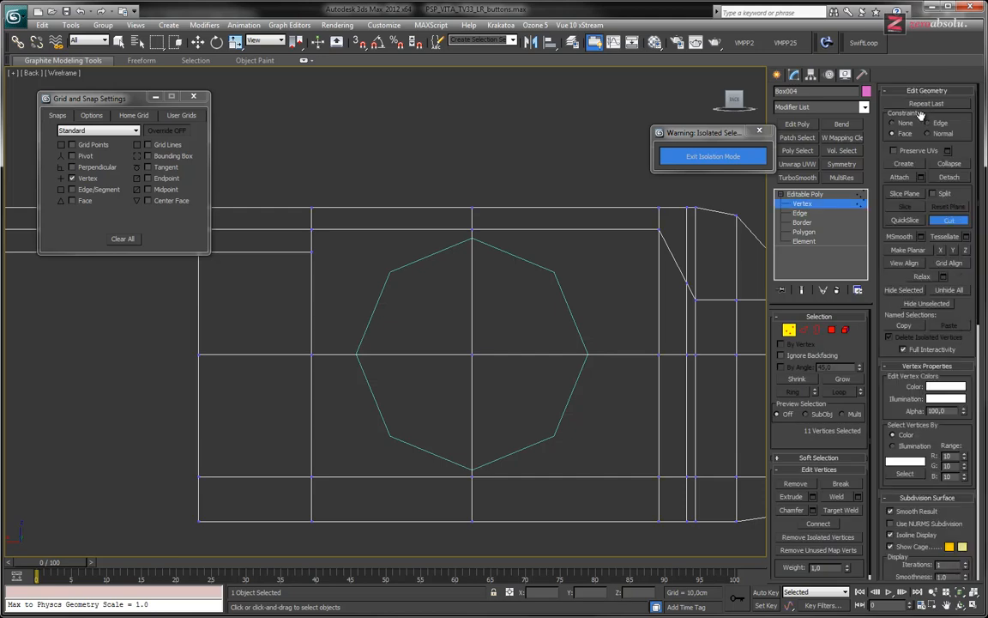
pyautogui.click(900, 133)
pyautogui.click(359, 42)
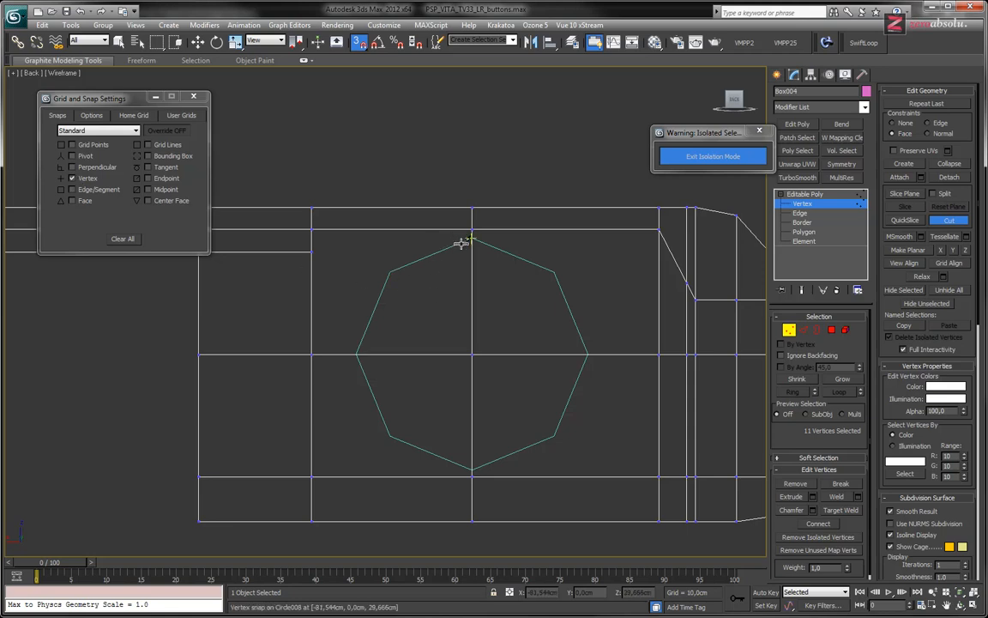
# - Cut edges into the panel's back face along the right half of the circle, from its top corner to its bottom corner
pyautogui.moveTo(467, 243); pyautogui.dragTo(439, 250, button='middle')
pyautogui.scroll(5, 439, 250)
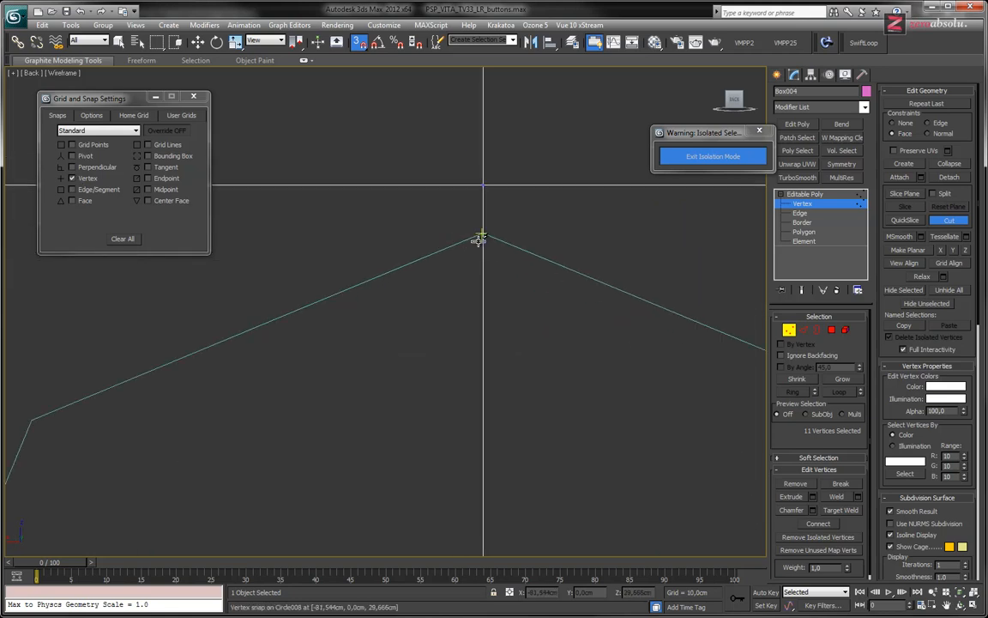
pyautogui.click(486, 244)
pyautogui.scroll(-5, 591, 304)
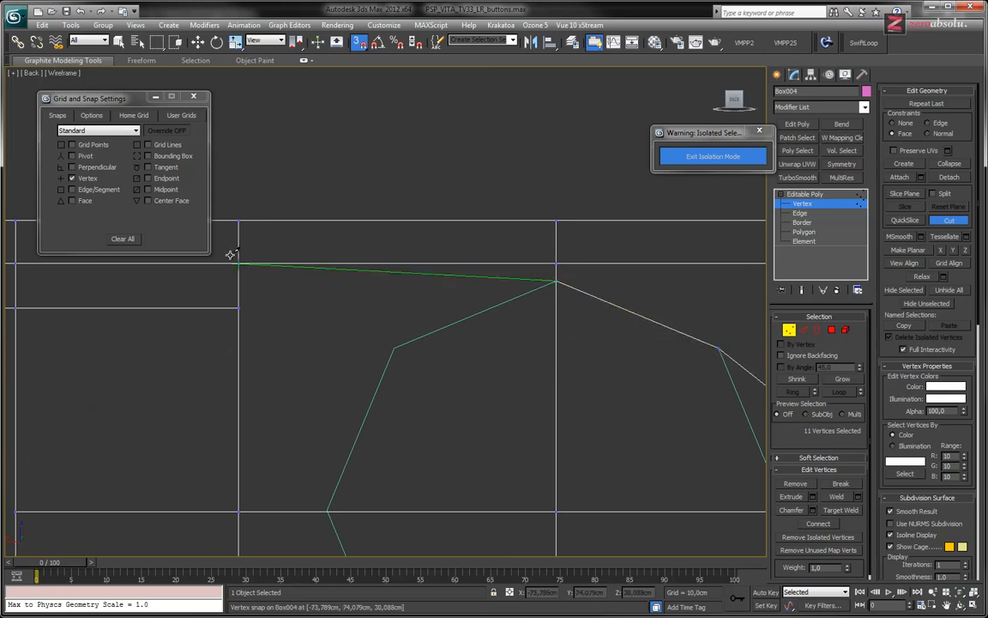
pyautogui.scroll(-5, 231, 254)
pyautogui.click(434, 347)
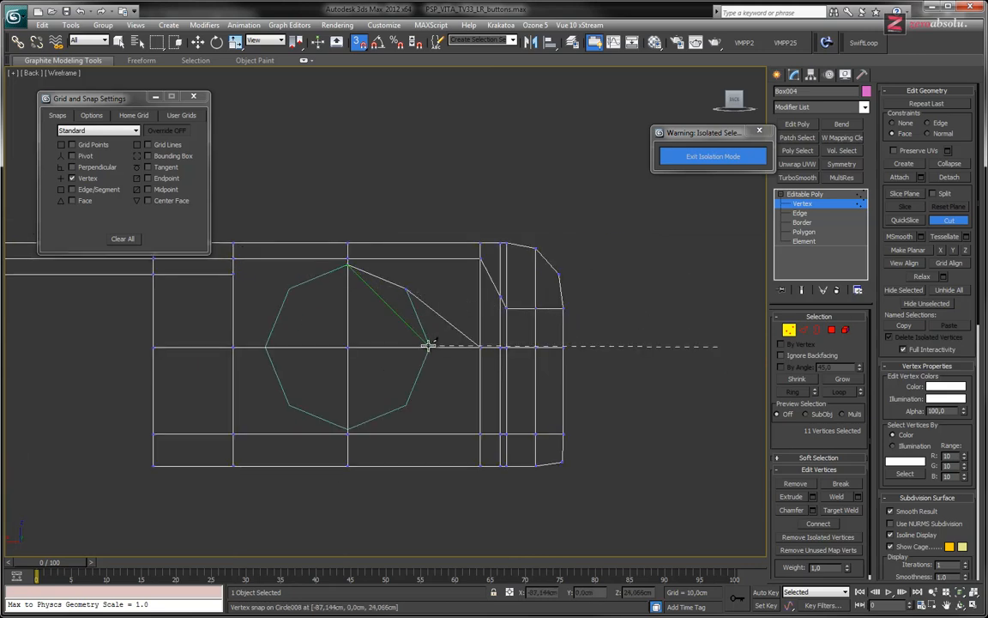
pyautogui.scroll(5, 428, 345)
pyautogui.scroll(-4, 441, 349)
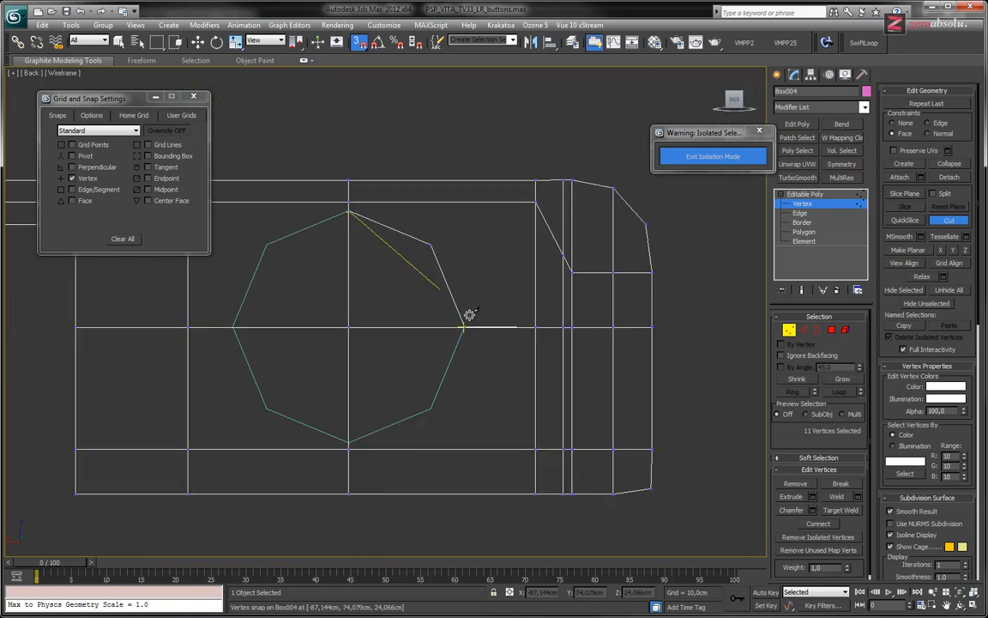
pyautogui.scroll(-3, 470, 315)
pyautogui.click(382, 403)
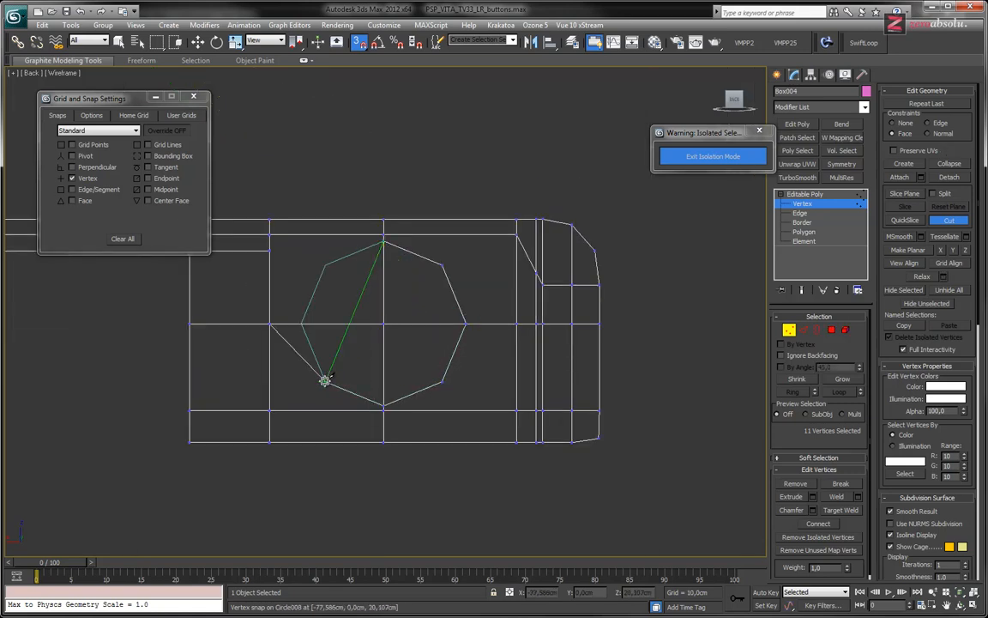
# - Continue the cut along the circle's left half up to the top corner, closing the octagon on the panel's back face
pyautogui.scroll(5, 303, 323)
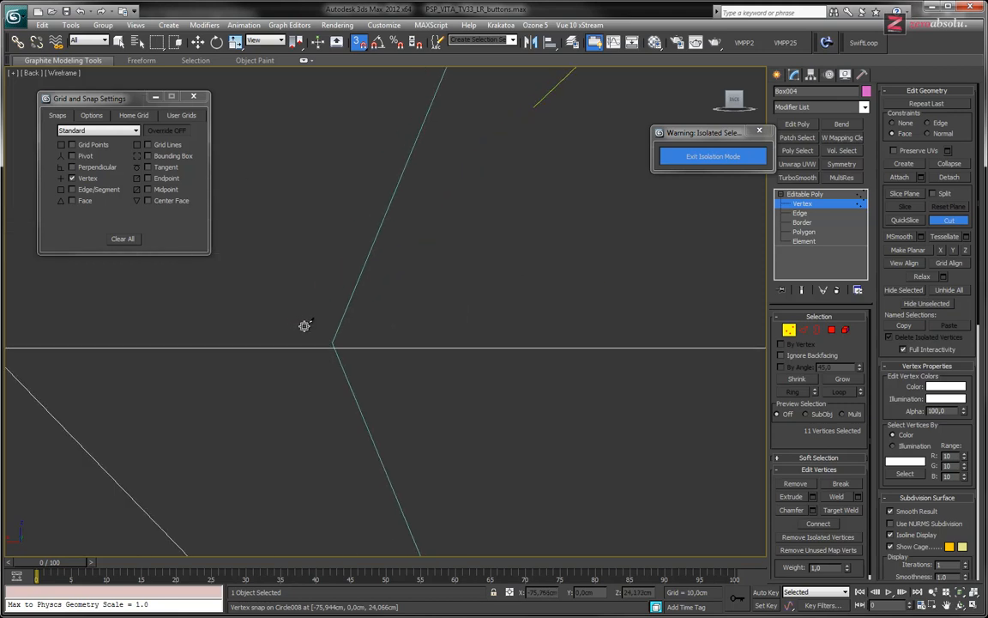
pyautogui.scroll(-5, 335, 341)
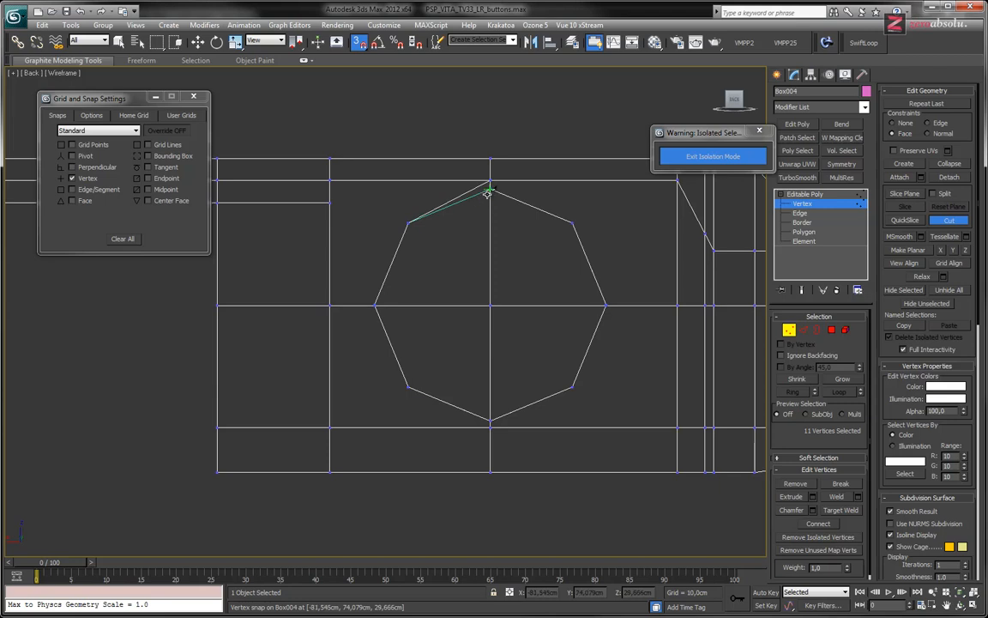
pyautogui.scroll(5, 489, 191)
pyautogui.click(494, 172)
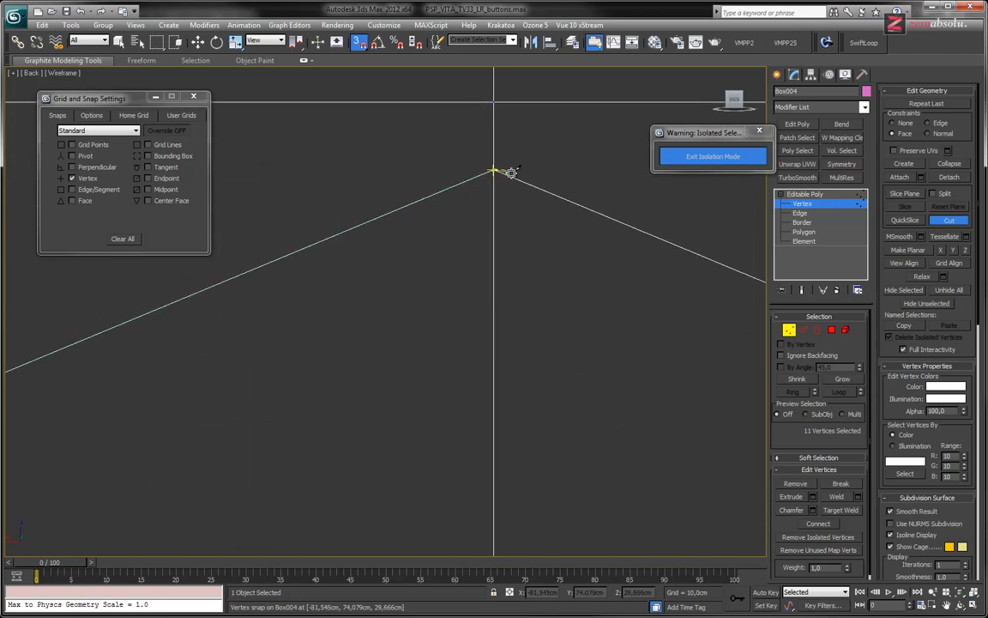
pyautogui.rightClick(454, 246)
pyautogui.moveTo(552, 375); pyautogui.dragTo(501, 254, button='middle')
pyautogui.scroll(-8, 501, 253)
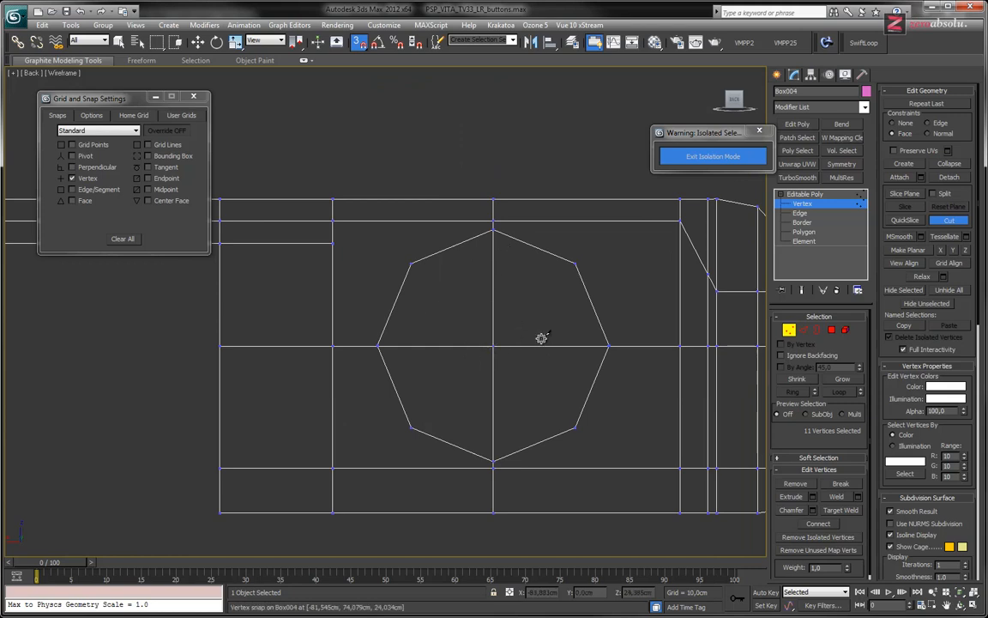
# - In the front view, cut edges into the panel's front face along the circle's right half, from top corner to bottom corner
pyautogui.click(32, 73)
pyautogui.click(61, 170)
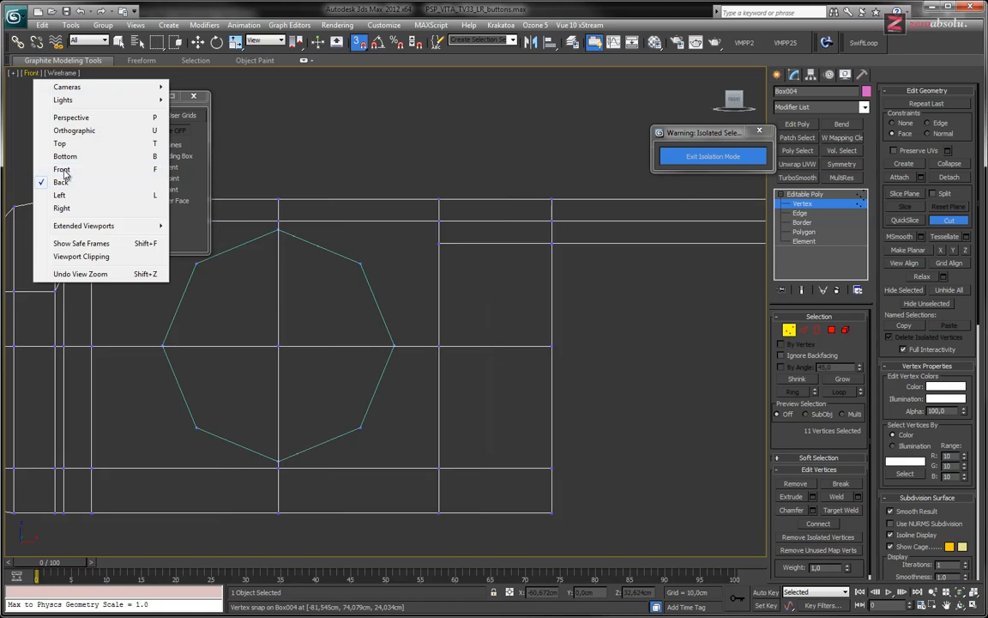
pyautogui.moveTo(497, 327); pyautogui.dragTo(538, 326, button='middle')
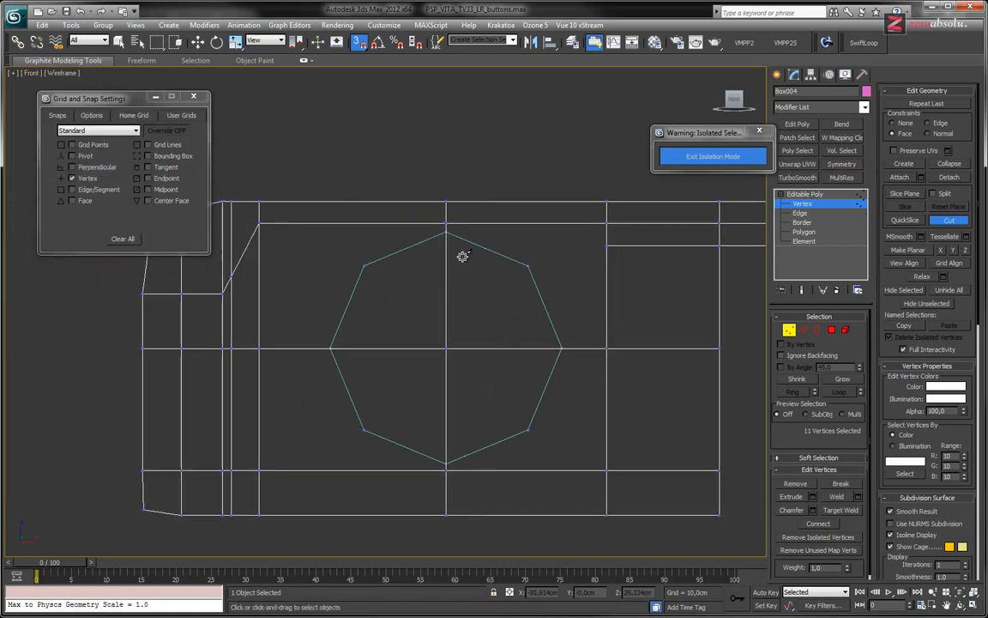
pyautogui.scroll(4, 429, 253)
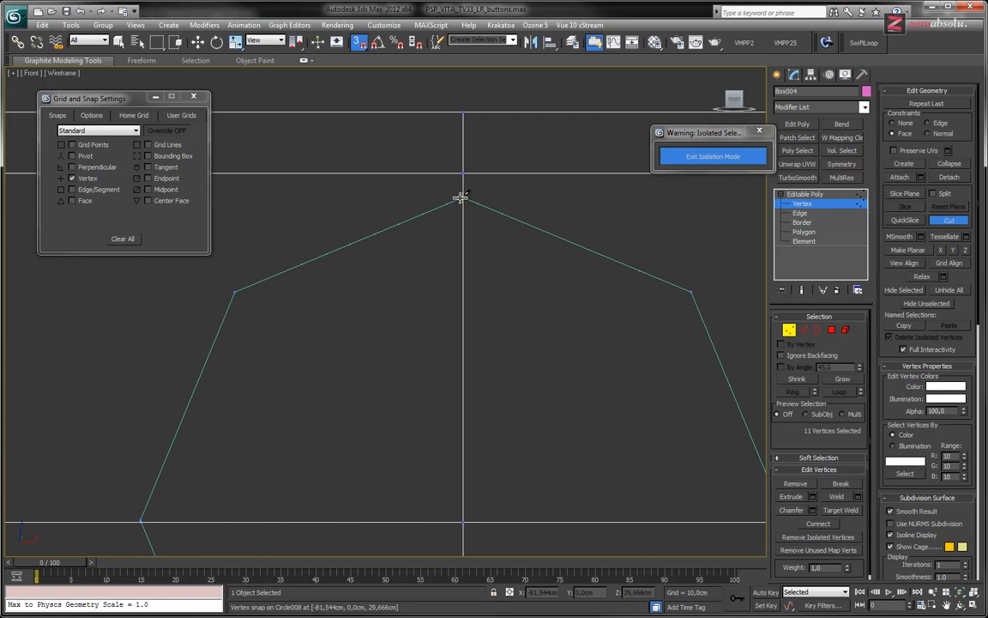
pyautogui.press('F3')
pyautogui.press('F3')
pyautogui.press('F3')
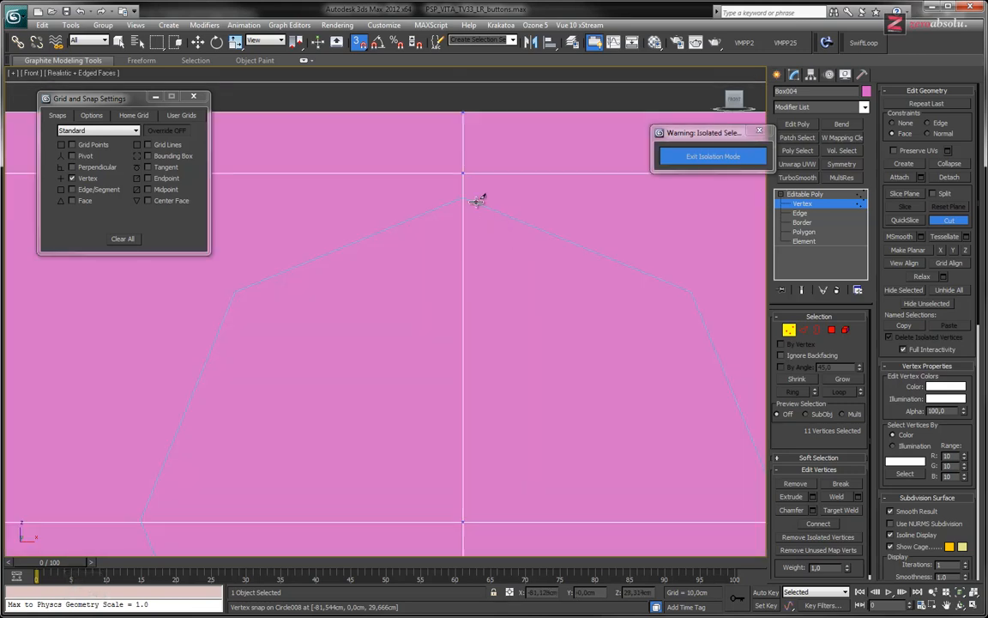
pyautogui.press('F3')
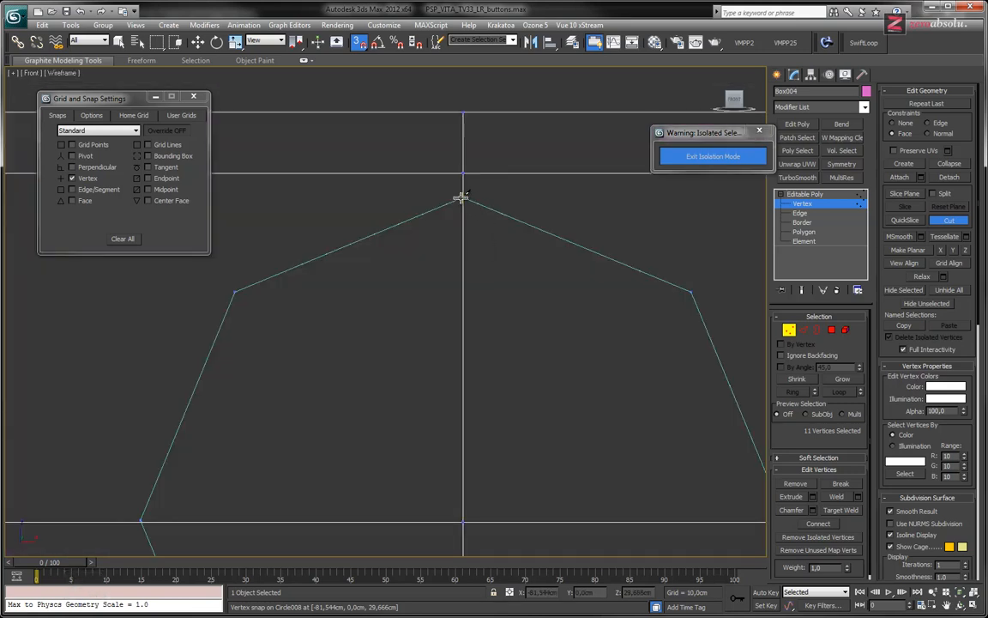
pyautogui.scroll(3, 463, 197)
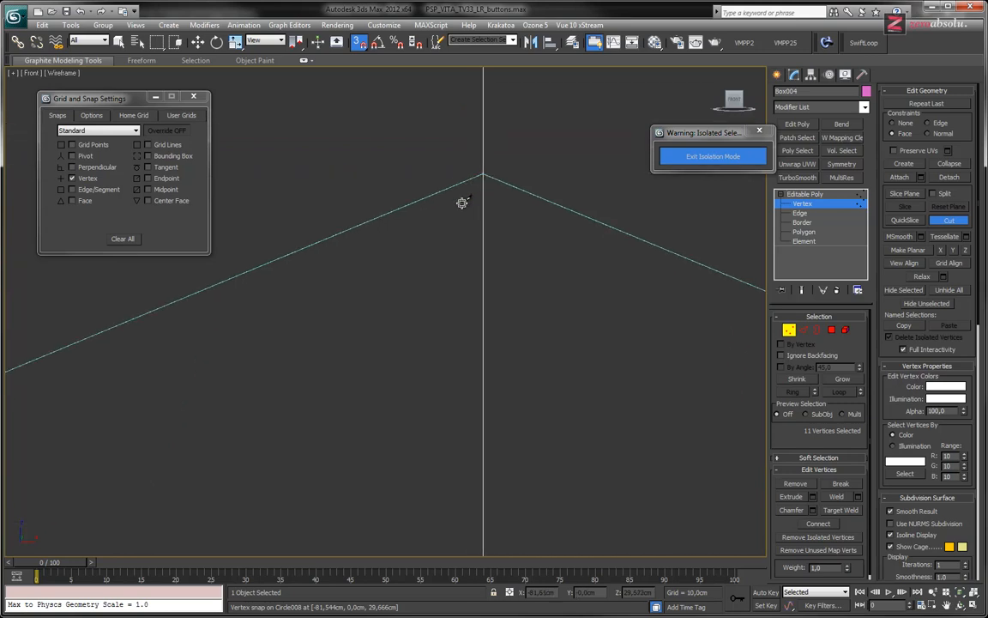
pyautogui.click(483, 174)
pyautogui.scroll(-3, 455, 244)
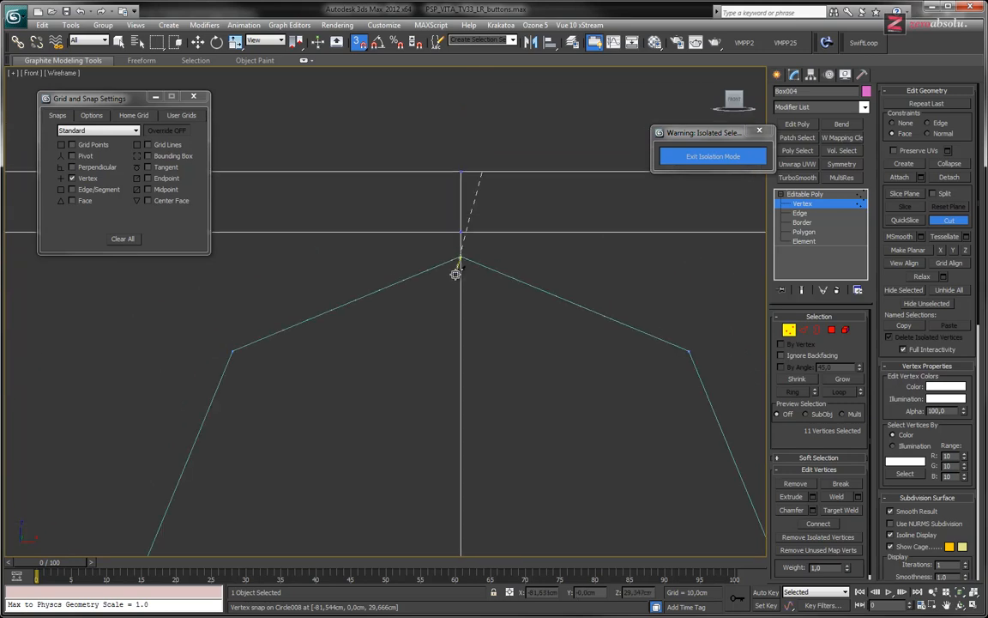
pyautogui.scroll(-2, 455, 273)
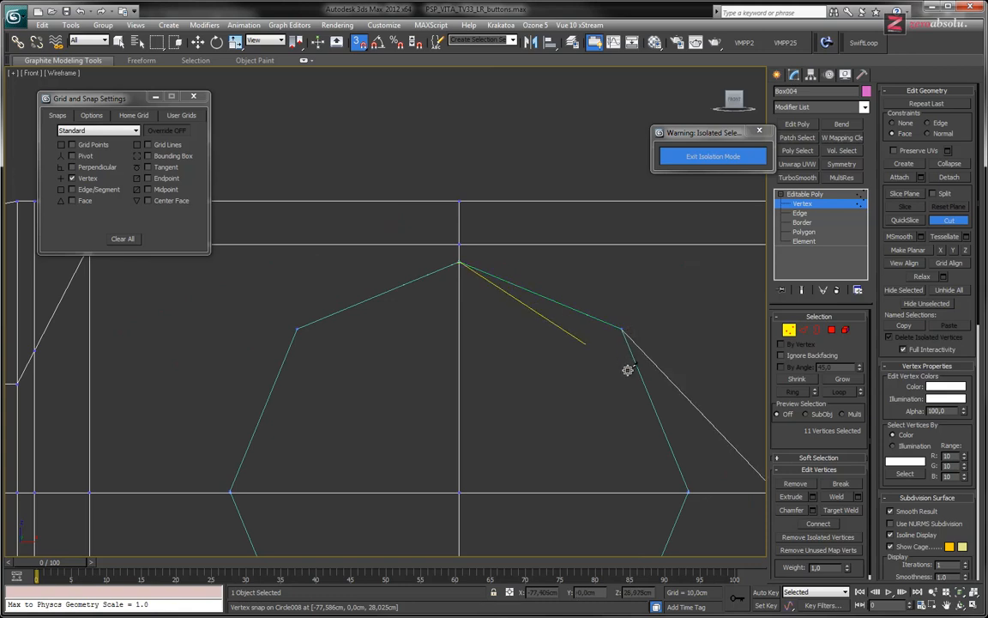
pyautogui.scroll(-3, 626, 368)
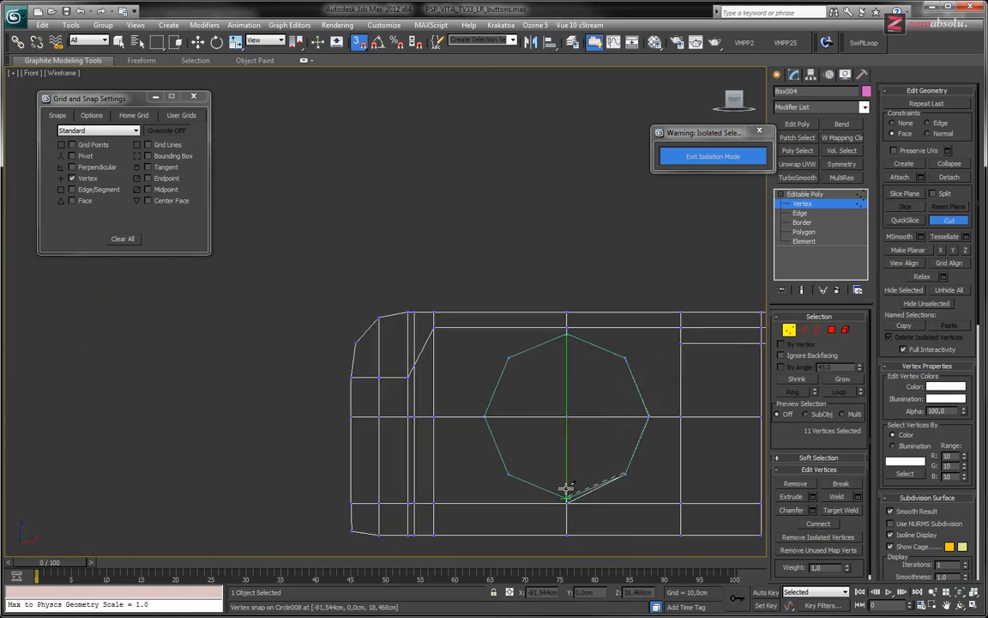
pyautogui.scroll(5, 567, 489)
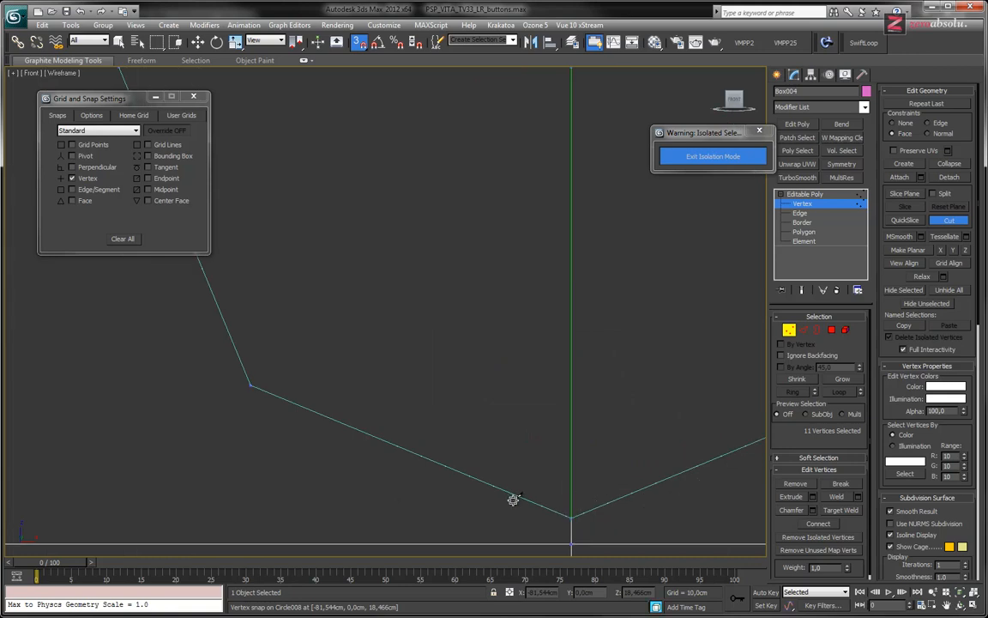
# - Cut along the circle's left half back to its top corner, closing the octagon on the panel's front face
pyautogui.scroll(-5, 571, 335)
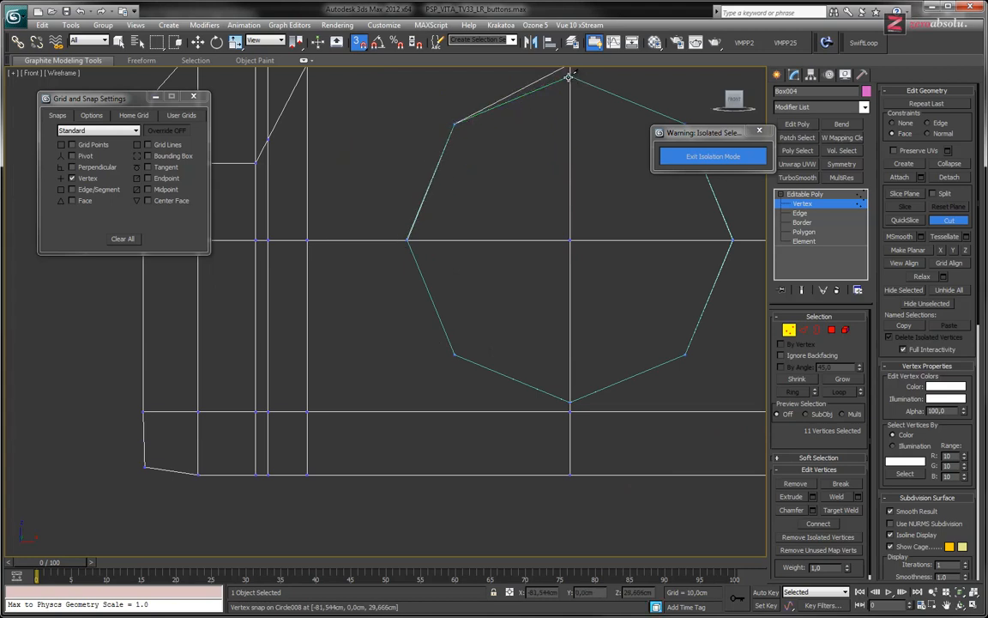
pyautogui.scroll(-2, 530, 227)
pyautogui.scroll(5, 557, 142)
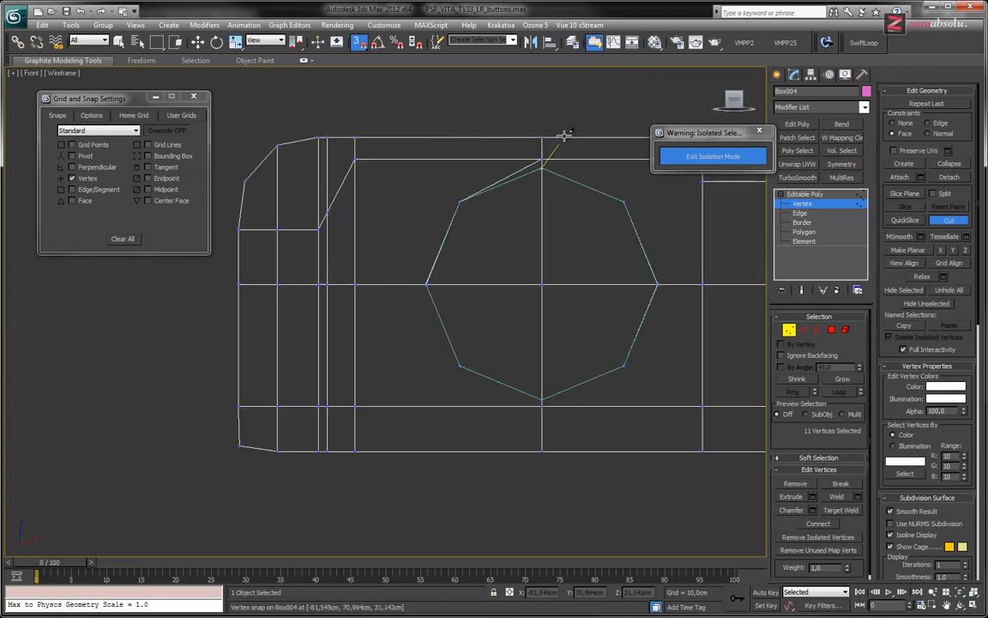
pyautogui.rightClick(448, 275)
pyautogui.moveTo(477, 417); pyautogui.dragTo(404, 248, button='middle')
pyautogui.scroll(-4, 410, 261)
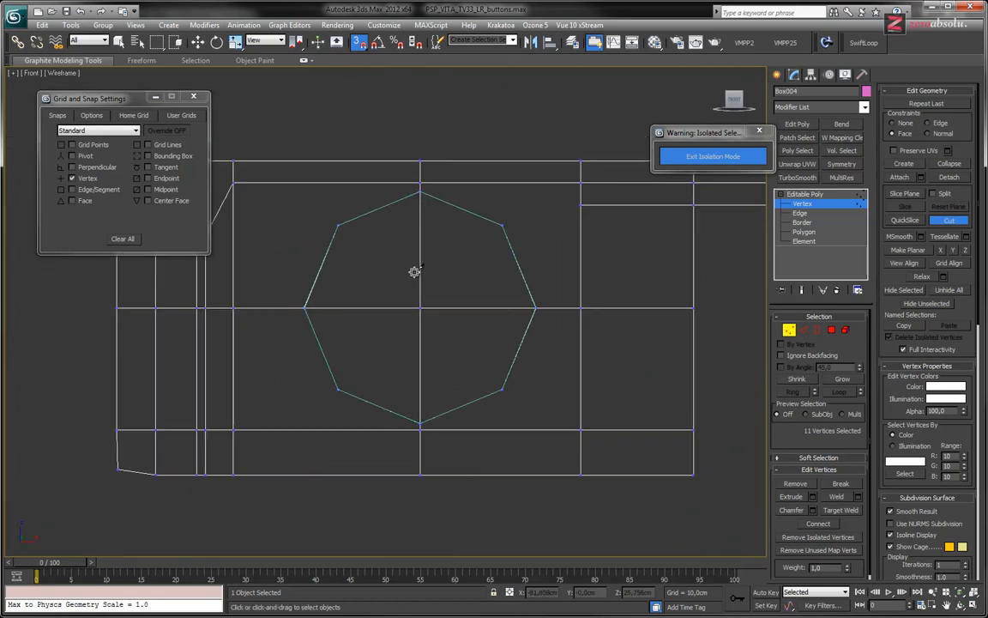
# - Examine the octagons cut into both sides of the panel and the separate guide circle from an angle
pyautogui.keyDown('alt'); pyautogui.moveTo(413, 338); pyautogui.dragTo(435, 361, button='middle'); pyautogui.keyUp('alt')
pyautogui.scroll(5, 552, 232)
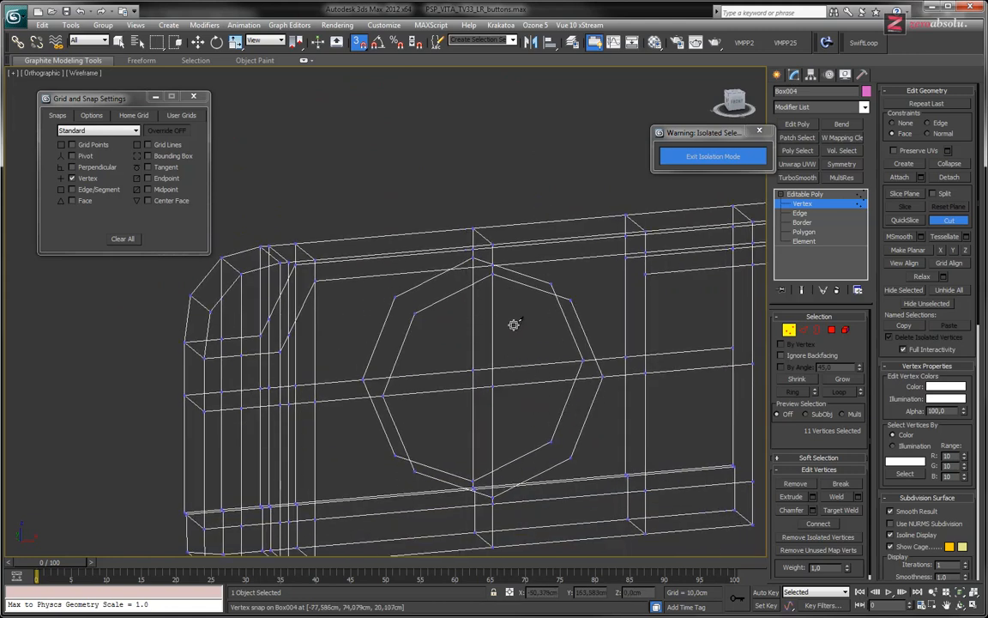
pyautogui.moveTo(537, 382); pyautogui.dragTo(401, 331, button='middle')
pyautogui.scroll(-5, 457, 332)
pyautogui.moveTo(531, 374); pyautogui.dragTo(375, 259, button='middle')
pyautogui.scroll(-5, 382, 315)
pyautogui.scroll(3, 384, 316)
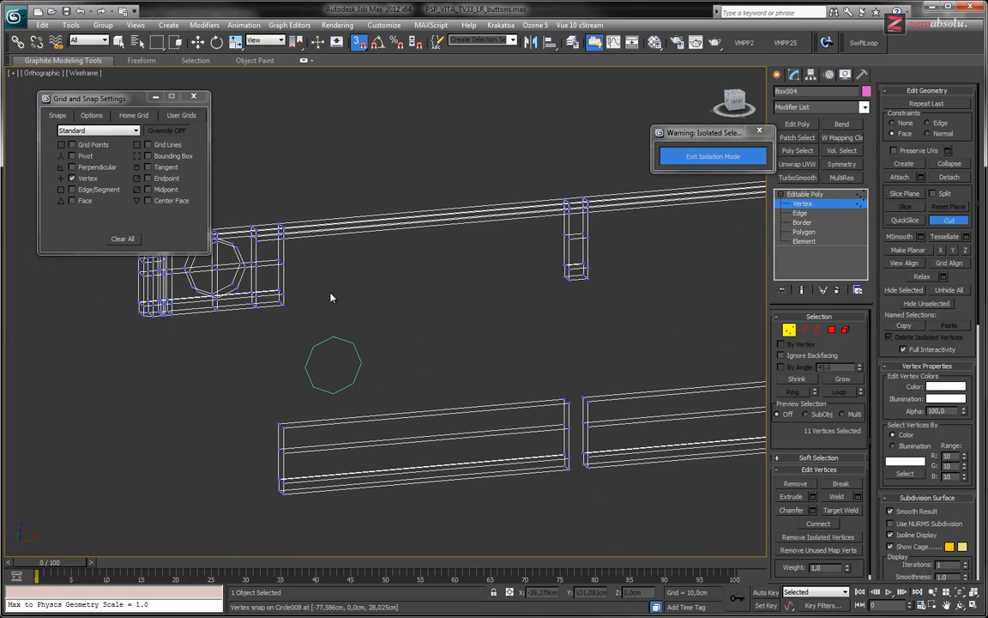
# - Return to the front view of the octagon, end the Cut tool and leave the panel's vertex editing
pyautogui.press('f')
pyautogui.moveTo(214, 260); pyautogui.dragTo(299, 293, button='middle')
pyautogui.scroll(8, 299, 292)
pyautogui.press('w')
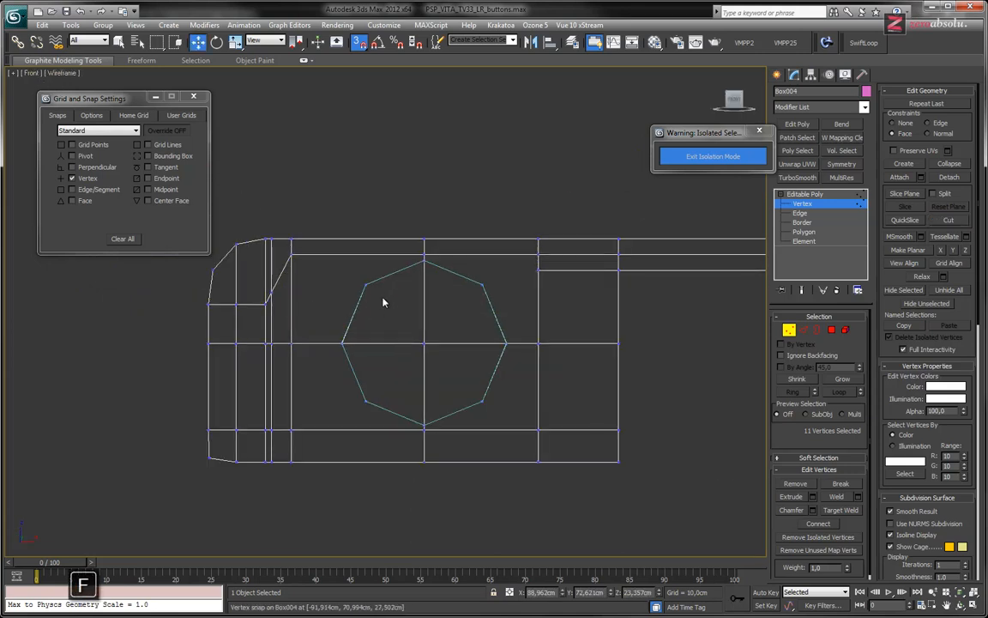
pyautogui.rightClick(395, 290)
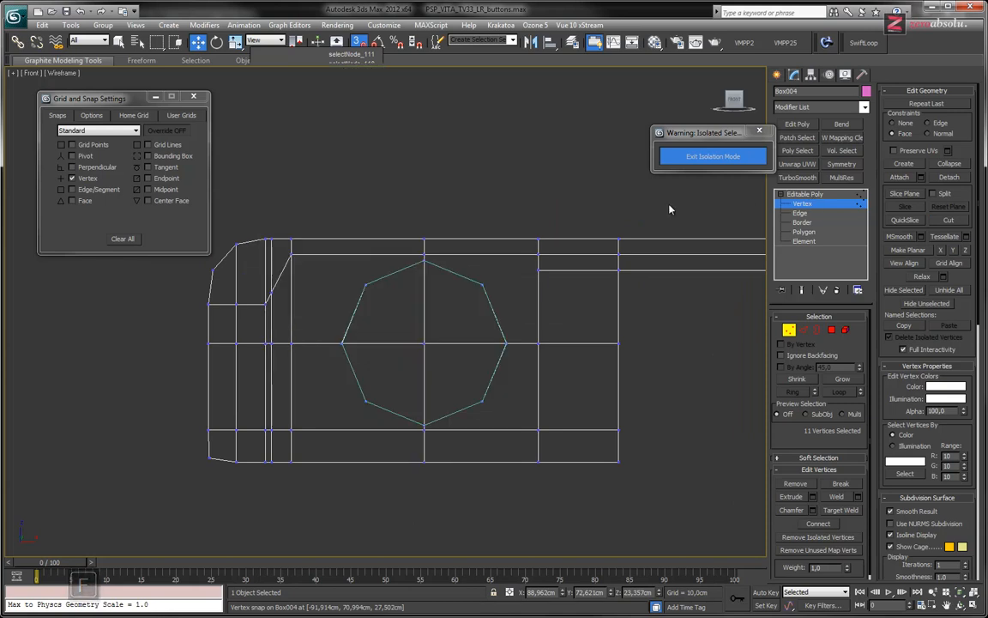
pyautogui.click(799, 205)
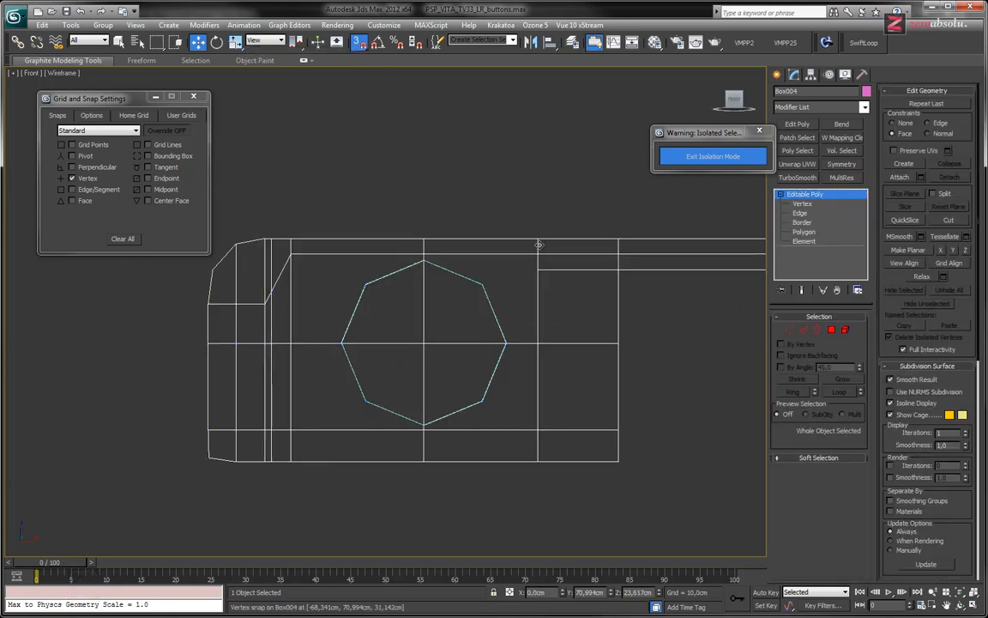
# - Move the guide circle from the finished octagon to the opposite end of the panel in the front view
pyautogui.click(393, 273)
pyautogui.scroll(-5, 481, 309)
pyautogui.moveTo(523, 323); pyautogui.dragTo(279, 357, button='middle')
pyautogui.scroll(-2, 294, 353)
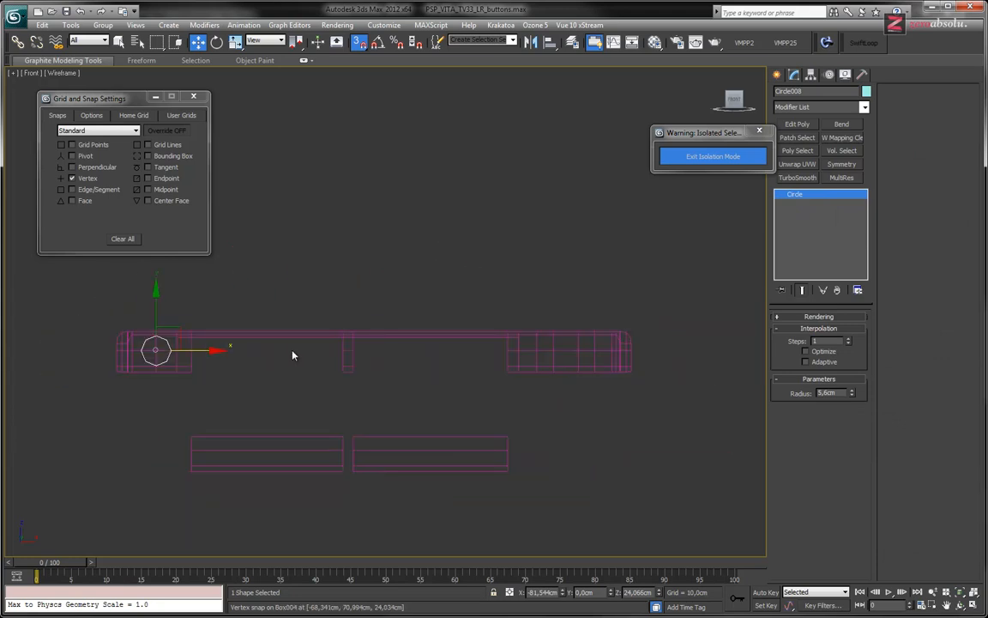
pyautogui.moveTo(177, 319); pyautogui.dragTo(554, 350)
# - In the back view, snap the guide circle onto the panel's edge intersection at the centre of the minus volume button
pyautogui.hotkey('alt', 'w')
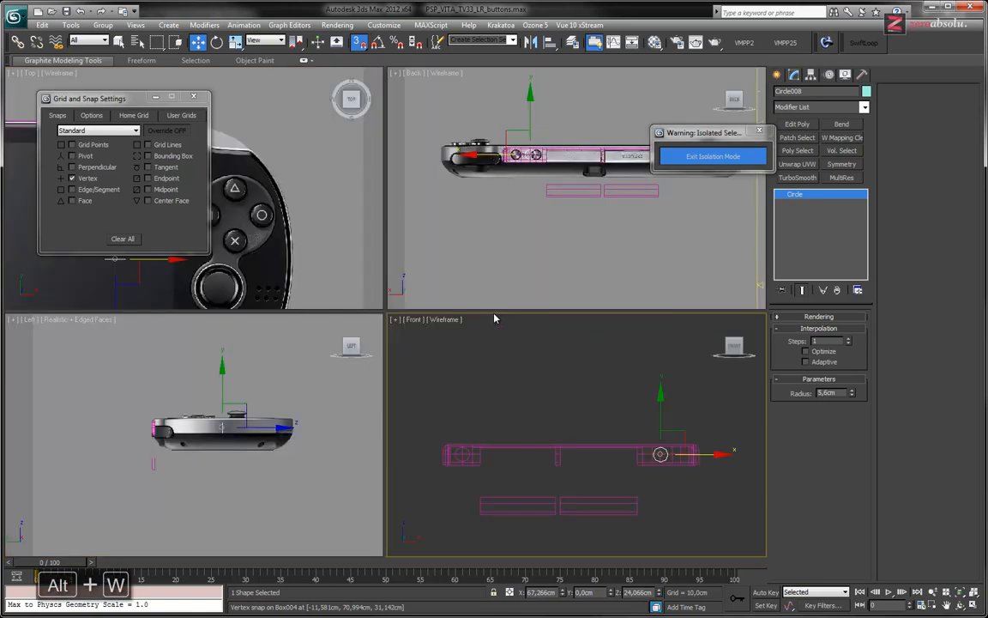
pyautogui.moveTo(564, 213); pyautogui.dragTo(541, 251, button='middle')
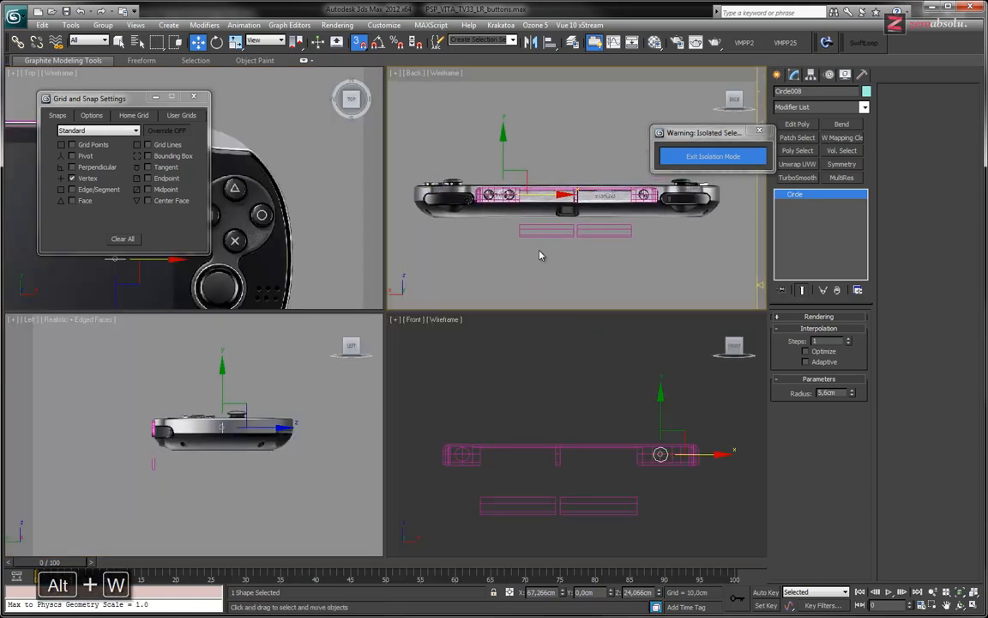
pyautogui.hotkey('alt', 'w')
pyautogui.scroll(10, 556, 240)
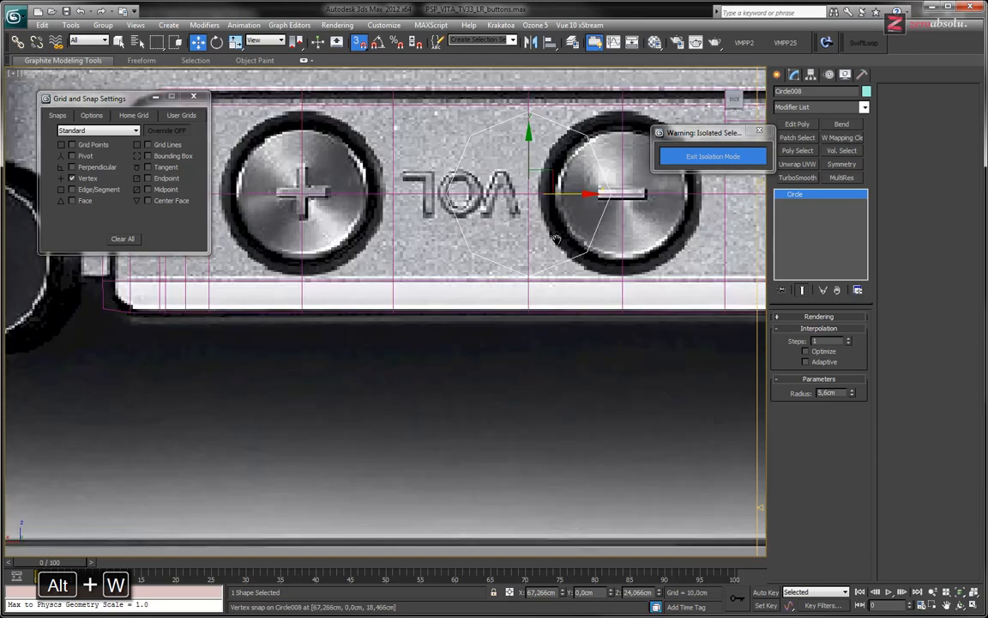
pyautogui.moveTo(557, 240); pyautogui.dragTo(471, 342, button='middle')
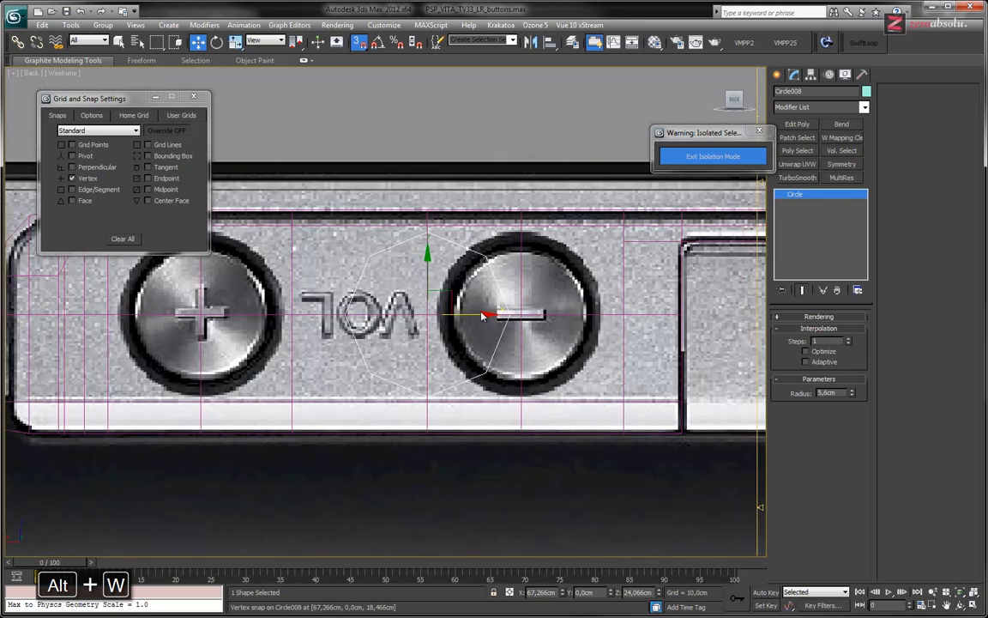
pyautogui.moveTo(464, 314); pyautogui.dragTo(517, 313)
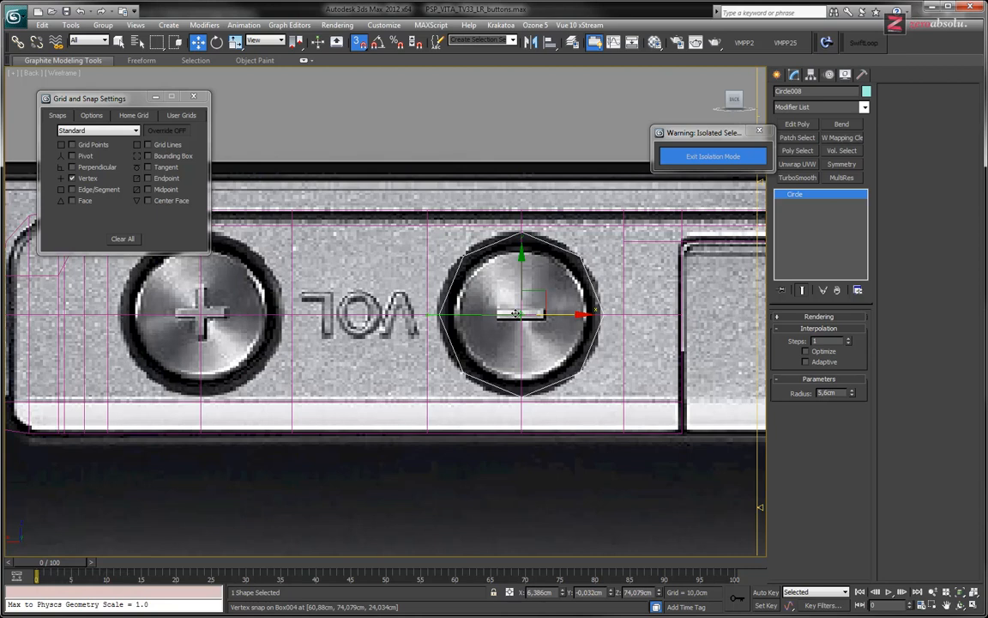
# - Clone the circle as one instance snapped onto the plus volume button's centre, and select both guide circles
pyautogui.moveTo(515, 312); pyautogui.dragTo(203, 314)
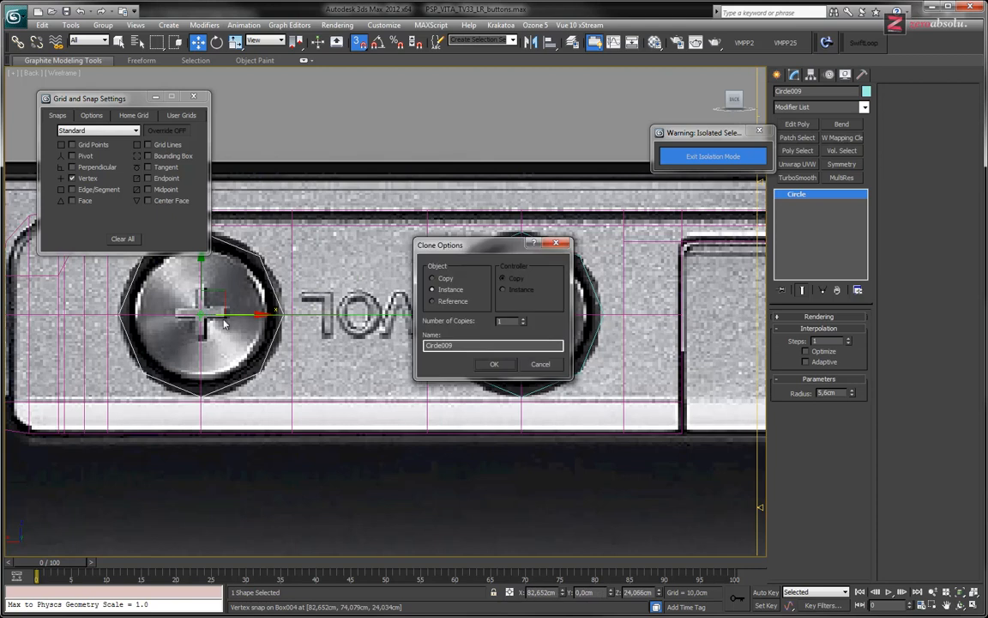
pyautogui.click(503, 366)
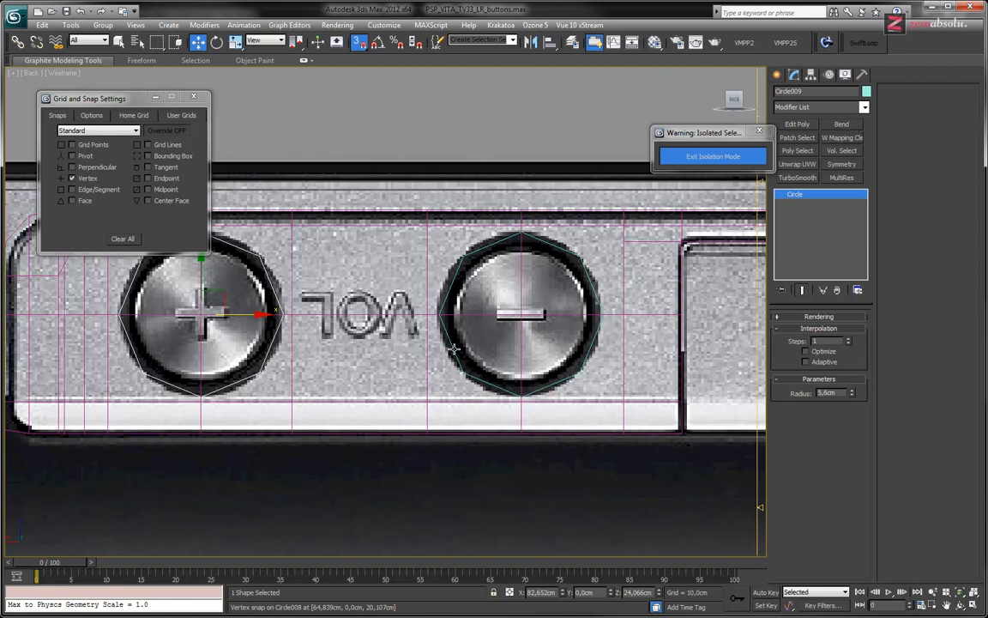
pyautogui.moveTo(458, 344); pyautogui.dragTo(507, 419, button='middle')
pyautogui.keyDown('ctrl'); pyautogui.click(485, 328); pyautogui.keyUp('ctrl')
pyautogui.scroll(-9, 507, 375)
pyautogui.scroll(3, 507, 374)
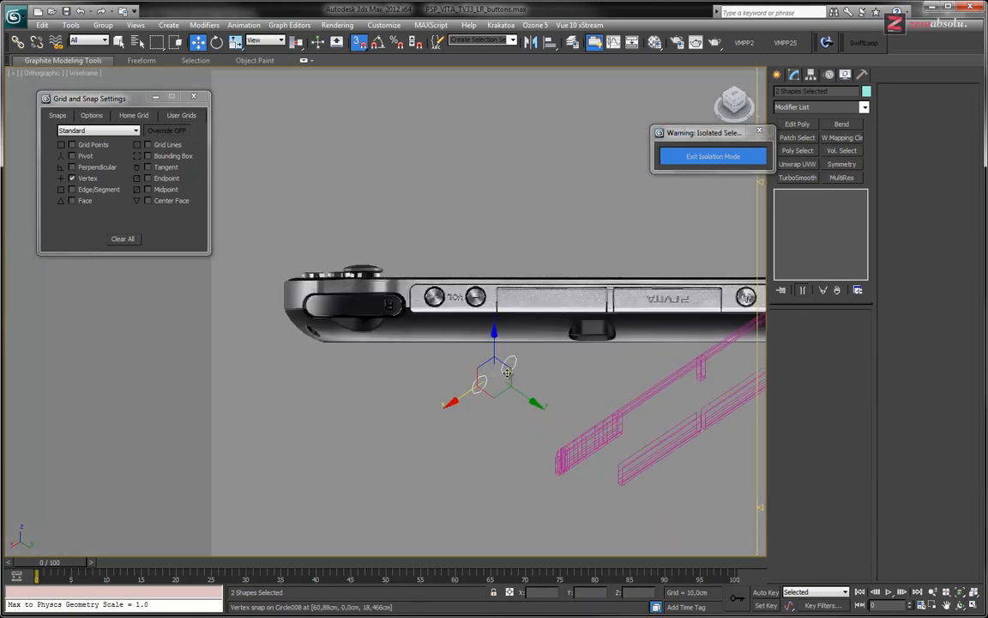
pyautogui.keyDown('alt'); pyautogui.moveTo(509, 377); pyautogui.dragTo(477, 362, button='middle'); pyautogui.keyUp('alt')
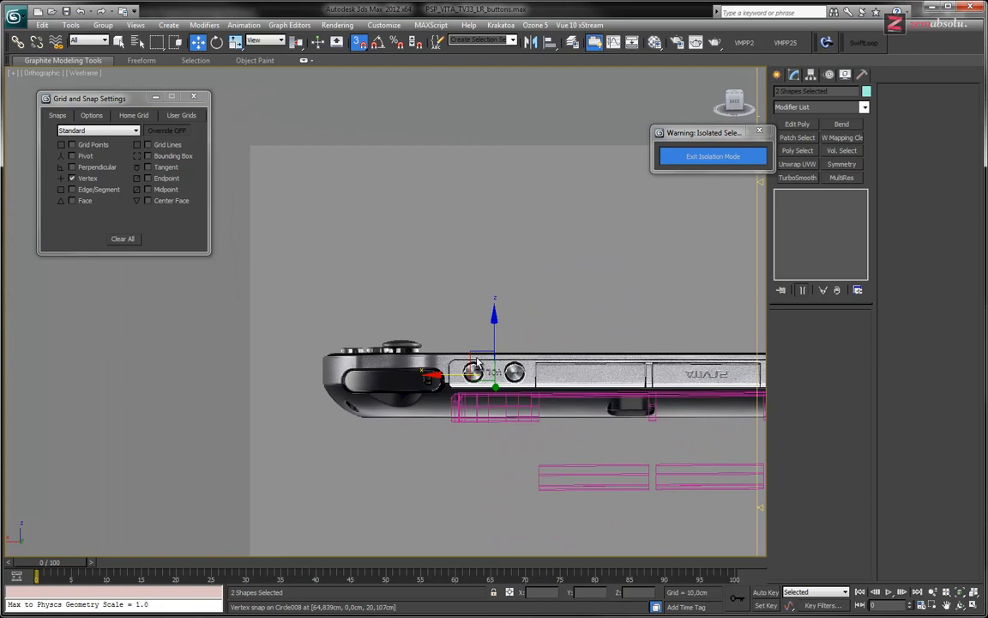
# - Return to the front view of the two guide circles and start editing the panel's vertices
pyautogui.hotkey('alt', 'w')
pyautogui.rightClick(547, 399)
pyautogui.hotkey('alt', 'w')
pyautogui.moveTo(399, 377); pyautogui.dragTo(444, 350, button='middle')
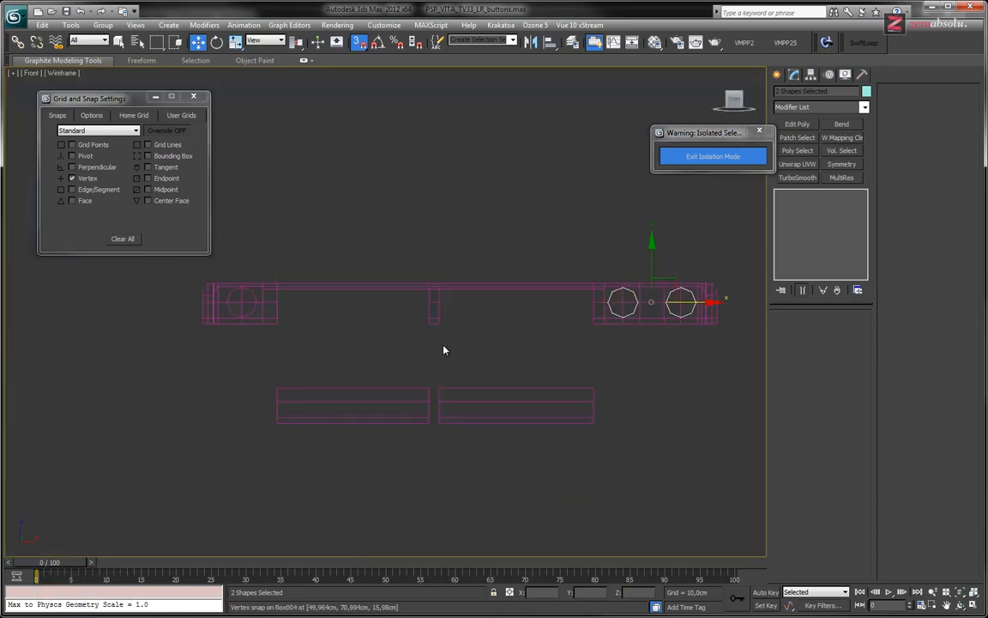
pyautogui.moveTo(529, 331); pyautogui.dragTo(433, 347, button='middle')
pyautogui.scroll(5, 523, 341)
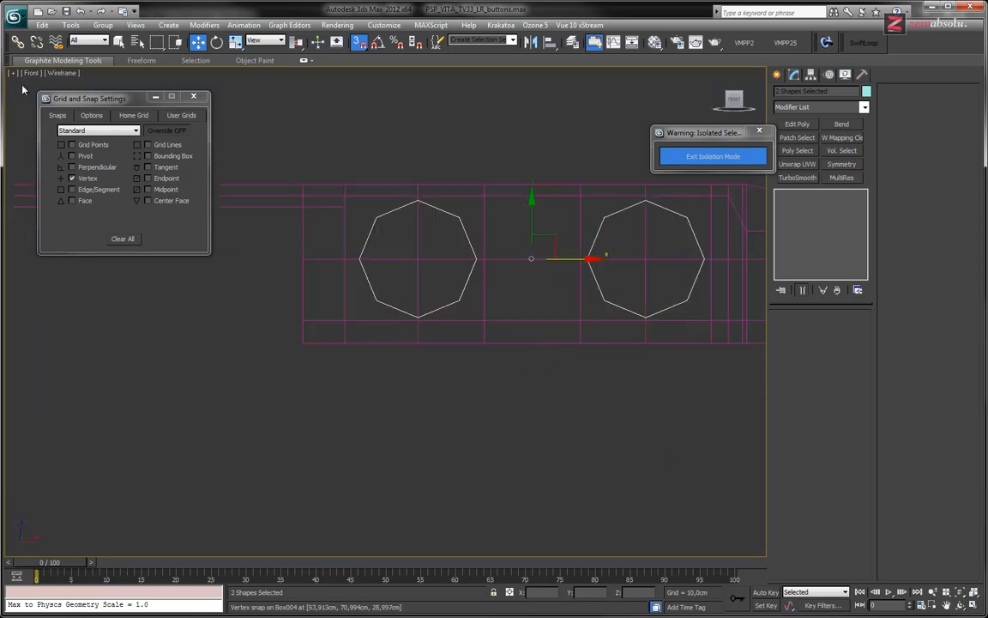
pyautogui.moveTo(538, 304); pyautogui.dragTo(459, 343, button='middle')
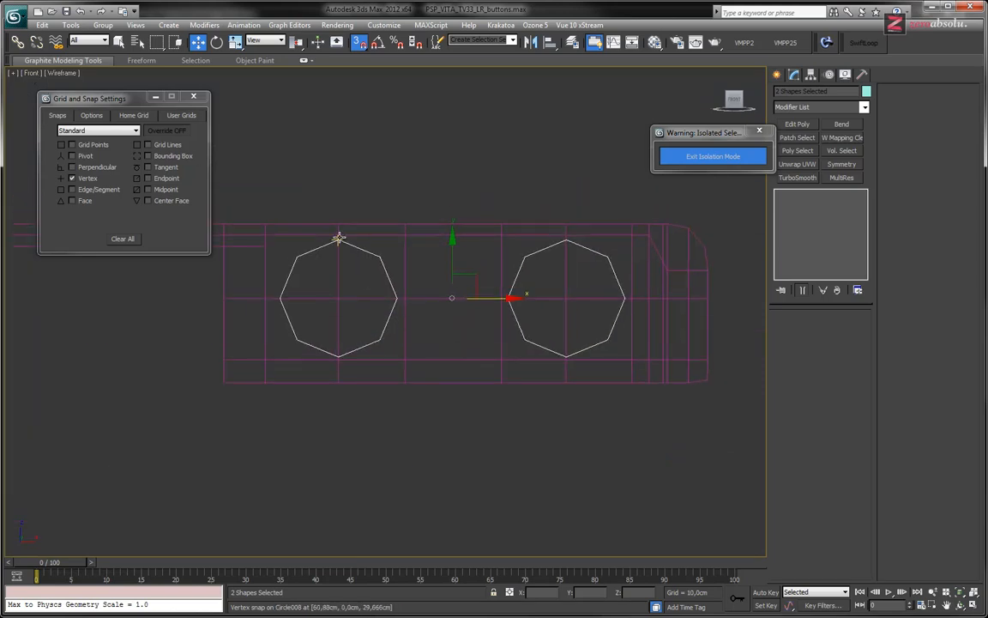
pyautogui.click(386, 223)
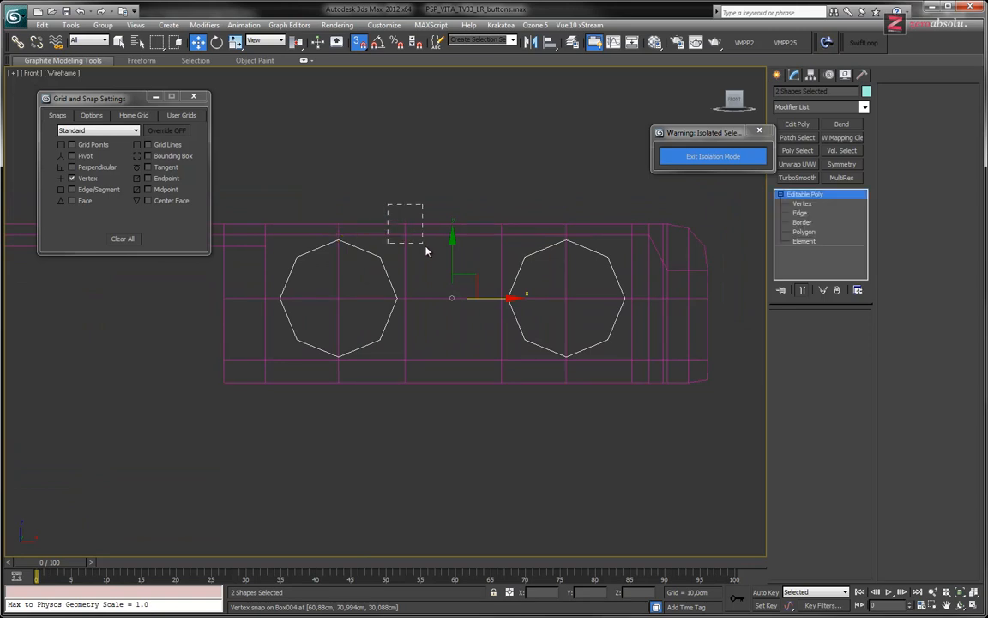
pyautogui.click(801, 205)
pyautogui.moveTo(543, 285); pyautogui.dragTo(507, 258, button='middle')
pyautogui.scroll(5, 497, 259)
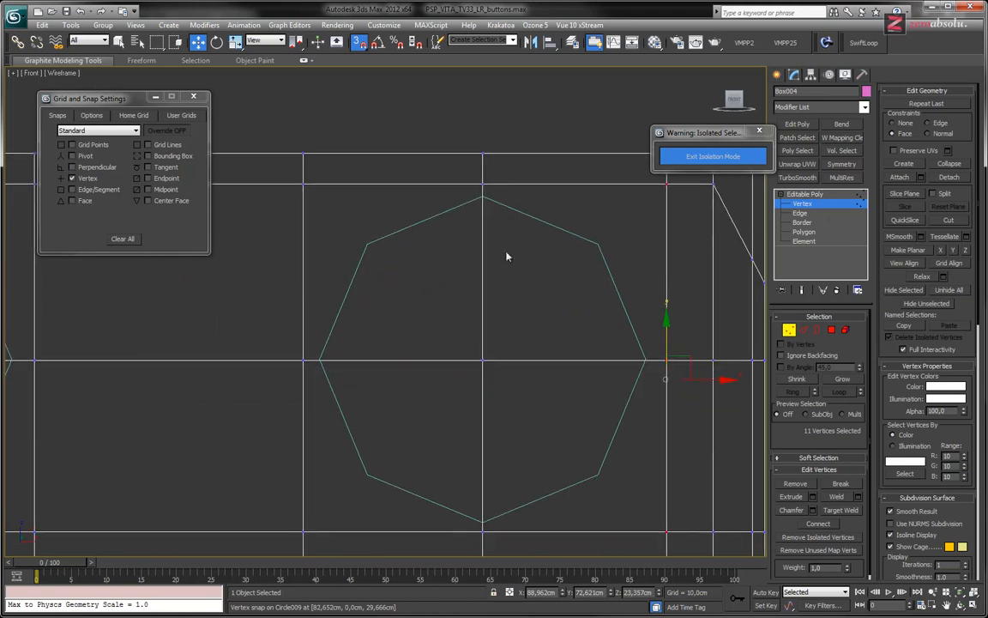
# - Cut a closed octagon into the panel's front face along the corners of the plus button's guide circle
pyautogui.click(948, 221)
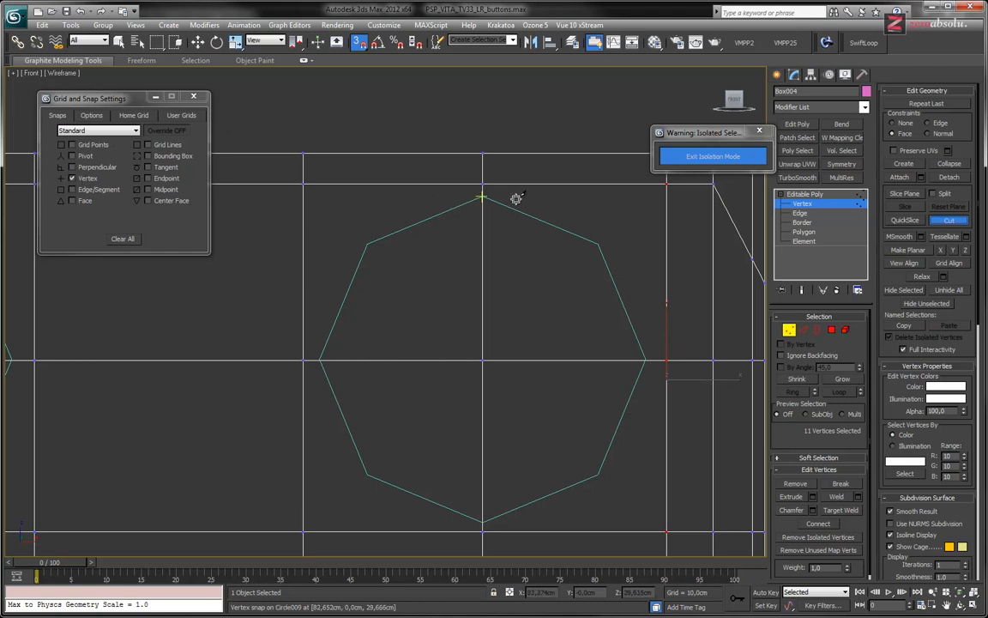
pyautogui.click(483, 198)
pyautogui.click(644, 359)
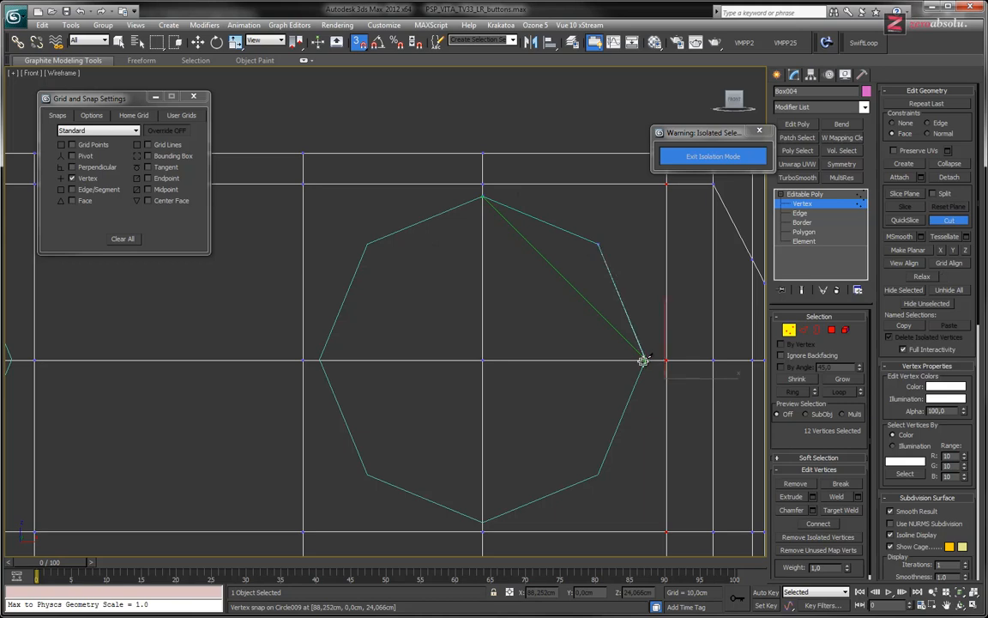
pyautogui.click(598, 472)
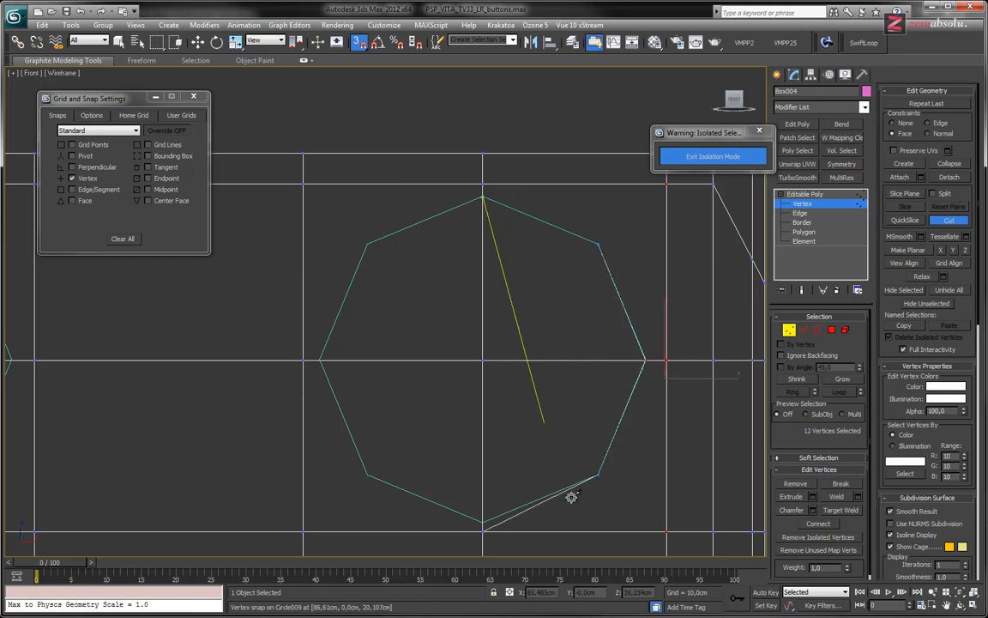
pyautogui.click(483, 521)
pyautogui.click(366, 475)
pyautogui.click(321, 361)
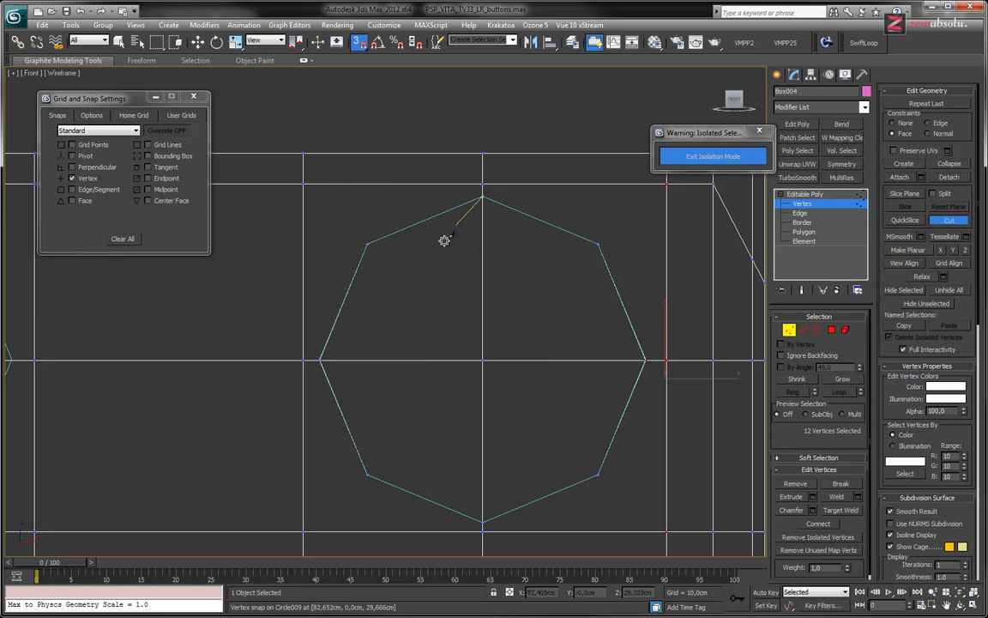
pyautogui.rightClick(499, 268)
# - Cut a closed octagon into the panel's front face along the minus button's guide circle
pyautogui.moveTo(277, 399); pyautogui.dragTo(625, 387, button='middle')
pyautogui.moveTo(365, 387); pyautogui.dragTo(645, 397, button='middle')
pyautogui.click(483, 196)
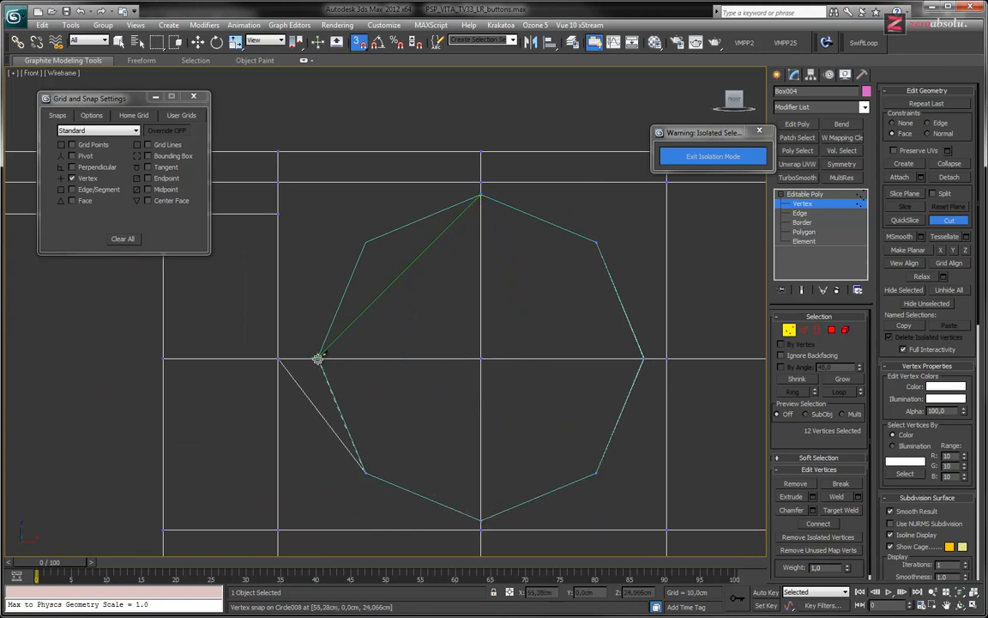
pyautogui.click(366, 243)
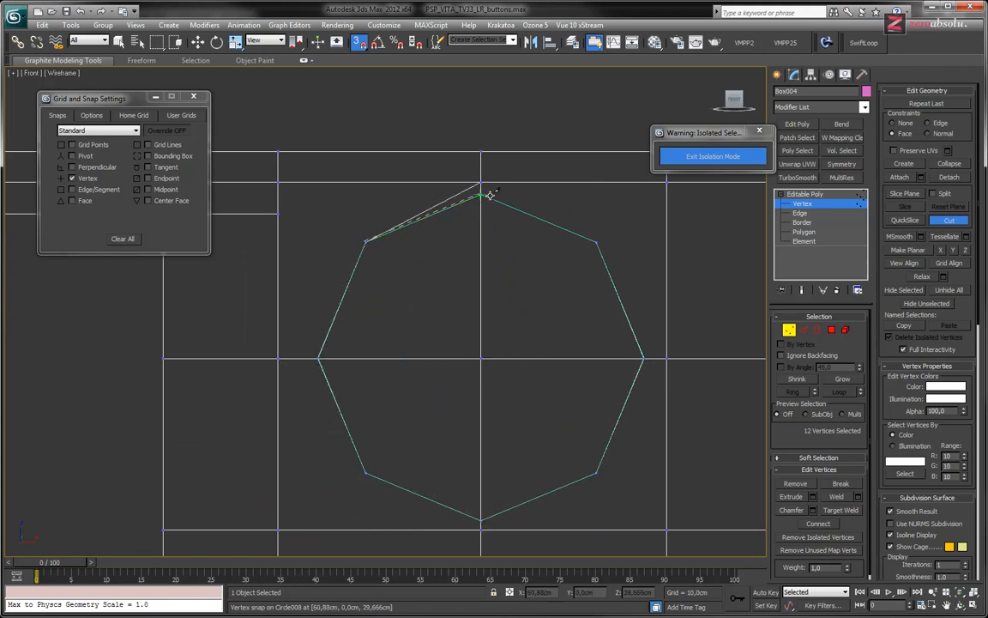
pyautogui.click(481, 195)
pyautogui.rightClick(527, 294)
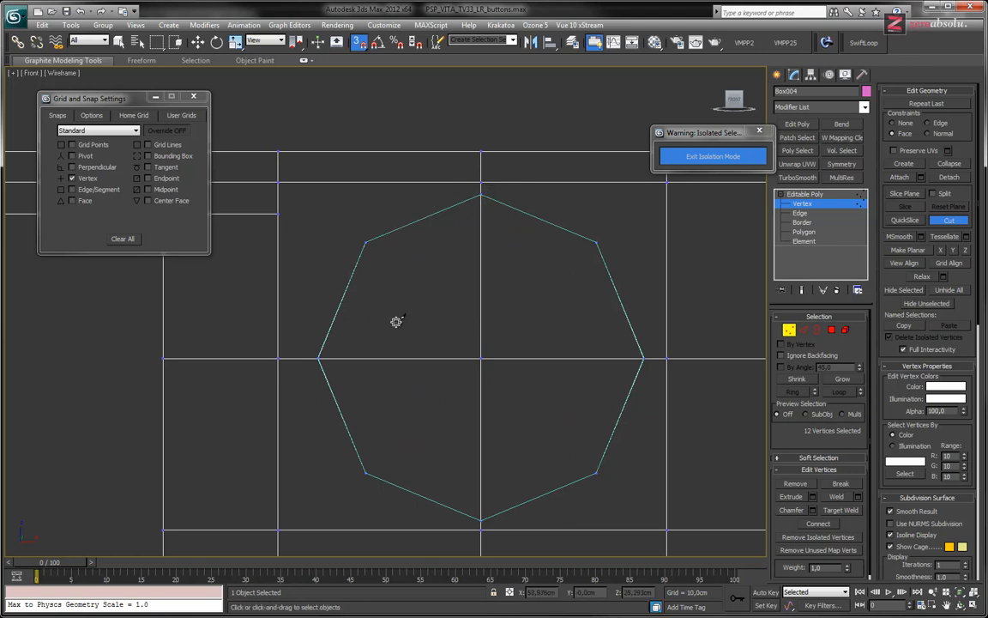
# - Switch to the back view and cut the matching octagon for the minus button into the panel's back face
pyautogui.click(30, 74)
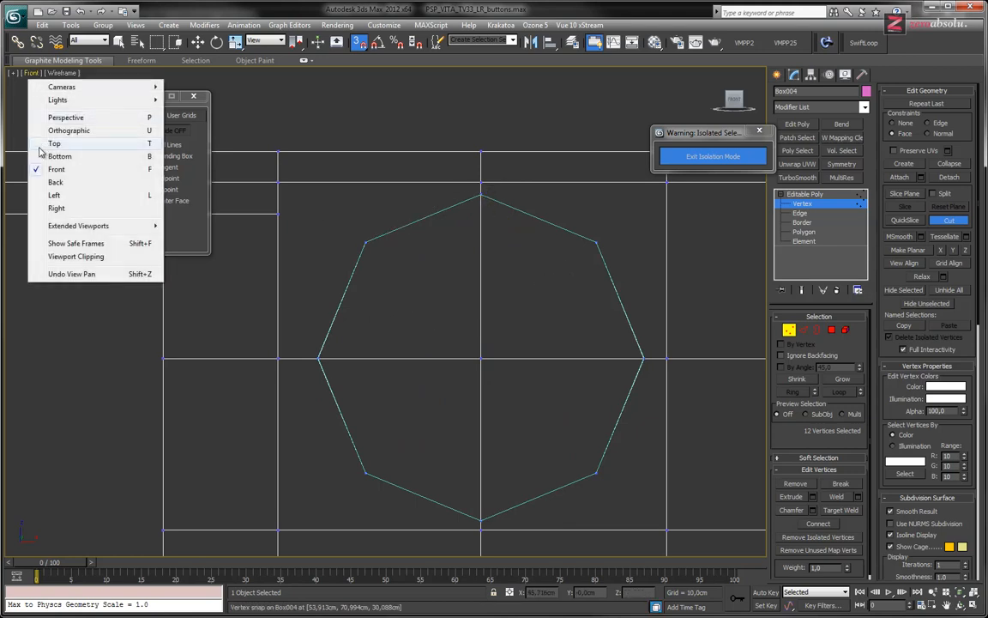
pyautogui.click(55, 182)
pyautogui.moveTo(309, 310); pyautogui.dragTo(475, 376, button='middle')
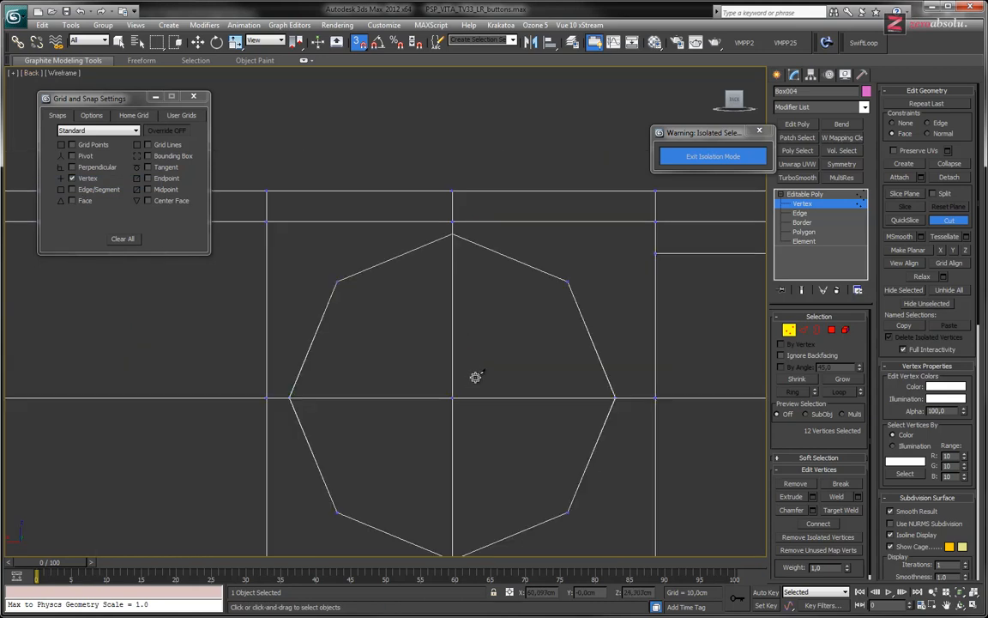
pyautogui.scroll(-5, 475, 377)
pyautogui.scroll(5, 472, 375)
pyautogui.scroll(-2, 488, 259)
pyautogui.moveTo(483, 258); pyautogui.dragTo(466, 223, button='middle')
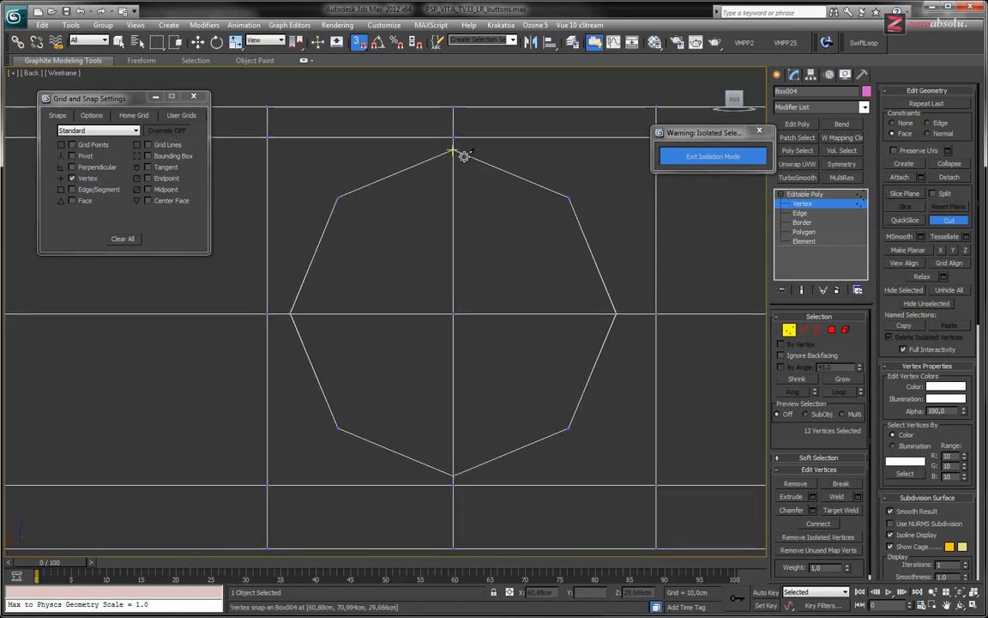
pyautogui.click(454, 149)
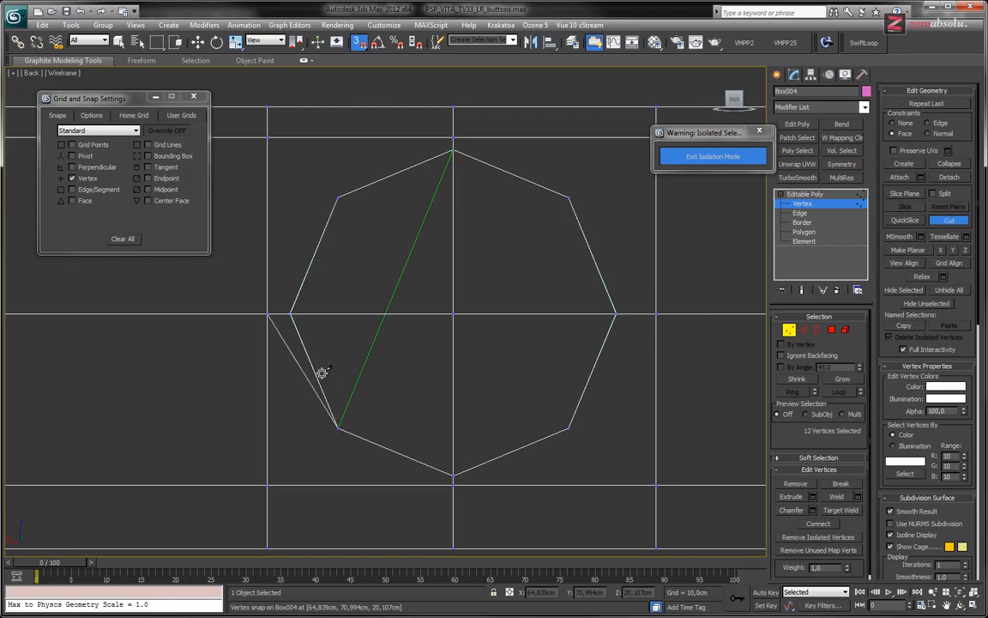
pyautogui.click(336, 200)
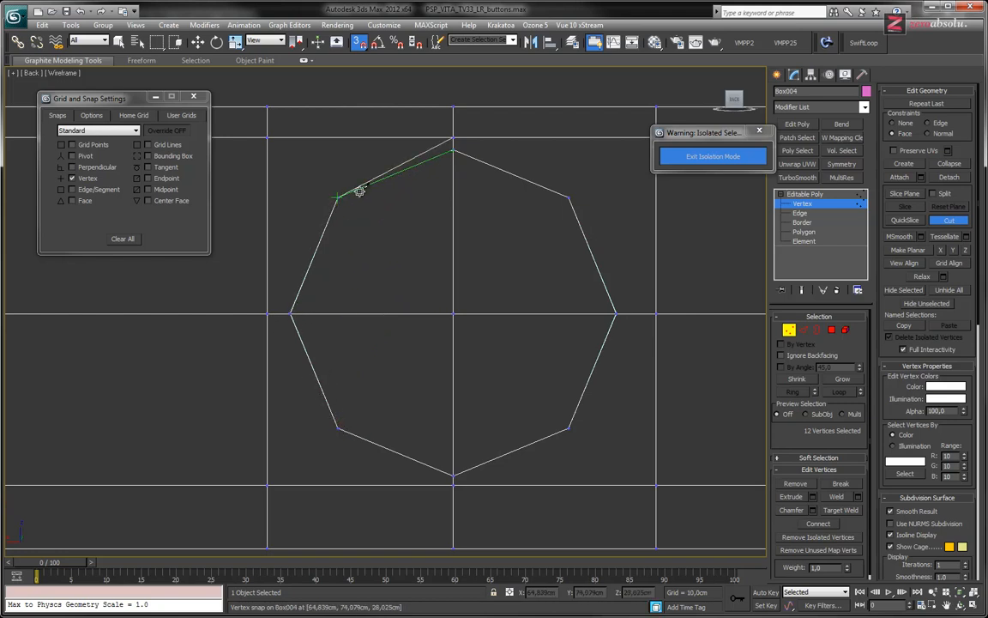
pyautogui.click(453, 150)
pyautogui.rightClick(385, 259)
# - Cut the matching octagon for the plus button into the panel's back face, from top corner around to top corner
pyautogui.moveTo(260, 328); pyautogui.dragTo(548, 319, button='middle')
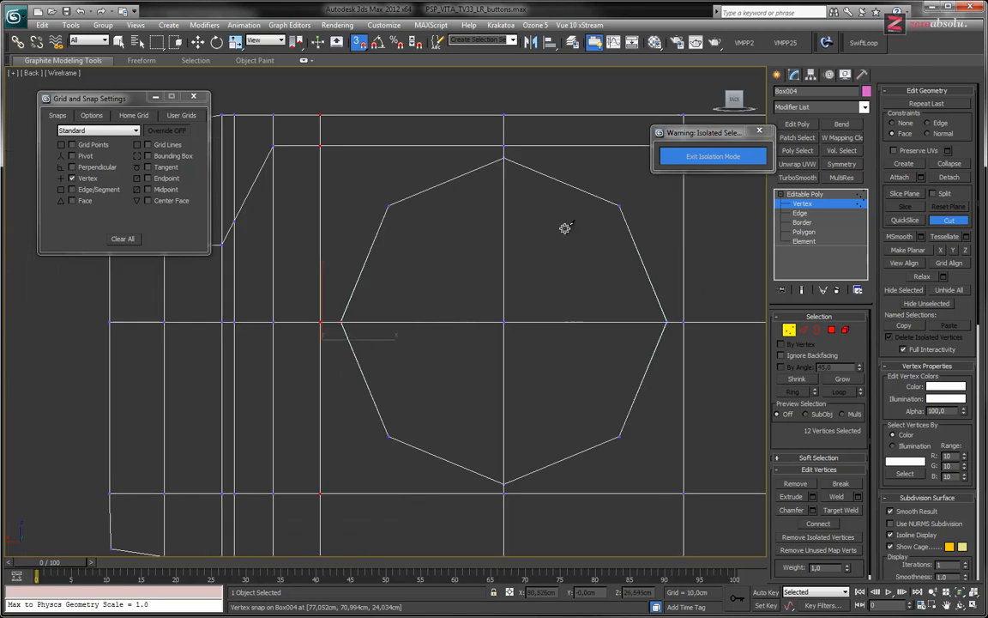
pyautogui.click(504, 158)
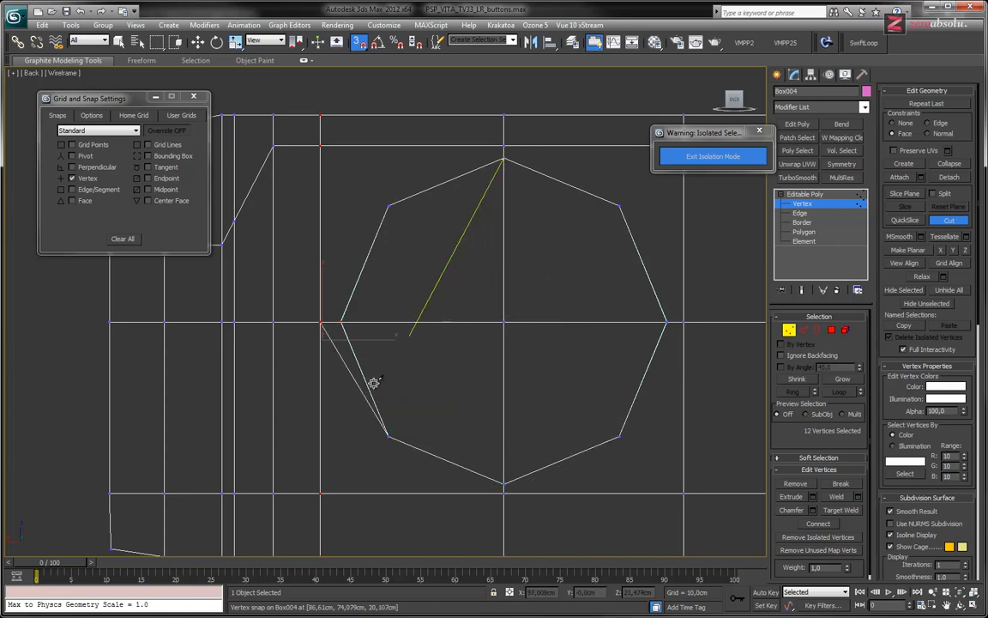
pyautogui.click(388, 205)
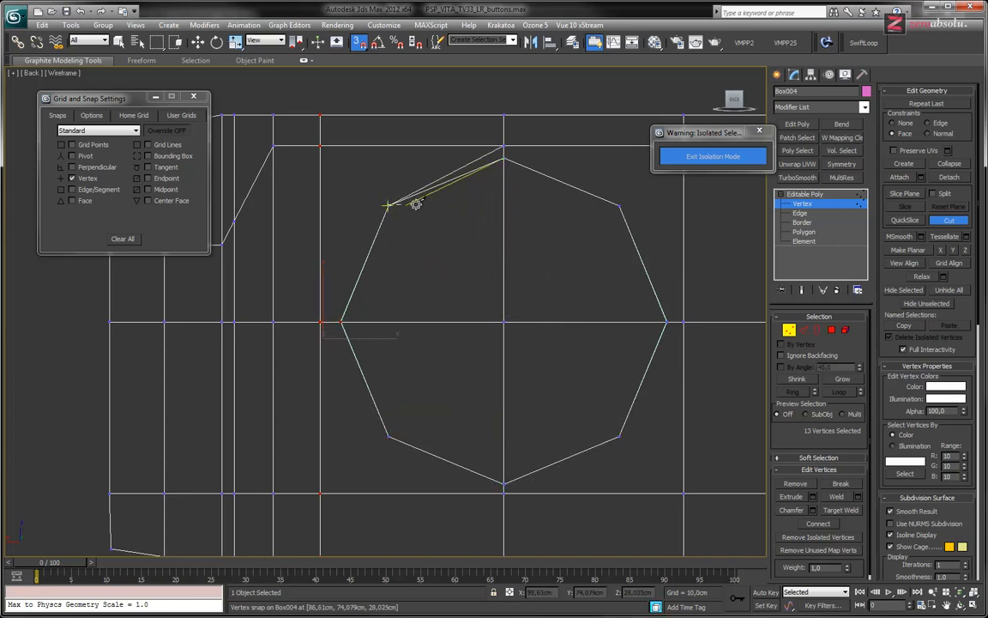
pyautogui.click(504, 157)
pyautogui.rightClick(562, 241)
# - Examine the volume button octagons on both sides of the panel from an angle, ending the Cut tool
pyautogui.keyDown('alt'); pyautogui.moveTo(445, 292); pyautogui.dragTo(494, 315, button='middle'); pyautogui.keyUp('alt')
pyautogui.scroll(-5, 514, 301)
pyautogui.moveTo(644, 270); pyautogui.dragTo(423, 342, button='middle')
pyautogui.scroll(-3, 425, 342)
pyautogui.moveTo(742, 289); pyautogui.dragTo(433, 359, button='middle')
pyautogui.moveTo(533, 361); pyautogui.dragTo(474, 366, button='middle')
pyautogui.moveTo(62, 435); pyautogui.dragTo(426, 372, button='middle')
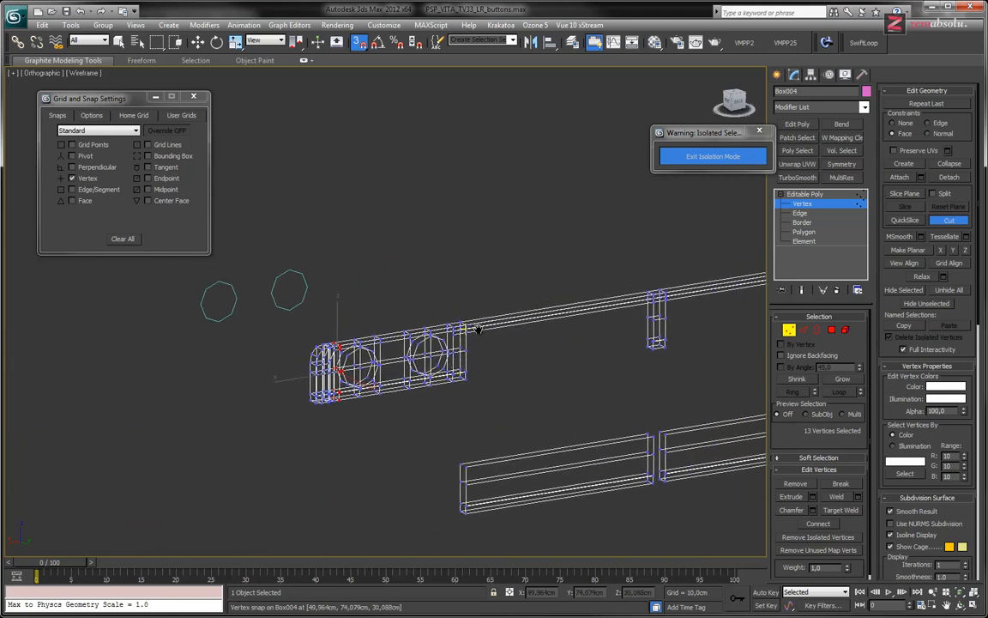
pyautogui.scroll(5, 474, 326)
pyautogui.scroll(-1, 409, 343)
pyautogui.moveTo(332, 249); pyautogui.dragTo(473, 343, button='middle')
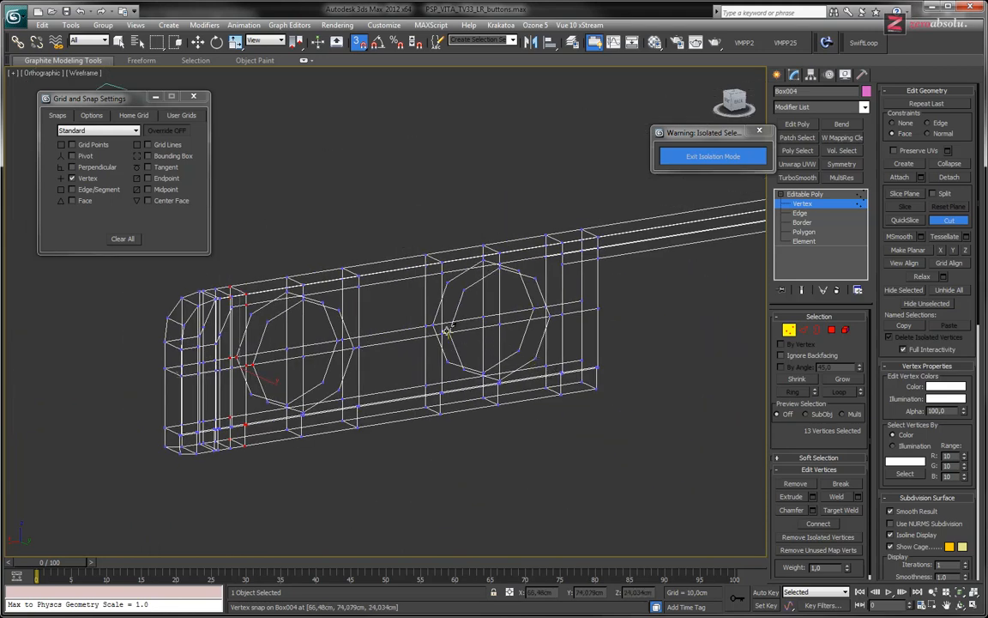
pyautogui.press('w')
pyautogui.moveTo(398, 315); pyautogui.dragTo(510, 298, button='middle')
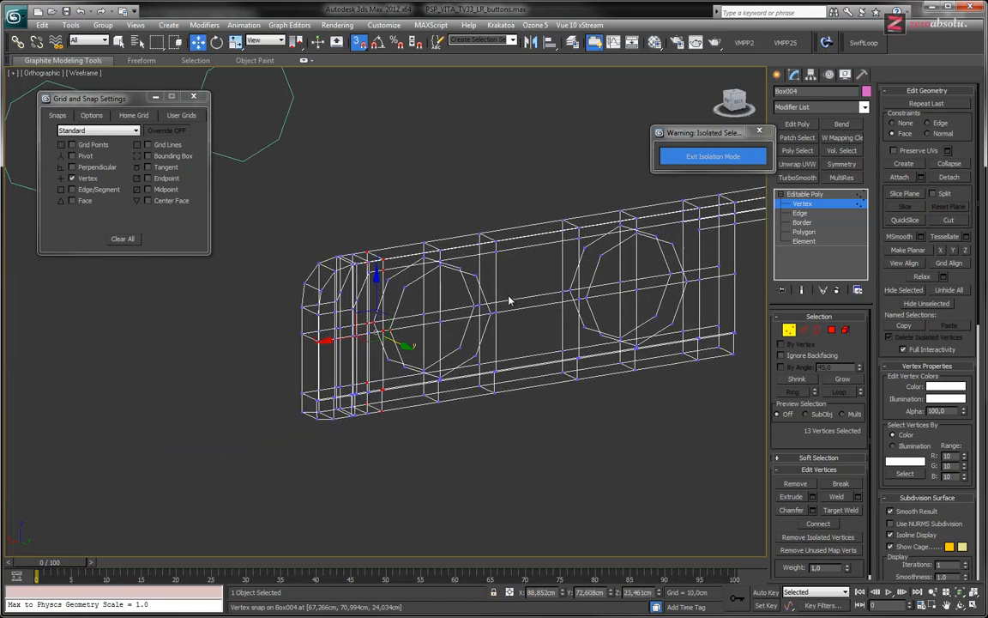
pyautogui.scroll(6, 498, 300)
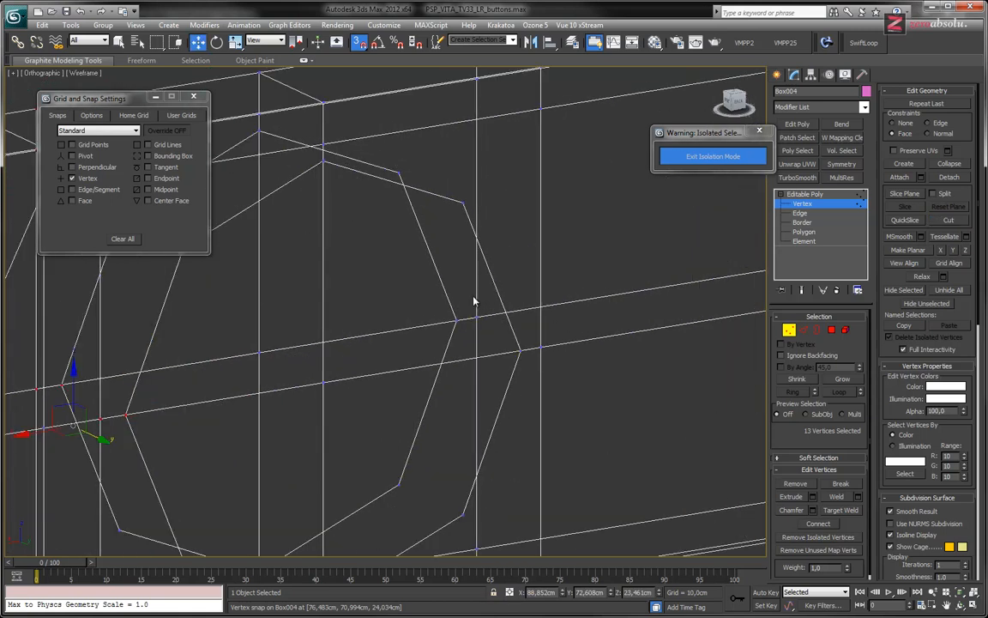
pyautogui.scroll(5, 433, 286)
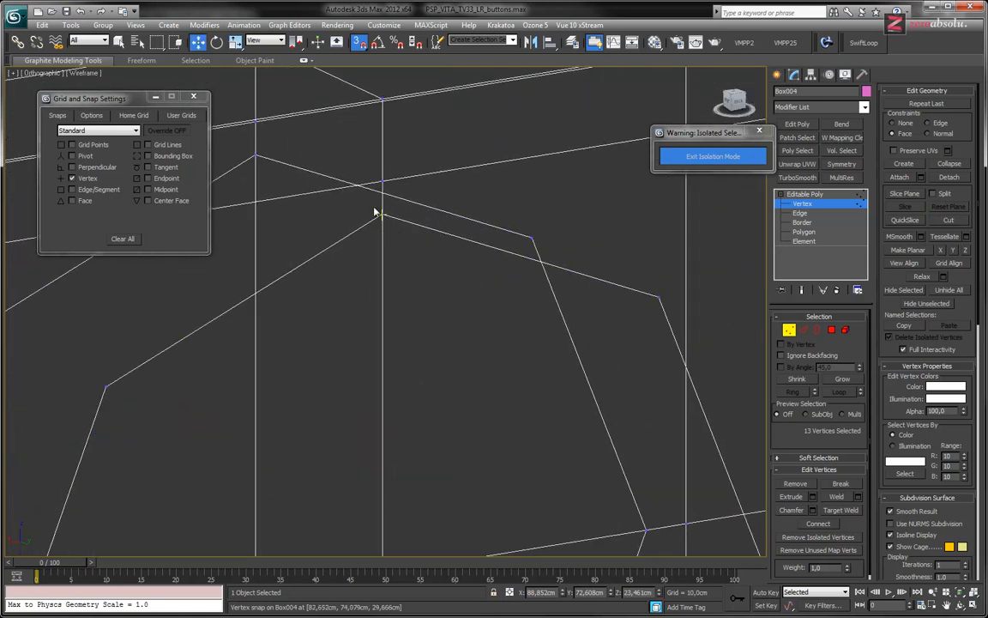
# - Shade the view, ignore backfacing vertices, and select the top corner vertex of the outer volume octagon on the back face
pyautogui.press('F3')
pyautogui.click(381, 214)
pyautogui.moveTo(397, 252); pyautogui.dragTo(416, 302, button='middle')
pyautogui.scroll(4, 416, 300)
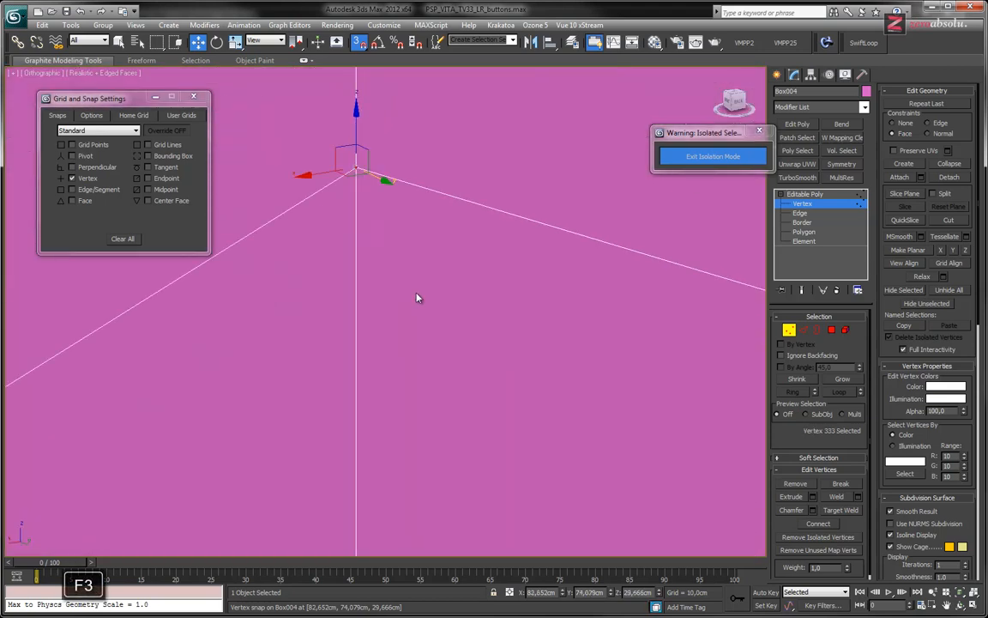
pyautogui.scroll(-5, 416, 293)
pyautogui.moveTo(517, 347); pyautogui.dragTo(483, 281, button='middle')
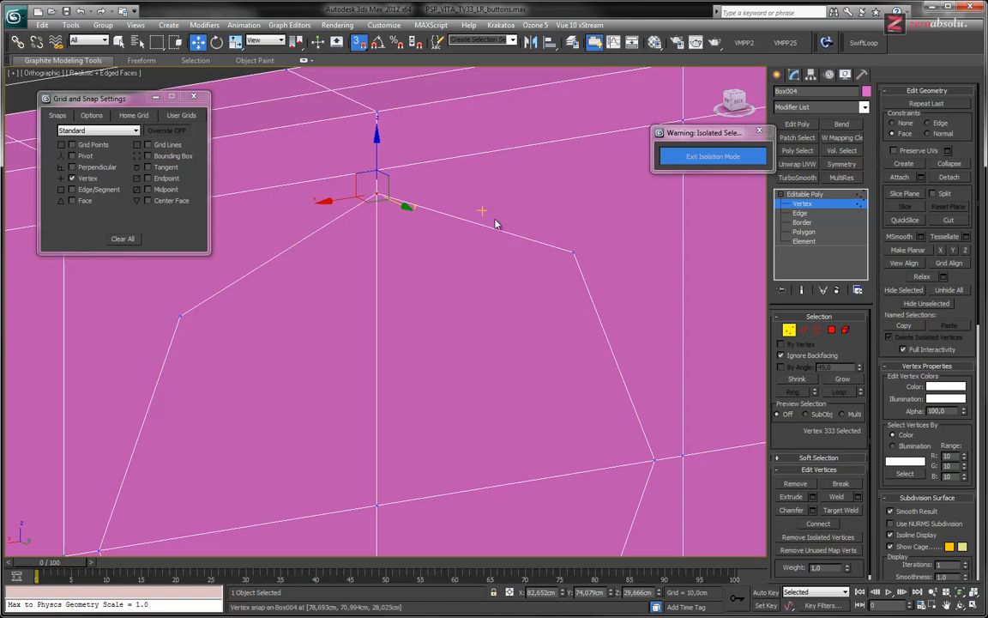
pyautogui.click(334, 206)
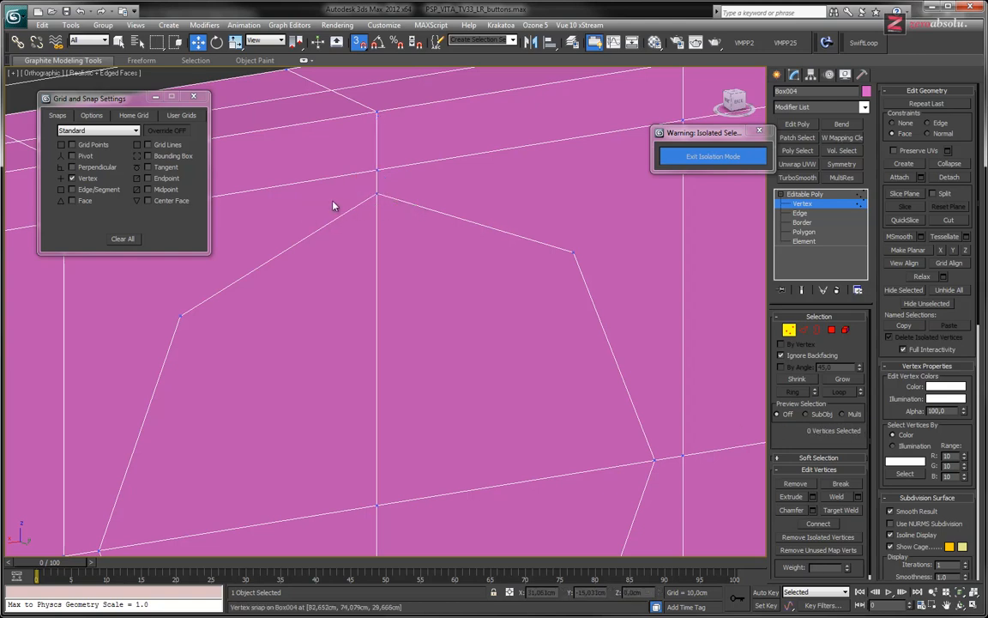
pyautogui.click(377, 194)
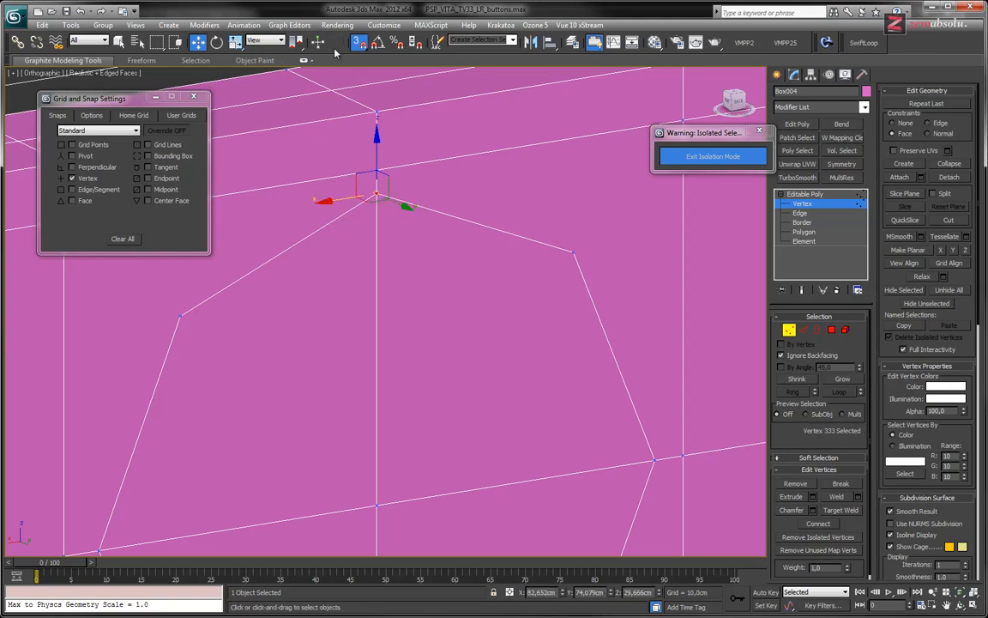
# - Turn off snapping, set the movement constraint to None, and test-move the selected top corner vertex, undoing the move
pyautogui.click(359, 42)
pyautogui.moveTo(341, 199); pyautogui.dragTo(336, 199)
pyautogui.hotkey('ctrl', 'z')
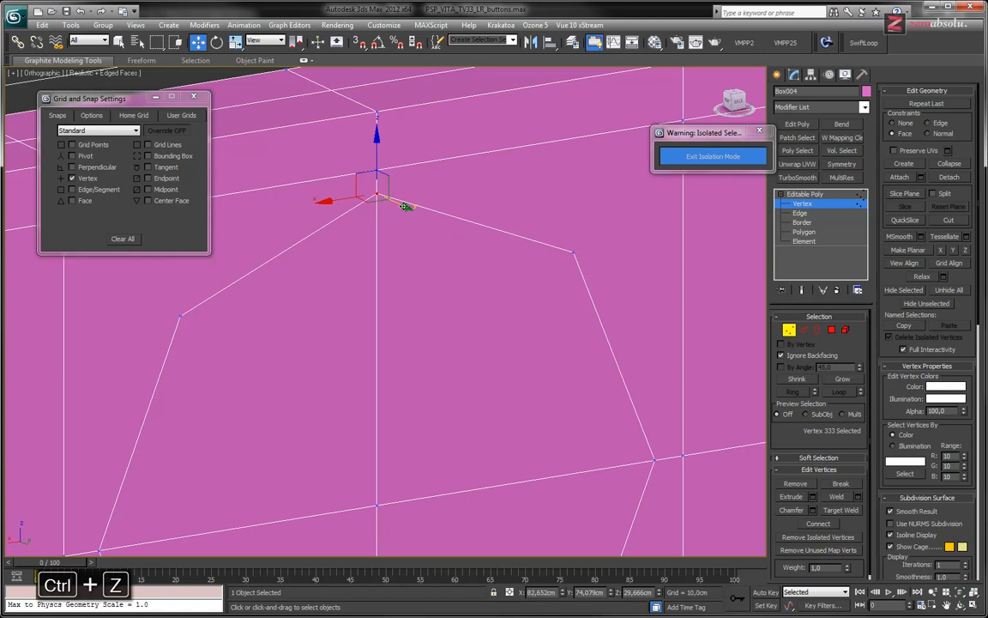
pyautogui.moveTo(401, 206); pyautogui.dragTo(424, 230)
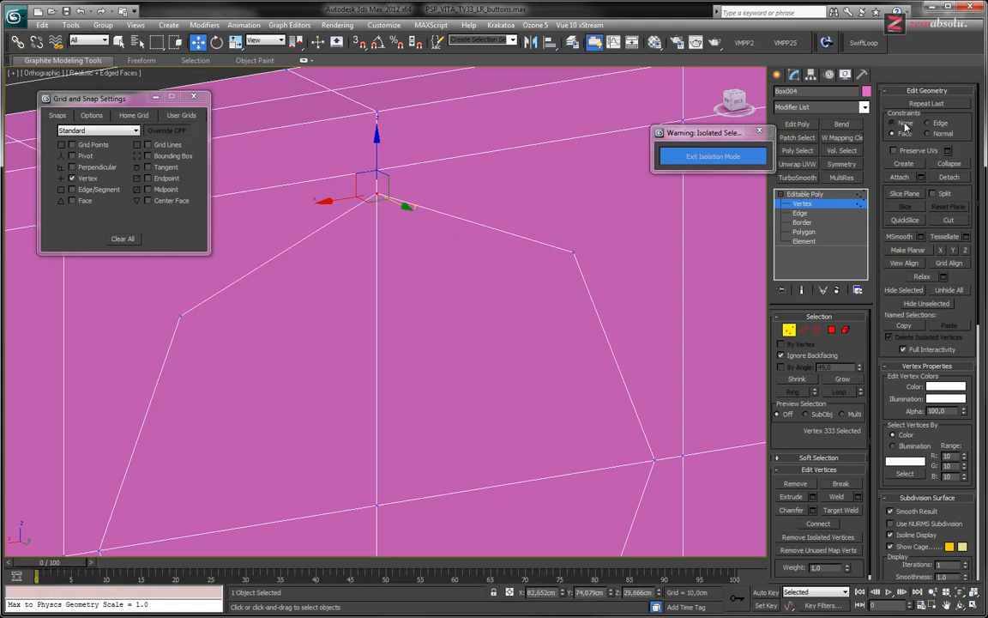
pyautogui.moveTo(391, 204); pyautogui.dragTo(439, 227)
pyautogui.hotkey('ctrl', 'z')
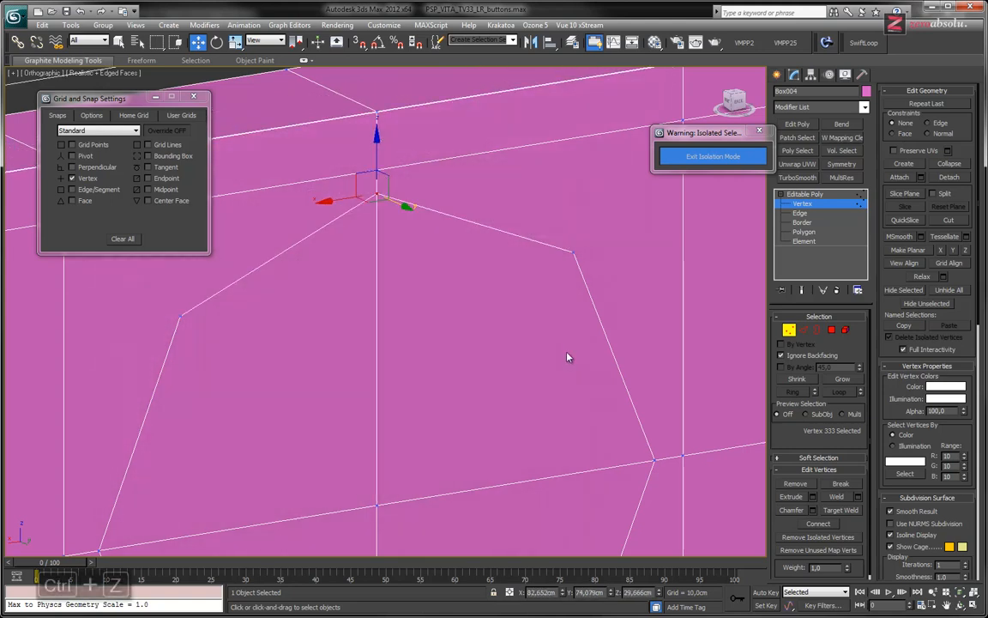
# - Test-move the two side corners and bottom corner of the outer volume octagon on the back face for duplicate vertices, undoing each move
pyautogui.moveTo(659, 478); pyautogui.dragTo(587, 294, button='middle')
pyautogui.click(583, 276)
pyautogui.moveTo(609, 287); pyautogui.dragTo(614, 289)
pyautogui.hotkey('ctrl', 'z')
pyautogui.moveTo(500, 500); pyautogui.dragTo(525, 318, button='middle')
pyautogui.click(331, 446)
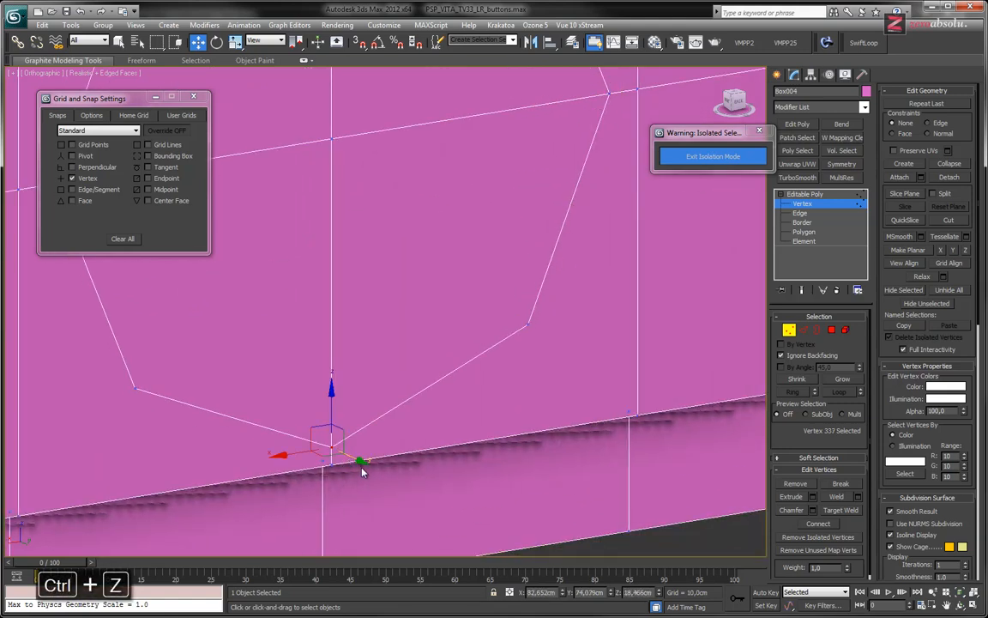
pyautogui.moveTo(353, 460)
pyautogui.mouseDown()
pyautogui.moveTo(383, 472)
pyautogui.moveTo(345, 457)
pyautogui.mouseUp()
pyautogui.hotkey('ctrl', 'z')
pyautogui.moveTo(264, 306); pyautogui.dragTo(580, 474, button='middle')
pyautogui.click(368, 354)
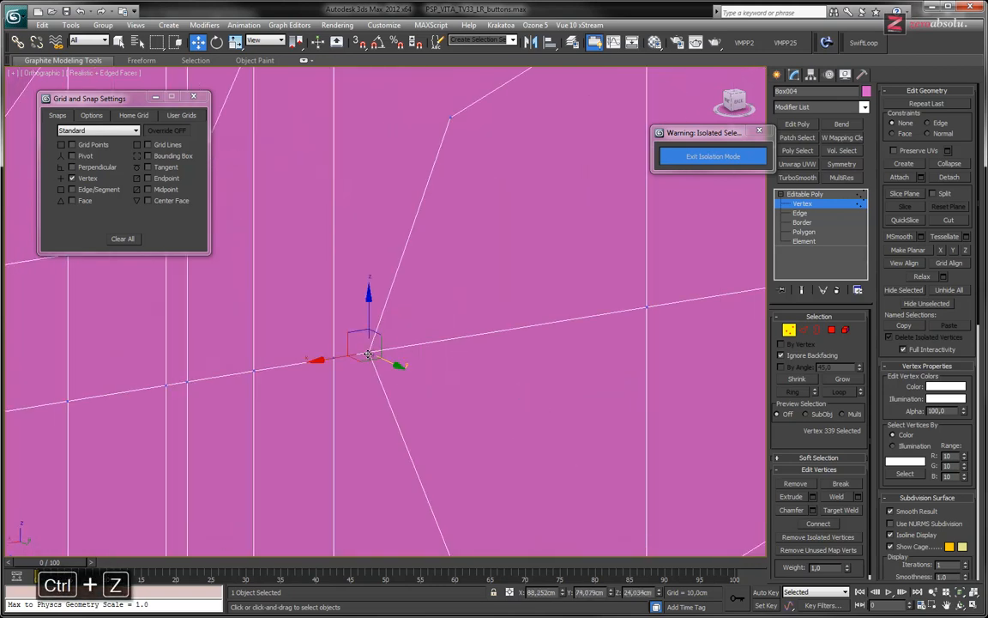
pyautogui.moveTo(388, 364); pyautogui.dragTo(413, 382)
pyautogui.hotkey('ctrl', 'z')
# - Check the outward side corner and top corner of the inner volume octagon with test moves, undoing each one
pyautogui.moveTo(728, 393); pyautogui.dragTo(333, 406, button='middle')
pyautogui.moveTo(729, 291)
pyautogui.mouseDown(button='middle')
pyautogui.moveTo(419, 376)
pyautogui.moveTo(498, 388)
pyautogui.mouseUp(button='middle')
pyautogui.click(447, 375)
pyautogui.moveTo(466, 385)
pyautogui.mouseDown()
pyautogui.moveTo(486, 397)
pyautogui.moveTo(477, 392)
pyautogui.mouseUp()
pyautogui.hotkey('ctrl', 'z')
pyautogui.moveTo(591, 161); pyautogui.dragTo(352, 445, button='middle')
pyautogui.hotkey('ctrl', 'z')
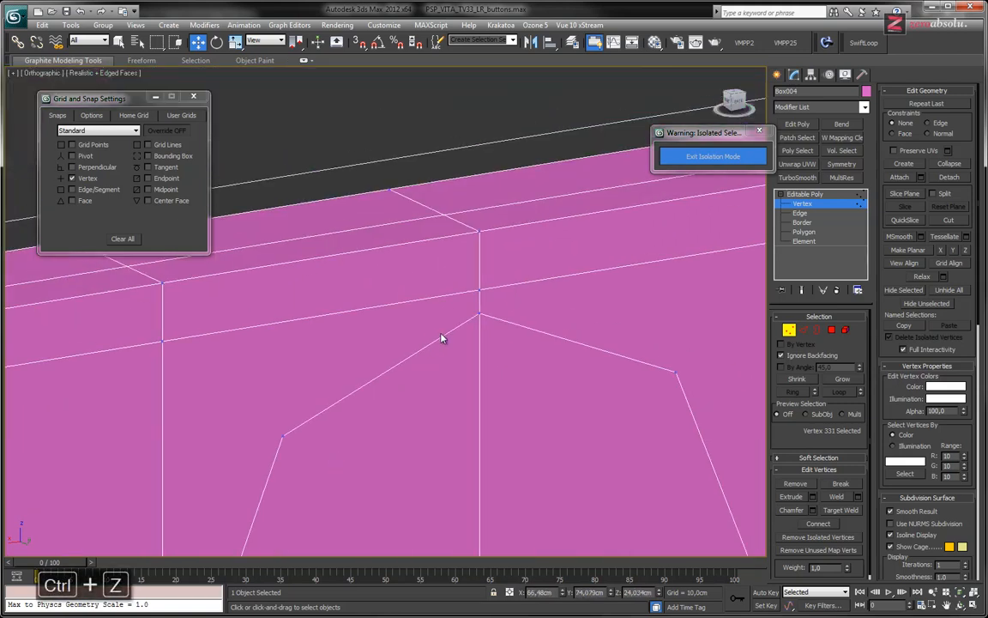
pyautogui.click(478, 315)
pyautogui.moveTo(510, 328); pyautogui.dragTo(528, 338)
pyautogui.hotkey('ctrl', 'z')
# - Check the remaining side corner and bottom corner of the inner volume octagon with test moves, undoing each one
pyautogui.moveTo(622, 460); pyautogui.dragTo(477, 291, button='middle')
pyautogui.click(617, 416)
pyautogui.click(615, 413)
pyautogui.moveTo(632, 421); pyautogui.dragTo(645, 436)
pyautogui.hotkey('ctrl', 'z')
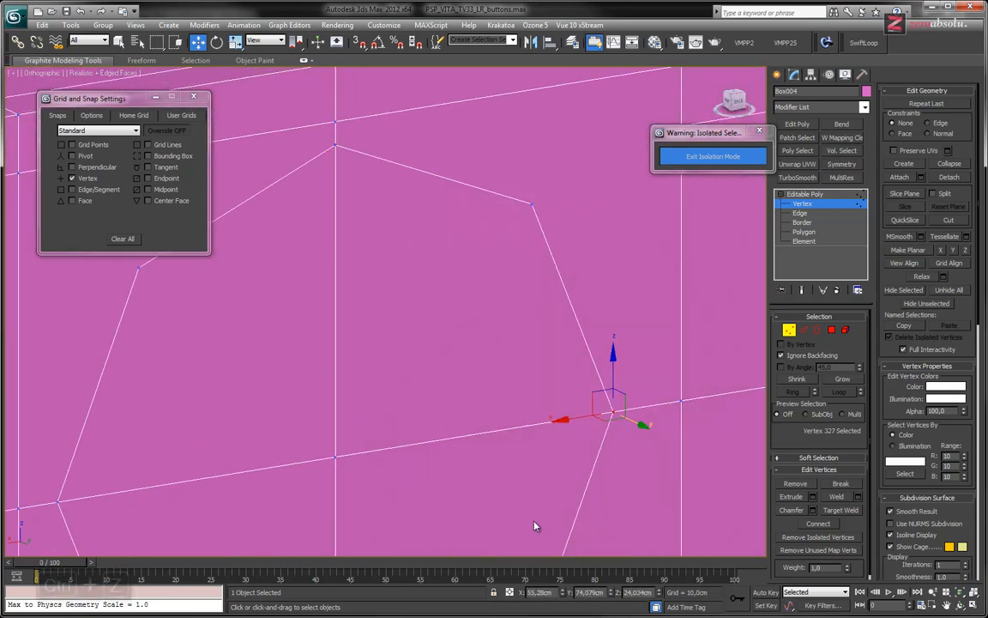
pyautogui.moveTo(534, 525); pyautogui.dragTo(600, 193, button='middle')
pyautogui.click(402, 431)
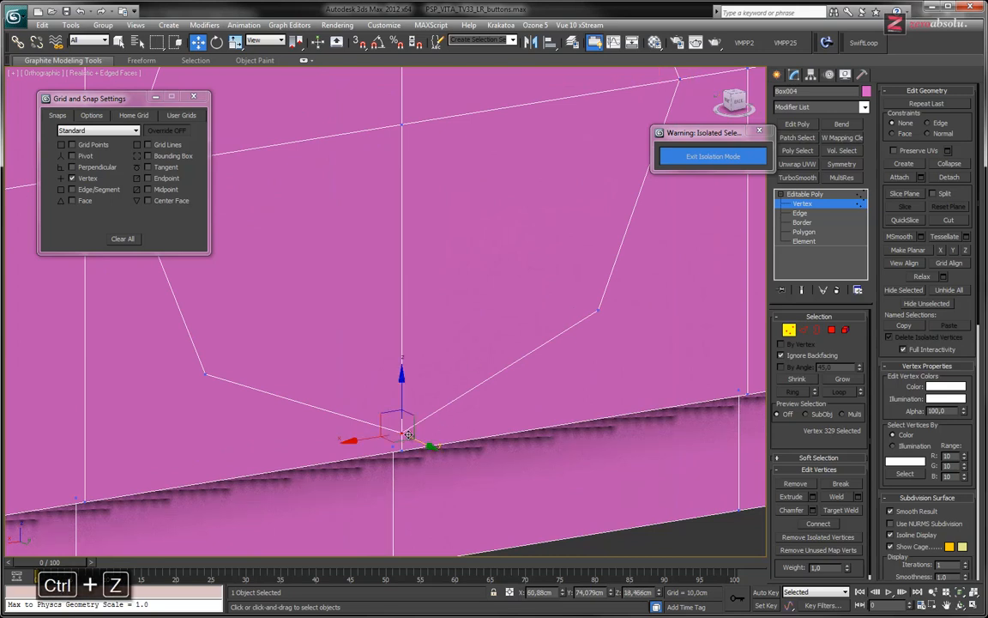
pyautogui.moveTo(422, 444)
pyautogui.mouseDown()
pyautogui.moveTo(454, 460)
pyautogui.moveTo(409, 437)
pyautogui.mouseUp()
pyautogui.hotkey('ctrl', 'z')
# - Target Weld the duplicate vertices at the inward side corner of the single button octagon at the back face's other end
pyautogui.moveTo(664, 252)
pyautogui.mouseDown(button='middle')
pyautogui.moveTo(421, 474)
pyautogui.moveTo(274, 447)
pyautogui.moveTo(494, 417)
pyautogui.moveTo(518, 435)
pyautogui.mouseUp(button='middle')
pyautogui.scroll(-5, 422, 479)
pyautogui.scroll(6, 551, 397)
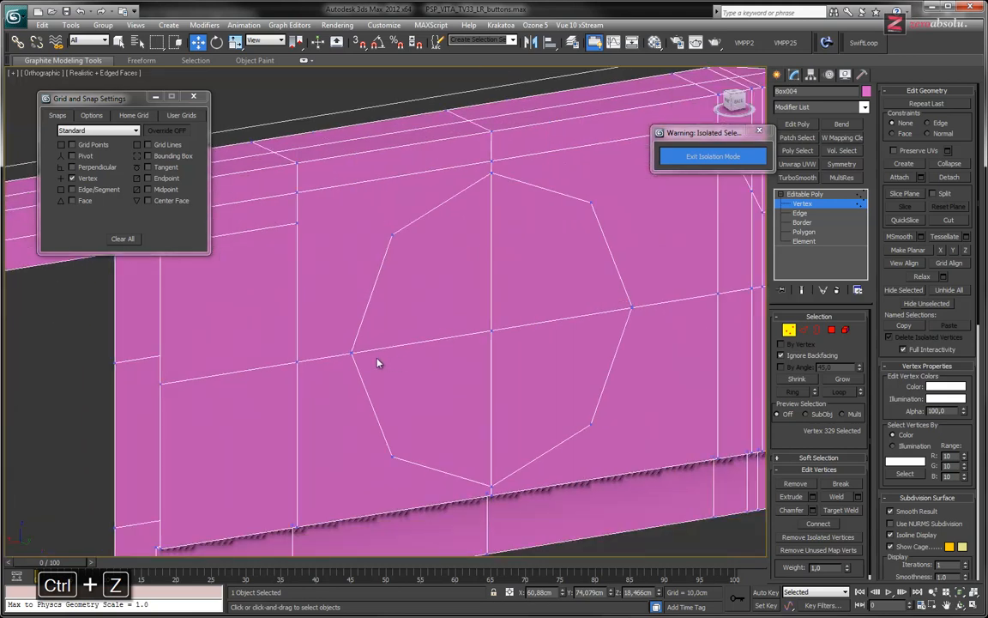
pyautogui.scroll(6, 353, 364)
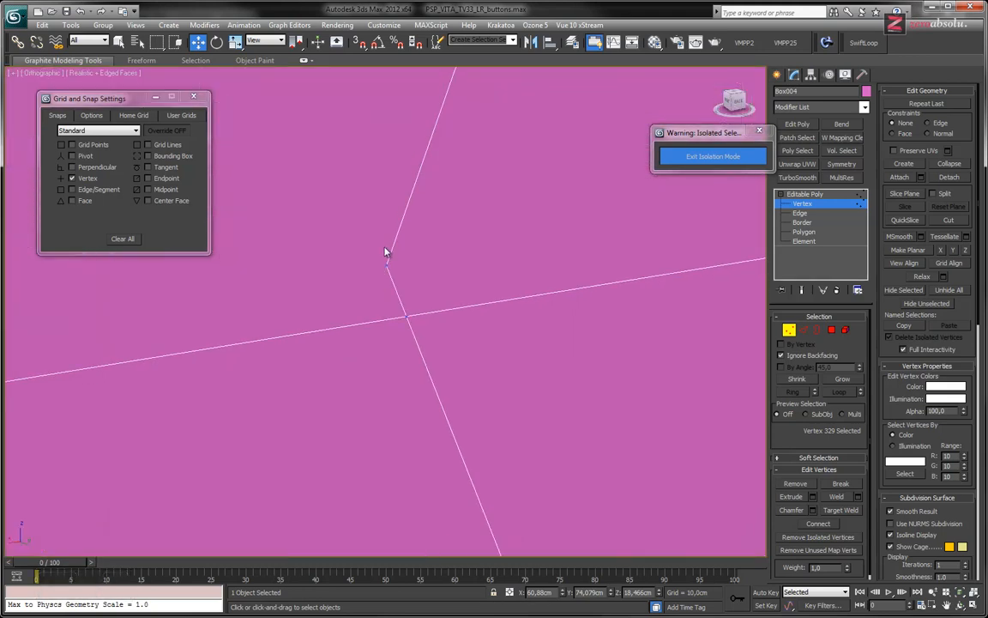
pyautogui.scroll(-6, 413, 367)
pyautogui.scroll(2, 412, 368)
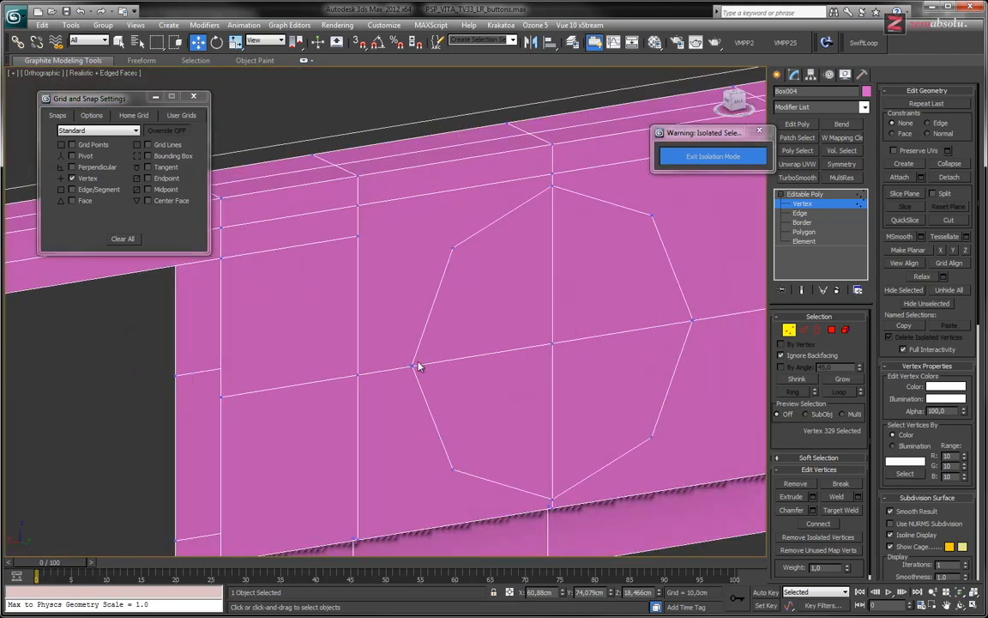
pyautogui.moveTo(453, 385); pyautogui.dragTo(494, 383, button='middle')
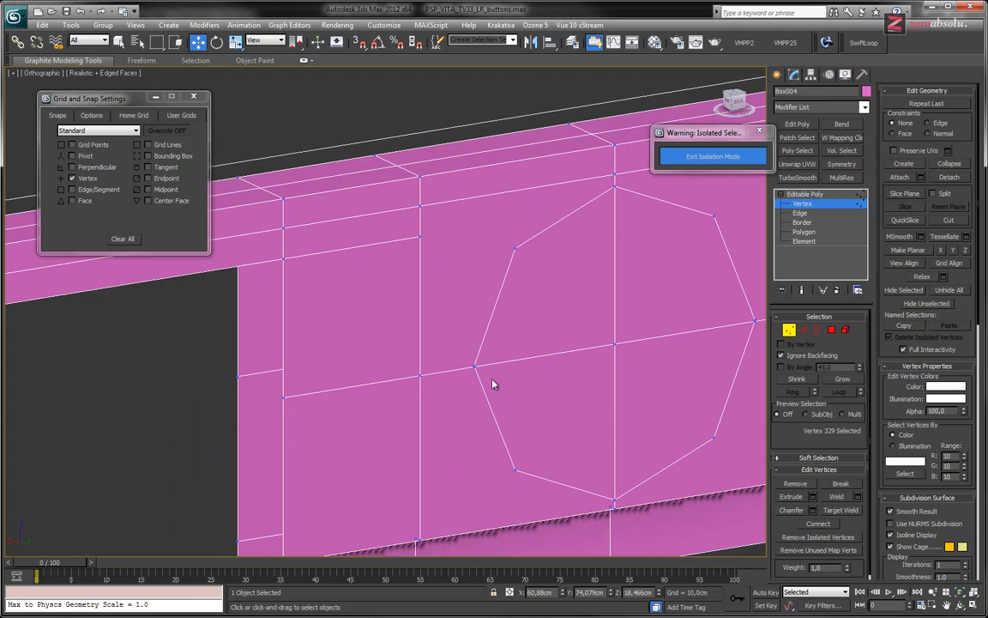
pyautogui.moveTo(540, 310); pyautogui.dragTo(536, 264, button='middle')
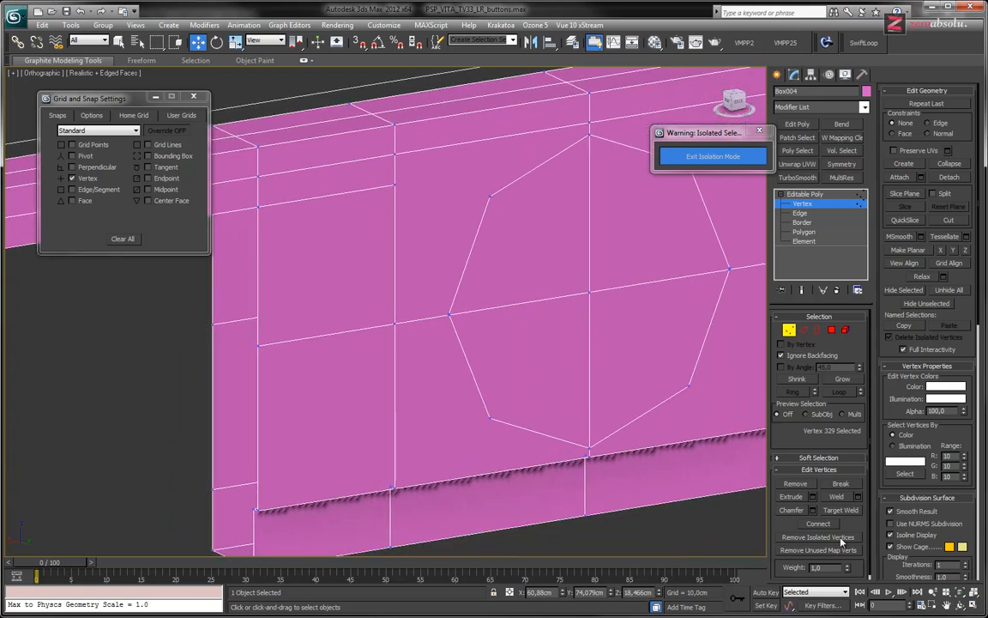
pyautogui.click(840, 511)
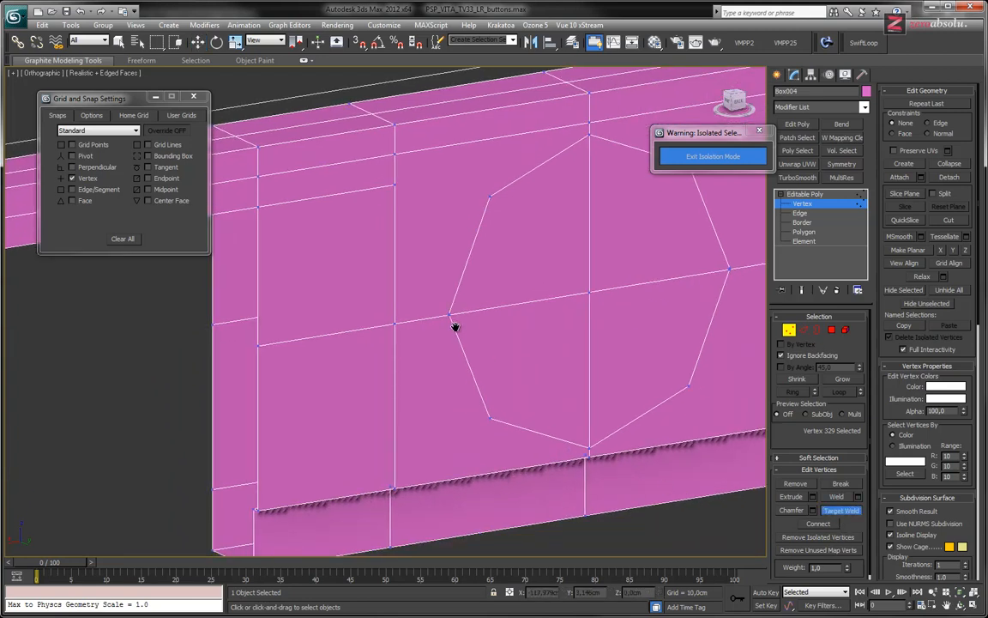
pyautogui.scroll(8, 454, 327)
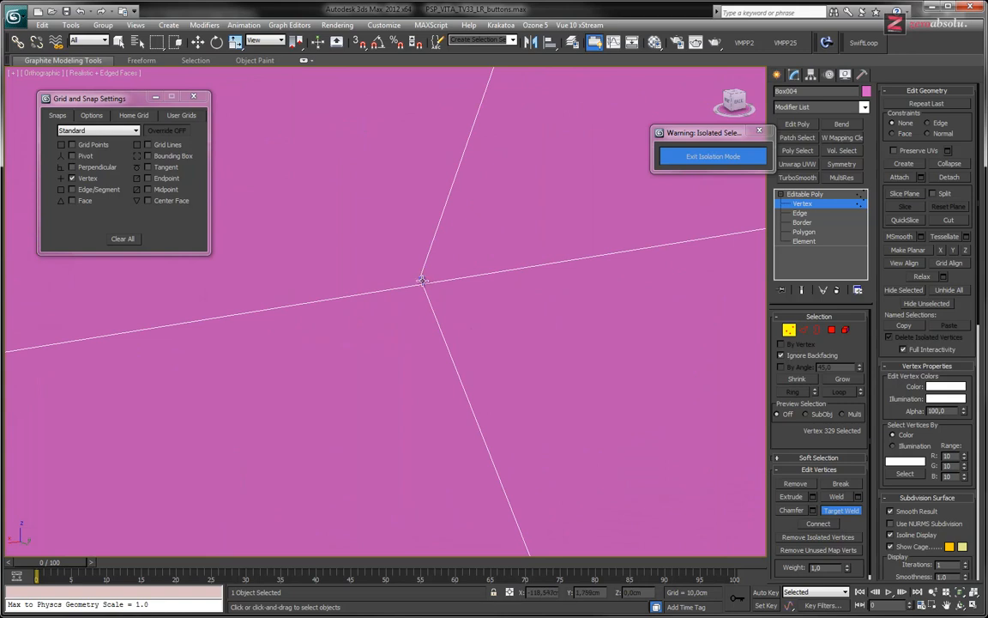
pyautogui.click(422, 283)
pyautogui.scroll(-6, 399, 224)
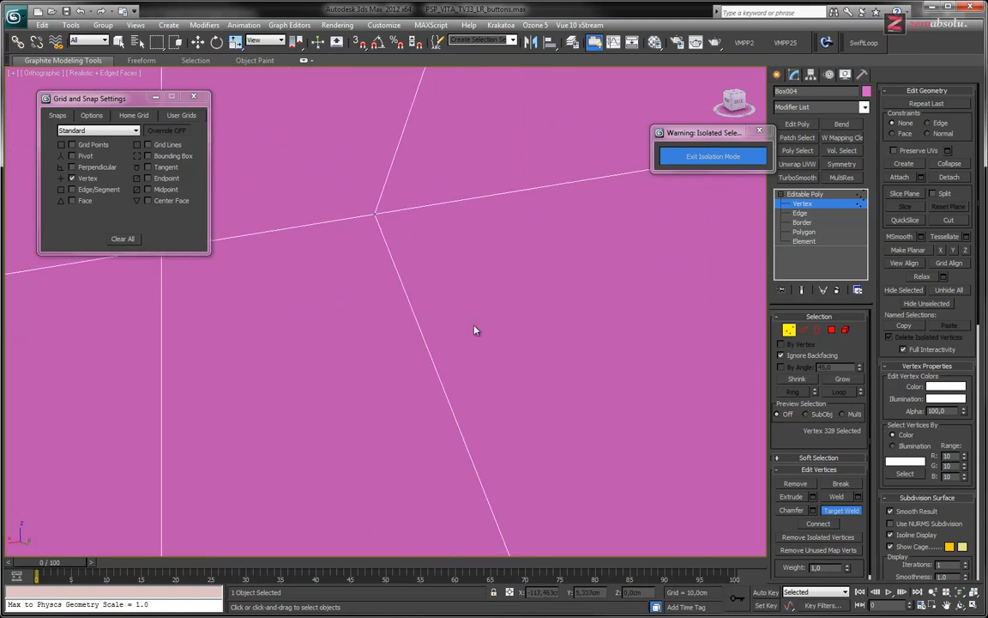
# - Leave Target Weld and test-move the single button octagon's bottom corner on the back face, undoing the move
pyautogui.moveTo(689, 524); pyautogui.dragTo(472, 407, button='middle')
pyautogui.scroll(6, 474, 408)
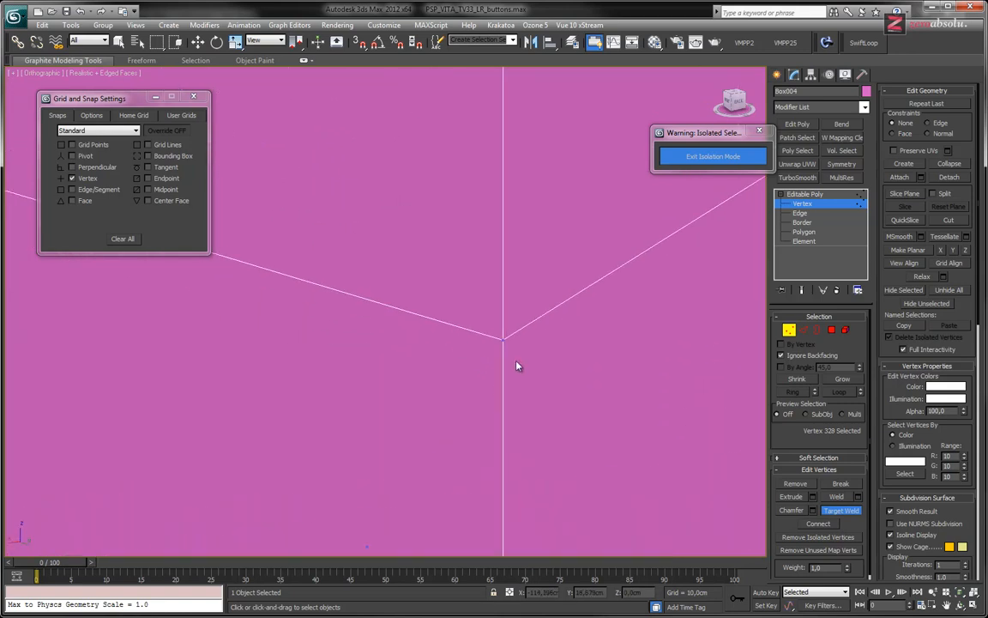
pyautogui.scroll(3, 506, 360)
pyautogui.scroll(-5, 514, 393)
pyautogui.press('w')
pyautogui.click(514, 381)
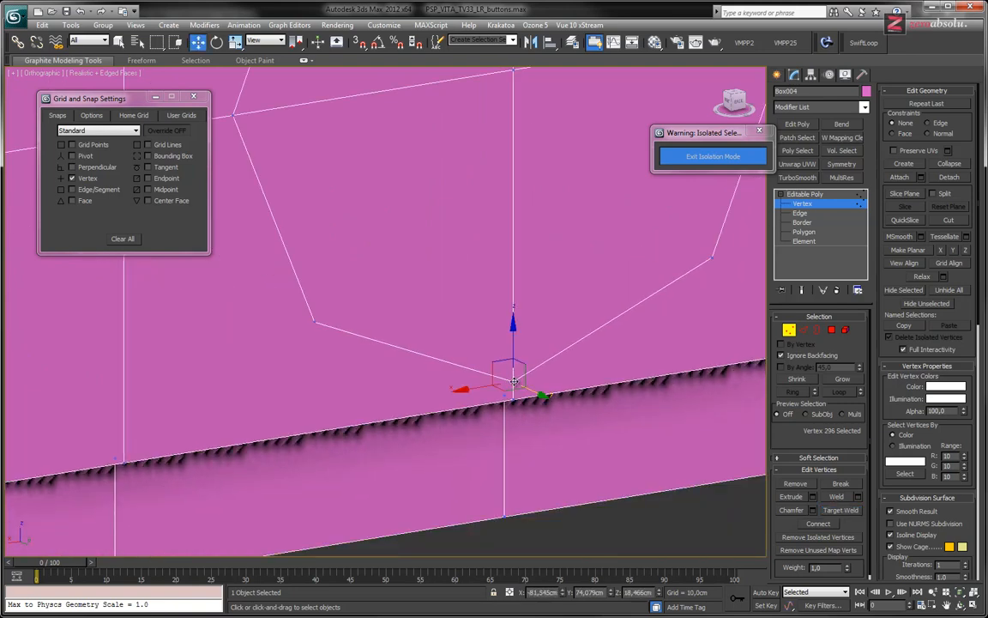
pyautogui.moveTo(534, 395); pyautogui.dragTo(534, 380)
pyautogui.hotkey('ctrl', 'z')
# - Target Weld the duplicate vertices at the outward side corner of the single button octagon on the back face
pyautogui.scroll(6, 526, 401)
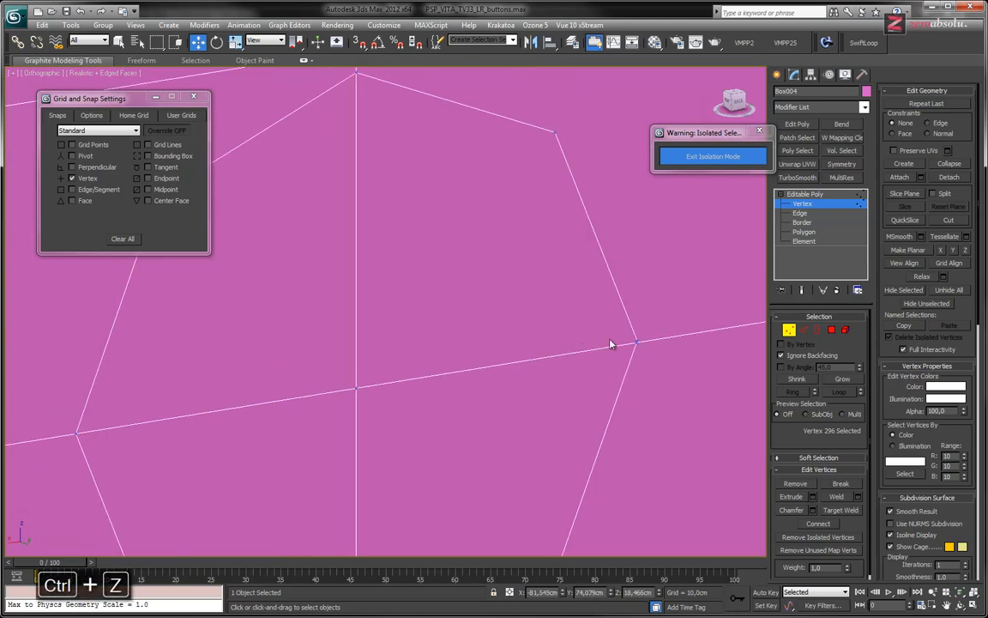
pyautogui.scroll(3, 634, 341)
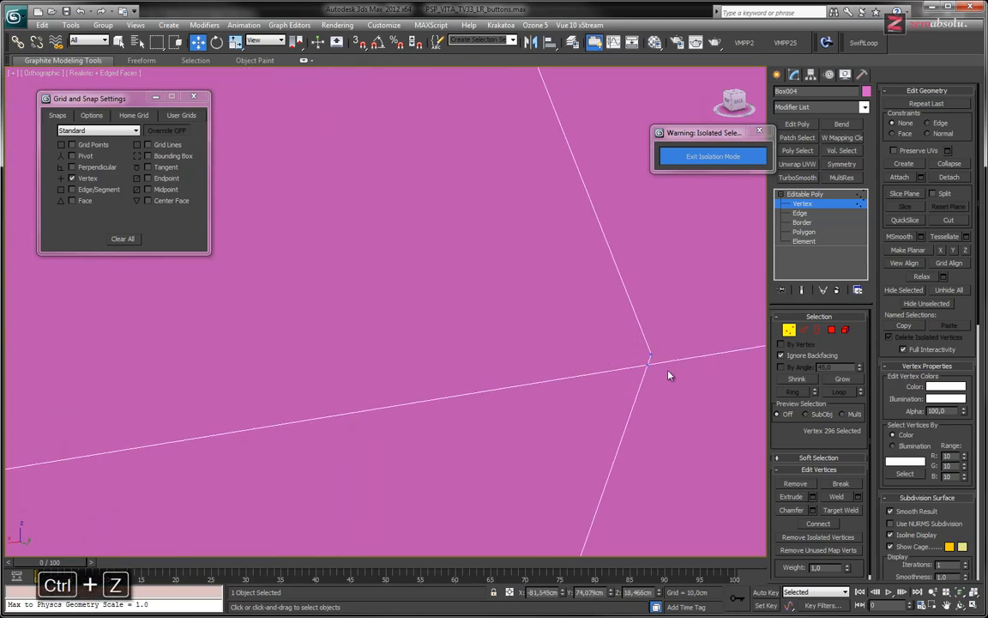
pyautogui.click(841, 510)
pyautogui.click(584, 368)
pyautogui.scroll(-5, 522, 434)
# - Inspect the single button octagon's top corner on the back face and test-move its vertex outside Target Weld, undoing the move
pyautogui.moveTo(522, 433); pyautogui.dragTo(648, 485, button='middle')
pyautogui.moveTo(369, 211); pyautogui.dragTo(402, 293, button='middle')
pyautogui.scroll(6, 401, 293)
pyautogui.scroll(3, 444, 254)
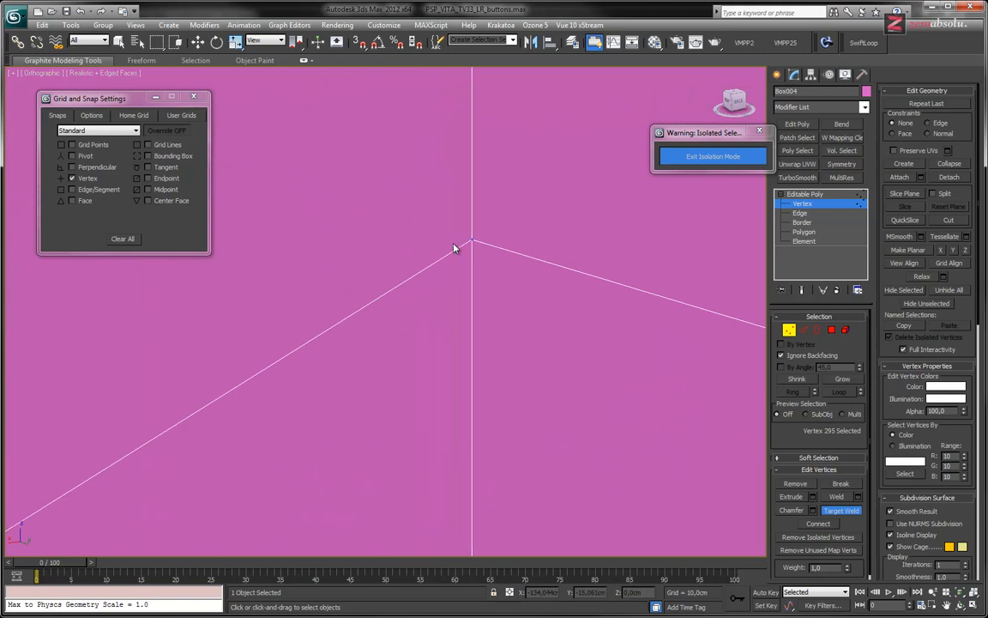
pyautogui.scroll(-6, 483, 305)
pyautogui.press('w')
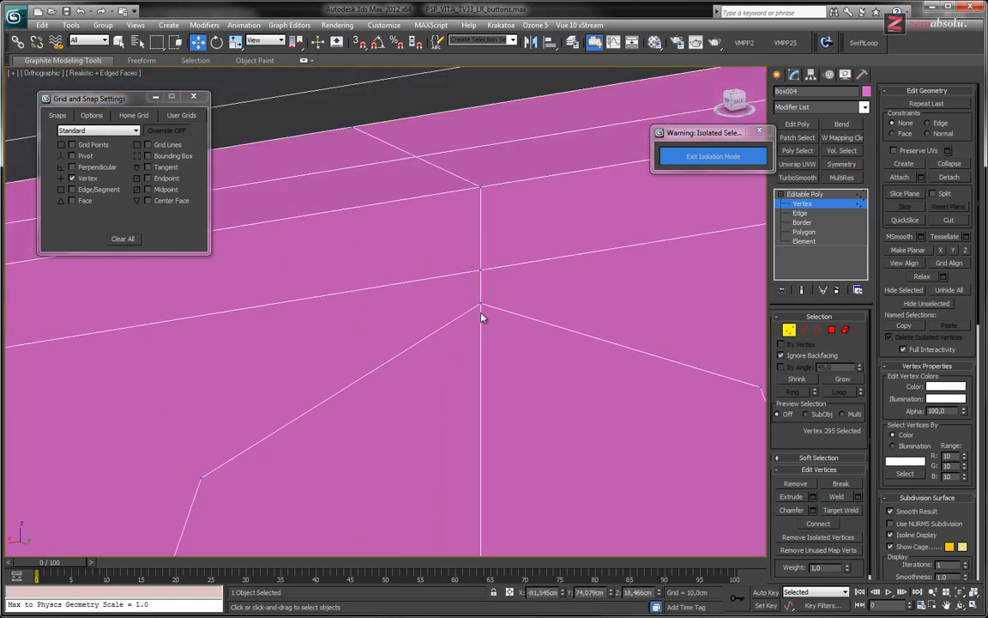
pyautogui.click(481, 304)
pyautogui.moveTo(506, 314); pyautogui.dragTo(511, 315)
pyautogui.hotkey('ctrl', 'z')
# - Turn to the panel's front face and test-move the top corner of its single button octagon, undoing the move
pyautogui.scroll(-10, 497, 315)
pyautogui.moveTo(530, 396); pyautogui.dragTo(318, 335, button='middle')
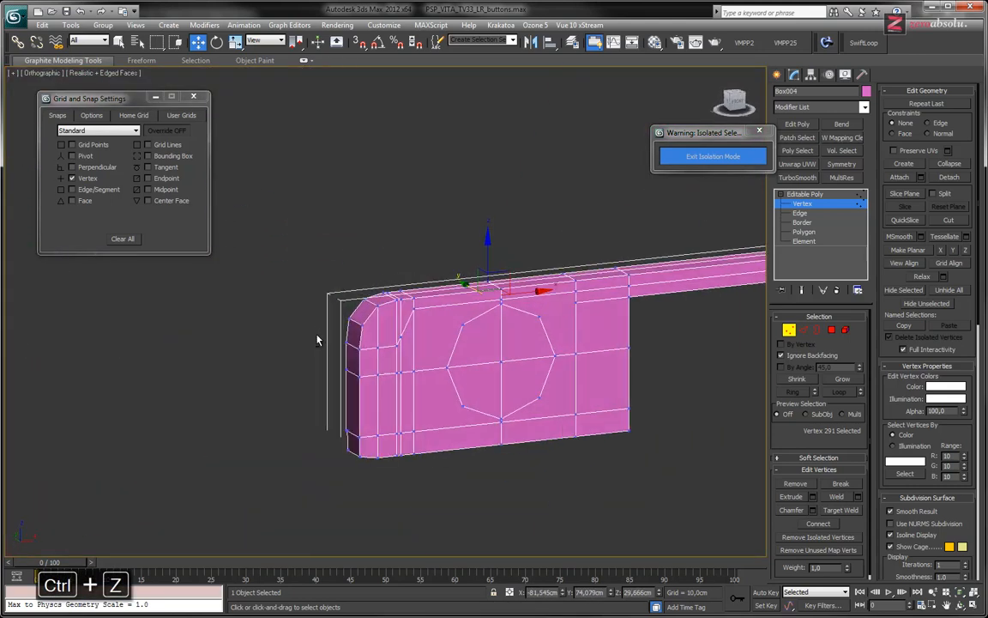
pyautogui.scroll(10, 521, 321)
pyautogui.click(424, 264)
pyautogui.moveTo(398, 247); pyautogui.dragTo(398, 243)
pyautogui.hotkey('ctrl', 'z')
pyautogui.moveTo(497, 405); pyautogui.dragTo(441, 177, button='middle')
pyautogui.scroll(-3, 511, 335)
pyautogui.moveTo(594, 401); pyautogui.dragTo(747, 359, button='middle')
pyautogui.scroll(5, 402, 389)
pyautogui.moveTo(401, 389); pyautogui.dragTo(396, 361, button='middle')
pyautogui.scroll(-5, 395, 364)
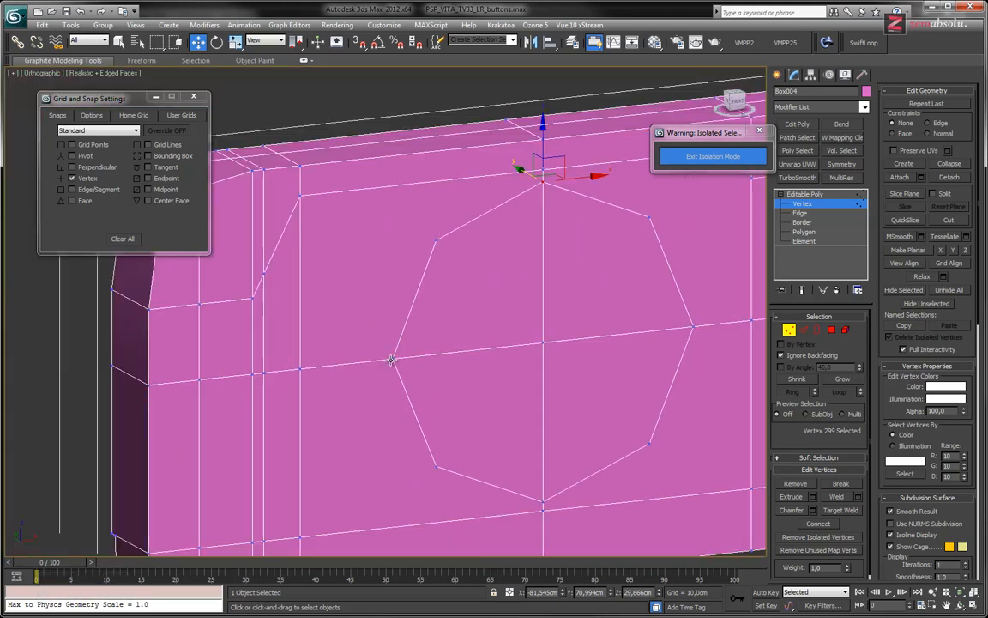
# - Test-move both side corners and the bottom corner of the single button octagon on the front face, undoing each move
pyautogui.click(392, 361)
pyautogui.moveTo(369, 346); pyautogui.dragTo(369, 345)
pyautogui.hotkey('ctrl', 'z')
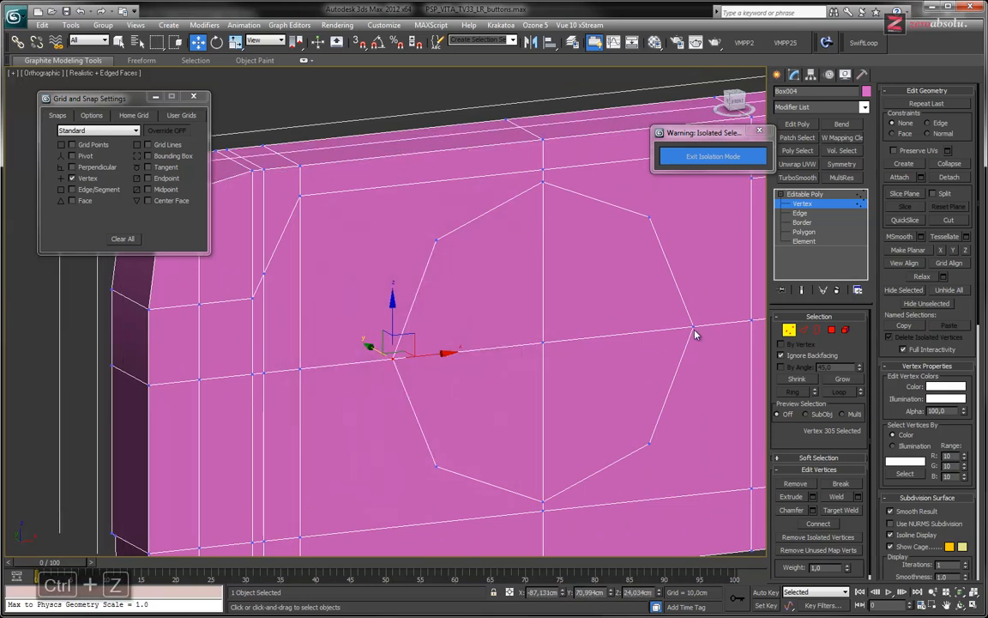
pyautogui.click(693, 329)
pyautogui.moveTo(674, 314); pyautogui.dragTo(681, 318)
pyautogui.hotkey('ctrl', 'z')
pyautogui.click(543, 503)
pyautogui.moveTo(528, 496)
pyautogui.mouseDown()
pyautogui.moveTo(515, 486)
pyautogui.moveTo(515, 506)
pyautogui.moveTo(508, 495)
pyautogui.mouseUp()
pyautogui.hotkey('ctrl', 'z')
pyautogui.hotkey('ctrl', 'z')
# - Select each top, side and bottom corner of the inner volume octagon on the front face to check for duplicate vertices
pyautogui.scroll(-8, 579, 370)
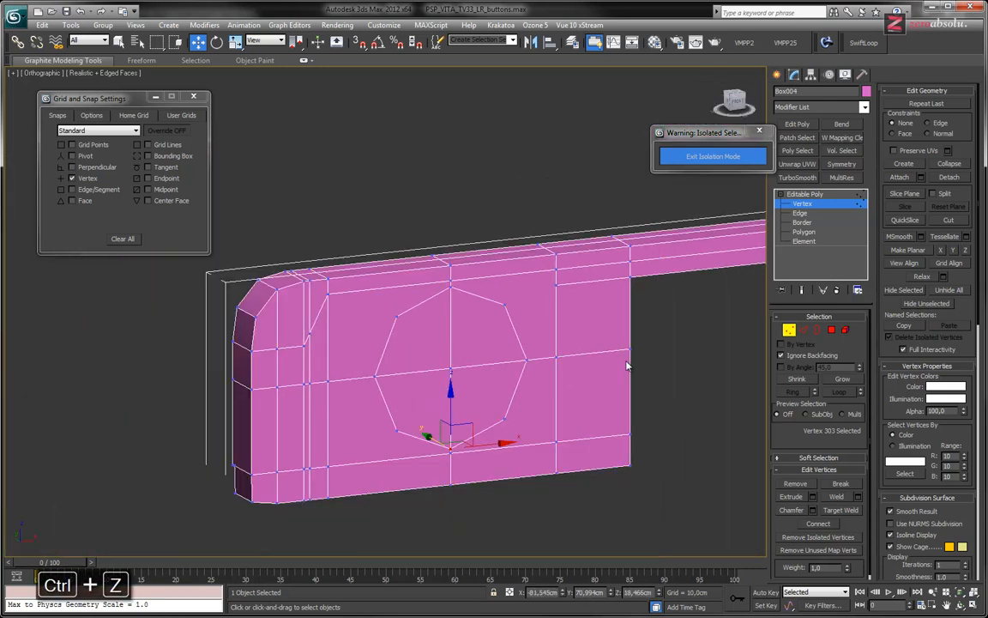
pyautogui.moveTo(717, 387); pyautogui.dragTo(386, 412, button='middle')
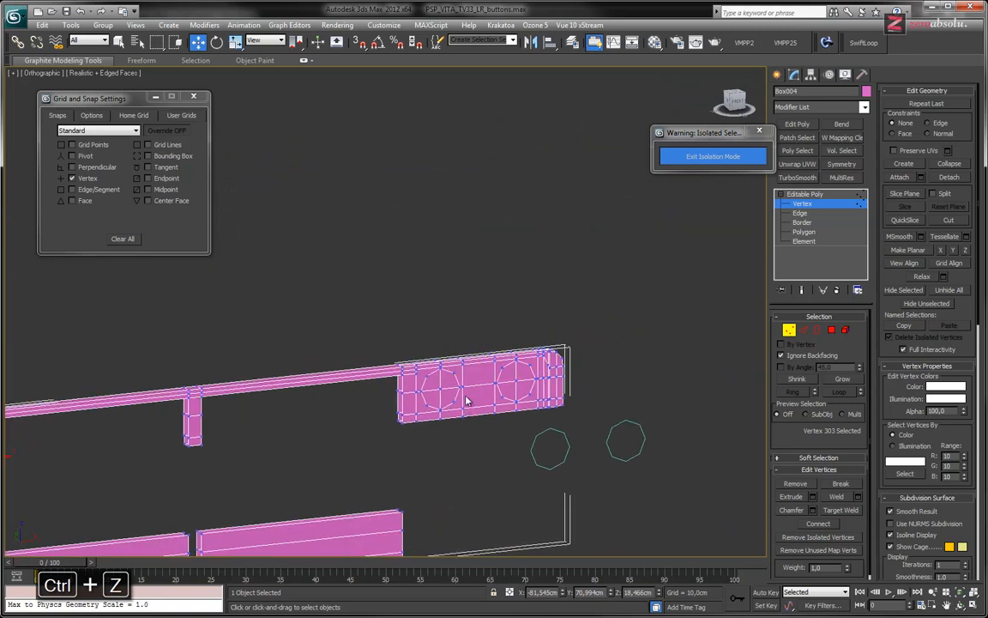
pyautogui.scroll(9, 463, 396)
pyautogui.moveTo(346, 455); pyautogui.dragTo(624, 370, button='middle')
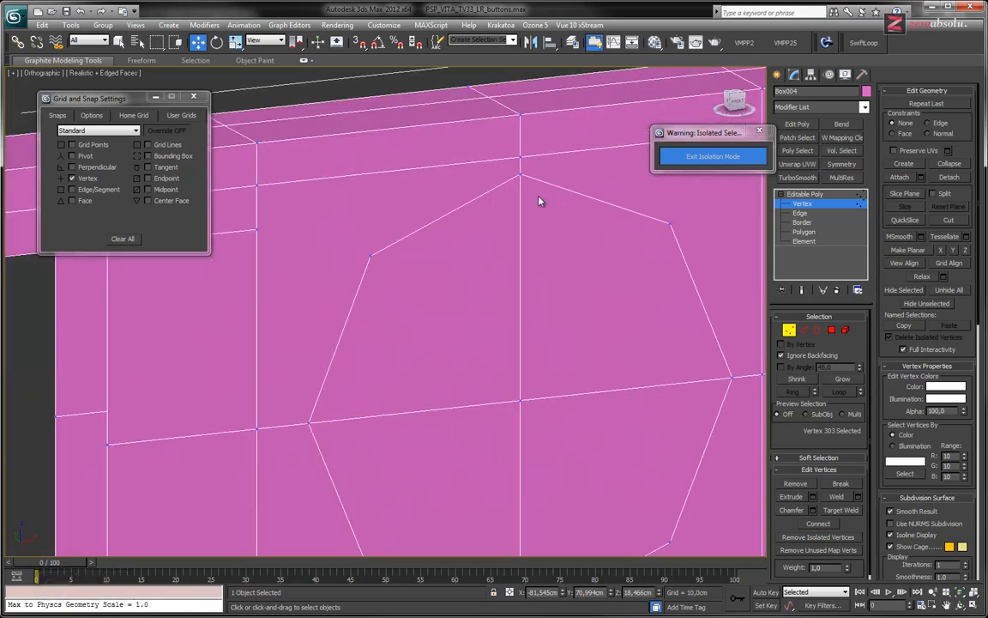
pyautogui.click(515, 177)
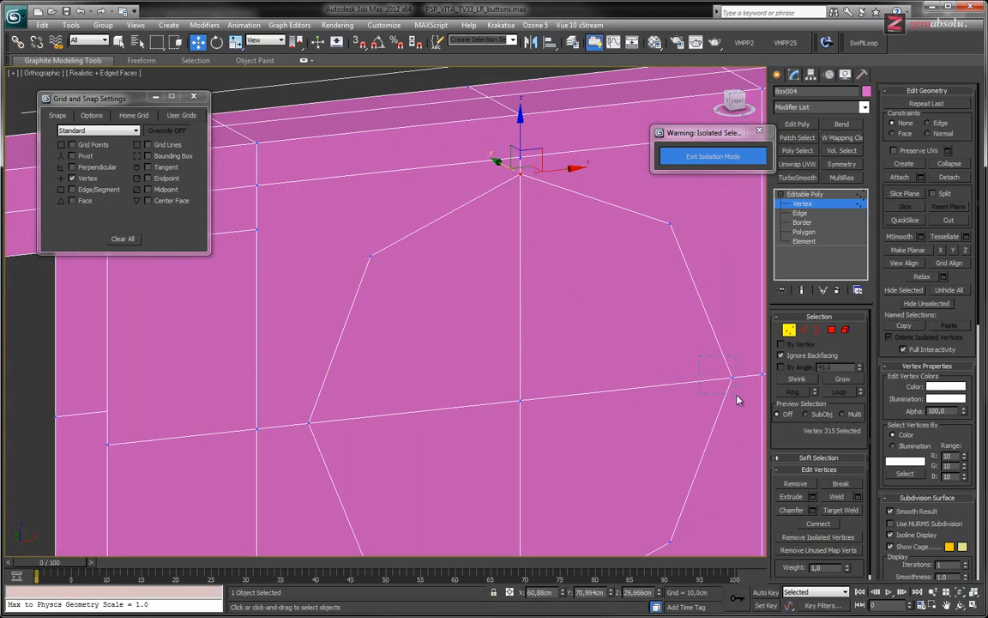
pyautogui.moveTo(736, 398); pyautogui.dragTo(743, 399)
pyautogui.moveTo(544, 502); pyautogui.dragTo(539, 374)
pyautogui.moveTo(561, 517); pyautogui.dragTo(552, 382, button='middle')
pyautogui.moveTo(500, 478); pyautogui.dragTo(522, 499)
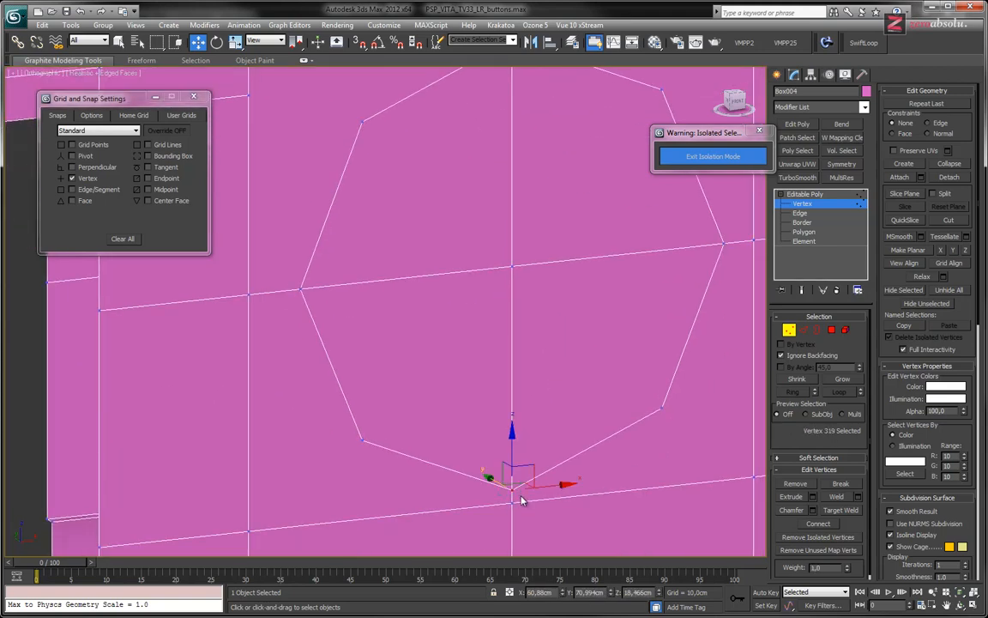
pyautogui.moveTo(298, 267); pyautogui.dragTo(342, 341)
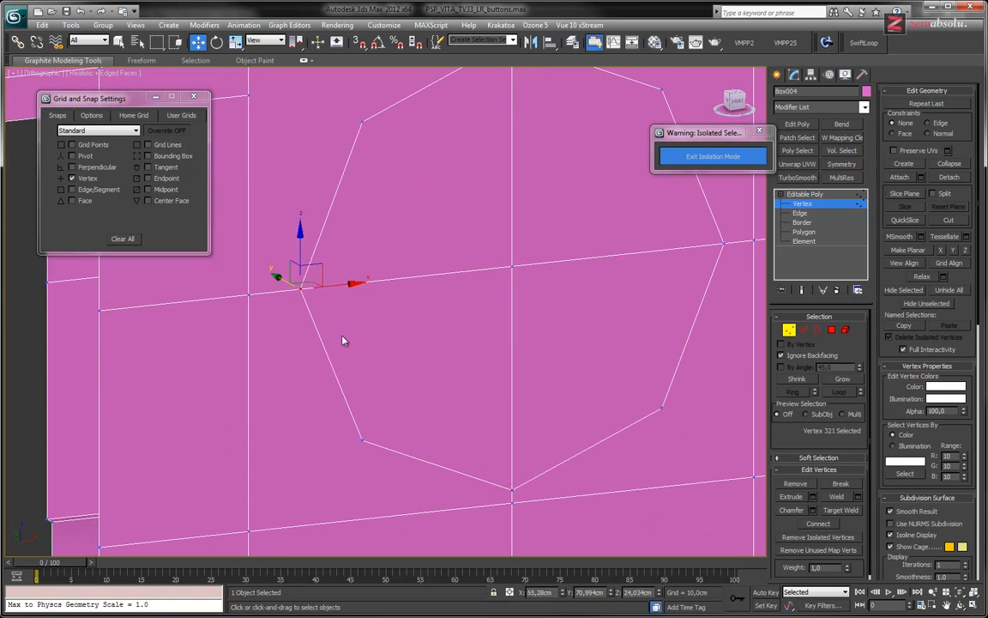
# - Select each top, side and bottom corner of the outer volume octagon on the front face to check for duplicate vertices
pyautogui.scroll(-8, 452, 327)
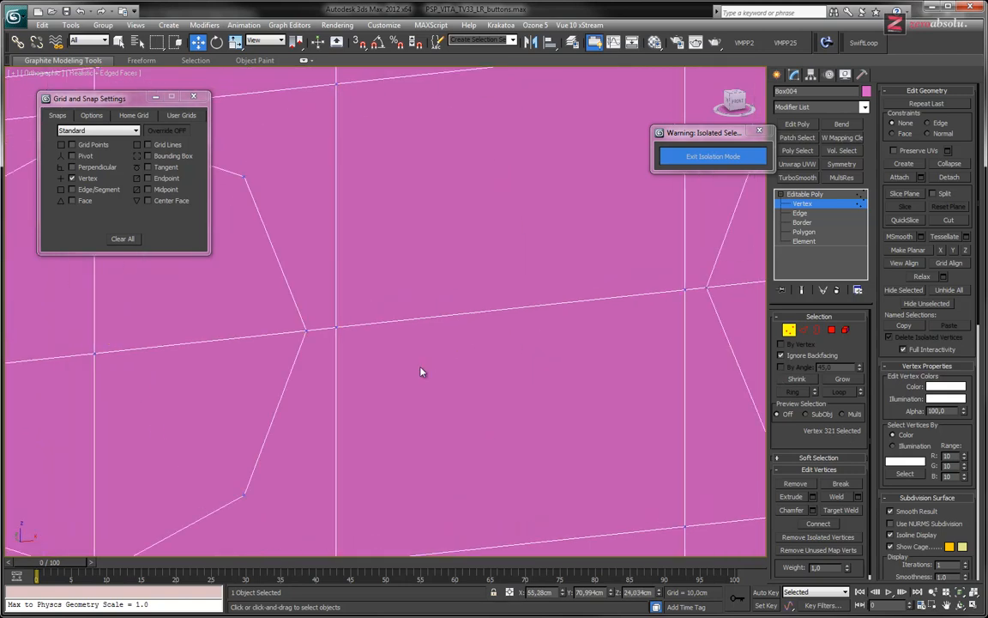
pyautogui.scroll(3, 468, 311)
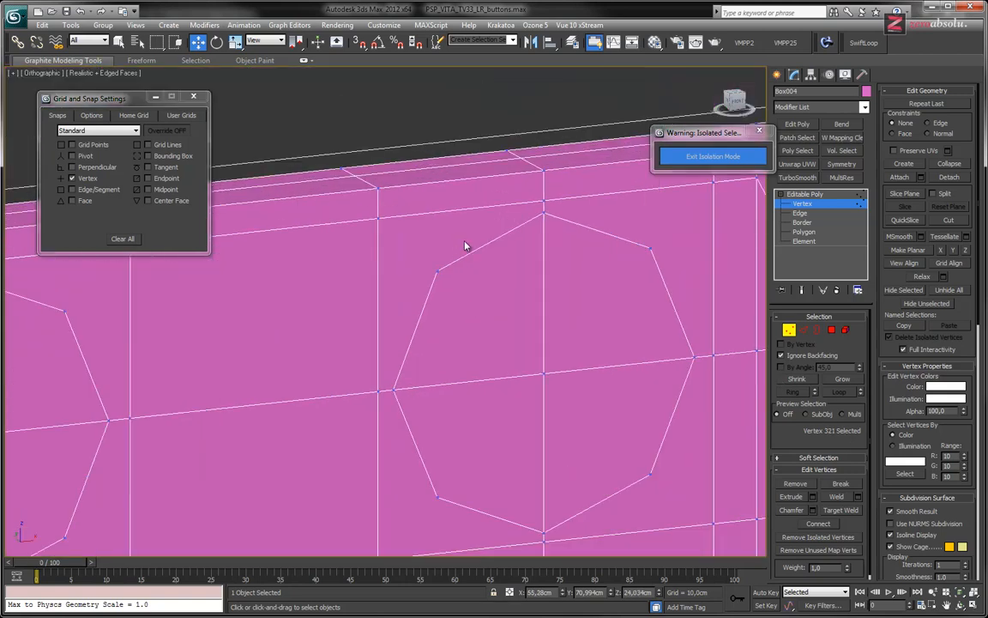
pyautogui.moveTo(576, 228); pyautogui.dragTo(570, 239)
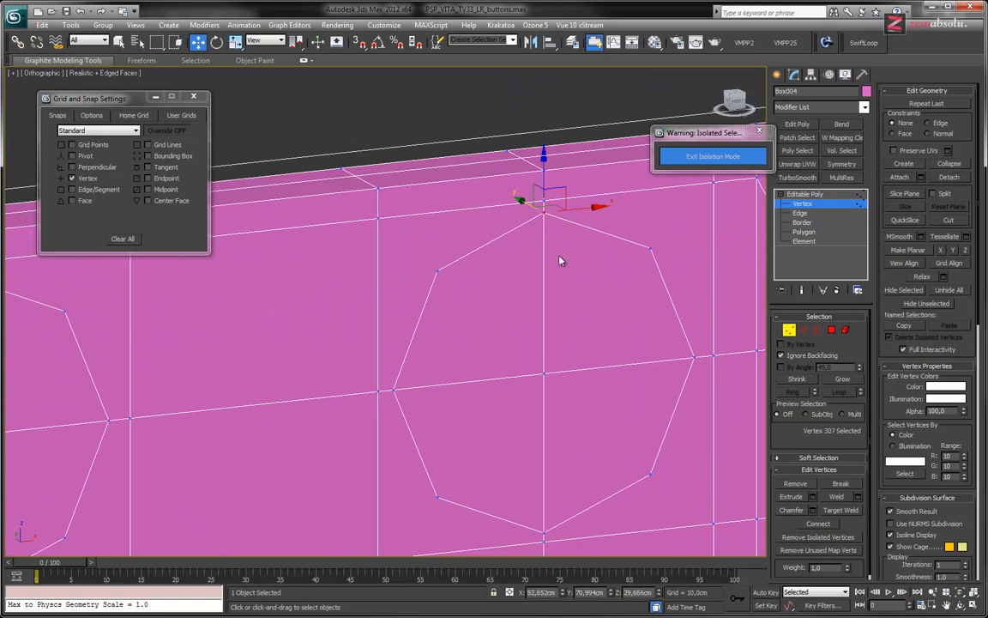
pyautogui.moveTo(669, 348); pyautogui.dragTo(701, 382)
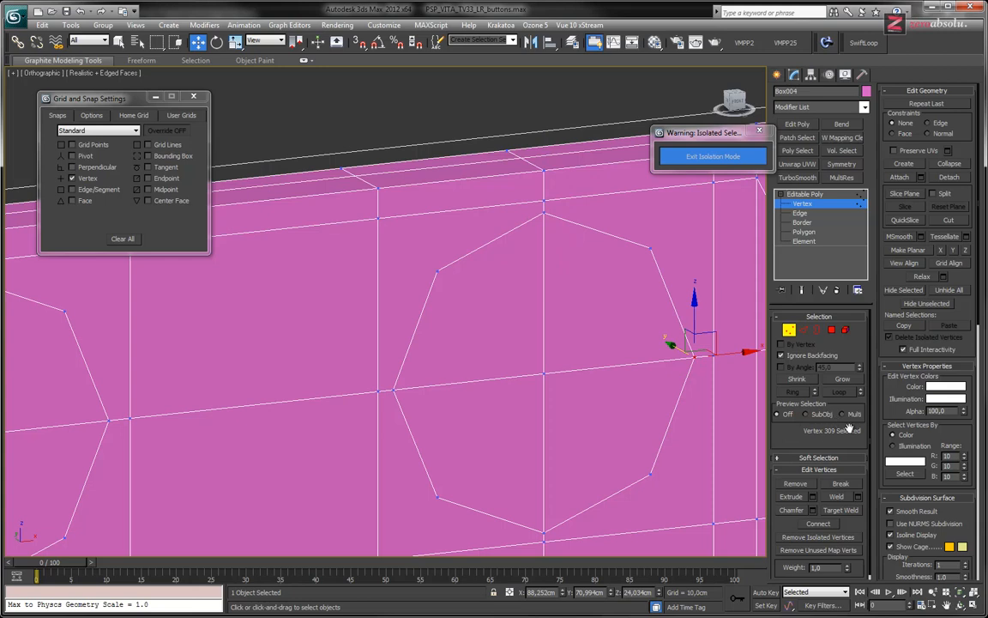
pyautogui.moveTo(498, 486); pyautogui.dragTo(553, 543)
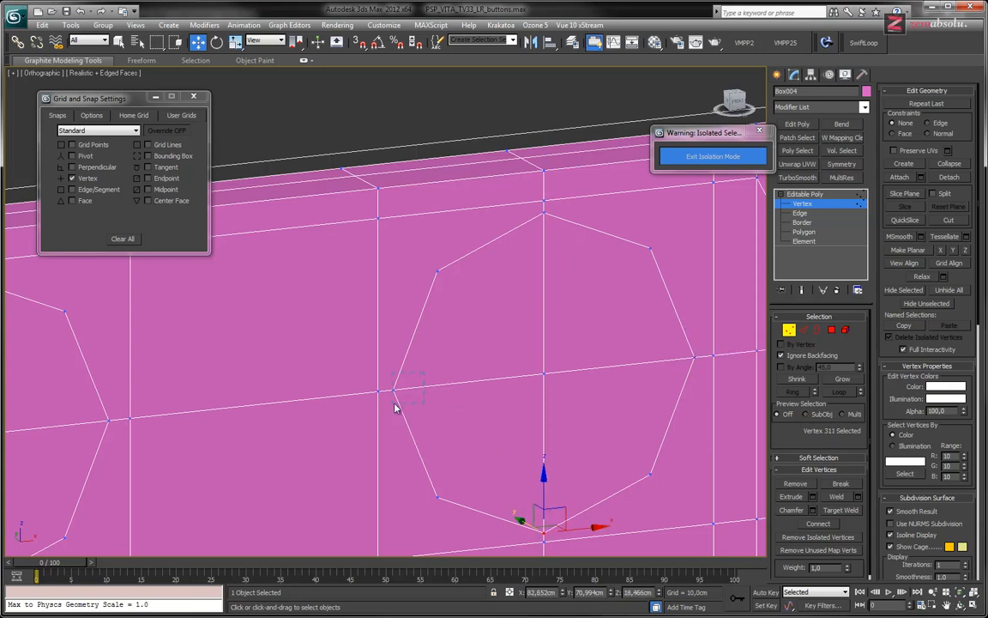
pyautogui.moveTo(394, 402); pyautogui.dragTo(390, 408)
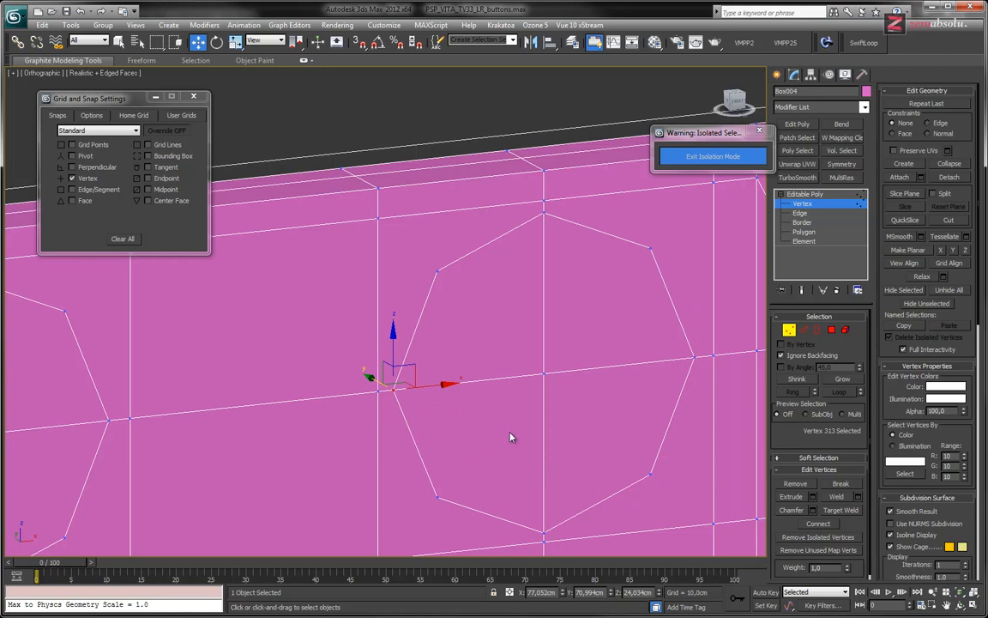
# - Return to the single button octagon at the opposite end of the front face and examine its corners up close
pyautogui.moveTo(428, 409); pyautogui.dragTo(569, 408, button='middle')
pyautogui.scroll(-4, 568, 408)
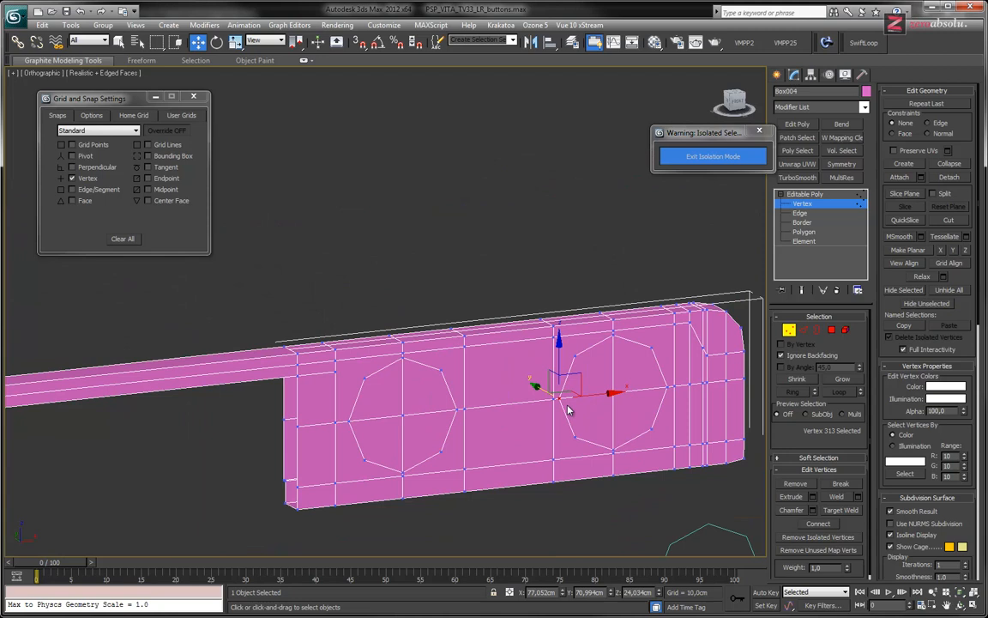
pyautogui.scroll(-4, 512, 403)
pyautogui.moveTo(369, 409); pyautogui.dragTo(667, 358, button='middle')
pyautogui.scroll(-2, 386, 371)
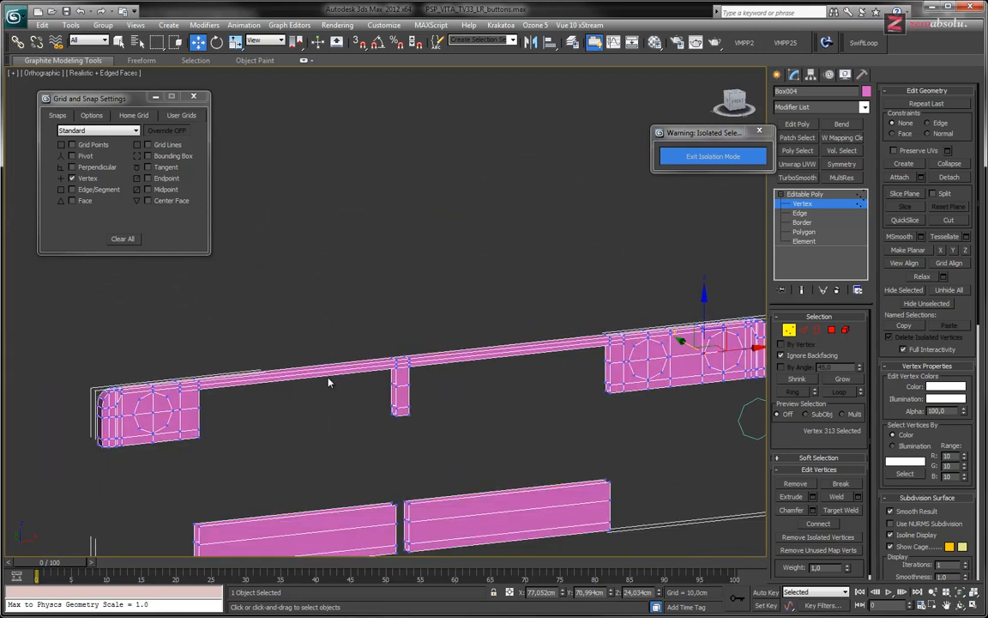
pyautogui.moveTo(328, 378); pyautogui.dragTo(559, 346, button='middle')
pyautogui.scroll(7, 385, 376)
pyautogui.scroll(2, 383, 375)
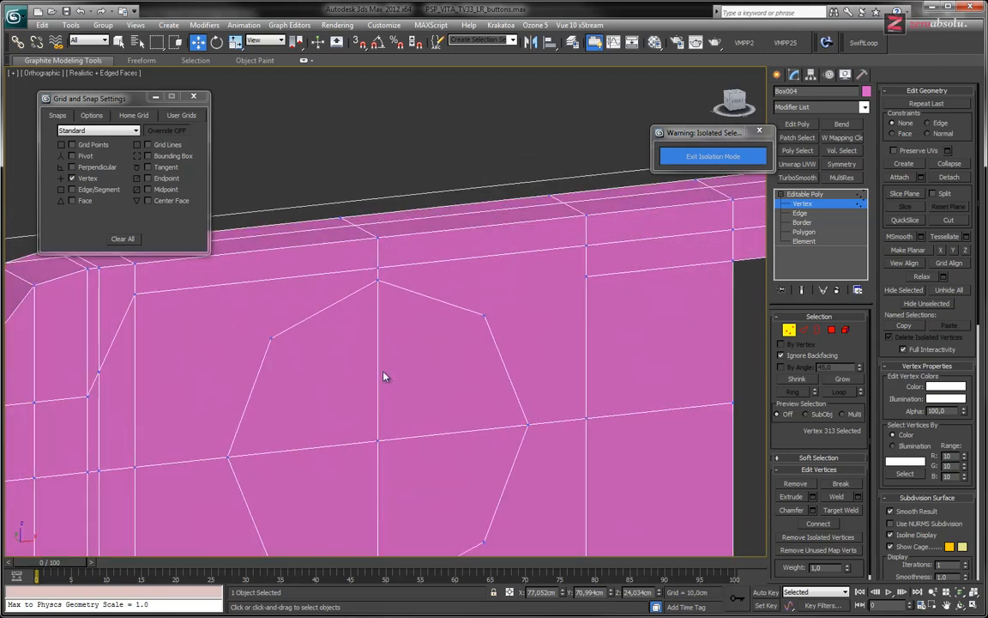
# - On the front of the single-octagon block, cut edges from the octagon's upper-right and lower-right vertices to the nearest grid corner vertices
pyautogui.moveTo(466, 344); pyautogui.dragTo(486, 330, button='middle')
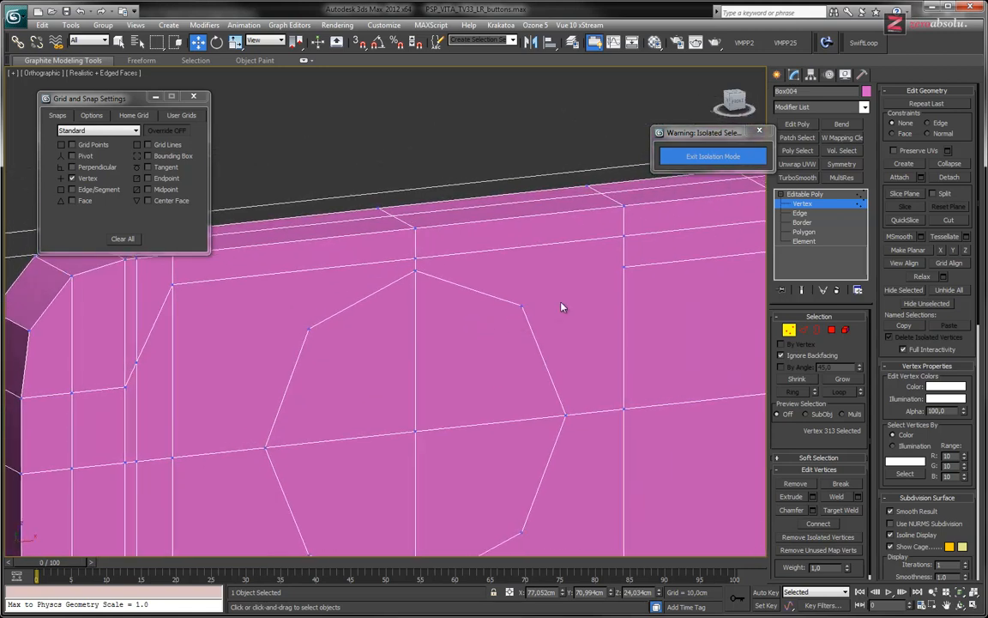
pyautogui.moveTo(638, 311); pyautogui.dragTo(451, 331, button='middle')
pyautogui.scroll(-2, 410, 331)
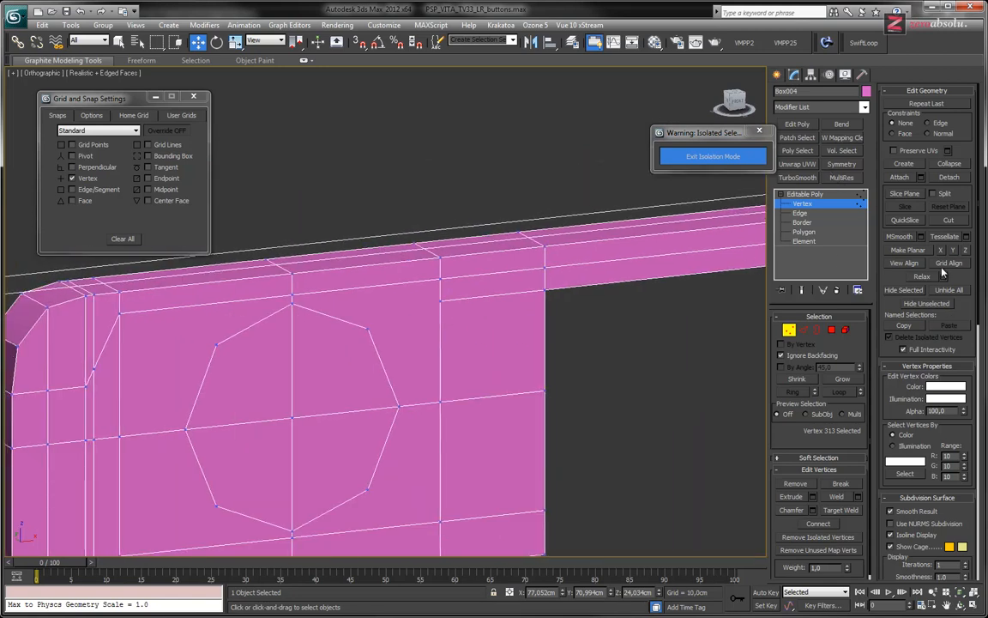
pyautogui.click(950, 221)
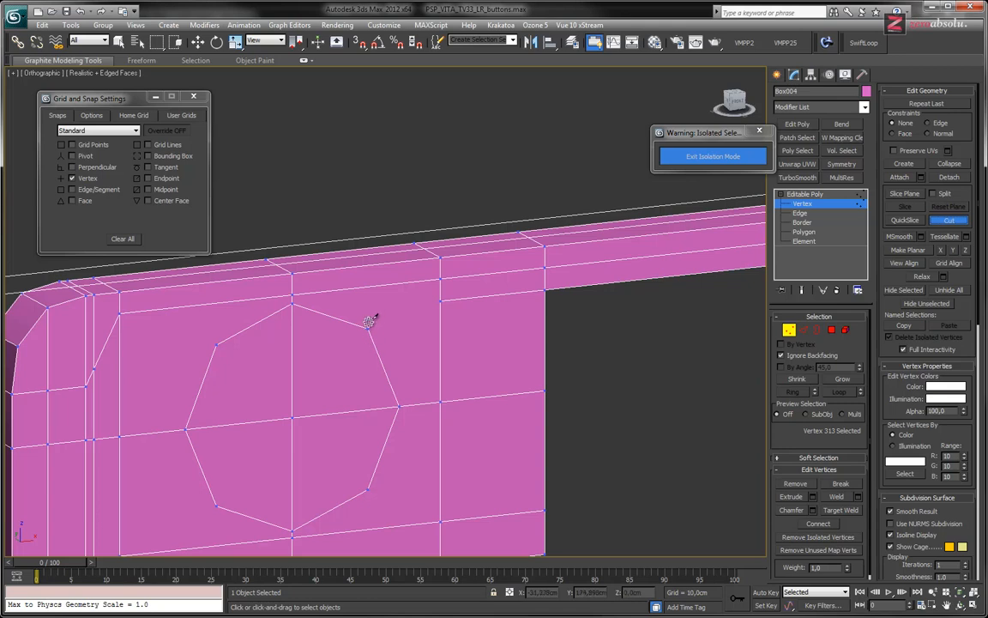
pyautogui.scroll(4, 369, 321)
pyautogui.click(404, 297)
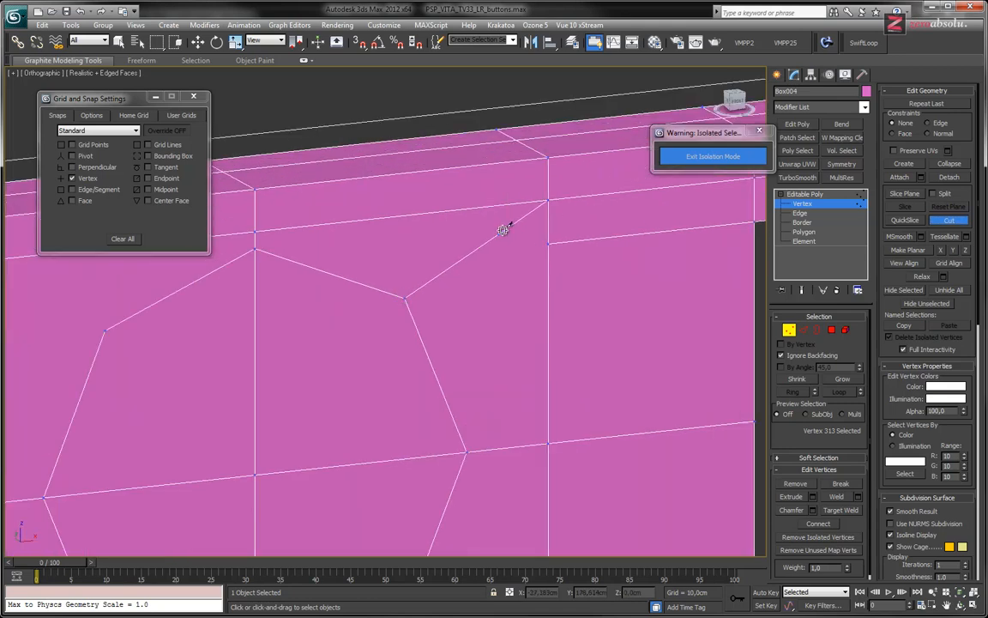
pyautogui.click(548, 200)
pyautogui.moveTo(419, 364); pyautogui.dragTo(419, 140, button='middle')
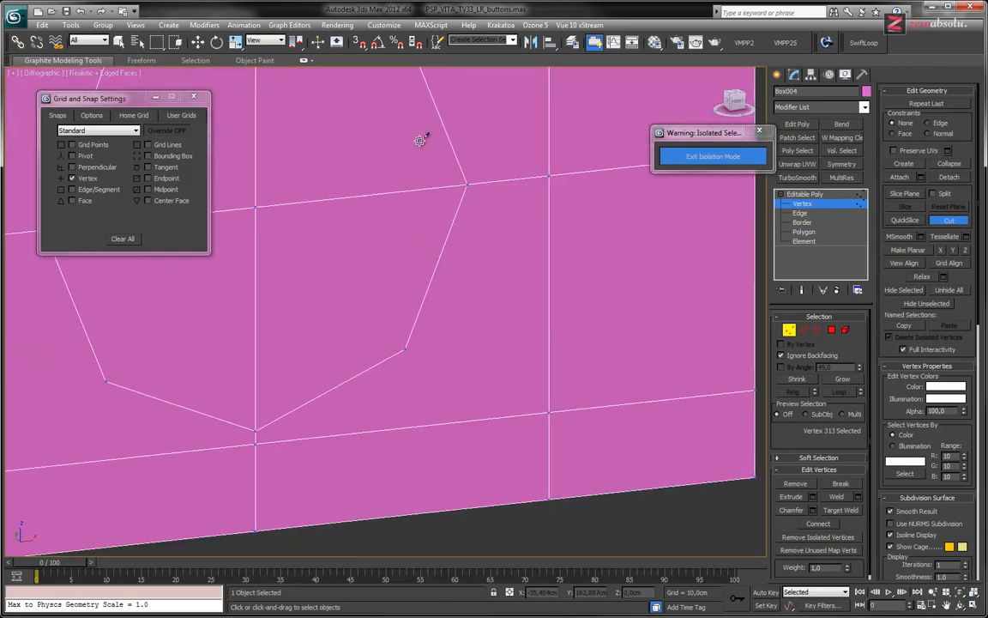
pyautogui.click(406, 347)
pyautogui.click(549, 412)
pyautogui.rightClick(258, 374)
# - Cut edges from the same octagon's lower-left and upper-left vertices to the grid corner vertices on the rounded-end side
pyautogui.moveTo(257, 375); pyautogui.dragTo(564, 336, button='middle')
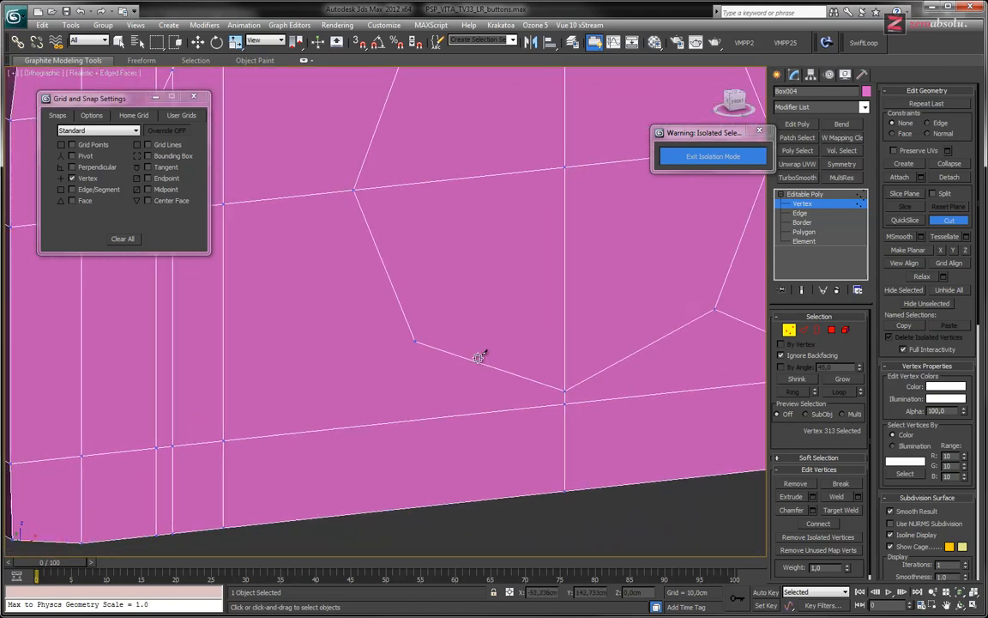
pyautogui.click(414, 340)
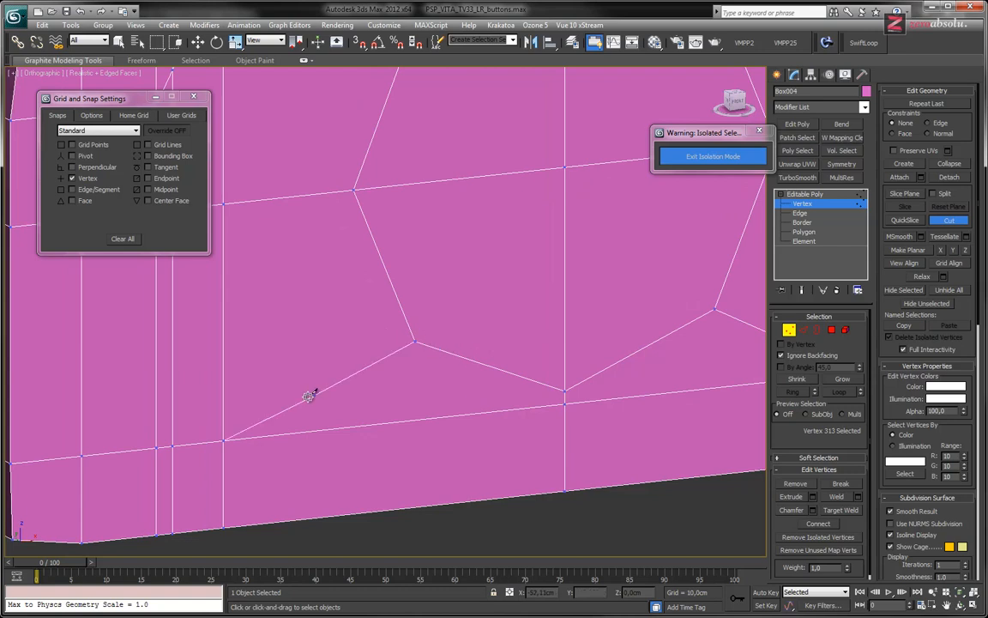
pyautogui.click(224, 441)
pyautogui.rightClick(406, 191)
pyautogui.moveTo(407, 192); pyautogui.dragTo(494, 444, button='middle')
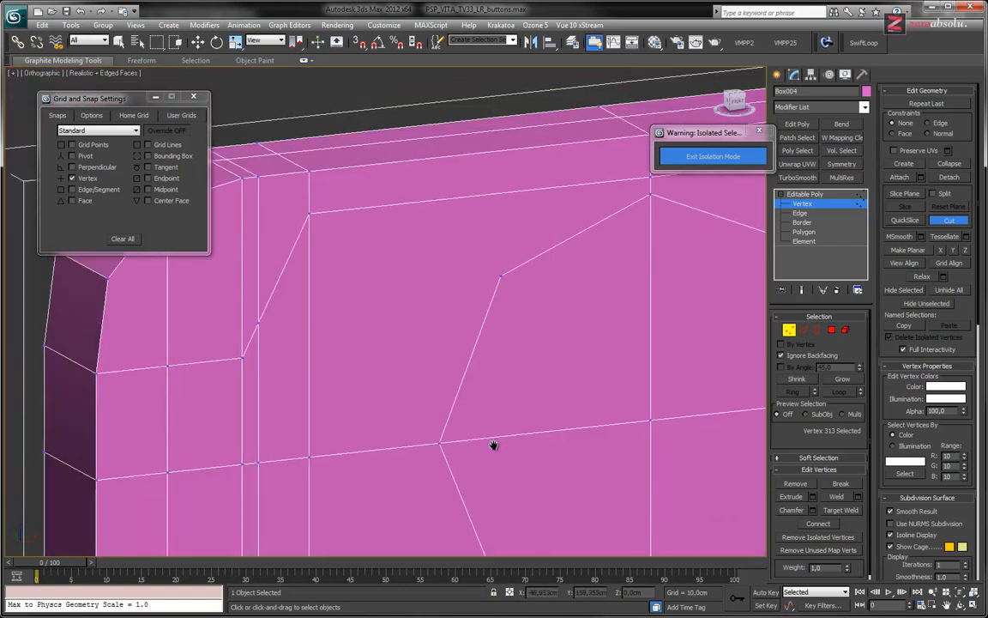
pyautogui.click(504, 274)
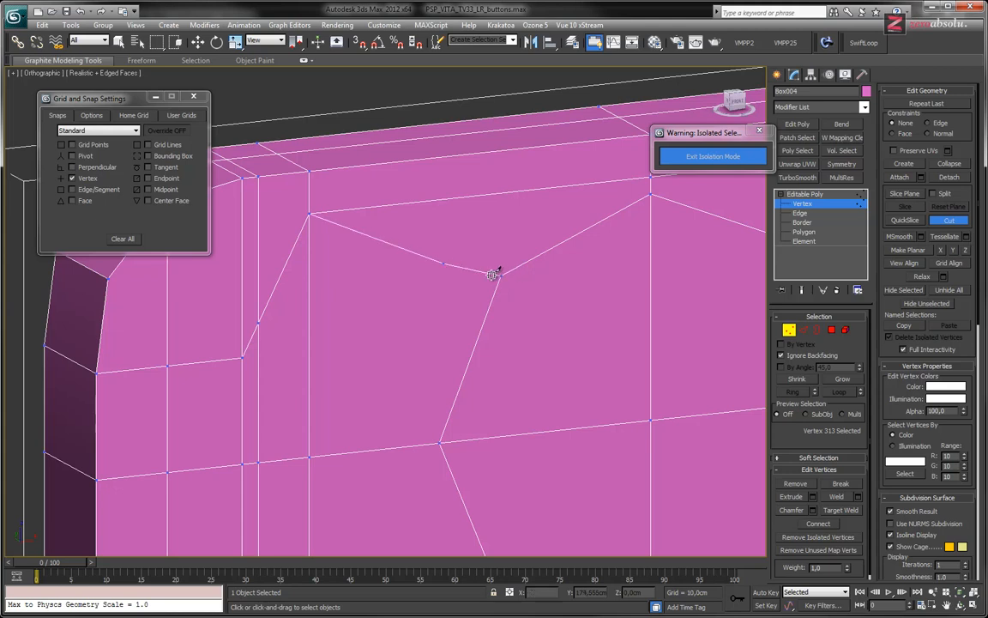
pyautogui.click(310, 214)
pyautogui.rightClick(549, 337)
# - On the back of the single-octagon block, cut edges from the octagon's two diagonal vertices nearest the rounded end to the neighbouring grid corners
pyautogui.scroll(-4, 431, 324)
pyautogui.keyDown('alt'); pyautogui.moveTo(414, 371); pyautogui.dragTo(577, 380, button='middle'); pyautogui.keyUp('alt')
pyautogui.rightClick(417, 301)
pyautogui.click(427, 319)
pyautogui.moveTo(517, 335); pyautogui.dragTo(541, 354, button='middle')
pyautogui.scroll(3, 542, 353)
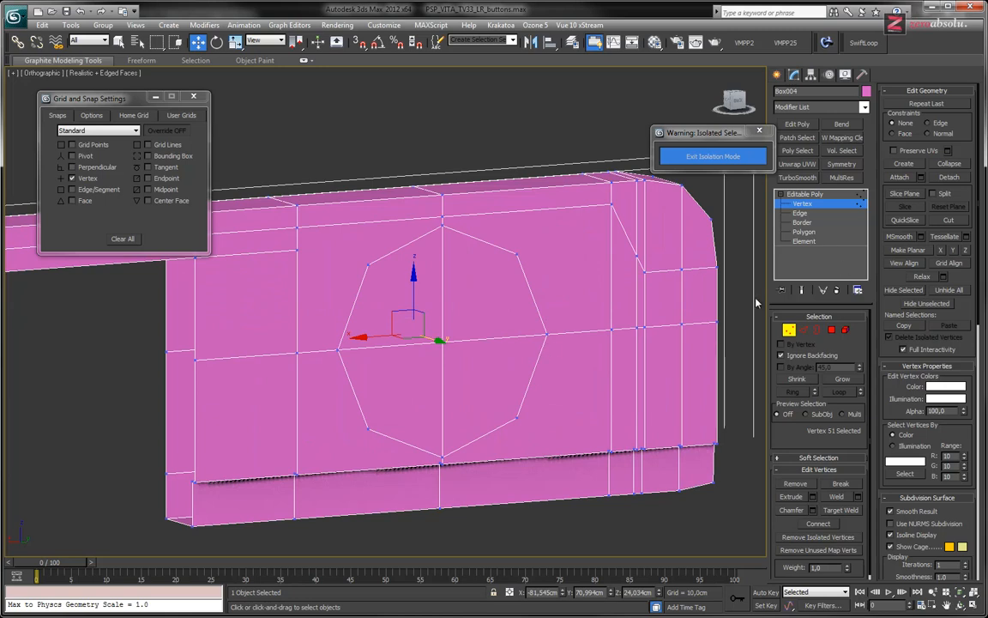
pyautogui.hotkey('alt', 'c')
pyautogui.click(518, 253)
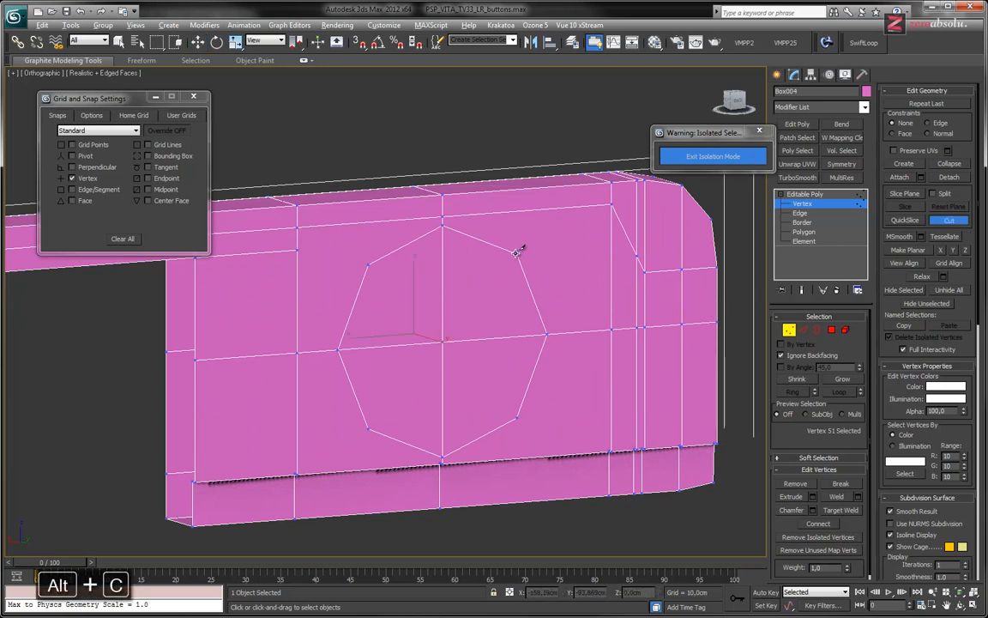
pyautogui.click(611, 204)
pyautogui.rightClick(548, 334)
pyautogui.click(519, 416)
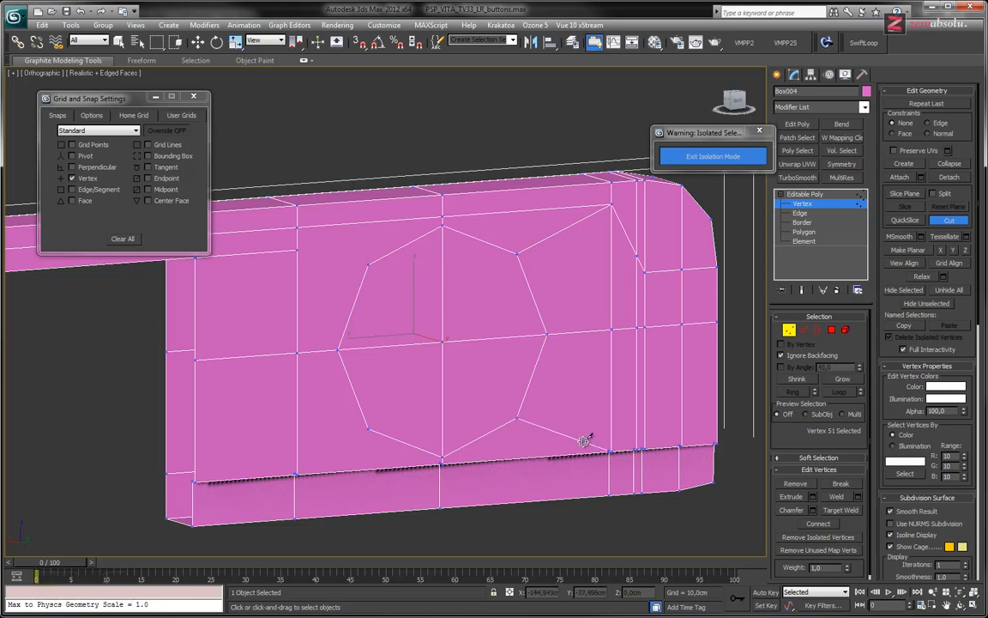
pyautogui.scroll(5, 617, 452)
pyautogui.click(618, 446)
pyautogui.rightClick(492, 306)
# - Cut edges from the back octagon's lower-left and upper-left vertices to the grid corners on the side away from the rounded end
pyautogui.scroll(-5, 487, 324)
pyautogui.moveTo(330, 342); pyautogui.dragTo(575, 344, button='middle')
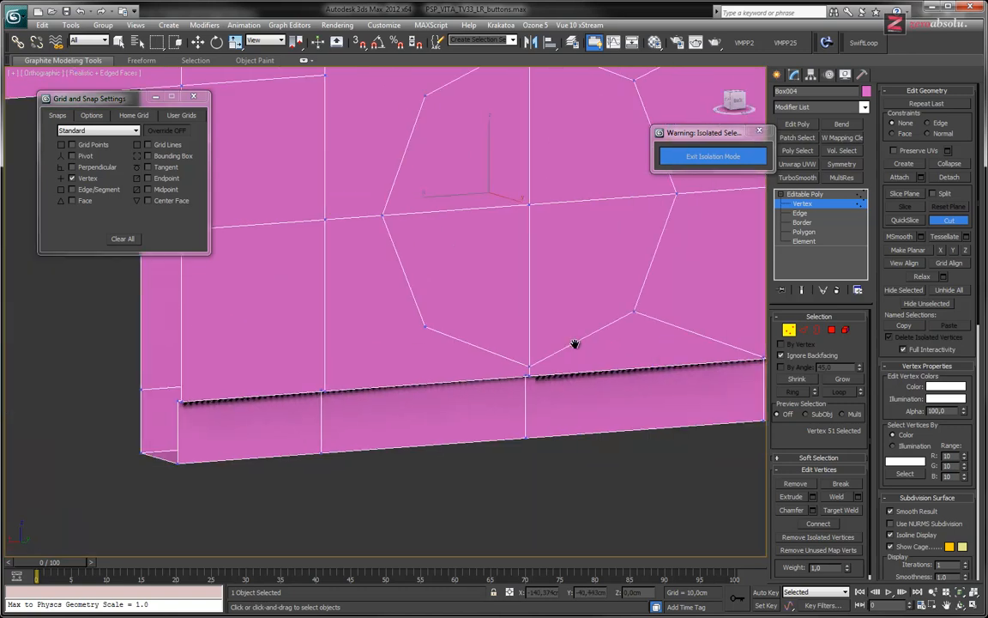
pyautogui.click(426, 325)
pyautogui.click(325, 391)
pyautogui.moveTo(412, 137); pyautogui.dragTo(481, 335, button='middle')
pyautogui.click(482, 324)
pyautogui.click(382, 273)
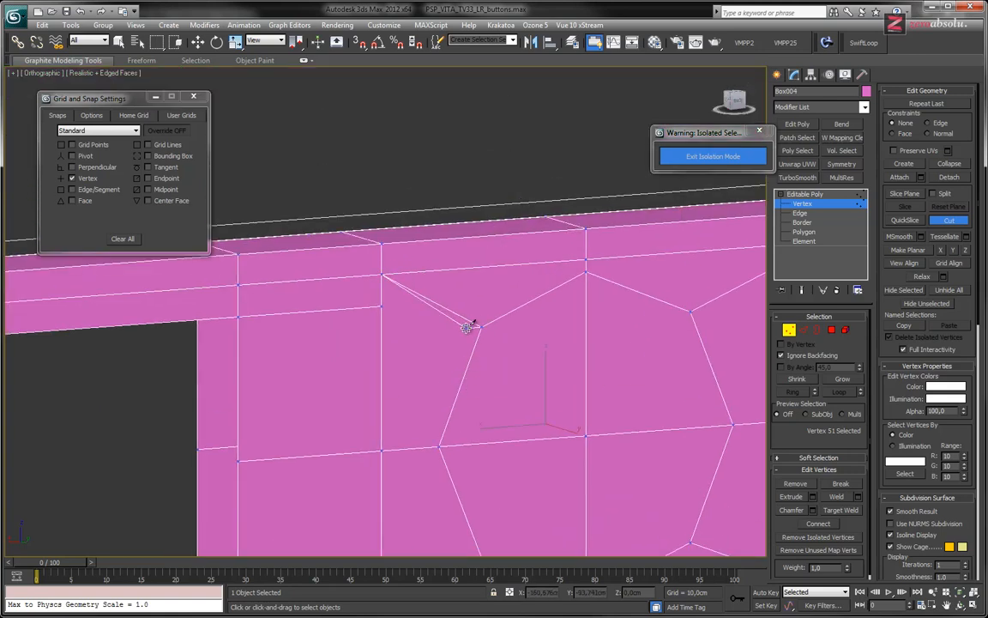
# - On the back of the two-octagon block, cut edges from the inner octagon's two upper diagonal vertices to the surrounding grid corners
pyautogui.scroll(-5, 474, 417)
pyautogui.moveTo(425, 417); pyautogui.dragTo(685, 378, button='middle')
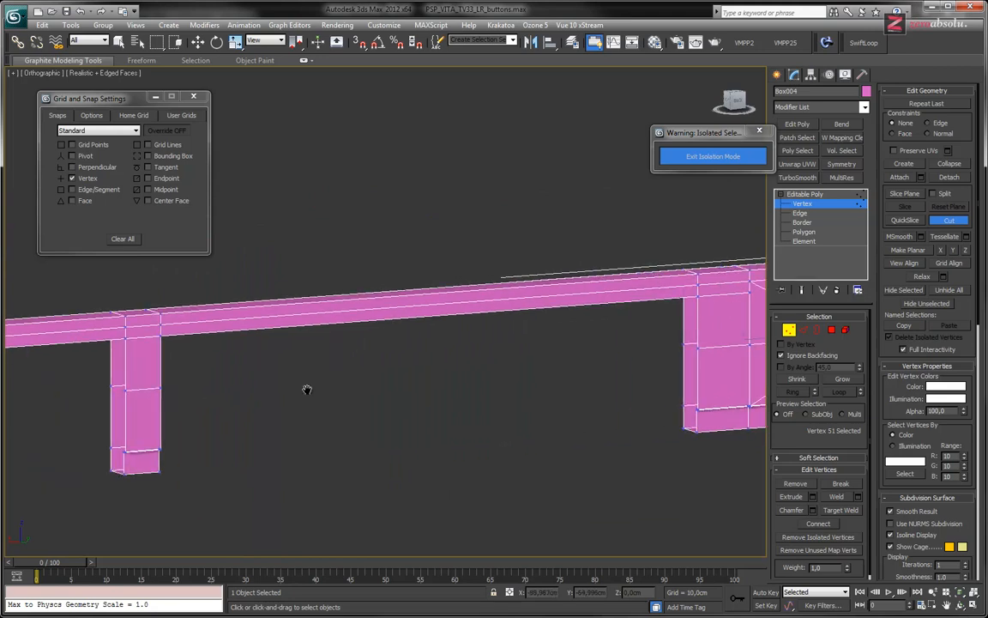
pyautogui.moveTo(306, 389); pyautogui.dragTo(759, 365, button='middle')
pyautogui.moveTo(384, 388); pyautogui.dragTo(632, 365, button='middle')
pyautogui.scroll(3, 282, 399)
pyautogui.moveTo(316, 353); pyautogui.dragTo(473, 329, button='middle')
pyautogui.scroll(3, 474, 329)
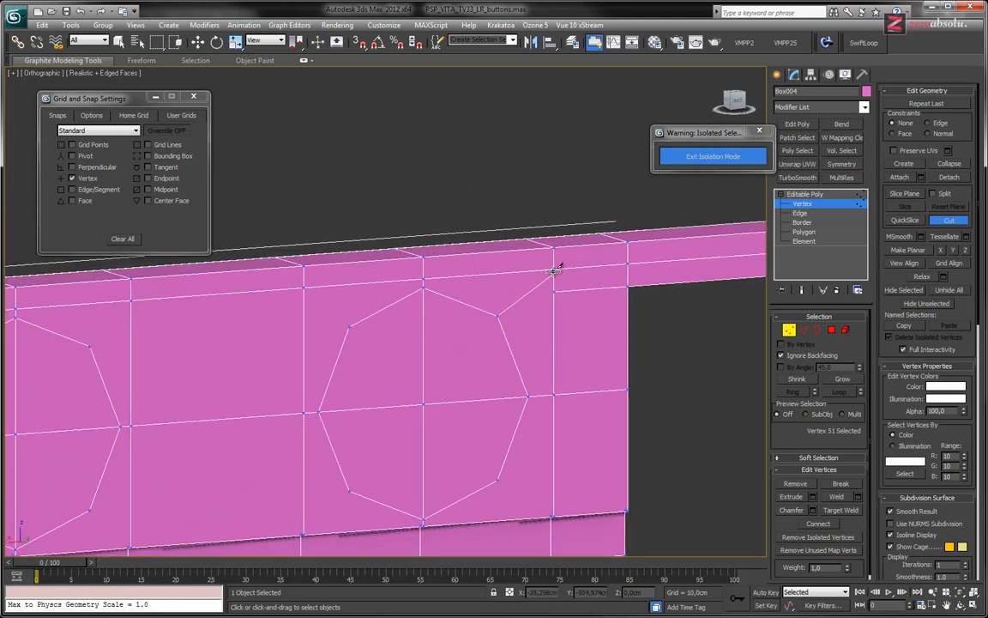
pyautogui.click(553, 270)
pyautogui.rightClick(554, 271)
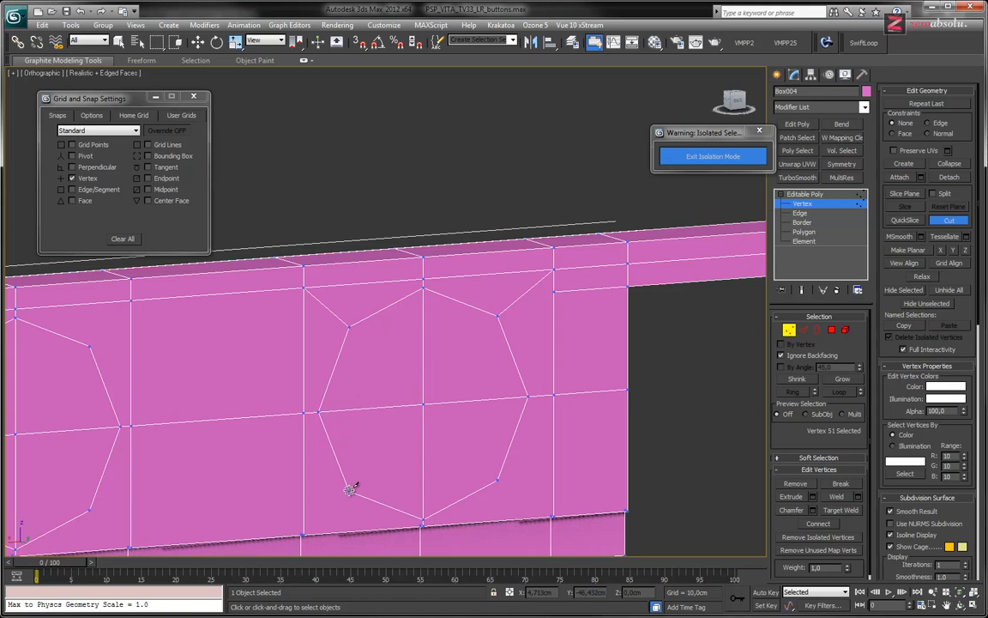
# - Cut edges from the inner back octagon's two lower diagonal vertices to the grid vertices on the face's bottom edge
pyautogui.scroll(4, 312, 518)
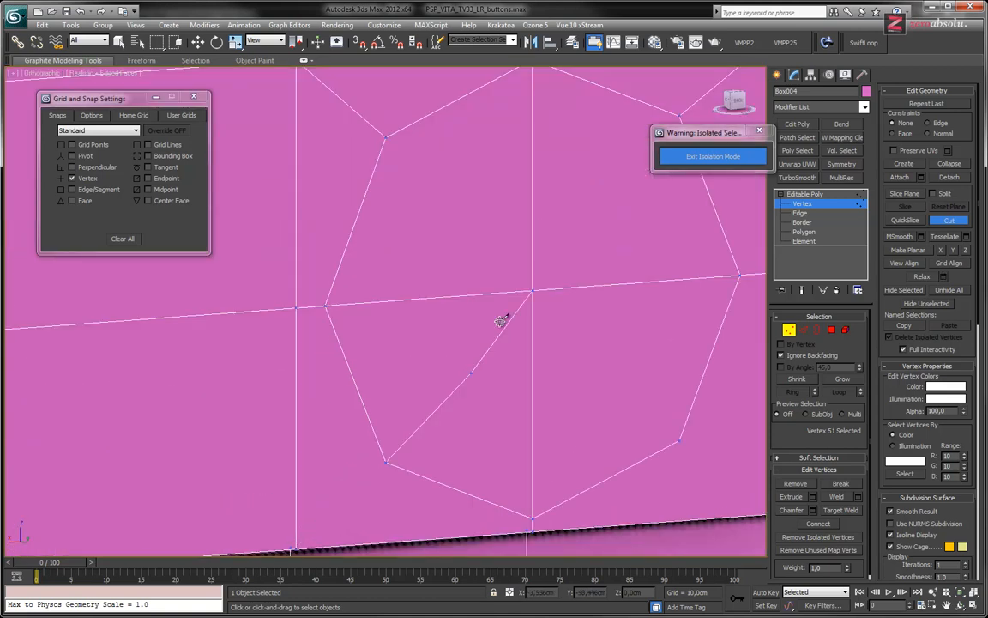
pyautogui.scroll(-4, 470, 304)
pyautogui.scroll(3, 403, 433)
pyautogui.scroll(2, 424, 383)
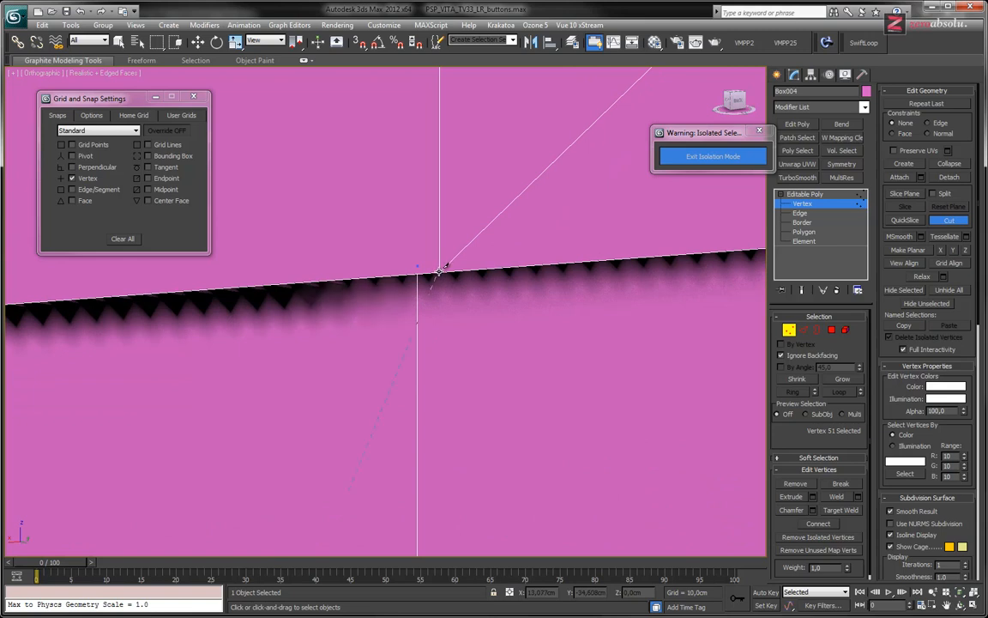
pyautogui.scroll(-3, 532, 274)
pyautogui.rightClick(612, 258)
pyautogui.moveTo(609, 314); pyautogui.dragTo(258, 464, button='middle')
pyautogui.click(437, 345)
pyautogui.scroll(5, 502, 397)
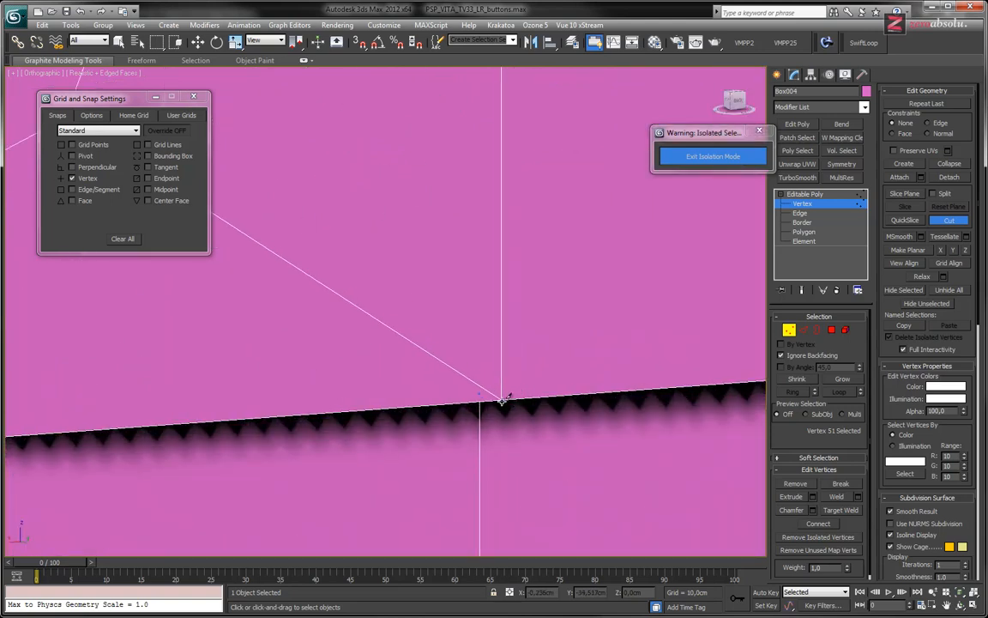
pyautogui.scroll(-5, 506, 378)
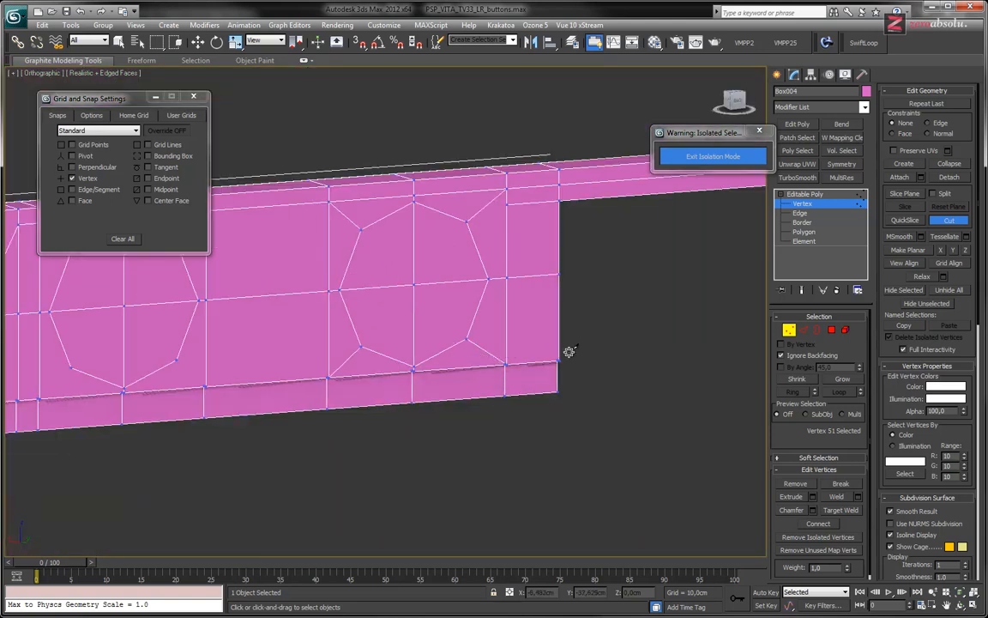
# - On the back octagon nearest the rounded end, cut edges from the upper-right and lower-right vertices to the adjacent grid corners
pyautogui.moveTo(364, 303); pyautogui.dragTo(710, 366, button='middle')
pyautogui.scroll(2, 558, 292)
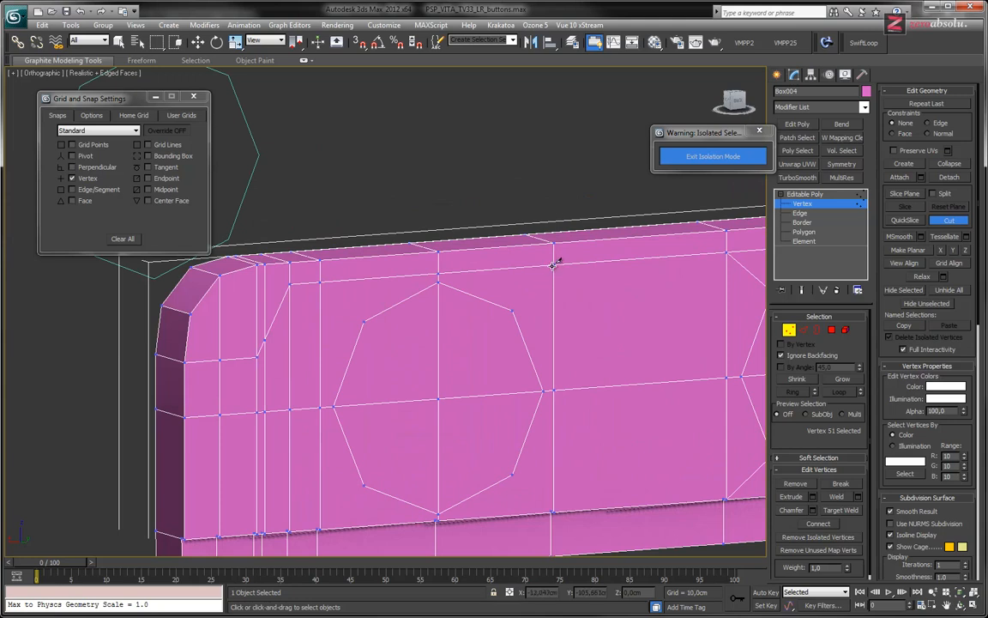
pyautogui.click(513, 310)
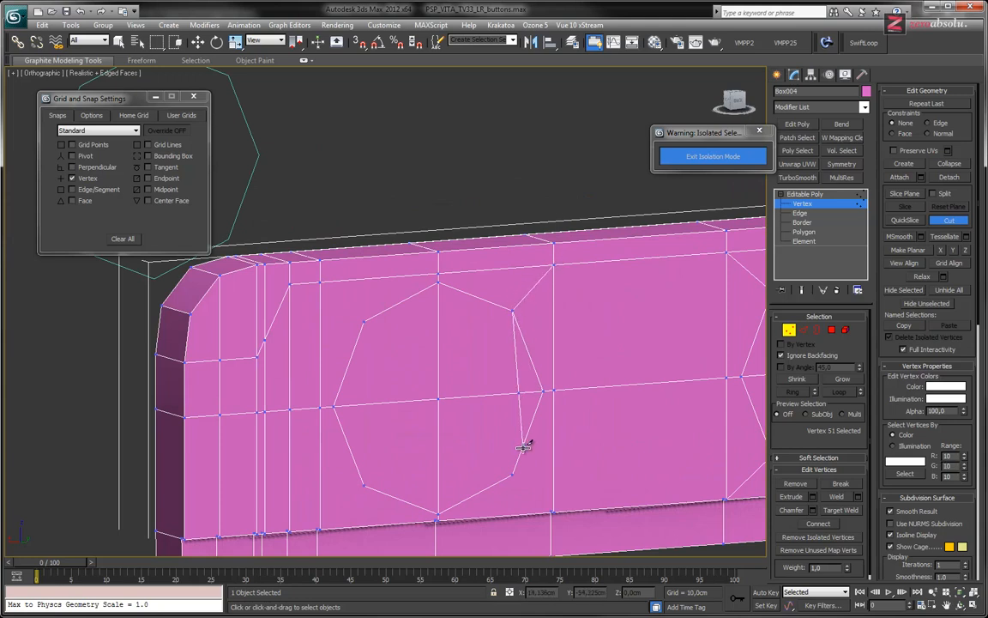
pyautogui.click(513, 479)
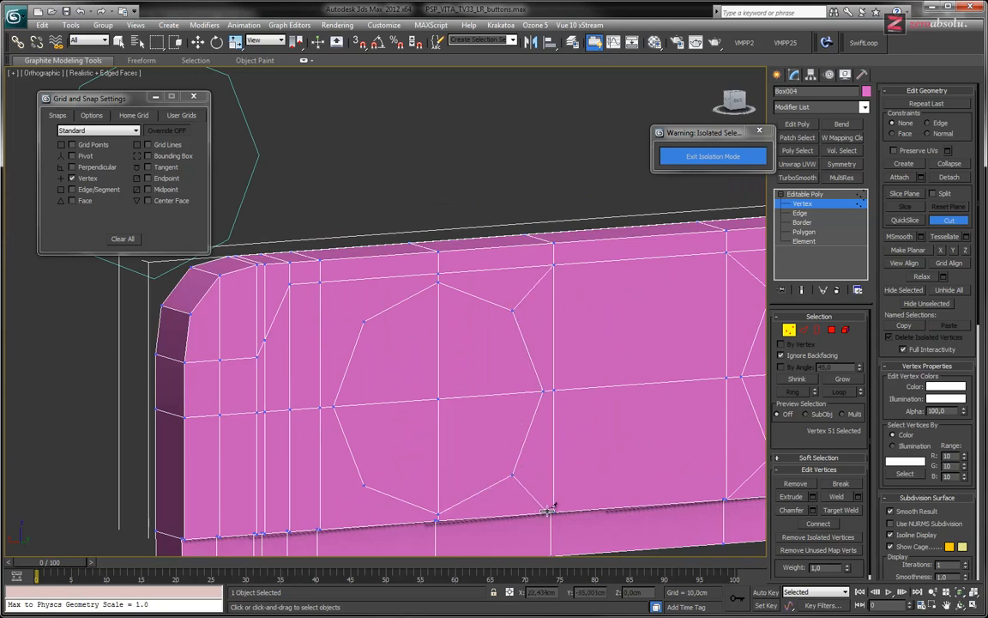
pyautogui.scroll(6, 553, 510)
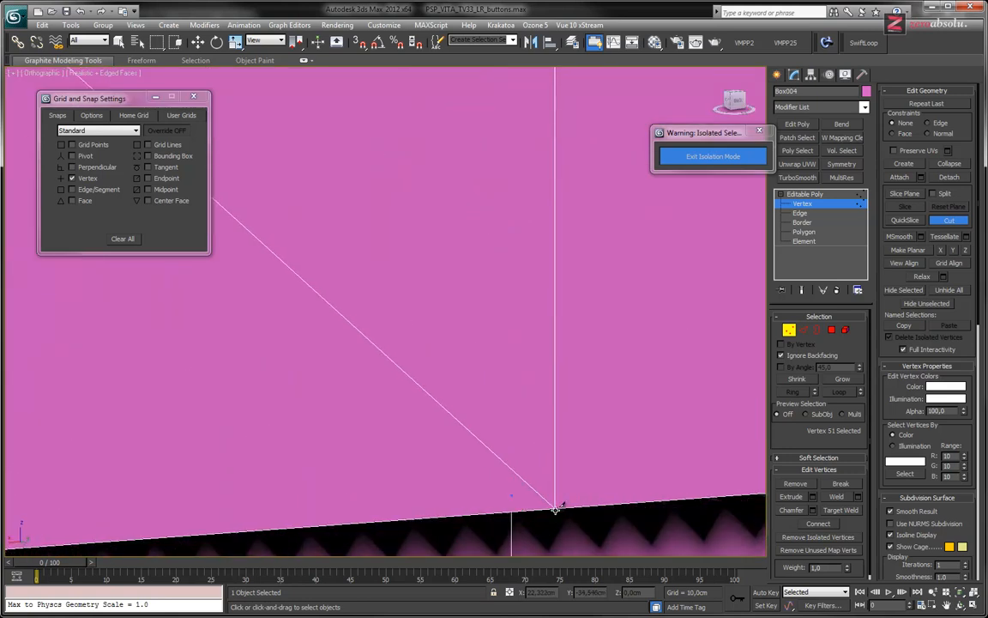
pyautogui.click(555, 509)
pyautogui.scroll(-6, 512, 400)
pyautogui.rightClick(398, 369)
# - Cut edges from that octagon's lower-left and upper-left vertices to the grid corners beside the rounded end
pyautogui.moveTo(285, 369); pyautogui.dragTo(501, 356, button='middle')
pyautogui.scroll(-4, 406, 342)
pyautogui.scroll(2, 508, 369)
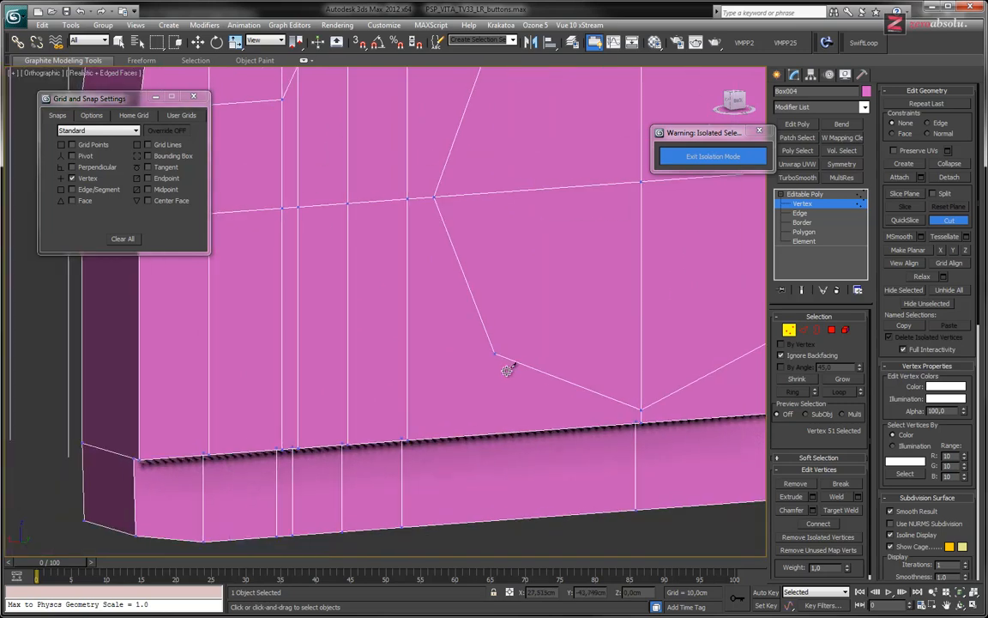
pyautogui.click(495, 352)
pyautogui.click(407, 440)
pyautogui.click(423, 368)
pyautogui.moveTo(474, 193); pyautogui.dragTo(496, 480, button='middle')
pyautogui.click(509, 305)
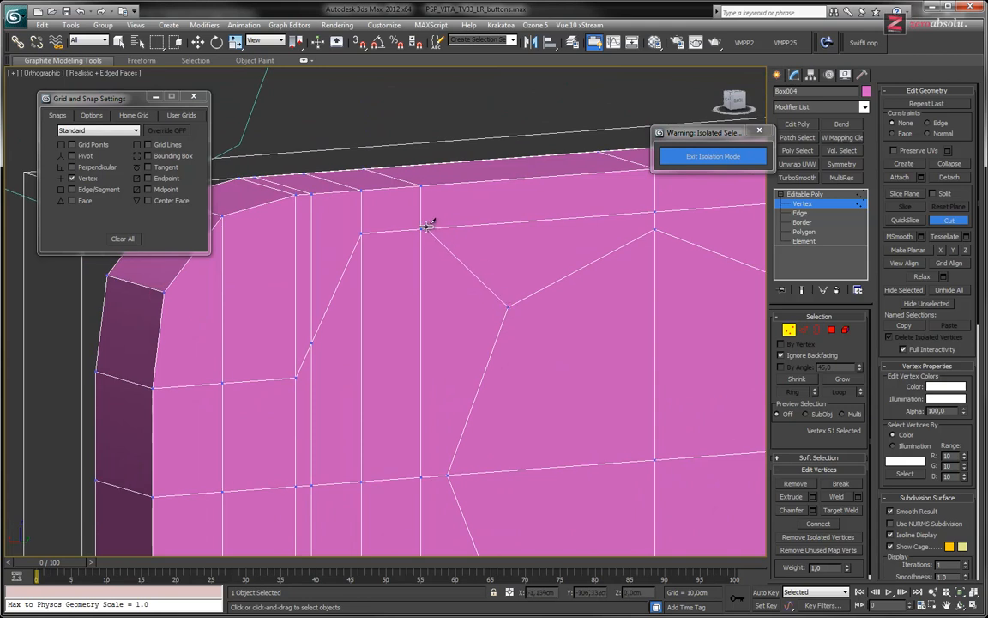
pyautogui.click(421, 229)
pyautogui.scroll(-3, 422, 283)
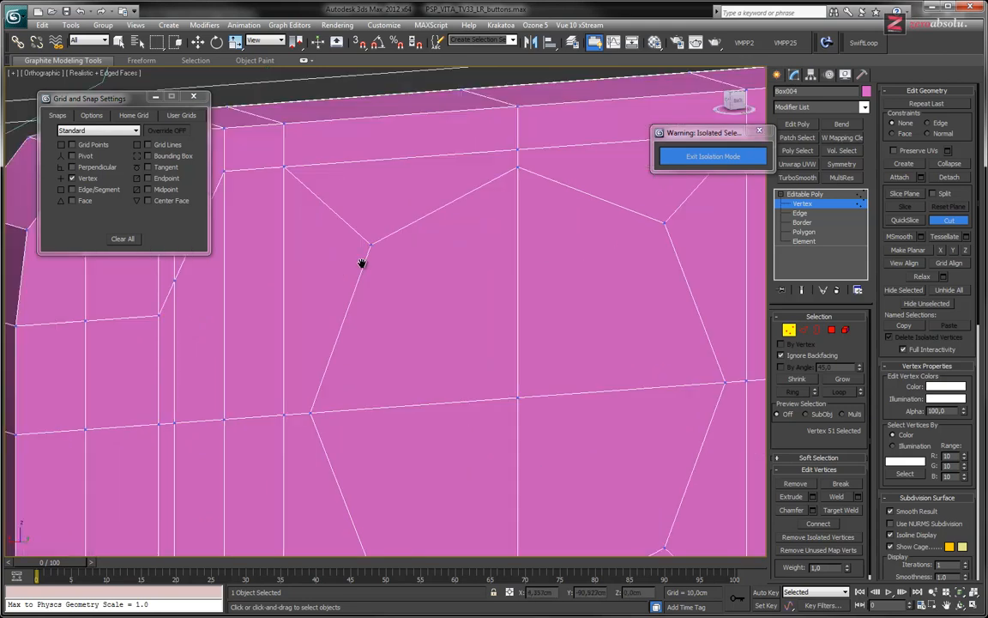
# - On the front of the two-octagon block, cut edges from the outer octagon's four diagonal vertices to the surrounding grid corners
pyautogui.press('w')
pyautogui.click(468, 343)
pyautogui.keyDown('alt'); pyautogui.moveTo(396, 374); pyautogui.dragTo(603, 354, button='middle'); pyautogui.keyUp('alt')
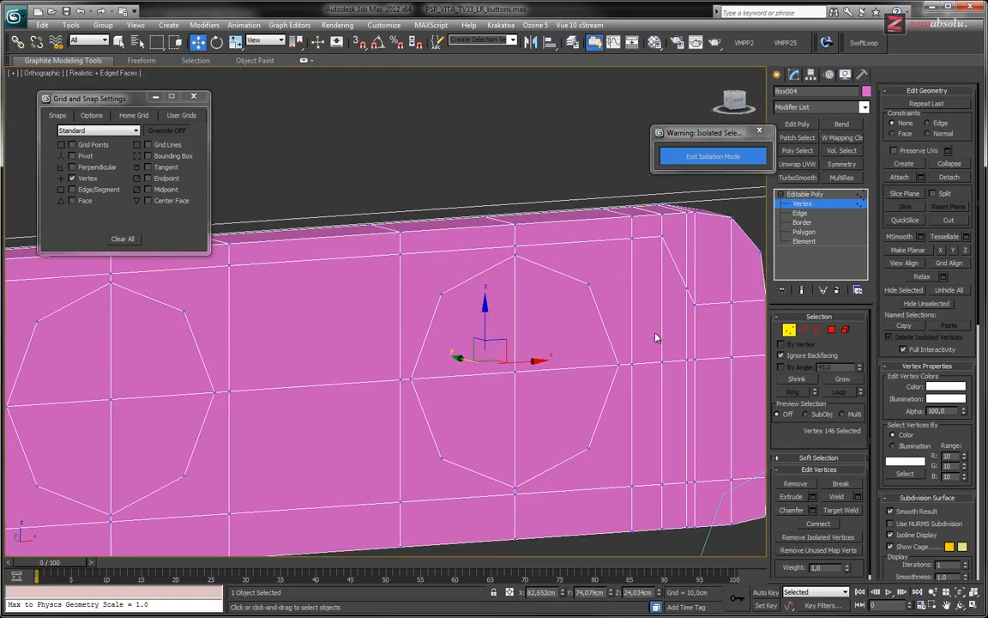
pyautogui.hotkey('alt', 'c')
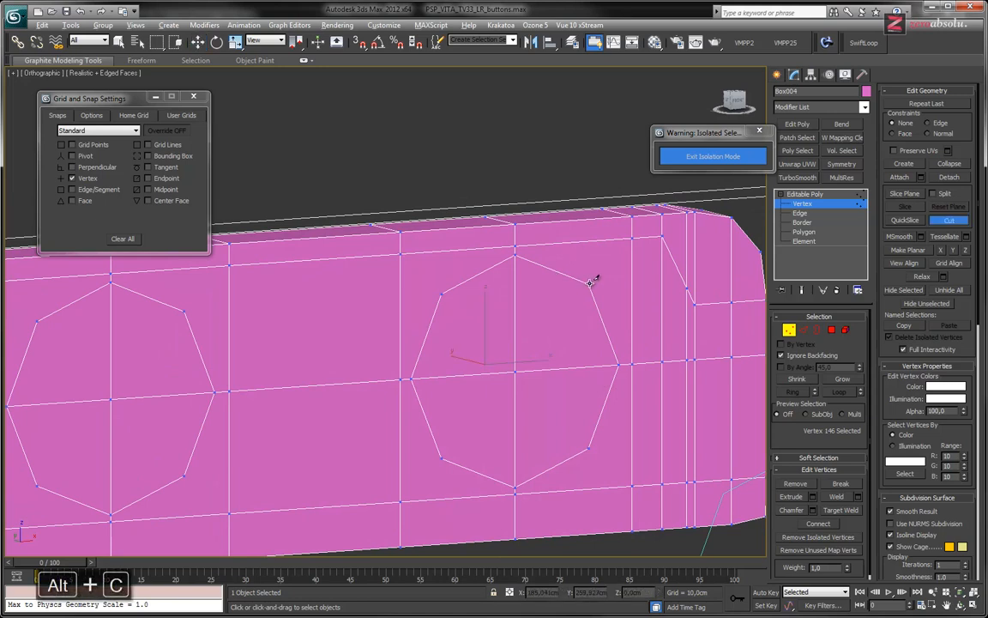
pyautogui.click(589, 283)
pyautogui.click(632, 237)
pyautogui.rightClick(633, 238)
pyautogui.click(440, 293)
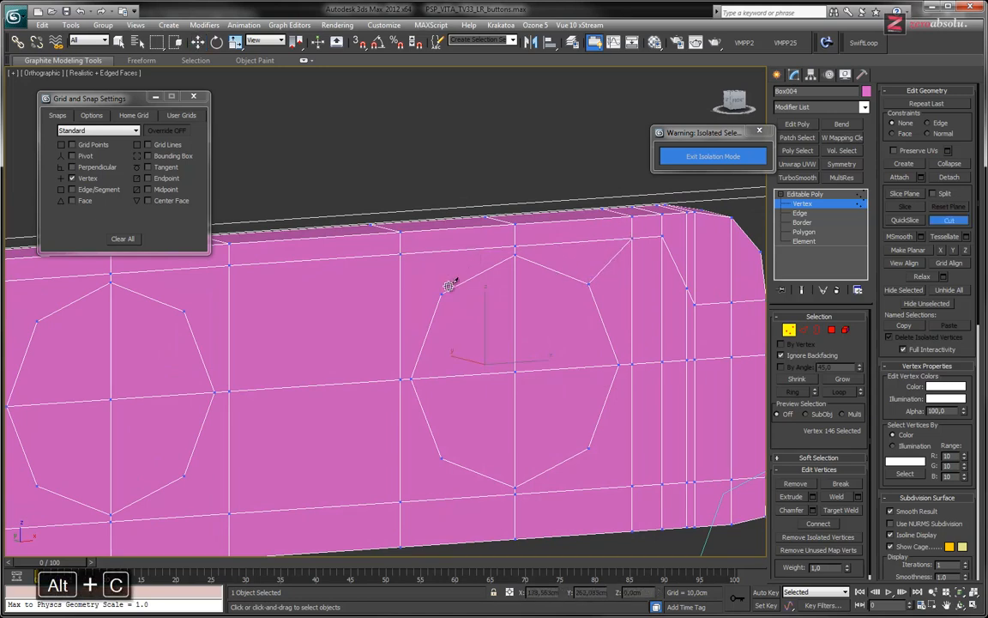
pyautogui.click(400, 254)
pyautogui.rightClick(406, 367)
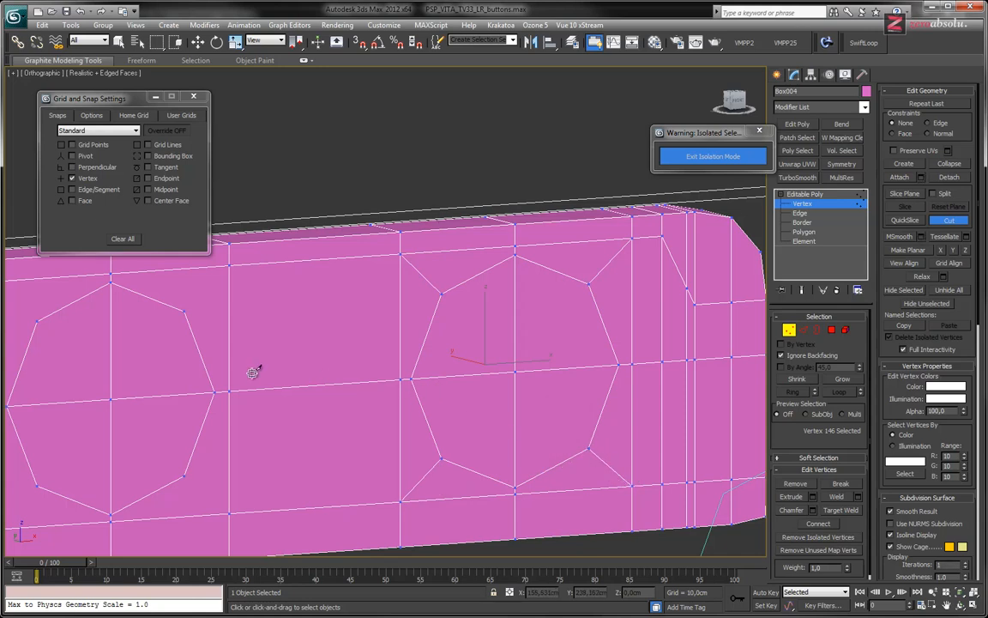
# - On the front inner octagon, cut edges from the two upper diagonal vertices to the grid corners above
pyautogui.moveTo(258, 371); pyautogui.dragTo(485, 372, button='middle')
pyautogui.click(416, 310)
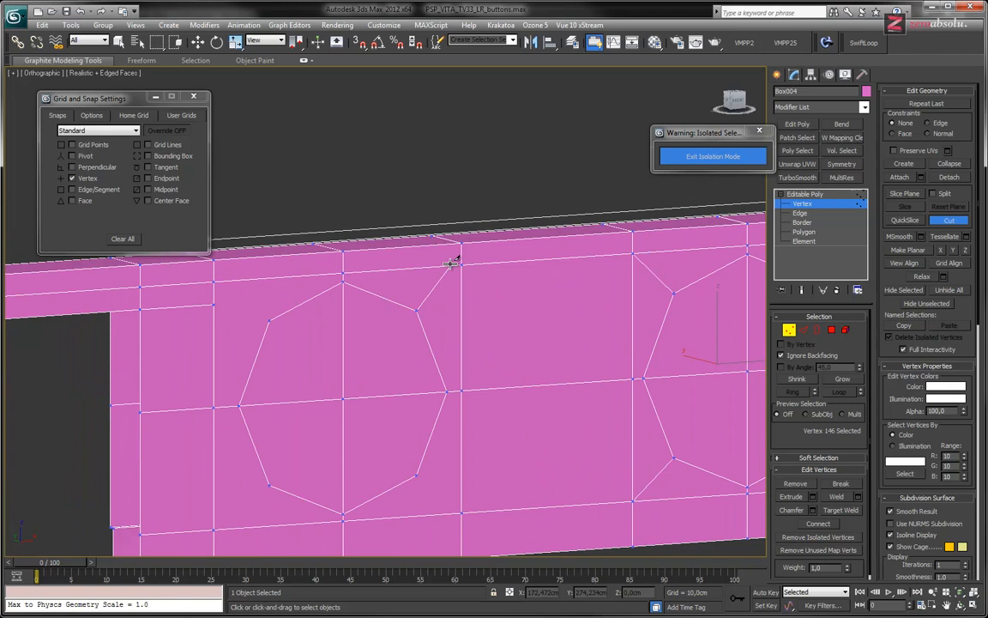
pyautogui.click(461, 265)
pyautogui.click(271, 320)
pyautogui.click(215, 281)
# - Cut edges from the front inner octagon's two lower diagonal vertices to the grid corners below
pyautogui.moveTo(331, 417); pyautogui.dragTo(403, 307, button='middle')
pyautogui.click(343, 375)
pyautogui.click(289, 418)
pyautogui.click(491, 366)
pyautogui.click(534, 401)
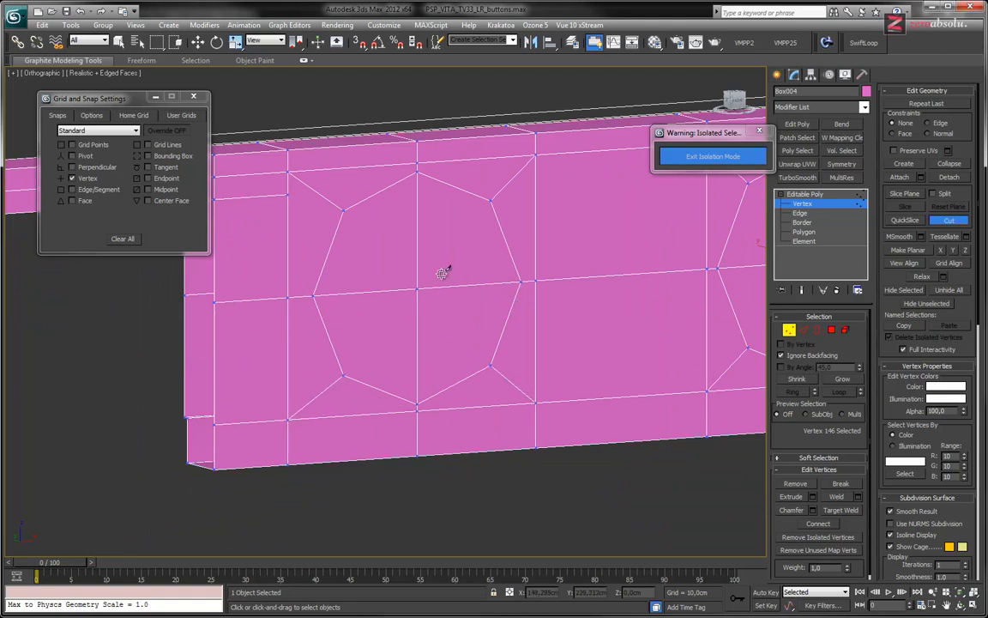
pyautogui.scroll(-4, 504, 345)
pyautogui.scroll(-4, 461, 326)
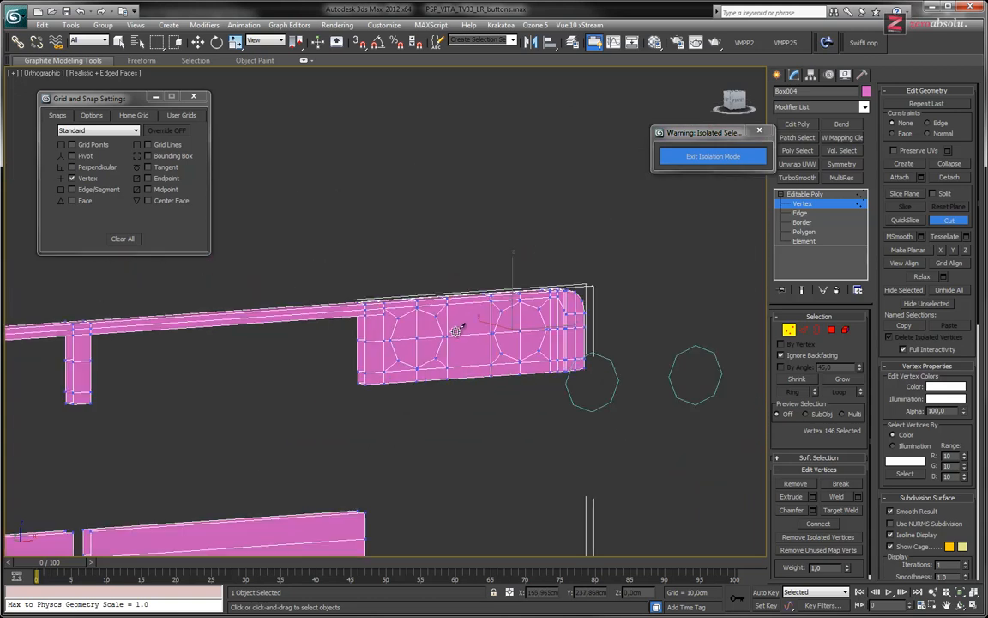
# - Select all non-quad polygons on the part to check its topology
pyautogui.click(806, 232)
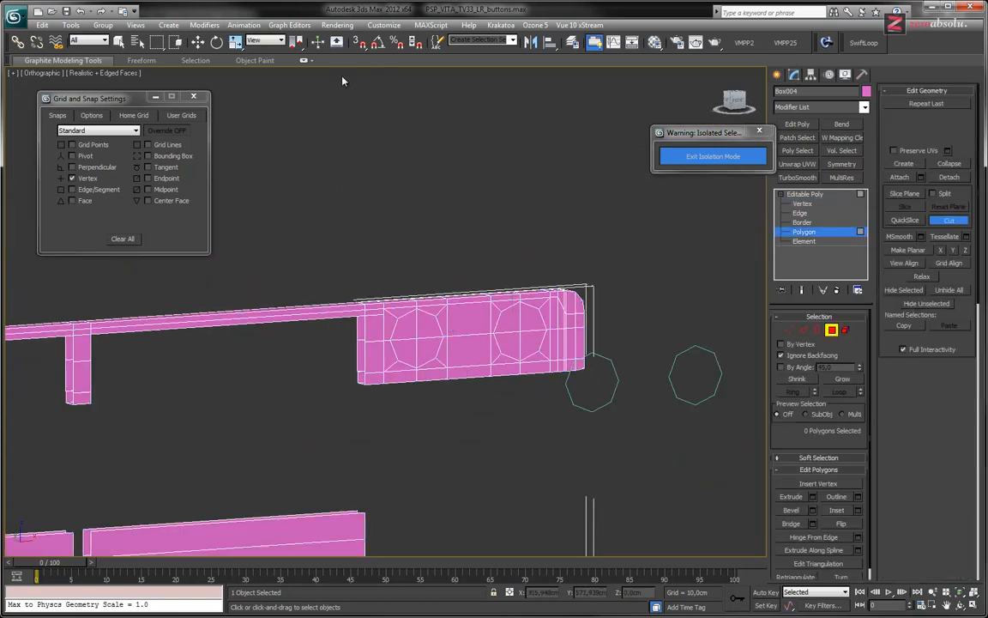
pyautogui.click(195, 60)
pyautogui.click(39, 103)
pyautogui.moveTo(308, 247); pyautogui.dragTo(626, 256, button='middle')
pyautogui.moveTo(243, 292); pyautogui.dragTo(500, 262, button='middle')
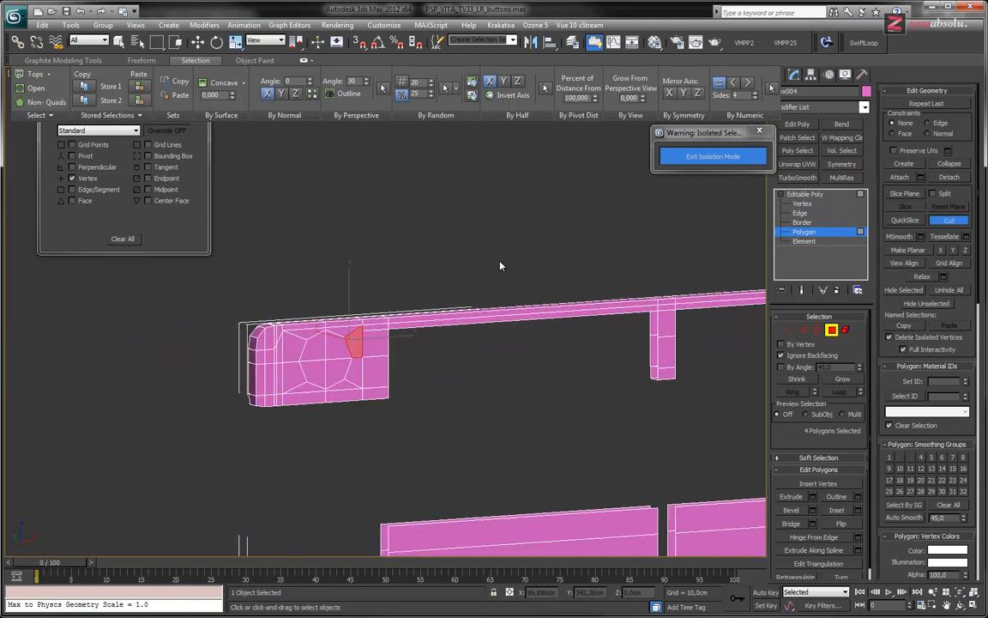
pyautogui.scroll(6, 353, 335)
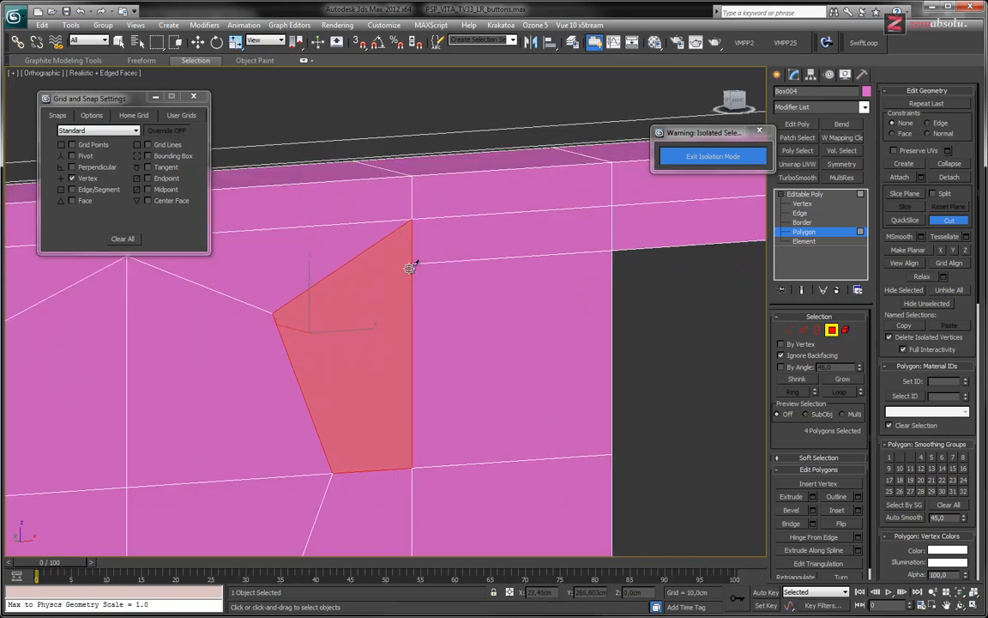
# - Examine where the selected non-quad polygons lie around the octagons on both button blocks
pyautogui.scroll(-7, 483, 336)
pyautogui.moveTo(483, 334); pyautogui.dragTo(300, 330, button='middle')
pyautogui.moveTo(691, 374)
pyautogui.mouseDown(button='middle')
pyautogui.moveTo(523, 360)
pyautogui.moveTo(360, 364)
pyautogui.mouseUp(button='middle')
pyautogui.moveTo(712, 350); pyautogui.dragTo(469, 362, button='middle')
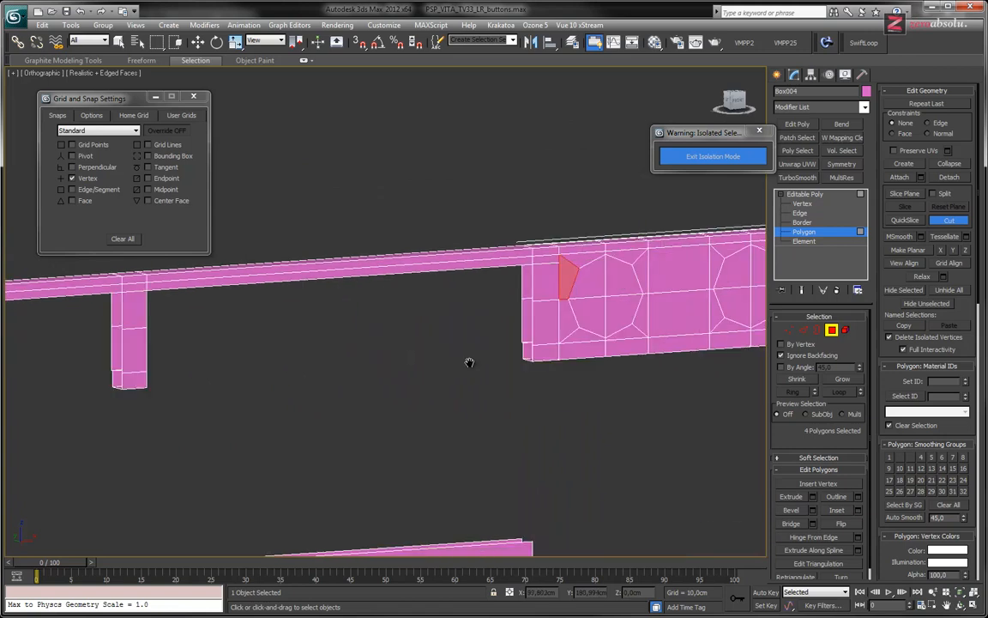
pyautogui.scroll(-3, 591, 300)
pyautogui.keyDown('alt'); pyautogui.moveTo(290, 353); pyautogui.dragTo(466, 351, button='middle'); pyautogui.keyUp('alt')
pyautogui.moveTo(322, 338); pyautogui.dragTo(423, 354, button='middle')
pyautogui.moveTo(530, 362); pyautogui.dragTo(436, 359, button='middle')
pyautogui.scroll(5, 480, 335)
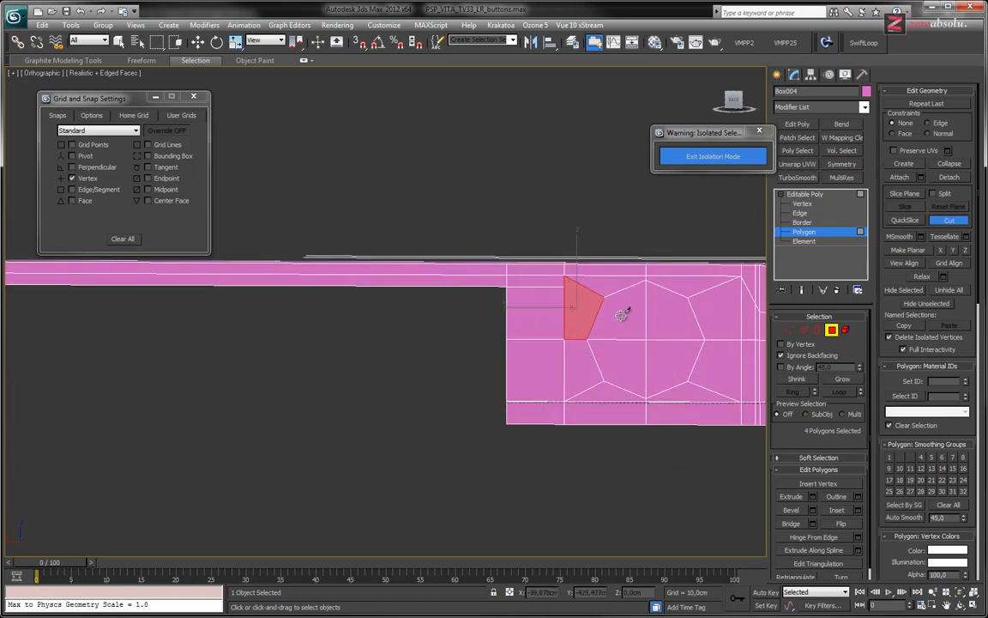
# - Allow selection of backfacing polygons and delete the front and back polygons inside all three octagons to open the button holes
pyautogui.press('w')
pyautogui.press('q')
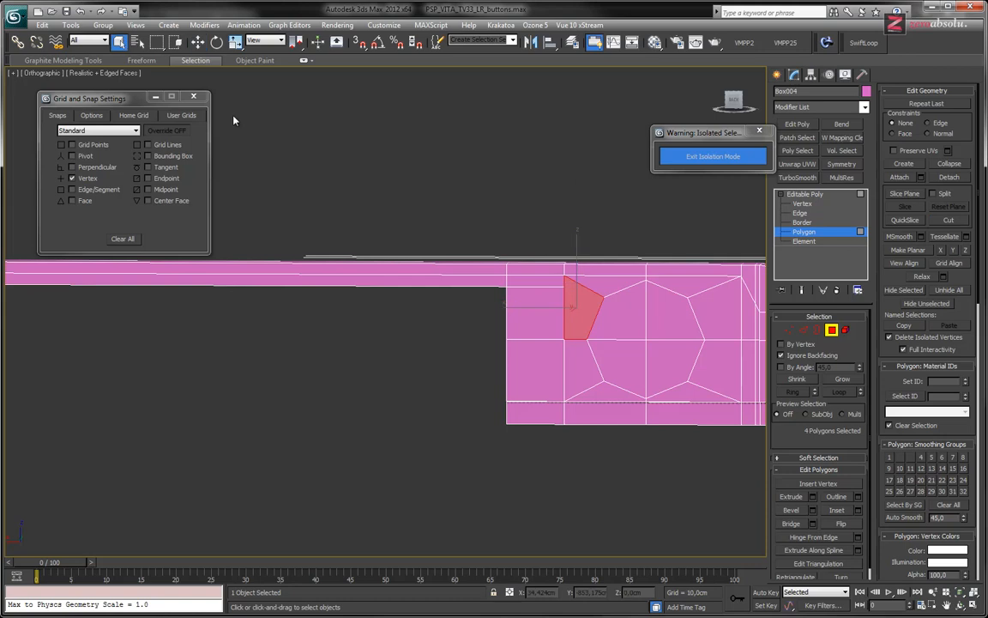
pyautogui.moveTo(623, 319); pyautogui.dragTo(490, 304, button='middle')
pyautogui.keyDown('alt'); pyautogui.moveTo(568, 313); pyautogui.dragTo(575, 313, button='middle'); pyautogui.keyUp('alt')
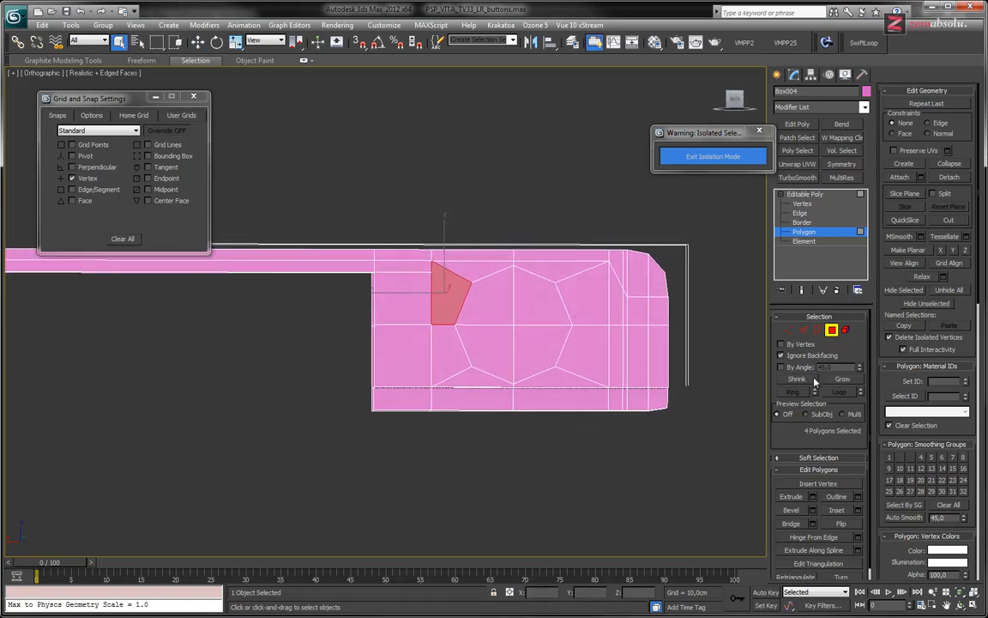
pyautogui.click(807, 356)
pyautogui.moveTo(488, 296); pyautogui.dragTo(541, 359)
pyautogui.moveTo(541, 346)
pyautogui.keyDown('alt'); pyautogui.mouseDown(button='middle')
pyautogui.moveTo(474, 353)
pyautogui.moveTo(506, 375)
pyautogui.moveTo(477, 377)
pyautogui.moveTo(543, 351)
pyautogui.mouseUp(button='middle'); pyautogui.keyUp('alt')
pyautogui.moveTo(313, 366); pyautogui.dragTo(630, 347, button='middle')
pyautogui.scroll(-3, 600, 373)
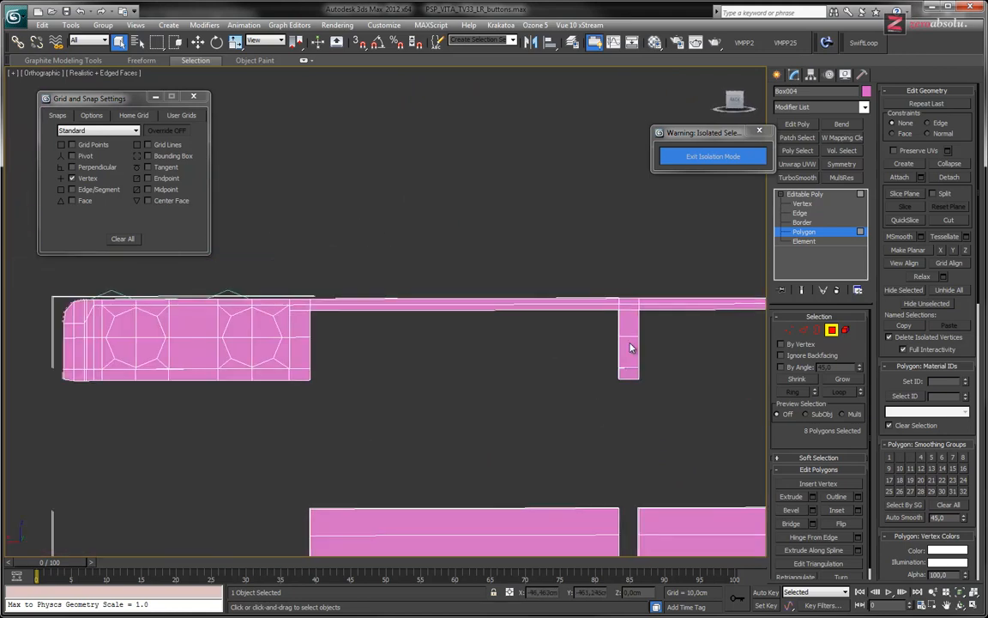
pyautogui.moveTo(203, 352); pyautogui.dragTo(441, 350, button='middle')
pyautogui.scroll(-1, 442, 350)
pyautogui.scroll(3, 487, 341)
pyautogui.keyDown('ctrl'); pyautogui.moveTo(447, 324); pyautogui.dragTo(500, 383); pyautogui.keyUp('ctrl')
pyautogui.keyDown('ctrl'); pyautogui.moveTo(218, 325); pyautogui.dragTo(268, 366); pyautogui.keyUp('ctrl')
pyautogui.scroll(-6, 558, 342)
pyautogui.scroll(2, 564, 342)
pyautogui.moveTo(631, 332); pyautogui.dragTo(418, 323, button='middle')
pyautogui.moveTo(529, 361)
pyautogui.keyDown('alt'); pyautogui.mouseDown(button='middle')
pyautogui.moveTo(364, 353)
pyautogui.moveTo(529, 359)
pyautogui.mouseUp(button='middle'); pyautogui.keyUp('alt')
pyautogui.press('Delete')
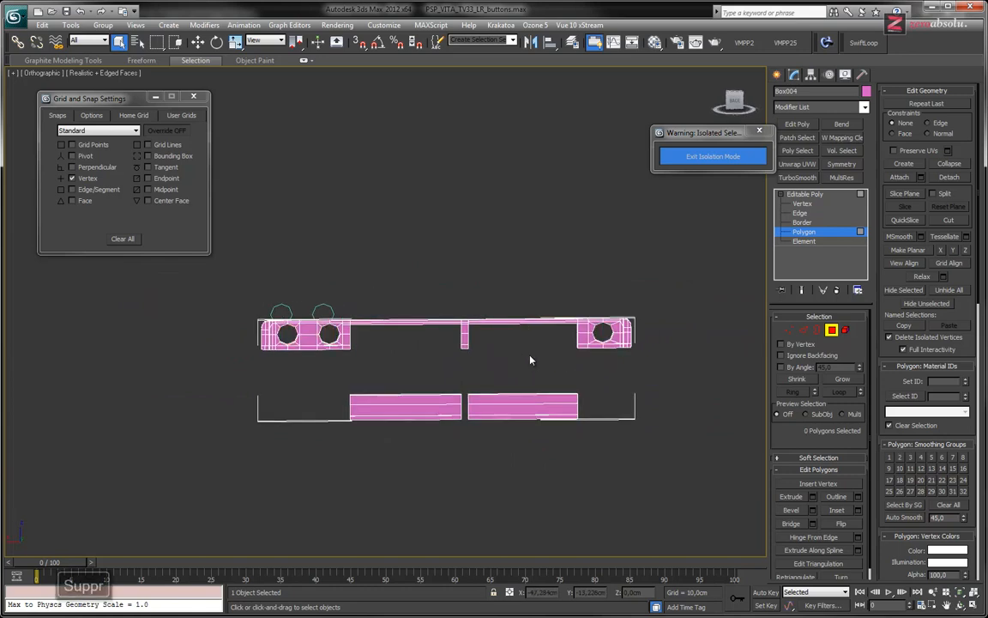
# - Bridge the front and back borders of the outer hole on the two-hole block with 1 segment
pyautogui.scroll(10, 330, 347)
pyautogui.moveTo(403, 288); pyautogui.dragTo(449, 339, button='middle')
pyautogui.click(804, 223)
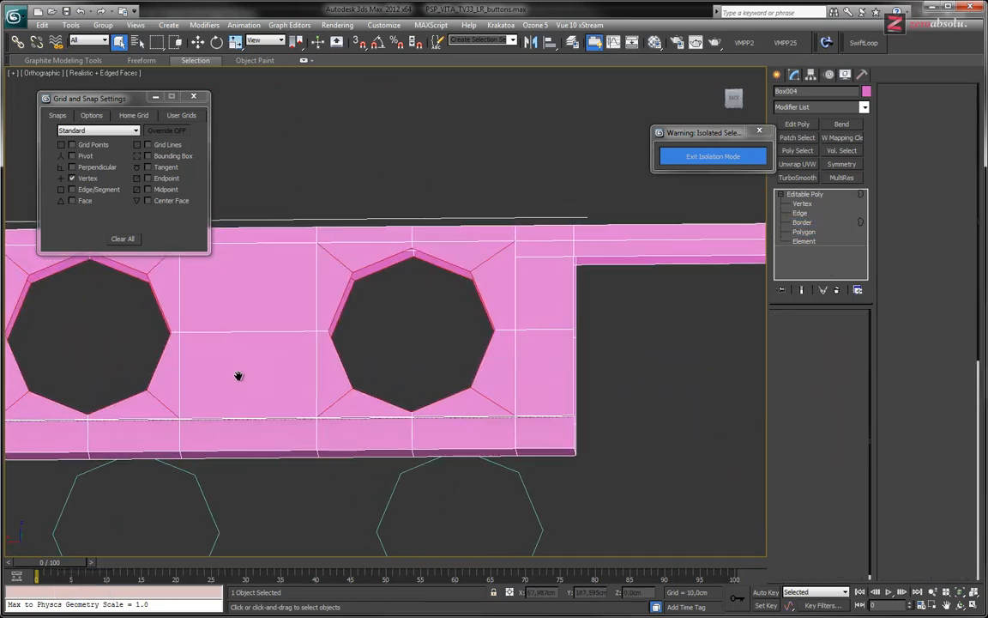
pyautogui.moveTo(239, 376); pyautogui.dragTo(421, 369, button='middle')
pyautogui.click(333, 272)
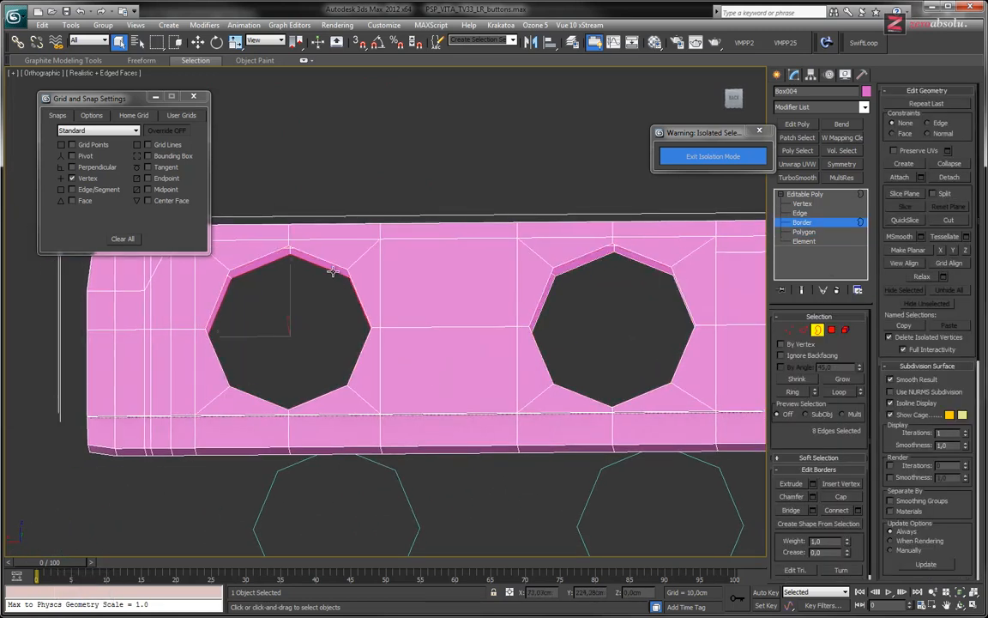
pyautogui.keyDown('alt'); pyautogui.moveTo(283, 283); pyautogui.dragTo(279, 299, button='middle'); pyautogui.keyUp('alt')
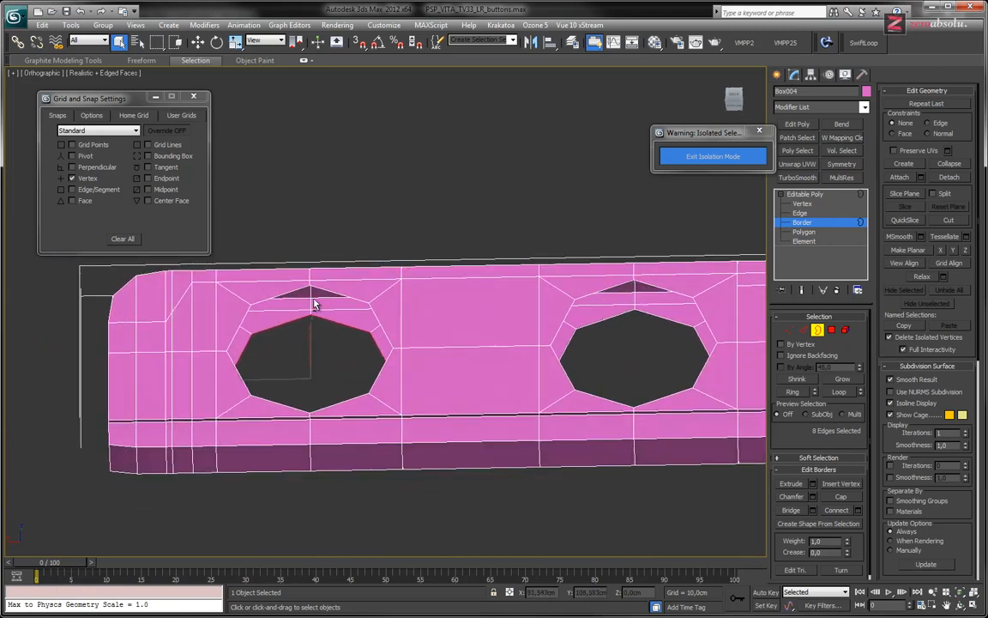
pyautogui.scroll(5, 280, 299)
pyautogui.keyDown('ctrl'); pyautogui.click(390, 223); pyautogui.keyUp('ctrl')
pyautogui.keyDown('alt'); pyautogui.moveTo(392, 221); pyautogui.dragTo(408, 324, button='middle'); pyautogui.keyUp('alt')
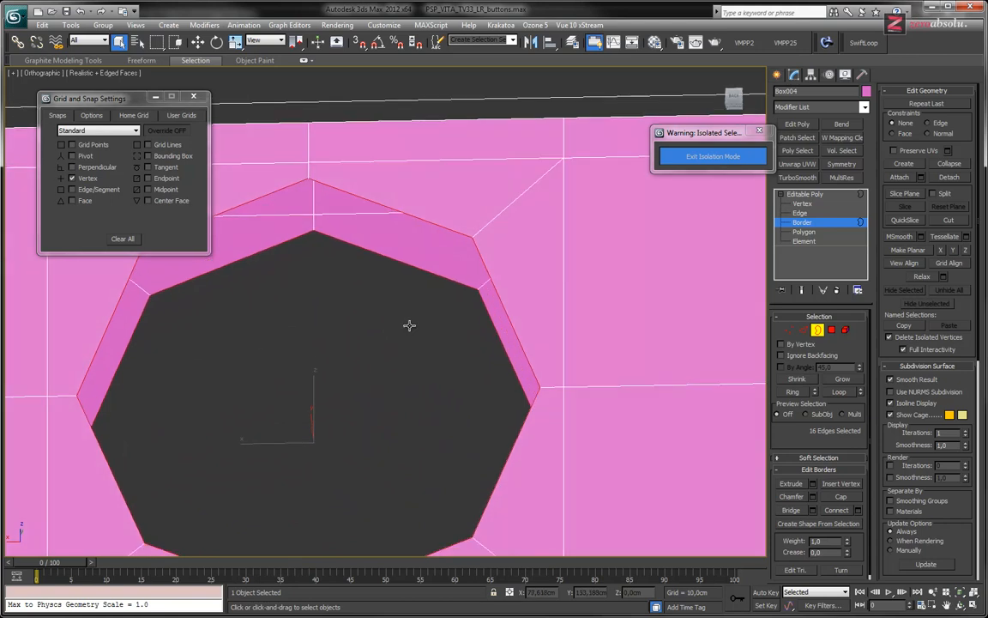
pyautogui.click(813, 511)
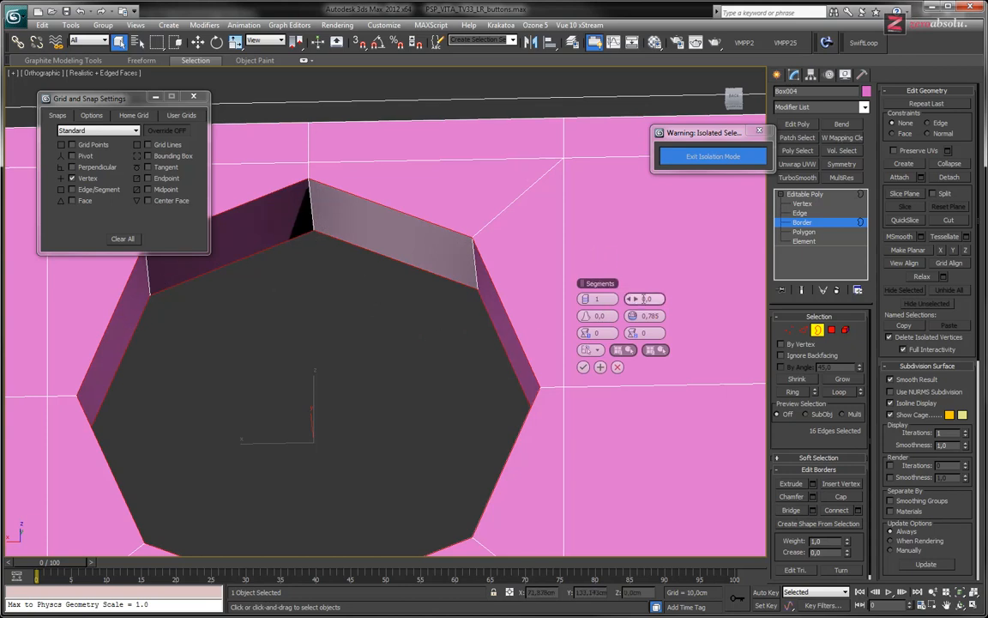
pyautogui.keyDown('alt'); pyautogui.moveTo(581, 302); pyautogui.dragTo(442, 390, button='middle'); pyautogui.keyUp('alt')
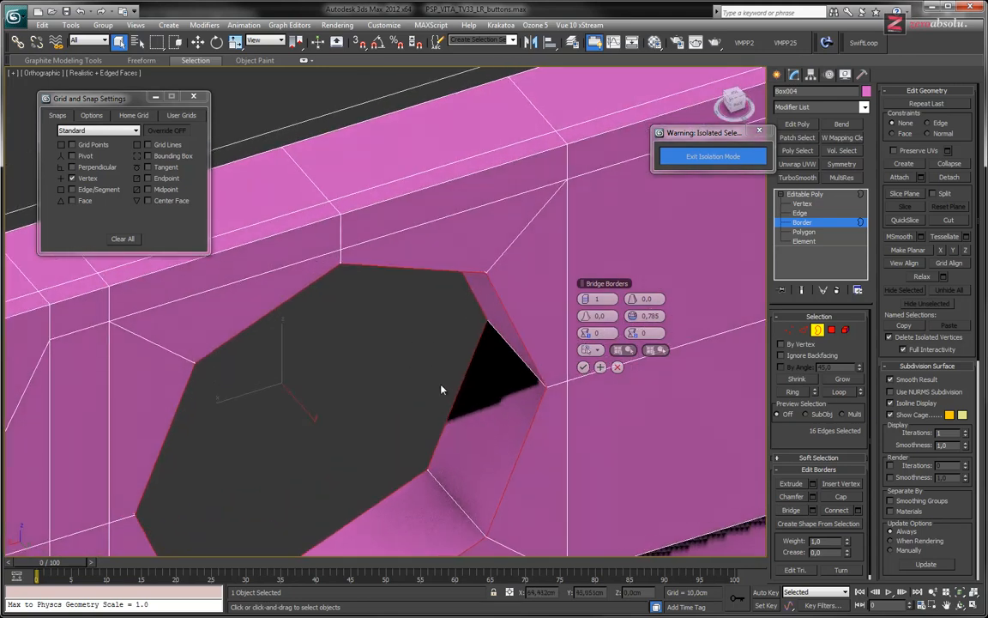
pyautogui.click(584, 368)
# - Bridge the front and back borders of the inner hole on the two-hole block
pyautogui.moveTo(584, 371)
pyautogui.keyDown('alt'); pyautogui.mouseDown(button='middle')
pyautogui.moveTo(467, 312)
pyautogui.moveTo(602, 377)
pyautogui.mouseUp(button='middle'); pyautogui.keyUp('alt')
pyautogui.press('j')
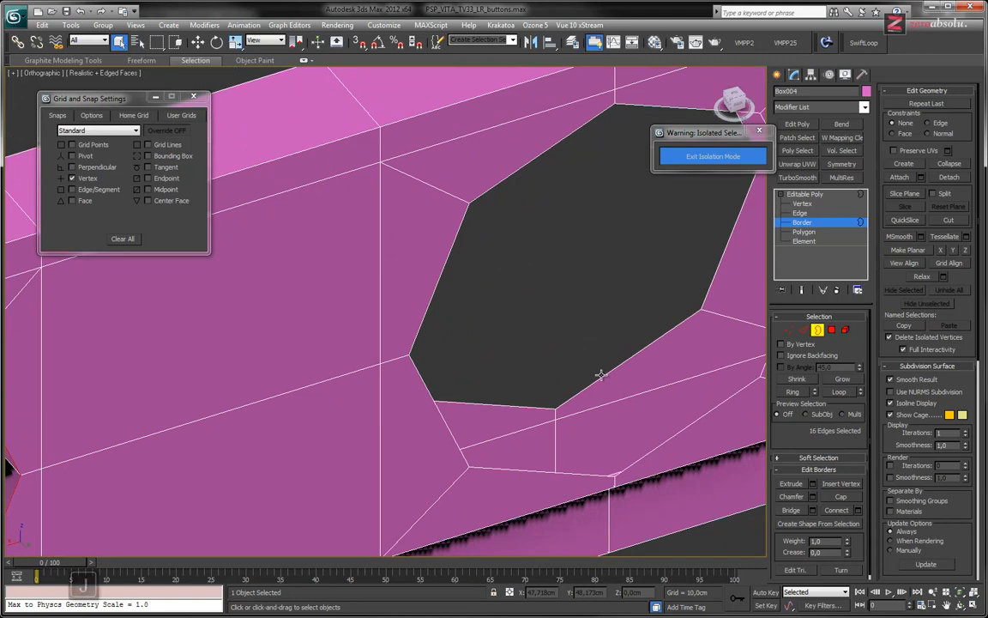
pyautogui.click(603, 375)
pyautogui.keyDown('alt'); pyautogui.moveTo(620, 383); pyautogui.dragTo(439, 331, button='middle'); pyautogui.keyUp('alt')
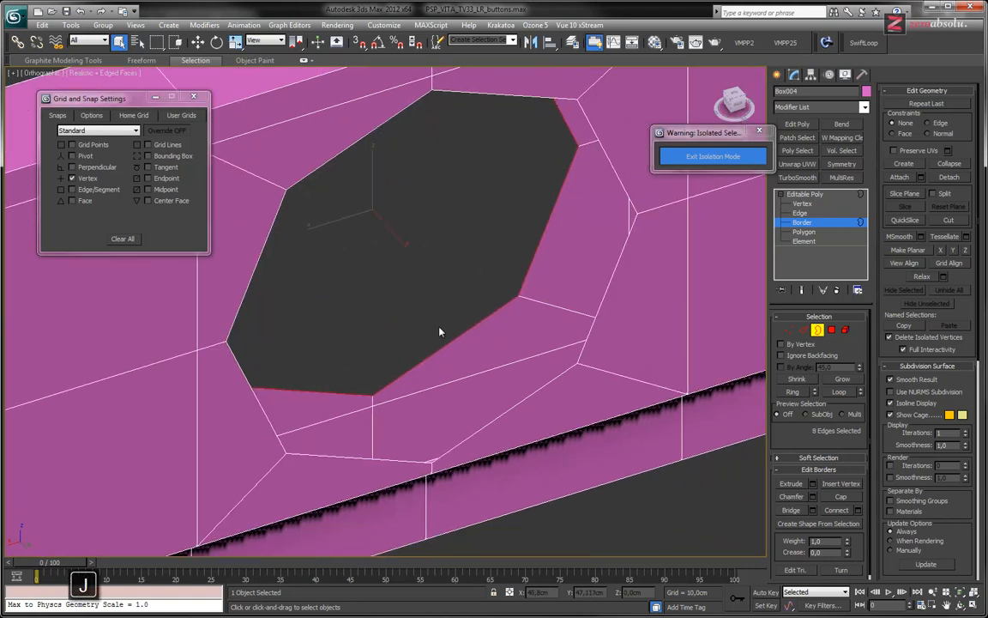
pyautogui.keyDown('ctrl'); pyautogui.click(520, 404); pyautogui.keyUp('ctrl')
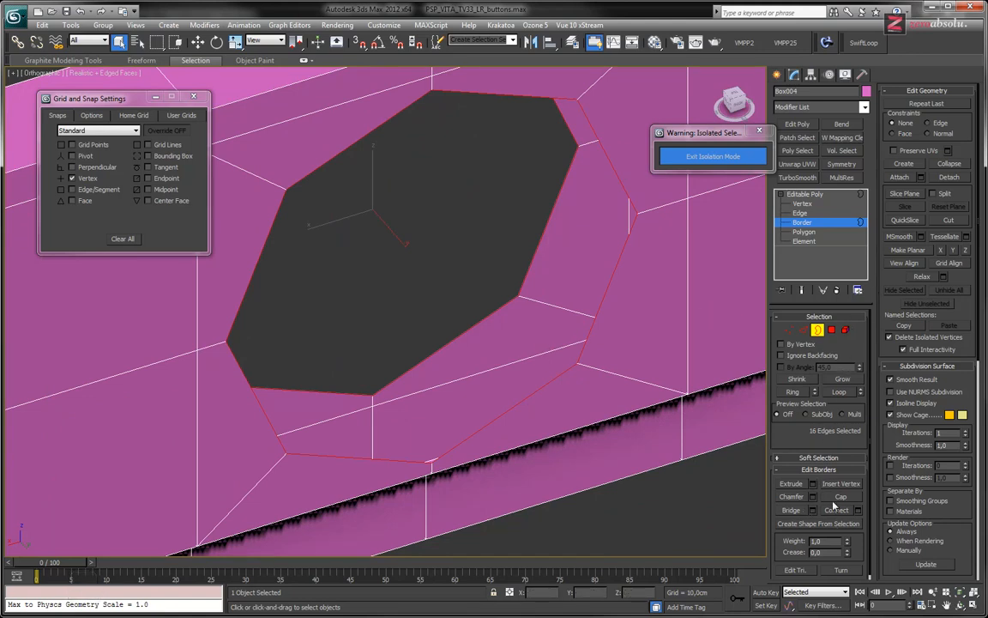
pyautogui.click(790, 512)
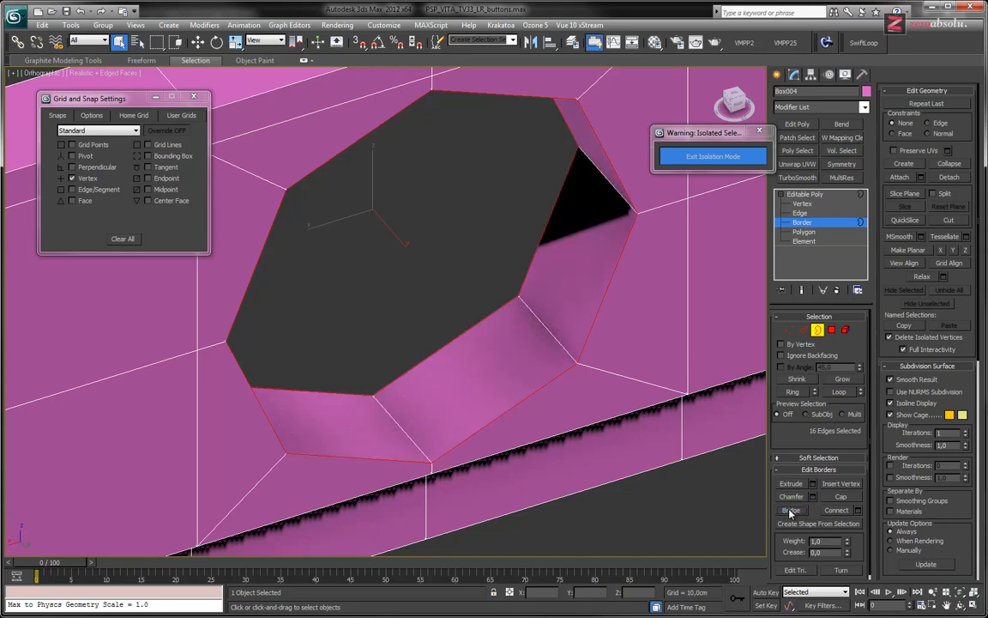
# - Bridge the front and back borders of the hole on the single-hole block at the other end
pyautogui.moveTo(642, 253); pyautogui.dragTo(416, 355, button='middle')
pyautogui.scroll(-3, 416, 354)
pyautogui.moveTo(592, 282); pyautogui.dragTo(302, 402, button='middle')
pyautogui.moveTo(637, 277); pyautogui.dragTo(294, 415, button='middle')
pyautogui.moveTo(644, 282); pyautogui.dragTo(315, 393, button='middle')
pyautogui.scroll(-4, 315, 393)
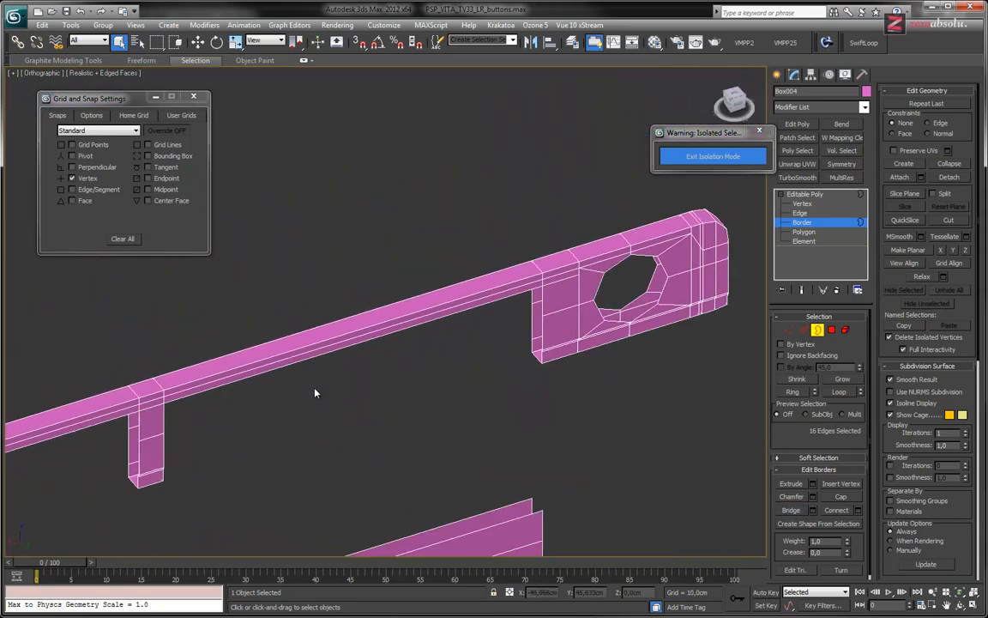
pyautogui.moveTo(631, 288); pyautogui.dragTo(490, 338, button='middle')
pyautogui.scroll(6, 490, 338)
pyautogui.click(517, 367)
pyautogui.keyDown('ctrl'); pyautogui.click(559, 417); pyautogui.keyUp('ctrl')
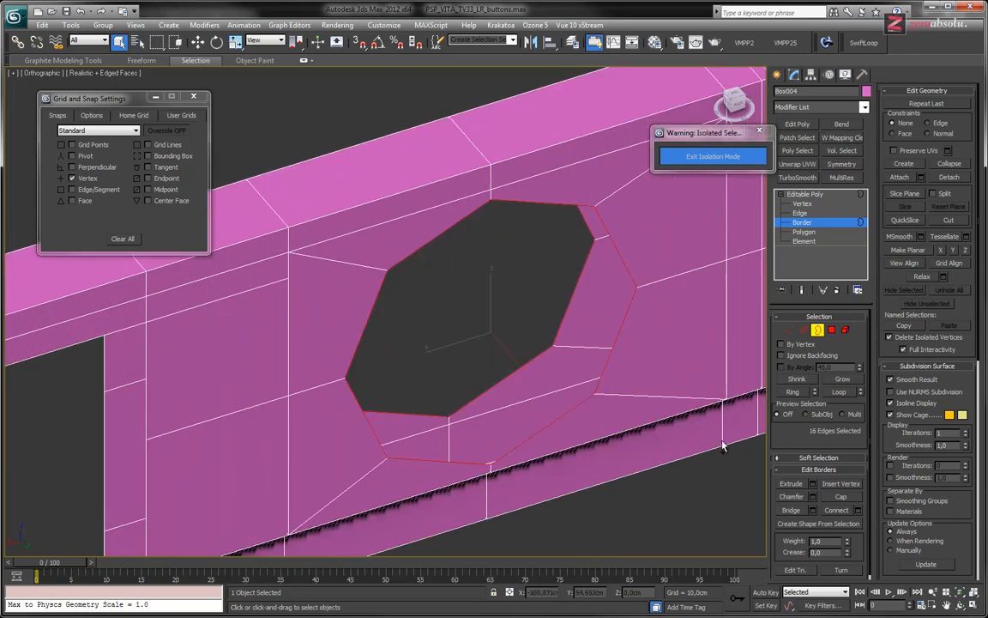
pyautogui.click(801, 513)
pyautogui.scroll(-6, 540, 320)
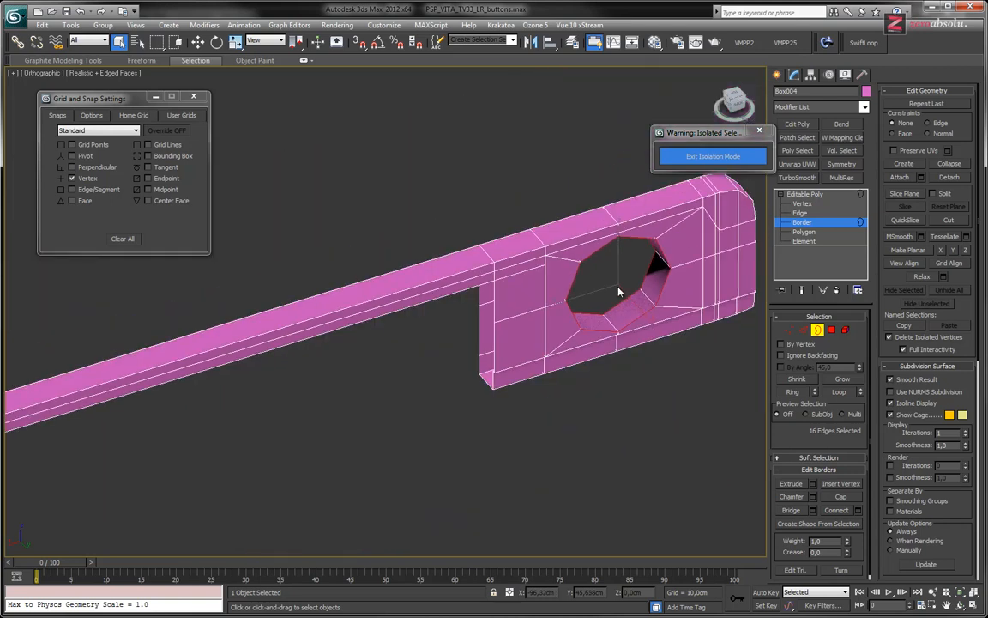
# - Review the bridged button holes from the back and compare the part with the reference image in the four-viewport layout
pyautogui.keyDown('alt'); pyautogui.moveTo(564, 352); pyautogui.dragTo(518, 315, button='middle'); pyautogui.keyUp('alt')
pyautogui.moveTo(414, 307); pyautogui.dragTo(556, 336, button='middle')
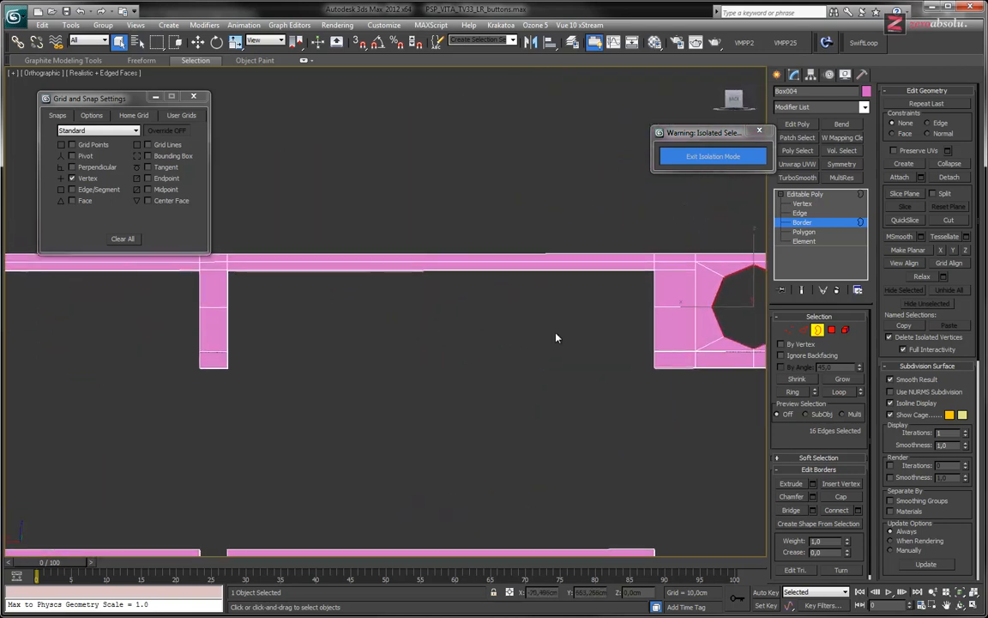
pyautogui.scroll(-4, 554, 335)
pyautogui.moveTo(316, 326); pyautogui.dragTo(375, 357, button='middle')
pyautogui.moveTo(298, 364); pyautogui.dragTo(340, 387, button='middle')
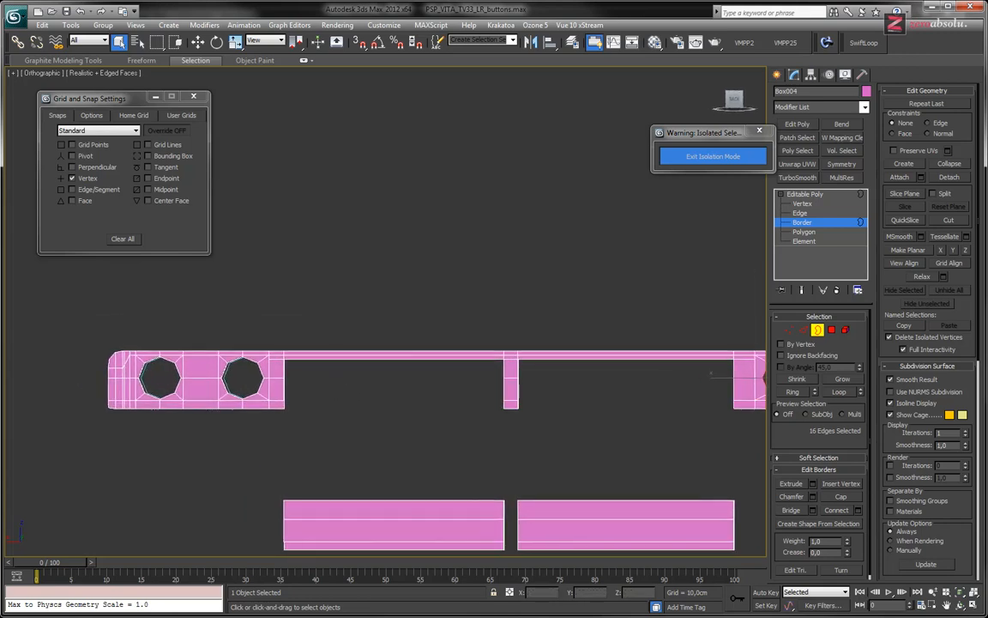
pyautogui.moveTo(498, 403); pyautogui.dragTo(443, 377, button='middle')
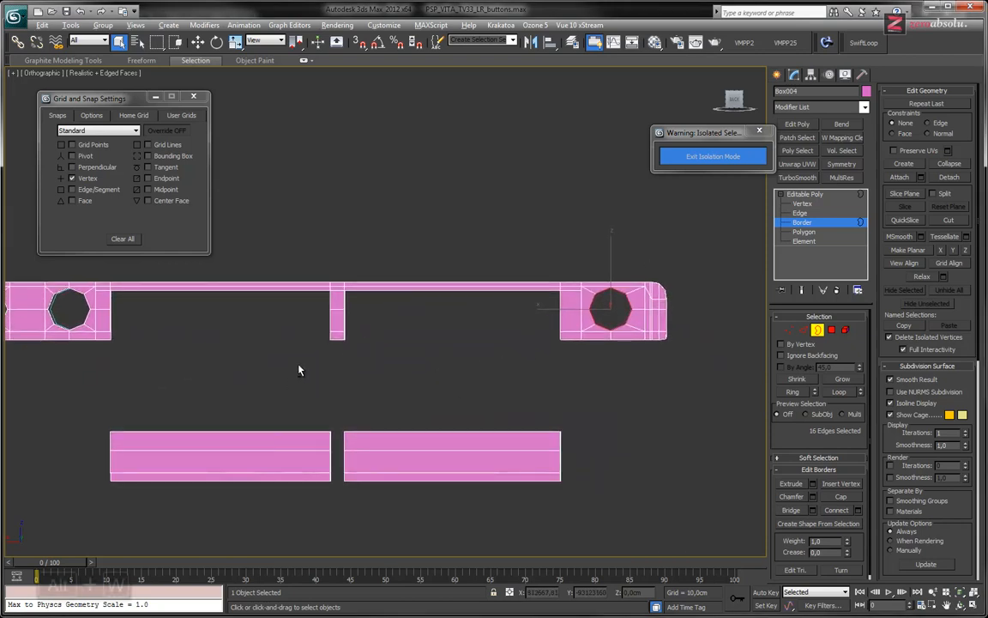
pyautogui.hotkey('alt', 'w')
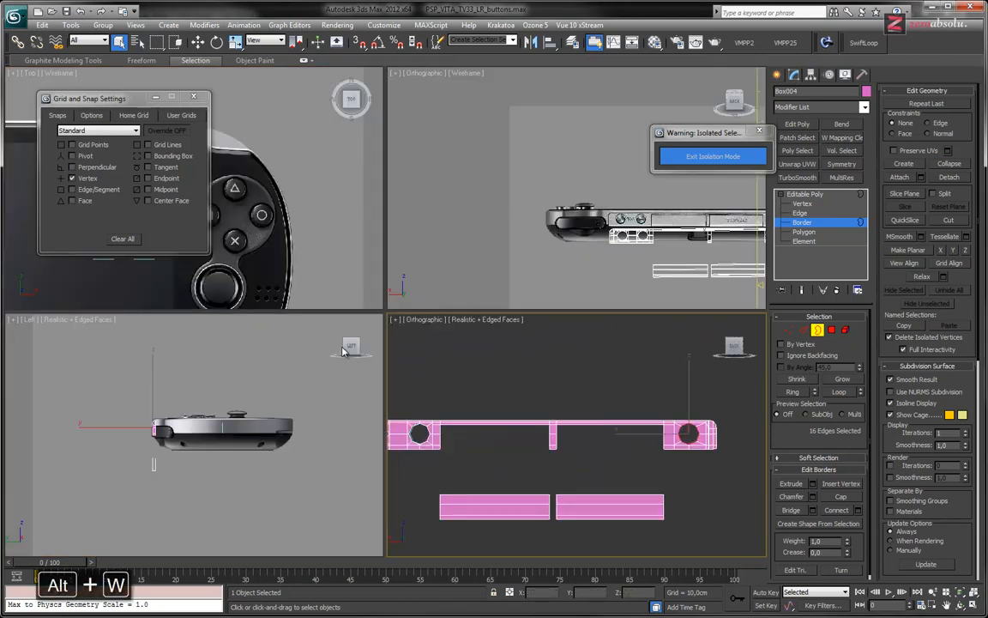
pyautogui.moveTo(503, 191); pyautogui.dragTo(374, 191, button='middle')
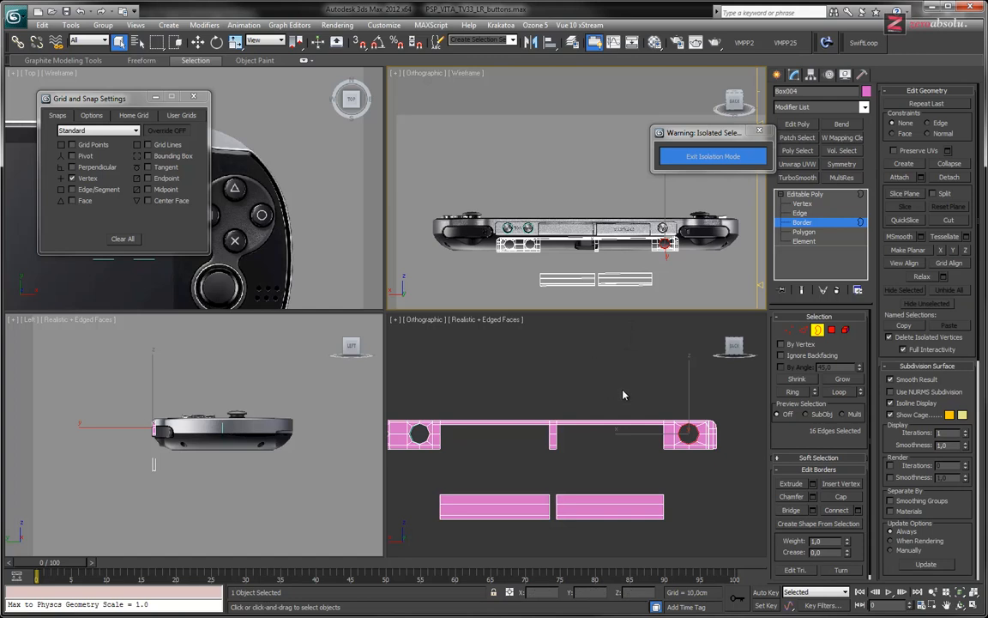
pyautogui.moveTo(559, 350); pyautogui.dragTo(596, 365, button='middle')
pyautogui.moveTo(629, 225); pyautogui.dragTo(589, 220, button='middle')
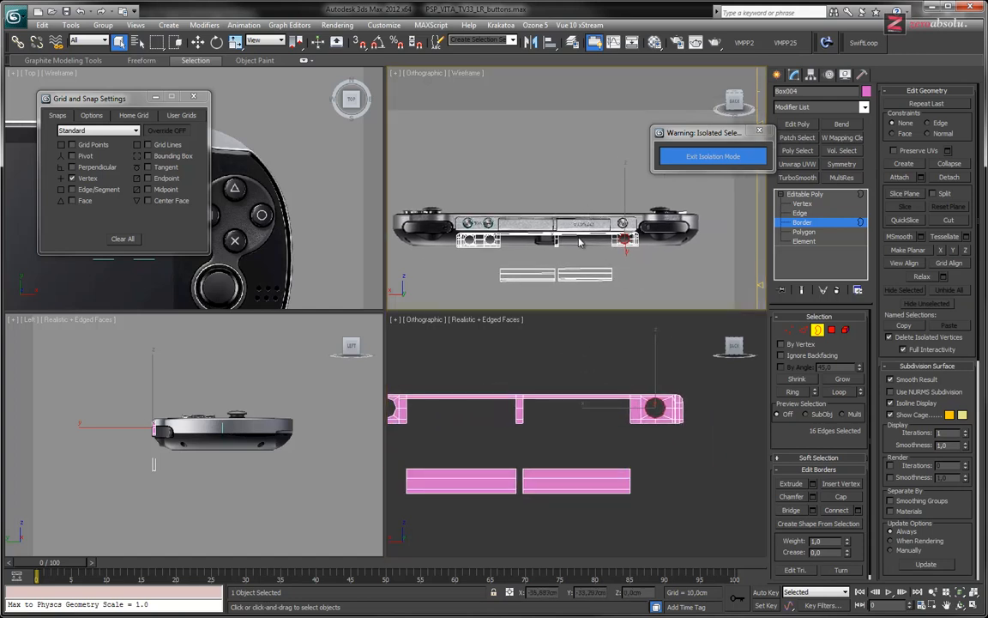
pyautogui.scroll(5, 557, 257)
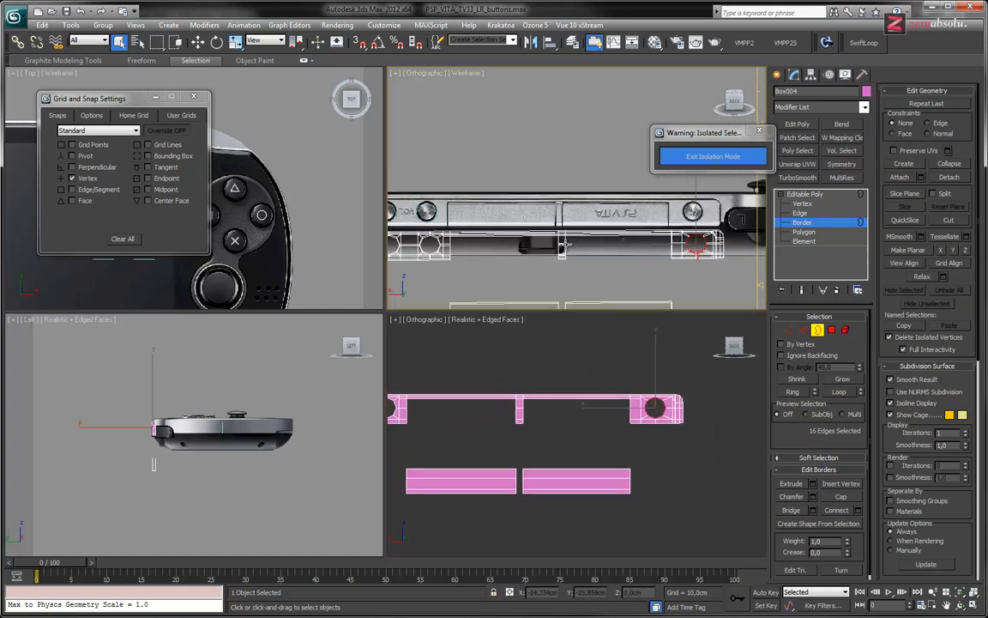
pyautogui.scroll(-5, 566, 242)
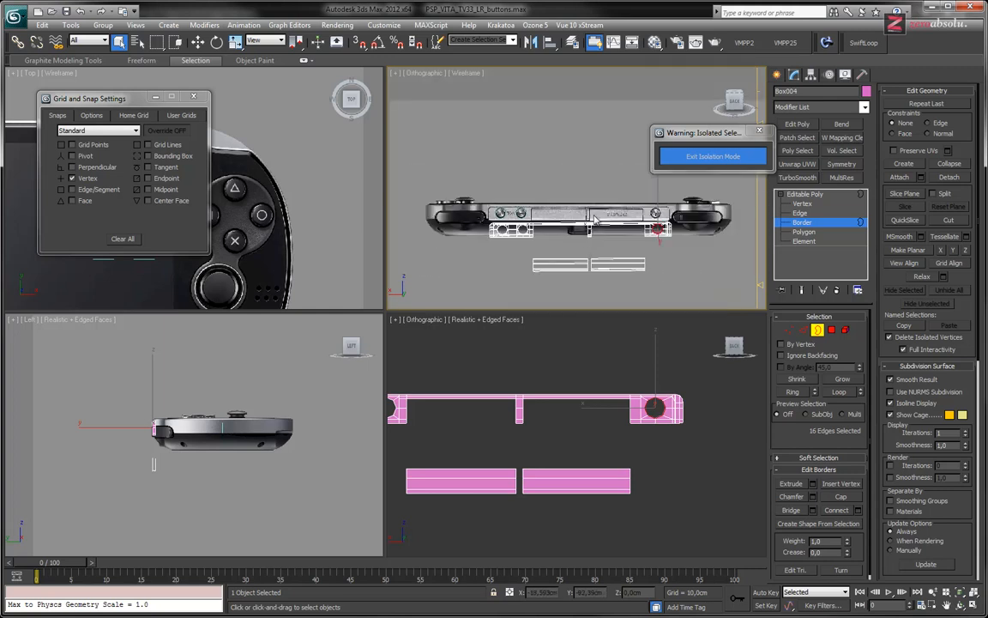
# - Deselect the borders, switch the wireframe reference viewport to the Back view, and maximize it around the power button hole
pyautogui.click(514, 265)
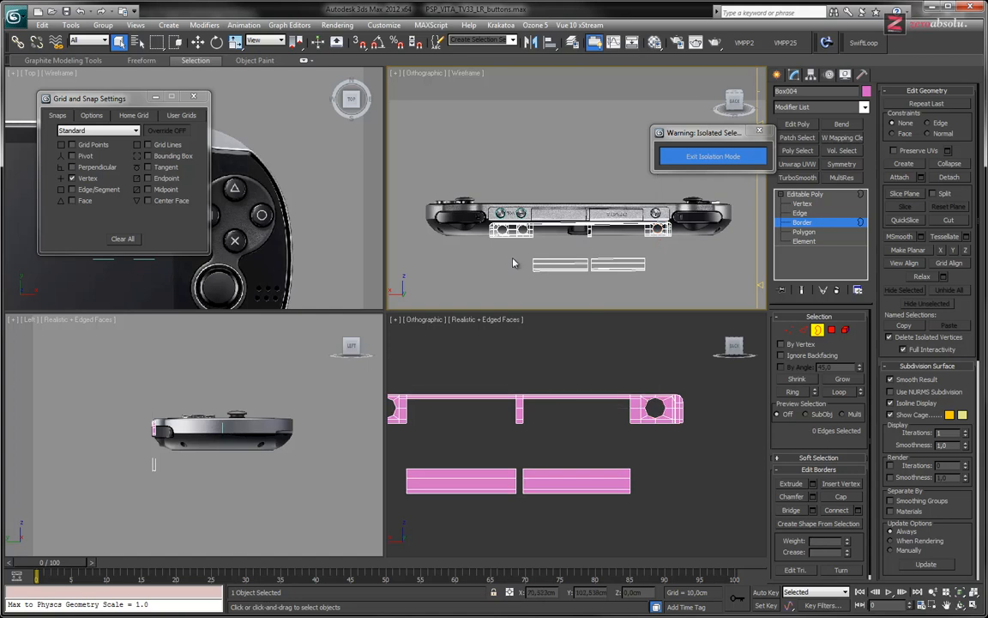
pyautogui.click(426, 76)
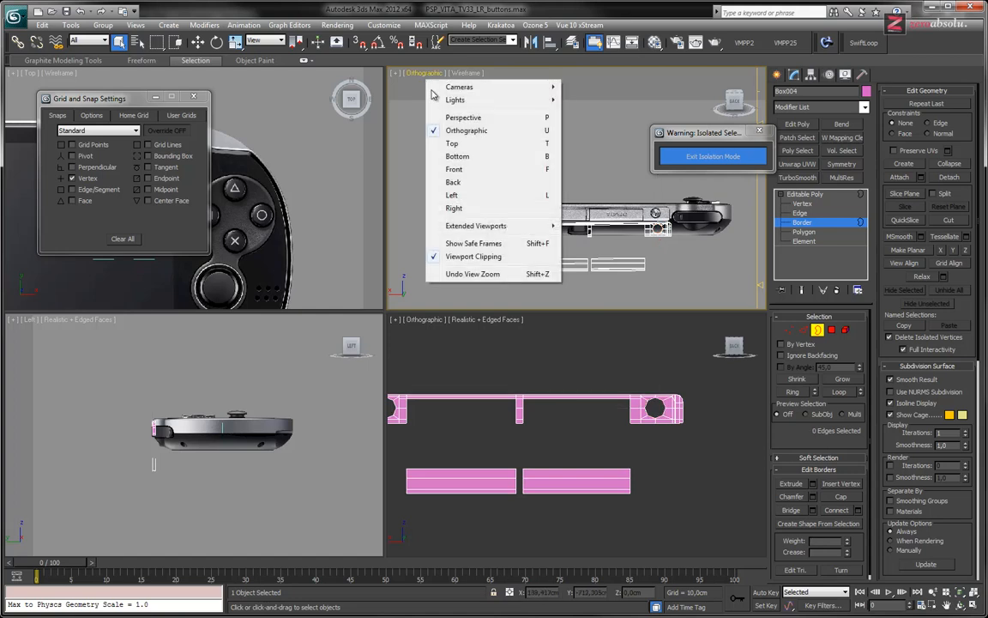
pyautogui.click(453, 183)
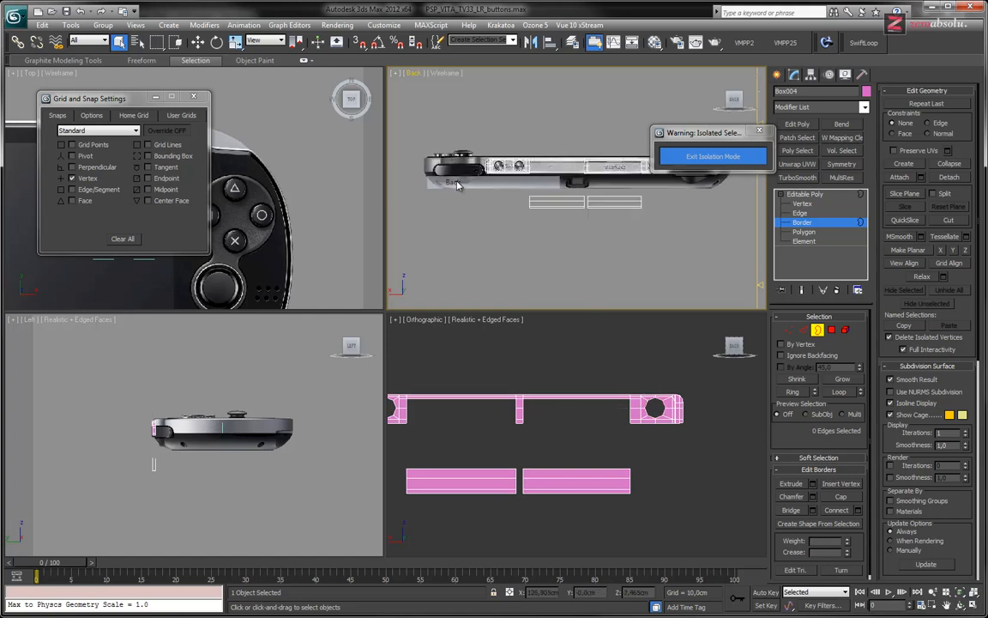
pyautogui.hotkey('alt', 'w')
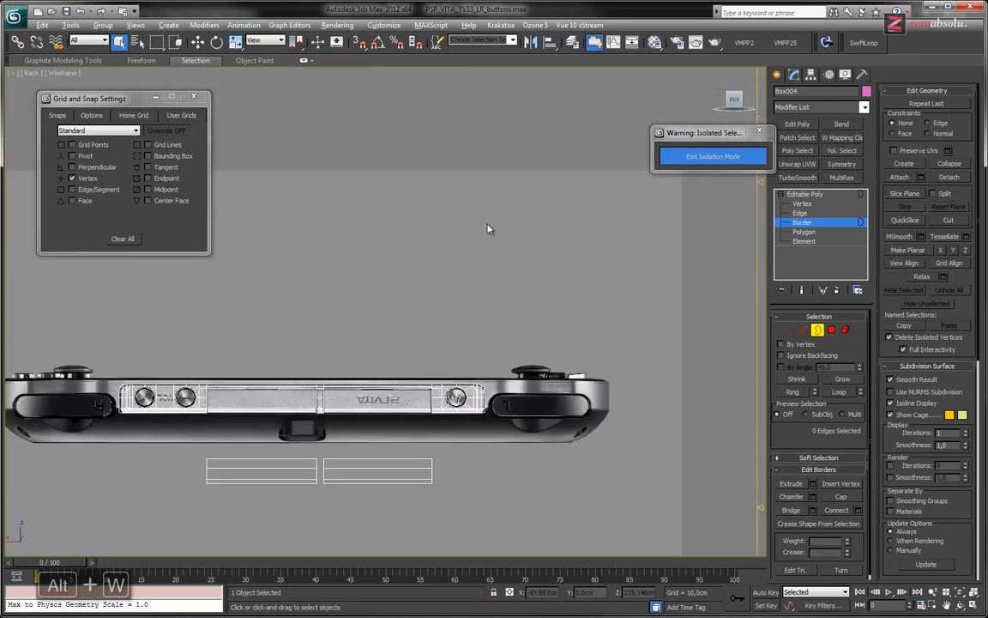
pyautogui.scroll(8, 482, 308)
pyautogui.moveTo(652, 328); pyautogui.dragTo(481, 283, button='middle')
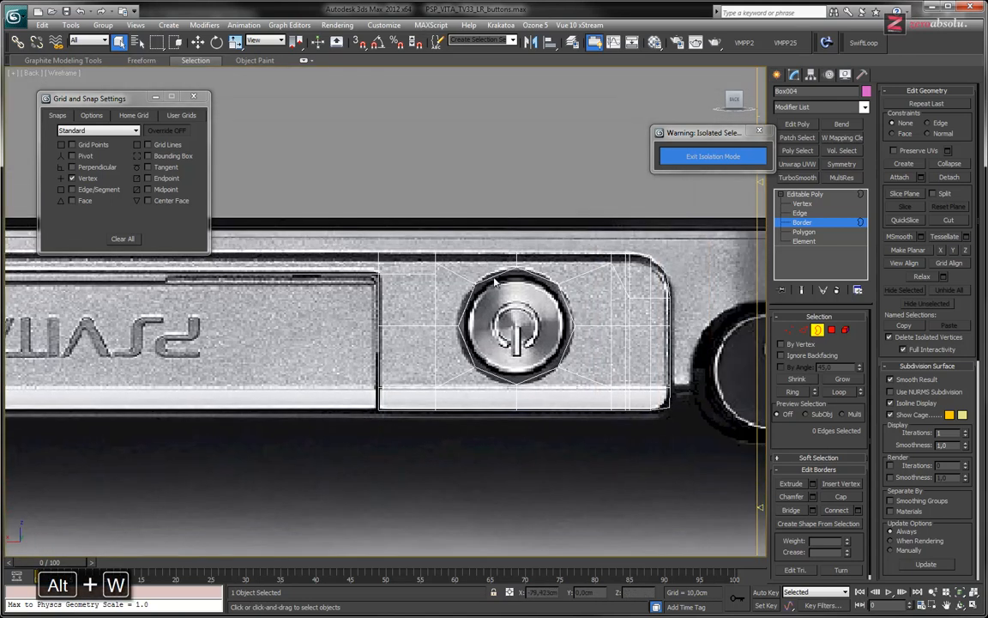
# - Apply a TurboSmooth modifier with 2 iterations and Isoline Display to the part, and inspect the power button hole in a shaded view
pyautogui.scroll(3, 448, 367)
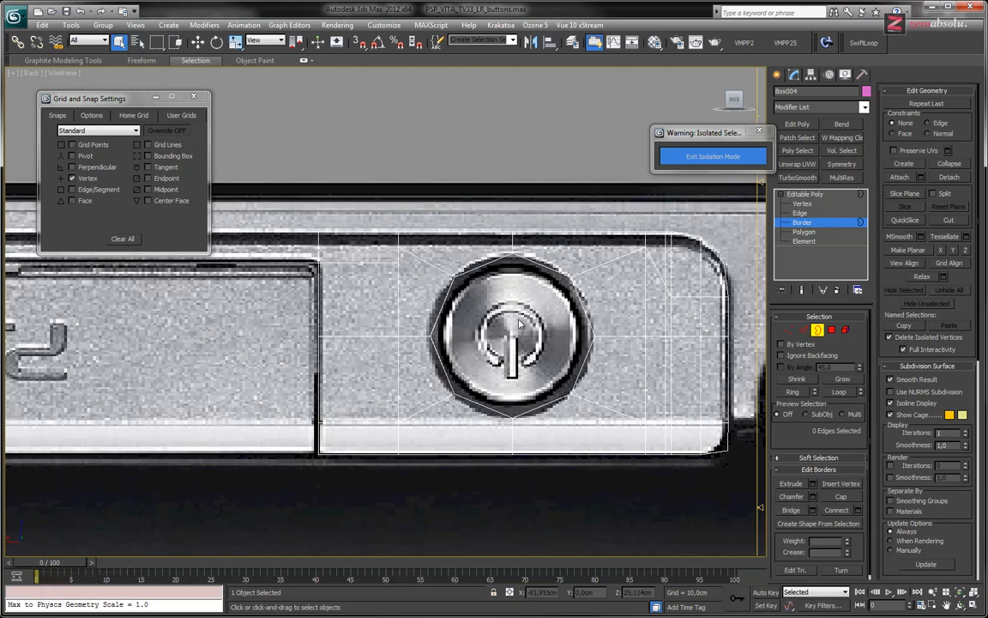
pyautogui.click(797, 176)
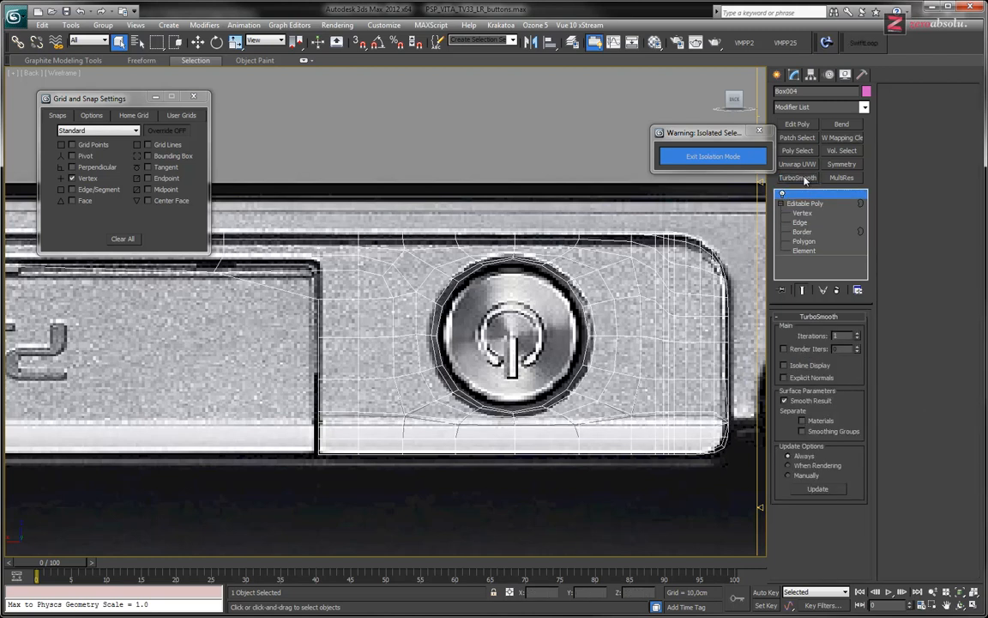
pyautogui.click(856, 333)
pyautogui.click(783, 365)
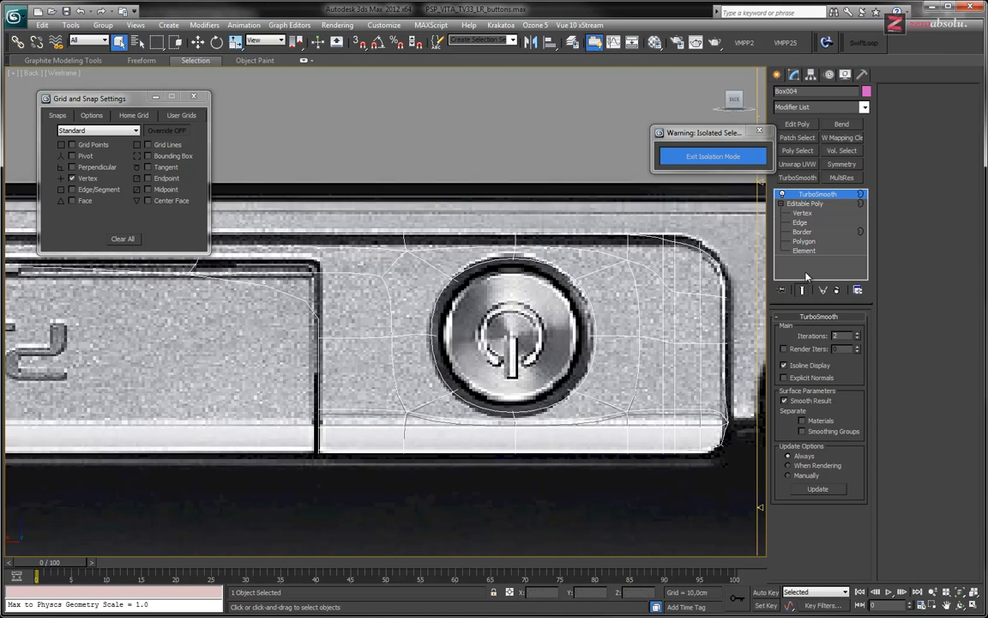
pyautogui.press('F3')
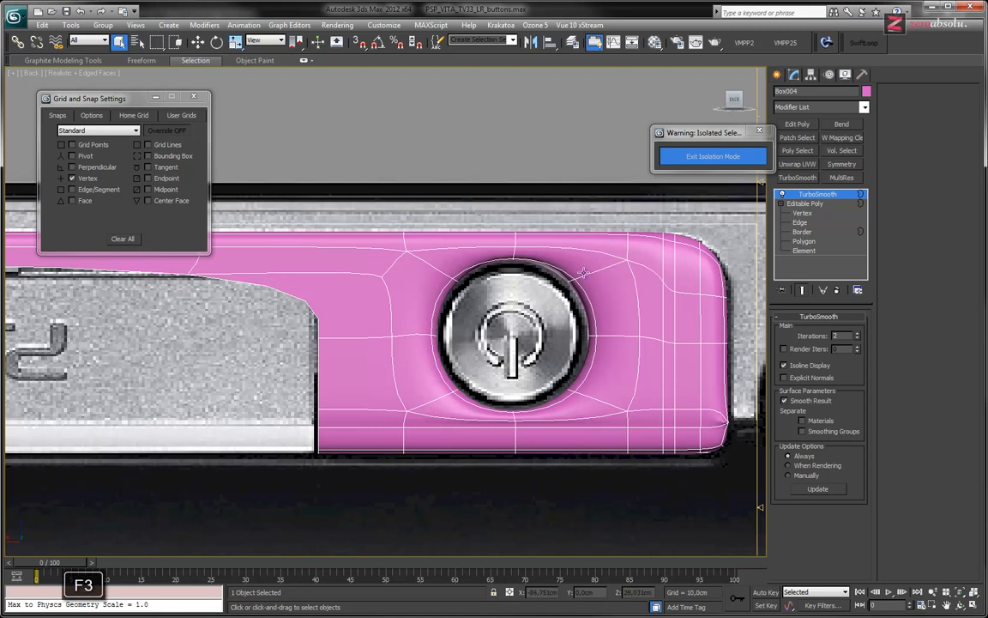
pyautogui.keyDown('alt'); pyautogui.moveTo(596, 327); pyautogui.dragTo(574, 322, button='middle'); pyautogui.keyUp('alt')
pyautogui.scroll(5, 574, 322)
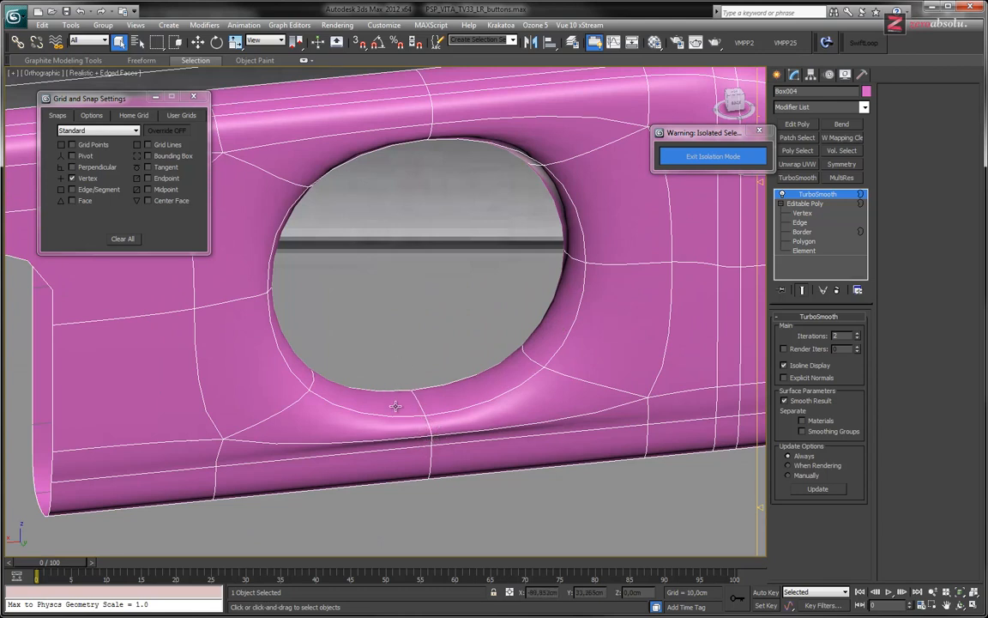
pyautogui.click(808, 223)
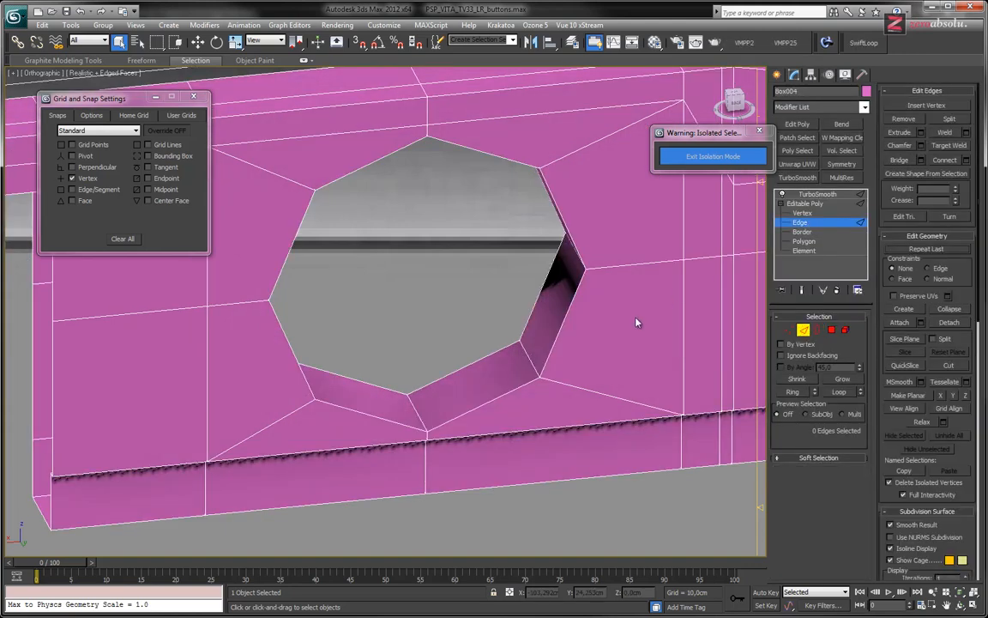
pyautogui.click(525, 354)
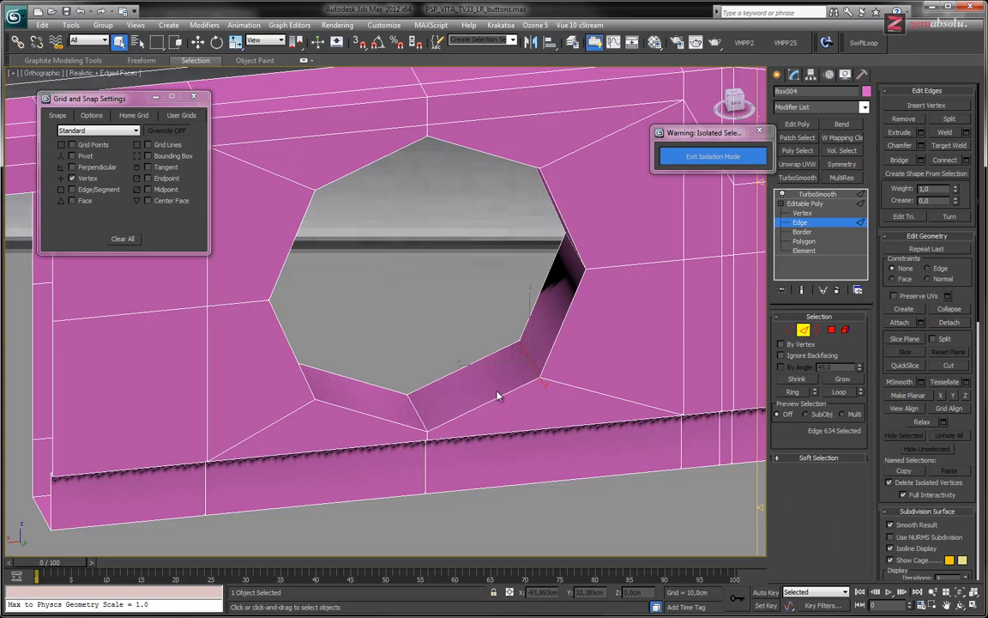
pyautogui.keyDown('shift'); pyautogui.click(415, 409); pyautogui.keyUp('shift')
pyautogui.click(414, 410)
pyautogui.click(793, 392)
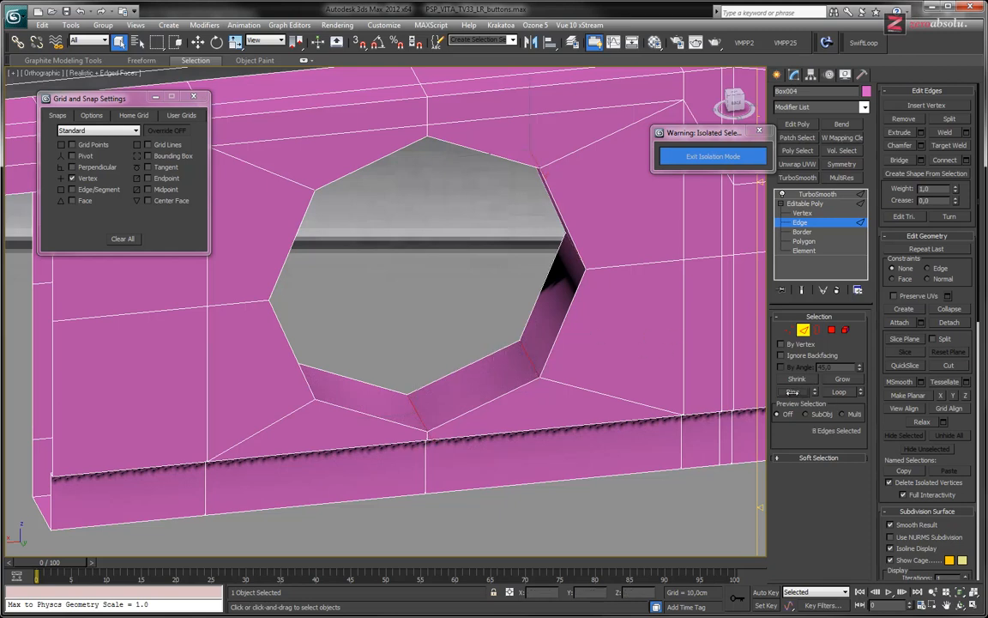
pyautogui.moveTo(465, 223)
pyautogui.keyDown('alt'); pyautogui.mouseDown(button='middle')
pyautogui.moveTo(456, 166)
pyautogui.moveTo(430, 161)
pyautogui.moveTo(405, 211)
pyautogui.moveTo(468, 256)
pyautogui.moveTo(474, 236)
pyautogui.mouseUp(button='middle'); pyautogui.keyUp('alt')
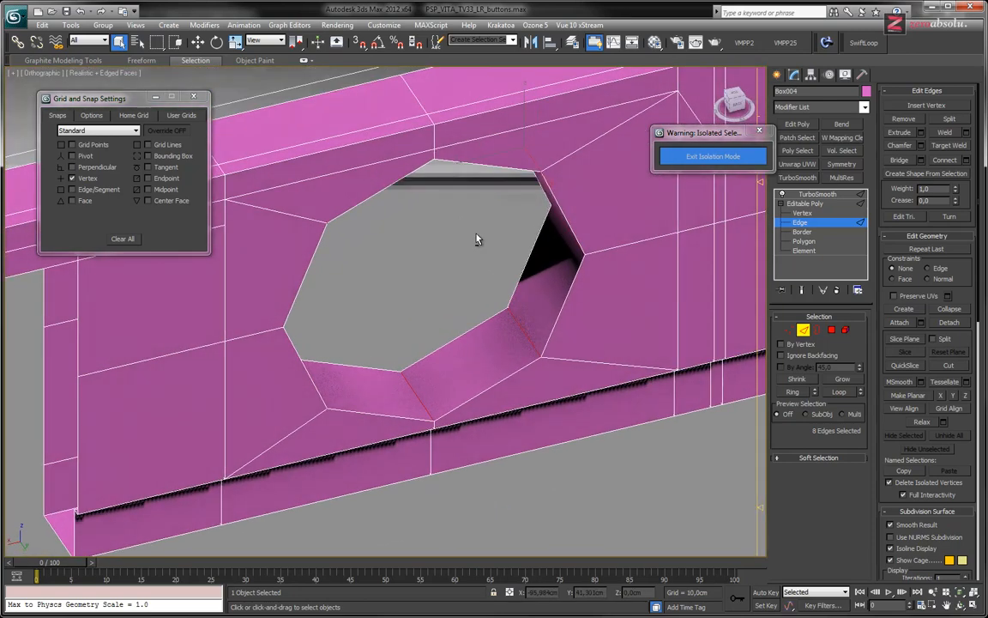
pyautogui.hotkey('ctrl', 'shift', 'e')
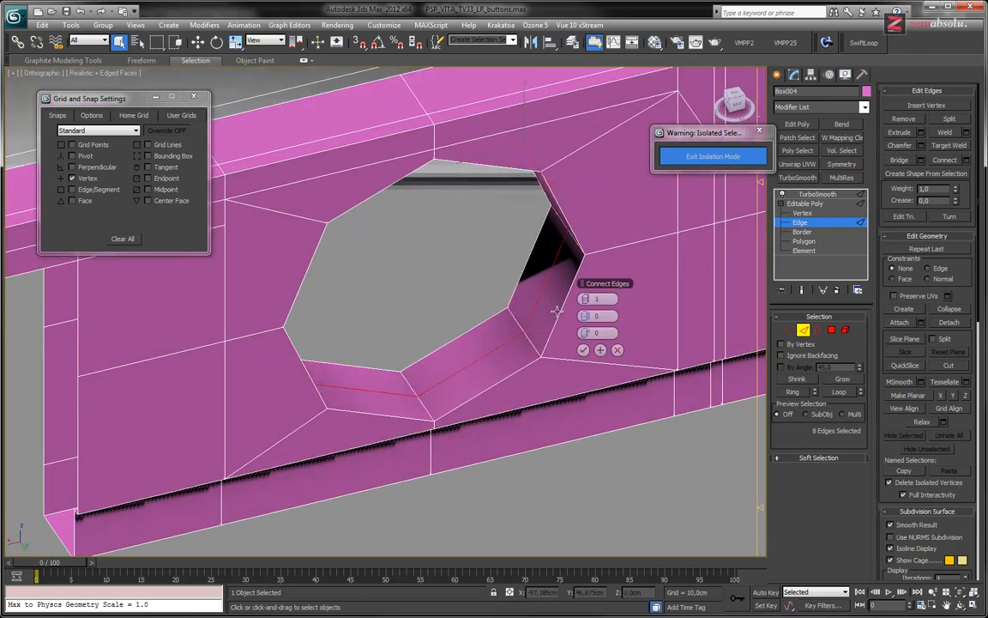
pyautogui.click(589, 299)
pyautogui.moveTo(585, 315); pyautogui.dragTo(585, 316)
pyautogui.moveTo(802, 329); pyautogui.dragTo(793, 331)
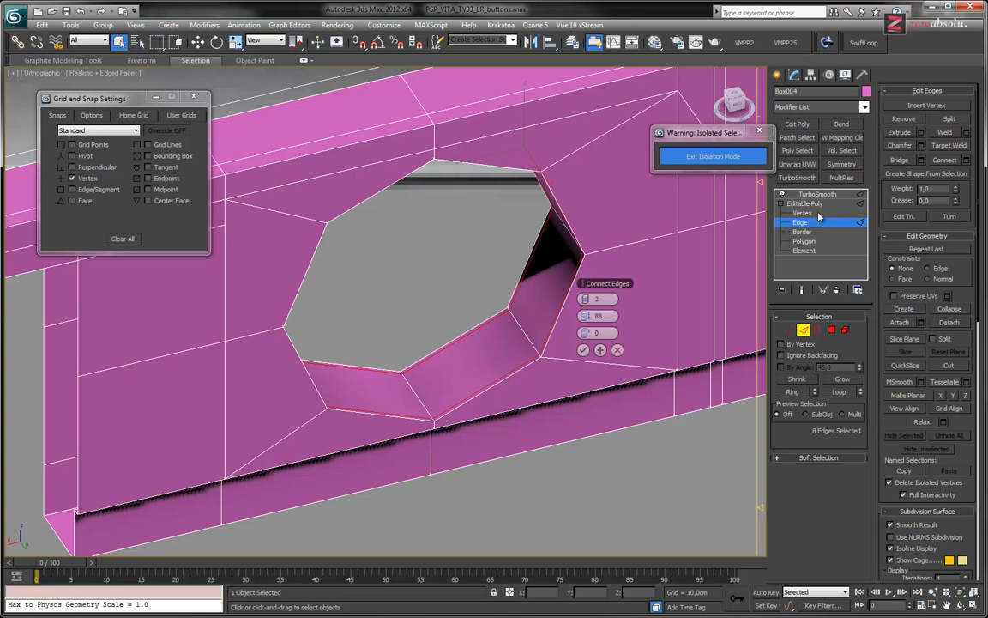
pyautogui.click(802, 291)
pyautogui.keyDown('alt'); pyautogui.moveTo(497, 285); pyautogui.dragTo(536, 236, button='middle'); pyautogui.keyUp('alt')
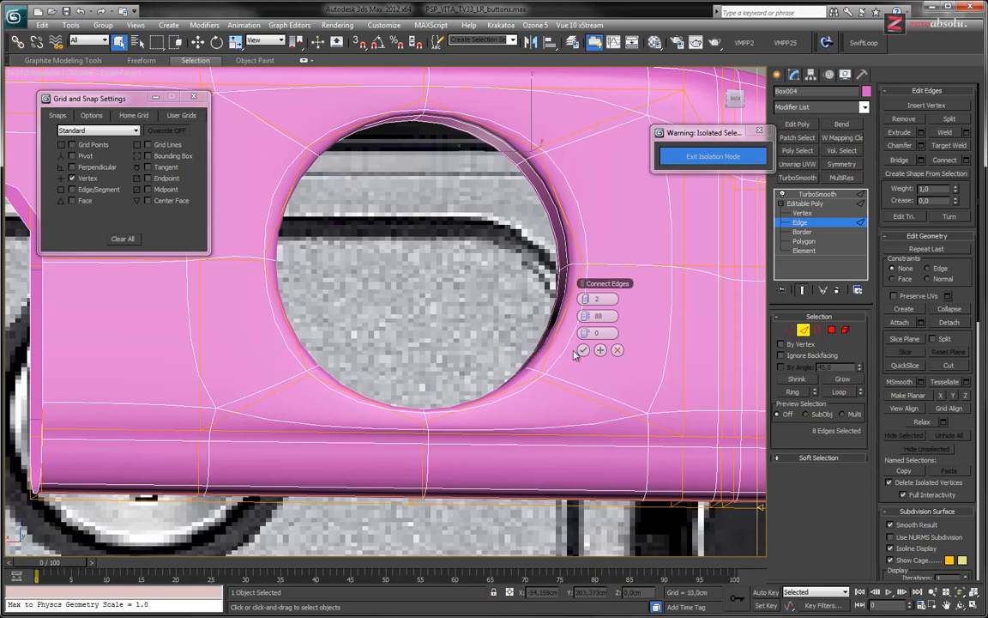
pyautogui.click(618, 350)
# - Select the eight edges around the near rim of the power button hole on the unsmoothed cage
pyautogui.keyDown('alt'); pyautogui.moveTo(562, 299); pyautogui.dragTo(587, 234, button='middle'); pyautogui.keyUp('alt')
pyautogui.click(804, 291)
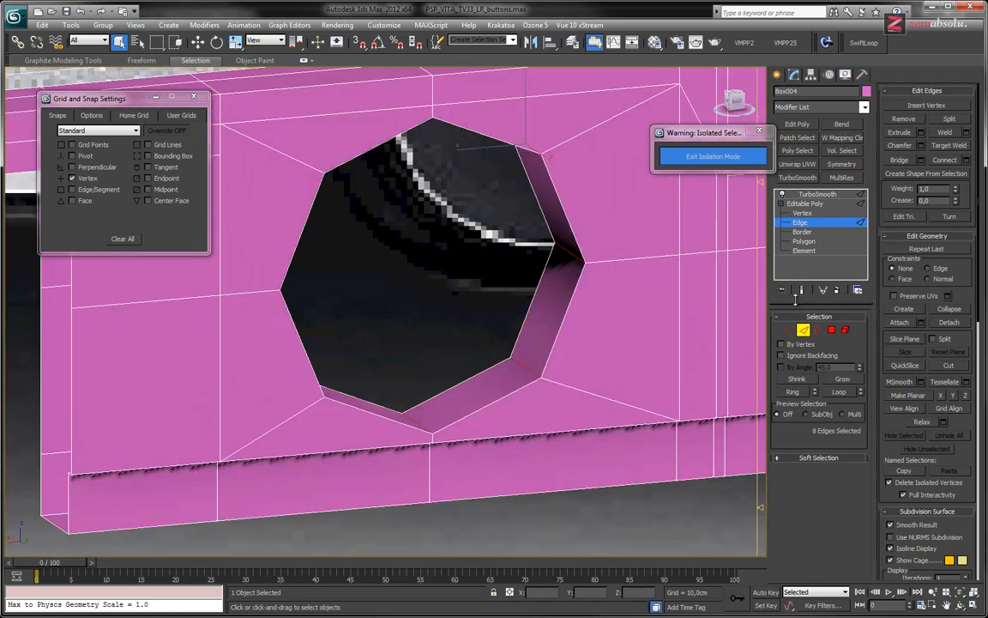
pyautogui.click(583, 287)
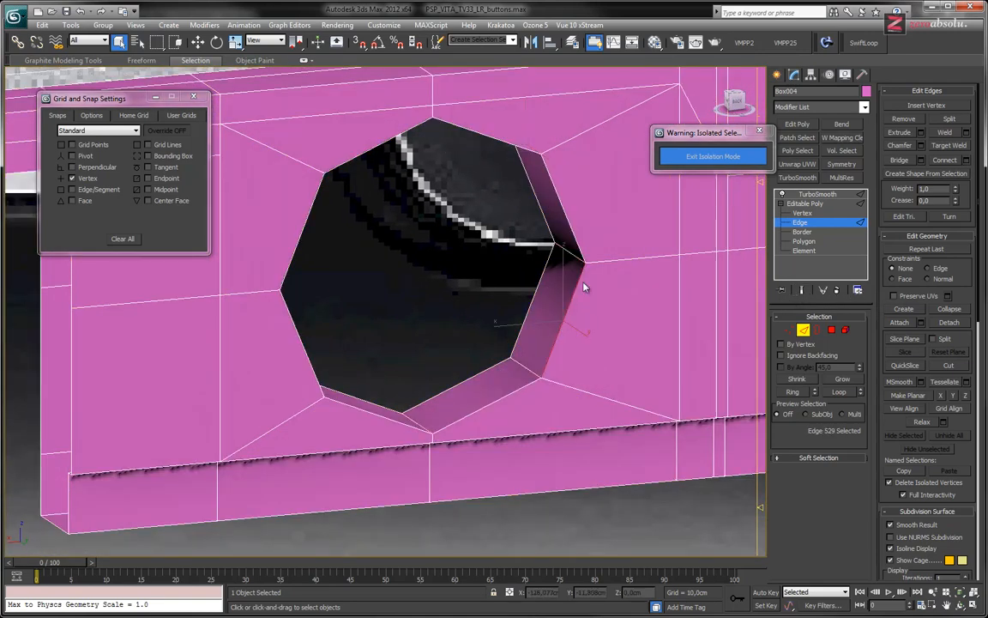
pyautogui.keyDown('ctrl'); pyautogui.click(567, 220); pyautogui.keyUp('ctrl')
pyautogui.keyDown('ctrl'); pyautogui.click(479, 134); pyautogui.keyUp('ctrl')
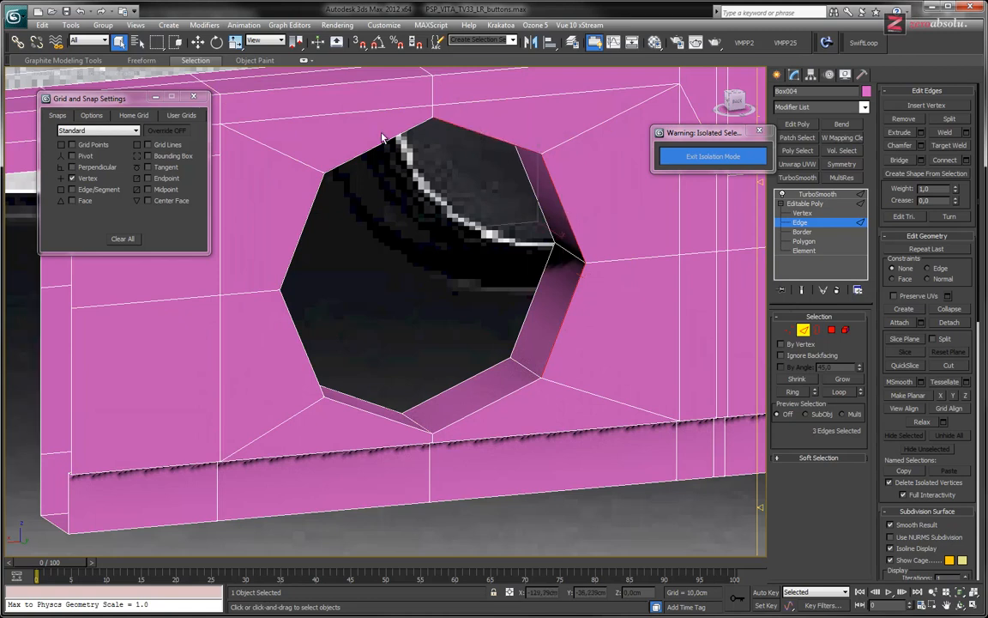
pyautogui.keyDown('ctrl'); pyautogui.click(378, 143); pyautogui.keyUp('ctrl')
pyautogui.keyDown('ctrl'); pyautogui.click(306, 226); pyautogui.keyUp('ctrl')
pyautogui.keyDown('ctrl'); pyautogui.click(293, 331); pyautogui.keyUp('ctrl')
pyautogui.keyDown('ctrl'); pyautogui.click(347, 404); pyautogui.keyUp('ctrl')
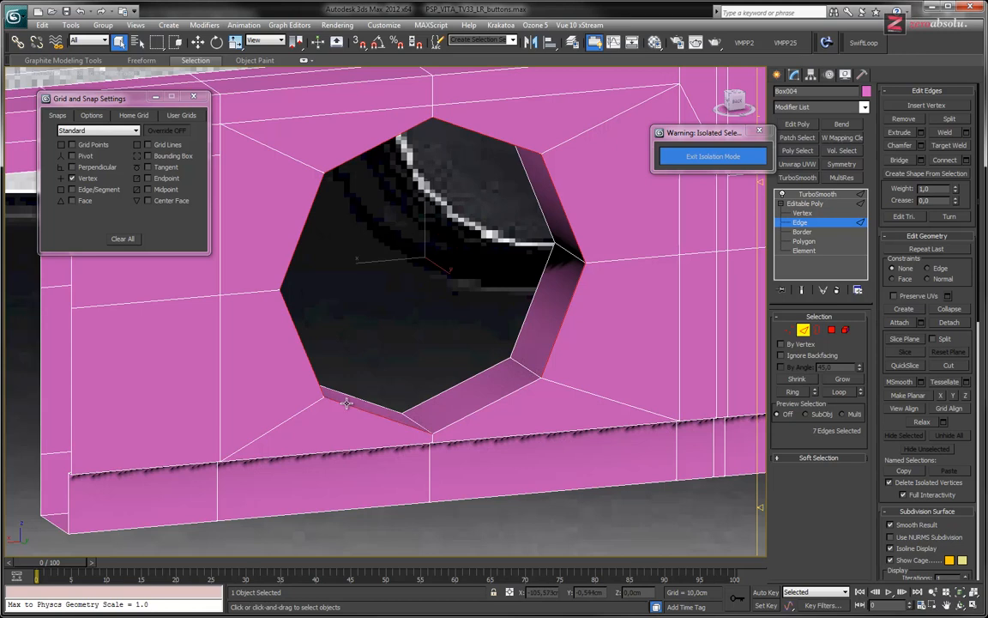
pyautogui.keyDown('ctrl'); pyautogui.click(490, 404); pyautogui.keyUp('ctrl')
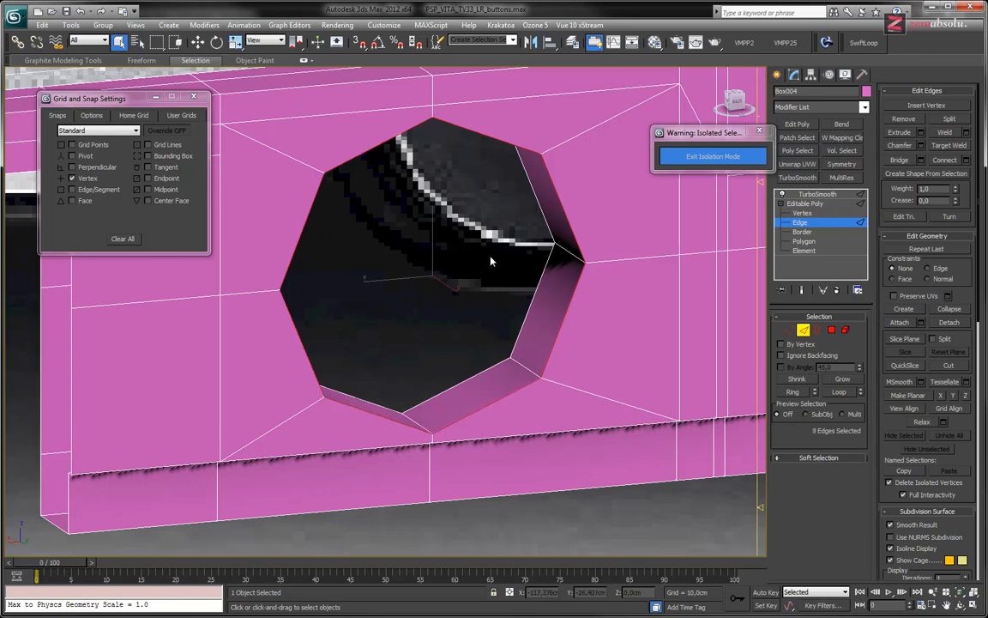
# - Chamfer the selected rim edges by about 0.182 cm with 2 segments and check the smoothed hole from several angles
pyautogui.click(921, 145)
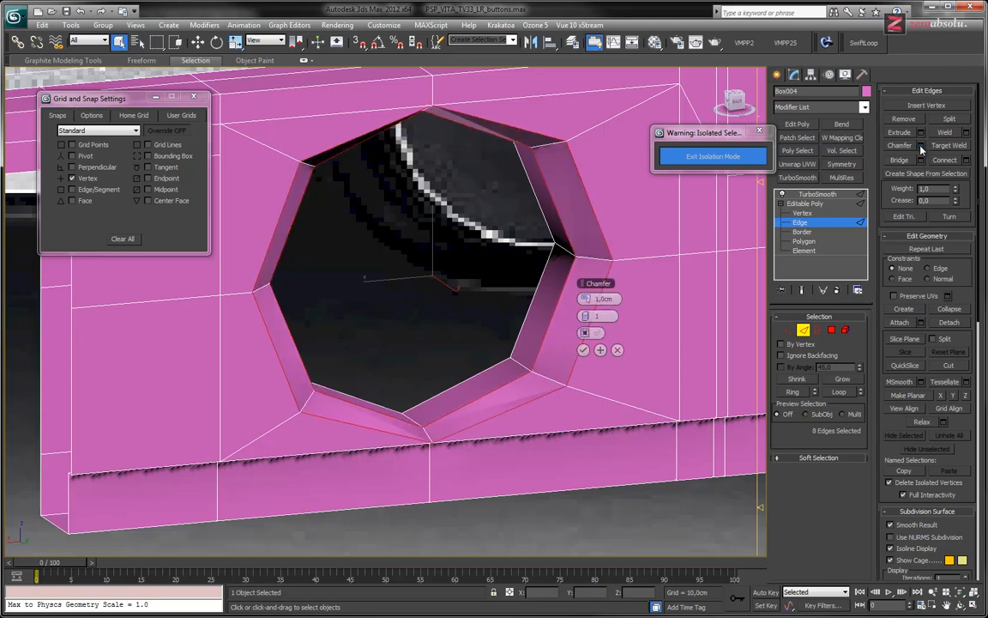
pyautogui.moveTo(592, 299); pyautogui.dragTo(556, 300)
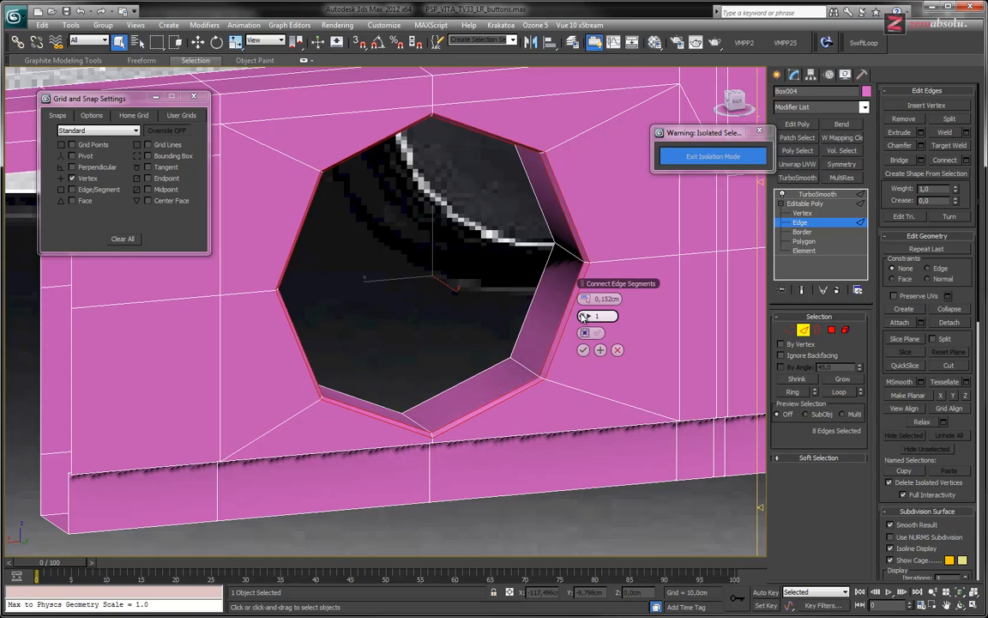
pyautogui.click(590, 317)
pyautogui.moveTo(589, 299); pyautogui.dragTo(588, 302)
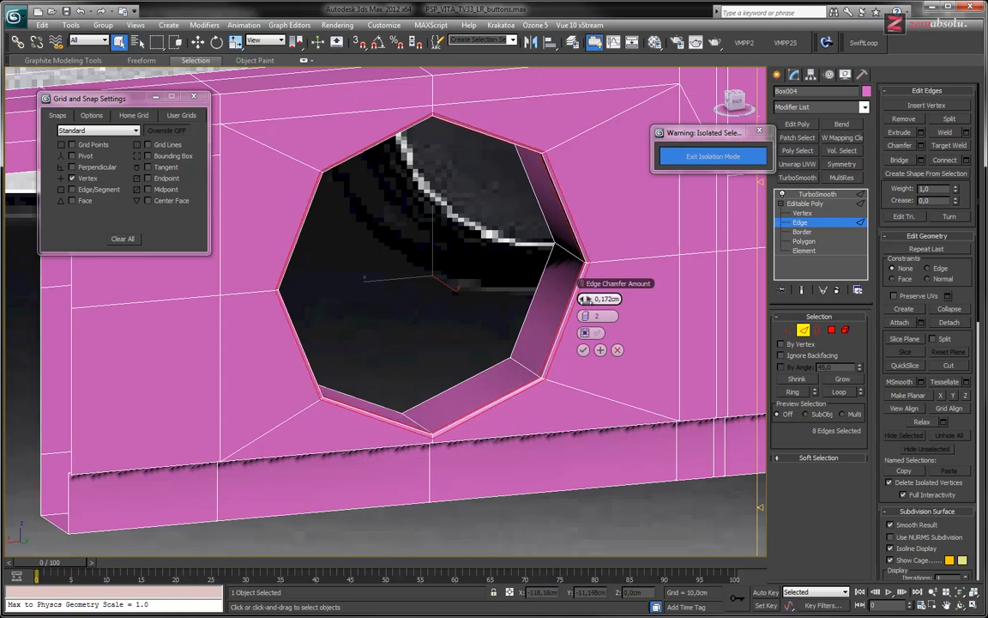
pyautogui.click(802, 289)
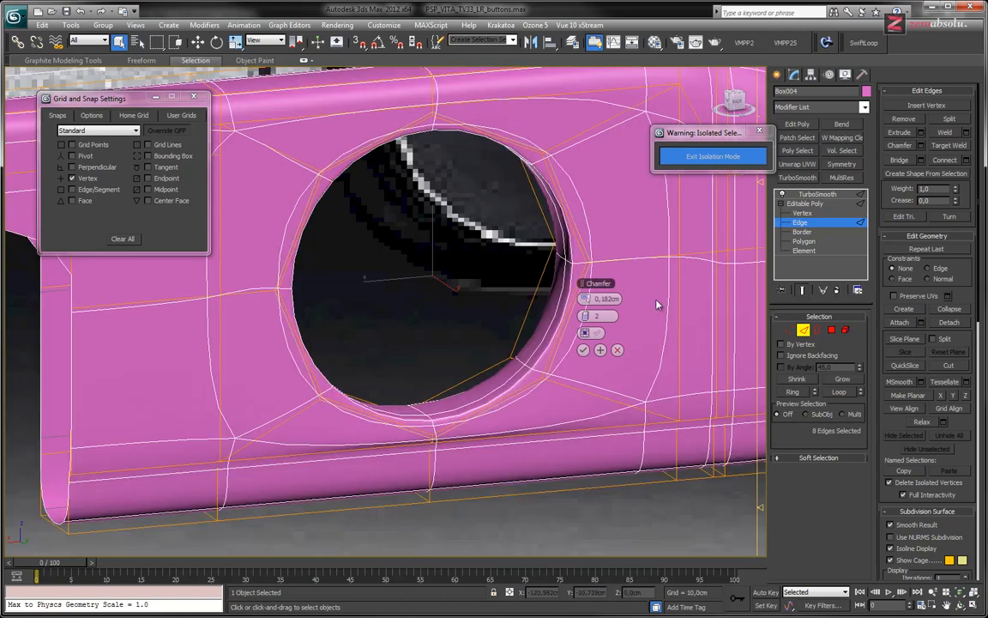
pyautogui.keyDown('alt'); pyautogui.moveTo(510, 281); pyautogui.dragTo(473, 234, button='middle'); pyautogui.keyUp('alt')
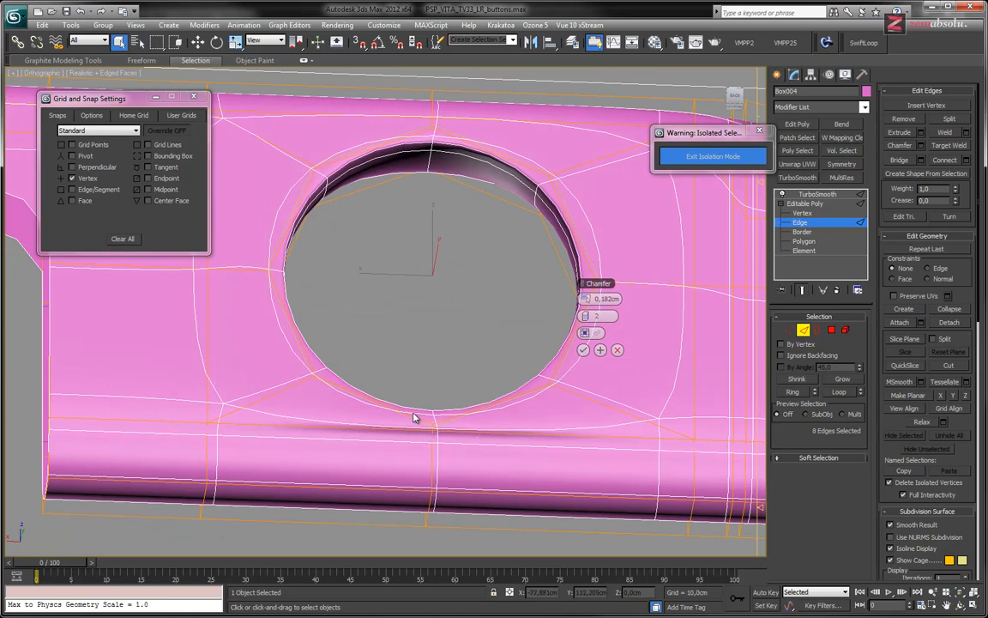
pyautogui.keyDown('alt'); pyautogui.moveTo(463, 339); pyautogui.dragTo(535, 376, button='middle'); pyautogui.keyUp('alt')
pyautogui.scroll(3, 528, 369)
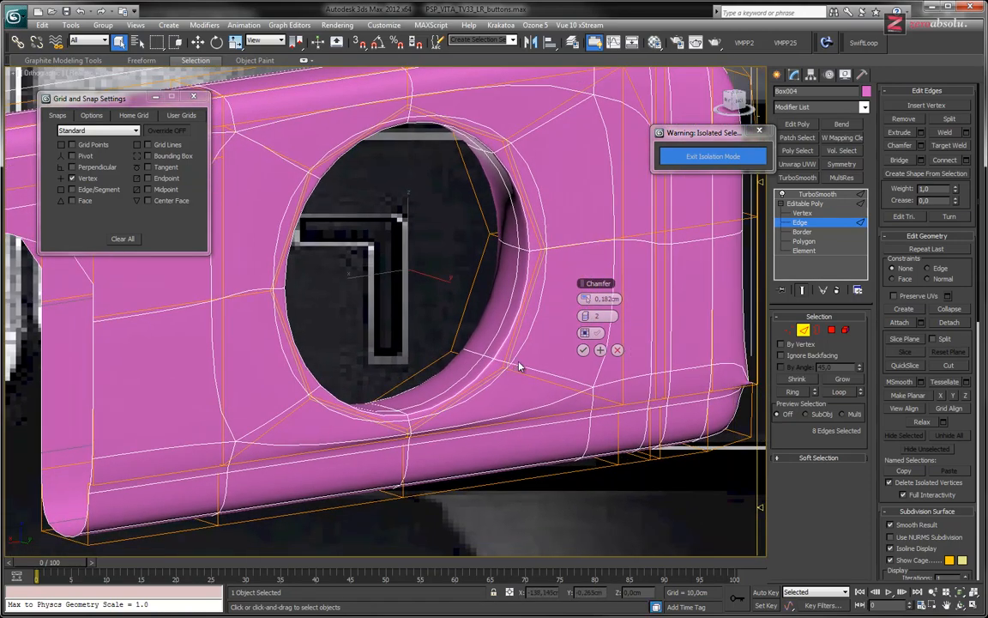
# - Reduce the rim chamfer to 0.057 cm, and raise the TurboSmooth iterations to 3 with edged faces hidden
pyautogui.moveTo(584, 298); pyautogui.dragTo(583, 299)
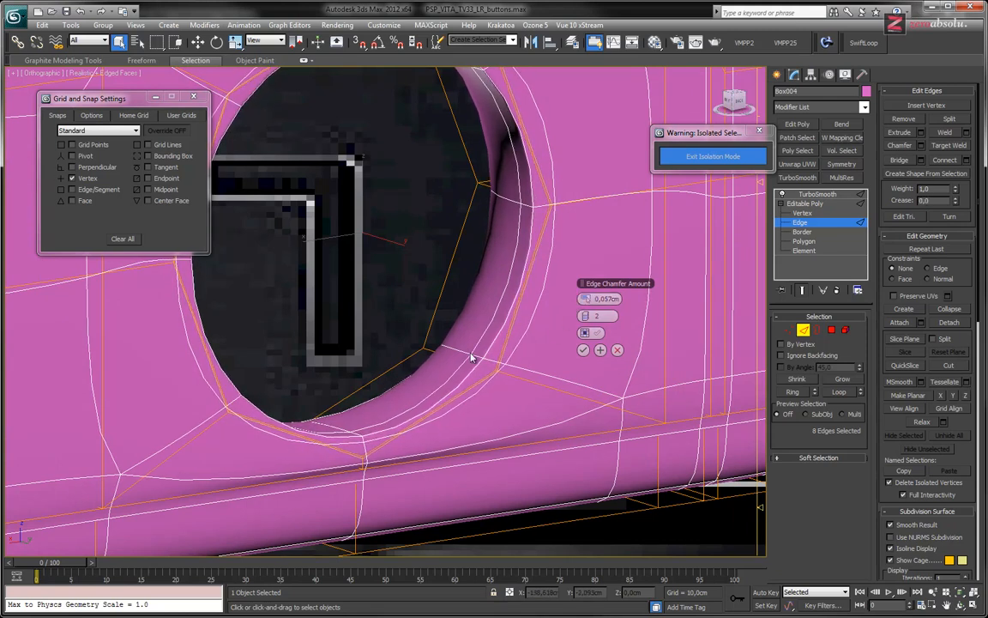
pyautogui.press('F4')
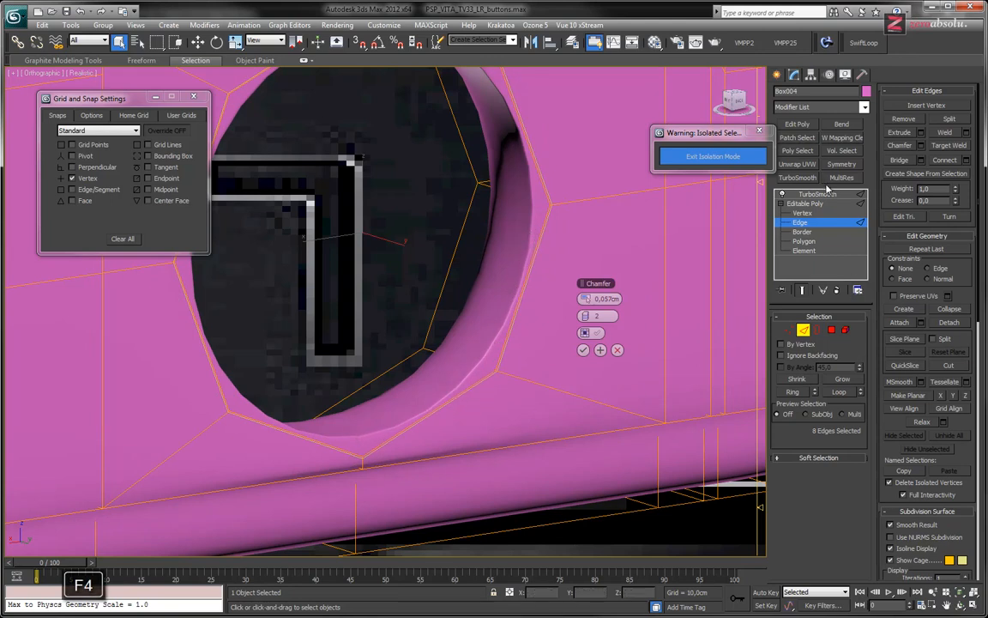
pyautogui.click(818, 195)
pyautogui.click(857, 335)
pyautogui.click(806, 222)
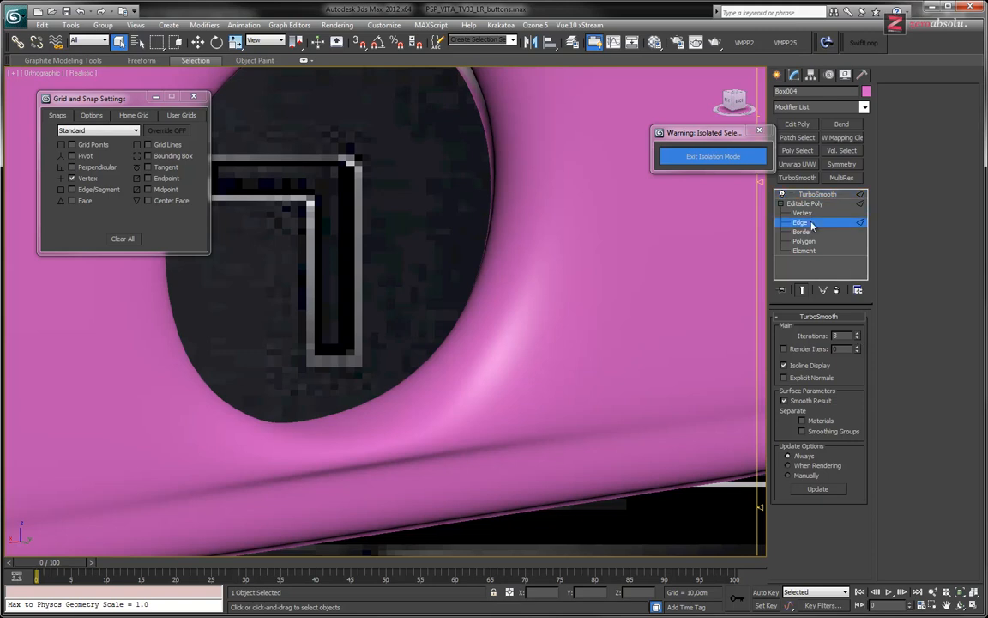
# - Chamfer the eight rim edges again with 2 segments and an amount of 0.24 cm, viewing the unsmoothed cage with edged faces
pyautogui.click(921, 145)
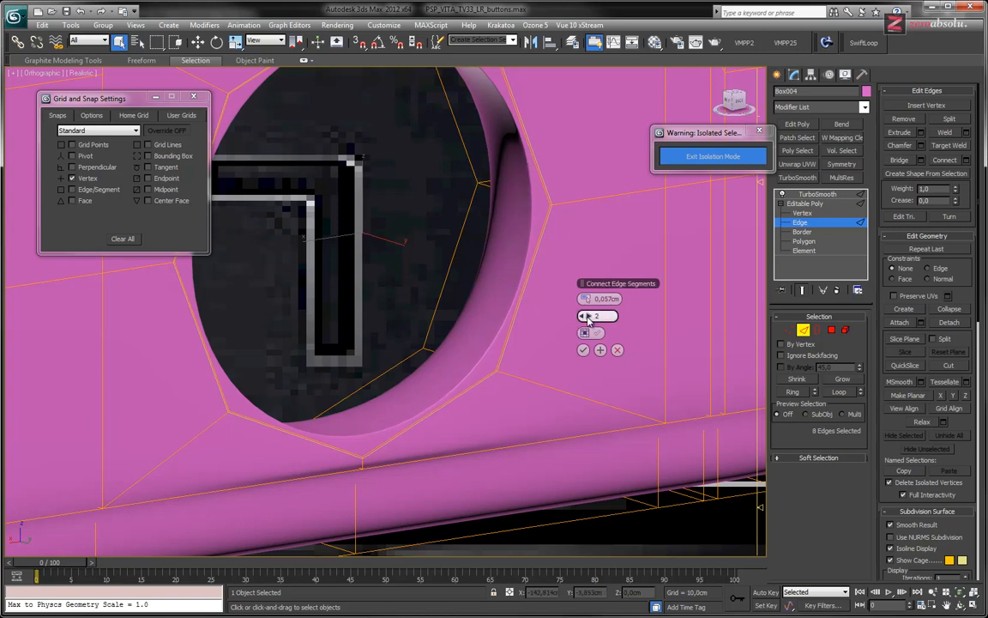
pyautogui.moveTo(589, 299); pyautogui.dragTo(592, 302)
pyautogui.click(804, 291)
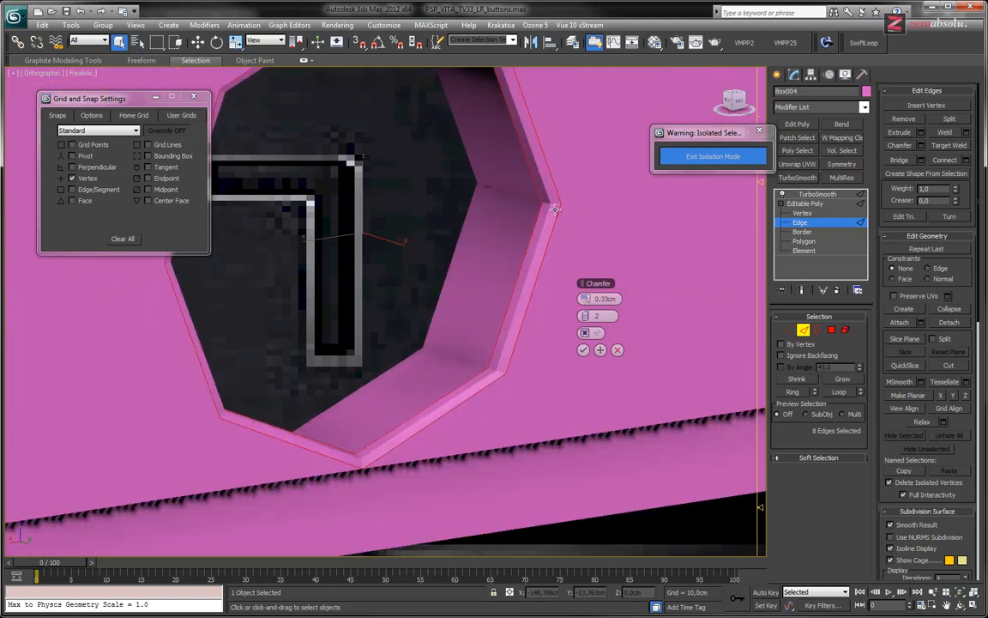
pyautogui.press('F4')
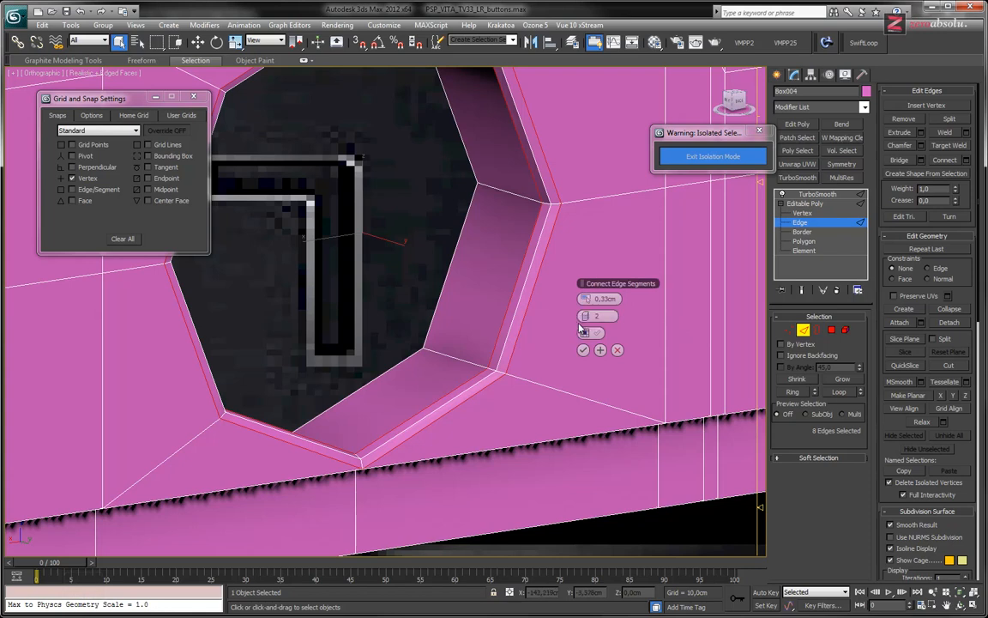
pyautogui.moveTo(586, 299); pyautogui.dragTo(584, 300)
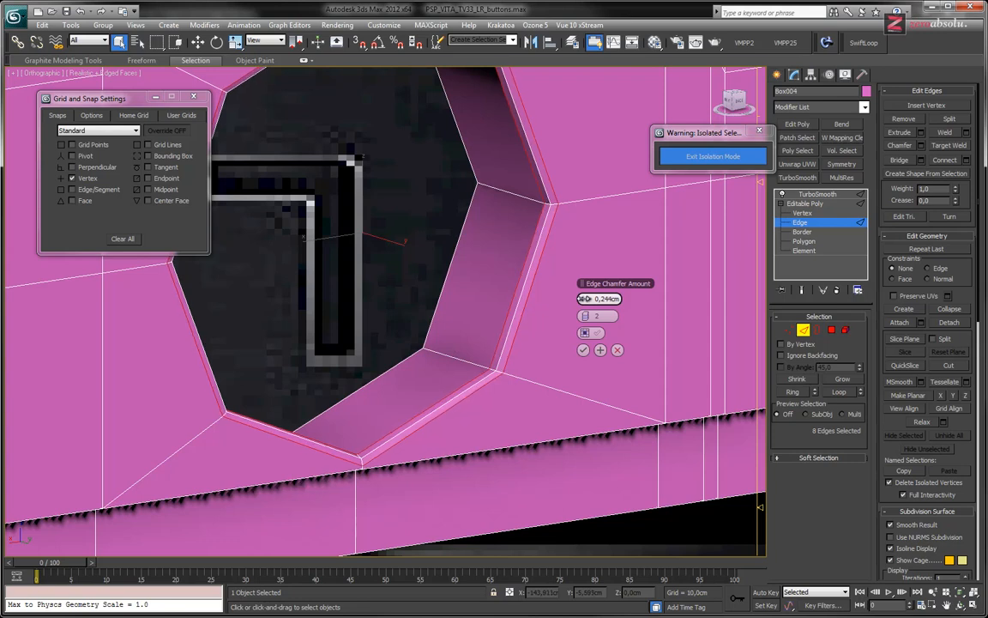
pyautogui.click(607, 298)
pyautogui.press('Delete')
pyautogui.moveTo(607, 299); pyautogui.dragTo(590, 298)
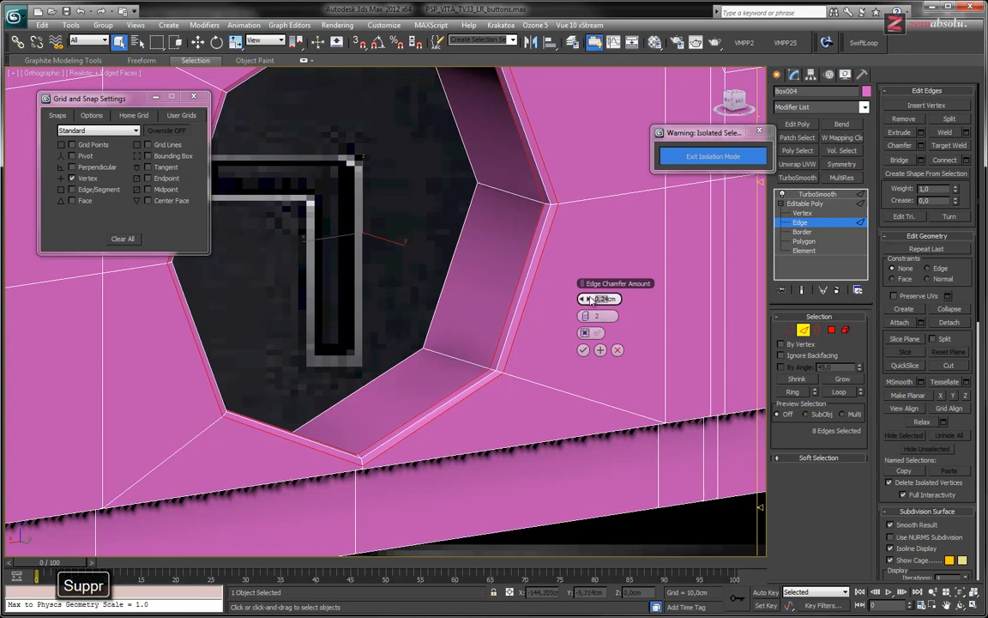
# - Set the rim chamfer of the power button hole to 0.15 cm while previewing it smoothed with edged faces hidden
pyautogui.moveTo(420, 403); pyautogui.dragTo(412, 485, button='middle')
pyautogui.keyDown('alt'); pyautogui.moveTo(413, 471); pyautogui.dragTo(500, 334, button='middle'); pyautogui.keyUp('alt')
pyautogui.keyDown('alt'); pyautogui.moveTo(428, 368); pyautogui.dragTo(431, 288, button='middle'); pyautogui.keyUp('alt')
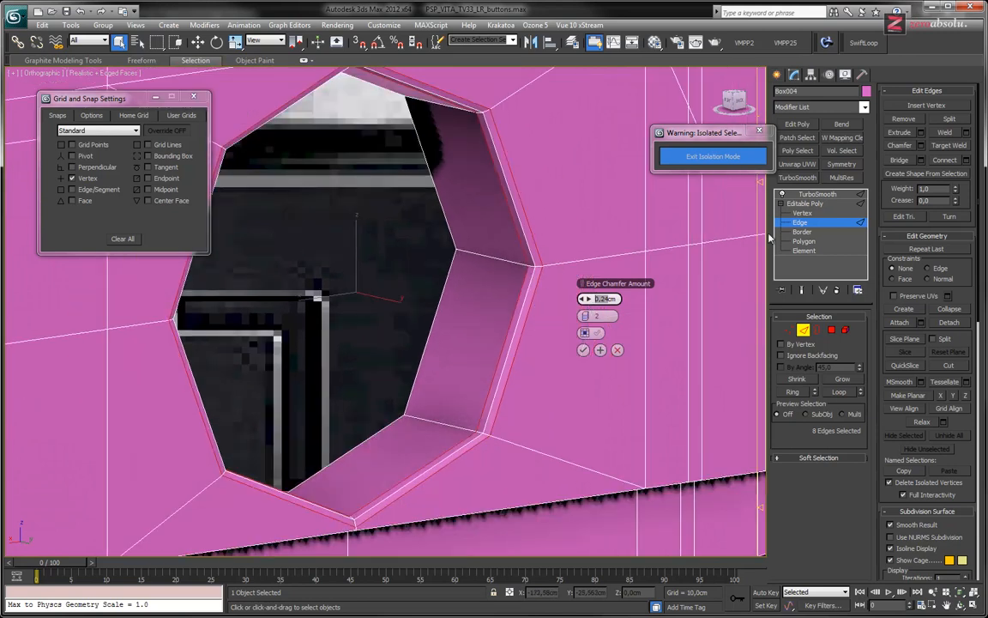
pyautogui.click(804, 289)
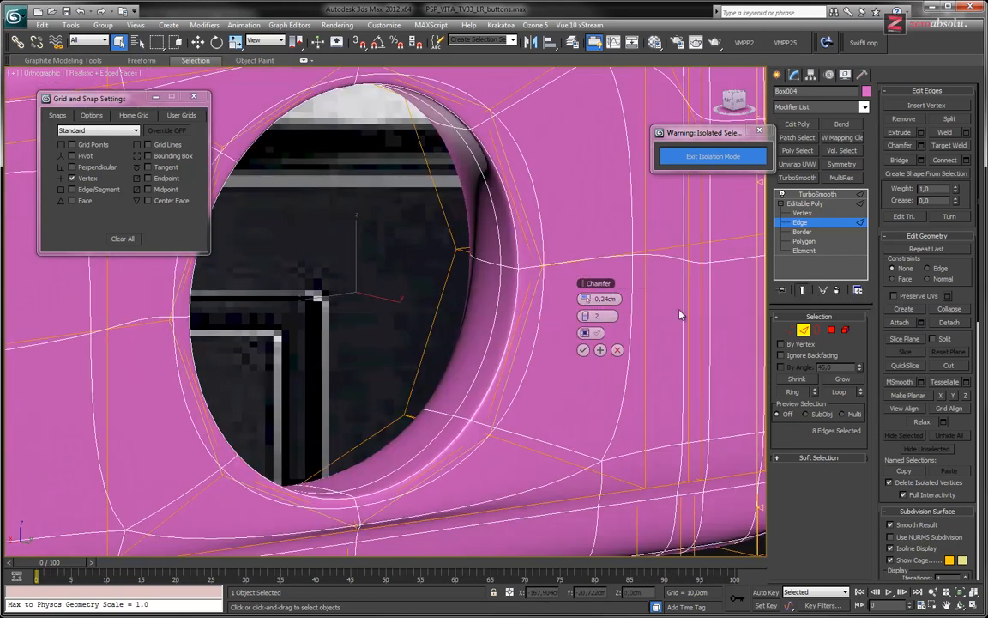
pyautogui.press('F4')
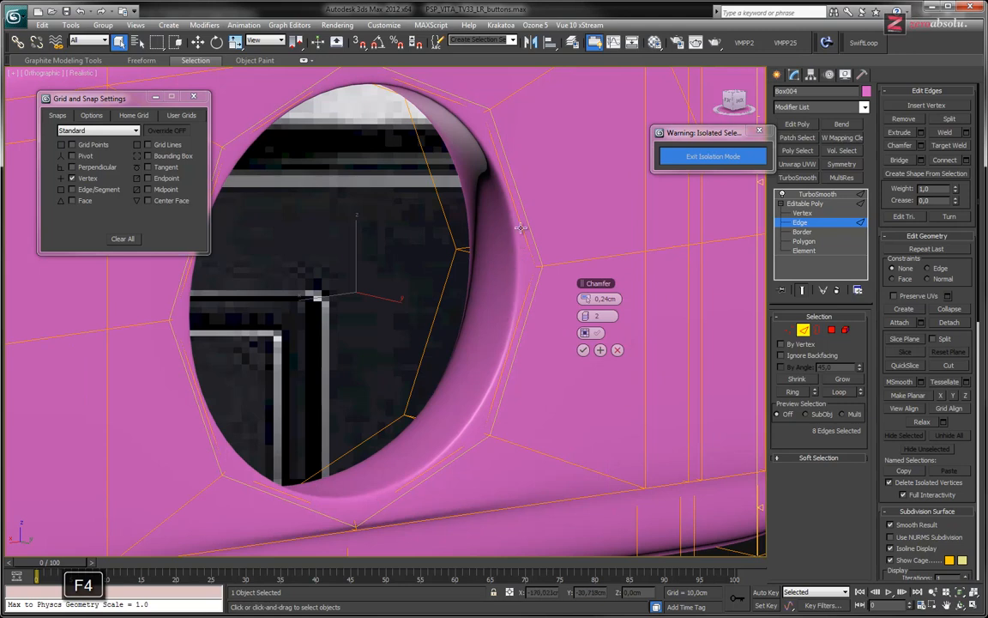
pyautogui.moveTo(590, 299); pyautogui.dragTo(584, 298)
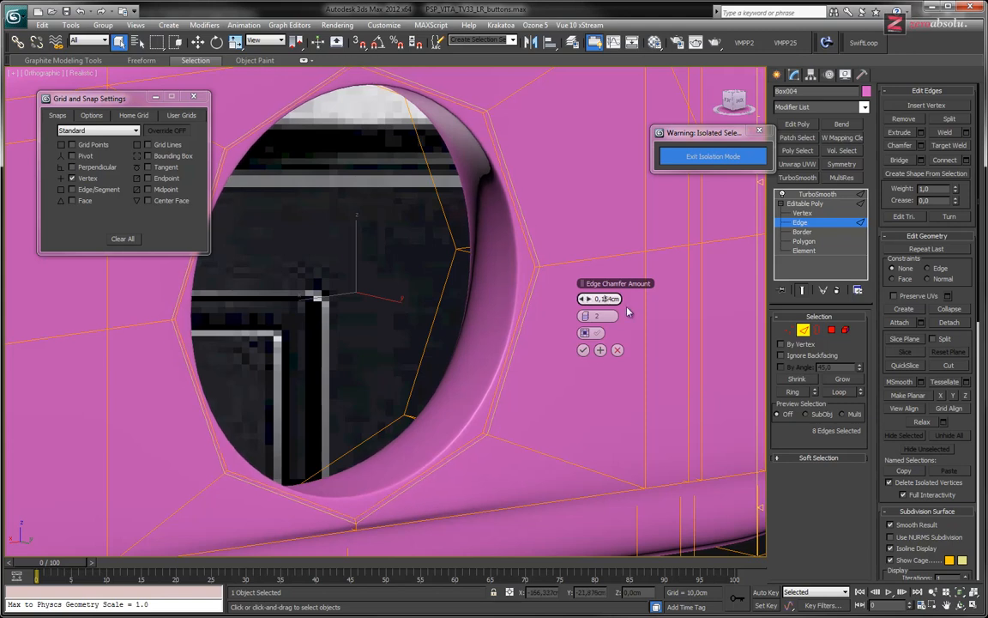
pyautogui.press('Right')
pyautogui.press('Delete')
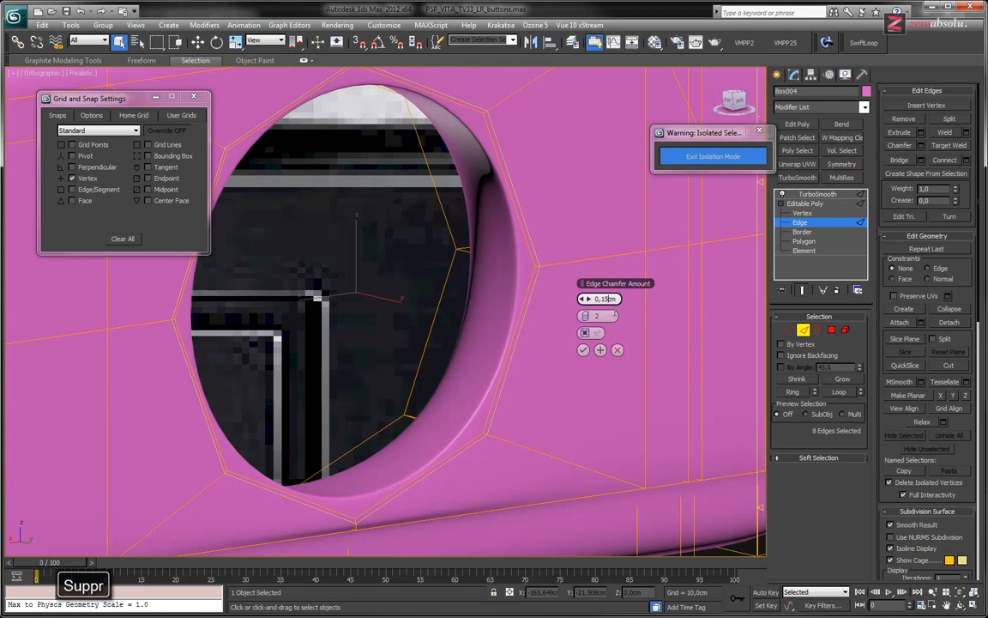
pyautogui.press('Tab')
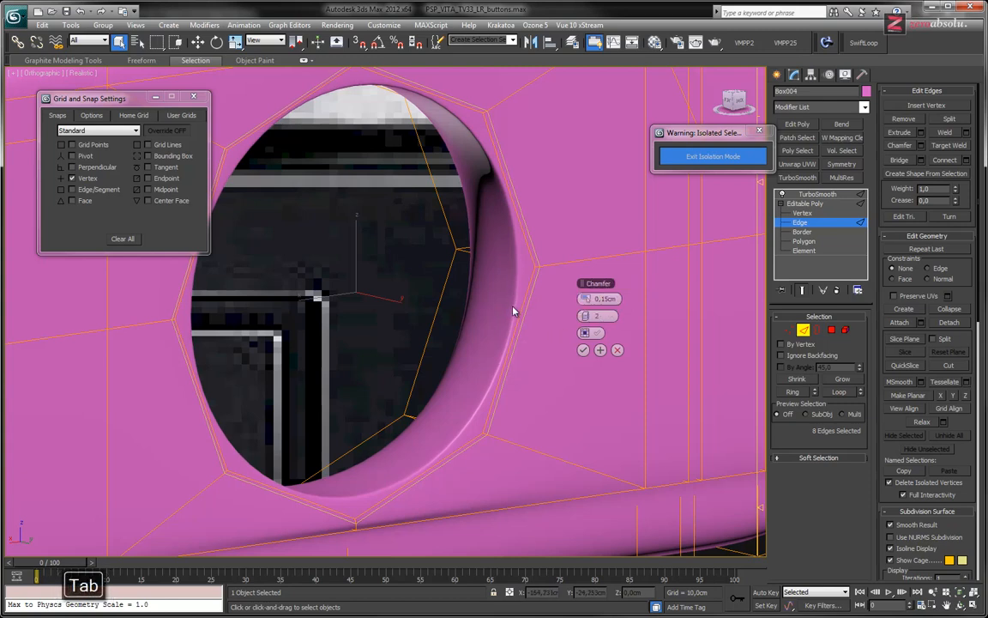
pyautogui.click(584, 350)
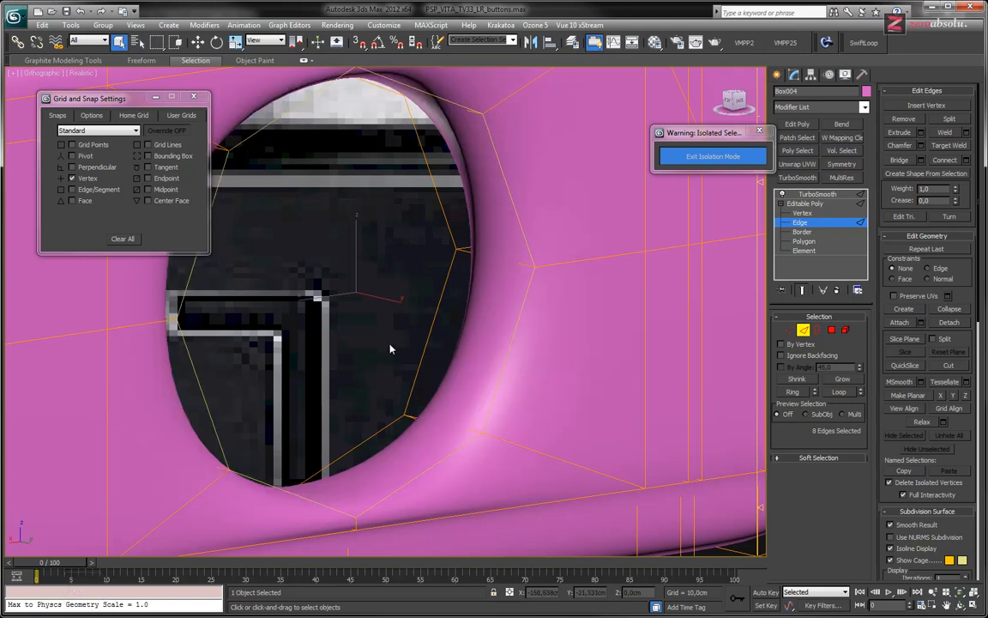
# - Return to the unsmoothed cage and undo the last selection changes at the power button hole
pyautogui.scroll(-5, 468, 331)
pyautogui.moveTo(470, 332); pyautogui.dragTo(491, 330, button='middle')
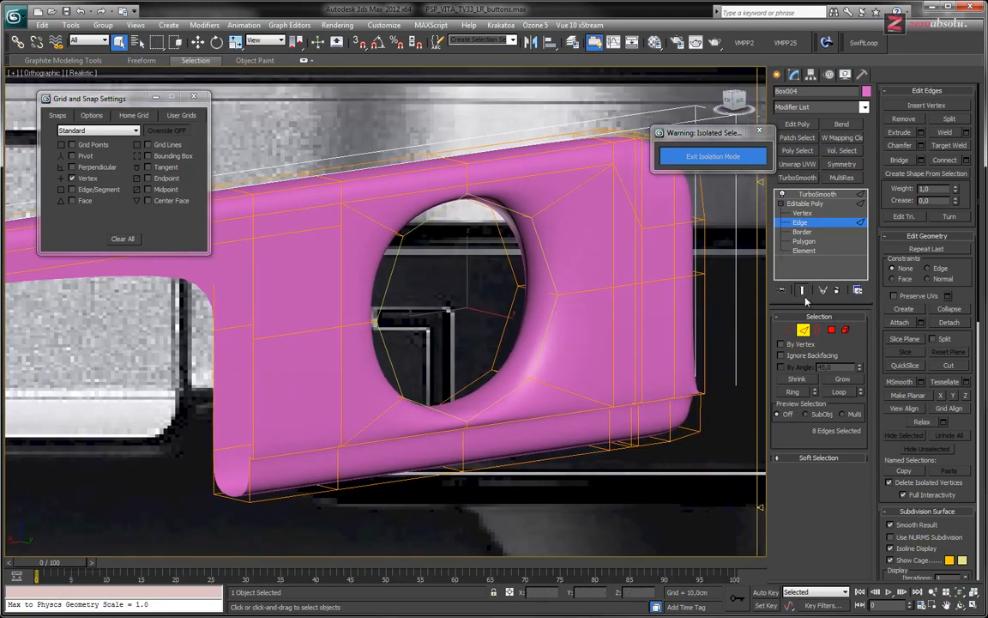
pyautogui.click(803, 292)
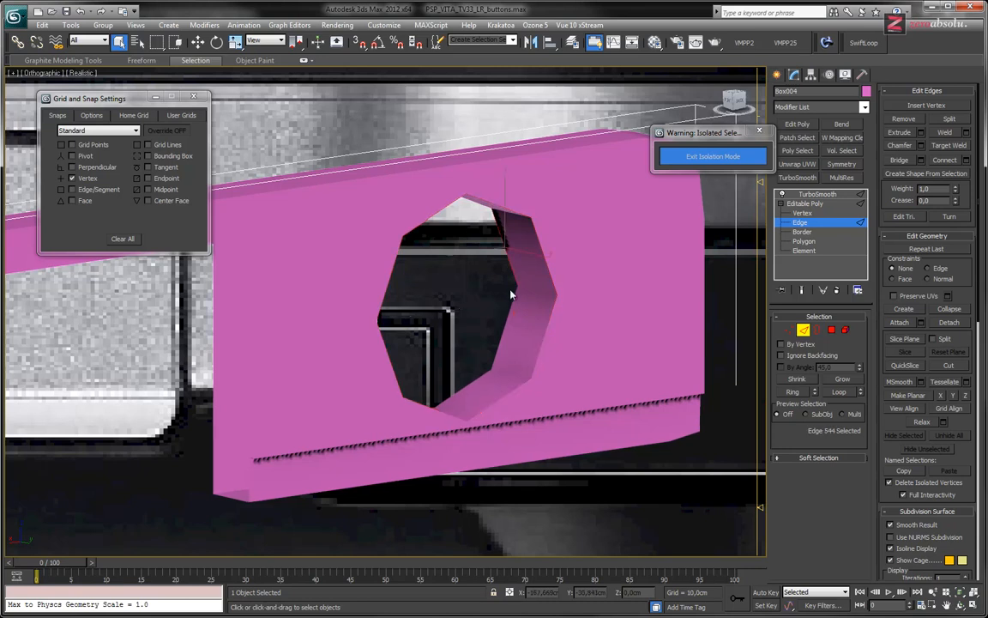
pyautogui.hotkey('ctrl', 'z')
pyautogui.hotkey('ctrl', 'z')
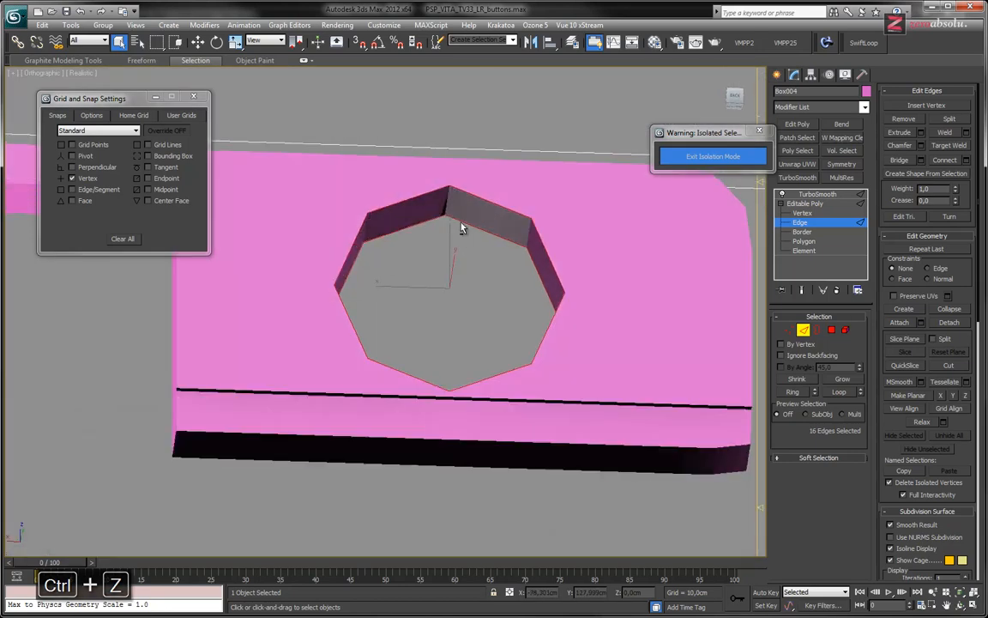
# - Select all 16 edges of the front and rear rims of the power button hole, with edged faces shown
pyautogui.keyDown('alt'); pyautogui.moveTo(461, 227); pyautogui.dragTo(504, 380, button='middle'); pyautogui.keyUp('alt')
pyautogui.scroll(5, 503, 380)
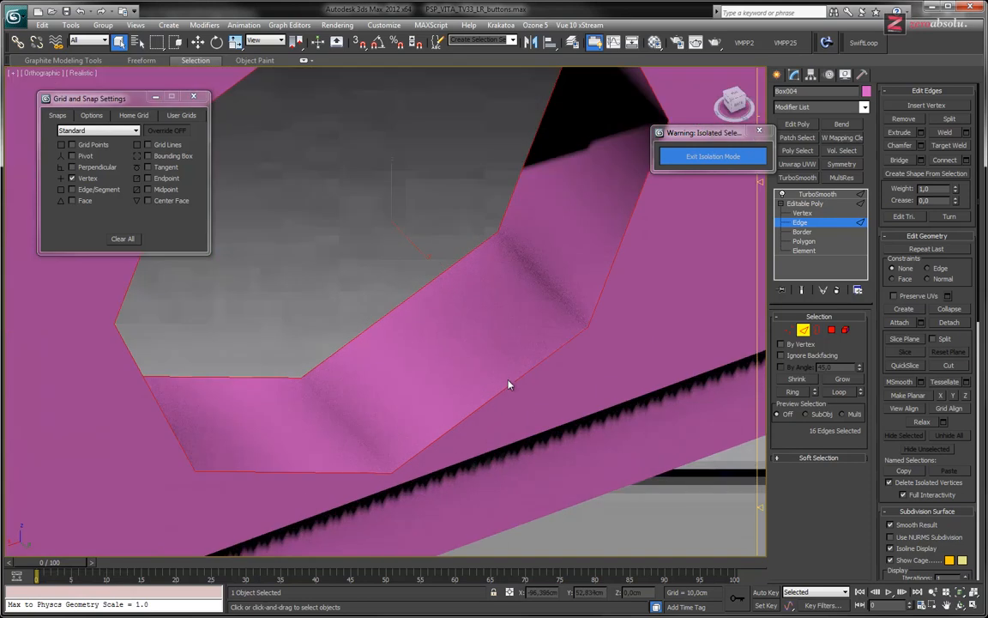
pyautogui.click(507, 387)
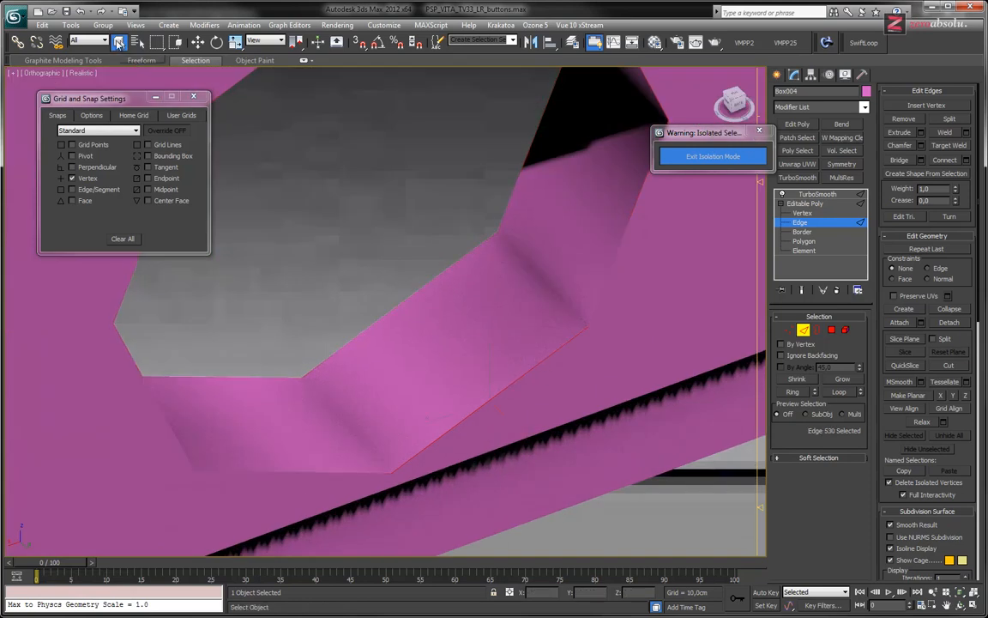
pyautogui.press('F4')
pyautogui.moveTo(480, 405); pyautogui.dragTo(479, 364, button='middle')
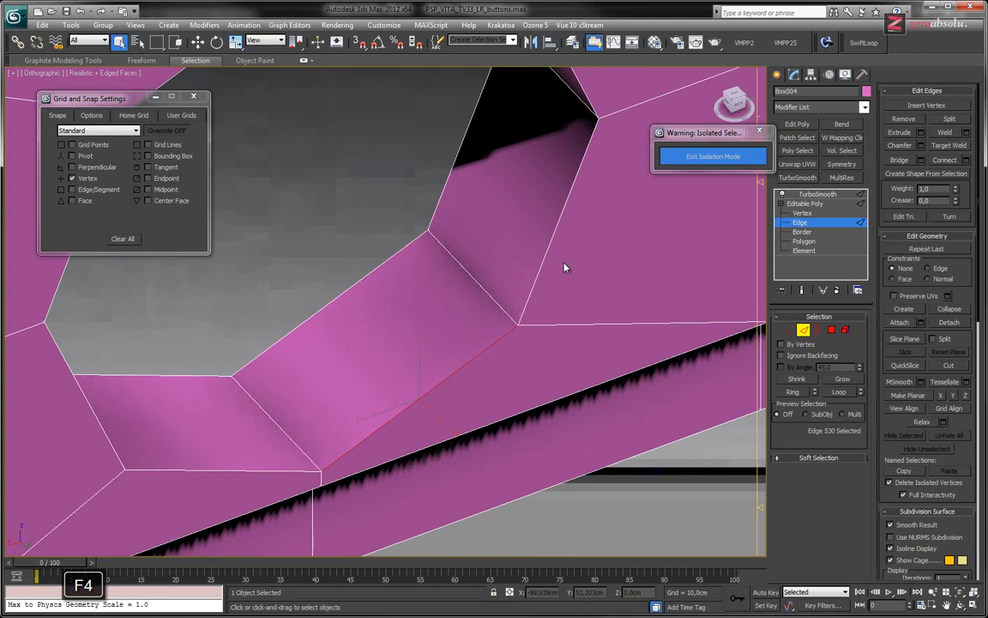
pyautogui.doubleClick(369, 272)
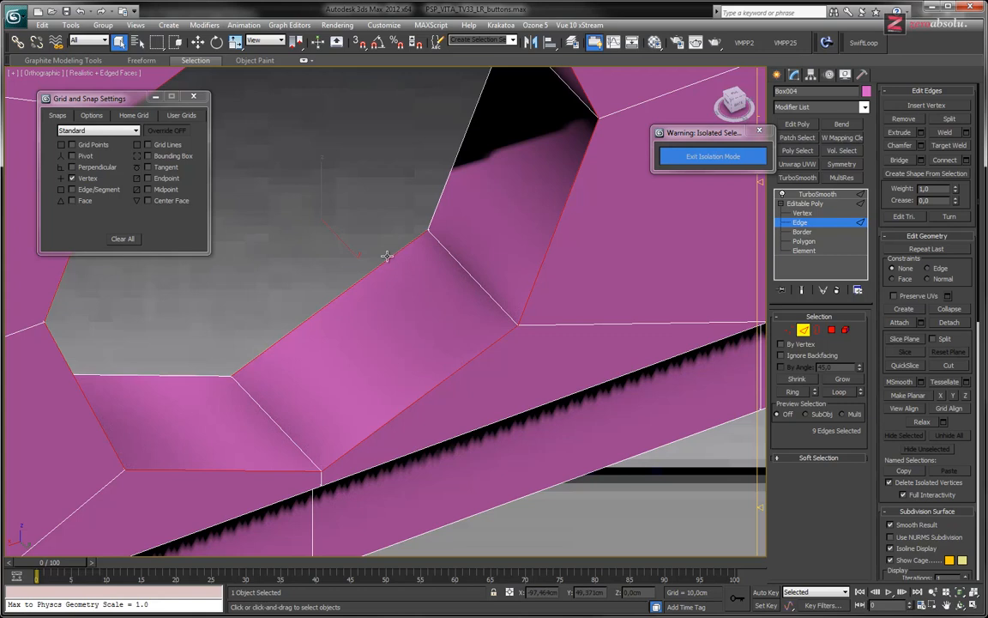
pyautogui.keyDown('ctrl'); pyautogui.doubleClick(439, 198); pyautogui.keyUp('ctrl')
pyautogui.keyDown('alt'); pyautogui.moveTo(274, 264); pyautogui.dragTo(385, 284, button='middle'); pyautogui.keyUp('alt')
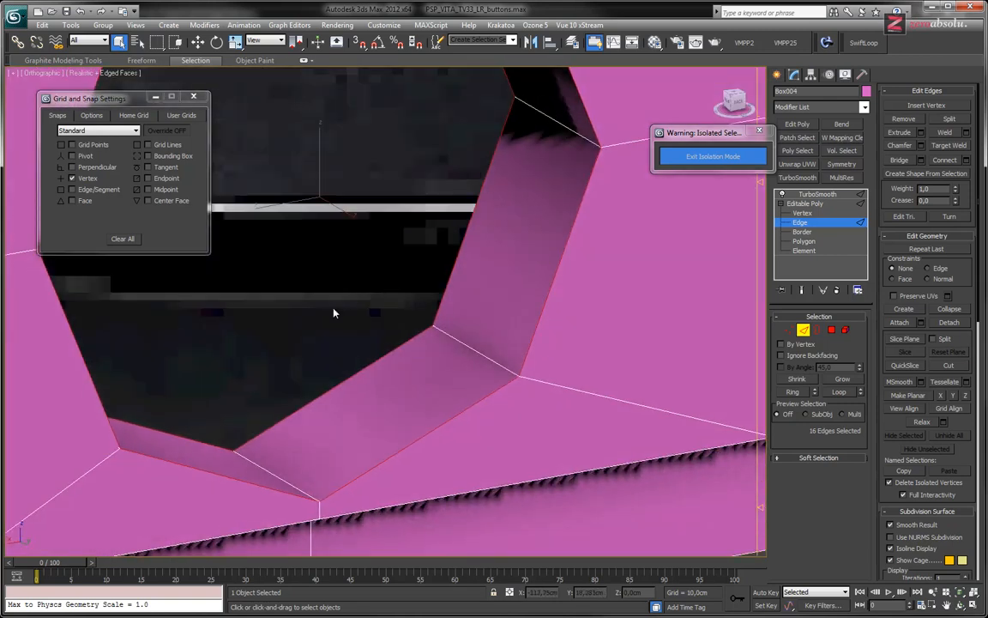
# - Add the front and rear rim loops of the inner volume button hole to the edge selection
pyautogui.scroll(-10, 494, 314)
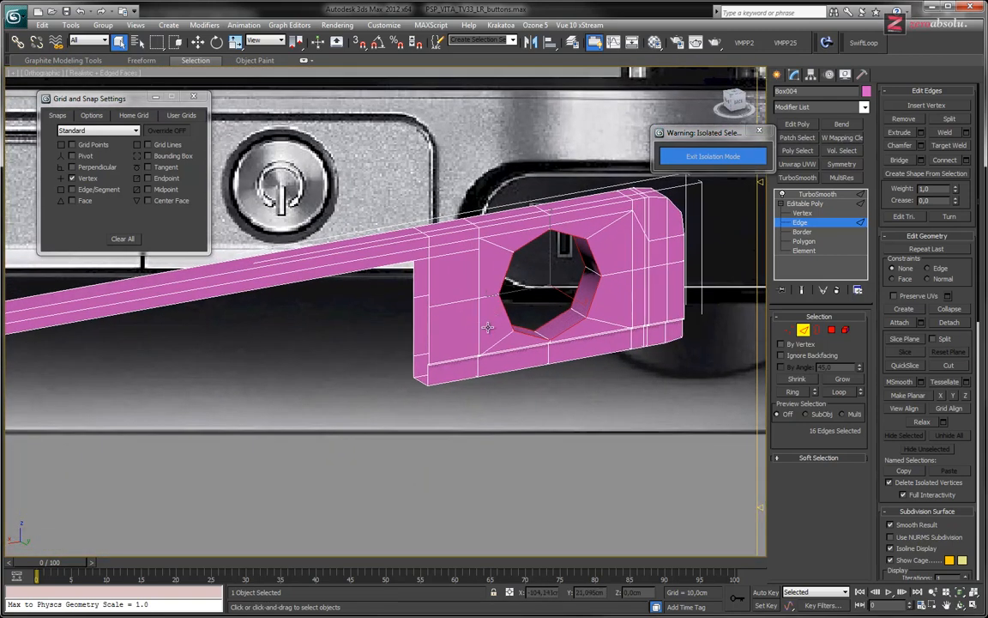
pyautogui.moveTo(391, 338); pyautogui.dragTo(319, 317, button='middle')
pyautogui.scroll(8, 318, 316)
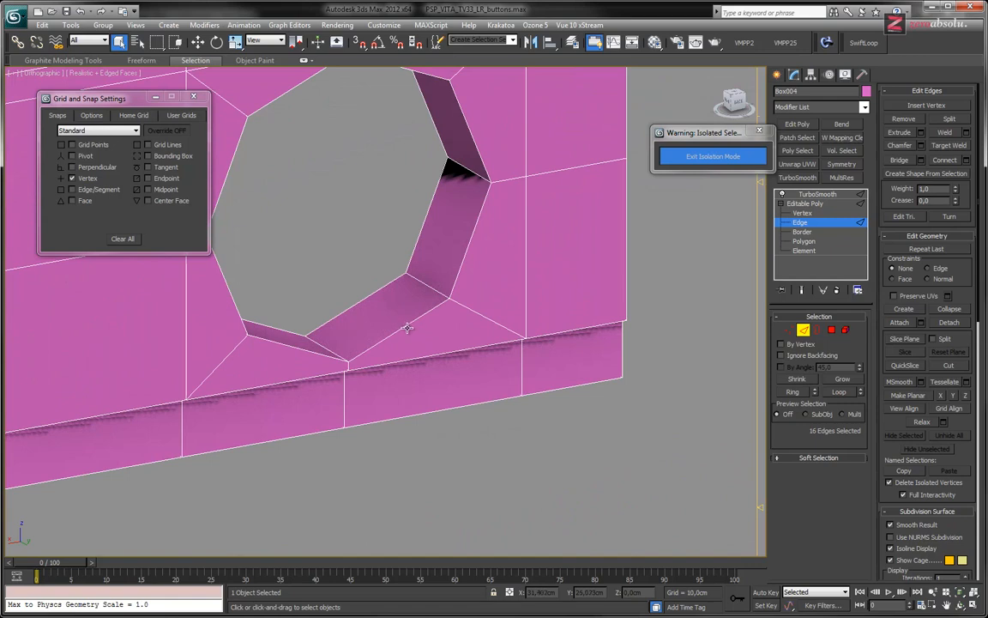
pyautogui.keyDown('ctrl'); pyautogui.click(399, 328); pyautogui.keyUp('ctrl')
pyautogui.keyDown('shift'); pyautogui.click(455, 282); pyautogui.keyUp('shift')
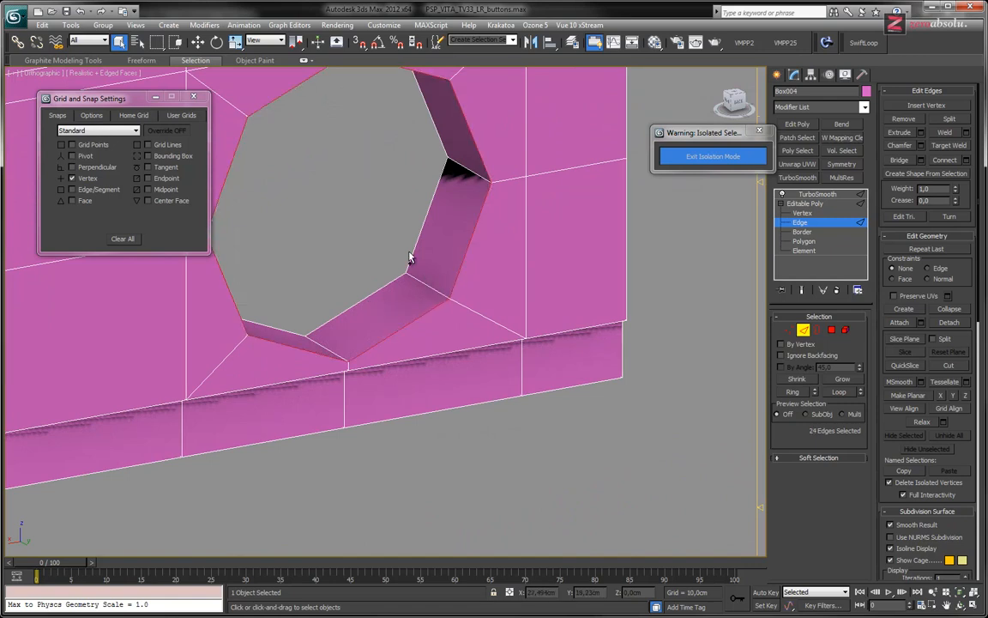
pyautogui.keyDown('ctrl'); pyautogui.click(382, 289); pyautogui.keyUp('ctrl')
pyautogui.keyDown('shift'); pyautogui.click(380, 286); pyautogui.keyUp('shift')
# - Extend the edge selection with both rim loops of the outer volume button hole, near the part's end
pyautogui.moveTo(234, 340); pyautogui.dragTo(558, 301, button='middle')
pyautogui.moveTo(262, 329); pyautogui.dragTo(402, 324, button='middle')
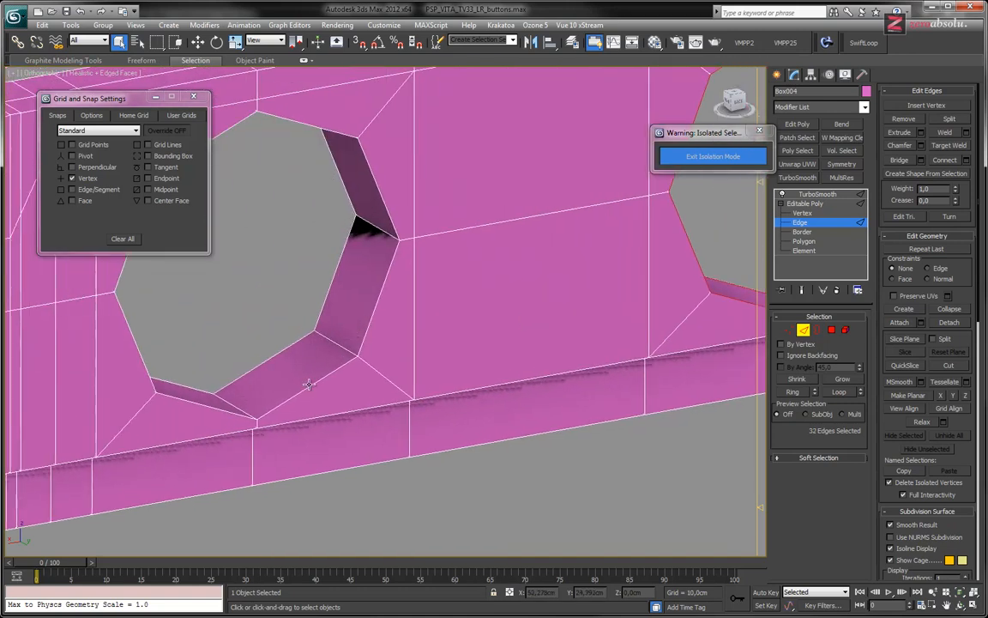
pyautogui.keyDown('shift'); pyautogui.click(324, 308); pyautogui.keyUp('shift')
pyautogui.keyDown('ctrl'); pyautogui.click(289, 345); pyautogui.keyUp('ctrl')
pyautogui.keyDown('shift'); pyautogui.click(324, 306); pyautogui.keyUp('shift')
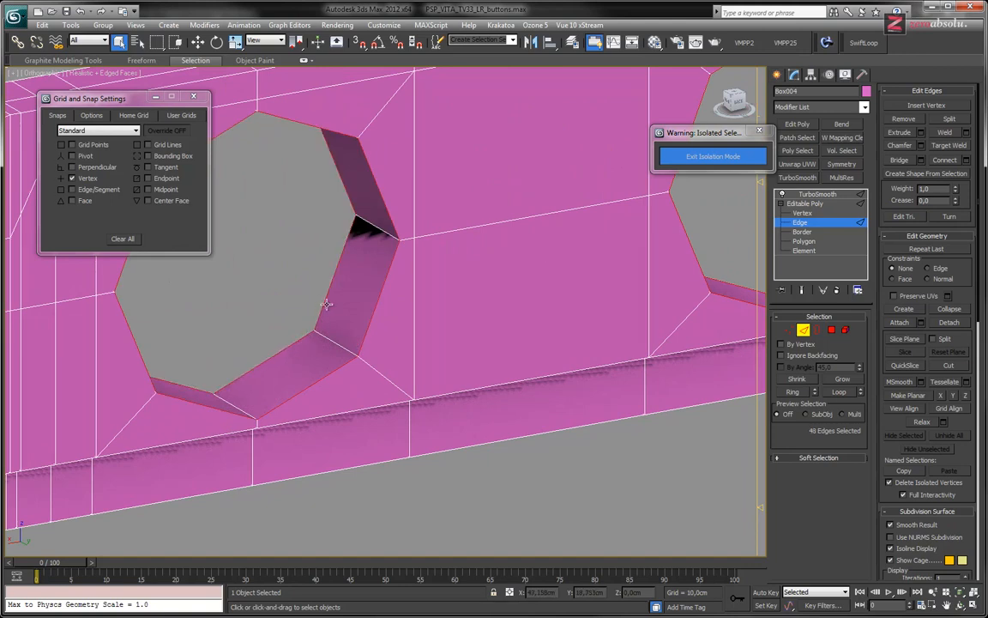
# - Try a 0.15 cm chamfer with 2 segments on all 48 selected rim edges and inspect the rim up close
pyautogui.click(922, 146)
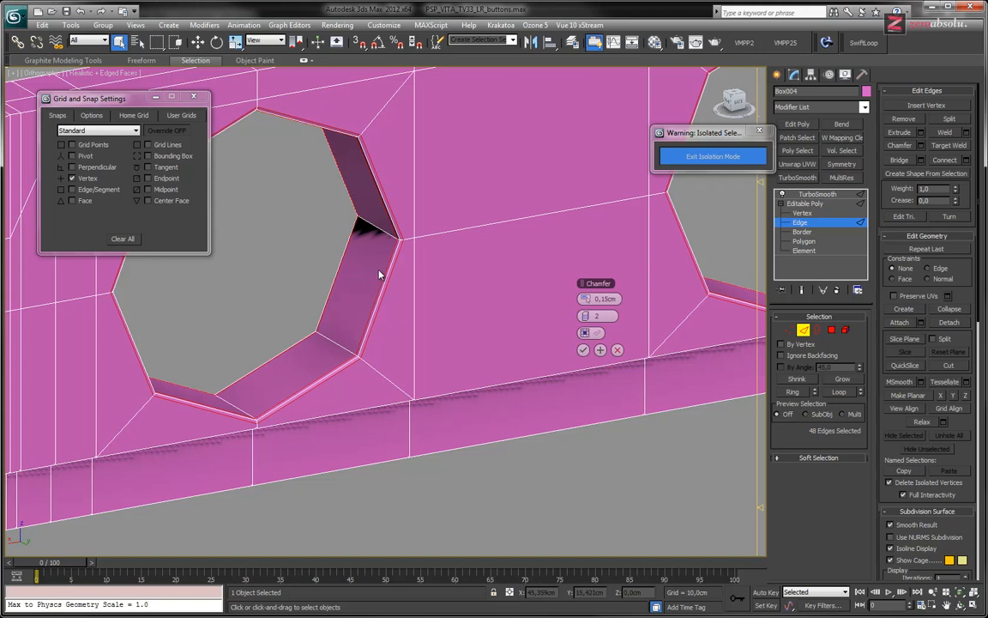
pyautogui.scroll(5, 403, 283)
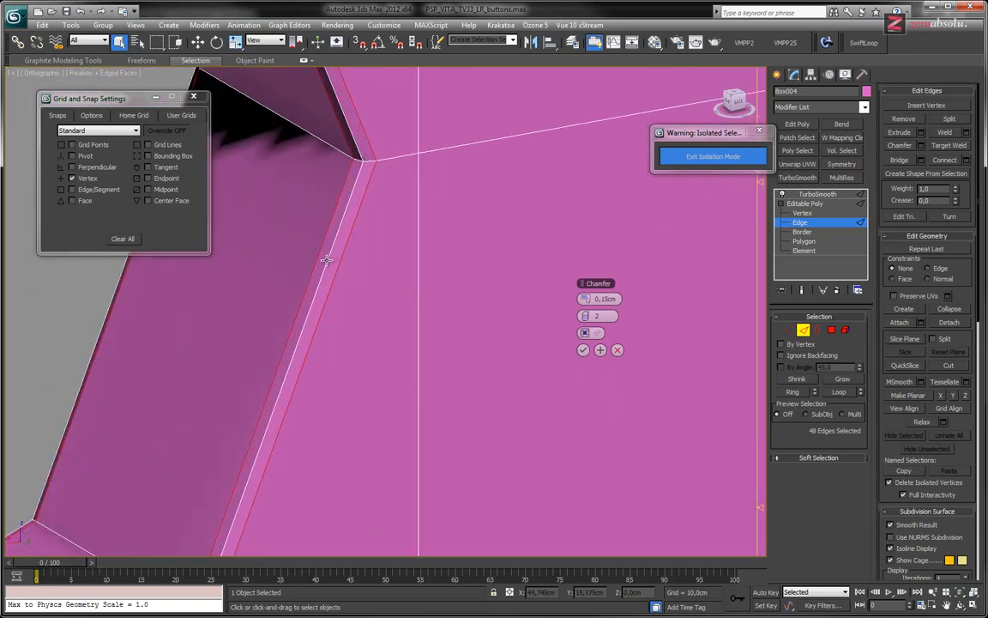
pyautogui.scroll(-4, 419, 254)
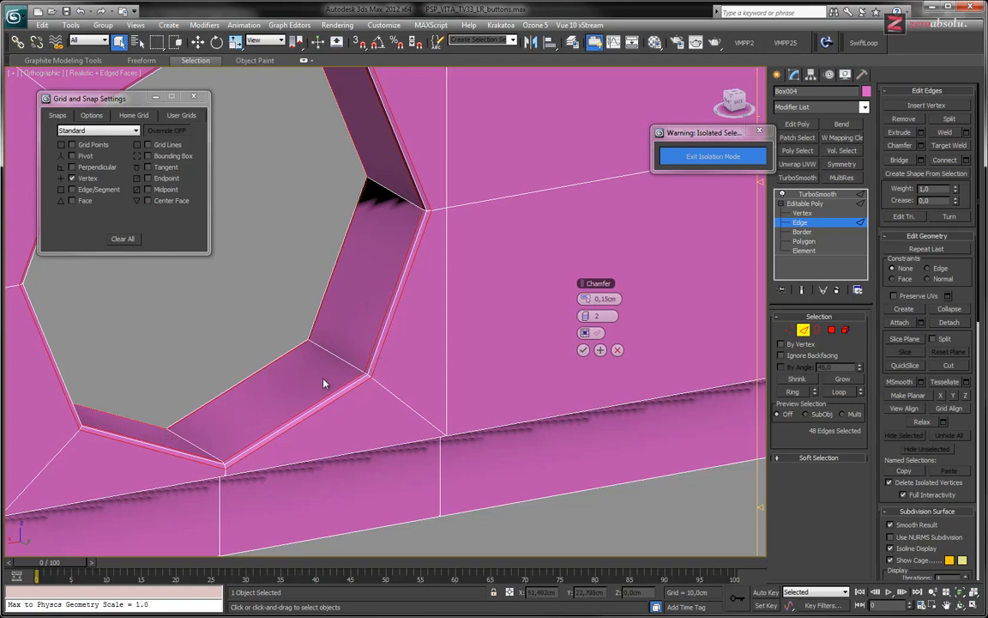
pyautogui.click(617, 350)
pyautogui.moveTo(450, 320); pyautogui.dragTo(508, 329, button='middle')
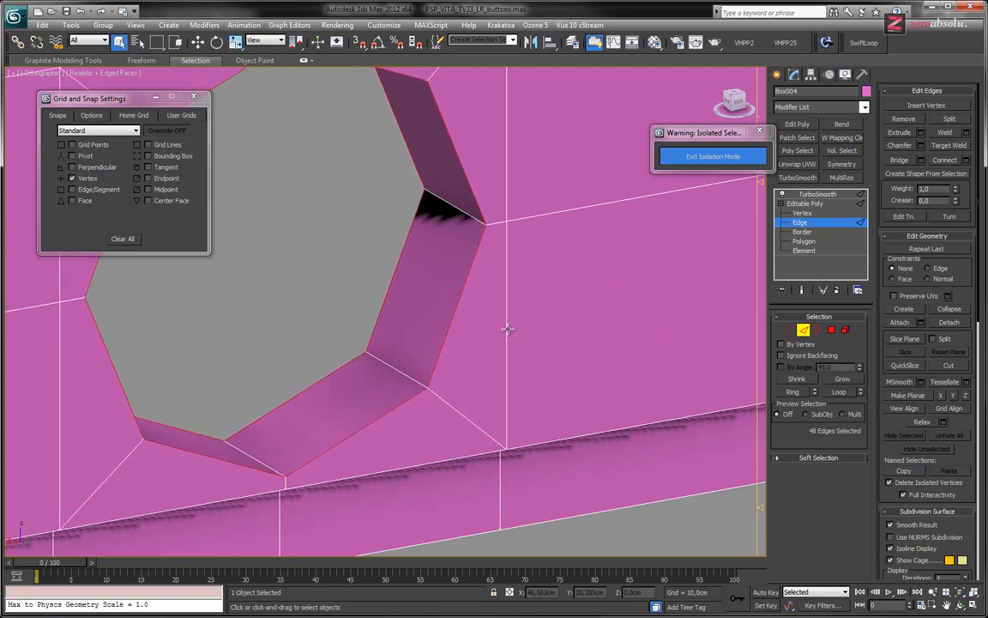
# - Undo the rim selections on the volume button holes, back to the eight selected edges of the power button hole
pyautogui.scroll(-5, 508, 329)
pyautogui.moveTo(591, 339); pyautogui.dragTo(429, 392, button='middle')
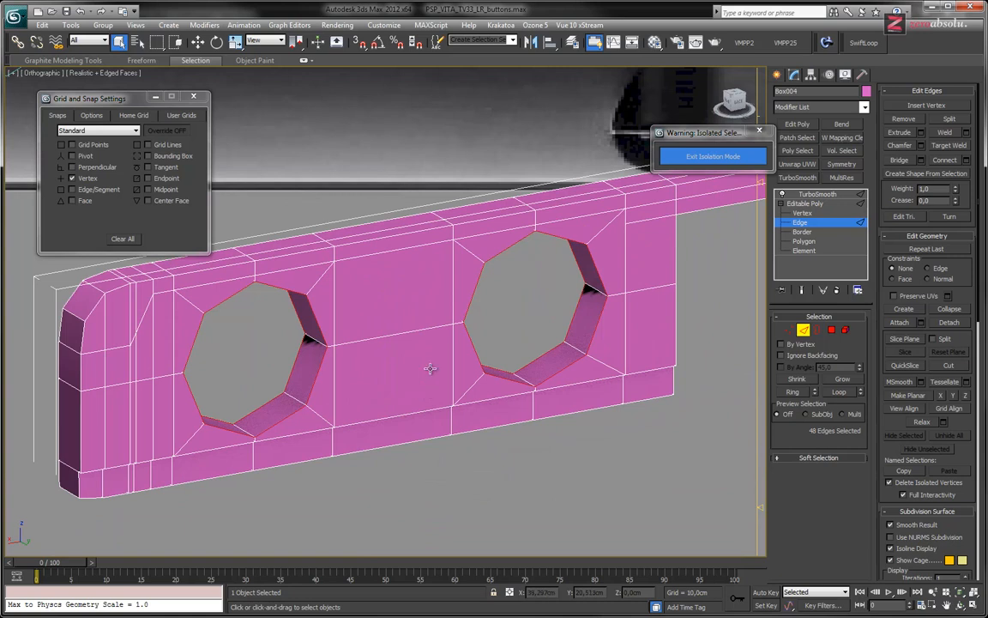
pyautogui.hotkey('ctrl', 'z')
pyautogui.hotkey('ctrl', 'z')
pyautogui.hotkey('ctrl', 'z')
pyautogui.hotkey('ctrl', 'z')
pyautogui.hotkey('ctrl', 'z')
pyautogui.hotkey('ctrl', 'z')
pyautogui.hotkey('ctrl', 'z')
pyautogui.hotkey('ctrl', 'z')
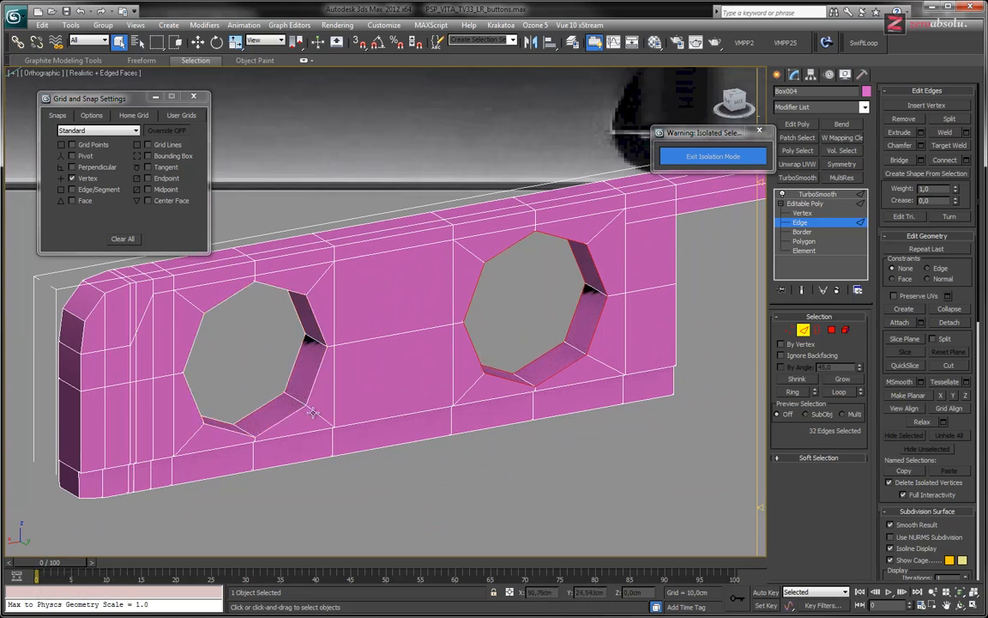
pyautogui.keyDown('ctrl'); pyautogui.click(635, 374); pyautogui.keyUp('ctrl')
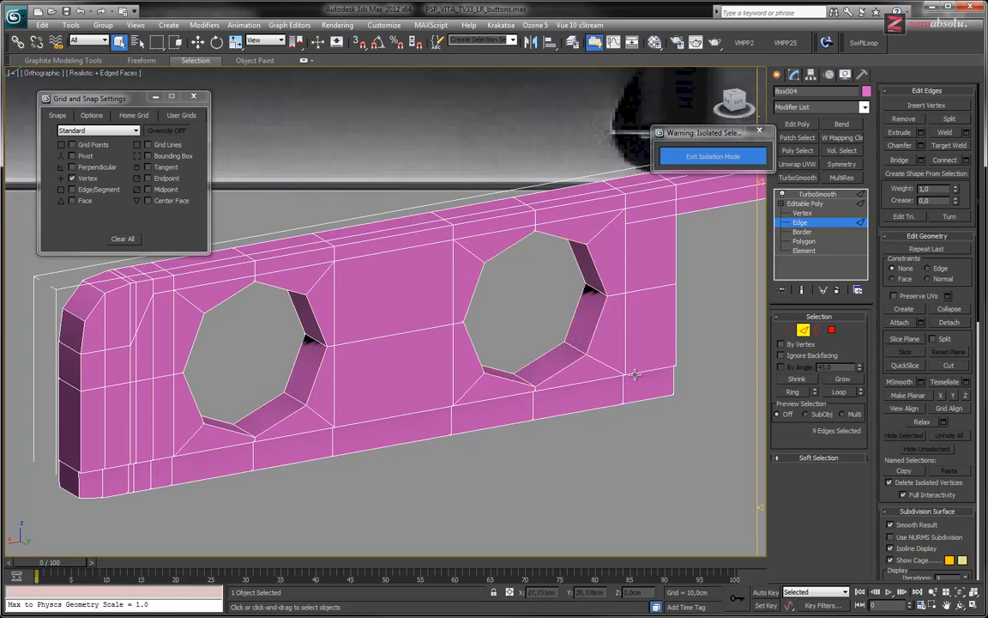
pyautogui.scroll(-8, 640, 369)
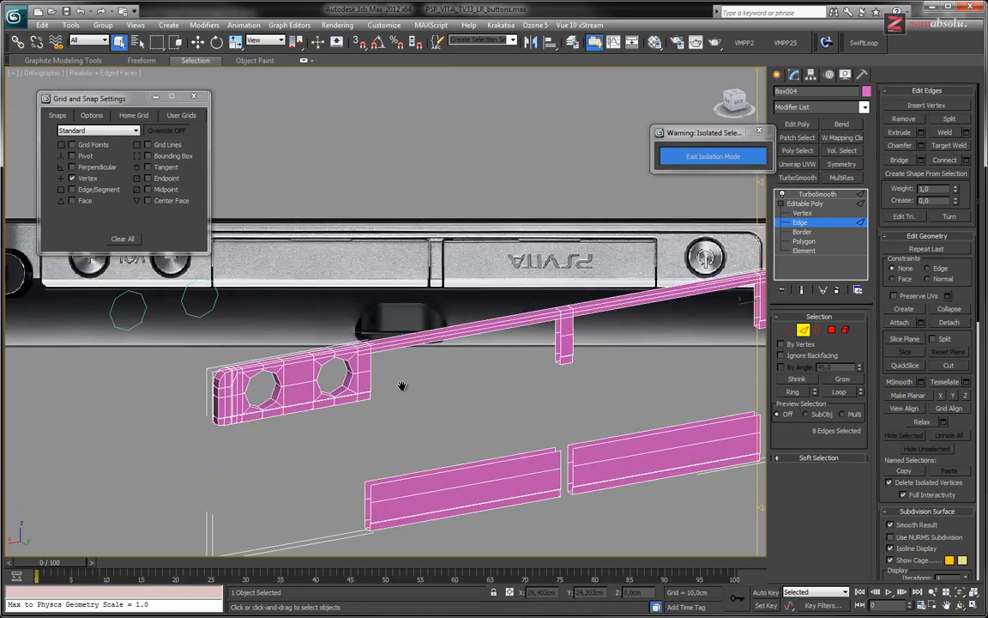
pyautogui.scroll(8, 625, 342)
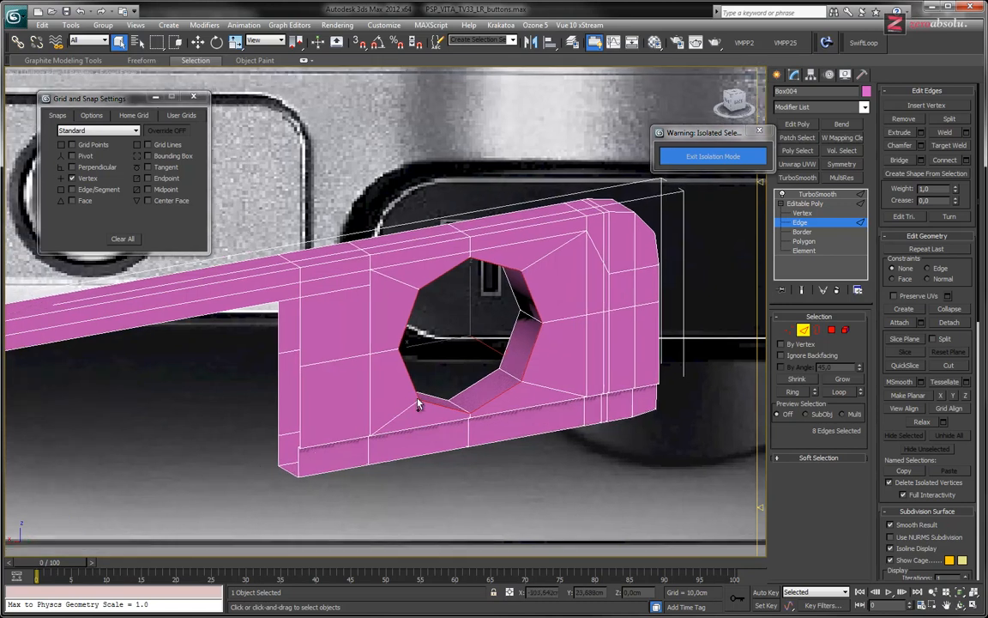
# - Try to select the crosswise edges inside the power button hole with a ring selection
pyautogui.keyDown('alt'); pyautogui.click(487, 400); pyautogui.keyUp('alt')
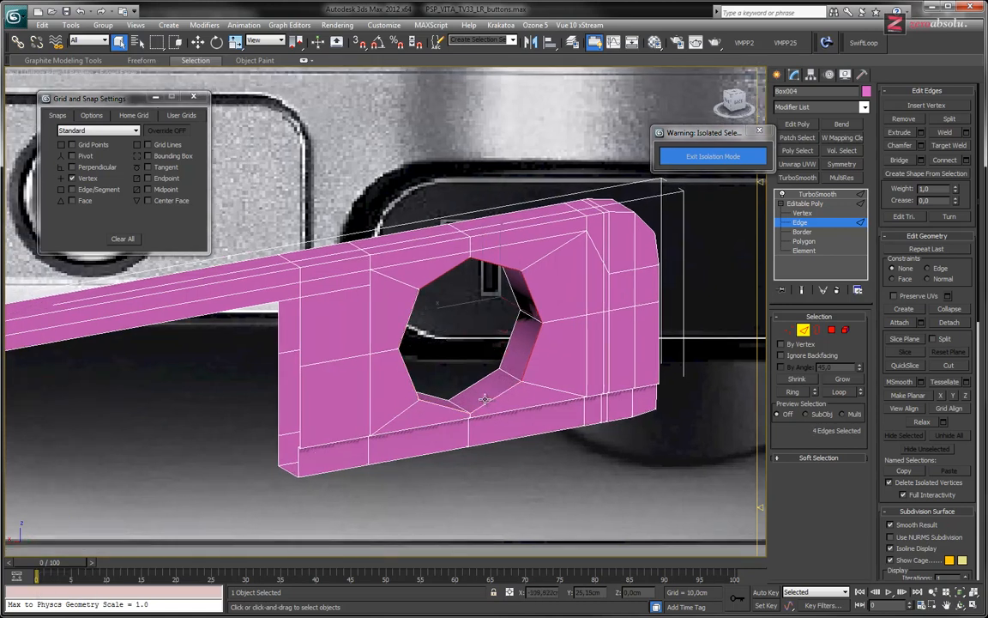
pyautogui.keyDown('ctrl'); pyautogui.click(492, 392); pyautogui.keyUp('ctrl')
pyautogui.click(520, 364)
pyautogui.click(513, 362)
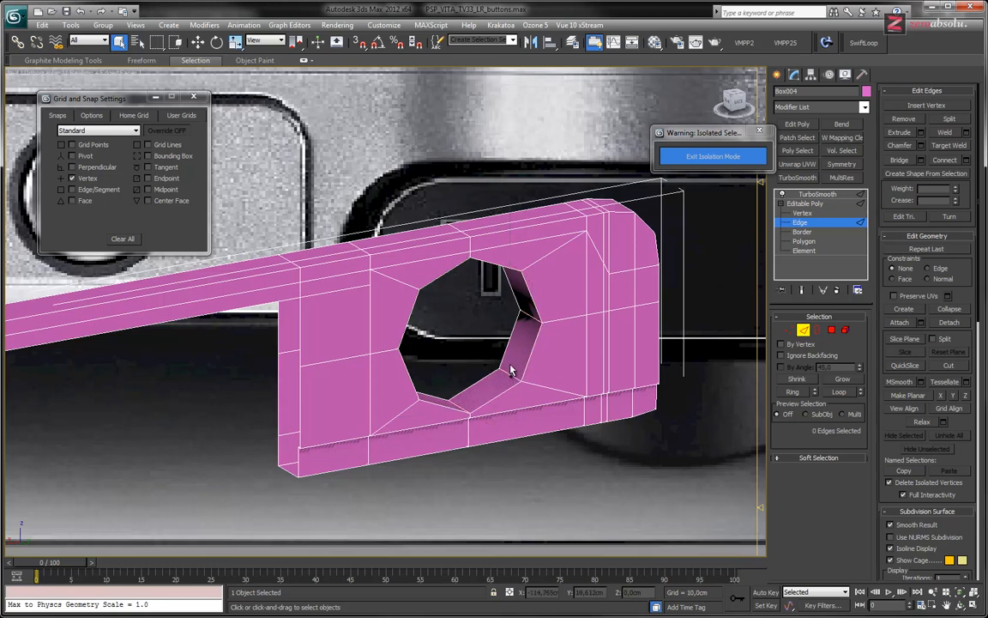
pyautogui.click(509, 375)
pyautogui.keyDown('alt'); pyautogui.moveTo(493, 379); pyautogui.dragTo(486, 409, button='middle'); pyautogui.keyUp('alt')
pyautogui.hotkey('alt', 'r')
pyautogui.click(513, 409)
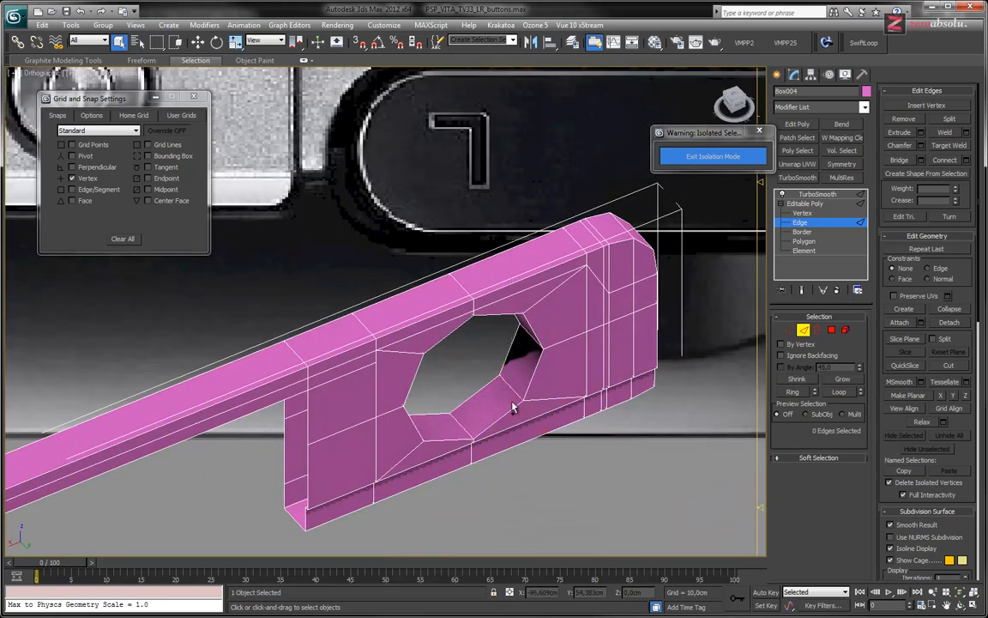
# - Undo the TurboSmooth modifier, the rim edge selections and the bridges, back to the open front and back borders of the button holes
pyautogui.hotkey('ctrl', 'z')
pyautogui.hotkey('ctrl', 'z')
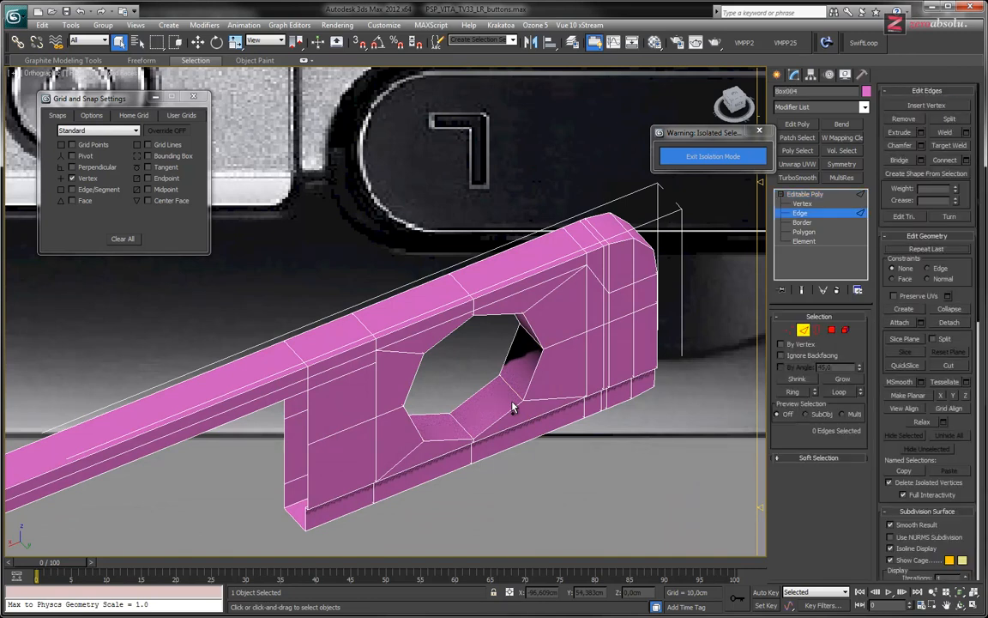
pyautogui.hotkey('ctrl', 'z')
pyautogui.moveTo(399, 430); pyautogui.dragTo(629, 281, button='middle')
pyautogui.scroll(-4, 543, 343)
pyautogui.scroll(-2, 515, 369)
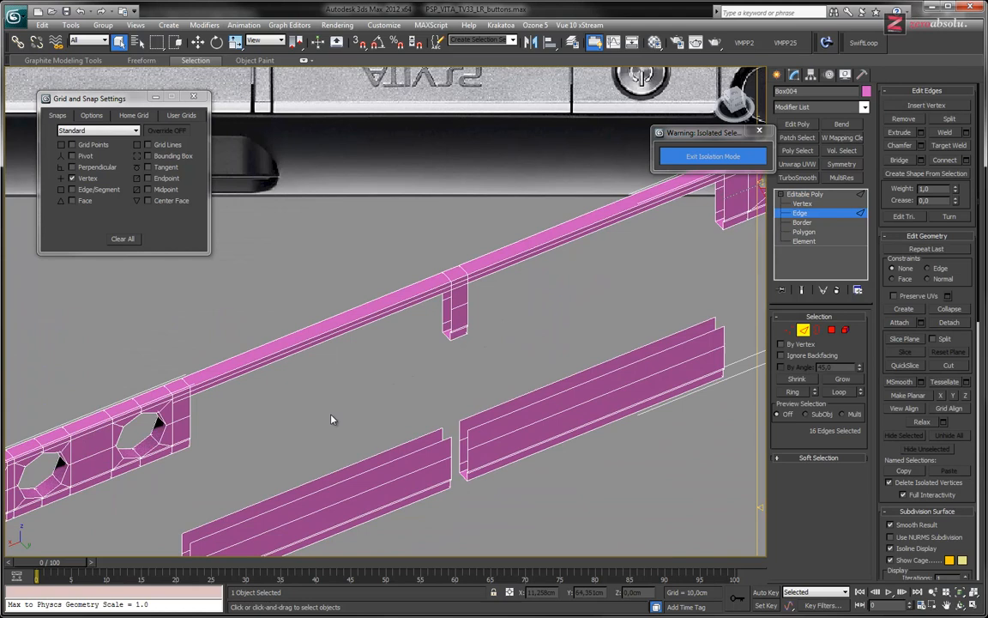
pyautogui.moveTo(332, 418); pyautogui.dragTo(489, 357, button='middle')
pyautogui.scroll(6, 276, 405)
pyautogui.hotkey('ctrl', 'z')
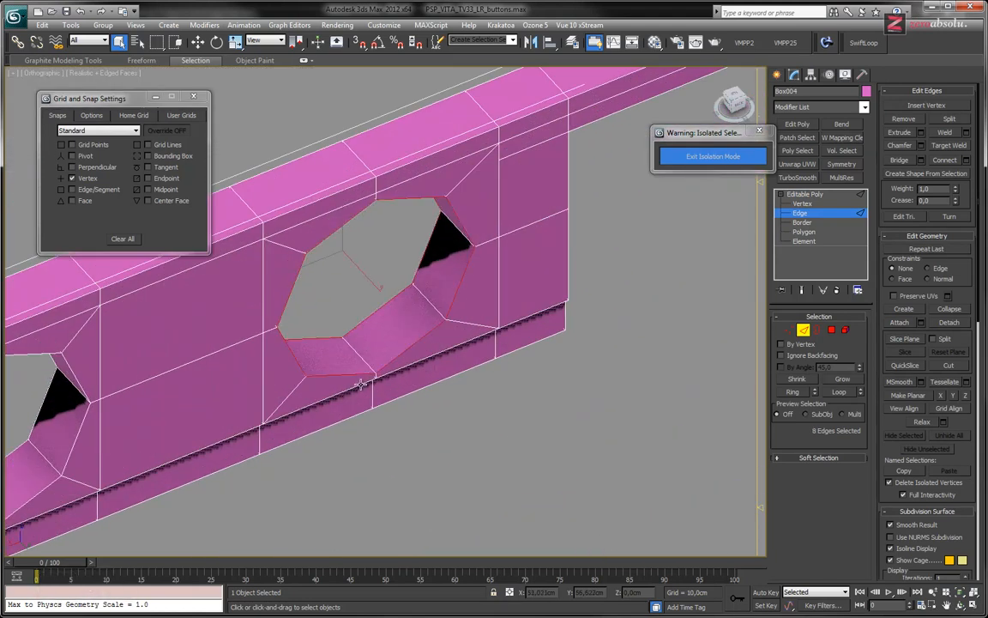
pyautogui.hotkey('ctrl', 'z')
pyautogui.moveTo(268, 422); pyautogui.dragTo(465, 346, button='middle')
pyautogui.hotkey('ctrl', 'z')
pyautogui.hotkey('ctrl', 'z')
pyautogui.hotkey('ctrl', 'z')
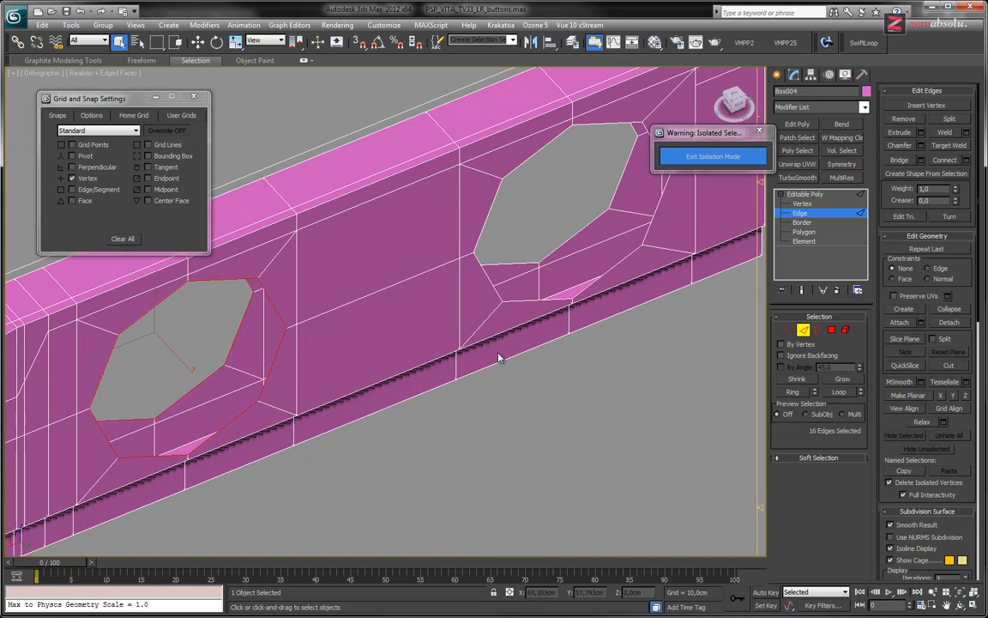
# - Select the open front and back borders of both volume button holes at border level
pyautogui.moveTo(562, 309); pyautogui.dragTo(538, 346, button='middle')
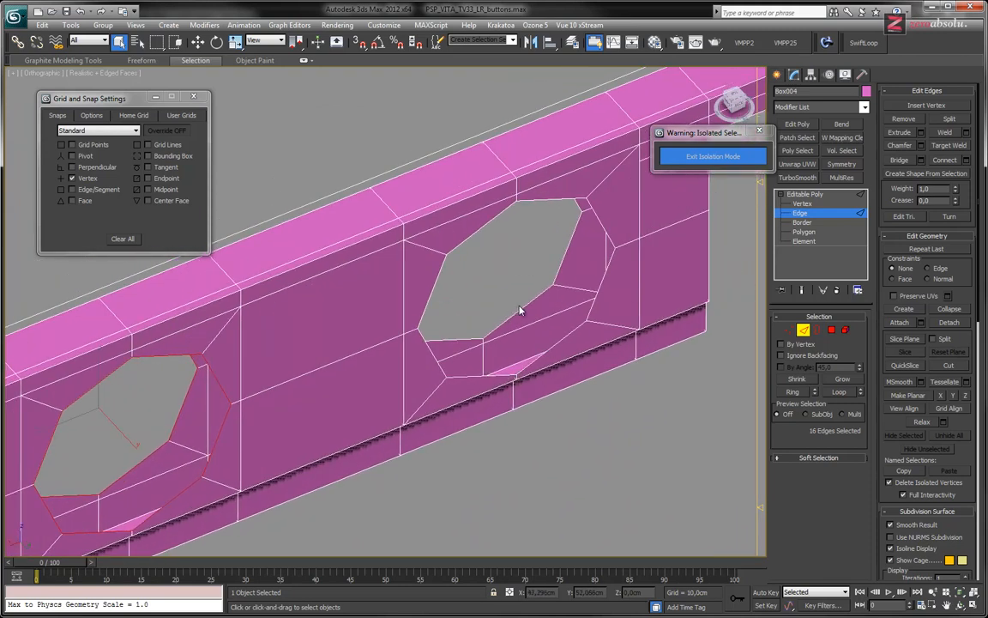
pyautogui.click(530, 310)
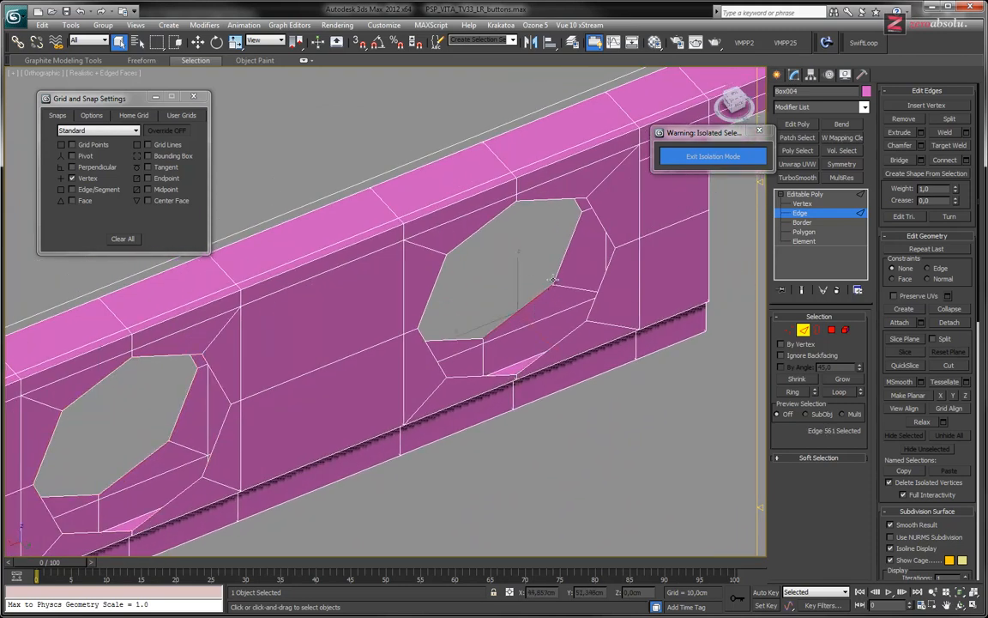
pyautogui.doubleClick(559, 265)
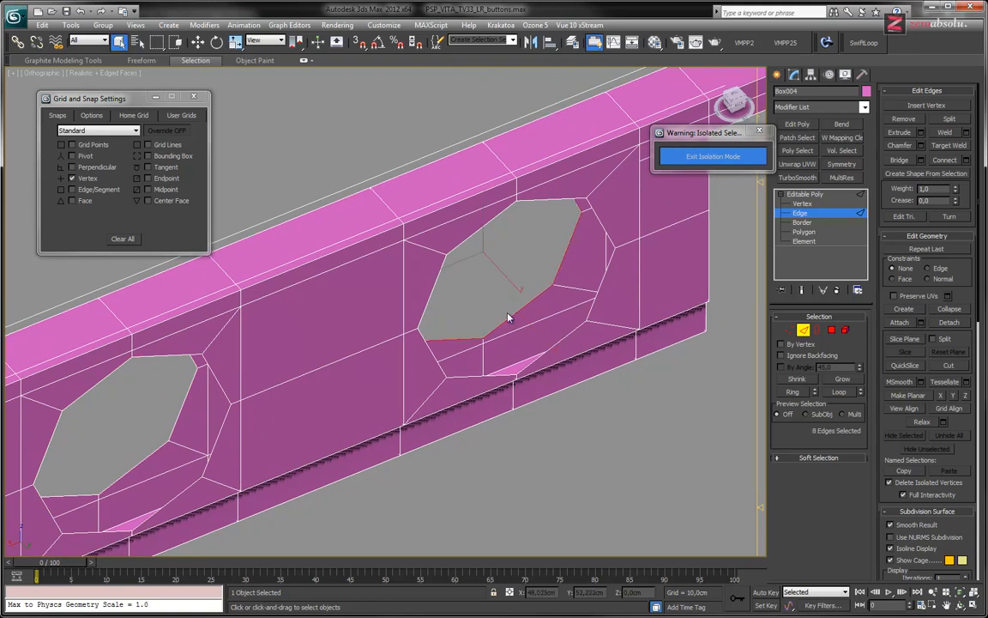
pyautogui.click(803, 224)
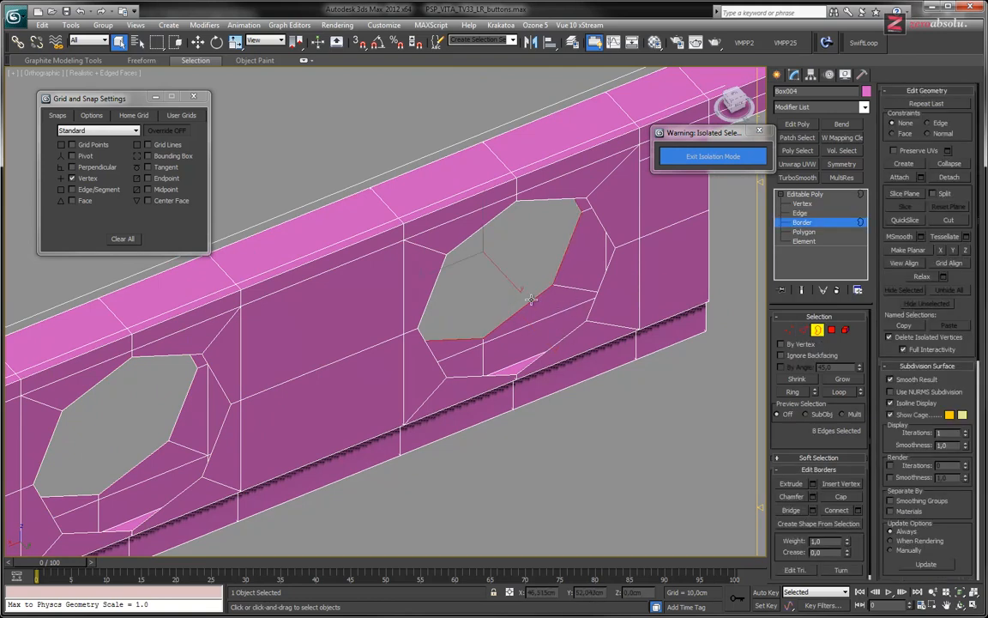
pyautogui.click(504, 305)
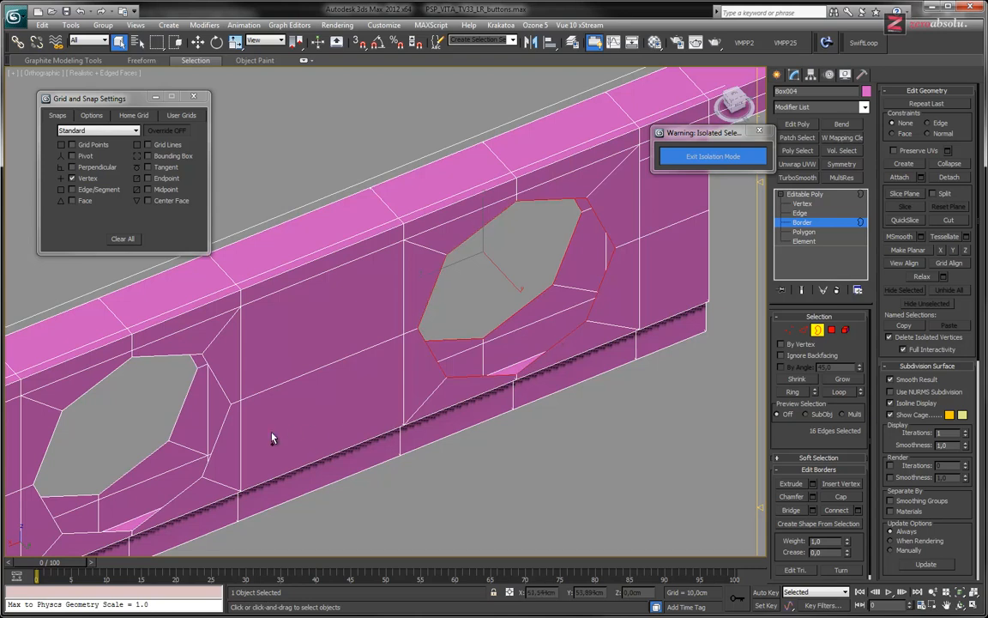
pyautogui.keyDown('ctrl'); pyautogui.click(187, 491); pyautogui.keyUp('ctrl')
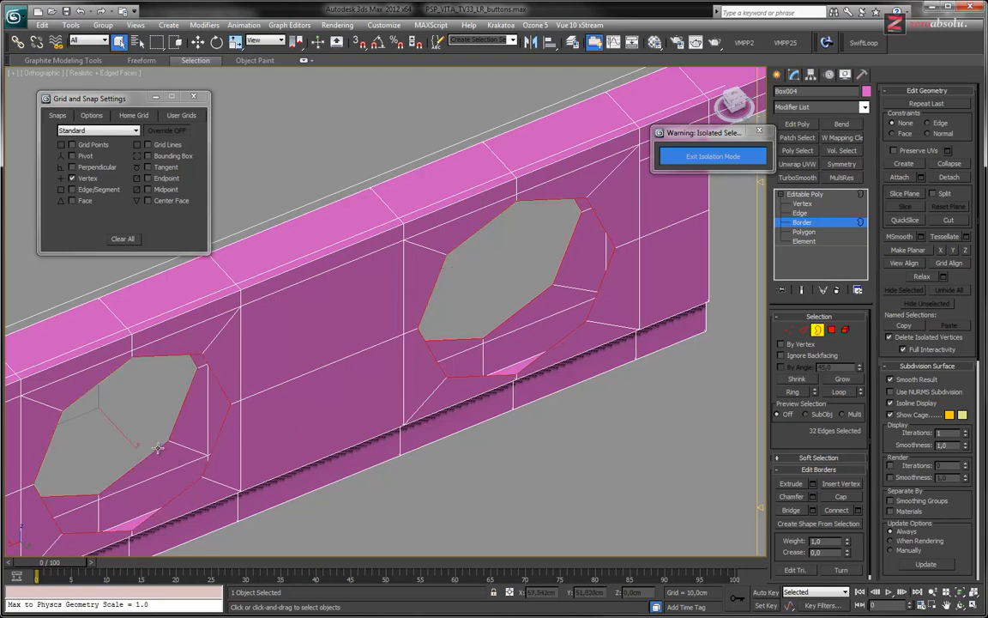
# - Add the front and back borders of the power button hole to the border selection
pyautogui.moveTo(691, 296); pyautogui.dragTo(194, 490, button='middle')
pyautogui.scroll(-5, 240, 441)
pyautogui.moveTo(609, 296); pyautogui.dragTo(236, 406, button='middle')
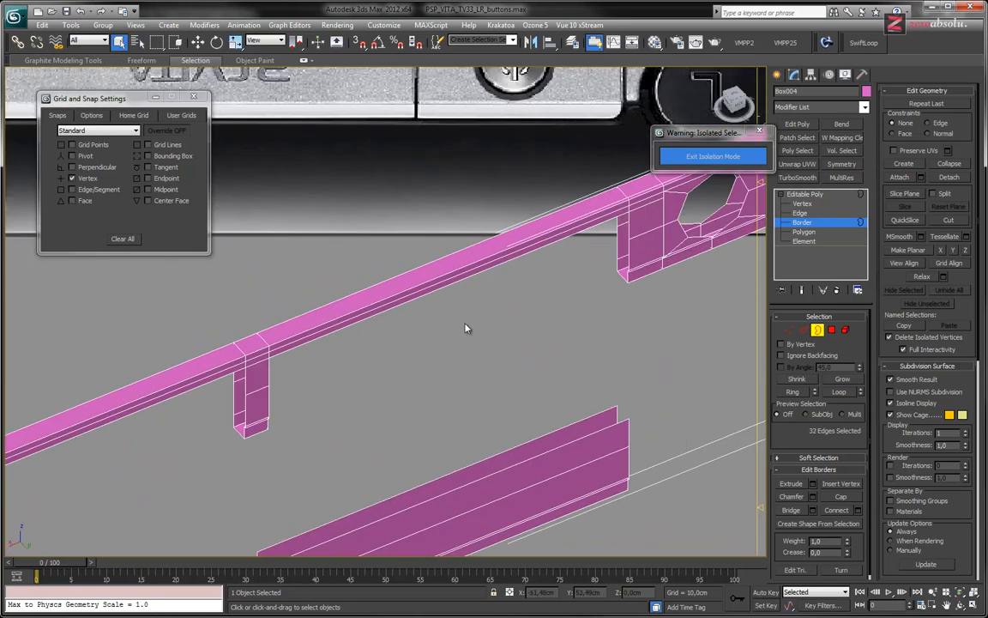
pyautogui.moveTo(659, 248); pyautogui.dragTo(362, 437, button='middle')
pyautogui.scroll(5, 362, 437)
pyautogui.keyDown('ctrl'); pyautogui.click(465, 392); pyautogui.keyUp('ctrl')
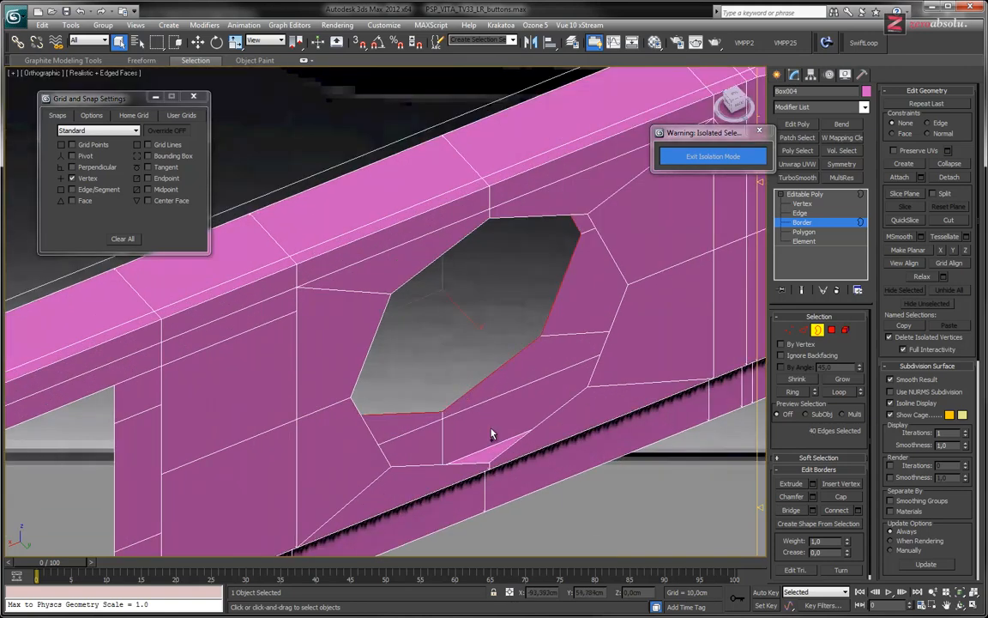
pyautogui.keyDown('ctrl'); pyautogui.click(518, 439); pyautogui.keyUp('ctrl')
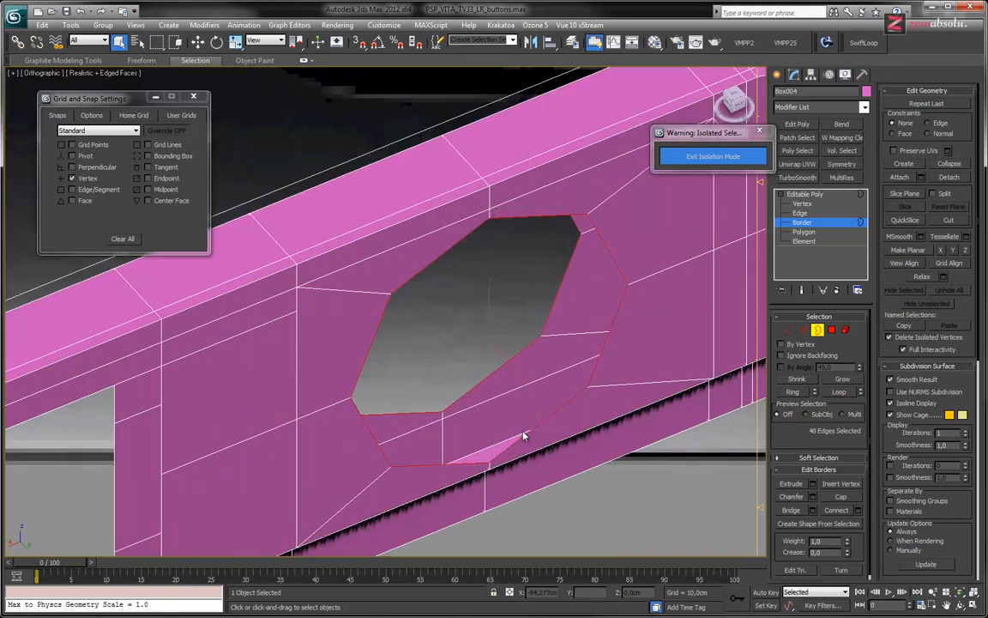
# - Start a one-segment chamfer on the selected borders of all three button holes and lower its amount to 0.21 cm
pyautogui.scroll(-5, 512, 415)
pyautogui.scroll(5, 510, 418)
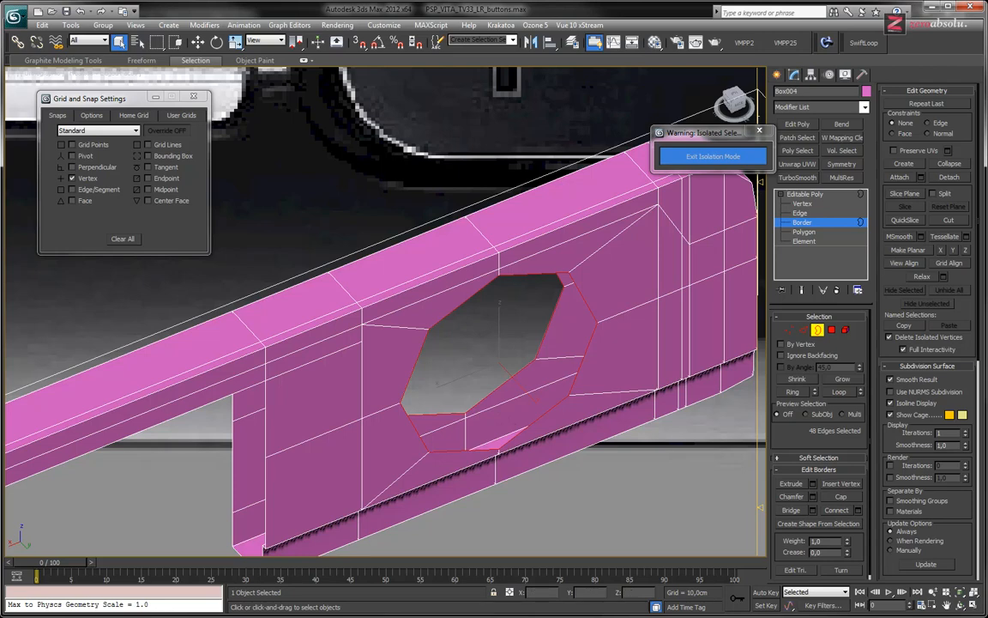
pyautogui.click(812, 497)
pyautogui.keyDown('alt'); pyautogui.moveTo(633, 399); pyautogui.dragTo(535, 246, button='middle'); pyautogui.keyUp('alt')
pyautogui.scroll(3, 536, 251)
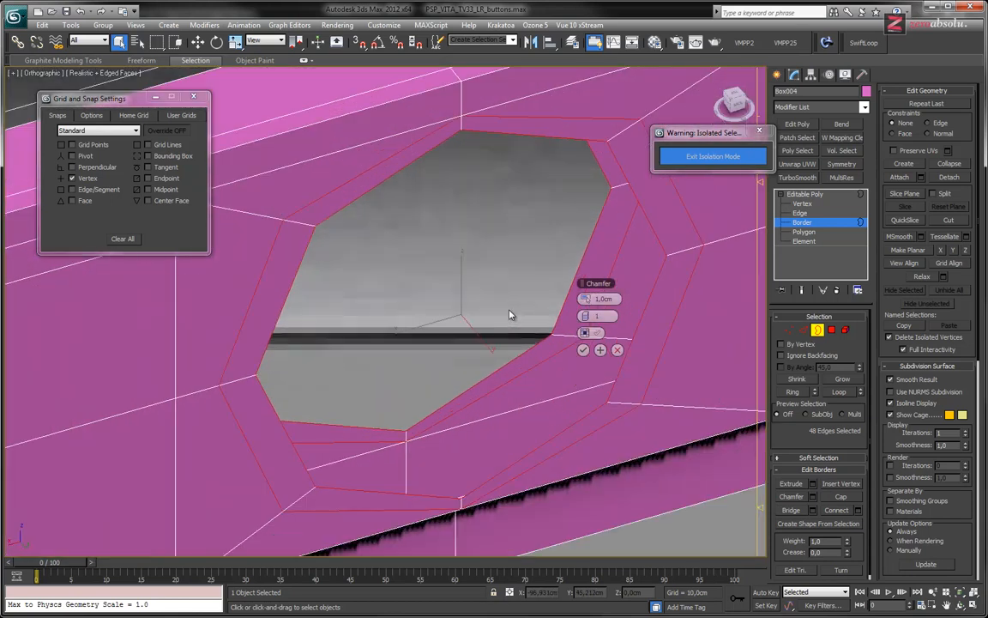
pyautogui.moveTo(581, 299); pyautogui.dragTo(552, 303)
pyautogui.moveTo(557, 304); pyautogui.dragTo(556, 306)
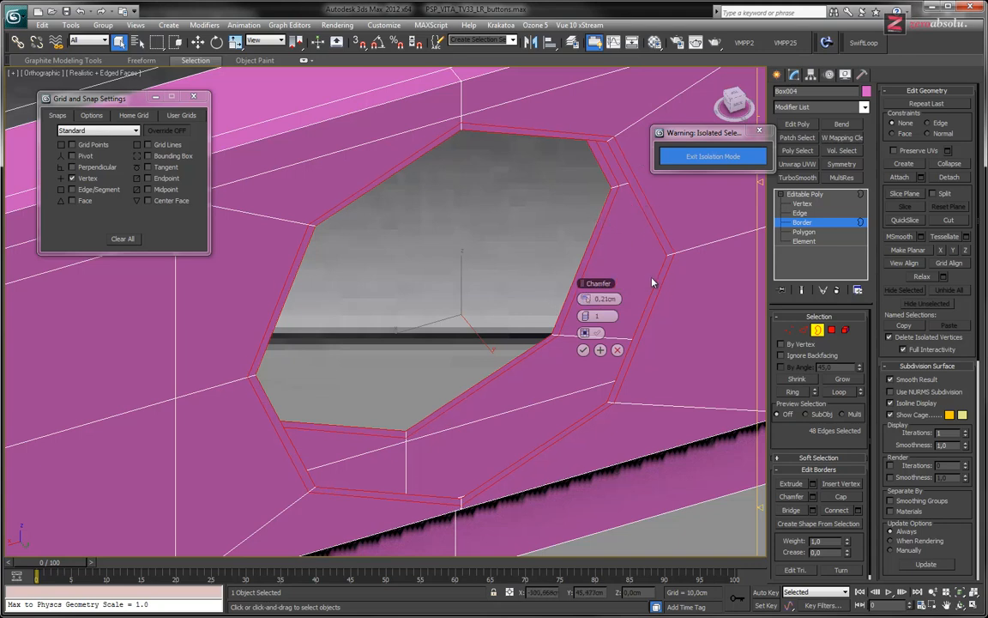
# - Check the chamfer width on the power button hole's rim and set the chamfer amount to 0.16 cm
pyautogui.scroll(4, 502, 272)
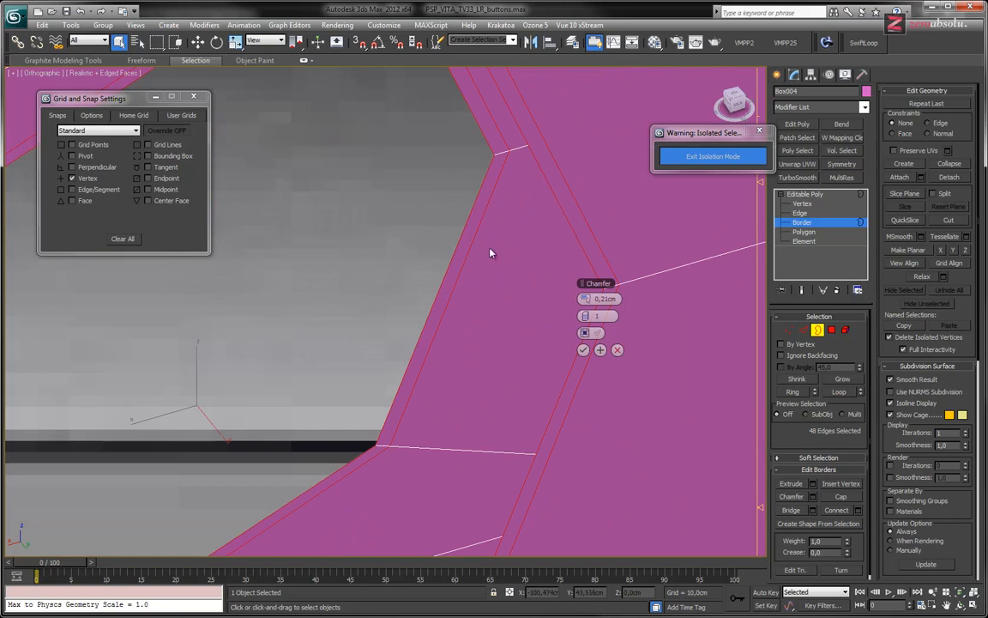
pyautogui.scroll(-5, 525, 265)
pyautogui.keyDown('alt'); pyautogui.moveTo(474, 321); pyautogui.dragTo(532, 300, button='middle'); pyautogui.keyUp('alt')
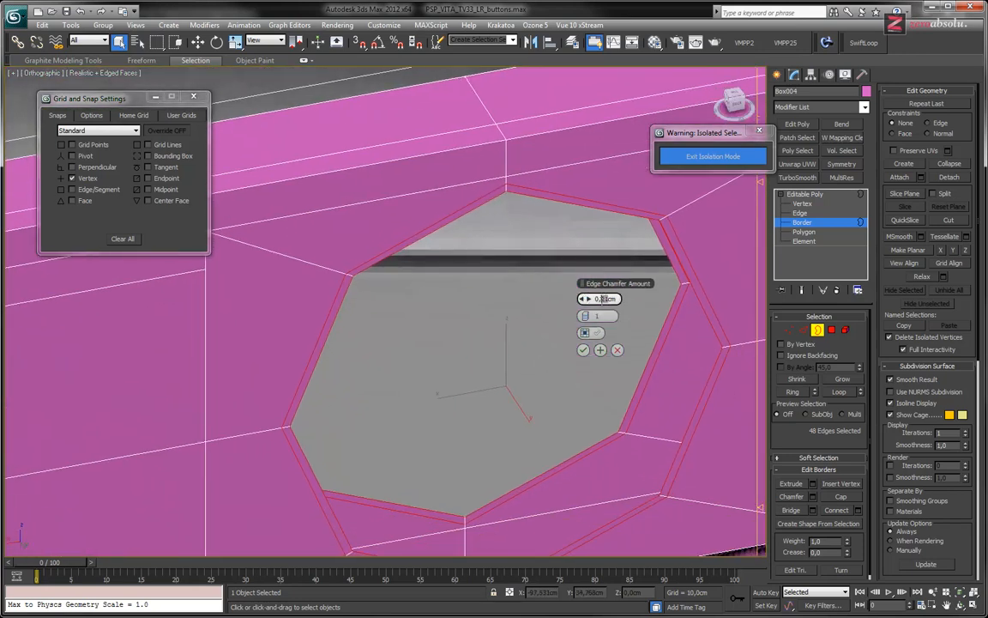
pyautogui.write('0,16')
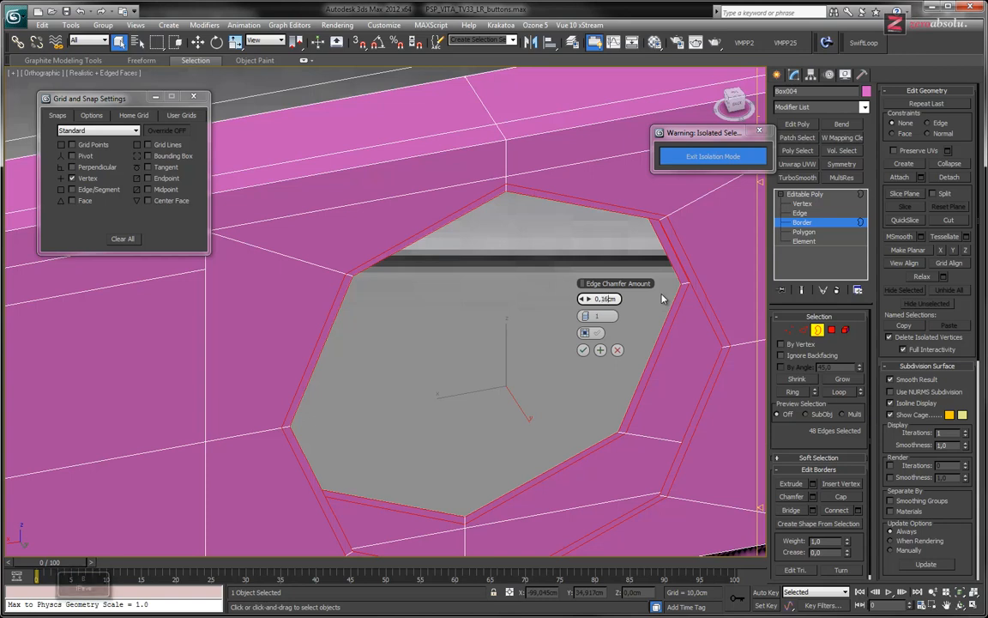
pyautogui.press('Tab')
pyautogui.moveTo(604, 464); pyautogui.dragTo(512, 288, button='middle')
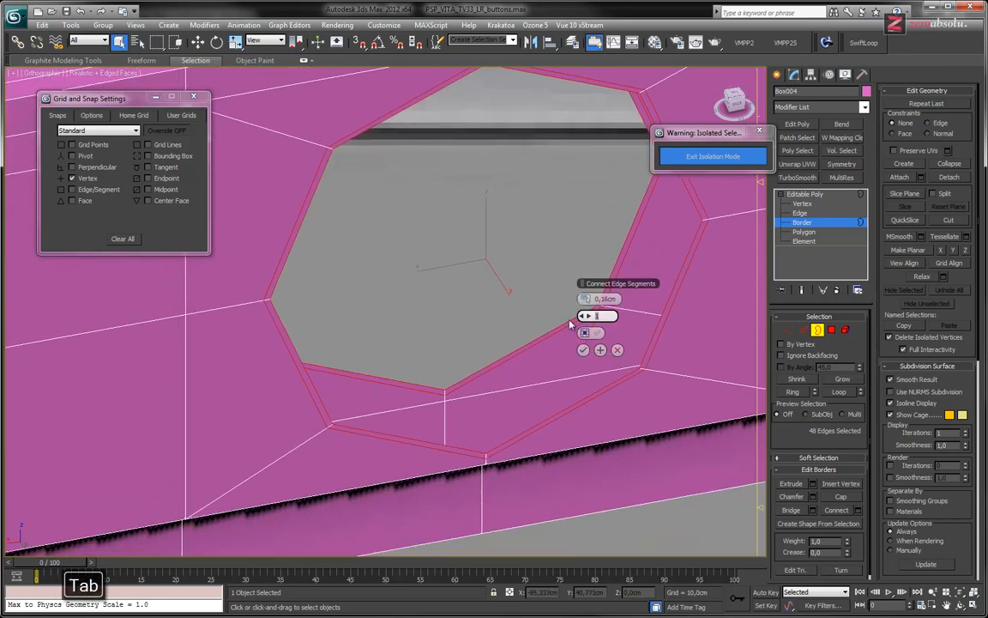
# - Examine the chamfer preview along the rims of the power and volume button holes, especially close to the lower ledge
pyautogui.scroll(5, 432, 417)
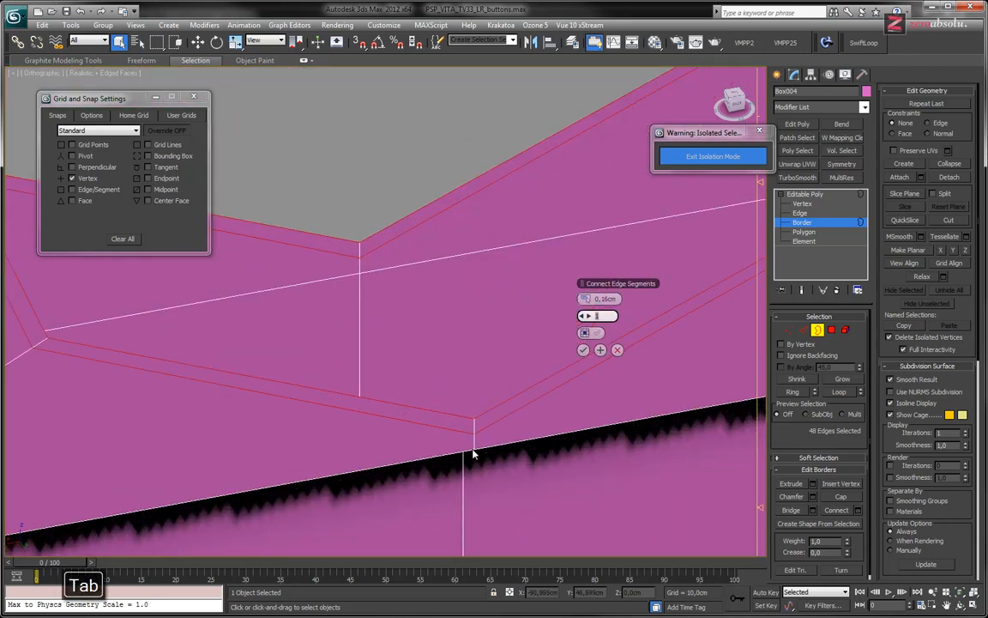
pyautogui.scroll(-6, 512, 428)
pyautogui.moveTo(487, 276); pyautogui.dragTo(488, 306, button='middle')
pyautogui.scroll(-6, 342, 391)
pyautogui.moveTo(196, 416); pyautogui.dragTo(686, 335, button='middle')
pyautogui.moveTo(232, 395); pyautogui.dragTo(730, 302, button='middle')
pyautogui.moveTo(295, 411); pyautogui.dragTo(688, 298, button='middle')
pyautogui.moveTo(283, 386); pyautogui.dragTo(798, 324, button='middle')
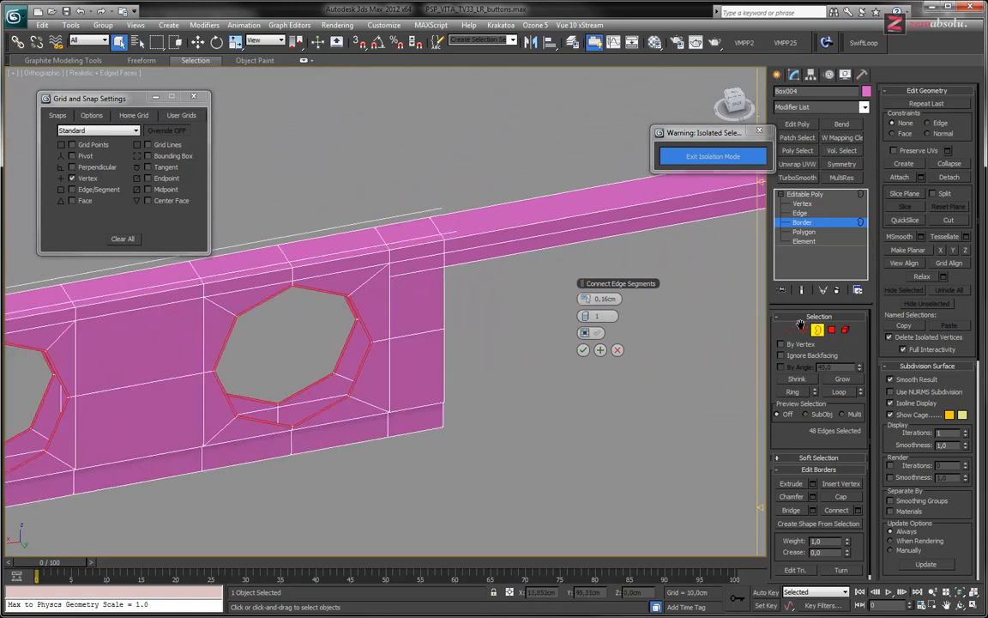
pyautogui.moveTo(344, 377); pyautogui.dragTo(627, 368, button='middle')
pyautogui.moveTo(578, 401); pyautogui.dragTo(490, 400, button='middle')
pyautogui.scroll(6, 489, 420)
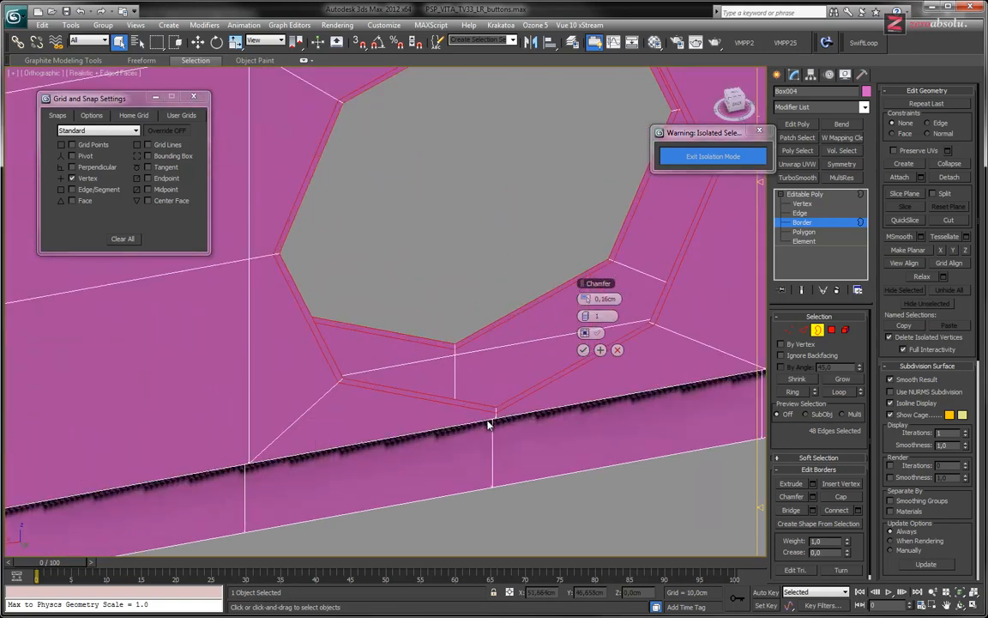
# - Reduce the border chamfer amount to 0.15 cm with 1 segment and apply it
pyautogui.moveTo(295, 401); pyautogui.dragTo(703, 352, button='middle')
pyautogui.moveTo(290, 401); pyautogui.dragTo(492, 403, button='middle')
pyautogui.scroll(-2, 492, 403)
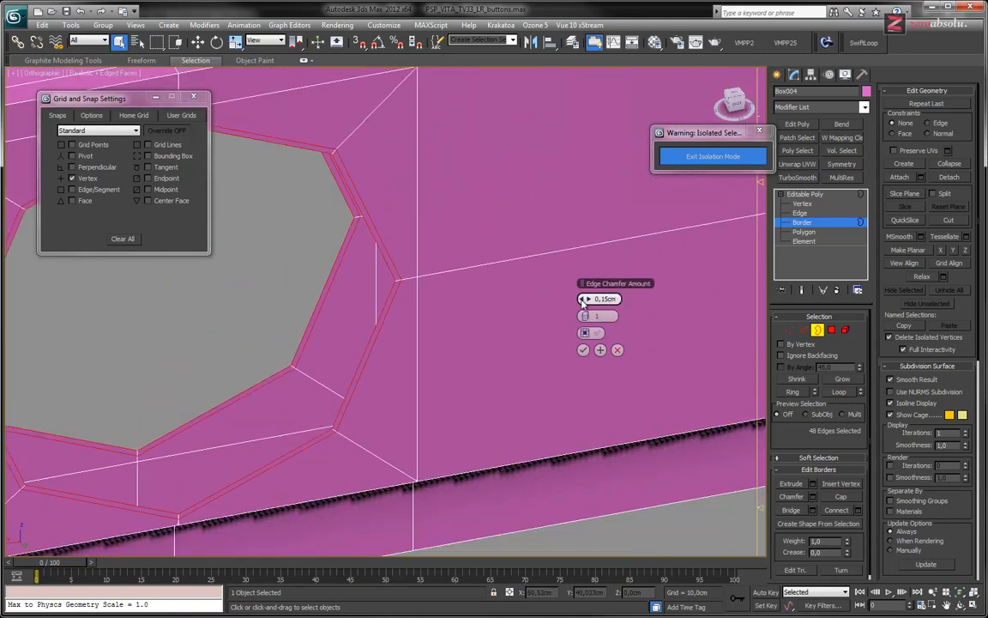
pyautogui.moveTo(583, 299); pyautogui.dragTo(584, 302)
pyautogui.click(583, 350)
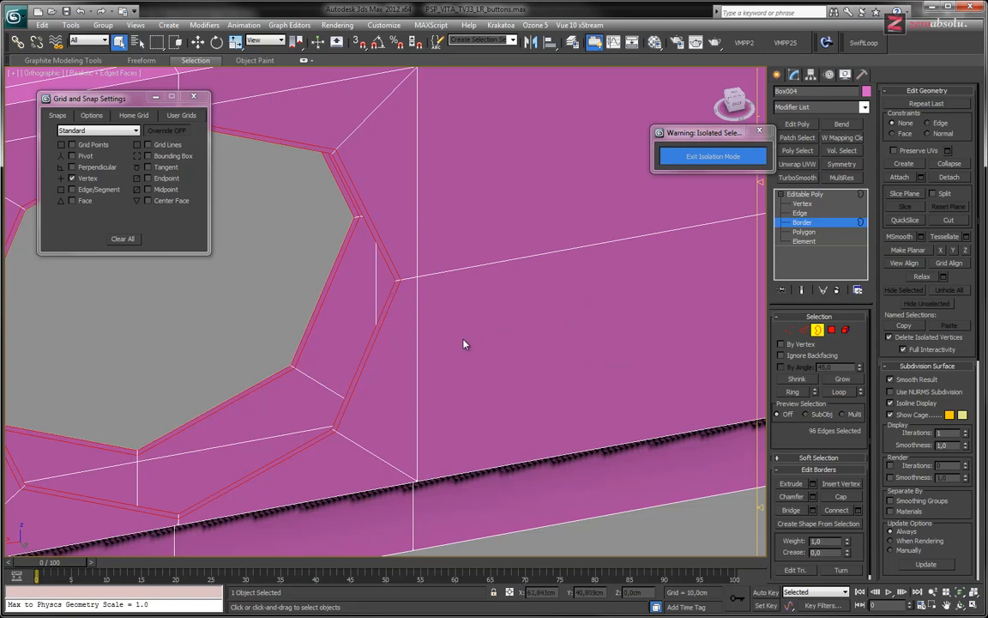
# - Select the front and back borders of the outer volume button hole near the part's end and bridge them
pyautogui.click(352, 376)
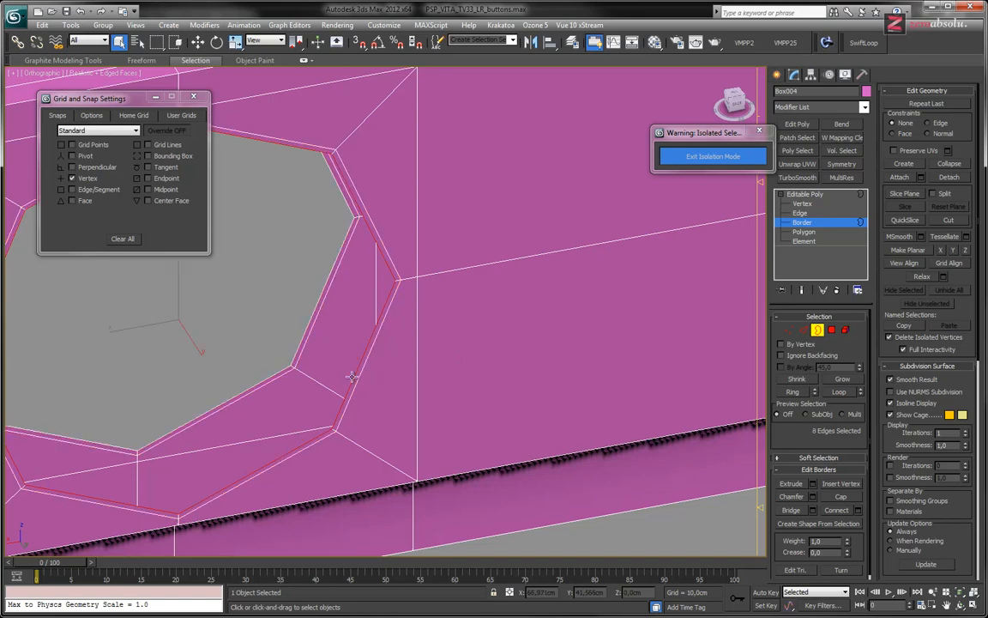
pyautogui.keyDown('ctrl'); pyautogui.click(295, 348); pyautogui.keyUp('ctrl')
pyautogui.keyDown('alt'); pyautogui.moveTo(304, 355); pyautogui.dragTo(375, 345, button='middle'); pyautogui.keyUp('alt')
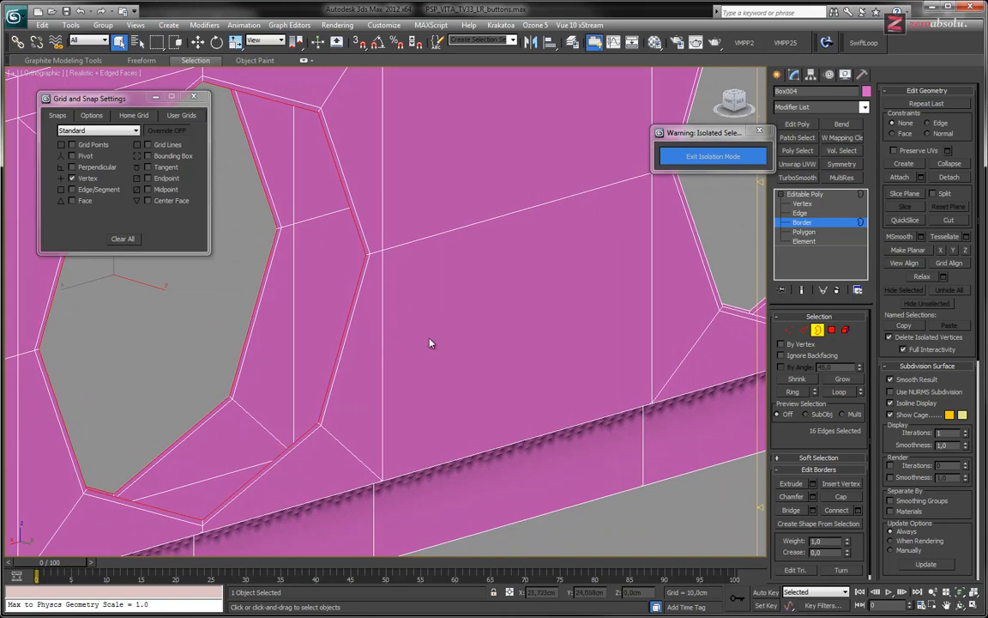
pyautogui.scroll(-5, 430, 343)
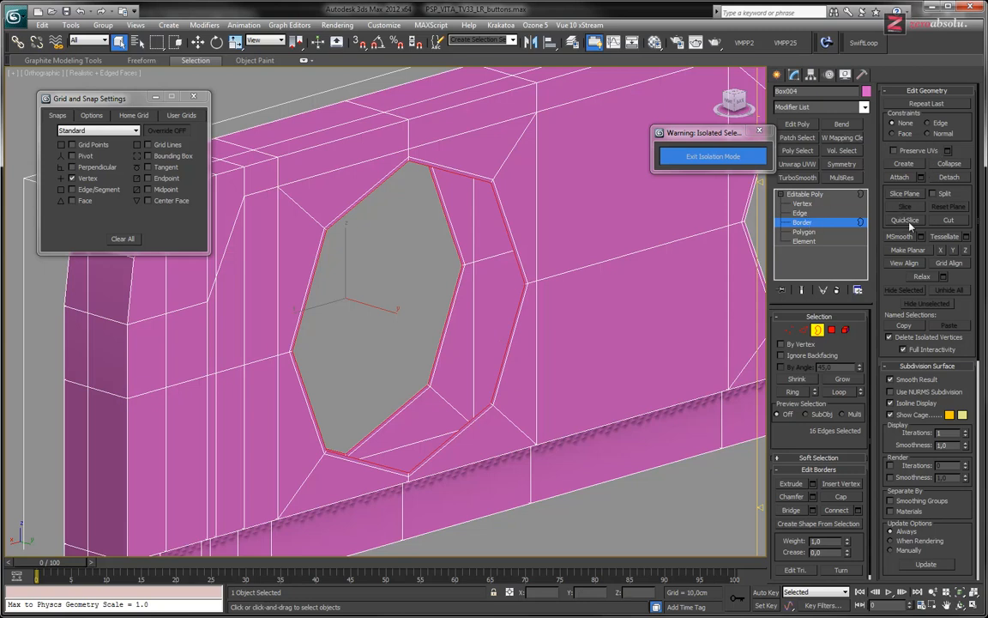
pyautogui.click(803, 513)
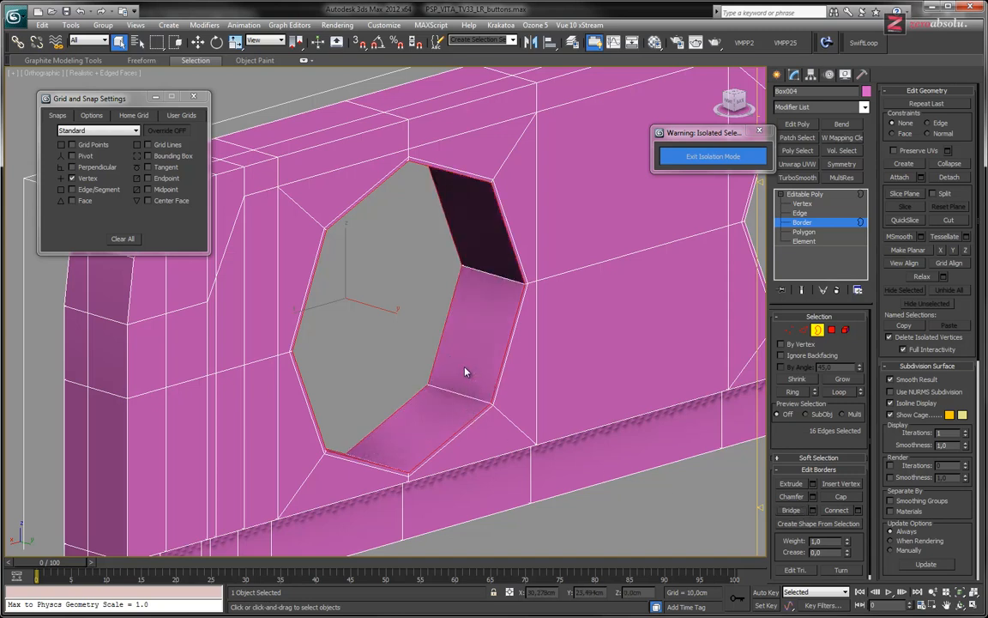
# - Inset the eight bridged polygons inside the outer volume button hole by 0.717 cm as a group
pyautogui.press('4')
pyautogui.keyDown('alt'); pyautogui.moveTo(493, 327); pyautogui.dragTo(471, 284, button='middle'); pyautogui.keyUp('alt')
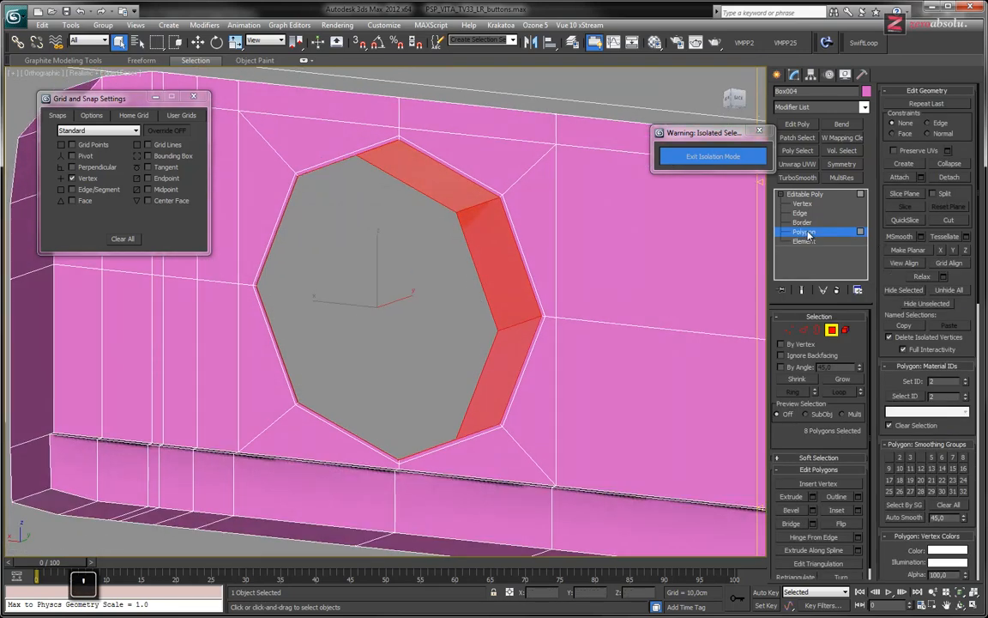
pyautogui.keyDown('alt'); pyautogui.moveTo(547, 309); pyautogui.dragTo(558, 345, button='middle'); pyautogui.keyUp('alt')
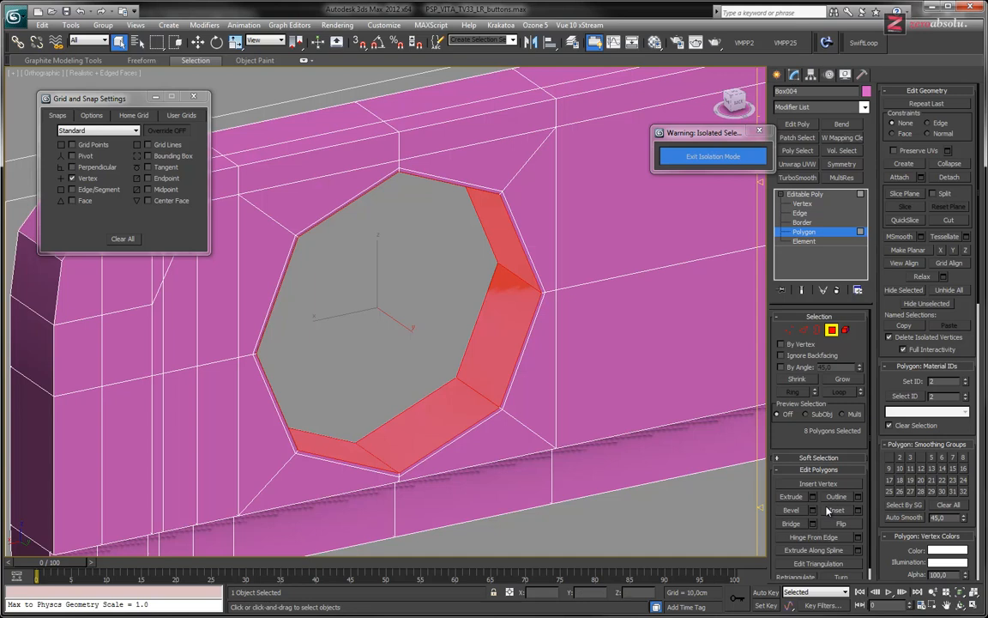
pyautogui.click(858, 511)
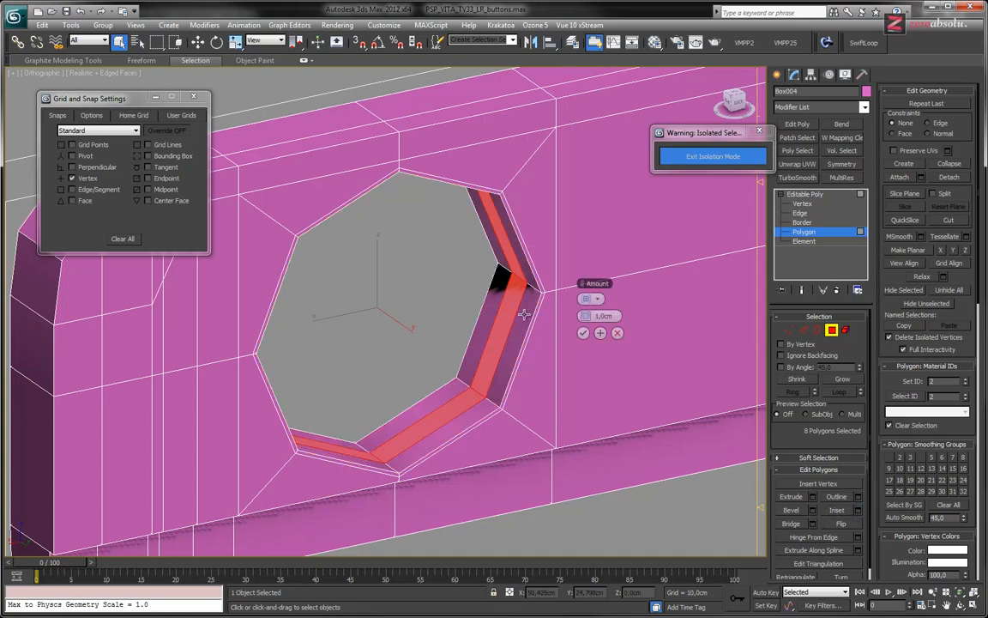
pyautogui.moveTo(586, 316)
pyautogui.mouseDown()
pyautogui.moveTo(555, 317)
pyautogui.moveTo(568, 319)
pyautogui.mouseUp()
pyautogui.keyDown('alt'); pyautogui.moveTo(437, 319); pyautogui.dragTo(513, 334, button='middle'); pyautogui.keyUp('alt')
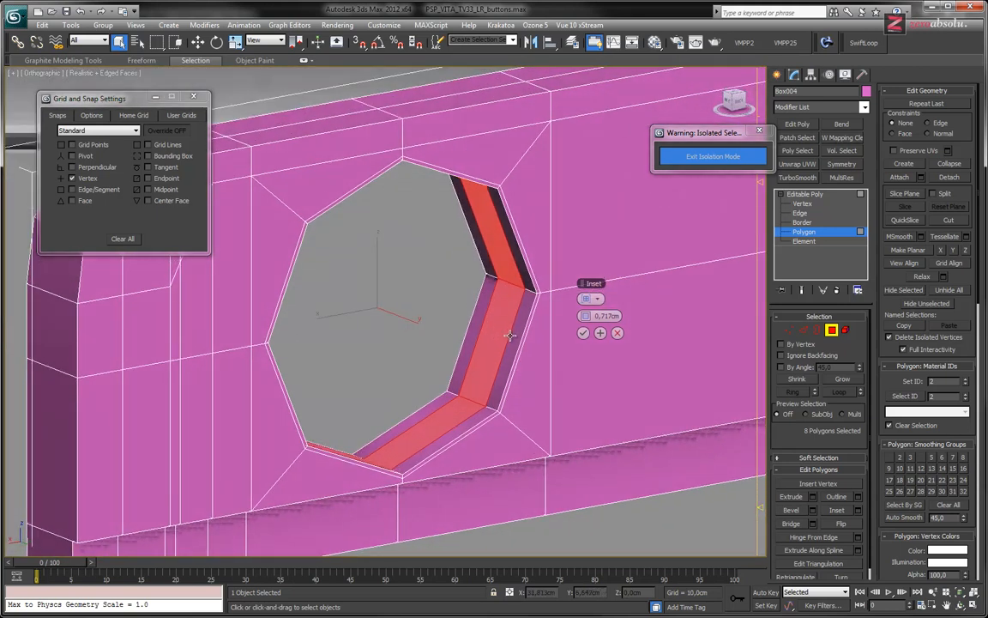
pyautogui.click(584, 332)
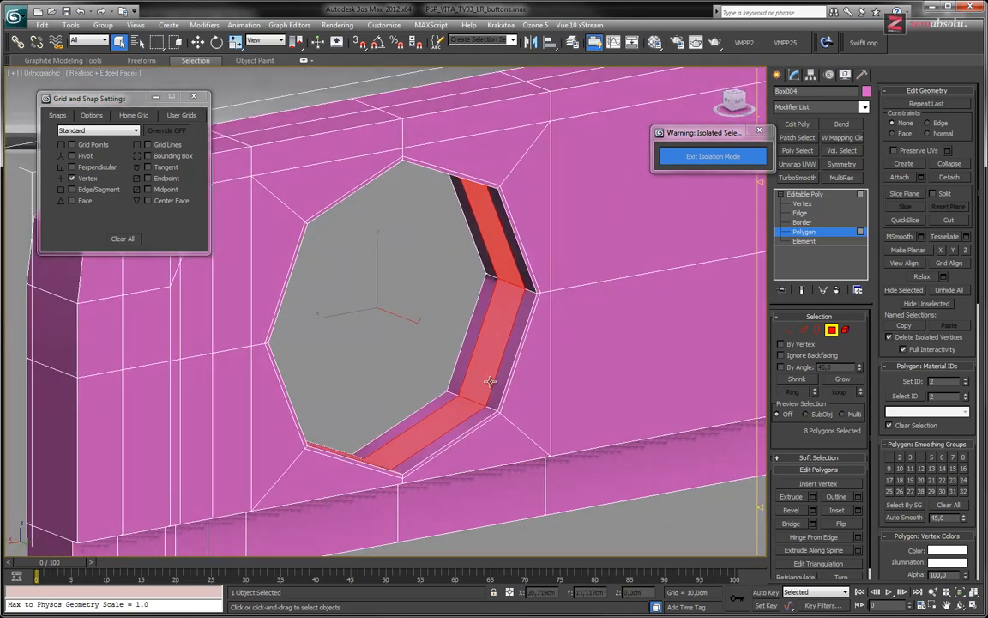
# - Scale the eight inset polygons inside the outer volume button hole to 90% in X and Z, viewed from the back
pyautogui.press('e')
pyautogui.press('w')
pyautogui.press('r')
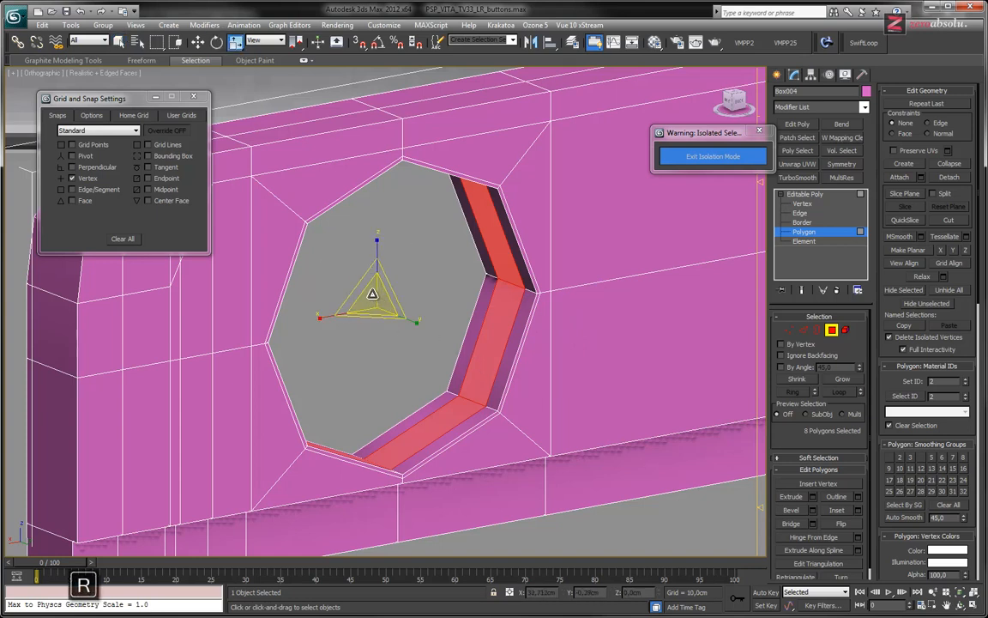
pyautogui.keyDown('alt'); pyautogui.moveTo(413, 323); pyautogui.dragTo(383, 324, button='middle'); pyautogui.keyUp('alt')
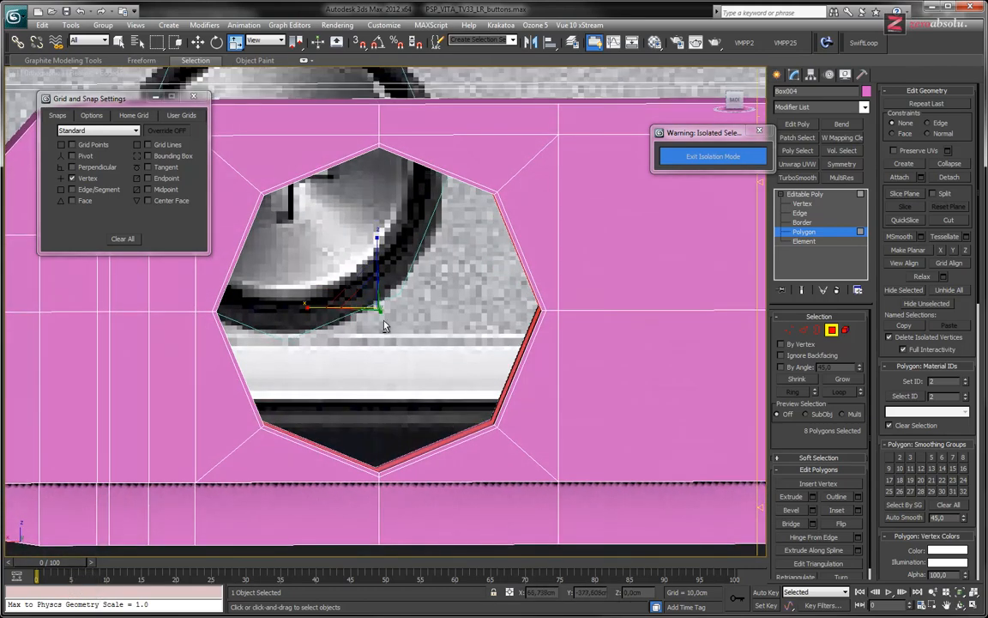
pyautogui.moveTo(353, 281); pyautogui.dragTo(358, 288)
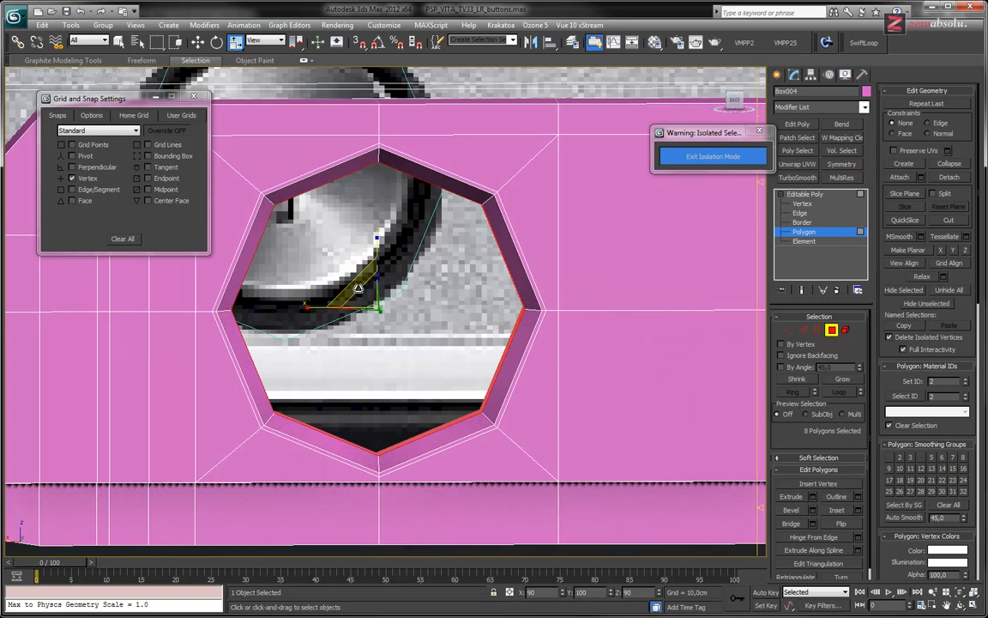
pyautogui.keyDown('alt'); pyautogui.moveTo(441, 347); pyautogui.dragTo(459, 372, button='middle'); pyautogui.keyUp('alt')
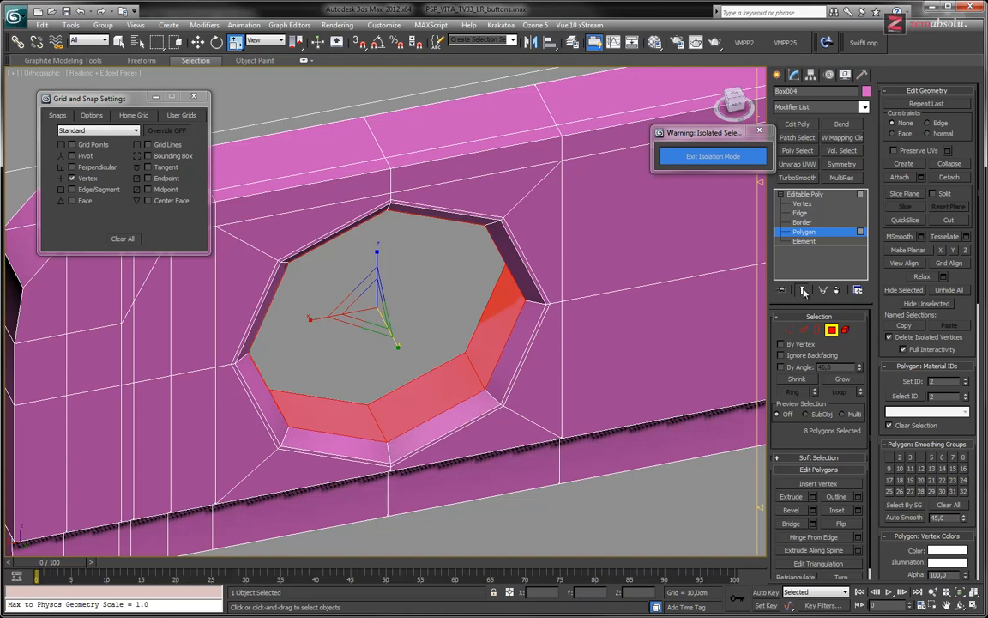
# - Add a TurboSmooth modifier with 2 iterations and Isoline Display, and return to the base mesh's edge level
pyautogui.click(798, 178)
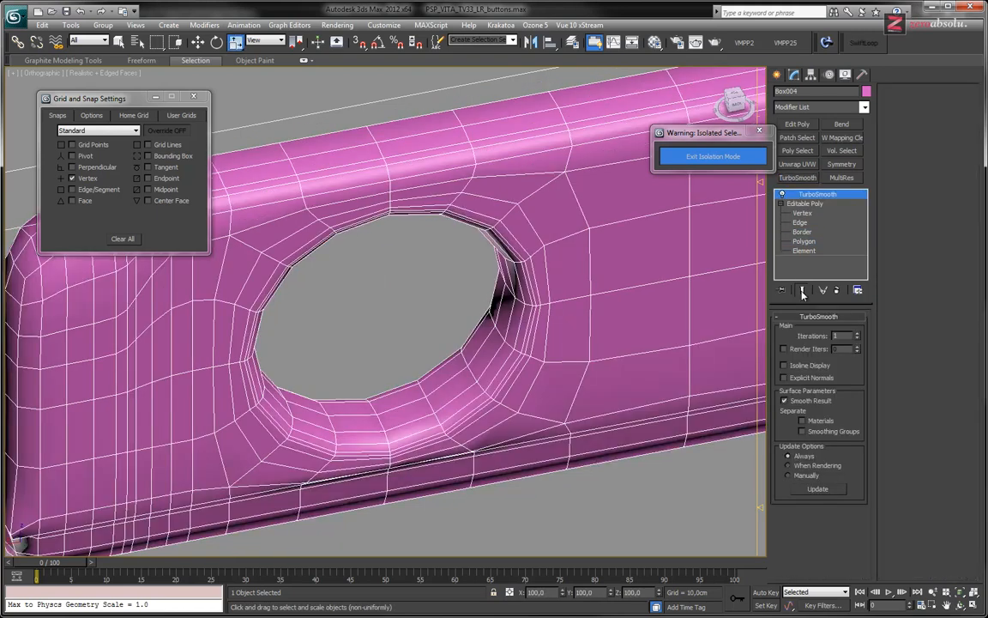
pyautogui.click(804, 223)
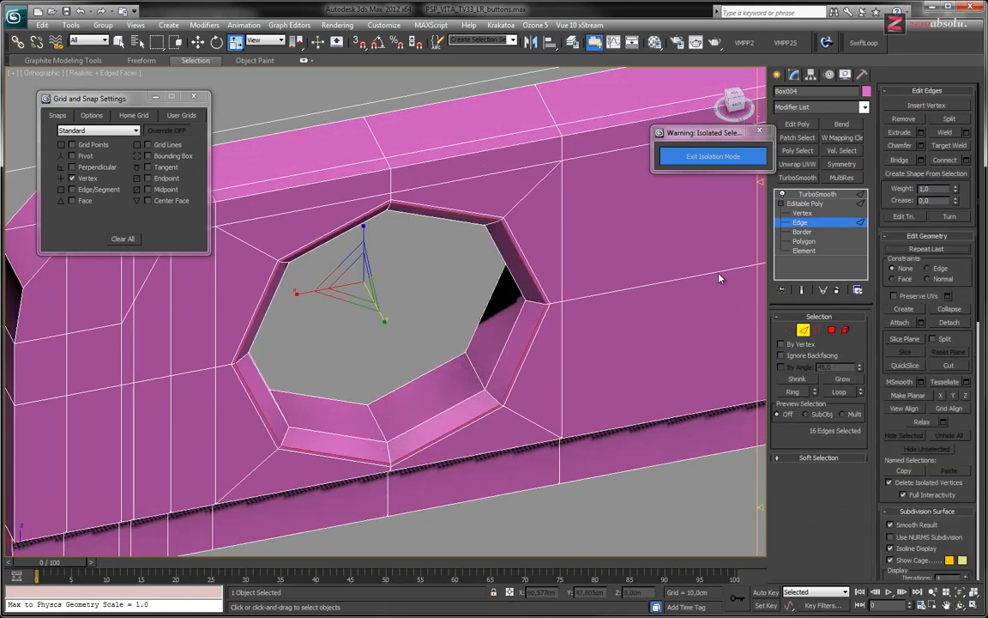
pyautogui.keyDown('alt'); pyautogui.moveTo(452, 388); pyautogui.dragTo(472, 360, button='middle'); pyautogui.keyUp('alt')
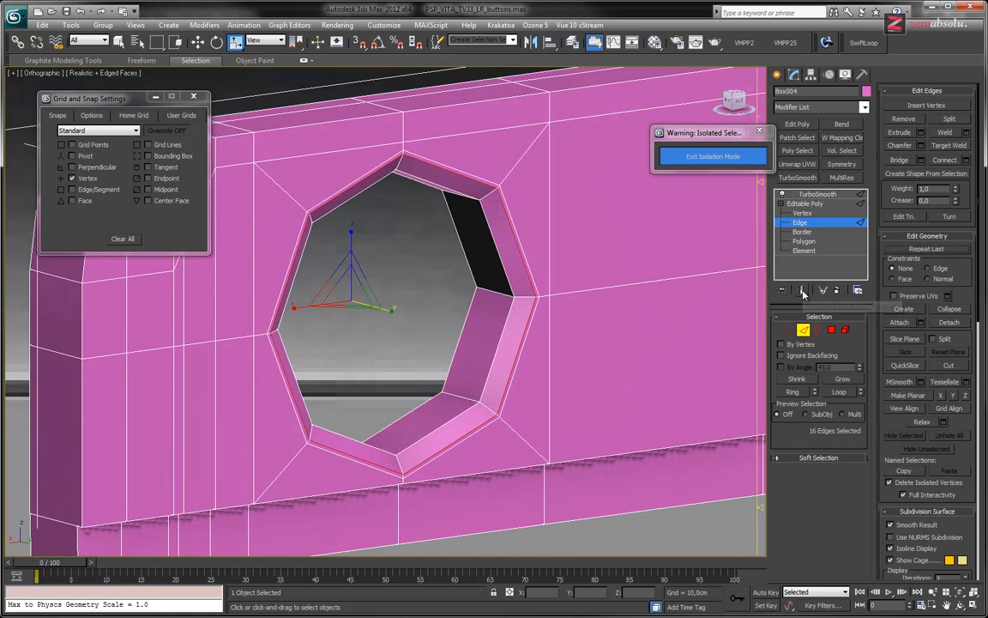
pyautogui.click(816, 194)
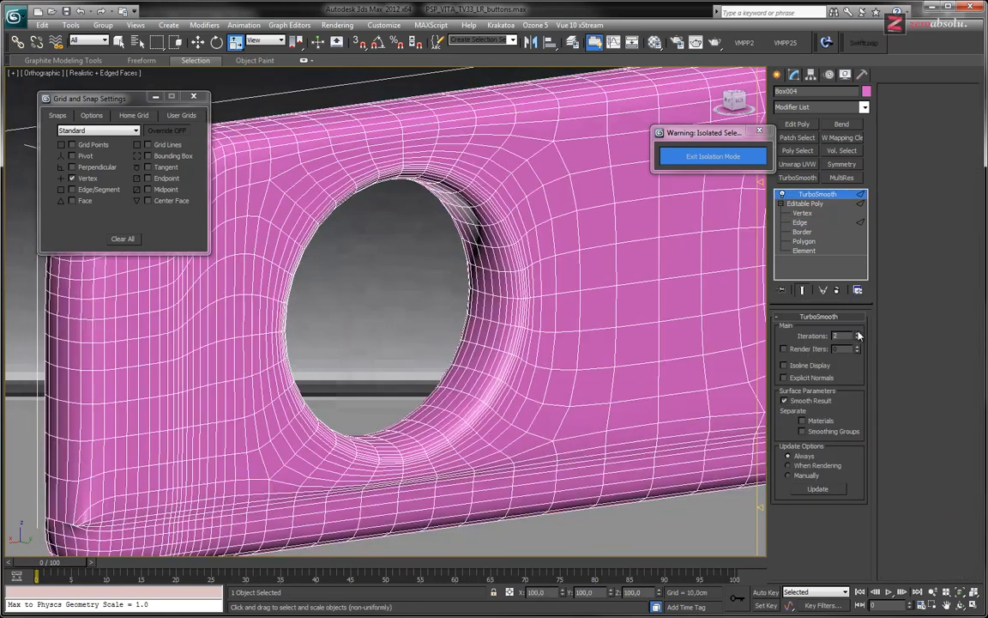
pyautogui.click(783, 364)
pyautogui.click(800, 222)
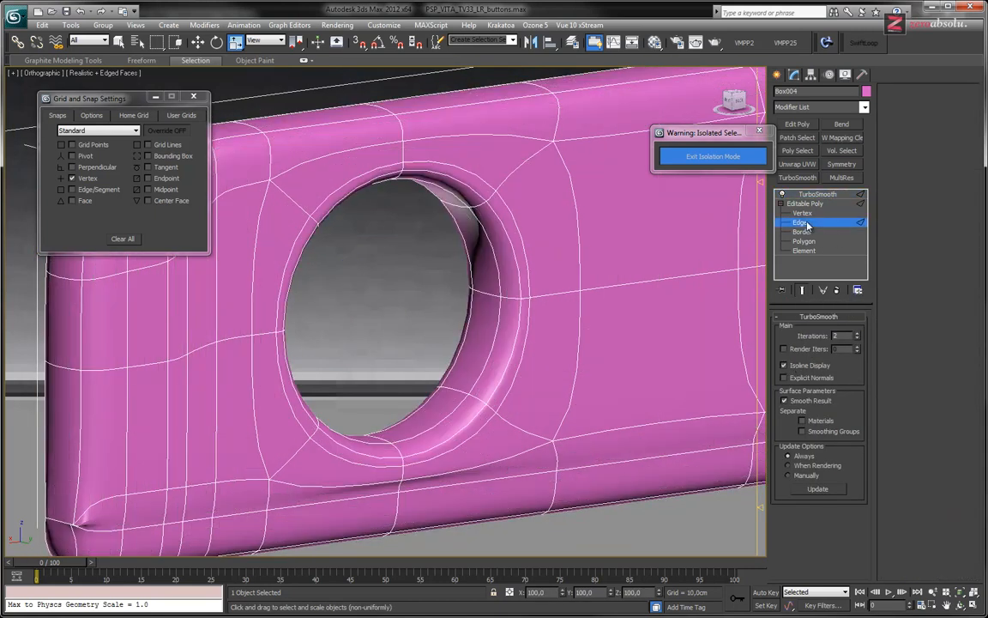
# - Compare the outer volume hole with the plus button reference from the back, with the smoothed end result shown and hidden
pyautogui.moveTo(509, 310)
pyautogui.keyDown('alt'); pyautogui.mouseDown(button='middle')
pyautogui.moveTo(529, 311)
pyautogui.moveTo(494, 258)
pyautogui.moveTo(494, 322)
pyautogui.mouseUp(button='middle'); pyautogui.keyUp('alt')
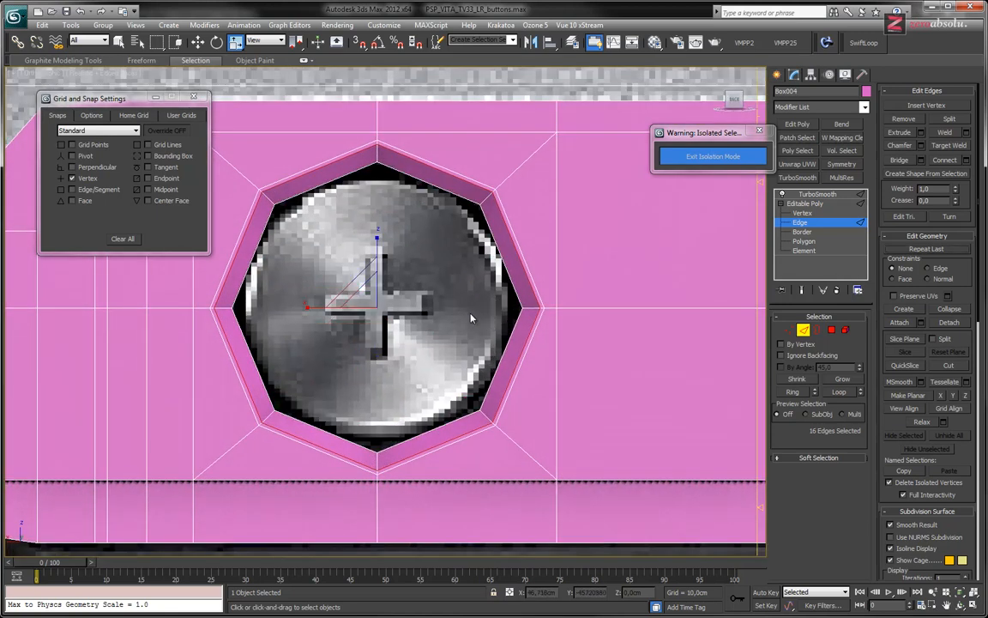
pyautogui.click(802, 290)
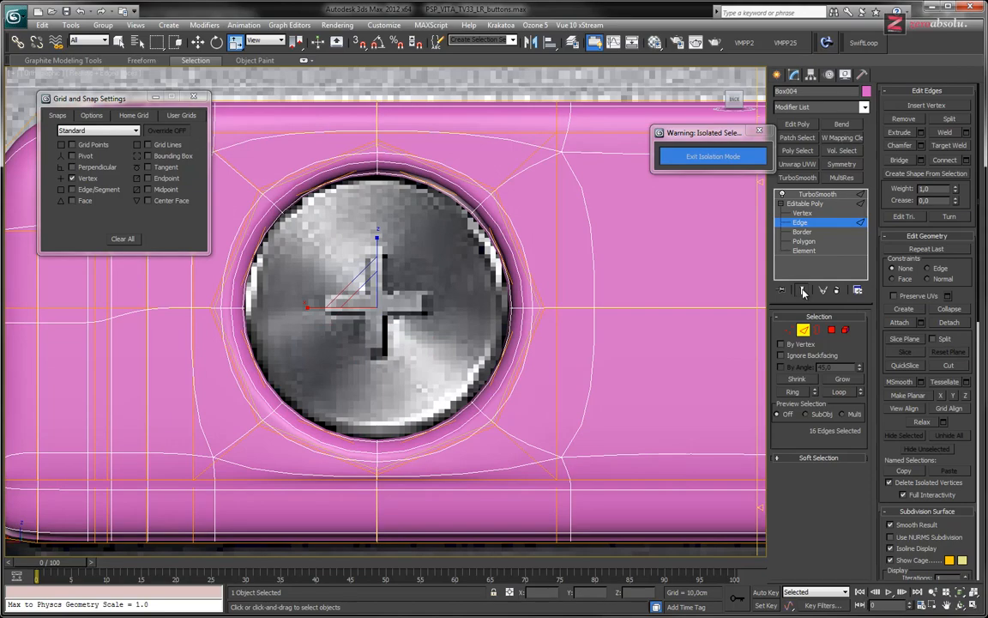
pyautogui.click(803, 290)
pyautogui.keyDown('alt'); pyautogui.moveTo(445, 283); pyautogui.dragTo(491, 322, button='middle'); pyautogui.keyUp('alt')
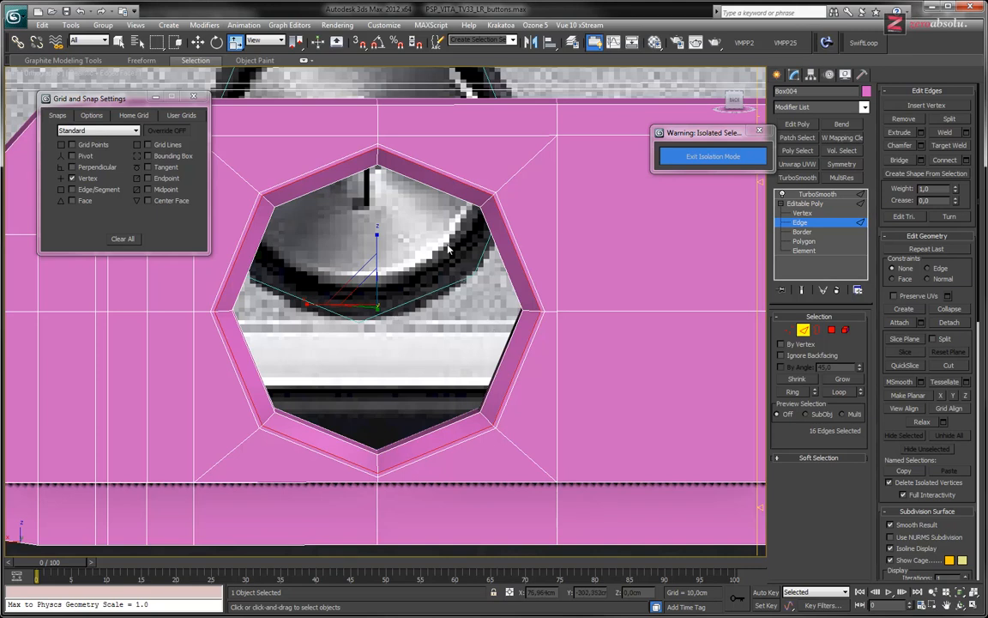
# - Select the front and back borders of the inner volume button hole and bridge them
pyautogui.moveTo(445, 252); pyautogui.dragTo(569, 375, button='middle')
pyautogui.scroll(-2, 451, 227)
pyautogui.click(805, 232)
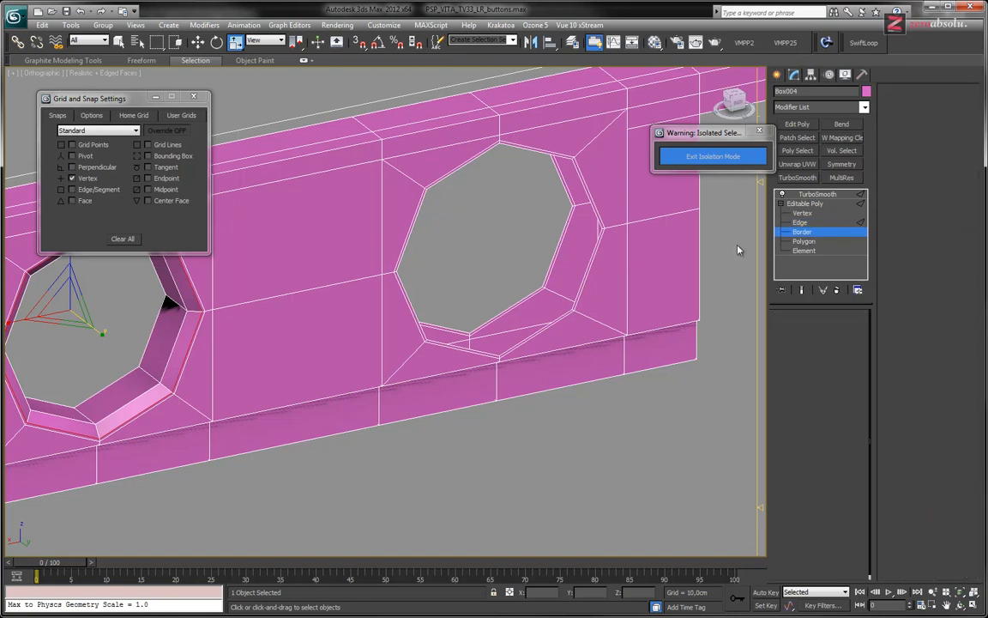
pyautogui.click(520, 297)
pyautogui.scroll(5, 547, 302)
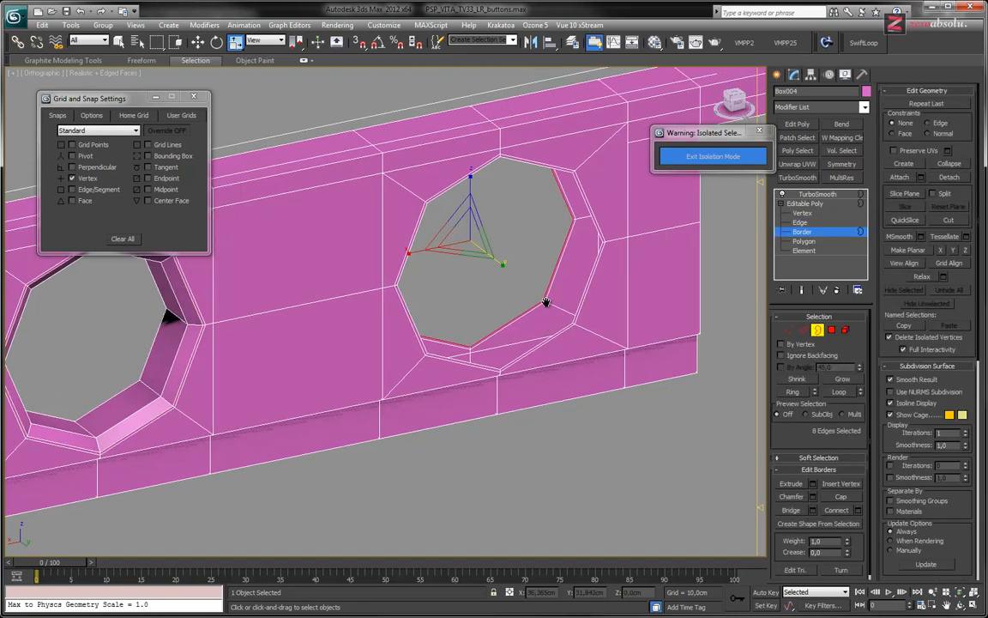
pyautogui.keyDown('ctrl'); pyautogui.click(504, 409); pyautogui.keyUp('ctrl')
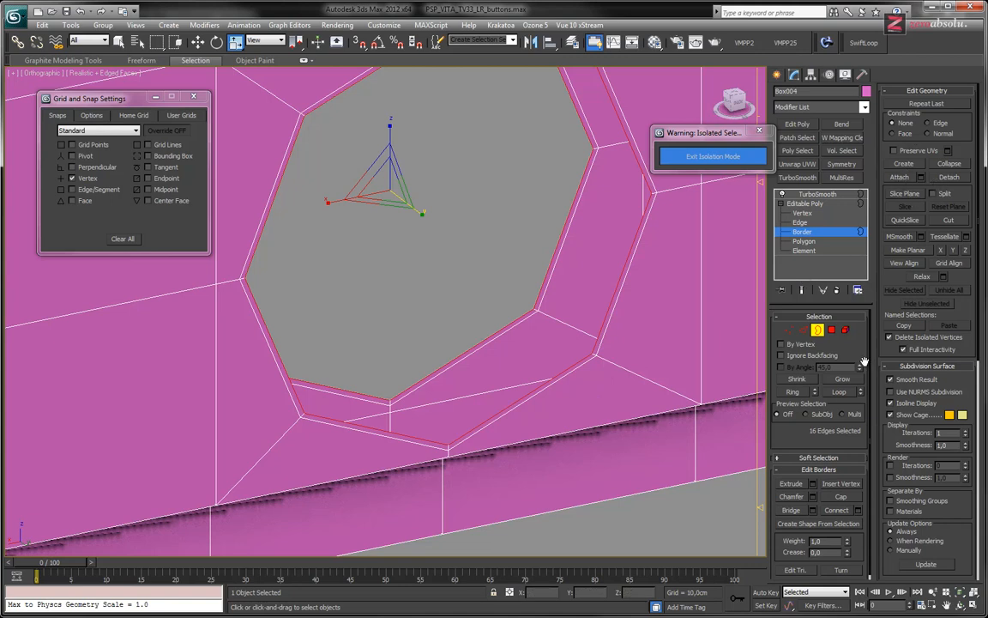
pyautogui.click(799, 512)
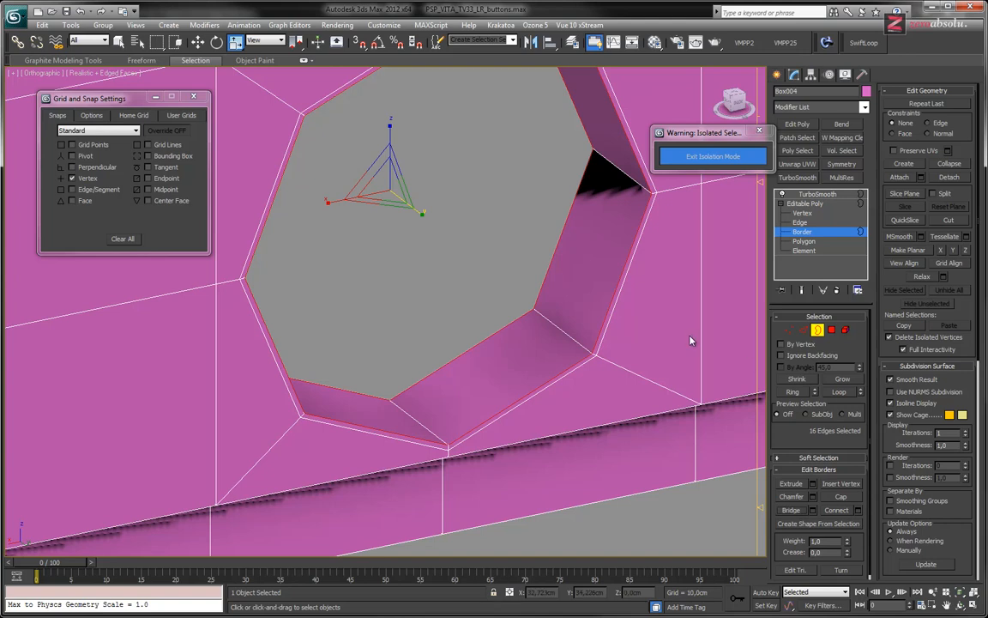
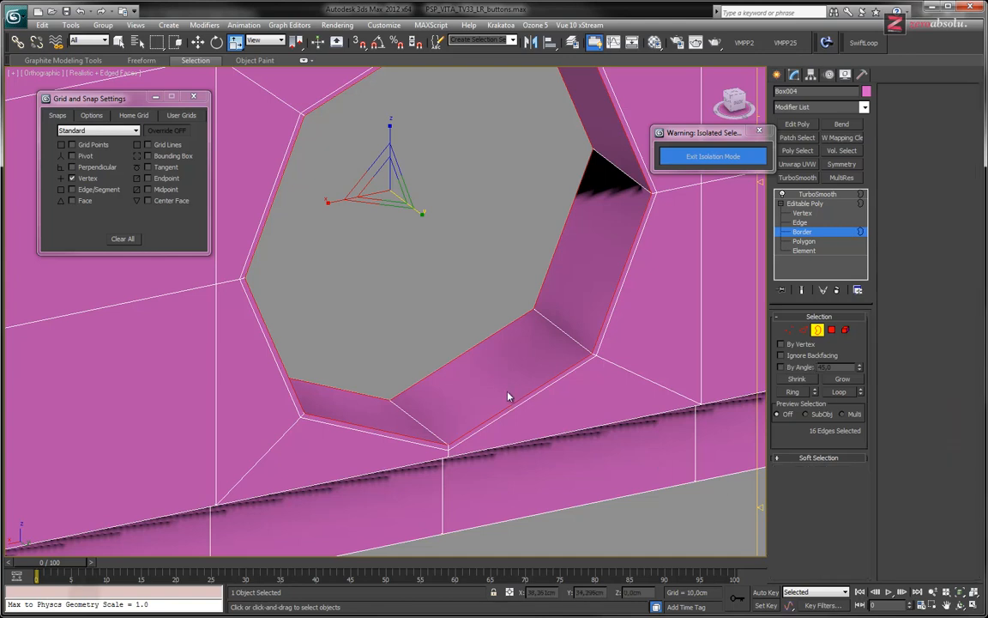
# - Inset the inner volume hole's eight bridged polygons by 0.717 cm and scale the inset ring inward in X and Z
pyautogui.hotkey('ctrl', '4')
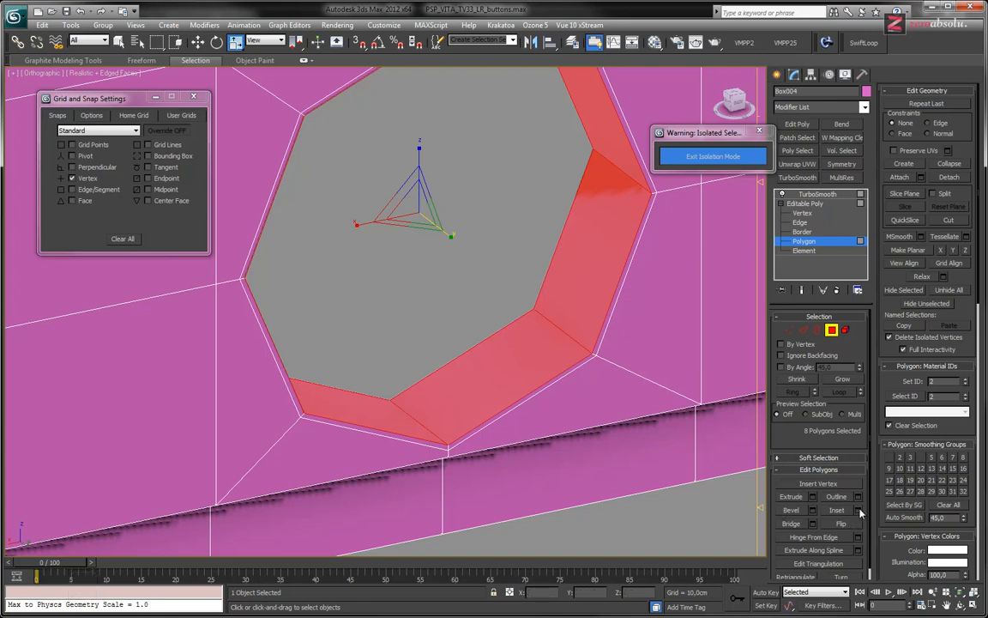
pyautogui.click(859, 511)
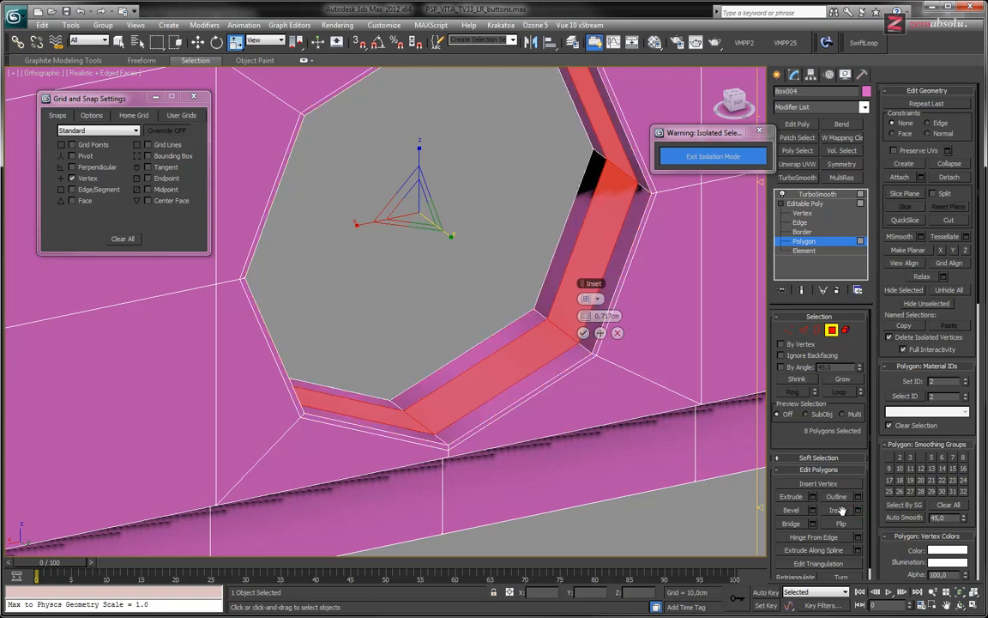
pyautogui.click(584, 334)
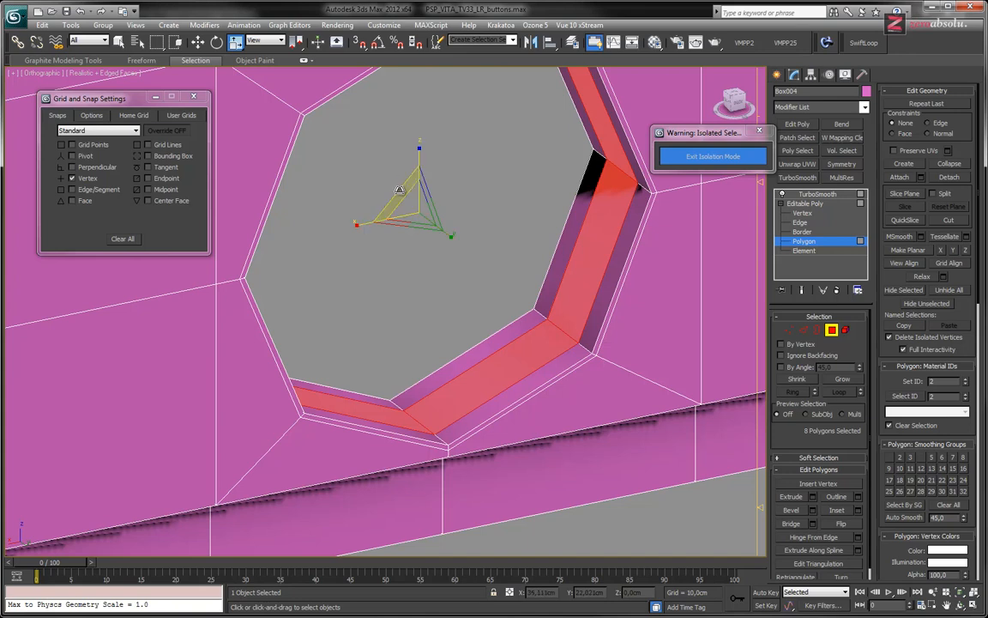
pyautogui.moveTo(399, 190); pyautogui.dragTo(398, 204)
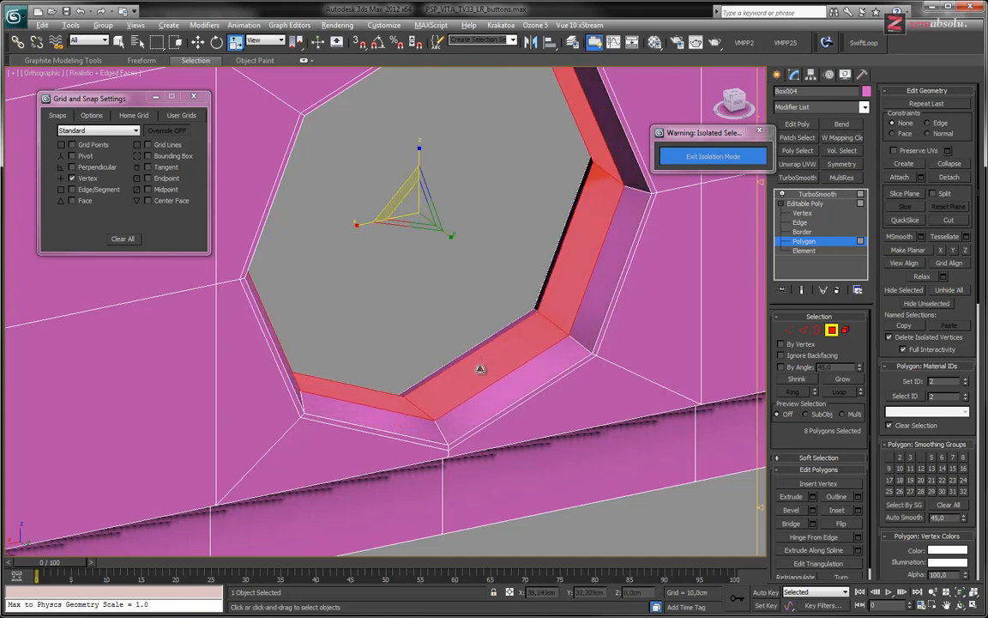
pyautogui.scroll(5, 450, 345)
pyautogui.scroll(-5, 450, 346)
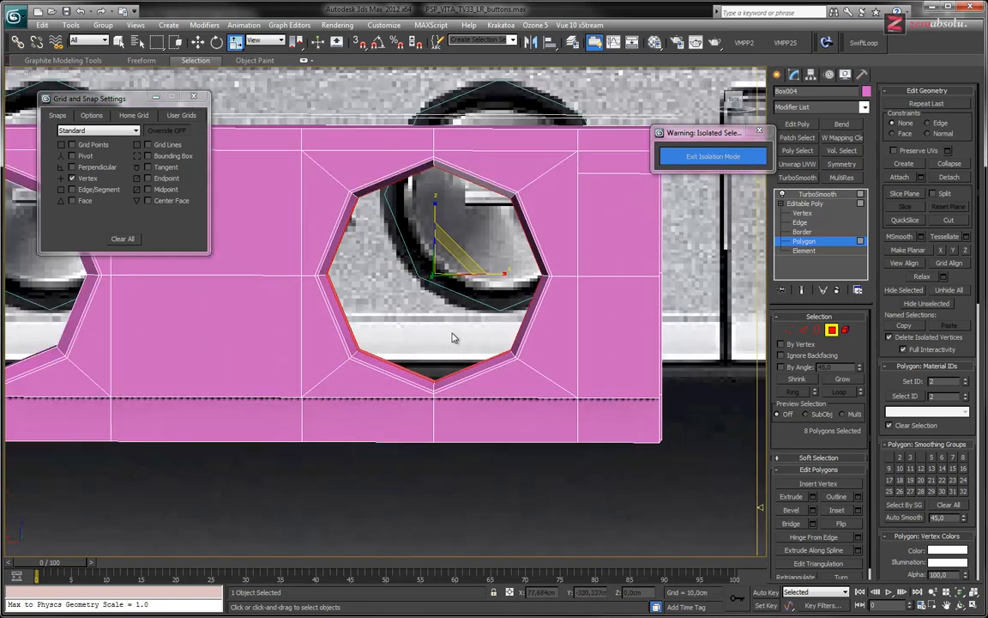
# - Scale the inner volume hole's ring further inward in X and Z against the minus button reference in the Back view
pyautogui.press('f')
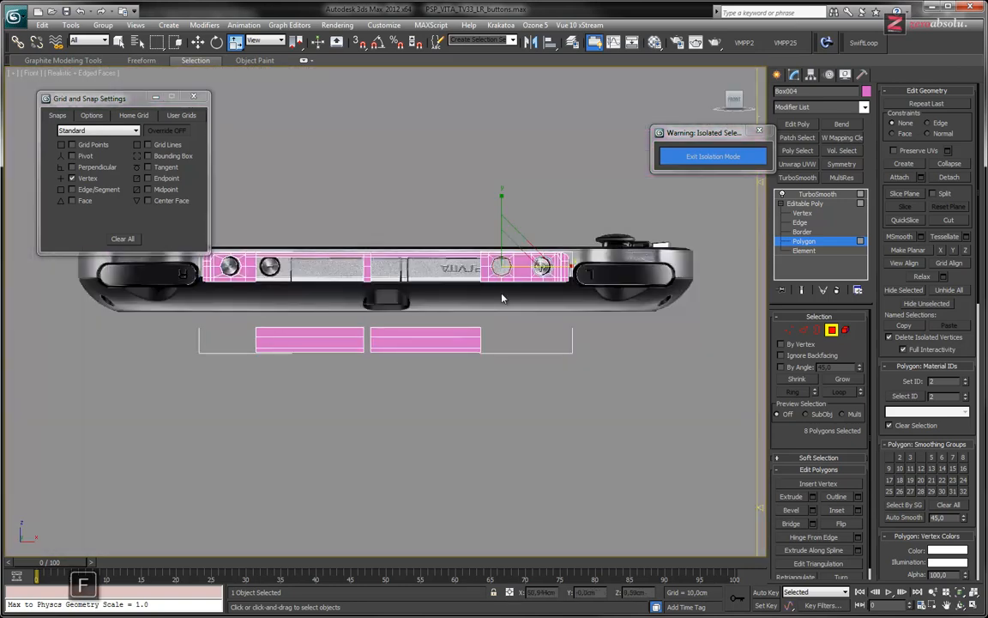
pyautogui.scroll(4, 434, 315)
pyautogui.scroll(6, 434, 315)
pyautogui.scroll(-5, 435, 314)
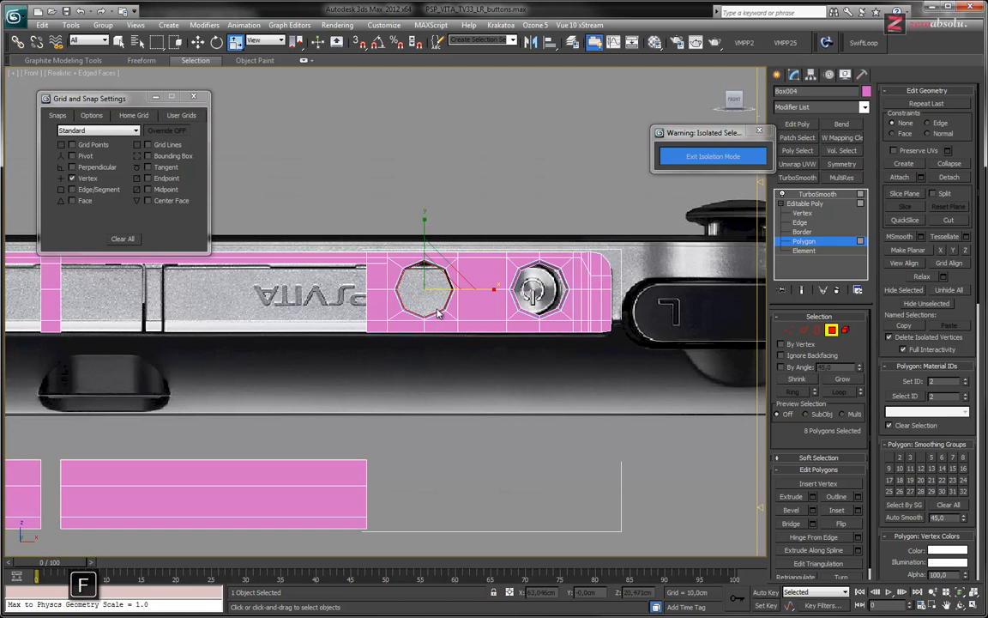
pyautogui.moveTo(389, 317); pyautogui.dragTo(505, 341, button='middle')
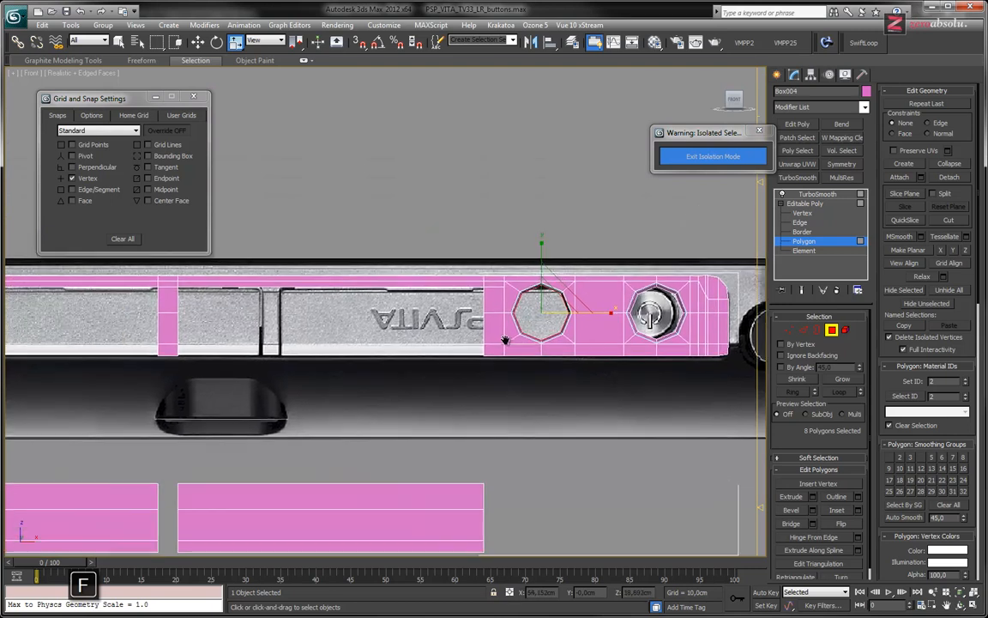
pyautogui.click(31, 73)
pyautogui.click(56, 182)
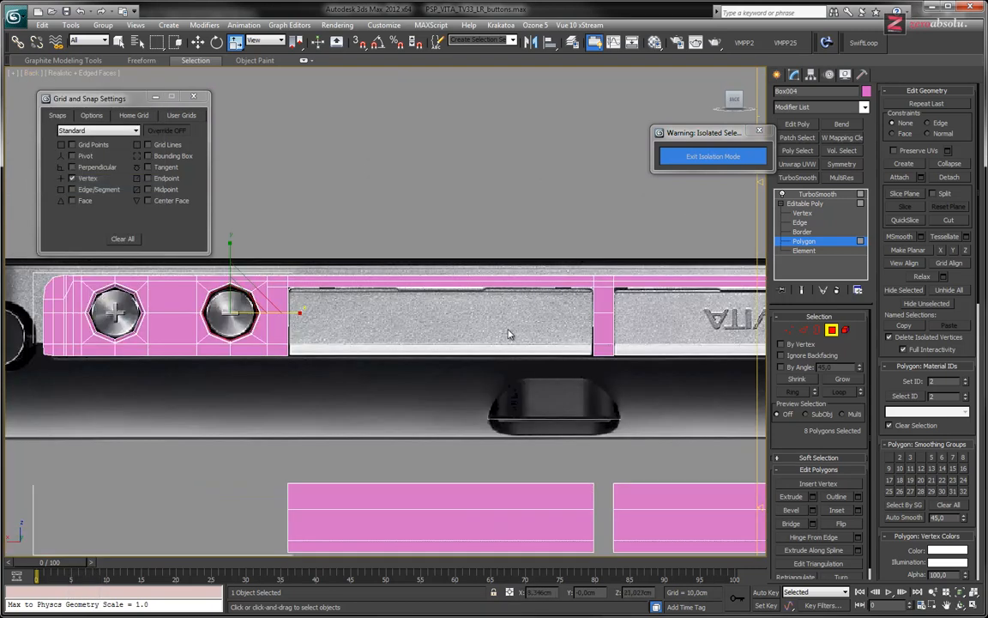
pyautogui.scroll(2, 411, 341)
pyautogui.scroll(6, 411, 341)
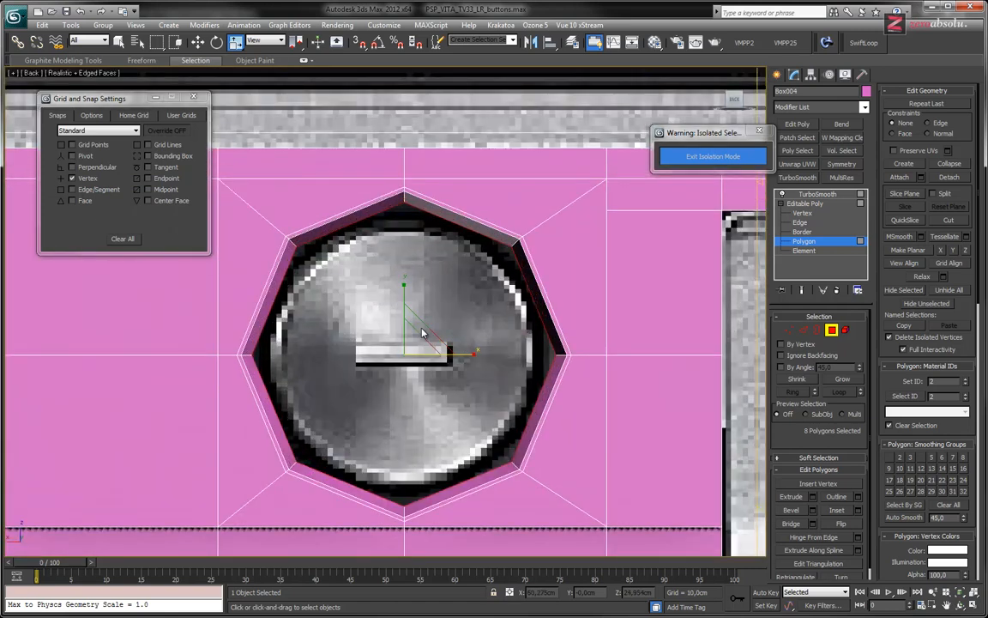
pyautogui.moveTo(423, 328); pyautogui.dragTo(421, 330)
pyautogui.moveTo(421, 330)
pyautogui.mouseDown(button='middle')
pyautogui.moveTo(654, 334)
pyautogui.moveTo(413, 339)
pyautogui.mouseUp(button='middle')
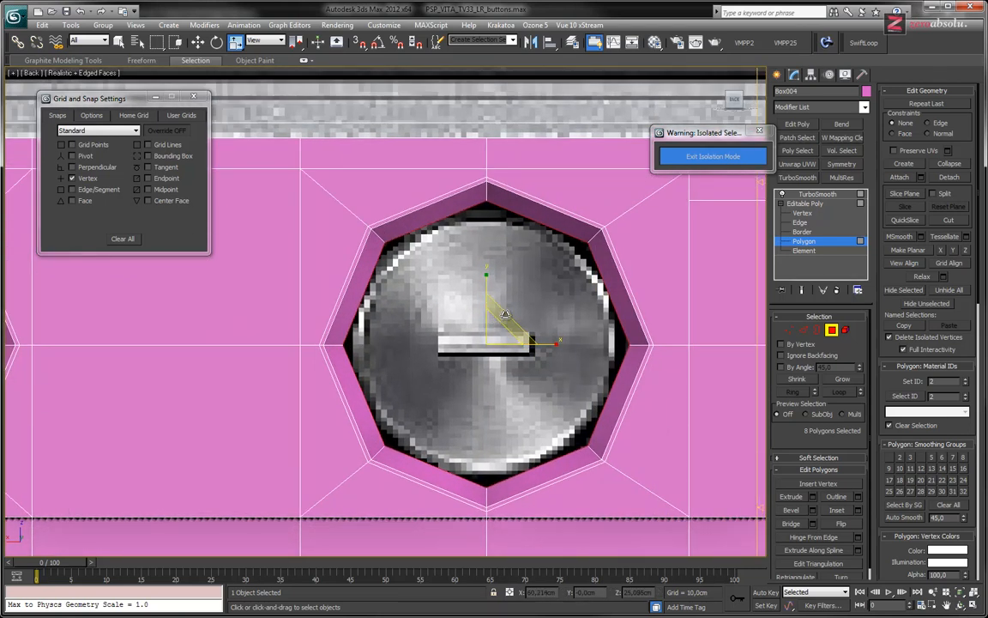
pyautogui.moveTo(504, 315); pyautogui.dragTo(505, 314)
# - Fine-tune the X and Z scale of the minus button hole's ring by comparing it with the plus button hole's ring
pyautogui.keyDown('alt'); pyautogui.moveTo(528, 396); pyautogui.dragTo(516, 327, button='middle'); pyautogui.keyUp('alt')
pyautogui.moveTo(518, 305); pyautogui.dragTo(522, 308)
pyautogui.moveTo(570, 342); pyautogui.dragTo(269, 390, button='middle')
pyautogui.scroll(-4, 479, 352)
pyautogui.scroll(5, 268, 390)
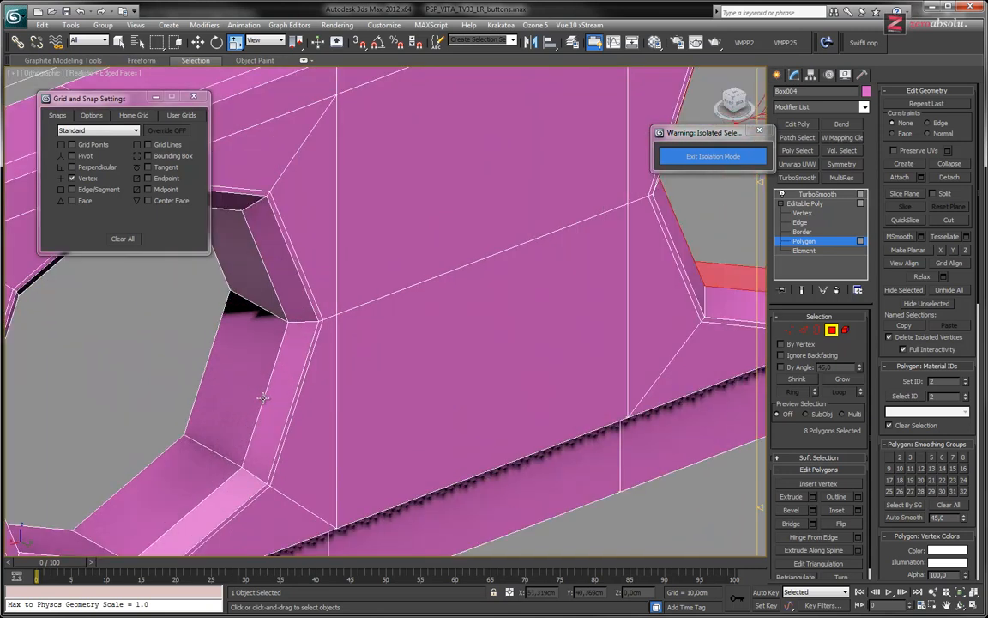
pyautogui.scroll(-4, 562, 335)
pyautogui.scroll(1, 598, 348)
pyautogui.moveTo(598, 348); pyautogui.dragTo(505, 349, button='middle')
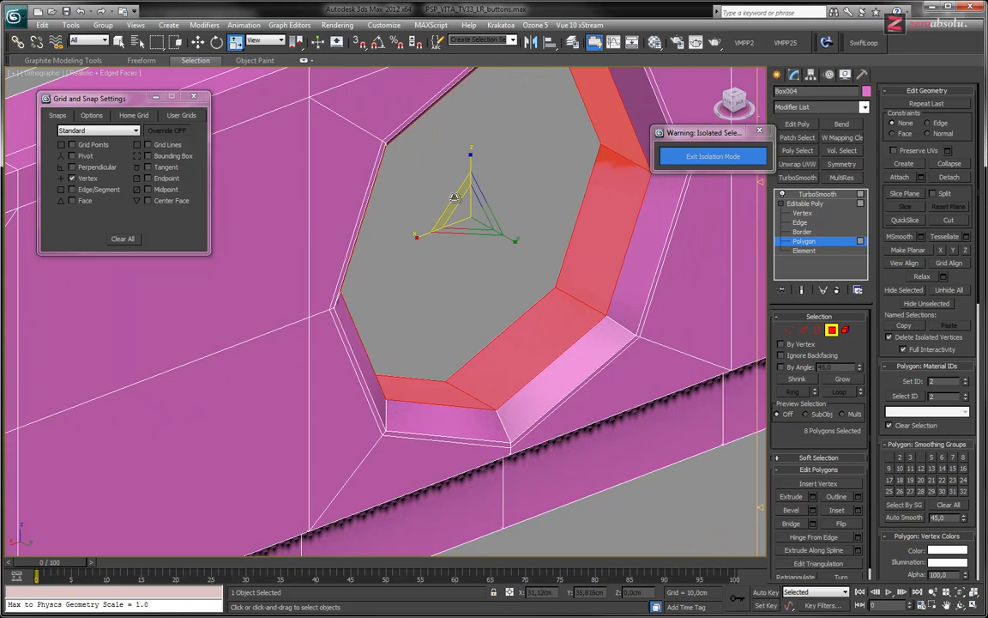
pyautogui.moveTo(454, 198); pyautogui.dragTo(453, 196)
# - Compare the inner rings of the plus and minus button holes with each other and with the reference in the Back view
pyautogui.keyDown('alt'); pyautogui.moveTo(454, 195); pyautogui.dragTo(461, 289, button='middle'); pyautogui.keyUp('alt')
pyautogui.scroll(-4, 480, 369)
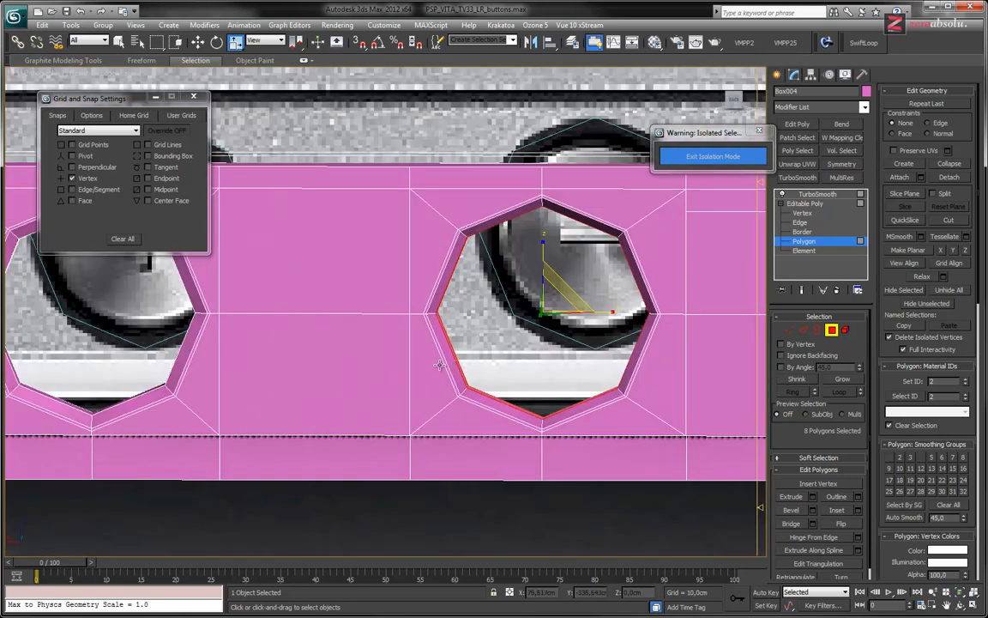
pyautogui.moveTo(506, 355); pyautogui.dragTo(478, 347, button='middle')
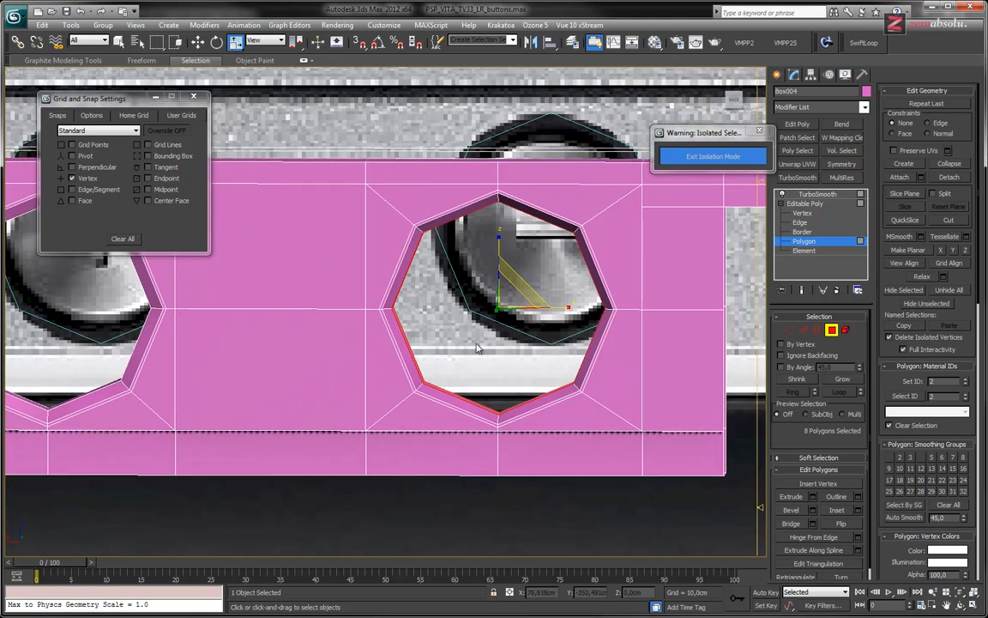
pyautogui.click(39, 72)
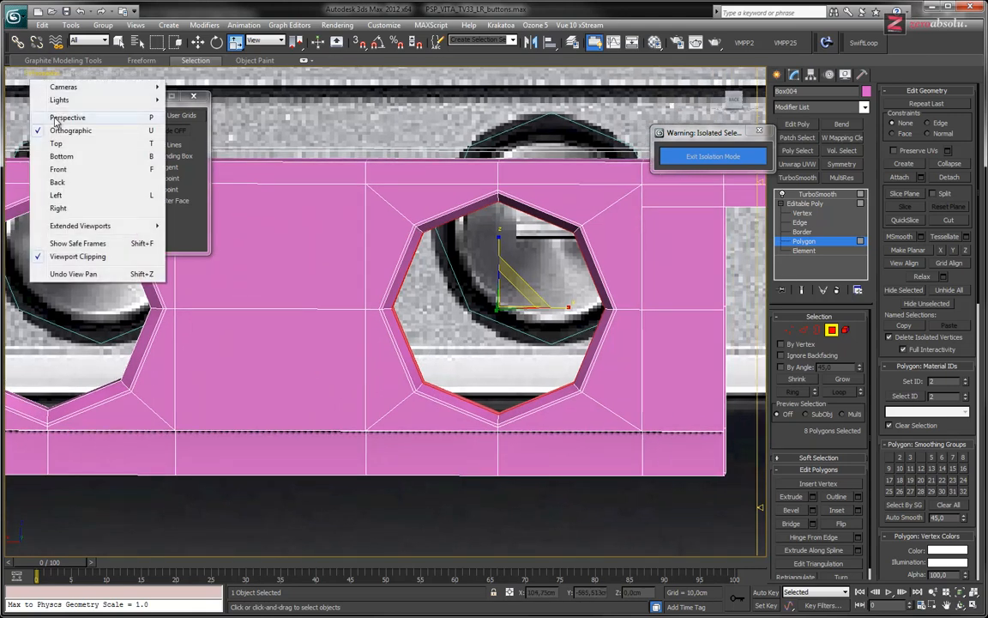
pyautogui.click(57, 182)
pyautogui.scroll(5, 359, 281)
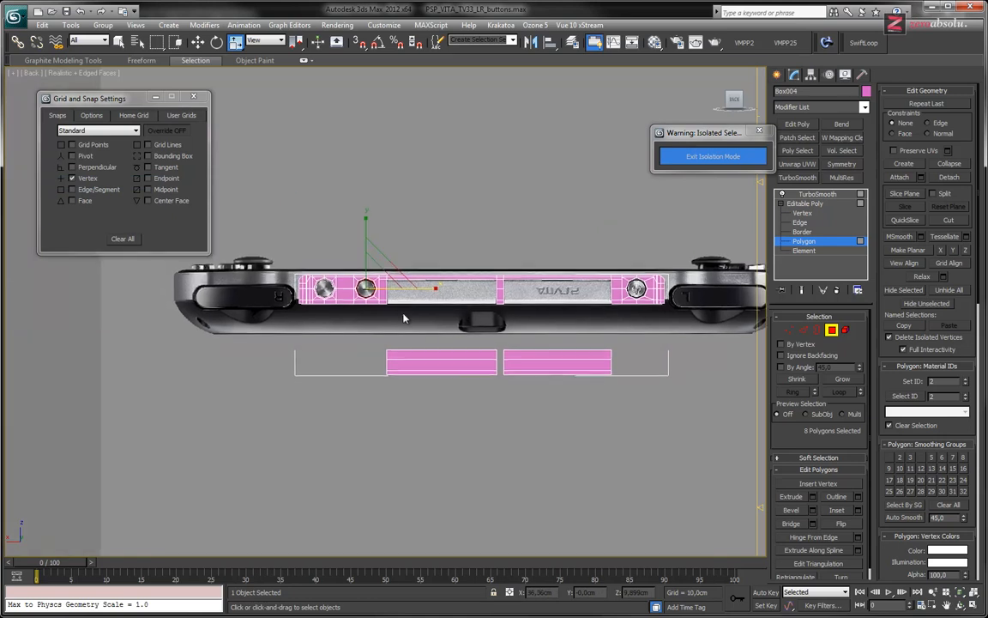
pyautogui.scroll(2, 356, 281)
pyautogui.moveTo(326, 290); pyautogui.dragTo(393, 333, button='middle')
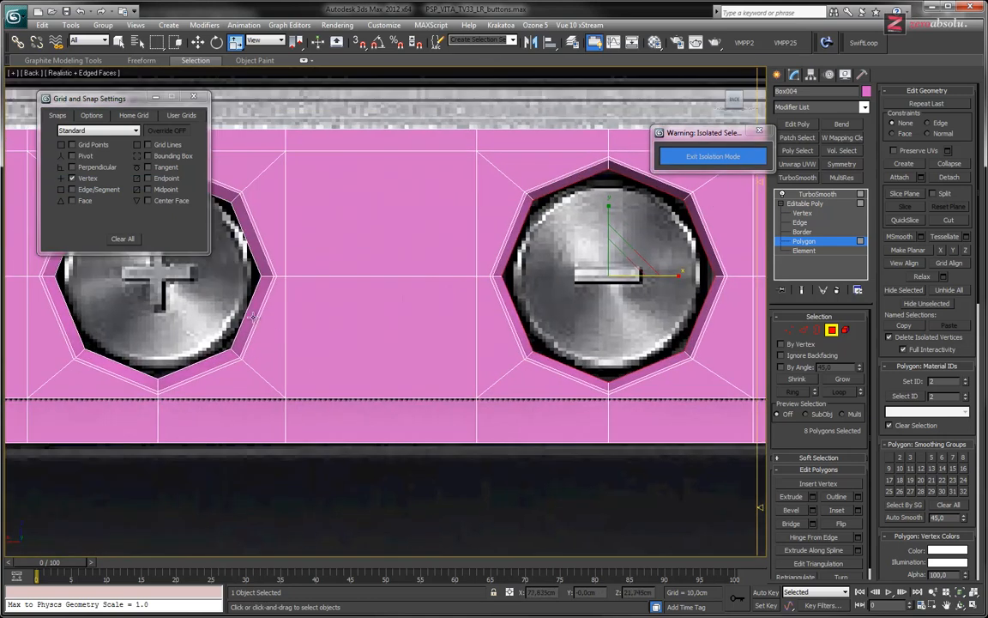
# - Scale the minus button hole's inner ring to 97% in the Back view plane
pyautogui.moveTo(630, 247); pyautogui.dragTo(629, 251)
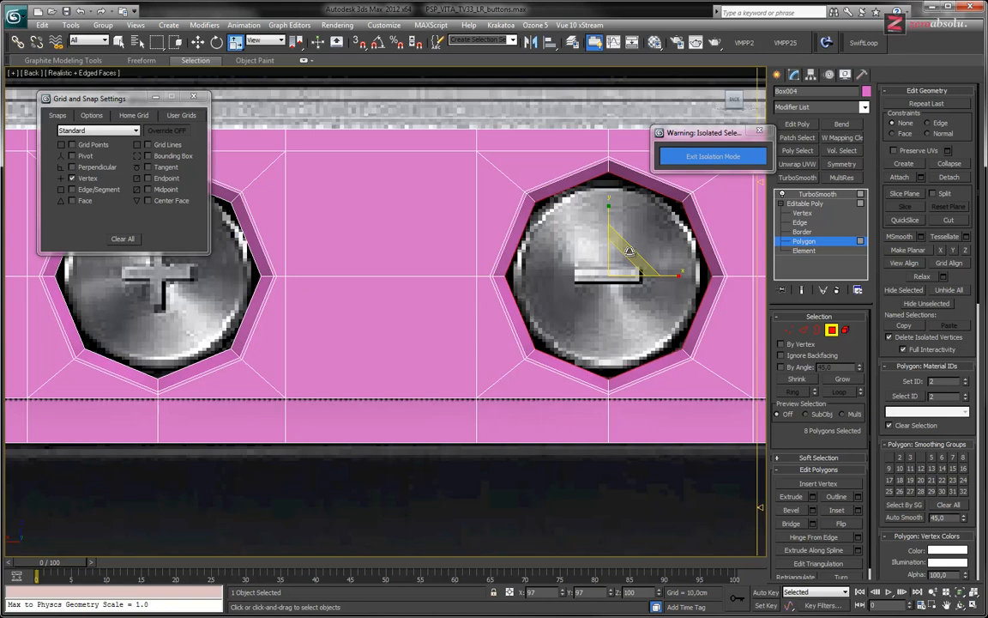
pyautogui.moveTo(566, 336); pyautogui.dragTo(336, 357, button='middle')
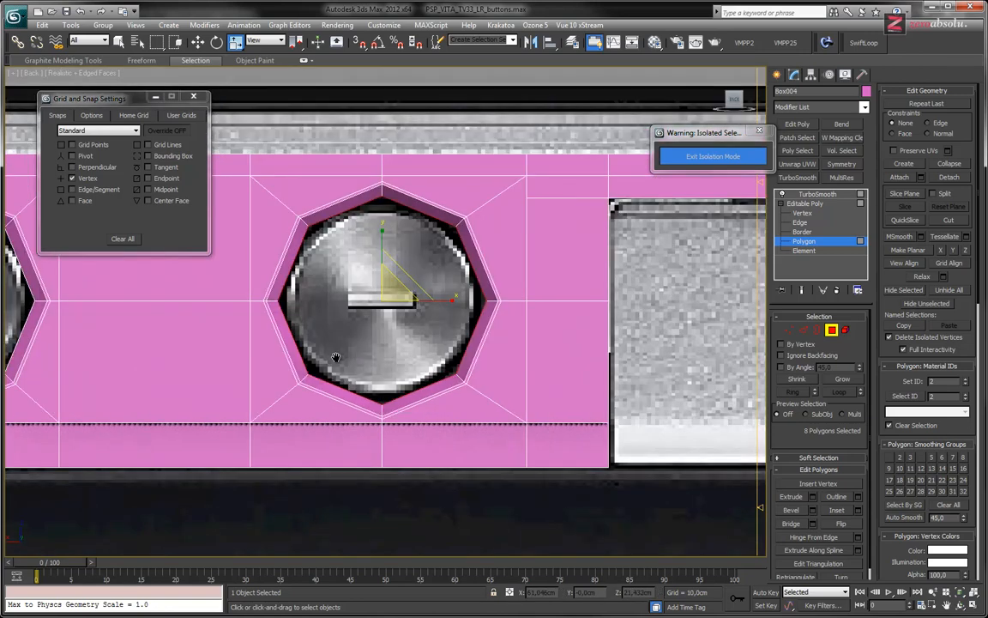
# - Select the power button hole's inner and outer borders and bridge them into a closed wall
pyautogui.scroll(-3, 335, 363)
pyautogui.moveTo(575, 330); pyautogui.dragTo(112, 345, button='middle')
pyautogui.moveTo(720, 331); pyautogui.dragTo(318, 368, button='middle')
pyautogui.keyDown('alt'); pyautogui.moveTo(400, 437); pyautogui.dragTo(449, 349, button='middle'); pyautogui.keyUp('alt')
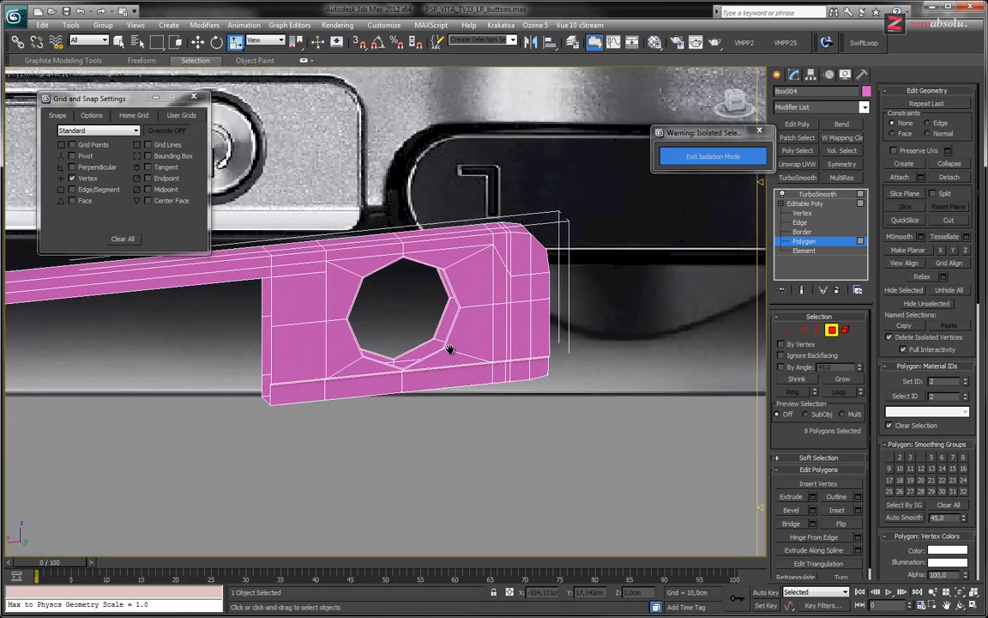
pyautogui.scroll(5, 445, 344)
pyautogui.press('3')
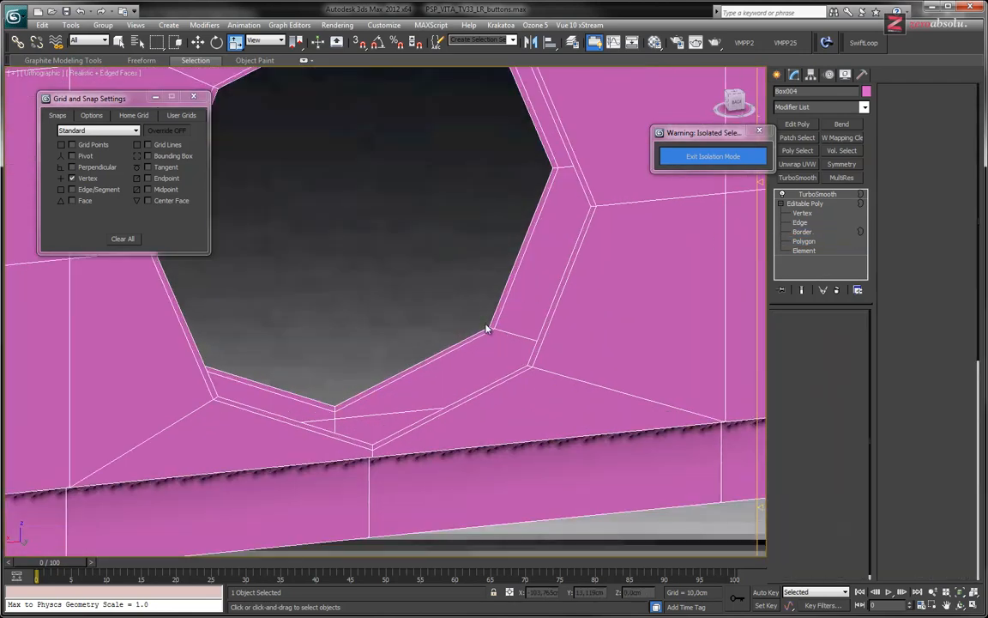
pyautogui.click(496, 341)
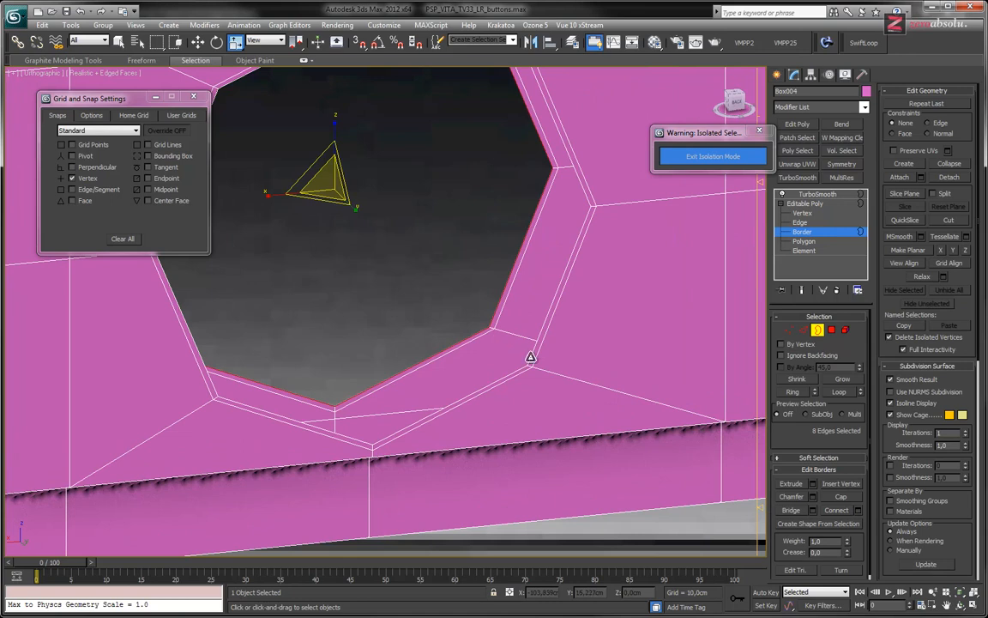
pyautogui.keyDown('ctrl'); pyautogui.click(531, 357); pyautogui.keyUp('ctrl')
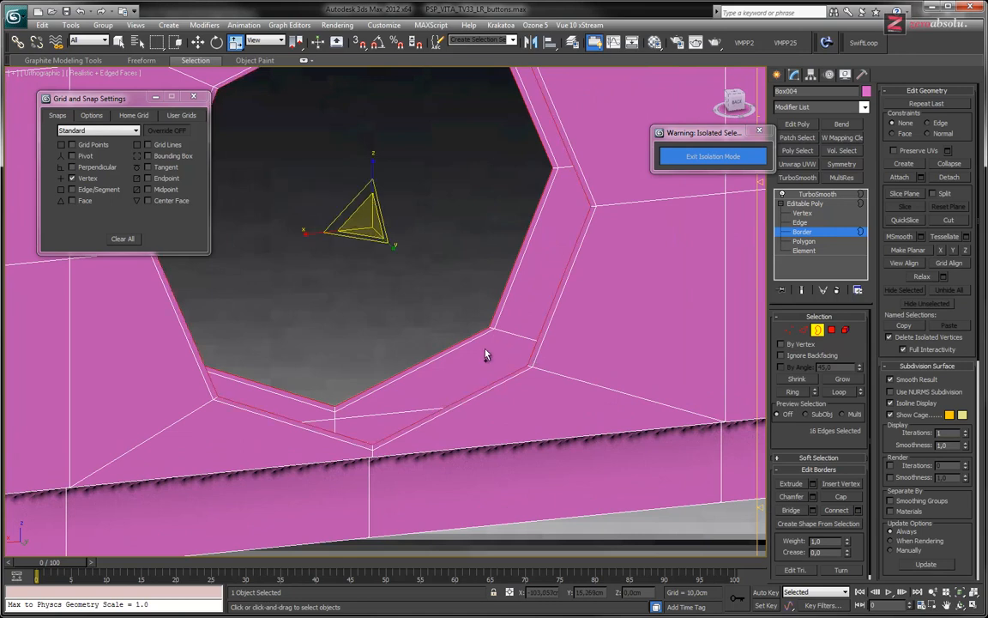
pyautogui.click(792, 510)
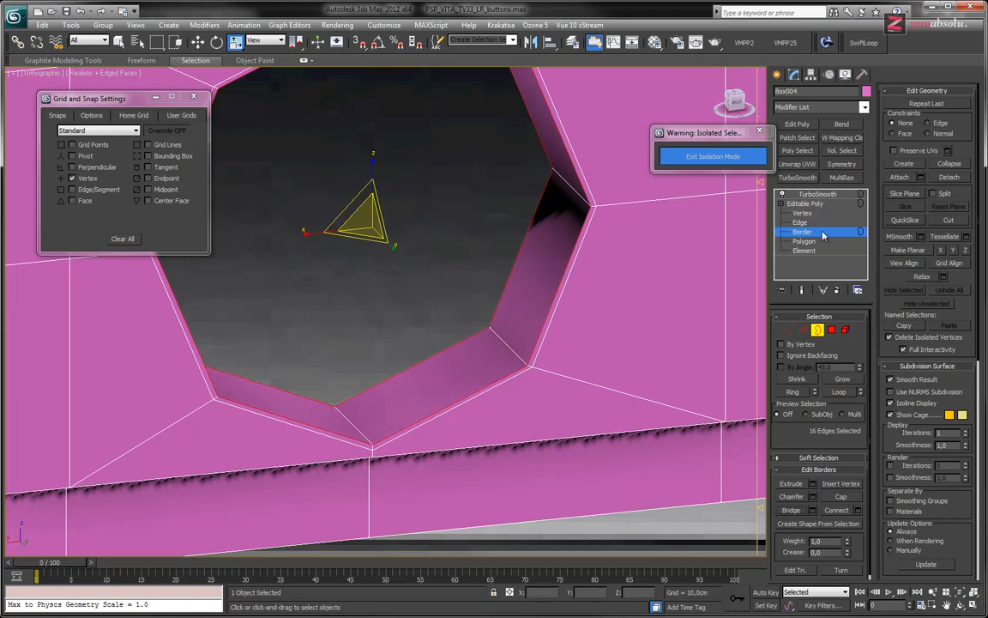
# - Inset the power button hole's eight bridged polygons by 0.563 cm
pyautogui.press('4')
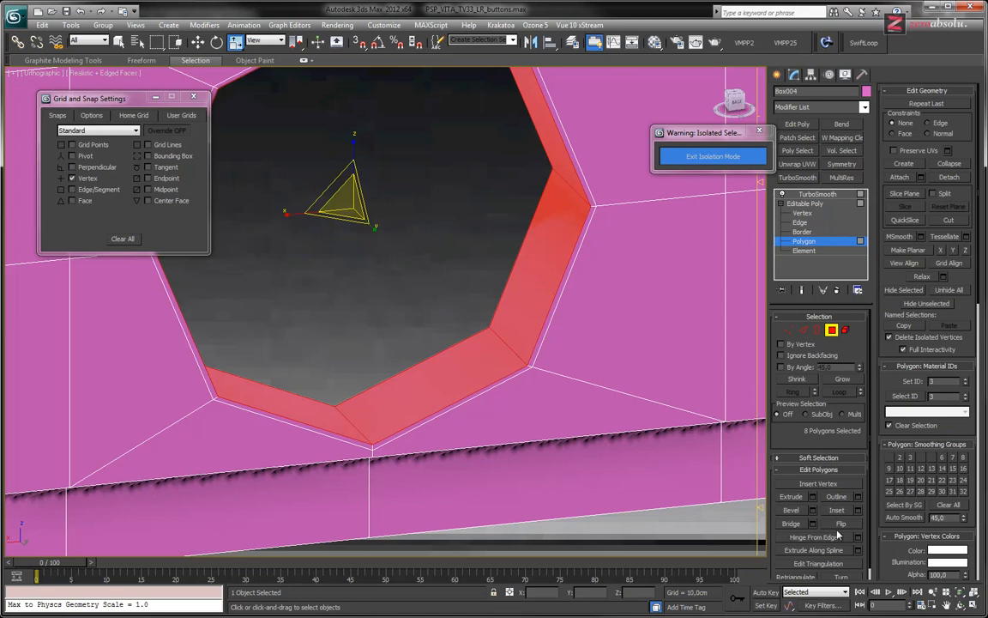
pyautogui.click(858, 510)
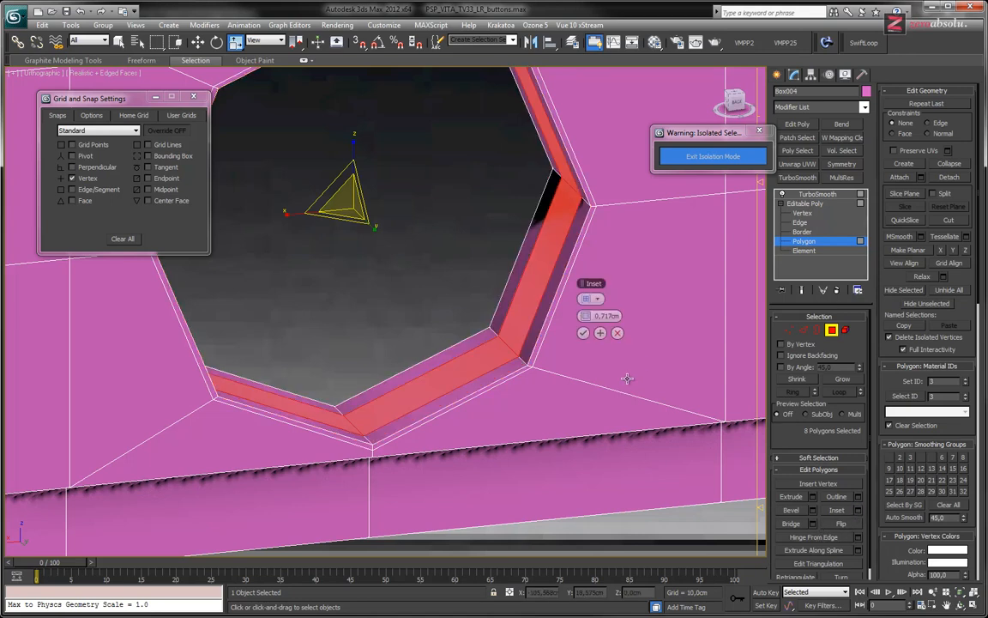
pyautogui.moveTo(585, 319); pyautogui.dragTo(575, 318)
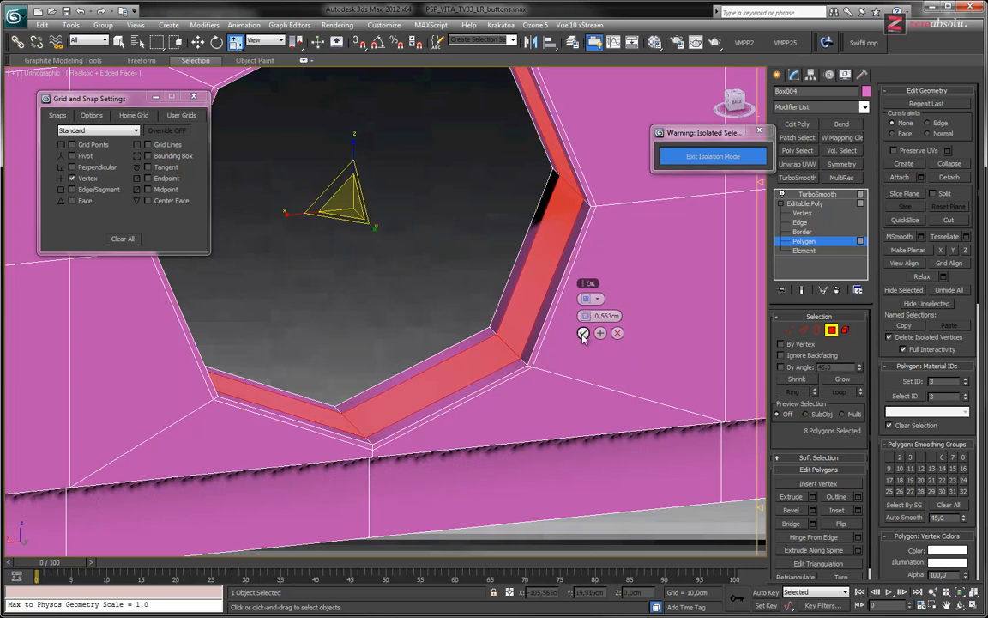
pyautogui.click(584, 332)
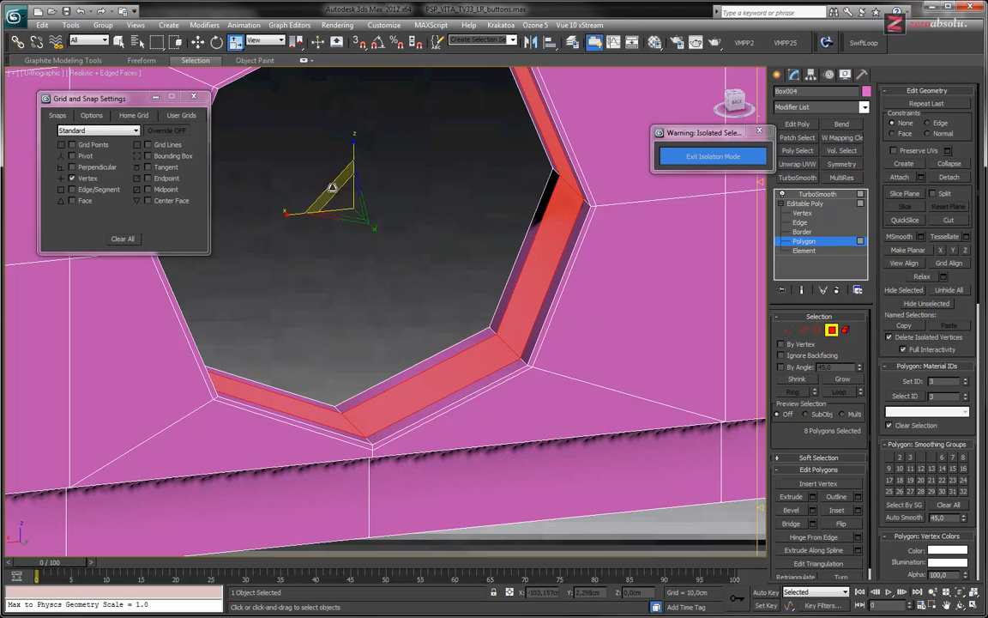
# - Scale the power button hole's inset ring inward in X and Z and compare it with the reference in the Back view
pyautogui.moveTo(329, 187); pyautogui.dragTo(332, 194)
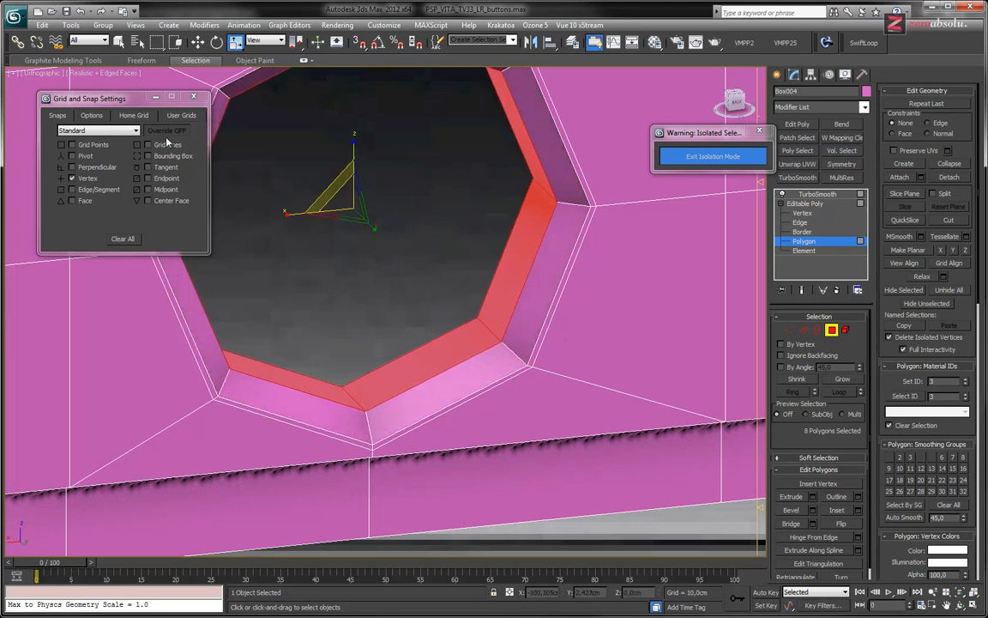
pyautogui.click(45, 76)
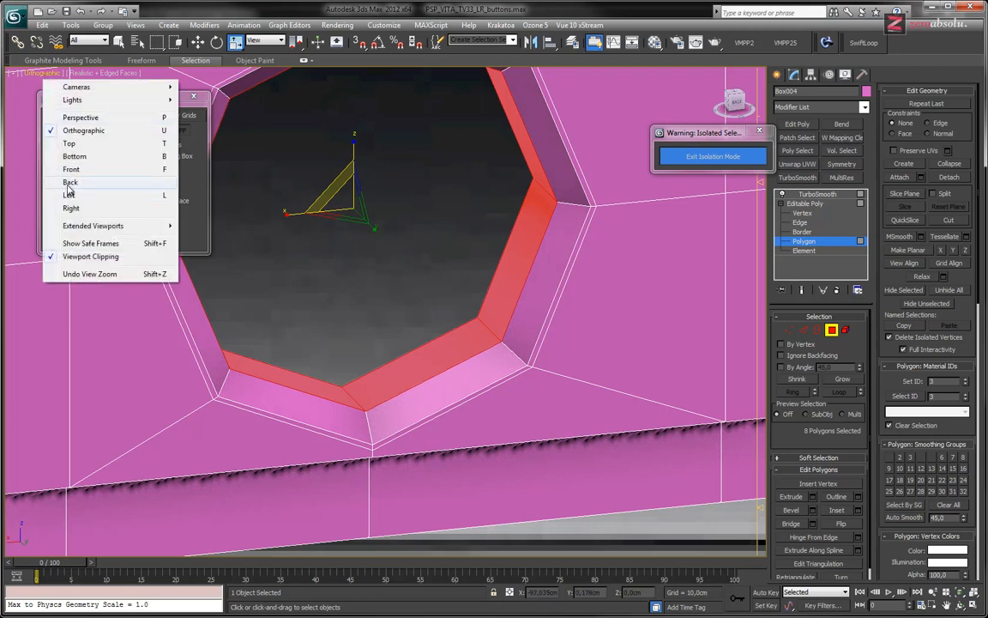
pyautogui.click(66, 179)
pyautogui.scroll(10, 470, 288)
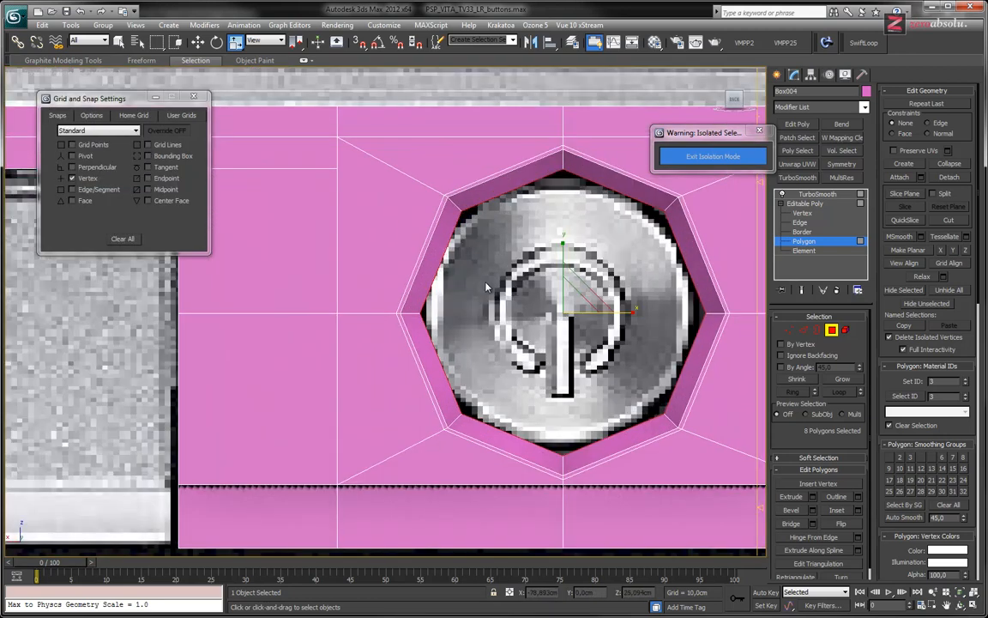
pyautogui.moveTo(442, 292); pyautogui.dragTo(464, 283)
# - Connect the ring of edges across the power button hole's inner wall with 2 segments and a pinch of 87, checking the smoothed preview
pyautogui.moveTo(464, 282)
pyautogui.keyDown('alt'); pyautogui.mouseDown(button='middle')
pyautogui.moveTo(514, 348)
pyautogui.moveTo(492, 342)
pyautogui.moveTo(481, 289)
pyautogui.mouseUp(button='middle'); pyautogui.keyUp('alt')
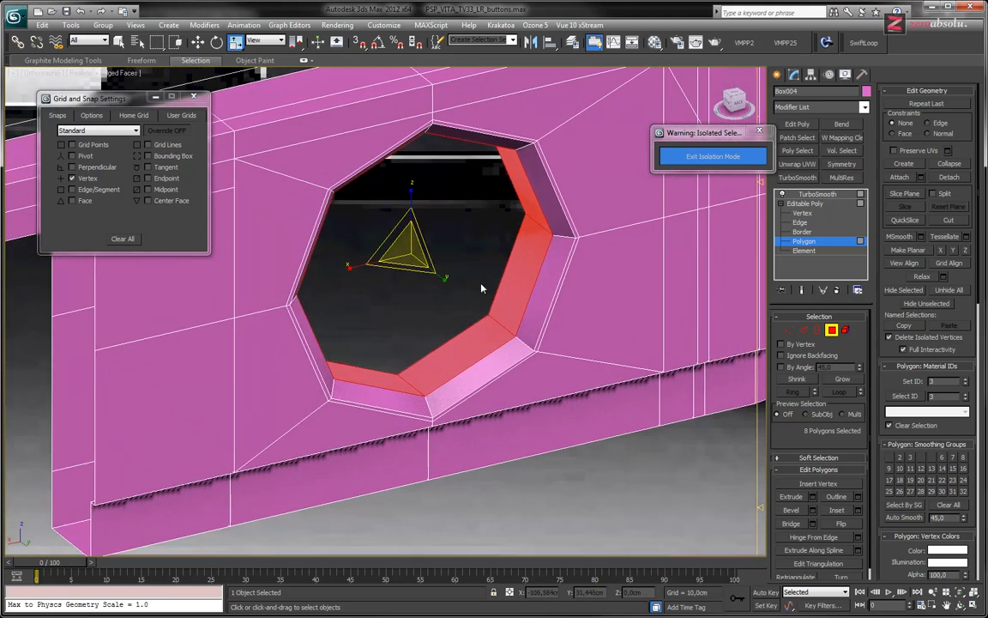
pyautogui.click(457, 221)
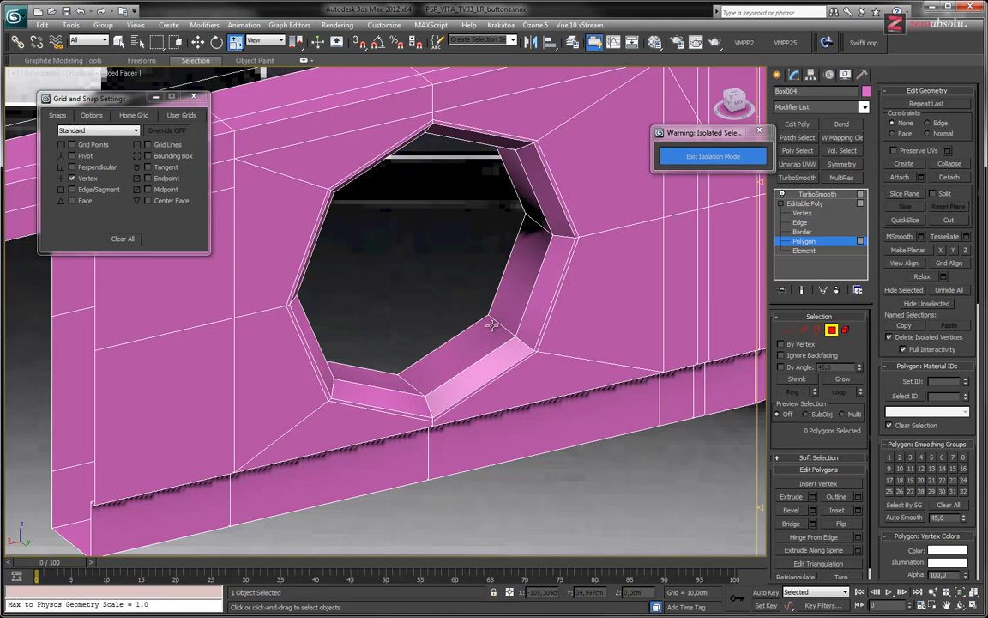
pyautogui.click(802, 223)
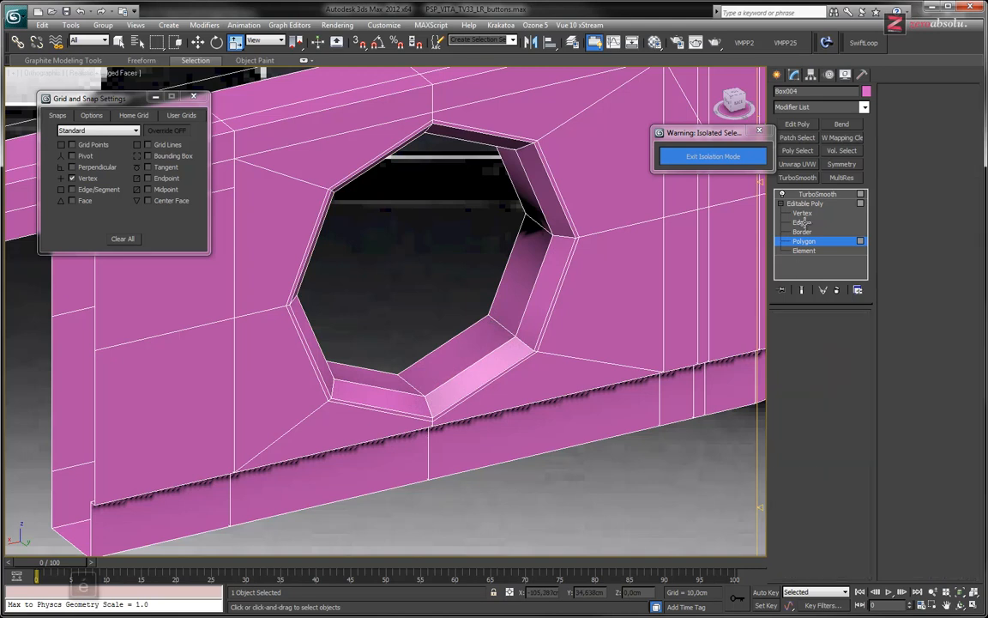
pyautogui.click(502, 330)
pyautogui.click(798, 393)
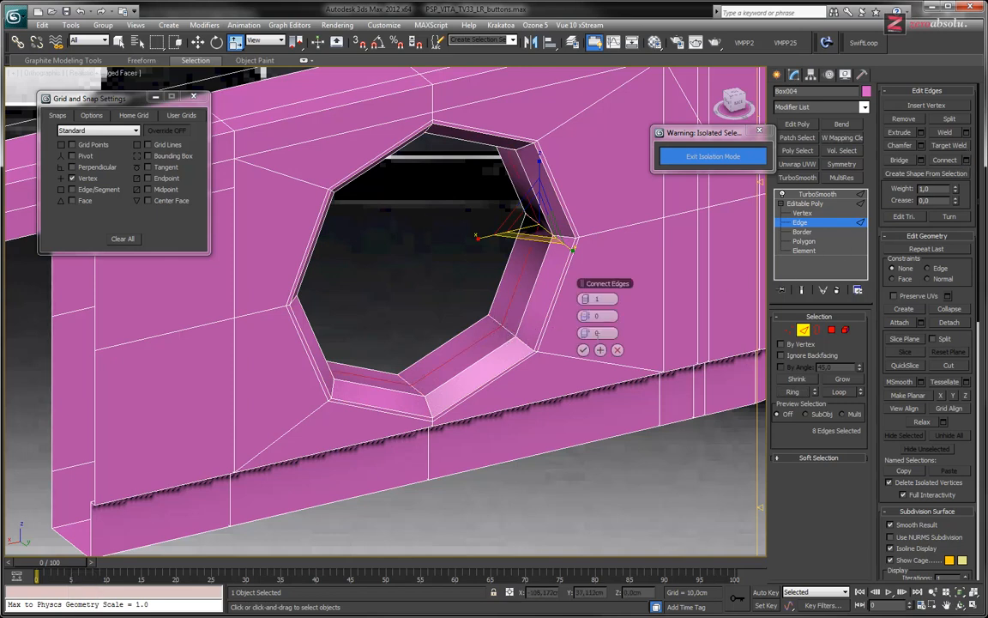
pyautogui.click(590, 302)
pyautogui.moveTo(587, 316); pyautogui.dragTo(789, 331)
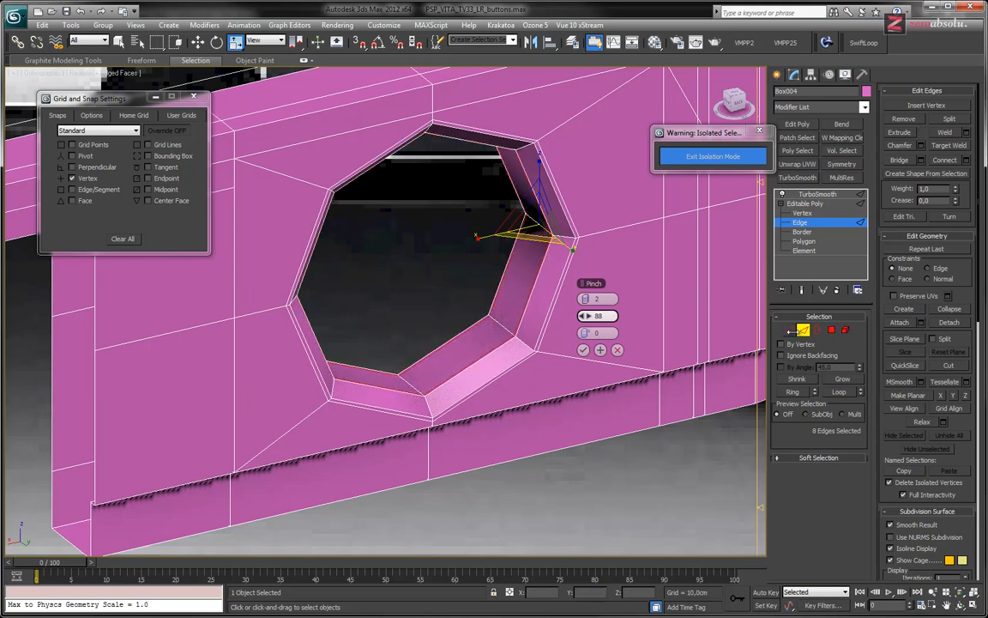
pyautogui.scroll(5, 519, 347)
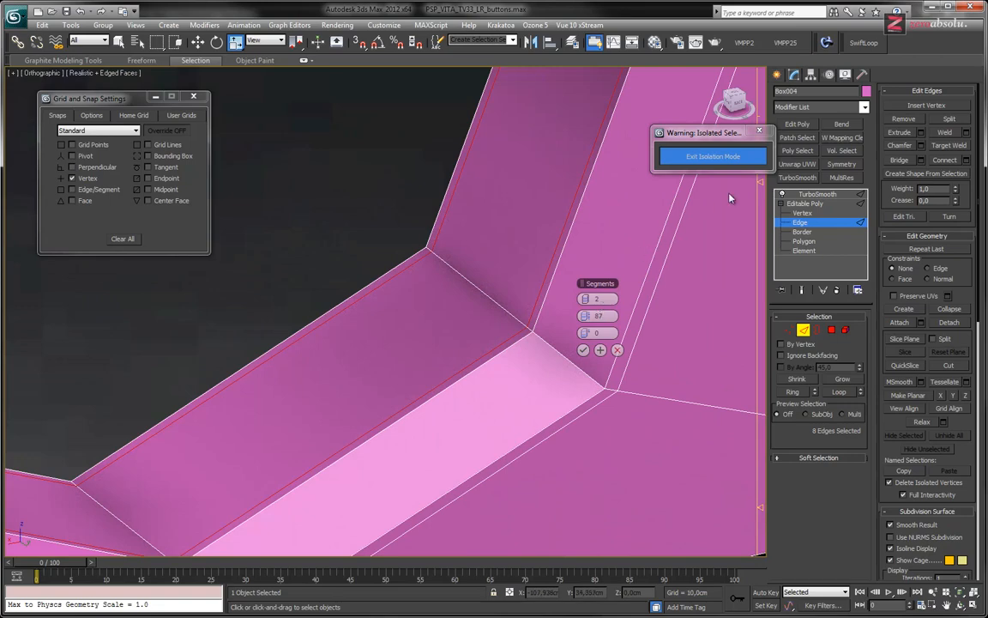
pyautogui.click(804, 290)
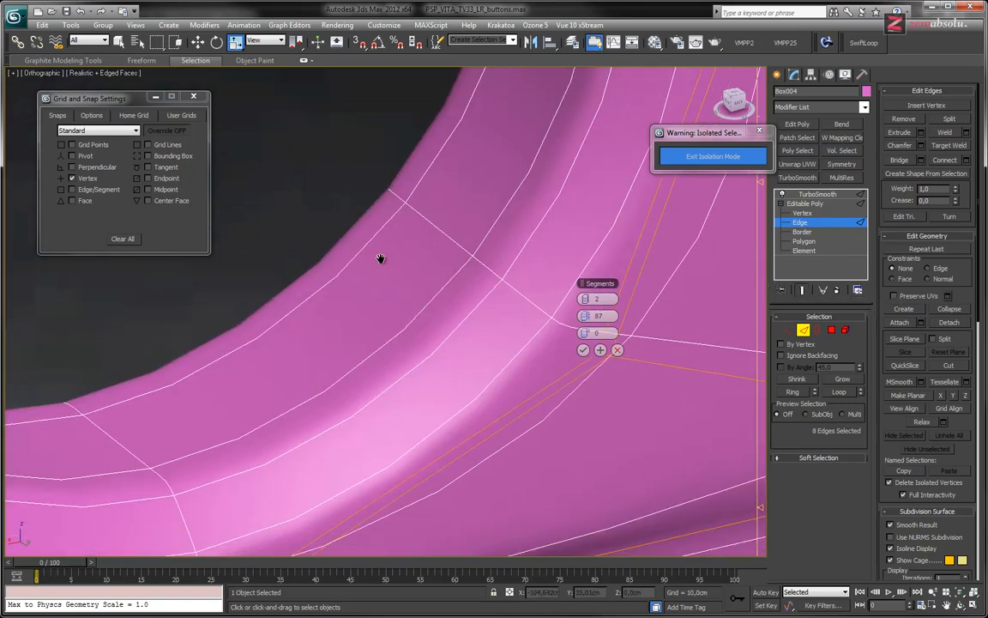
pyautogui.scroll(-5, 379, 259)
pyautogui.keyDown('alt'); pyautogui.moveTo(422, 314); pyautogui.dragTo(372, 228, button='middle'); pyautogui.keyUp('alt')
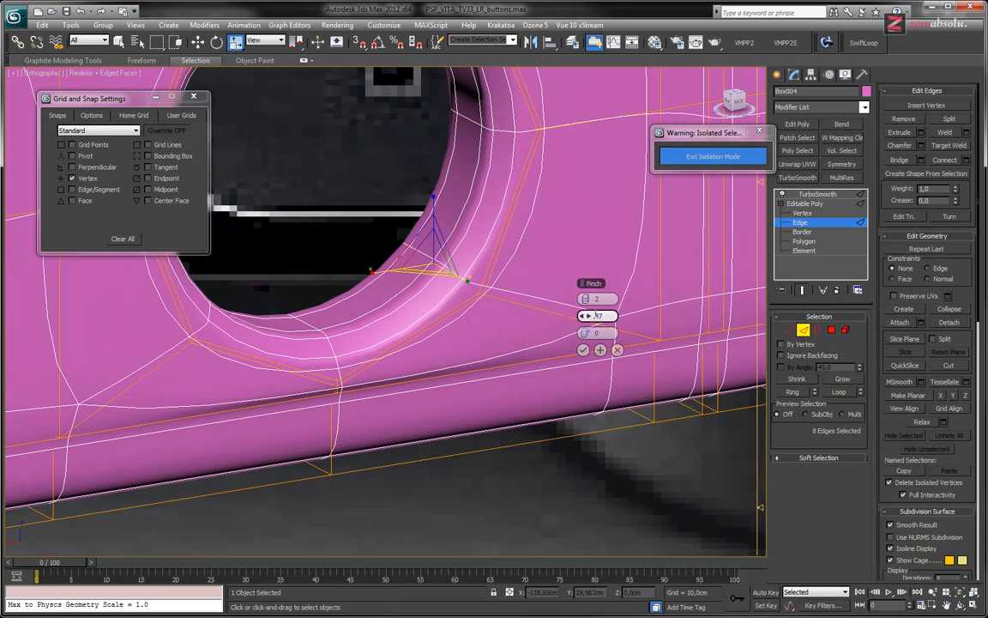
pyautogui.click(584, 348)
# - Add the same two pinched support loops to the minus button hole's inner wall by connecting its ring of eight edges
pyautogui.keyDown('alt'); pyautogui.moveTo(584, 348); pyautogui.dragTo(623, 346, button='middle'); pyautogui.keyUp('alt')
pyautogui.scroll(6, 427, 345)
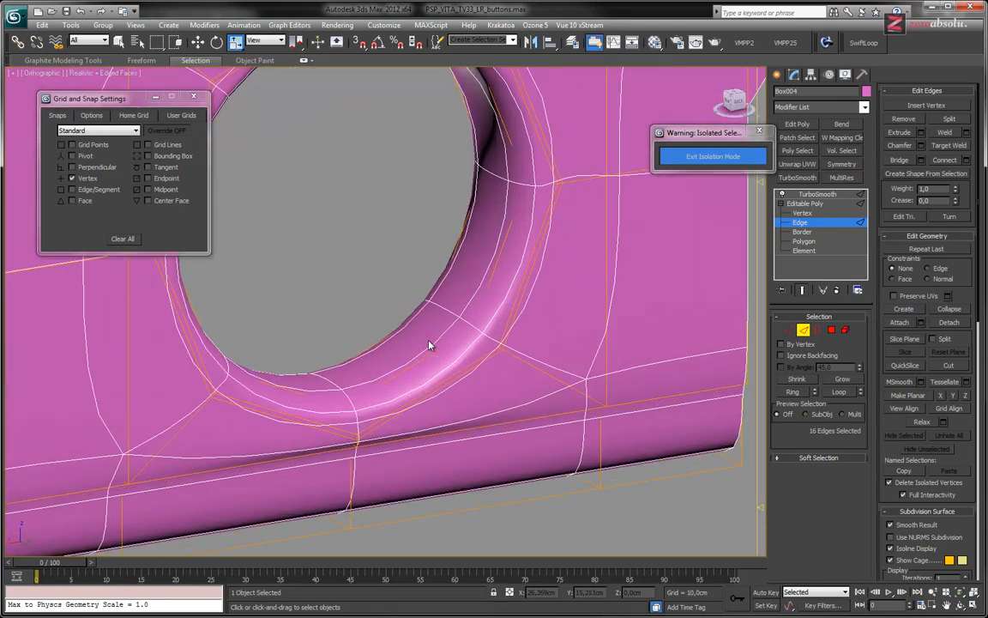
pyautogui.click(803, 291)
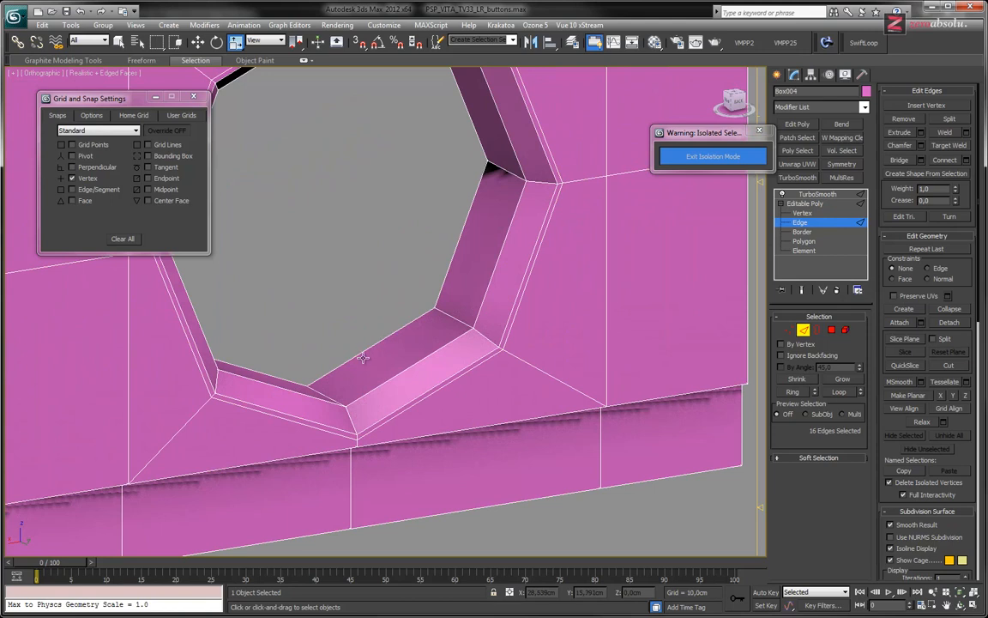
pyautogui.click(444, 329)
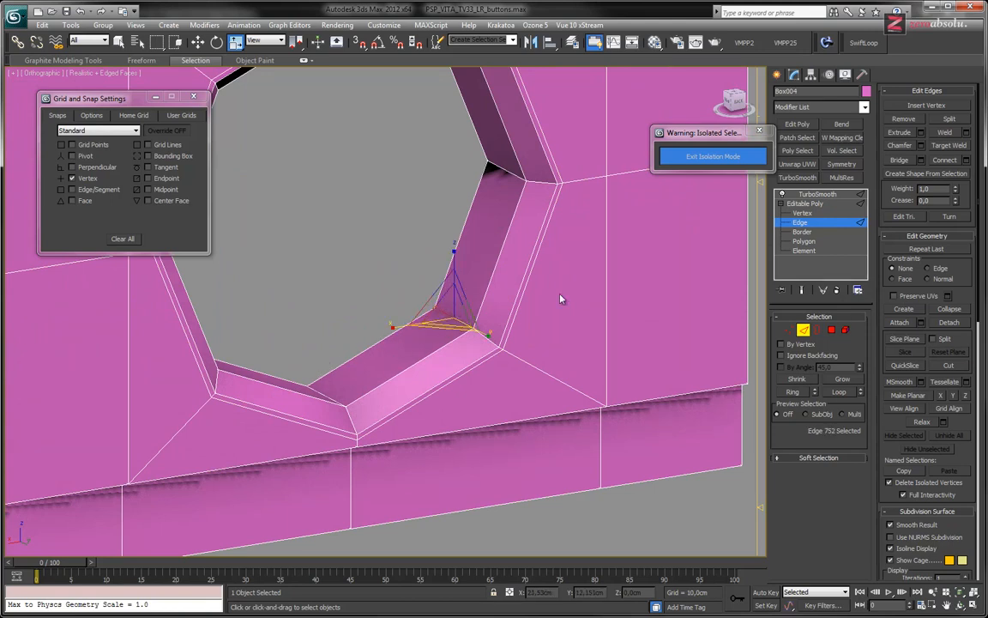
pyautogui.click(794, 392)
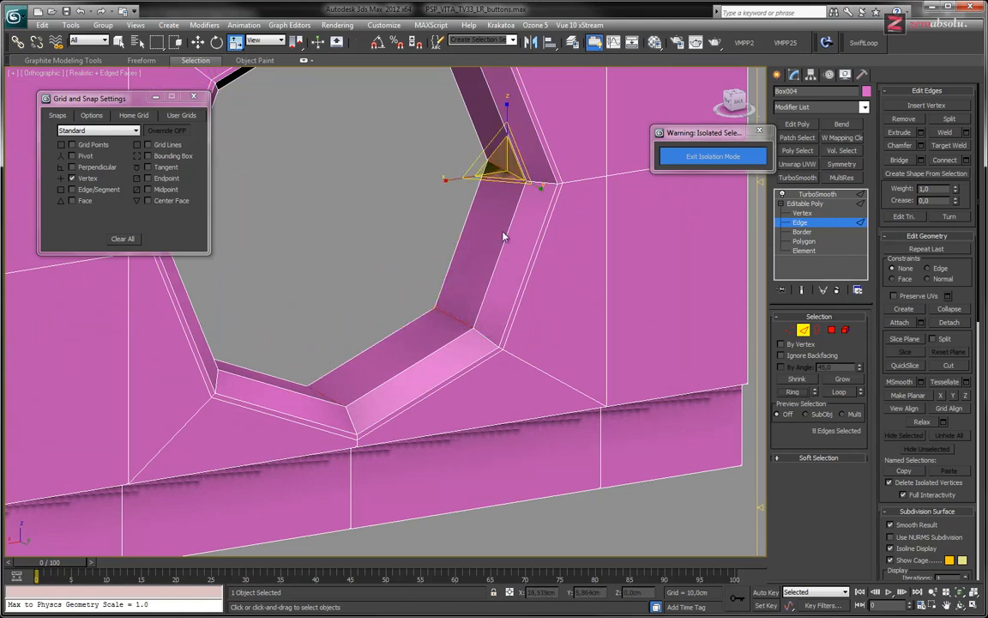
pyautogui.click(947, 162)
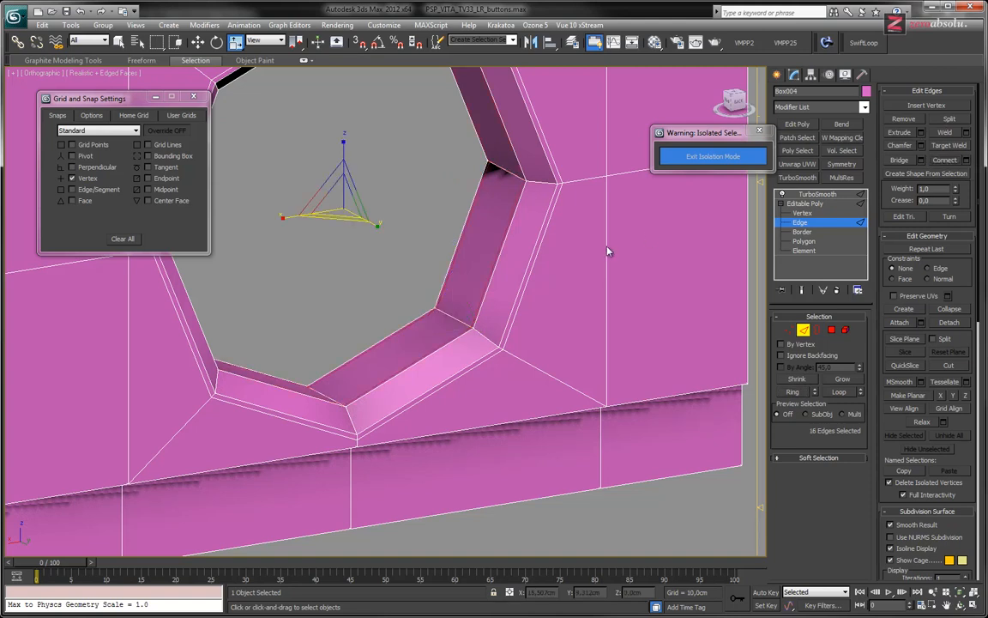
# - Connect the ring of edges across the plus button hole's inner wall with the same segment and pinch settings
pyautogui.keyDown('alt'); pyautogui.moveTo(301, 359); pyautogui.dragTo(462, 332, button='middle'); pyautogui.keyUp('alt')
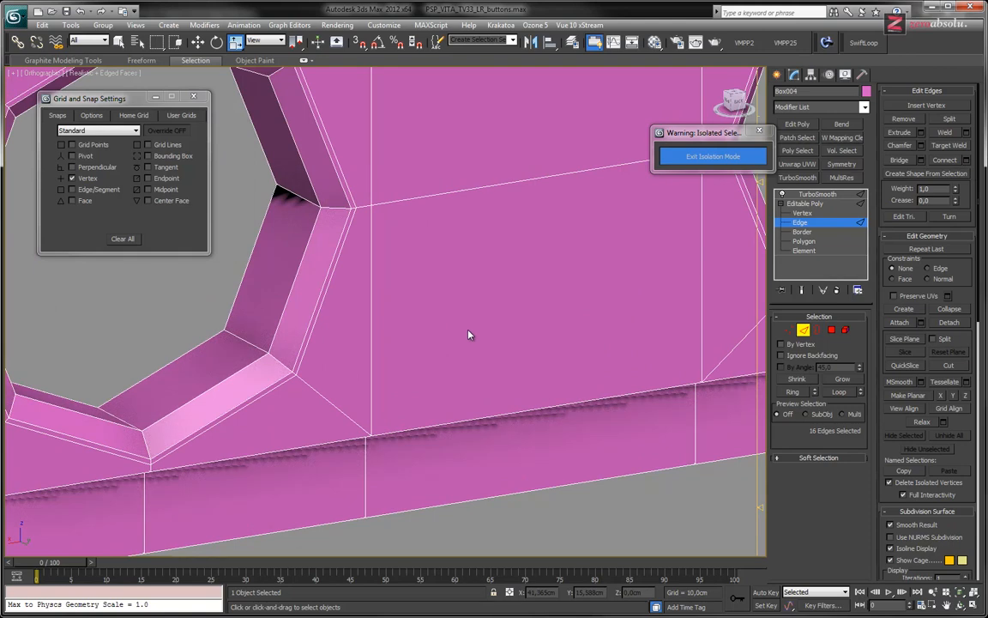
pyautogui.moveTo(259, 309); pyautogui.dragTo(327, 332, button='middle')
pyautogui.click(319, 334)
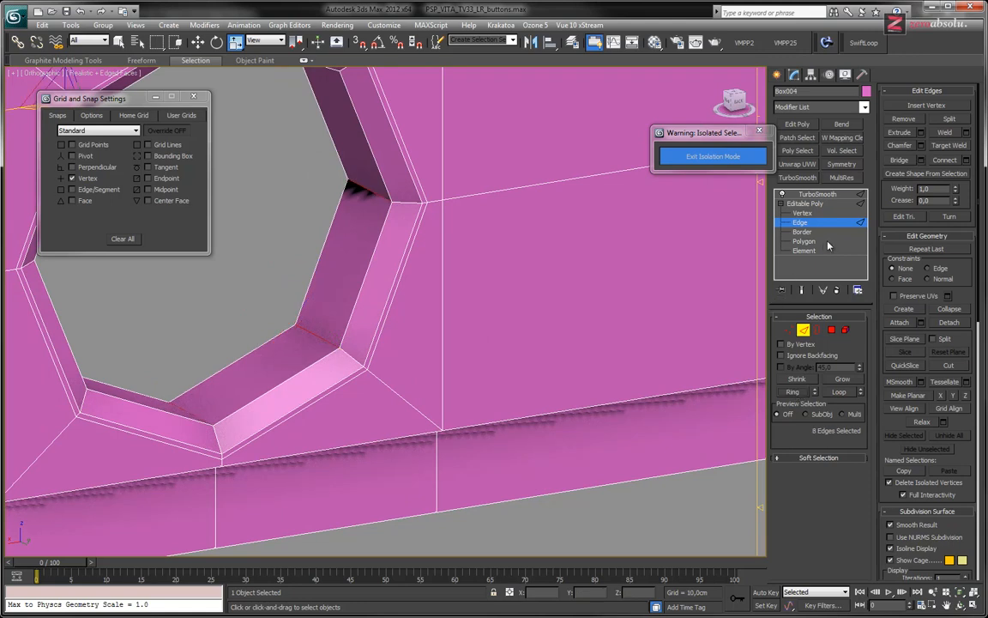
pyautogui.click(947, 162)
# - Inspect the plus button hole's rim with the TurboSmooth result shown and the edged faces hidden
pyautogui.moveTo(448, 301); pyautogui.dragTo(327, 332, button='middle')
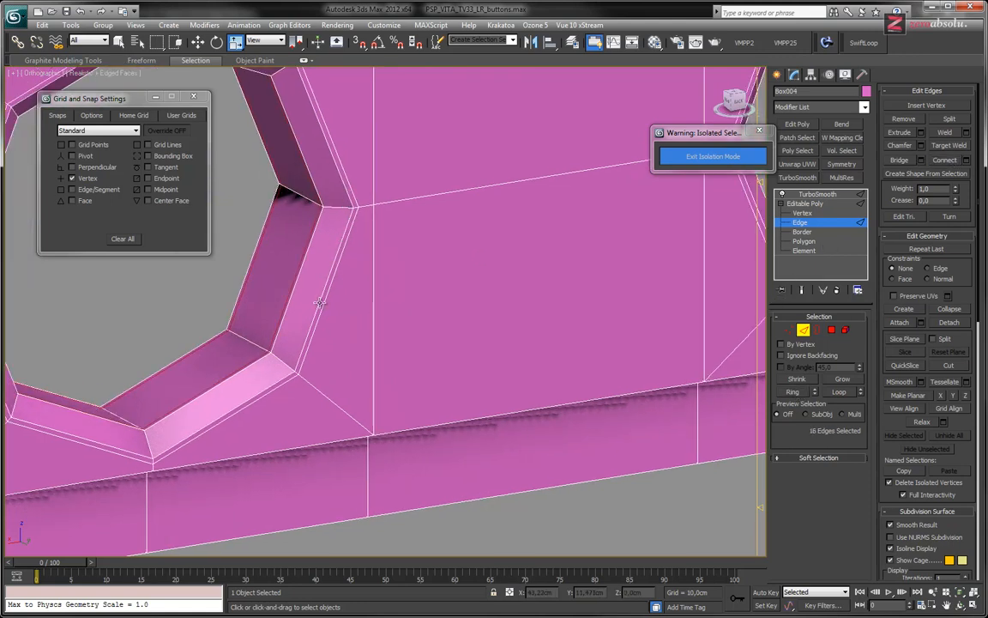
pyautogui.scroll(-4, 536, 283)
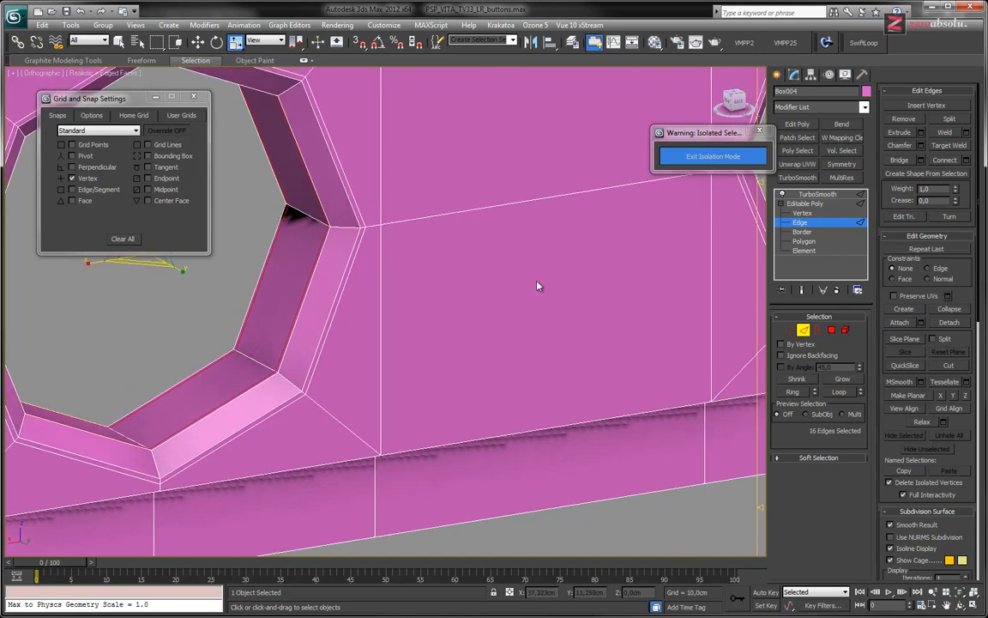
pyautogui.scroll(2, 536, 282)
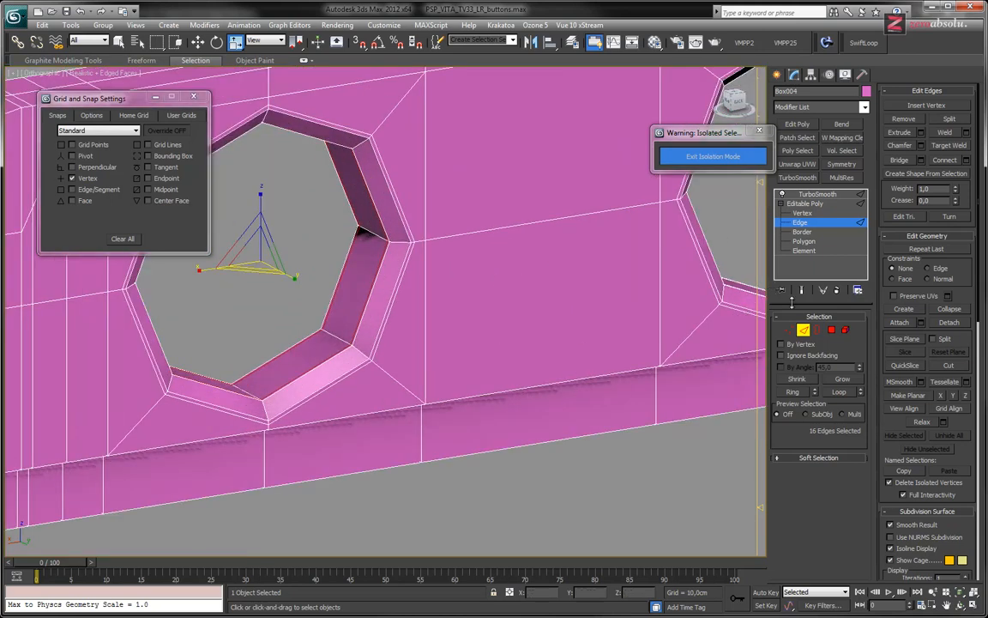
pyautogui.click(802, 289)
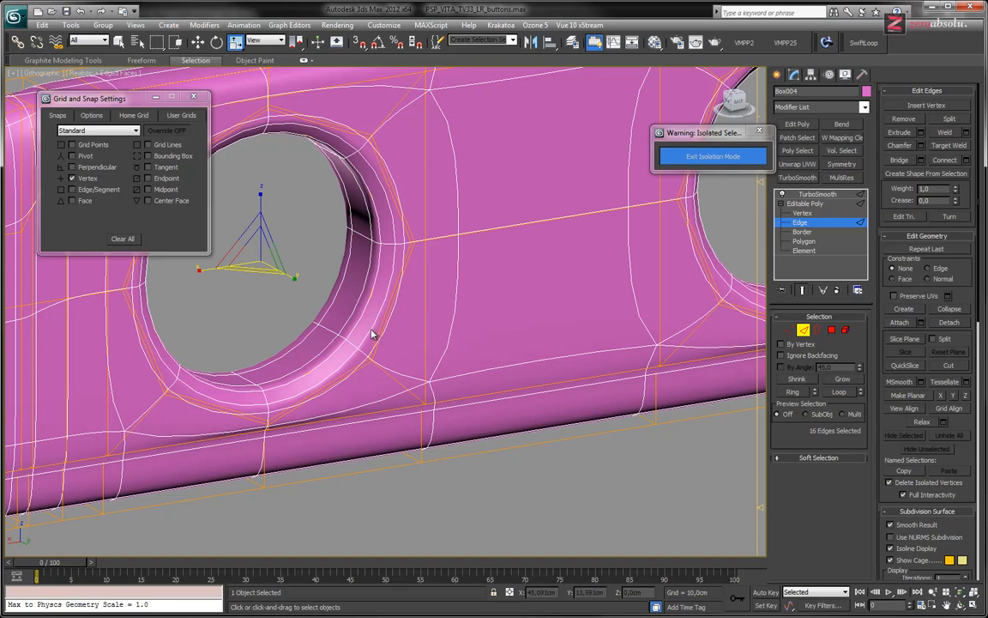
pyautogui.press('F4')
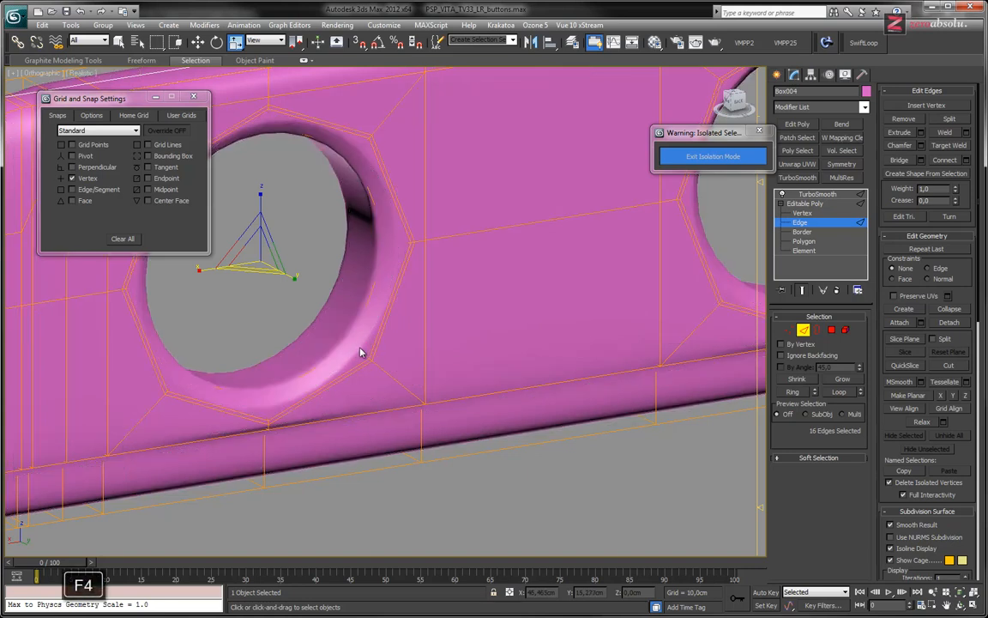
pyautogui.scroll(5, 382, 336)
pyautogui.scroll(-6, 386, 336)
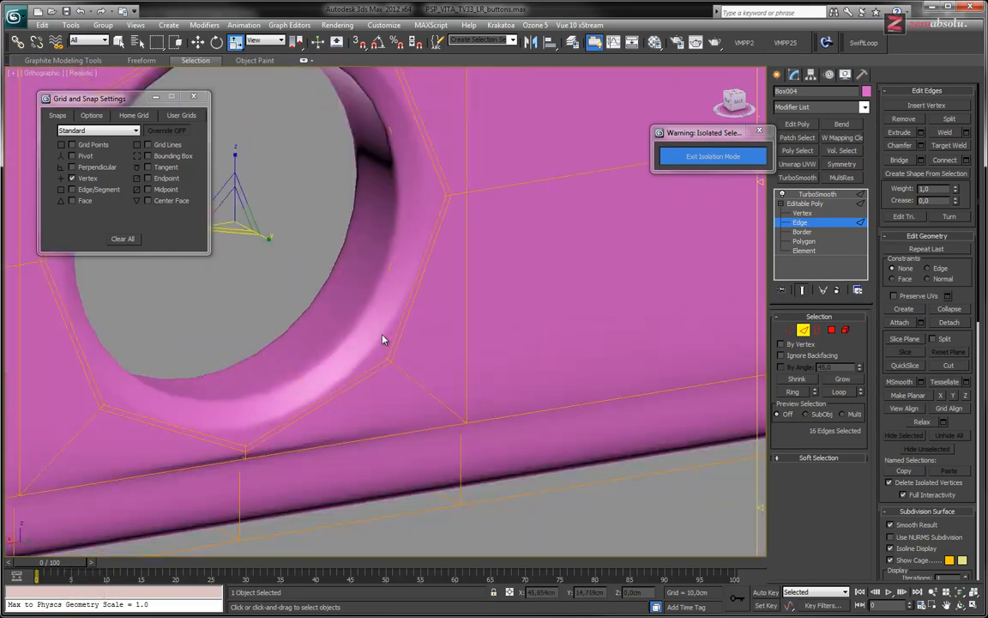
# - Return to the unsmoothed cage and select the ring of edges across the plus button hole's sloped rim
pyautogui.press('F4')
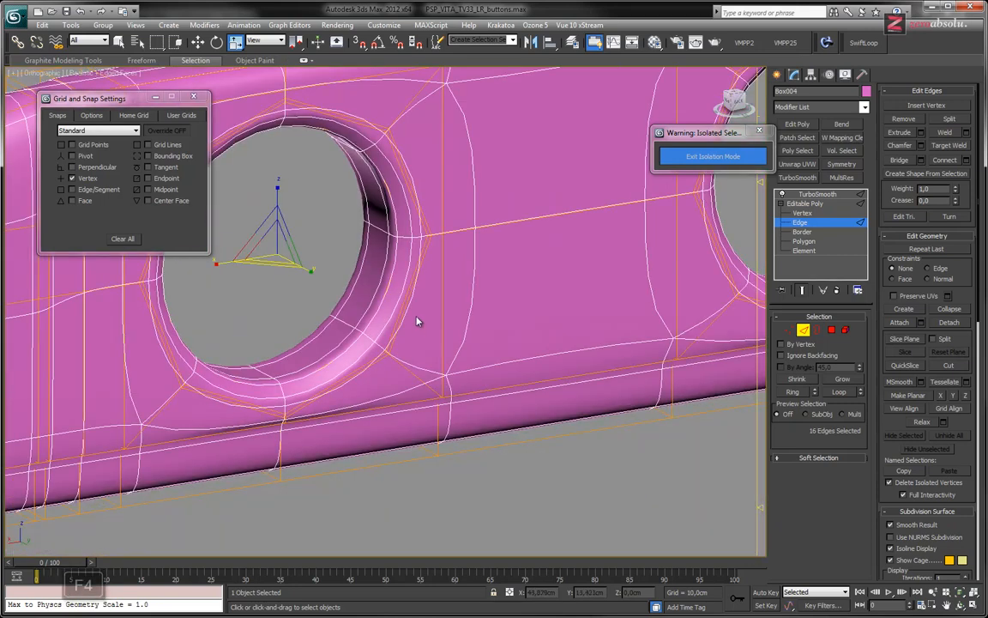
pyautogui.click(802, 290)
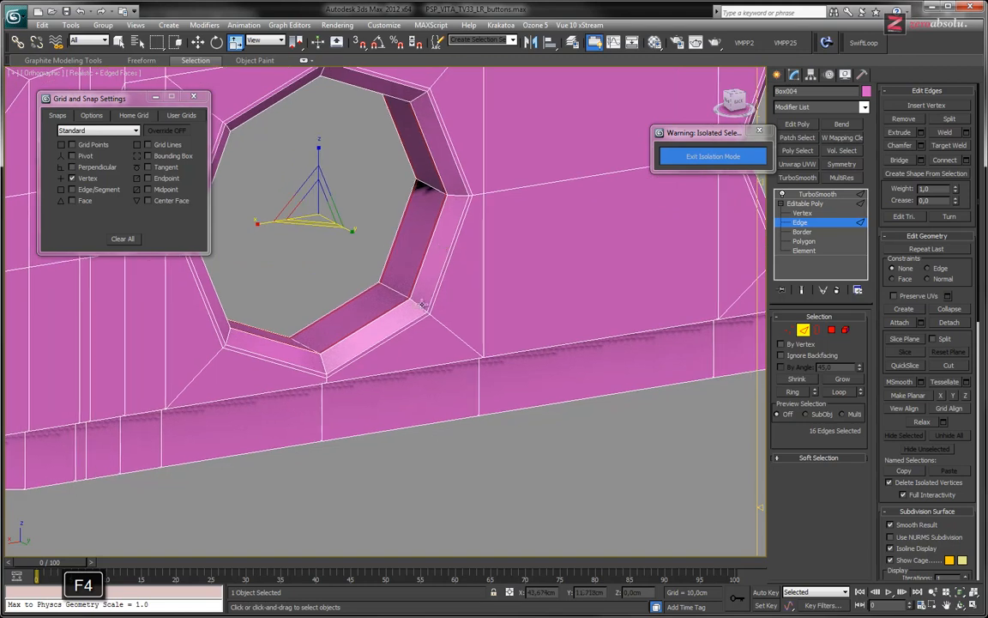
pyautogui.scroll(4, 403, 289)
pyautogui.click(441, 286)
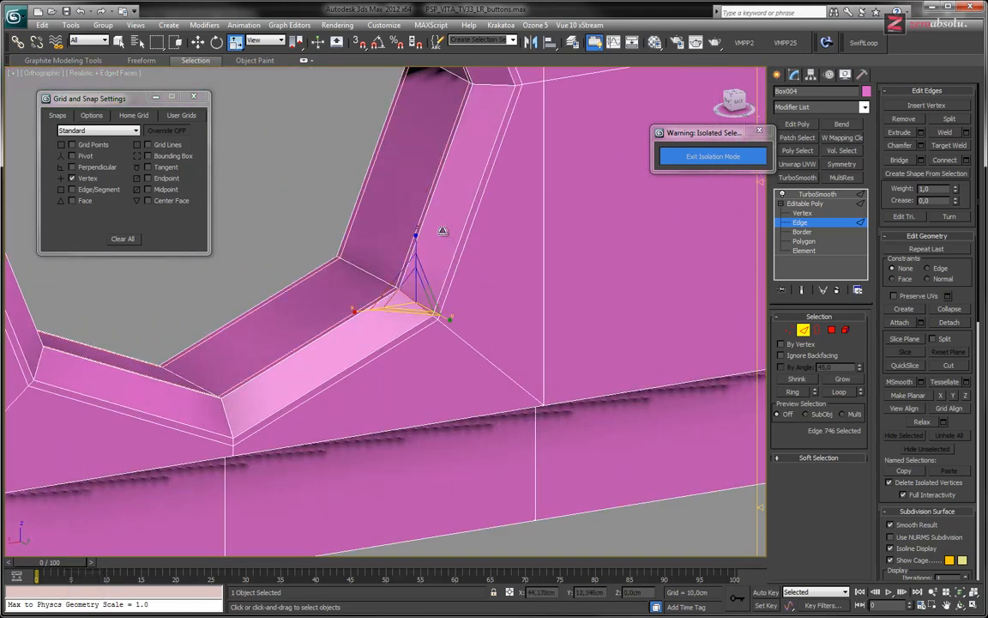
pyautogui.click(795, 392)
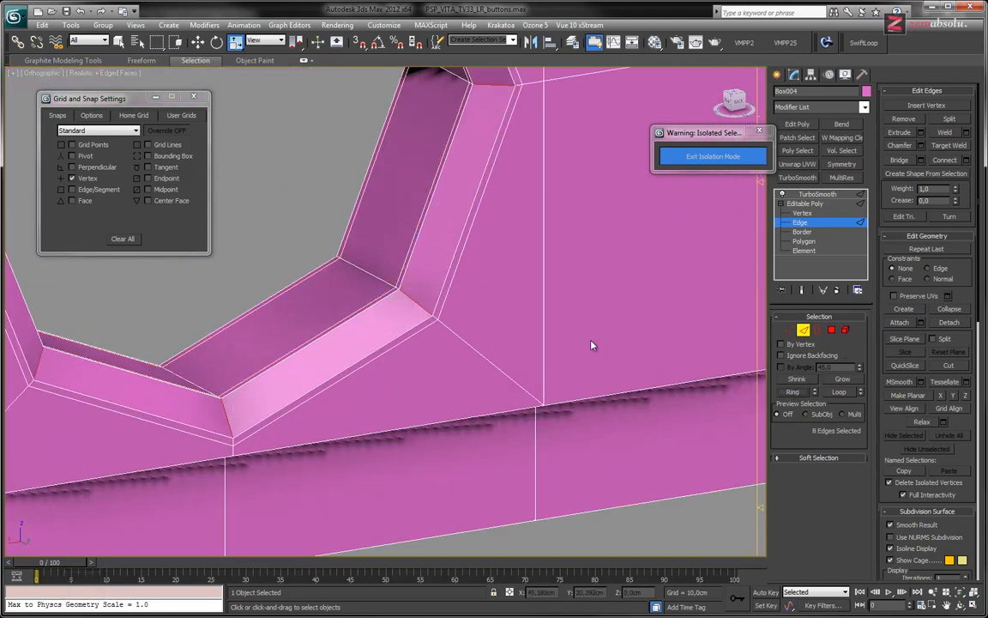
# - Add the ring of edges across the minus button hole's sloped rim to the selection
pyautogui.scroll(-5, 405, 329)
pyautogui.click(119, 41)
pyautogui.moveTo(136, 339); pyautogui.dragTo(436, 197, button='middle')
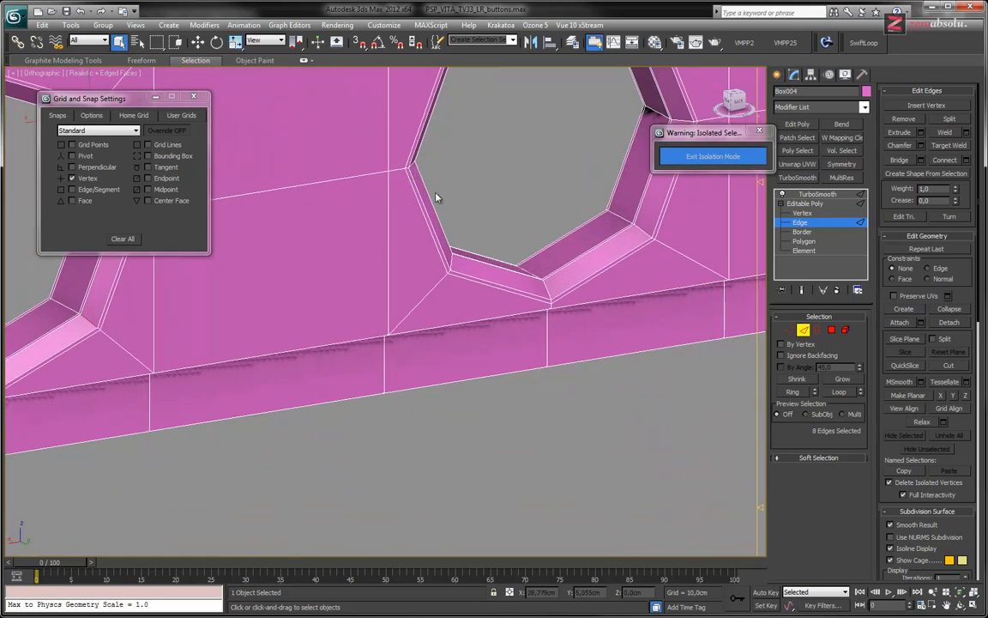
pyautogui.keyDown('ctrl'); pyautogui.click(548, 289); pyautogui.keyUp('ctrl')
pyautogui.keyDown('alt'); pyautogui.moveTo(645, 232); pyautogui.dragTo(458, 310, button='middle'); pyautogui.keyUp('alt')
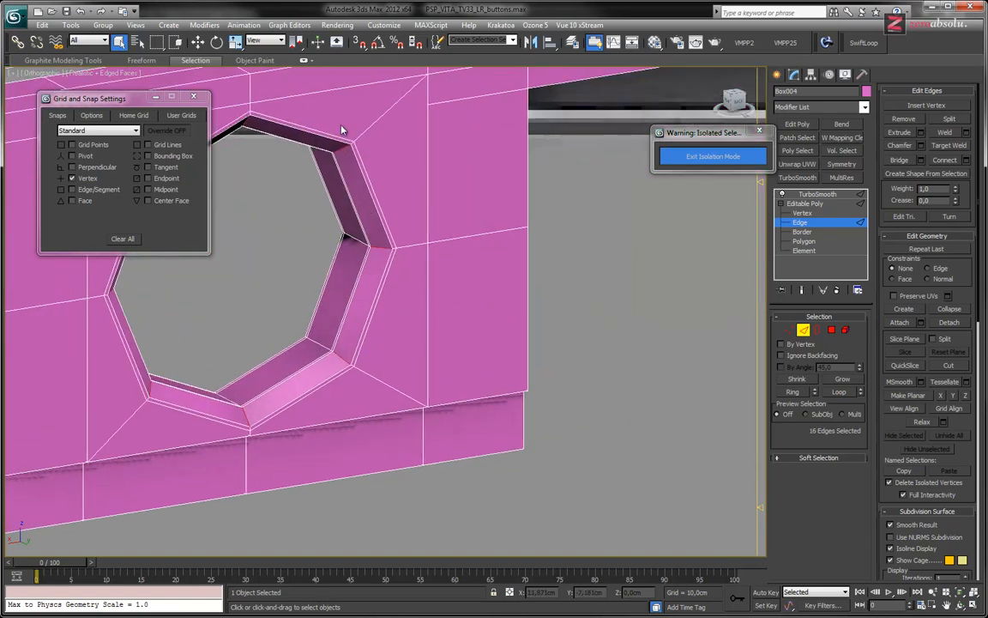
# - Add the power button hole's ring of sloped rim edges to the selection as well
pyautogui.scroll(-5, 657, 324)
pyautogui.moveTo(657, 325); pyautogui.dragTo(99, 356, button='middle')
pyautogui.moveTo(668, 322); pyautogui.dragTo(480, 339, button='middle')
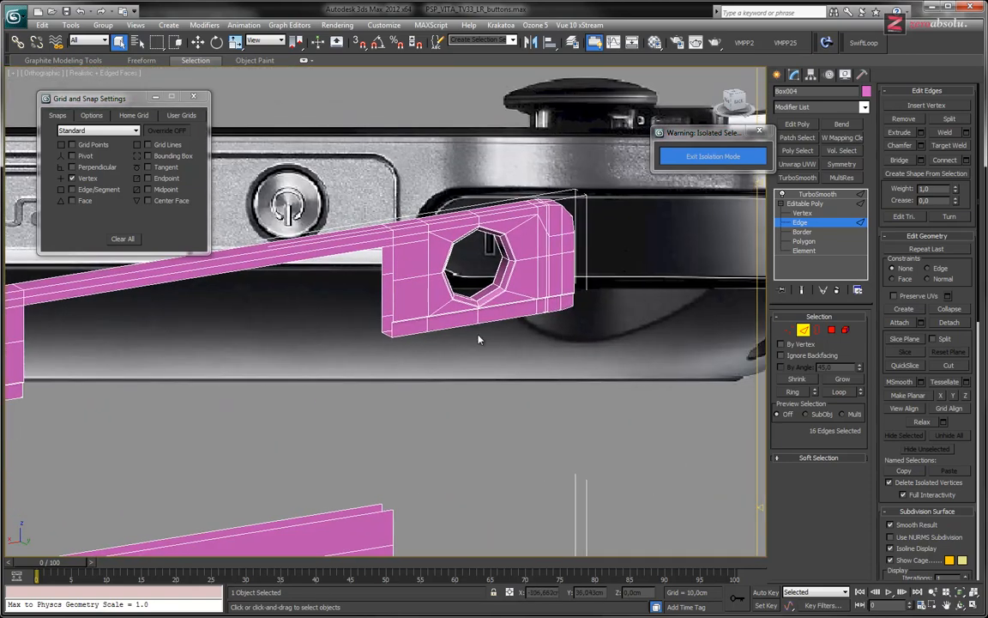
pyautogui.scroll(6, 385, 242)
pyautogui.keyDown('ctrl'); pyautogui.click(342, 232); pyautogui.keyUp('ctrl')
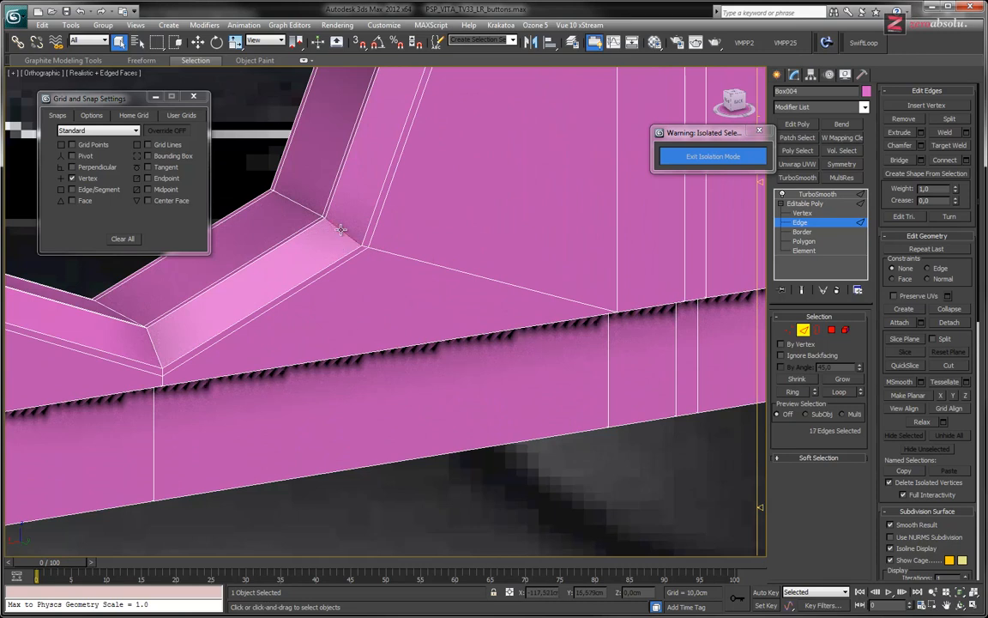
pyautogui.moveTo(439, 205); pyautogui.dragTo(497, 354, button='middle')
pyautogui.keyDown('ctrl'); pyautogui.doubleClick(500, 197); pyautogui.keyUp('ctrl')
pyautogui.scroll(-6, 341, 463)
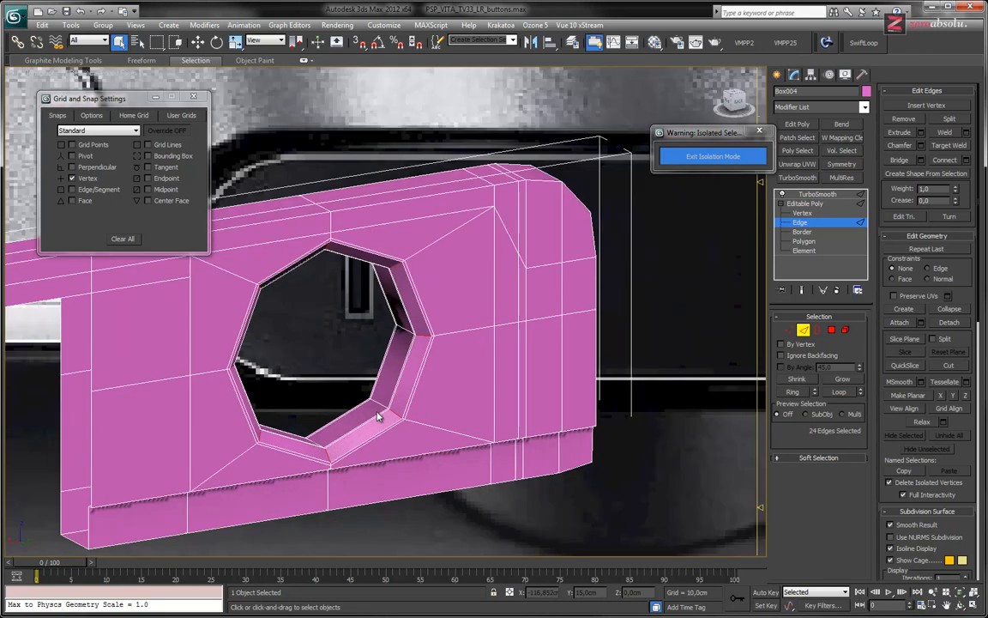
pyautogui.keyDown('alt'); pyautogui.moveTo(429, 309); pyautogui.dragTo(539, 268, button='middle'); pyautogui.keyUp('alt')
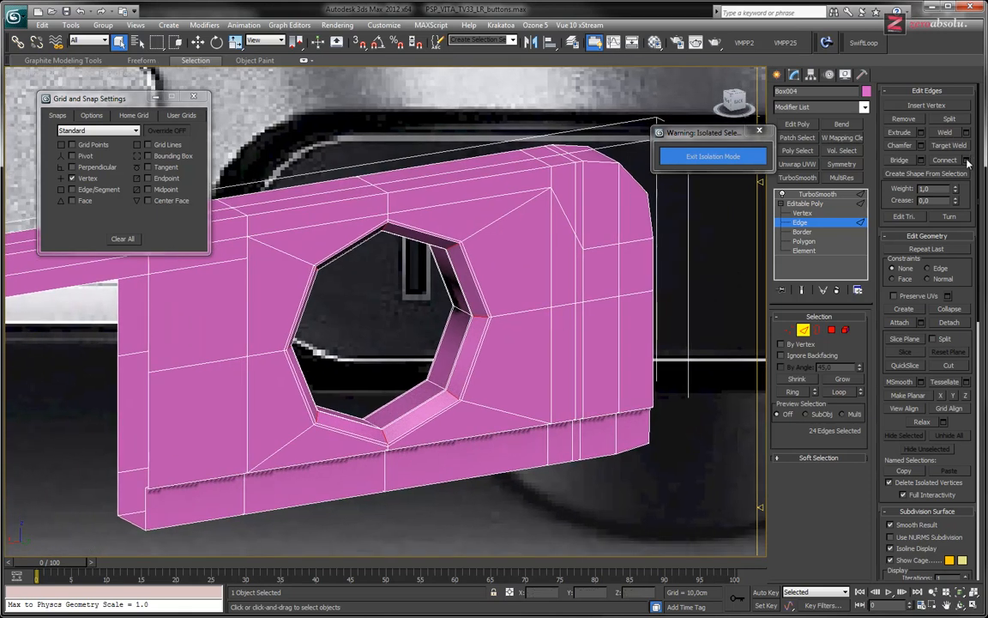
# - Start connecting the selected rim edges with 1 segment and slide the new loop to -79, toward the outer border
pyautogui.hotkey('ctrl', 'shift', 'e')
pyautogui.moveTo(497, 349); pyautogui.dragTo(476, 352, button='middle')
pyautogui.scroll(3, 476, 350)
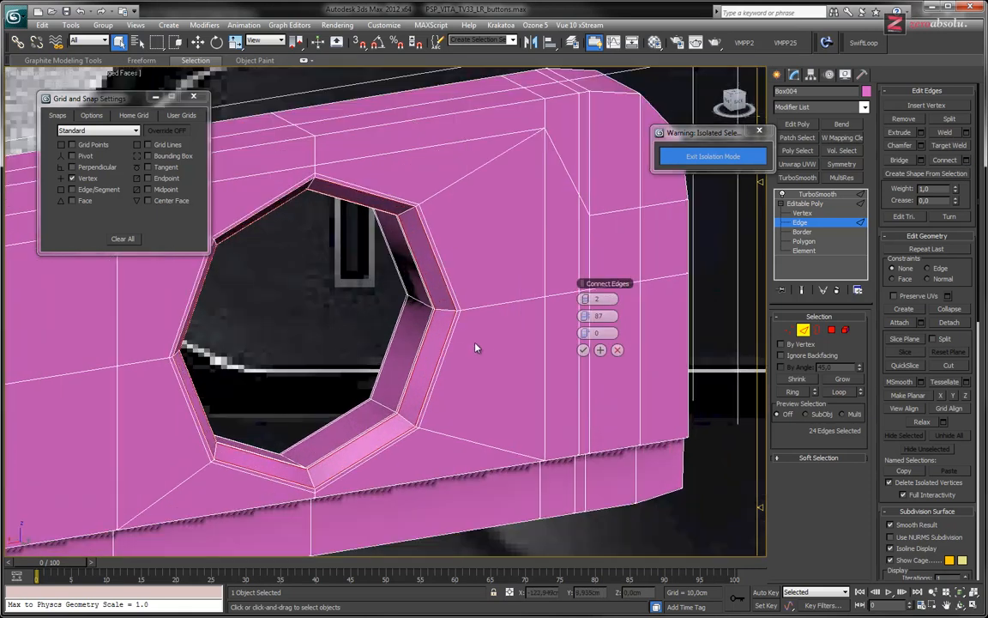
pyautogui.click(583, 299)
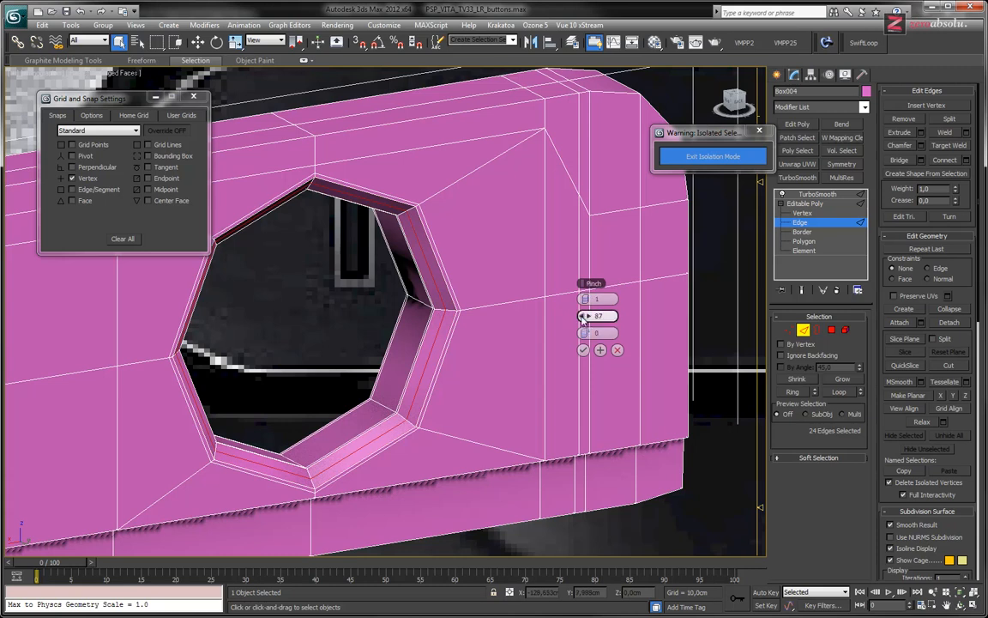
pyautogui.moveTo(584, 334); pyautogui.dragTo(381, 321)
pyautogui.scroll(4, 381, 321)
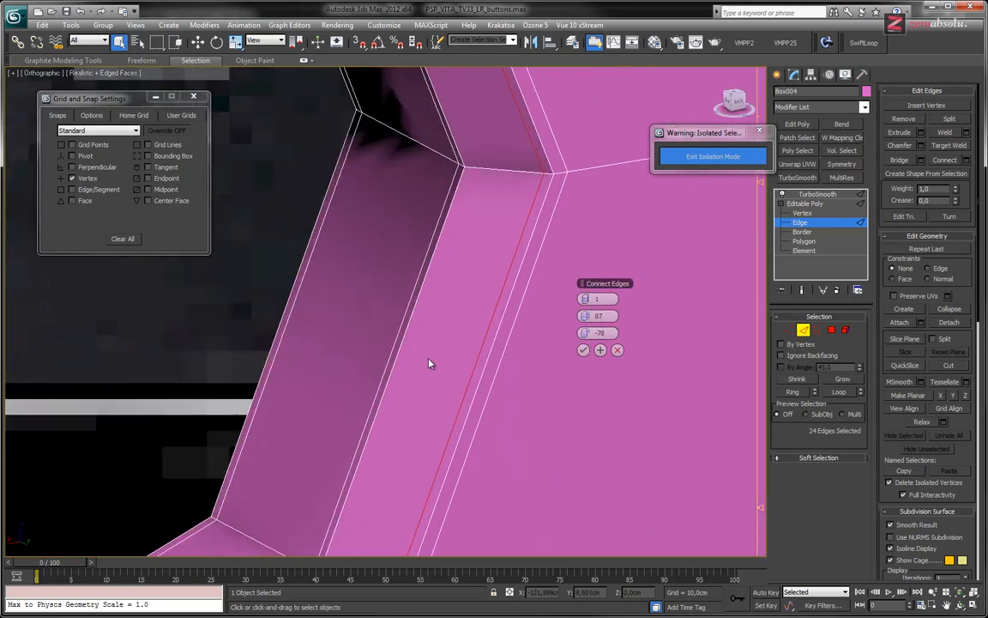
pyautogui.moveTo(444, 367); pyautogui.dragTo(482, 161, button='middle')
pyautogui.moveTo(585, 333); pyautogui.dragTo(586, 333)
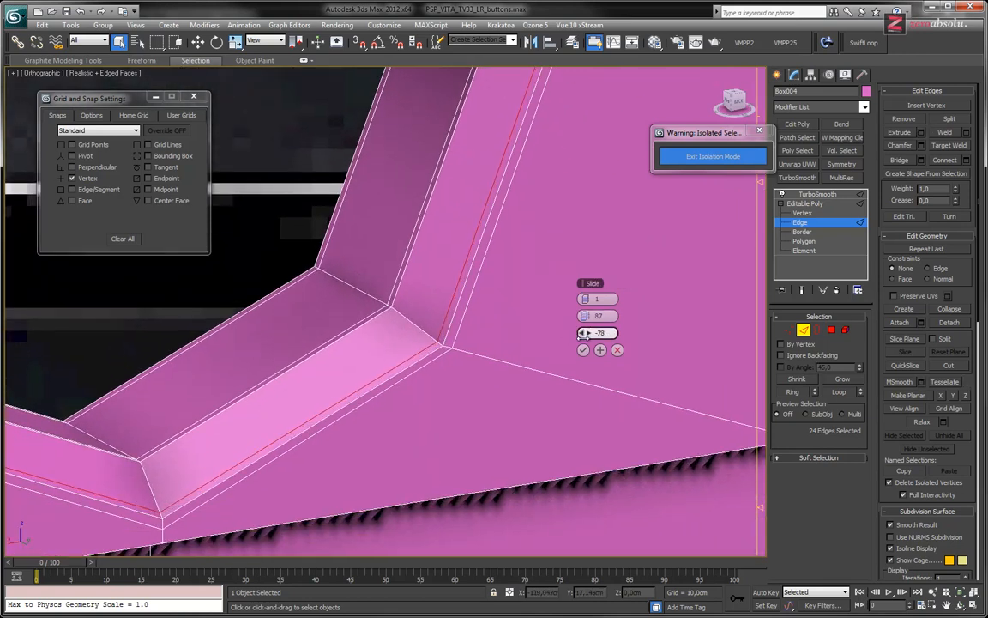
# - Preview the smoothed power button hole without edged faces and try a slide of -88 for the connecting loop
pyautogui.click(802, 290)
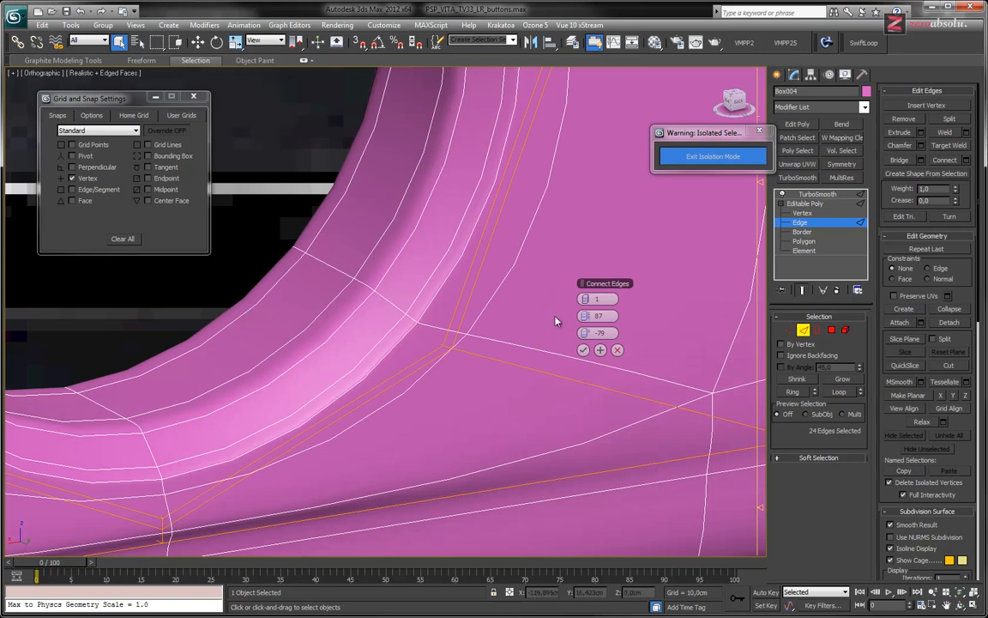
pyautogui.press('F3')
pyautogui.press('F3')
pyautogui.press('F4')
pyautogui.scroll(-4, 434, 309)
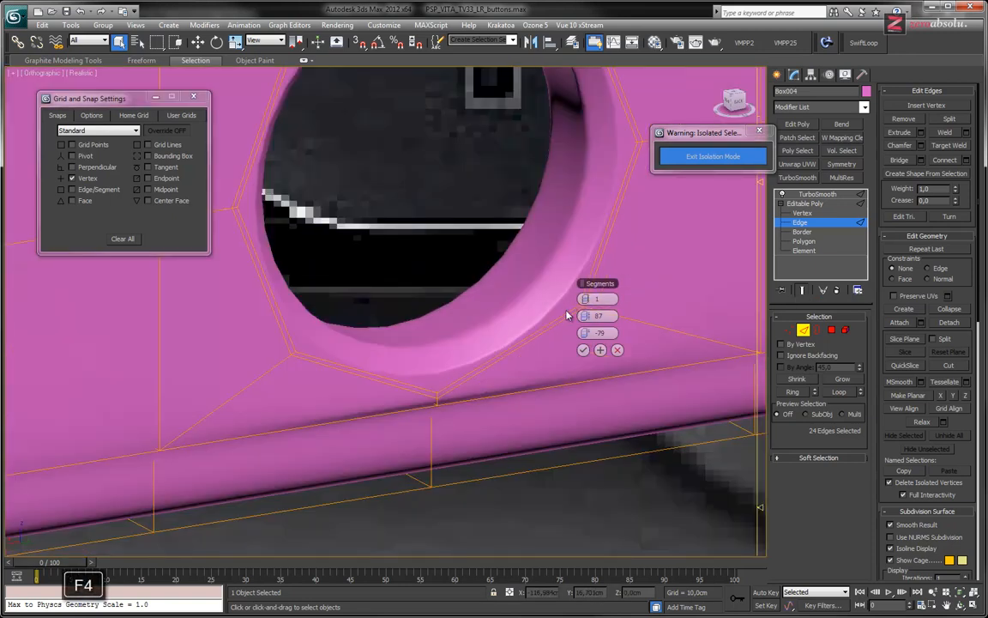
pyautogui.moveTo(587, 333)
pyautogui.mouseDown()
pyautogui.moveTo(495, 328)
pyautogui.moveTo(612, 340)
pyautogui.moveTo(568, 338)
pyautogui.moveTo(577, 332)
pyautogui.mouseUp()
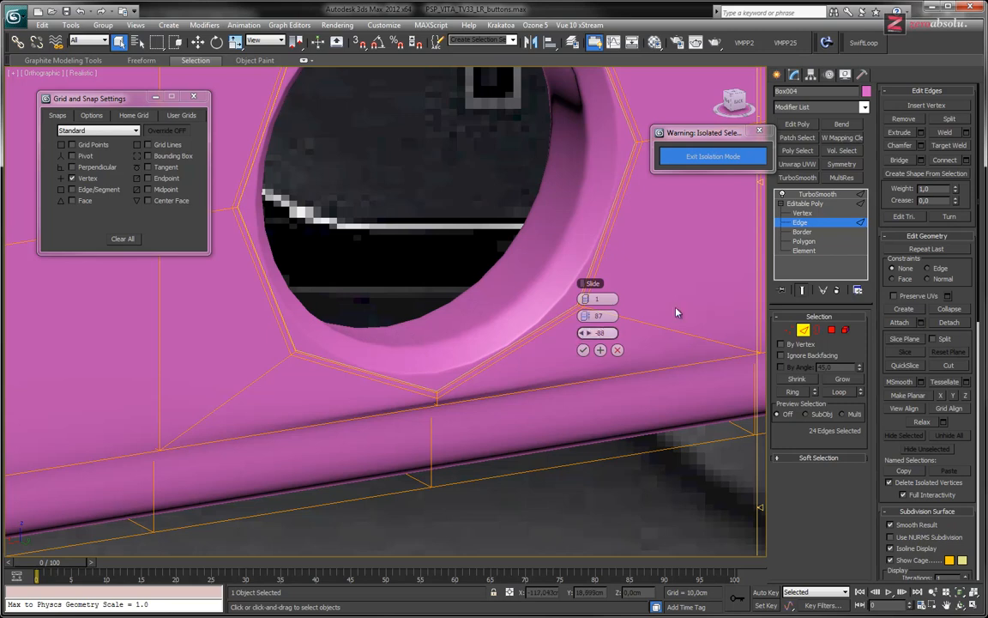
pyautogui.moveTo(513, 356); pyautogui.dragTo(419, 346, button='middle')
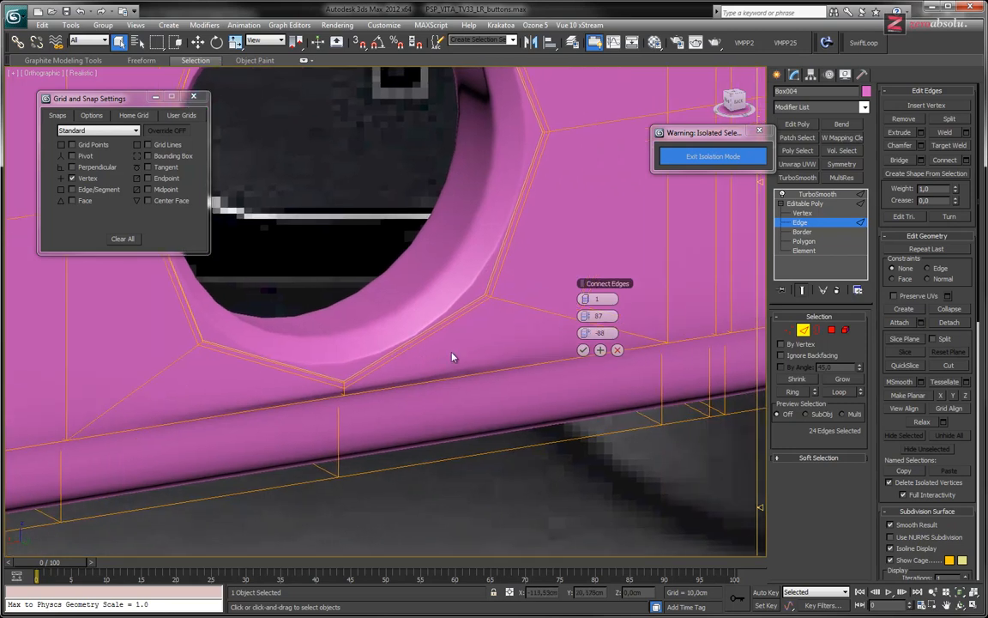
pyautogui.click(802, 290)
pyautogui.press('F4')
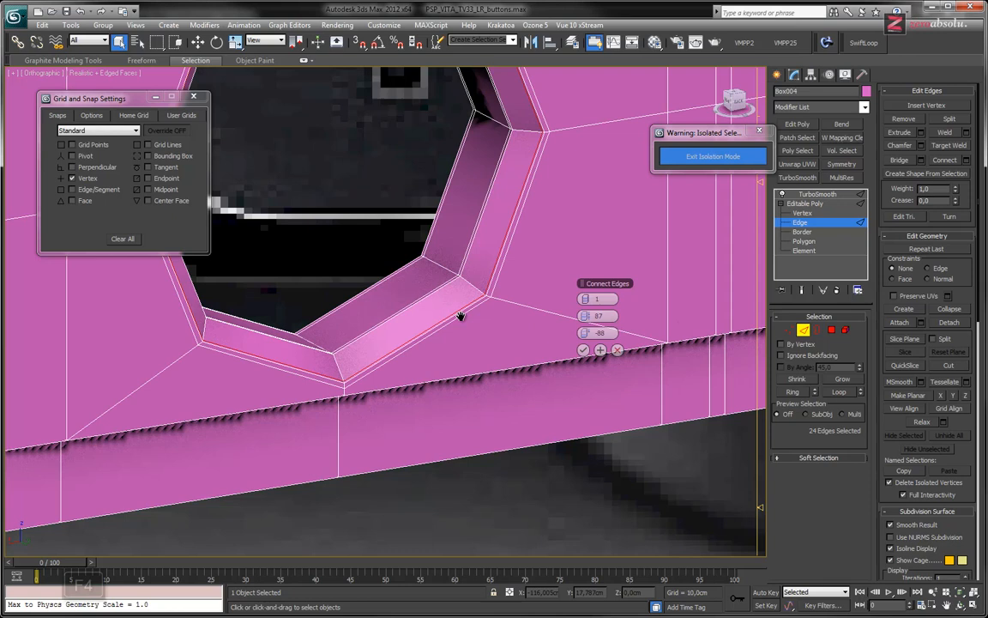
# - Set the connecting loop's slide to -86 while checking its distance from the rim's outer border
pyautogui.scroll(5, 459, 316)
pyautogui.moveTo(589, 332); pyautogui.dragTo(600, 333)
pyautogui.moveTo(487, 362); pyautogui.dragTo(506, 331, button='middle')
pyautogui.scroll(-3, 506, 332)
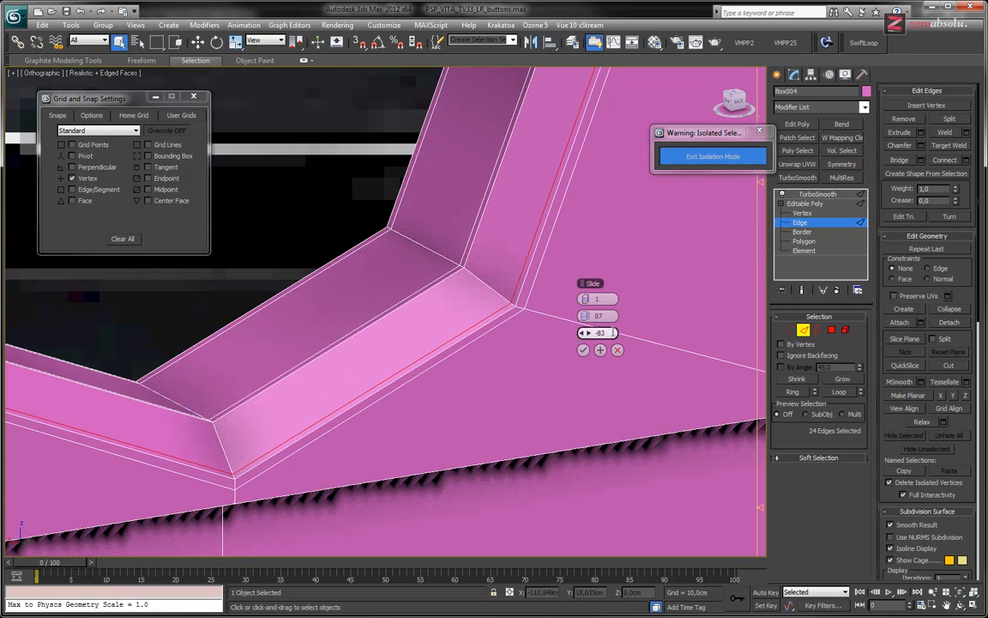
pyautogui.moveTo(587, 333); pyautogui.dragTo(559, 333)
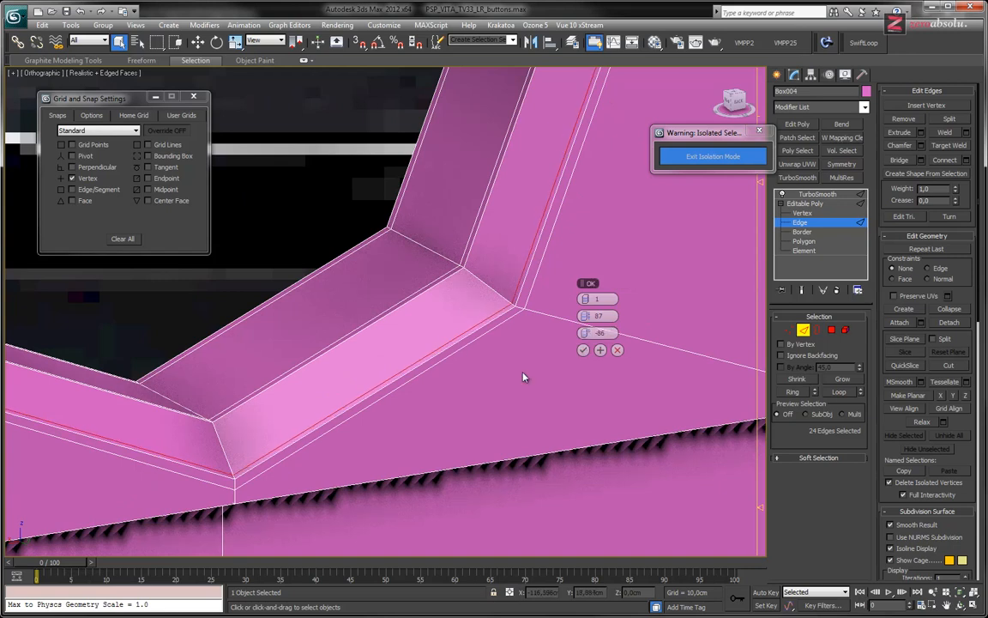
# - Check the new loop on the volume button holes in the cage and smoothed views, and apply the edge connection
pyautogui.scroll(-5, 470, 335)
pyautogui.moveTo(362, 414); pyautogui.dragTo(710, 291, button='middle')
pyautogui.moveTo(283, 396); pyautogui.dragTo(595, 392, button='middle')
pyautogui.scroll(5, 435, 331)
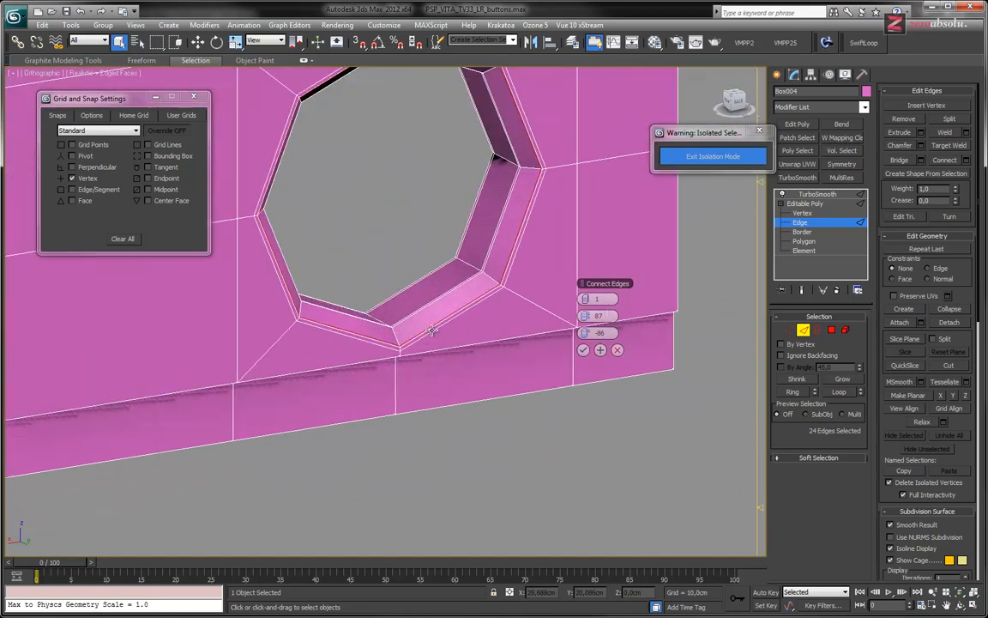
pyautogui.moveTo(274, 372); pyautogui.dragTo(697, 363, button='middle')
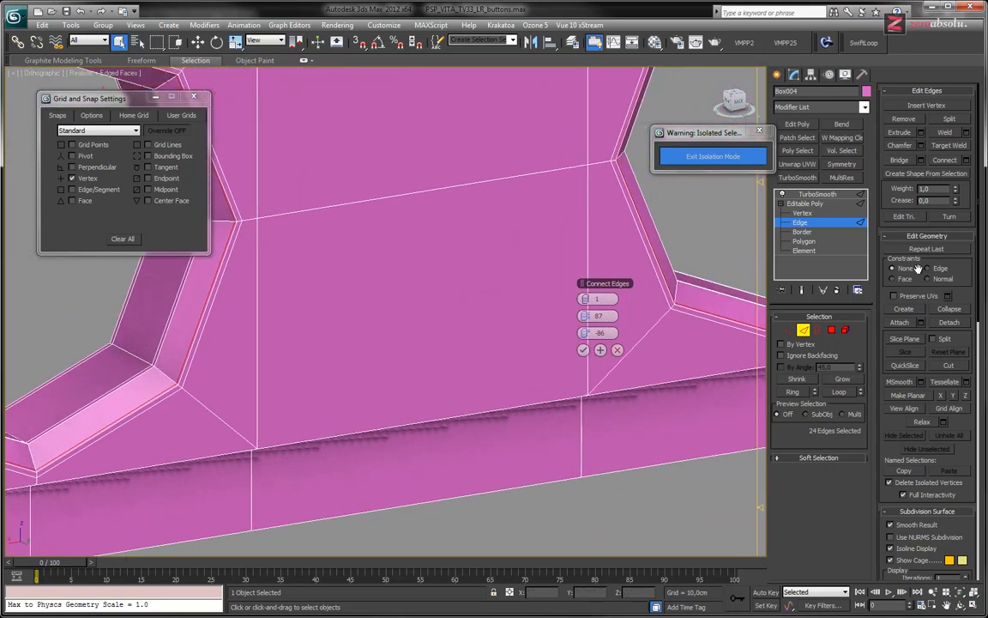
pyautogui.click(803, 292)
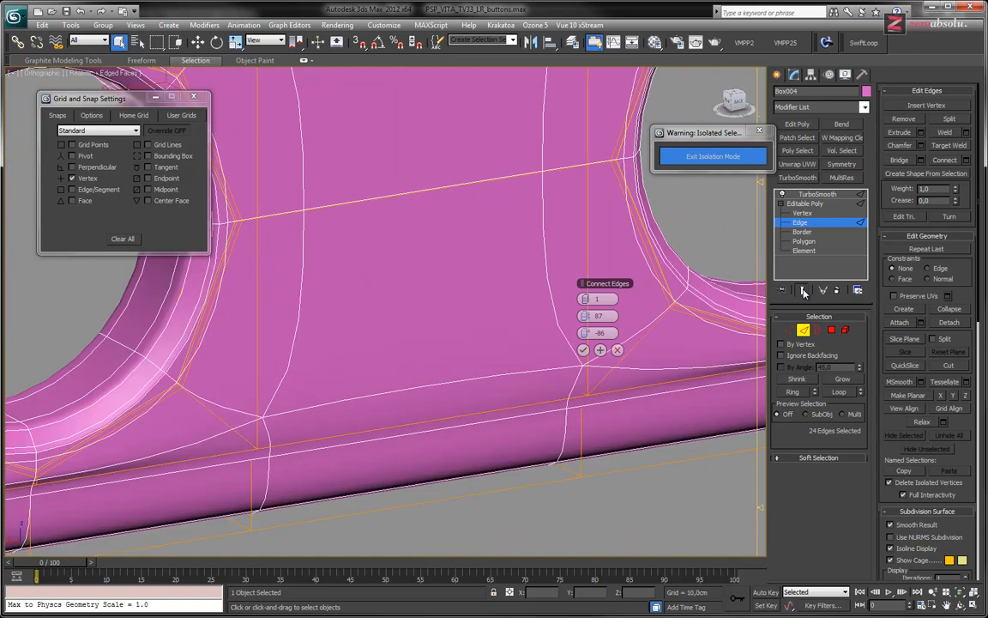
pyautogui.moveTo(631, 258); pyautogui.dragTo(262, 319, button='middle')
pyautogui.press('F4')
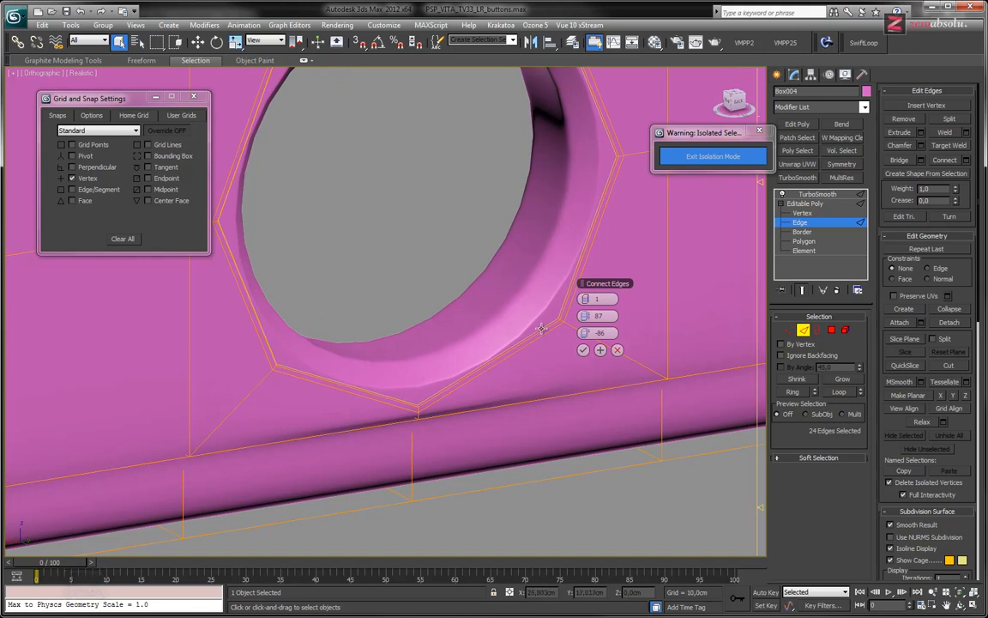
pyautogui.press('F4')
pyautogui.click(582, 352)
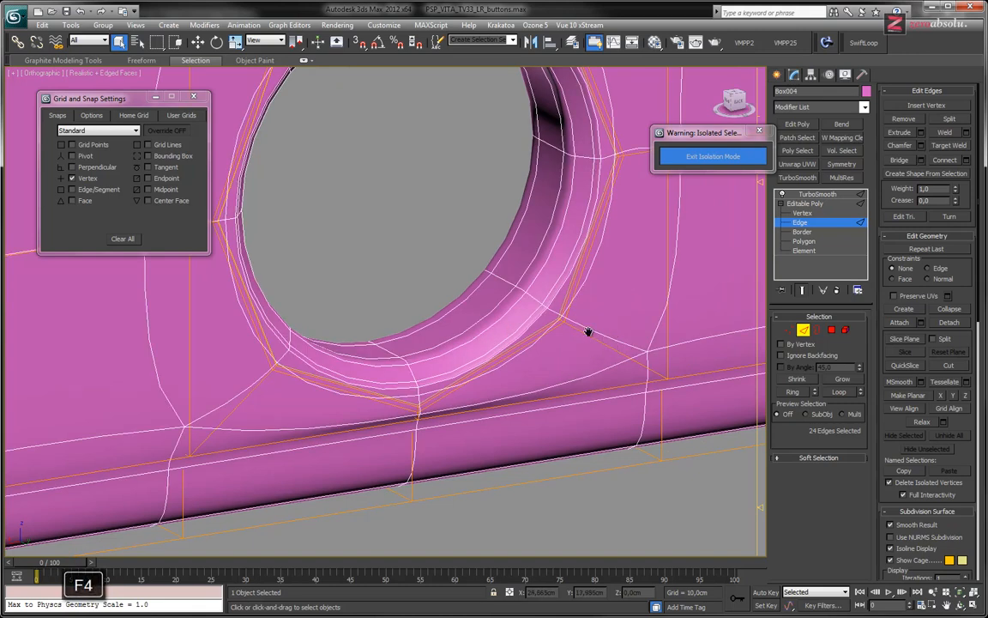
# - Raise the part's TurboSmooth iterations to 3 and hide the edged faces
pyautogui.scroll(-6, 532, 340)
pyautogui.moveTo(622, 342); pyautogui.dragTo(666, 351, button='middle')
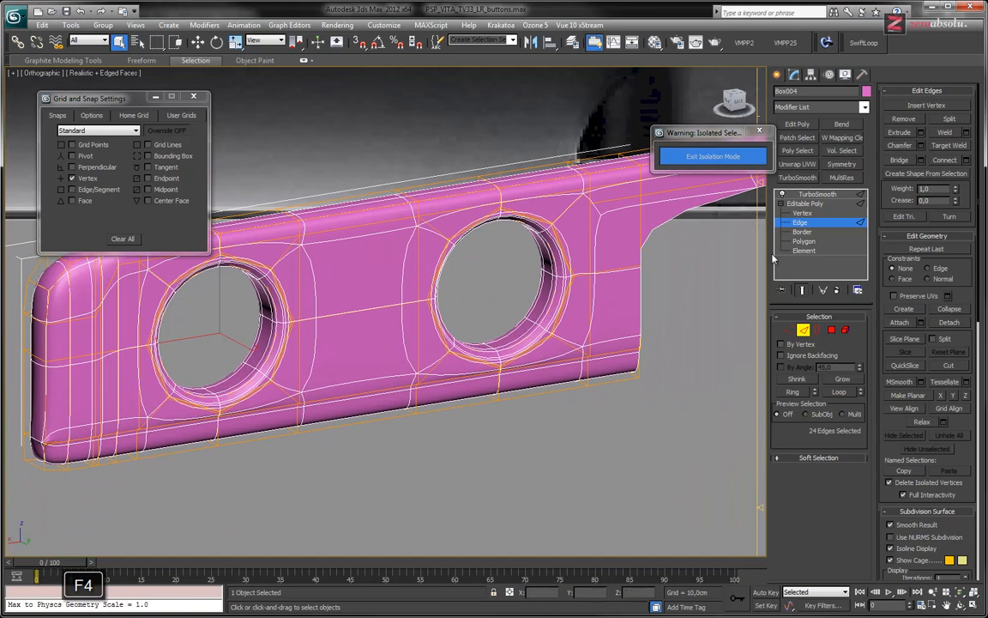
pyautogui.click(817, 194)
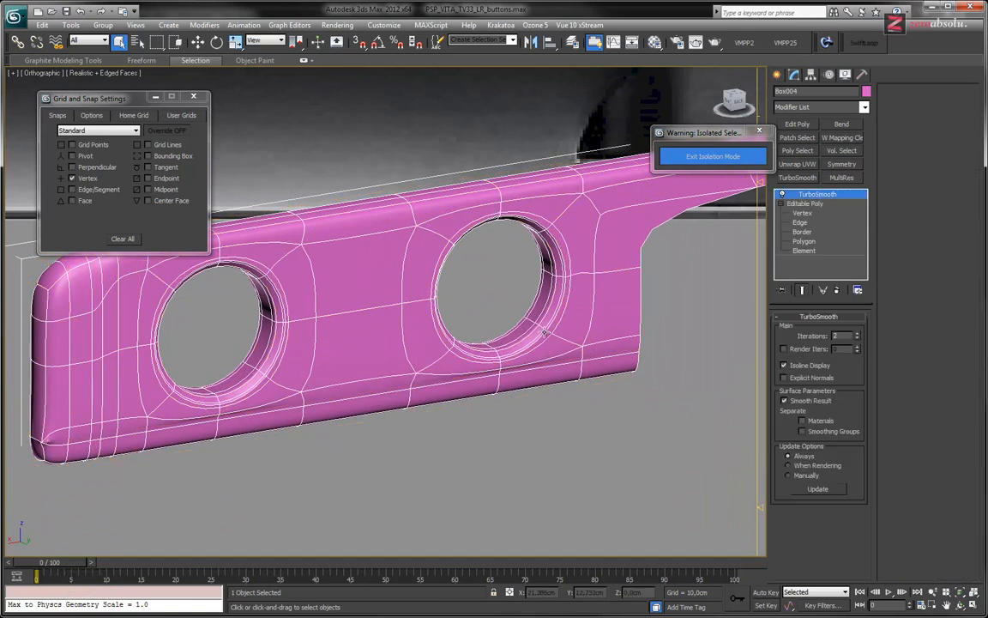
pyautogui.press('F4')
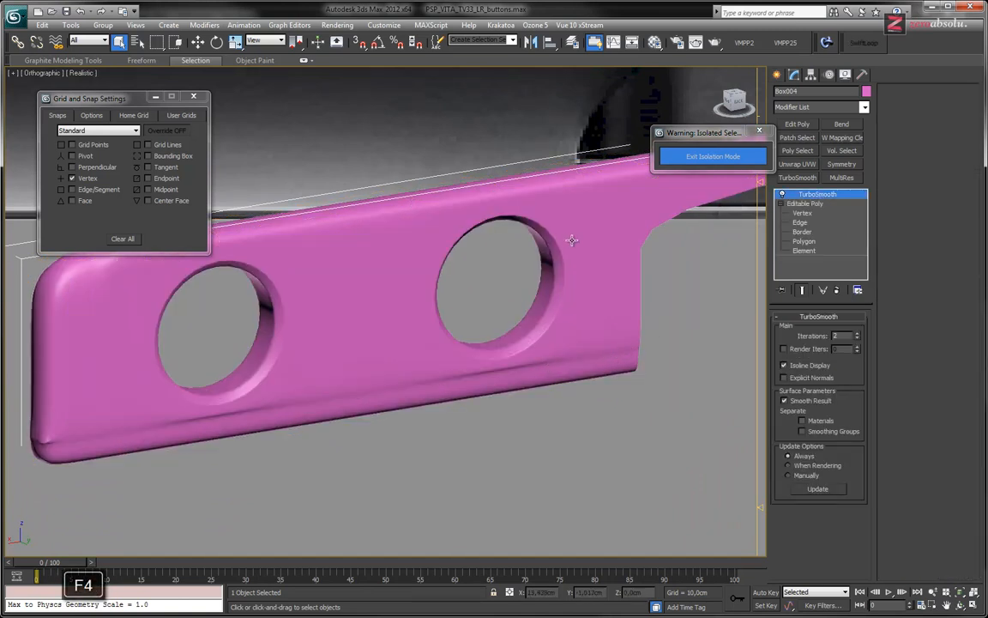
pyautogui.click(858, 334)
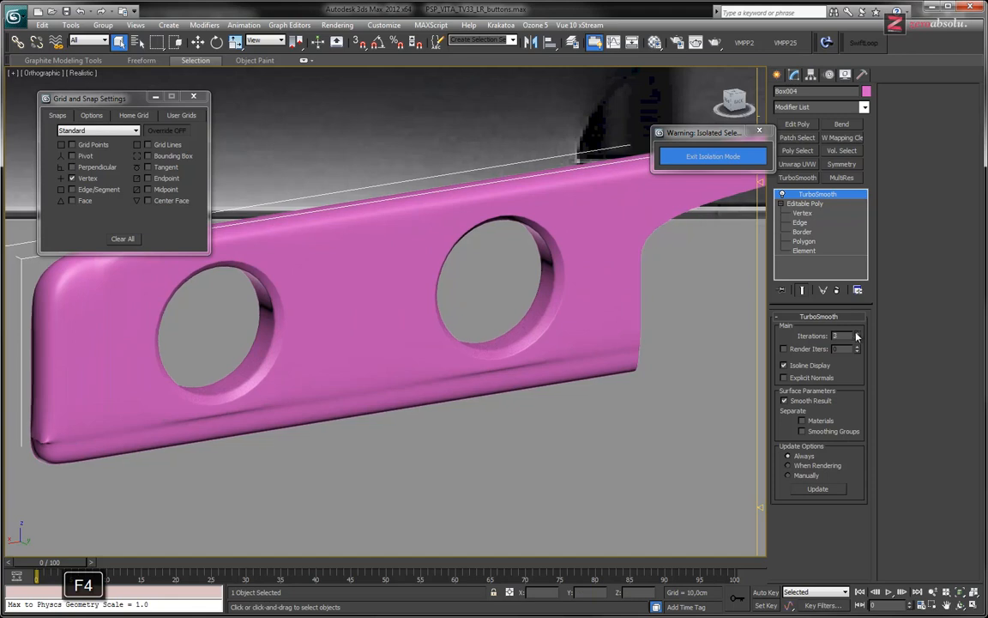
# - Inspect the smoothed part along its full length, from the volume button holes to the power button hole
pyautogui.moveTo(312, 406); pyautogui.dragTo(245, 452, button='middle')
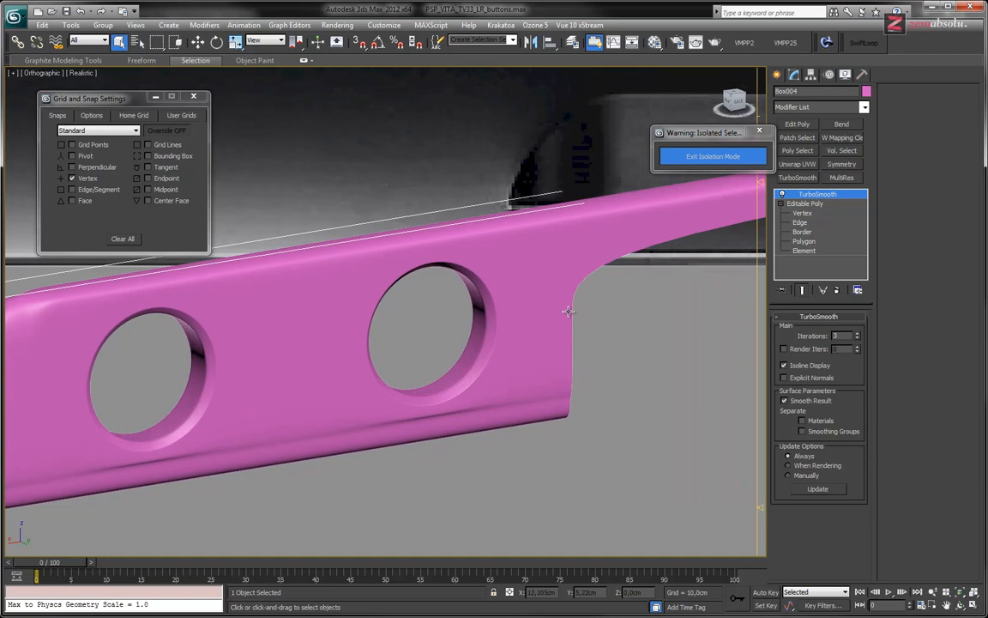
pyautogui.moveTo(568, 311); pyautogui.dragTo(326, 402, button='middle')
pyautogui.moveTo(675, 340); pyautogui.dragTo(374, 351, button='middle')
pyautogui.scroll(-4, 546, 345)
pyautogui.moveTo(639, 340); pyautogui.dragTo(352, 386, button='middle')
pyautogui.moveTo(549, 366); pyautogui.dragTo(449, 355, button='middle')
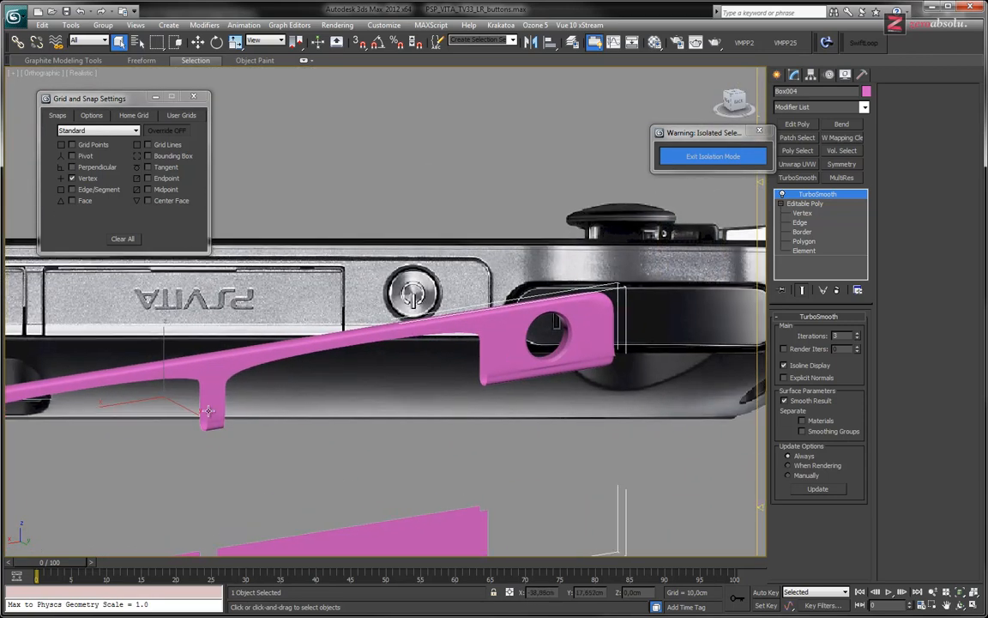
pyautogui.scroll(6, 538, 365)
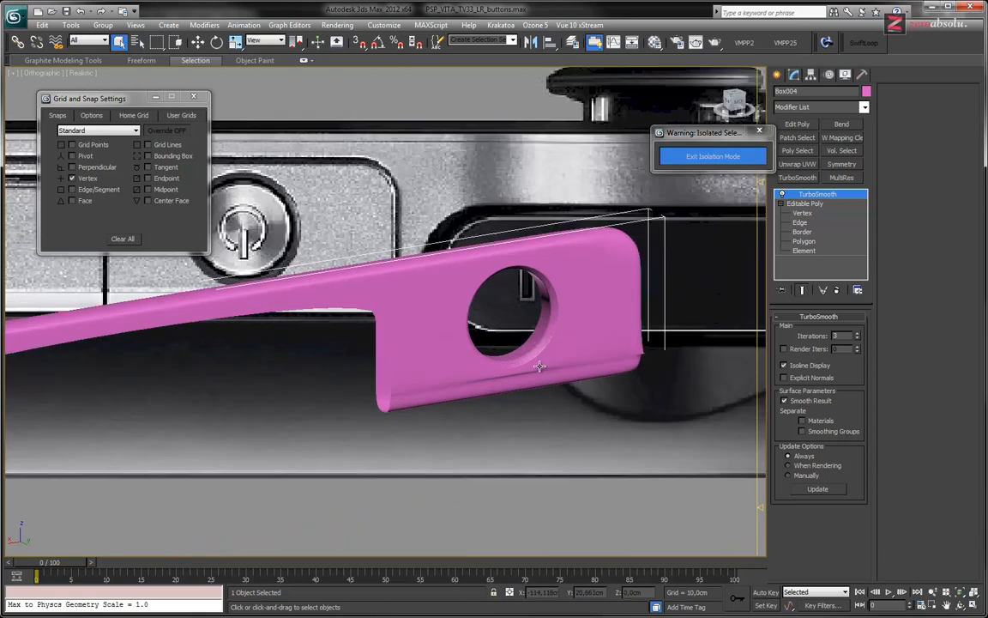
pyautogui.scroll(-4, 538, 365)
pyautogui.moveTo(483, 355); pyautogui.dragTo(569, 347, button='middle')
pyautogui.scroll(-2, 503, 343)
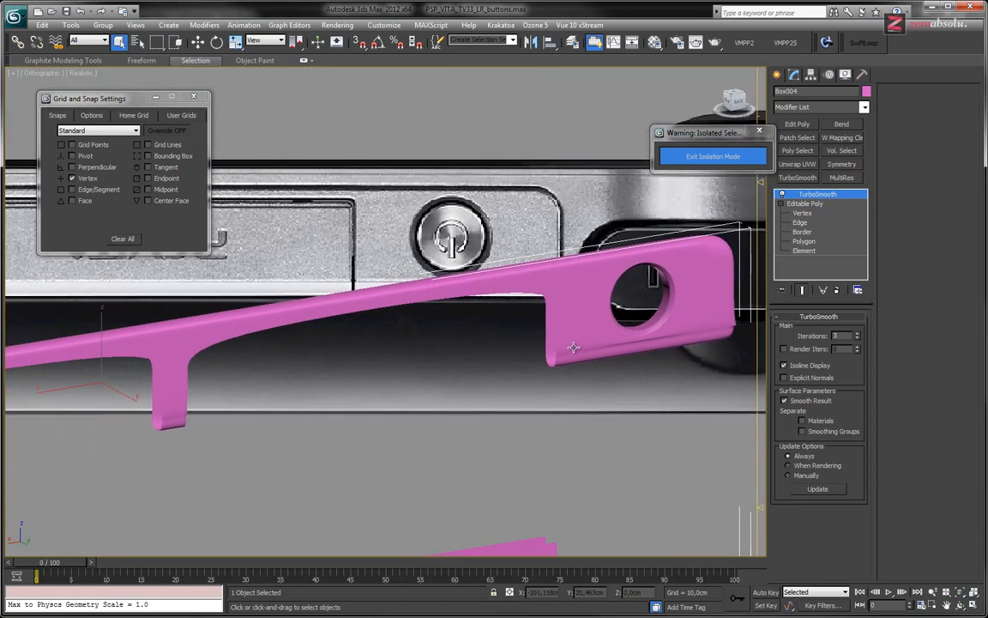
pyautogui.scroll(-3, 554, 350)
pyautogui.moveTo(433, 399); pyautogui.dragTo(522, 372, button='middle')
pyautogui.scroll(-2, 522, 372)
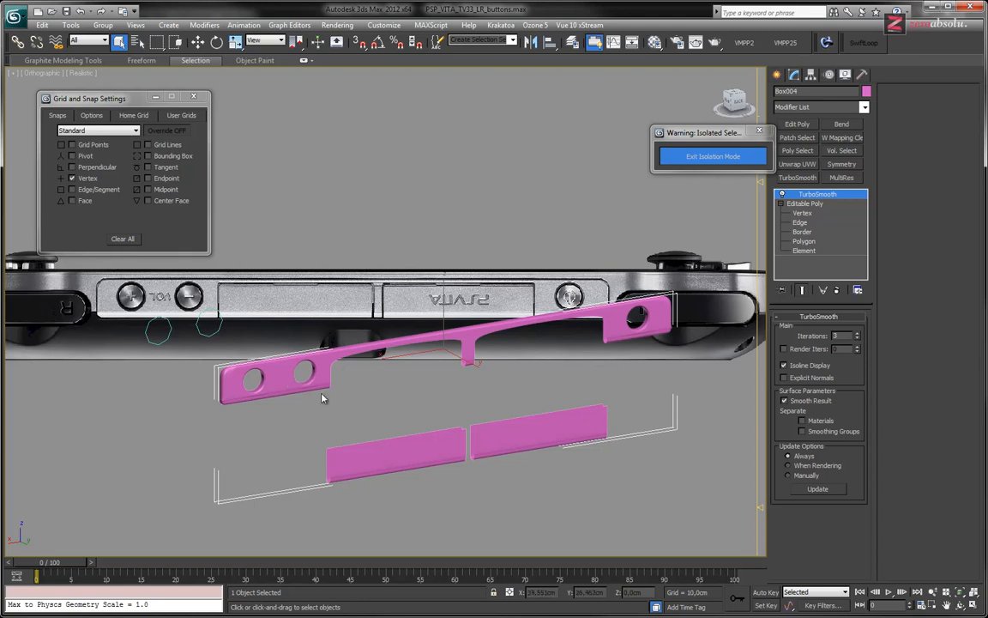
# - Save the scene as a new file named PSP_VITA_TV34_volume_panel_part01.max in the 3Dsource folder
pyautogui.moveTo(453, 374); pyautogui.dragTo(418, 339, button='middle')
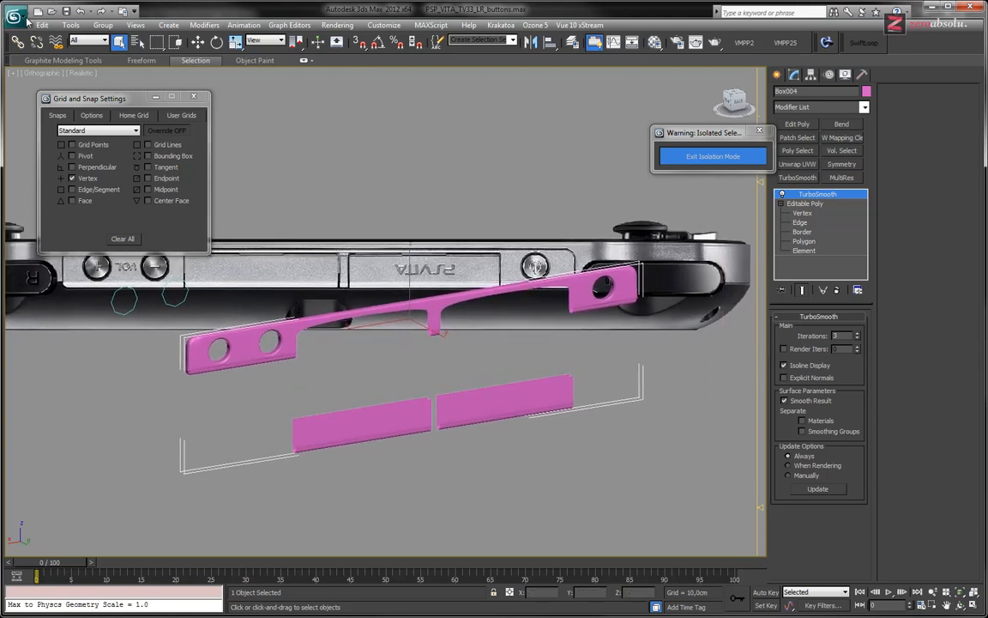
pyautogui.click(13, 16)
pyautogui.click(54, 144)
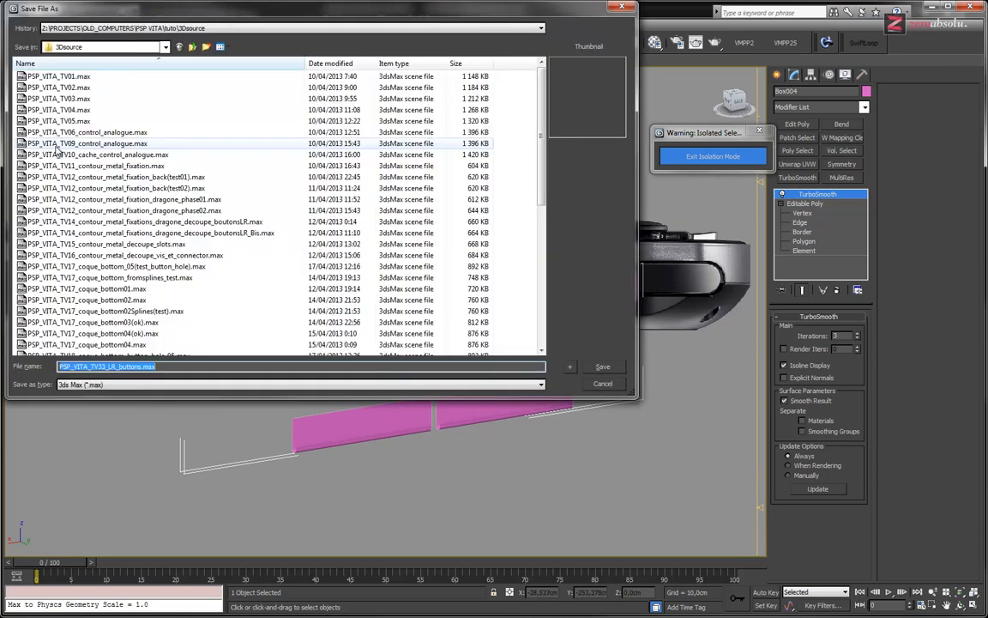
pyautogui.press('Right')
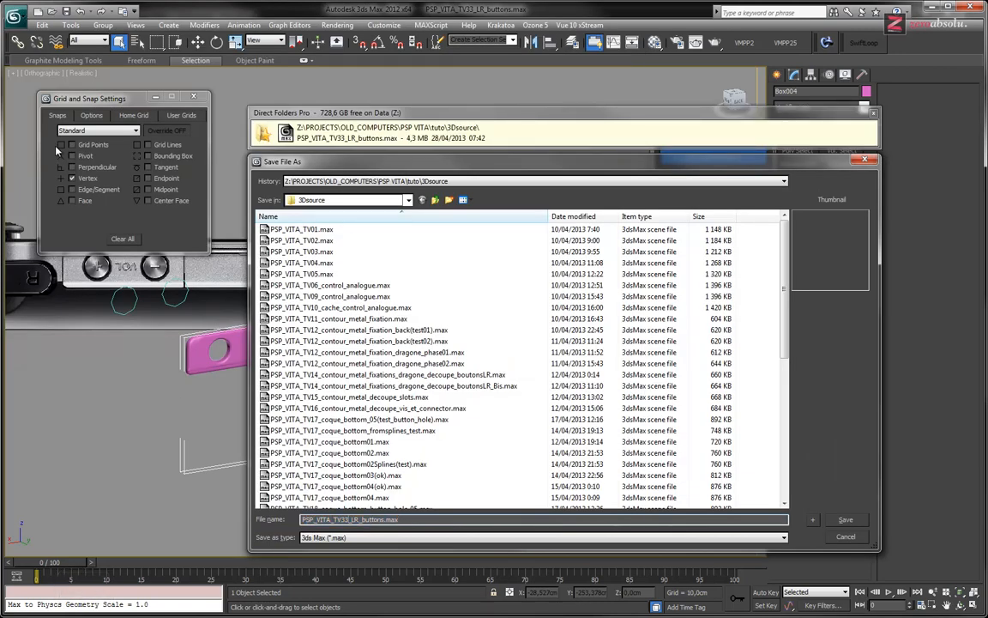
pyautogui.press('Delete')
pyautogui.write('4')
pyautogui.press('Right')
pyautogui.hotkey('shift', 'Right')
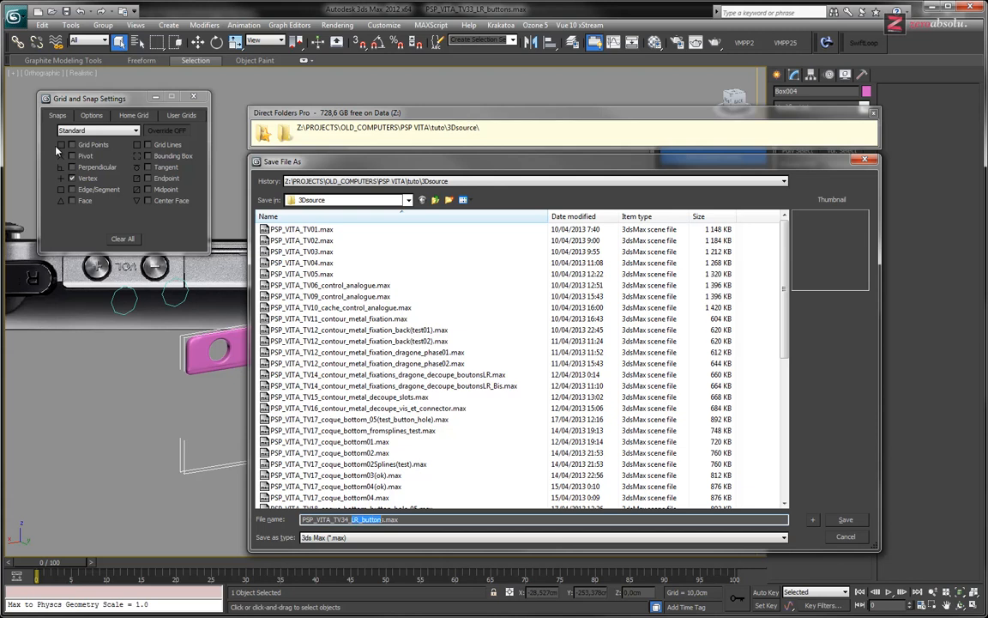
pyautogui.write('volume_panel')
pyautogui.hotkey('shift', 'Left')
pyautogui.hotkey('shift', 'Left')
pyautogui.hotkey('shift', 'Left')
pyautogui.hotkey('shift', 'Left')
pyautogui.hotkey('shift', 'Left')
pyautogui.hotkey('shift', 'Left')
pyautogui.hotkey('shift', 'Left')
pyautogui.hotkey('shift', 'Left')
pyautogui.hotkey('shift', 'Left')
pyautogui.hotkey('shift', 'Left')
pyautogui.hotkey('shift', 'Left')
pyautogui.hotkey('shift', 'Left')
pyautogui.hotkey('shift', 'Left')
pyautogui.hotkey('shift', 'Left')
pyautogui.hotkey('shift', 'Left')
pyautogui.hotkey('shift', 'Left')
pyautogui.hotkey('shift', 'Left')
pyautogui.hotkey('shift', 'Left')
pyautogui.hotkey('shift', 'Left')
pyautogui.hotkey('shift', 'Left')
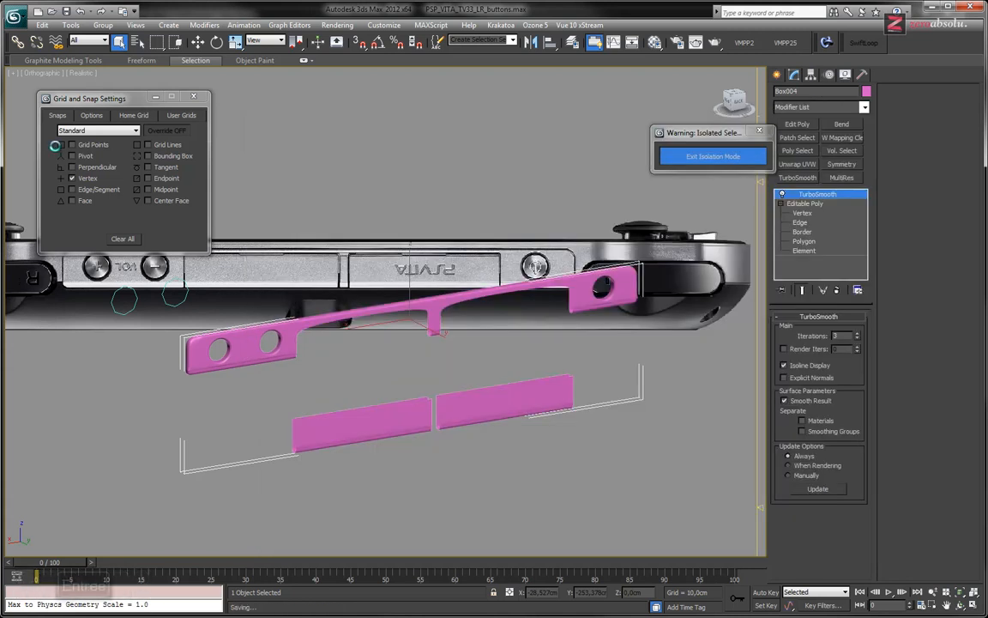
pyautogui.press('Return')
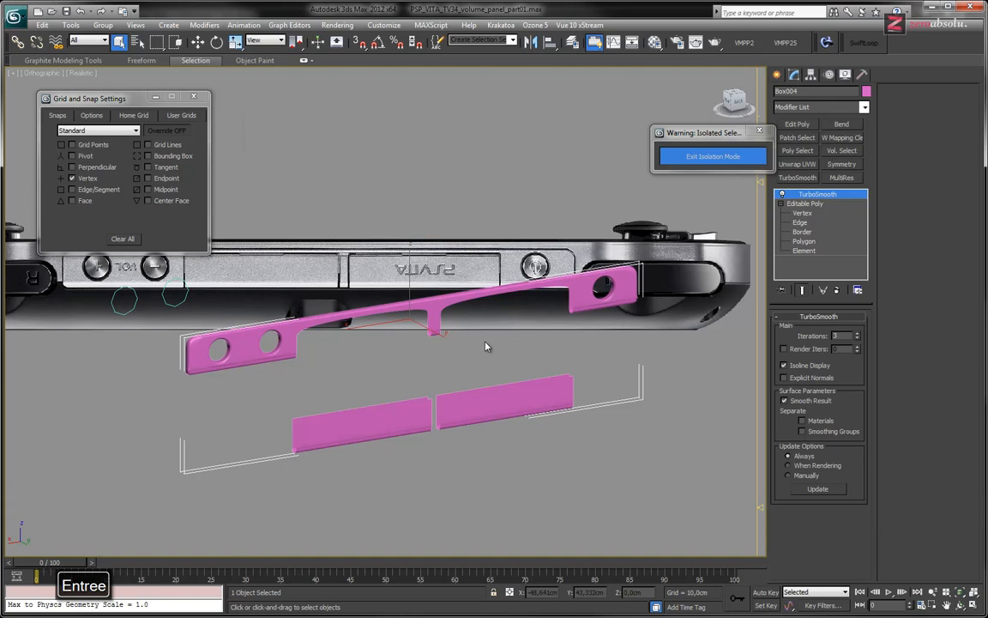